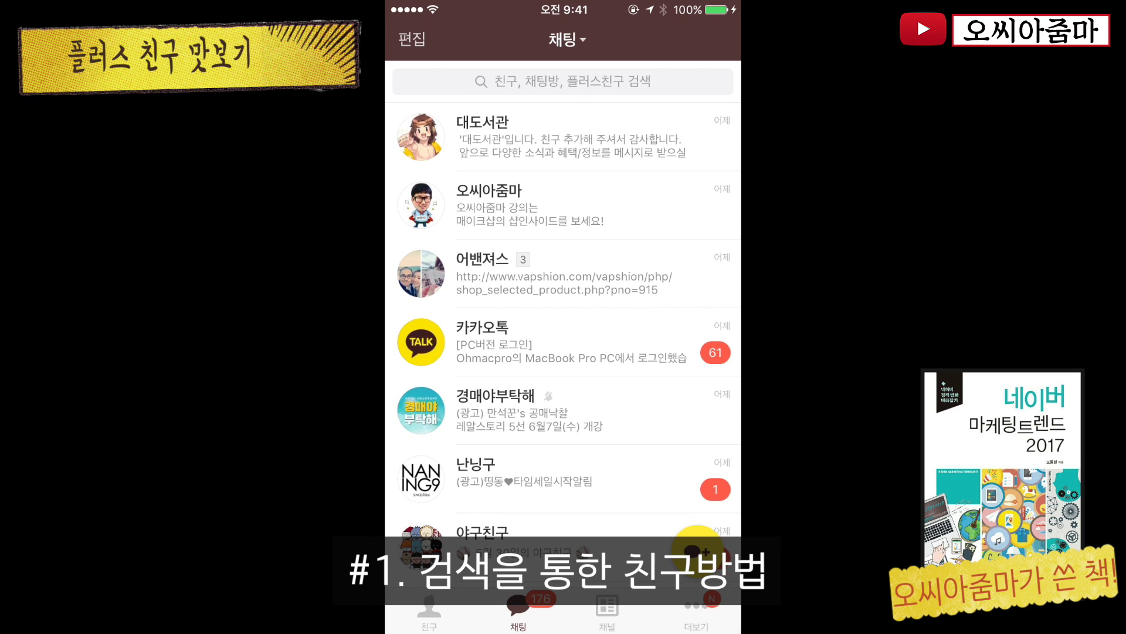
Search KakaoTalk for '임블리' and scroll through the matching Plus Friend accounts
{"action": "left_click", "coordinate": [563, 81]}
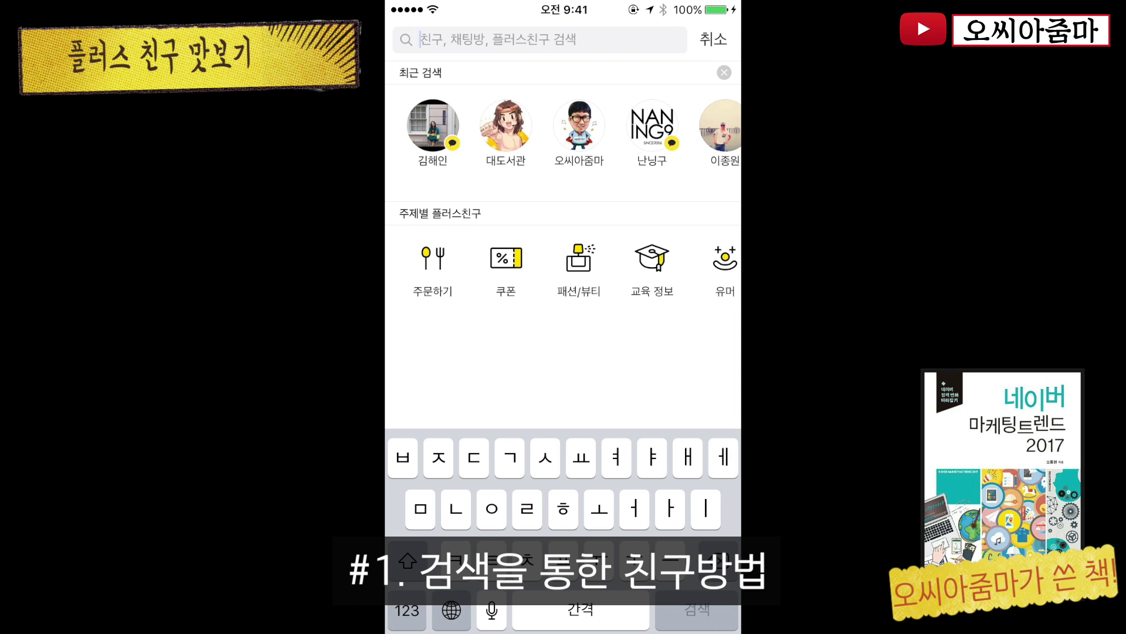
{"action": "type", "text": "ㅇㅣㅁㅂㅡㄹㄹㅣ"}
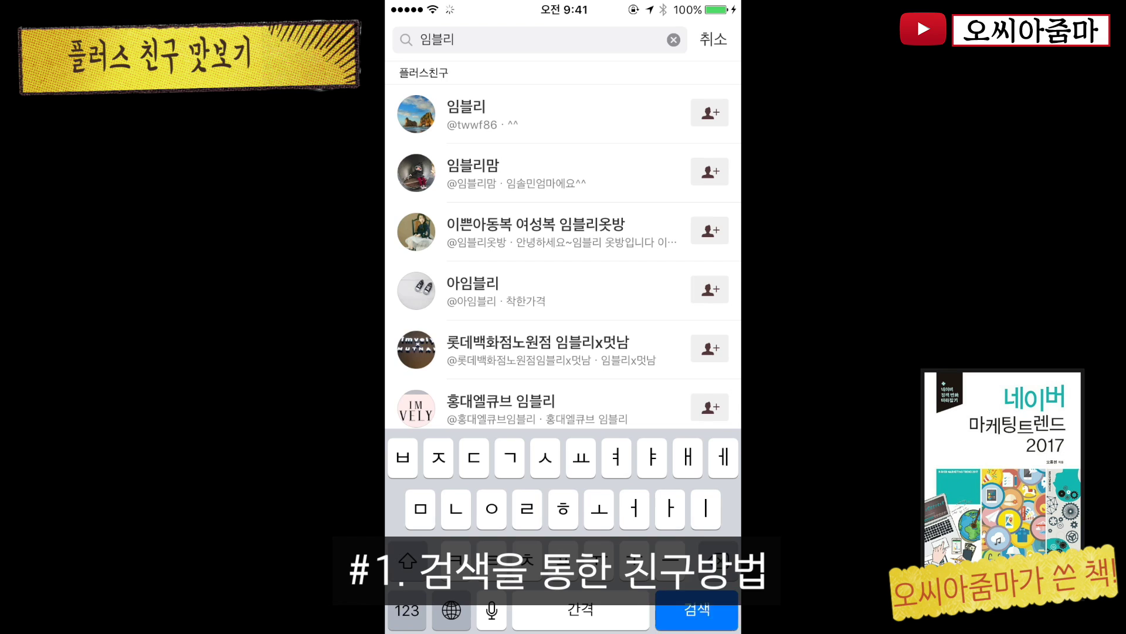
{"action": "key", "text": "Return"}
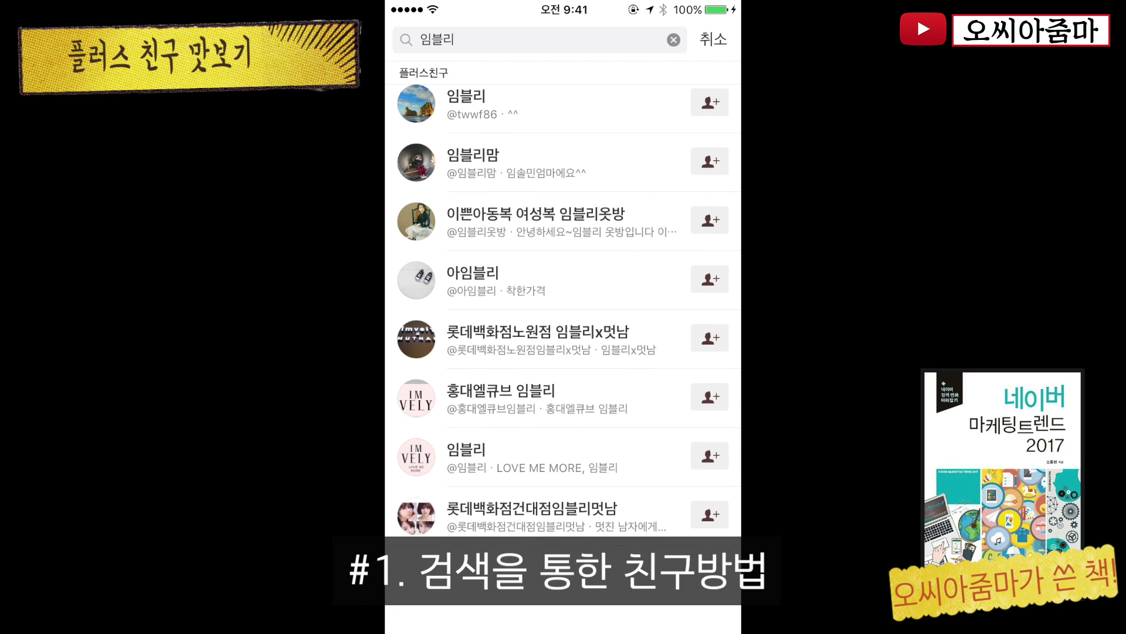
{"action": "scroll", "coordinate": [562, 315], "scroll_direction": "down", "scroll_amount": 2}
{"action": "scroll", "coordinate": [561, 315], "scroll_direction": "up", "scroll_amount": 3}
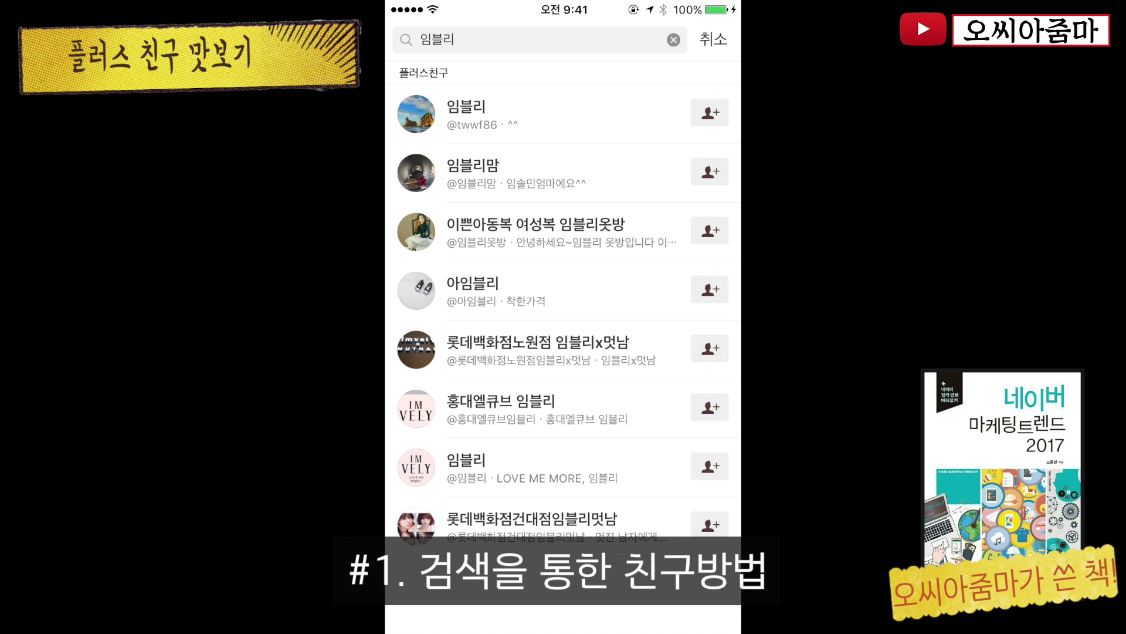
Add 임블리 (LOVE ME MORE) as a friend, confirm, and view its chat and channel home
{"action": "left_click", "coordinate": [562, 467]}
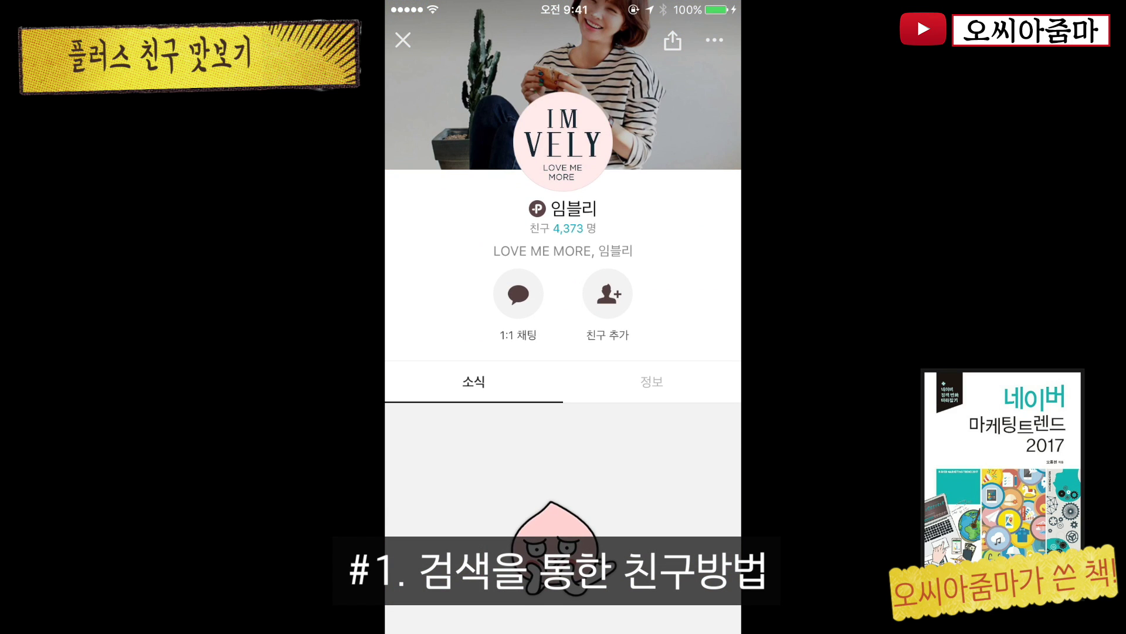
{"action": "left_click", "coordinate": [607, 293]}
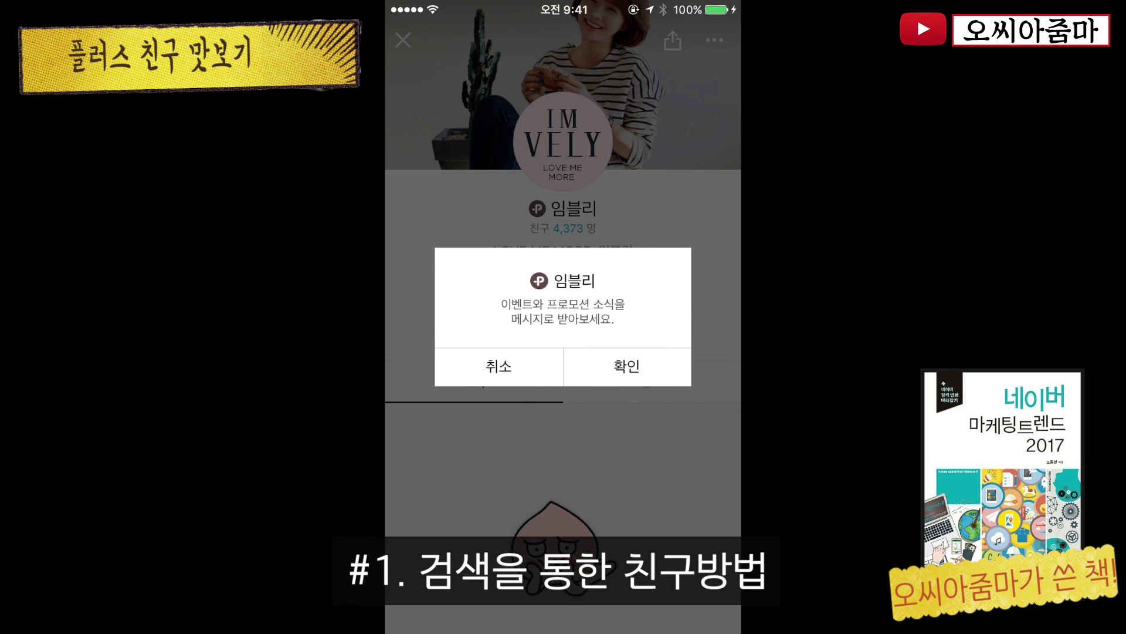
{"action": "left_click", "coordinate": [627, 367]}
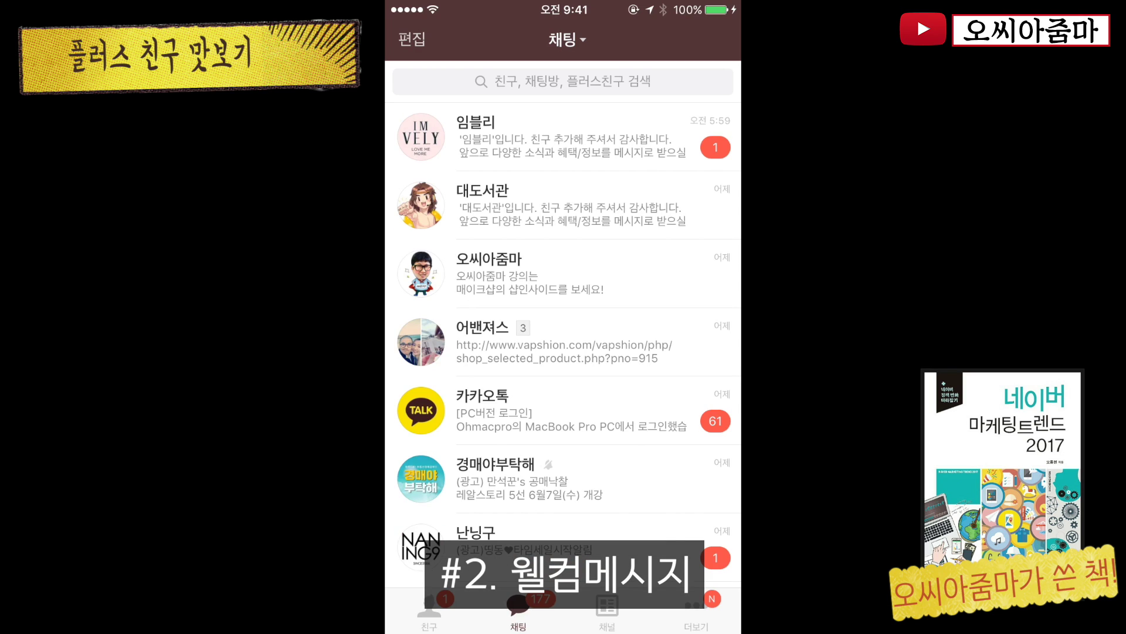
{"action": "left_click", "coordinate": [563, 136]}
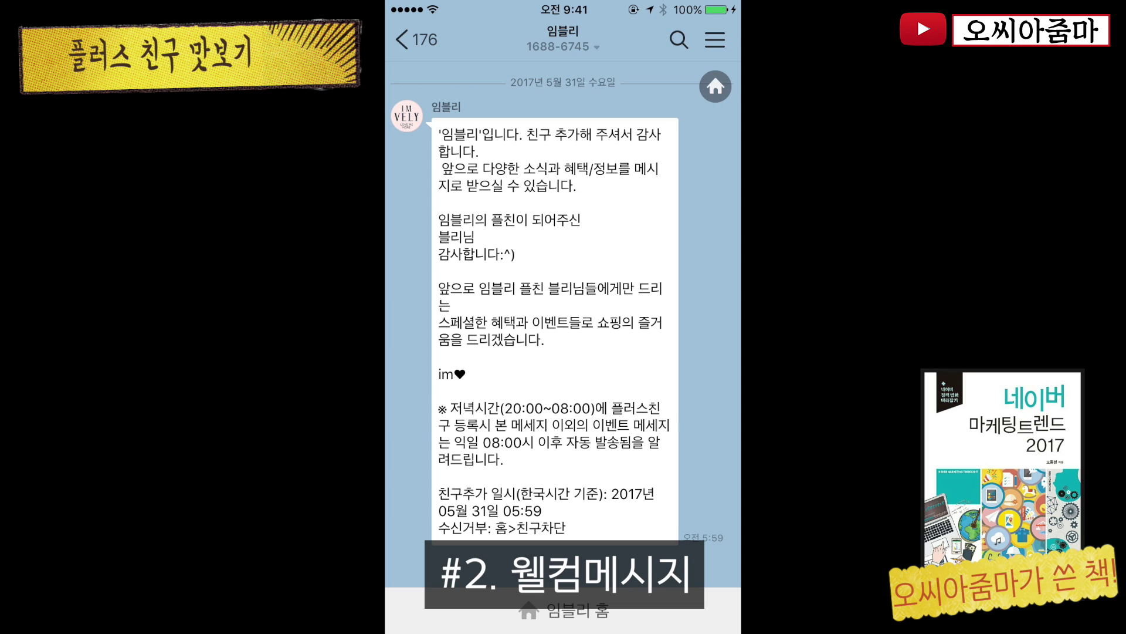
{"action": "left_click", "coordinate": [716, 86]}
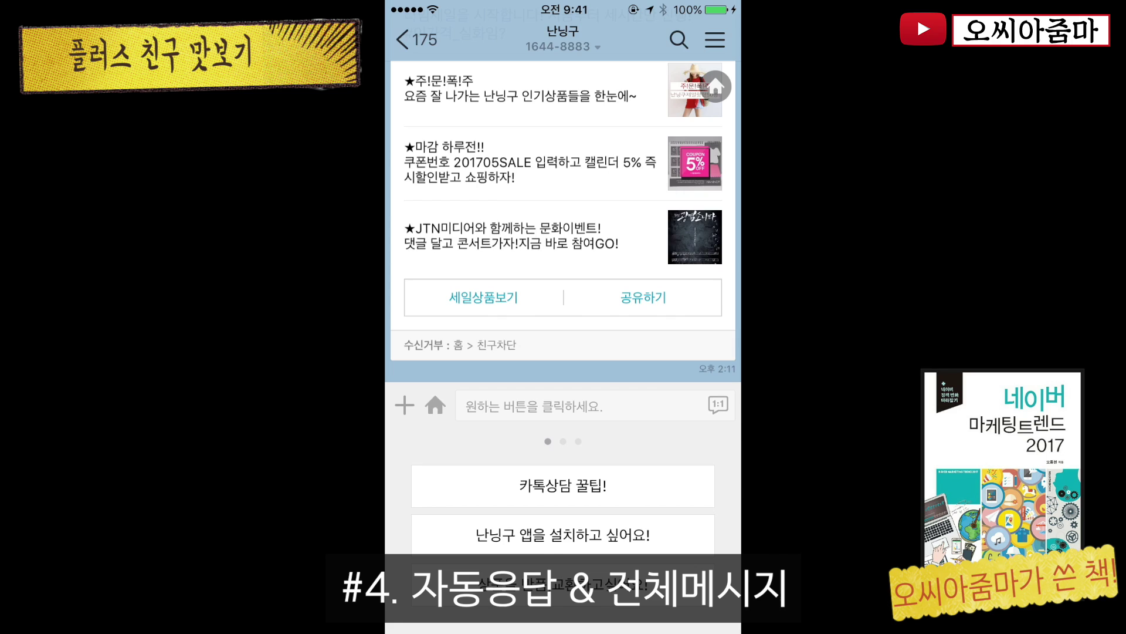
Swipe through 난닝구's reply-button carousel and scroll its sale broadcast message
{"action": "scroll", "coordinate": [563, 509], "scroll_direction": "right", "scroll_amount": 5}
{"action": "scroll", "coordinate": [563, 509], "scroll_direction": "left", "scroll_amount": 5}
{"action": "scroll", "coordinate": [563, 509], "scroll_direction": "right", "scroll_amount": 5}
{"action": "scroll", "coordinate": [563, 509], "scroll_direction": "left", "scroll_amount": 5}
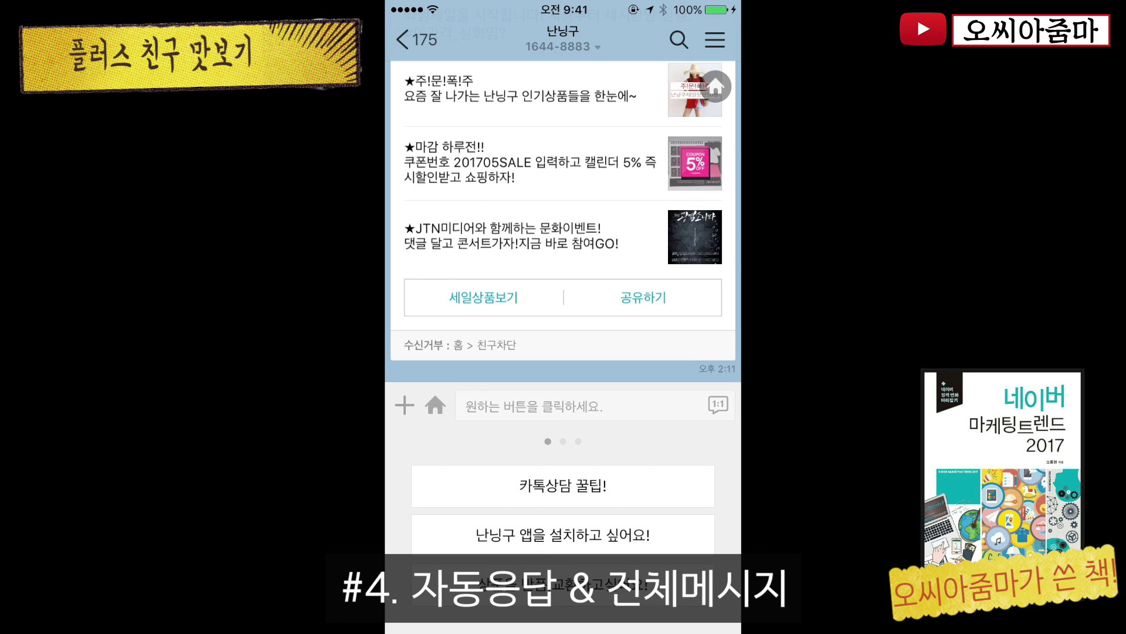
{"action": "scroll", "coordinate": [563, 221], "scroll_direction": "up", "scroll_amount": 4}
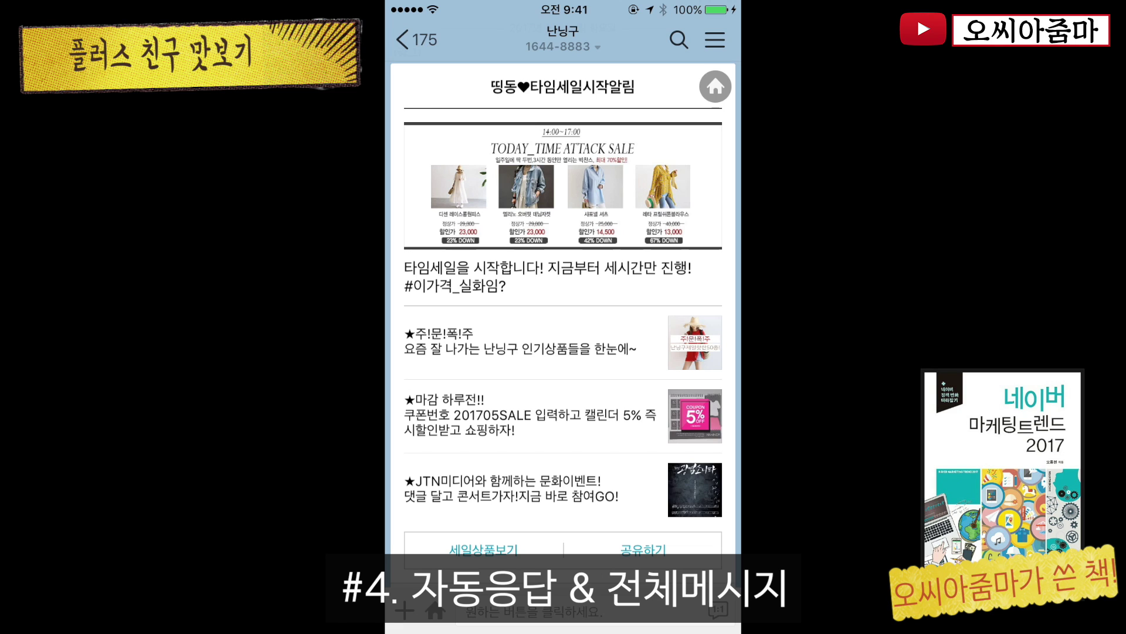
{"action": "scroll", "coordinate": [563, 352], "scroll_direction": "down", "scroll_amount": 1}
{"action": "scroll", "coordinate": [563, 294], "scroll_direction": "up", "scroll_amount": 1}
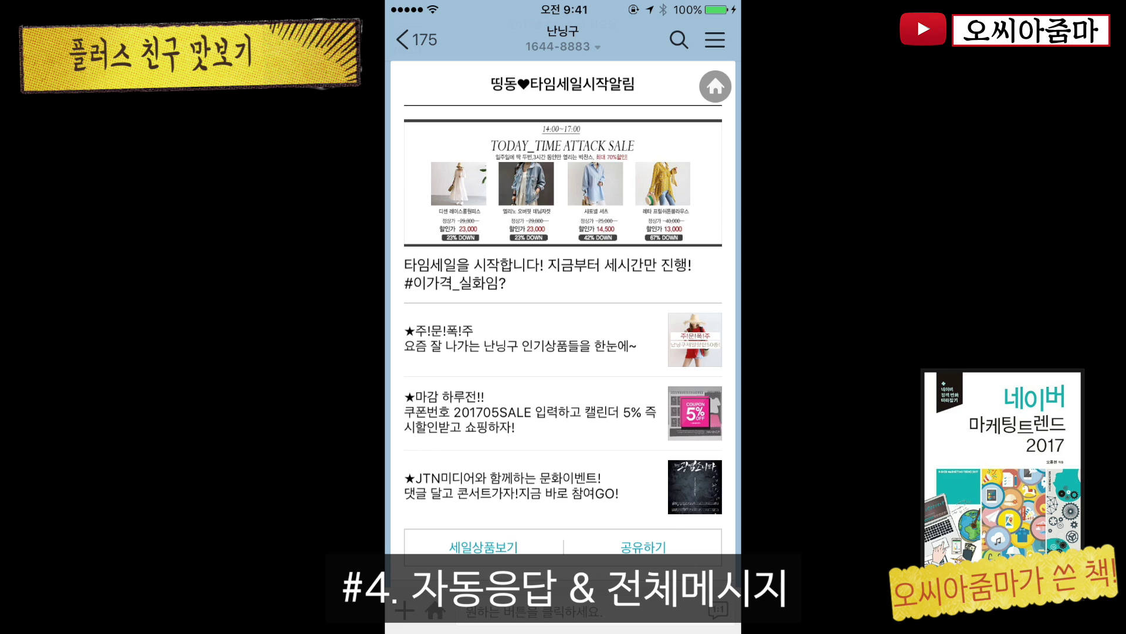
{"action": "scroll", "coordinate": [563, 323], "scroll_direction": "down", "scroll_amount": 1}
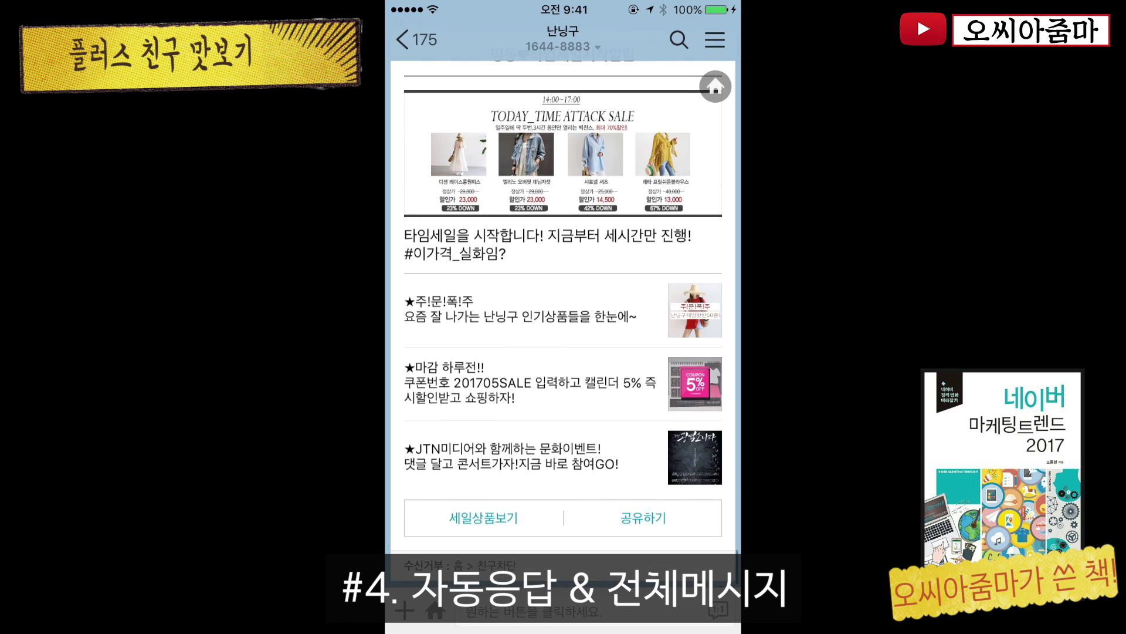
{"action": "scroll", "coordinate": [564, 324], "scroll_direction": "up", "scroll_amount": 1}
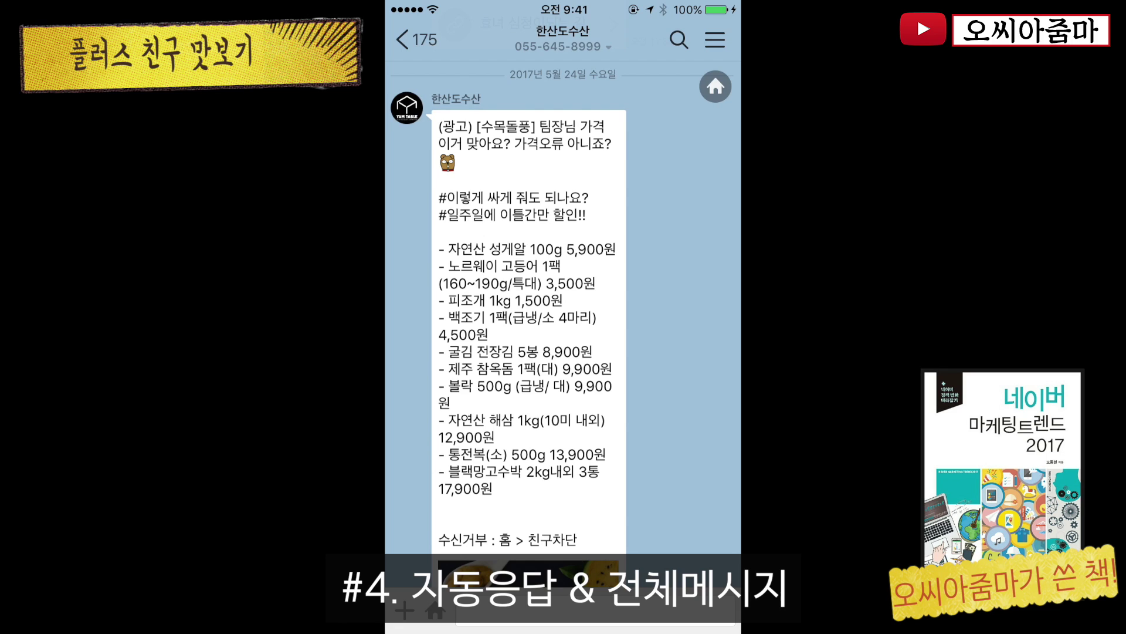
{"action": "scroll", "coordinate": [565, 328], "scroll_direction": "down", "scroll_amount": 5}
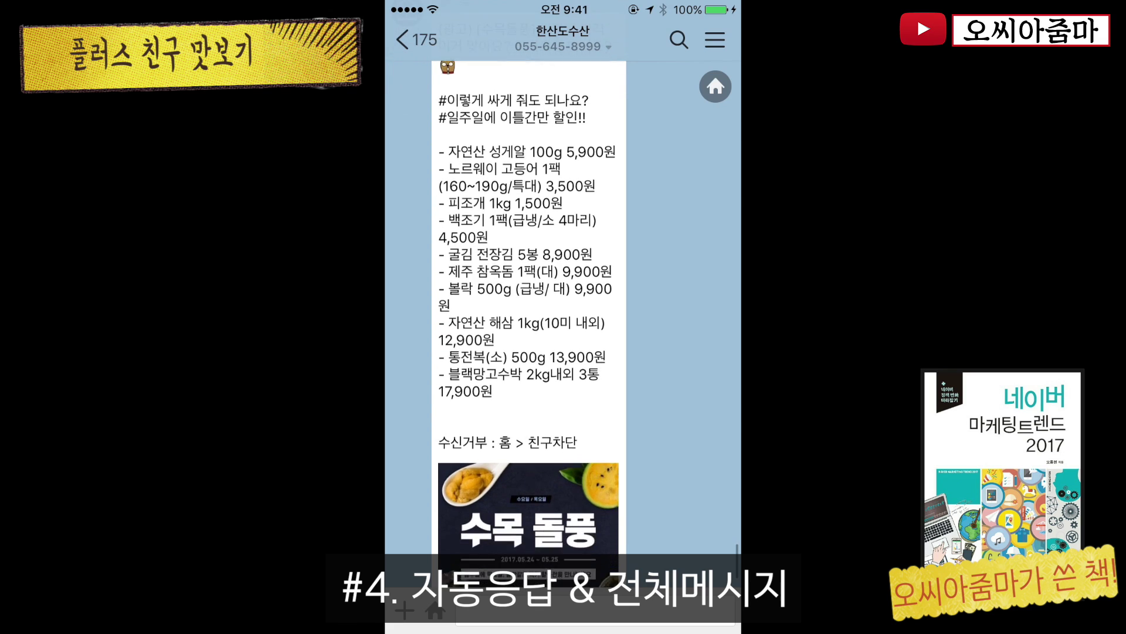
{"action": "scroll", "coordinate": [509, 324], "scroll_direction": "up", "scroll_amount": 15}
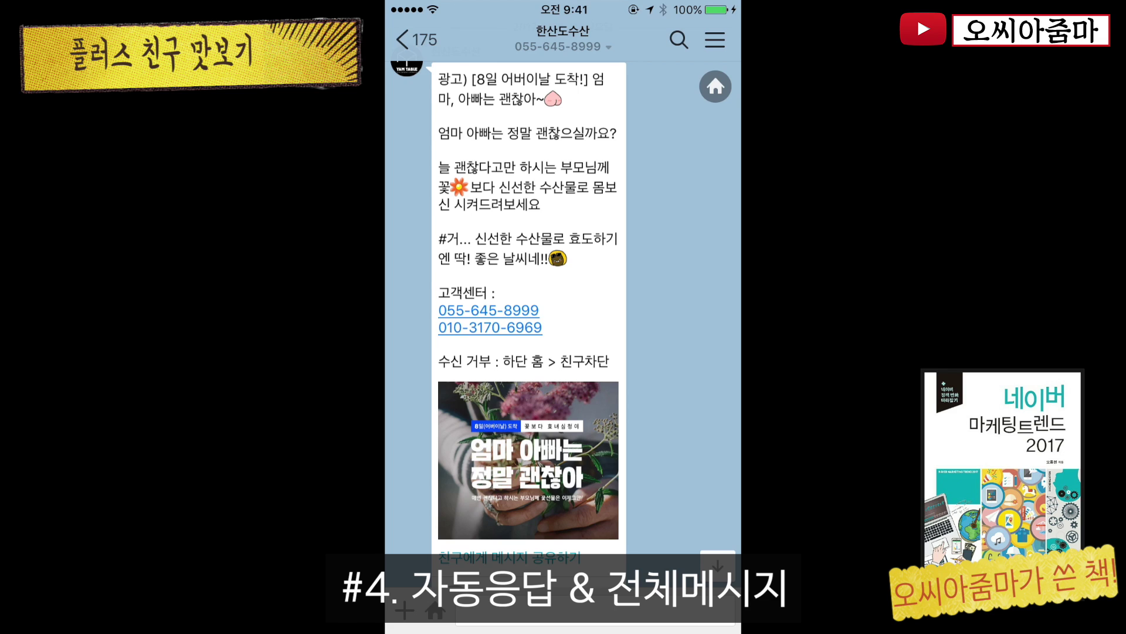
{"action": "scroll", "coordinate": [564, 317], "scroll_direction": "up", "scroll_amount": 20}
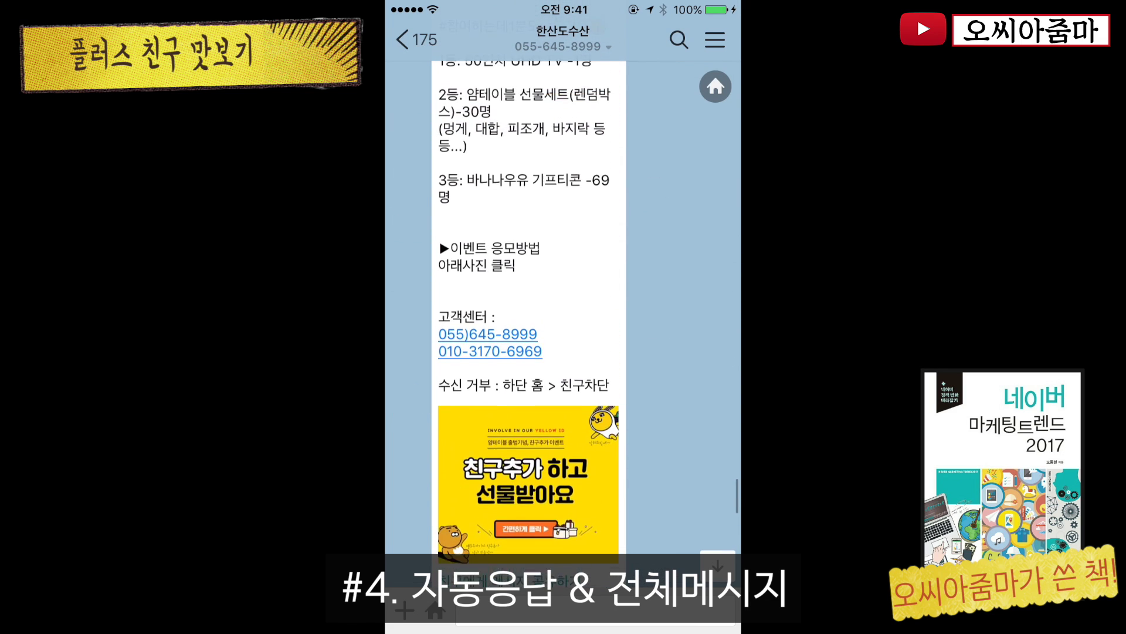
{"action": "scroll", "coordinate": [563, 317], "scroll_direction": "up", "scroll_amount": 5}
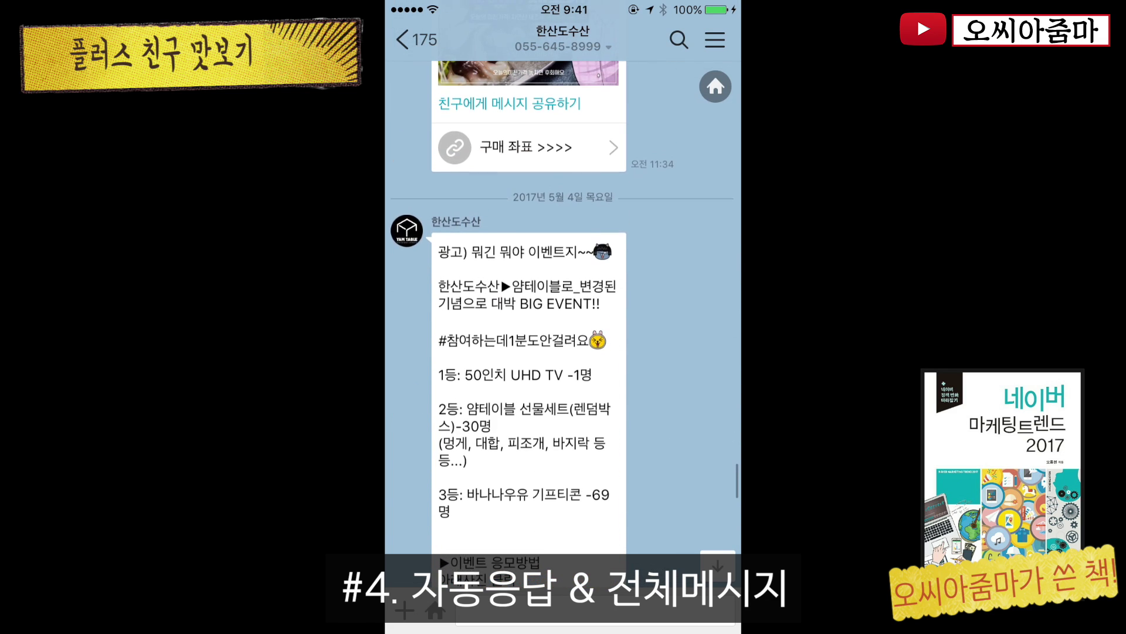
{"action": "scroll", "coordinate": [563, 317], "scroll_direction": "down", "scroll_amount": 2}
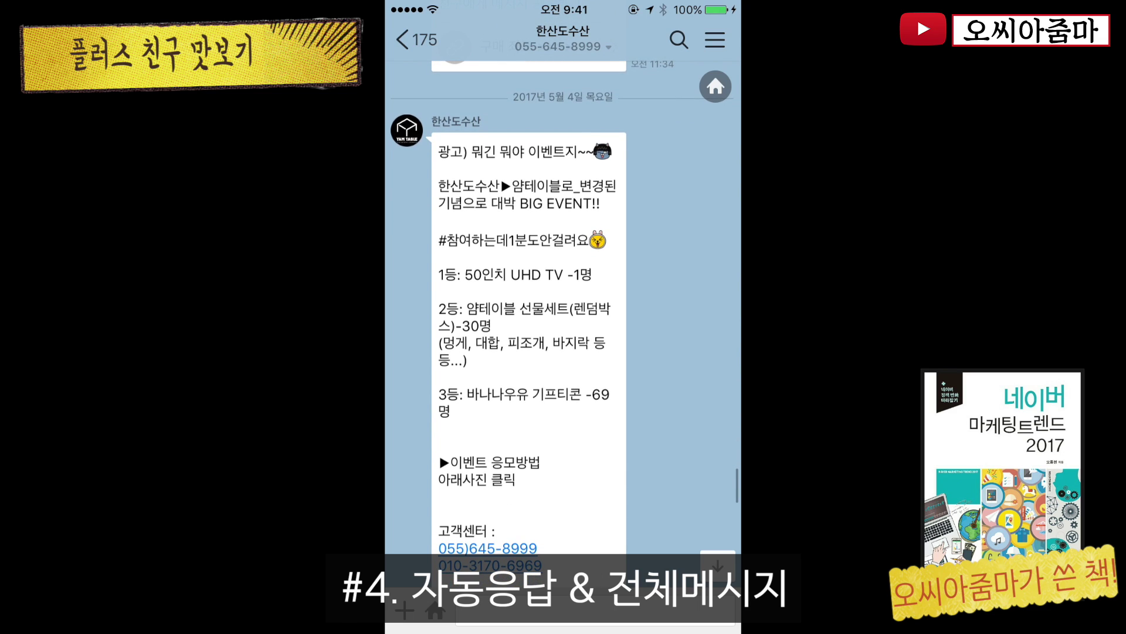
{"action": "scroll", "coordinate": [563, 317], "scroll_direction": "up", "scroll_amount": 10}
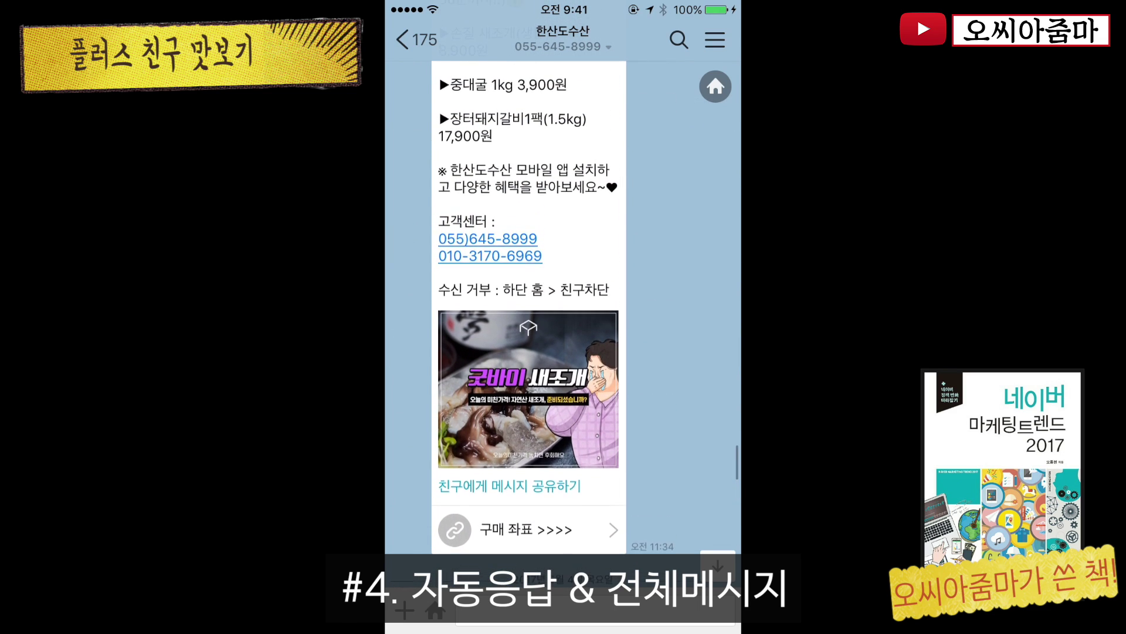
{"action": "scroll", "coordinate": [563, 317], "scroll_direction": "up", "scroll_amount": 2}
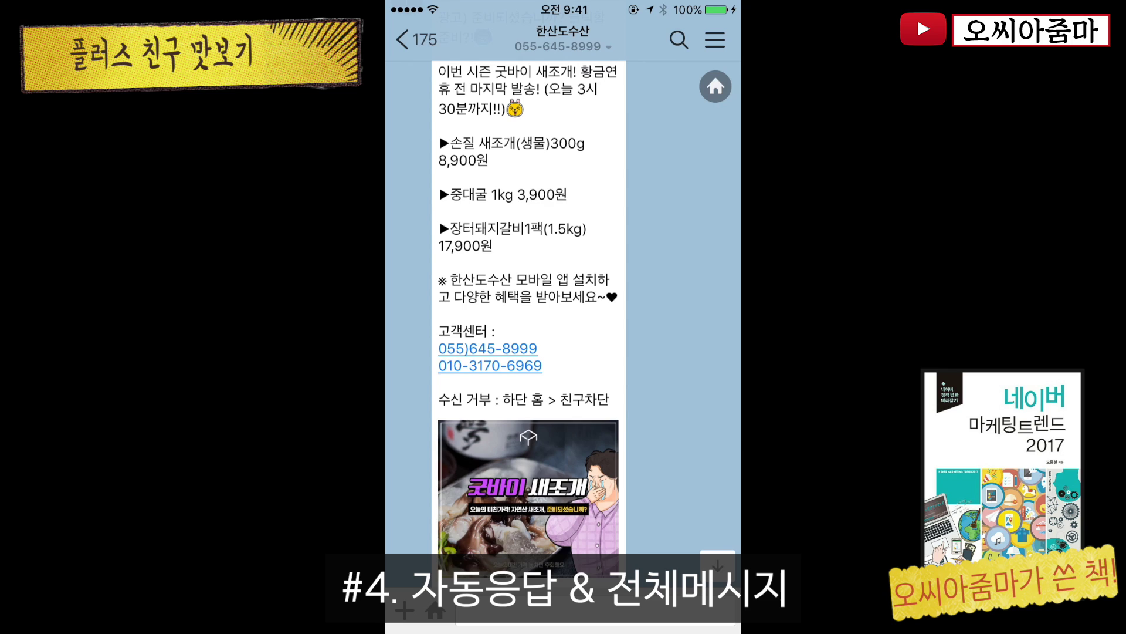
{"action": "scroll", "coordinate": [563, 317], "scroll_direction": "up", "scroll_amount": 2}
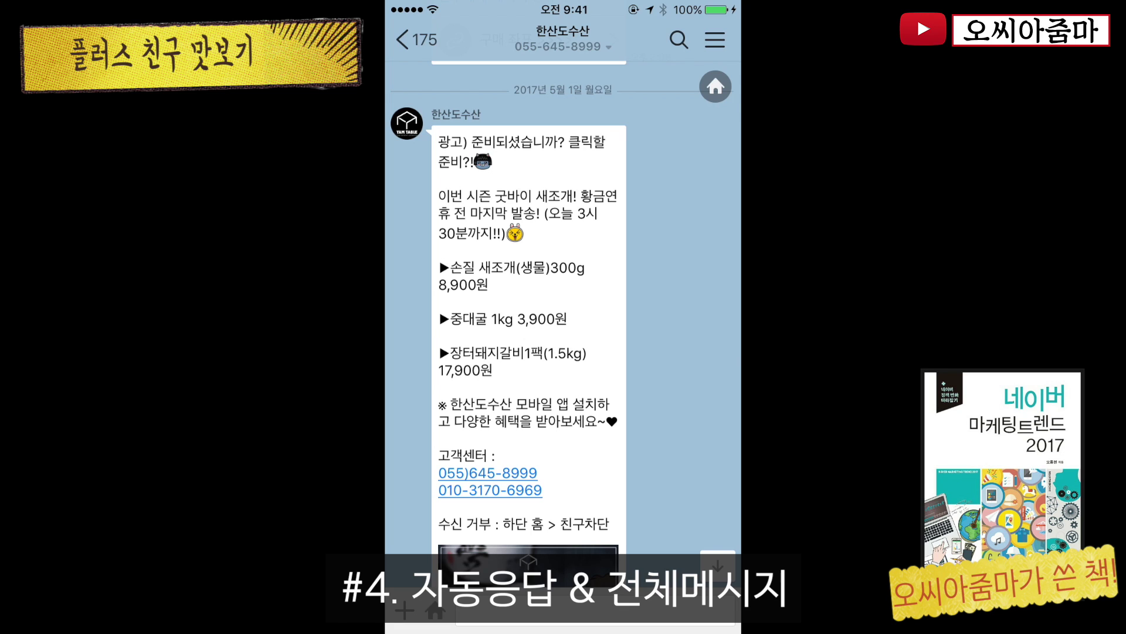
{"action": "left_click", "coordinate": [595, 610]}
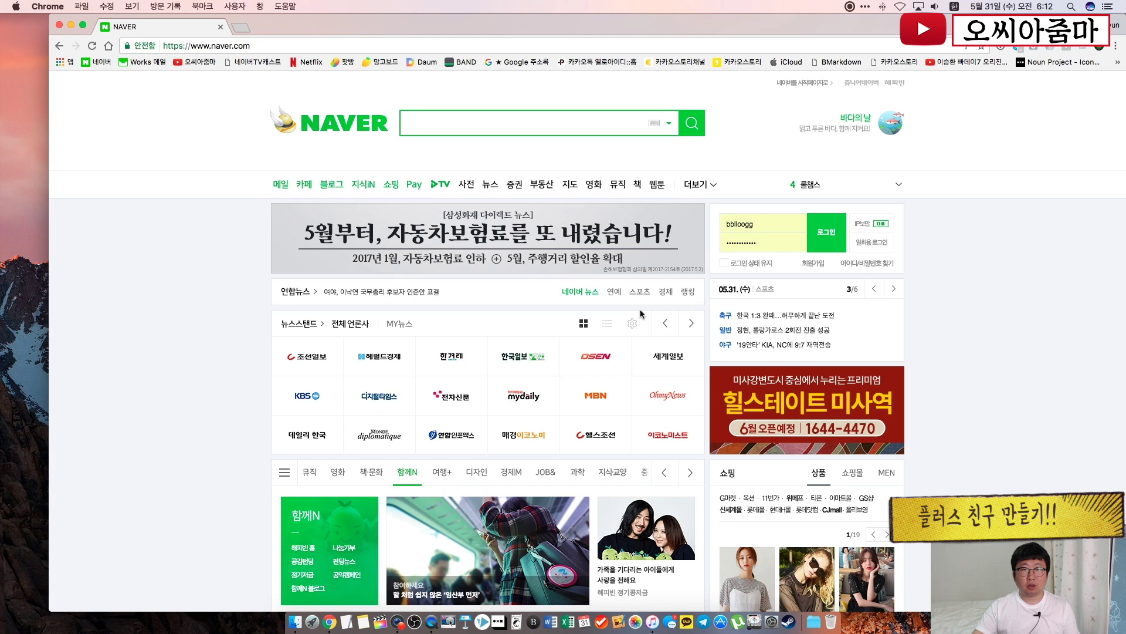
Search Naver for '카카오톡 플러스친구' and open yellowid.kakao.com in a new tab
{"action": "left_click", "coordinate": [476, 131]}
{"action": "type", "text": "카"}
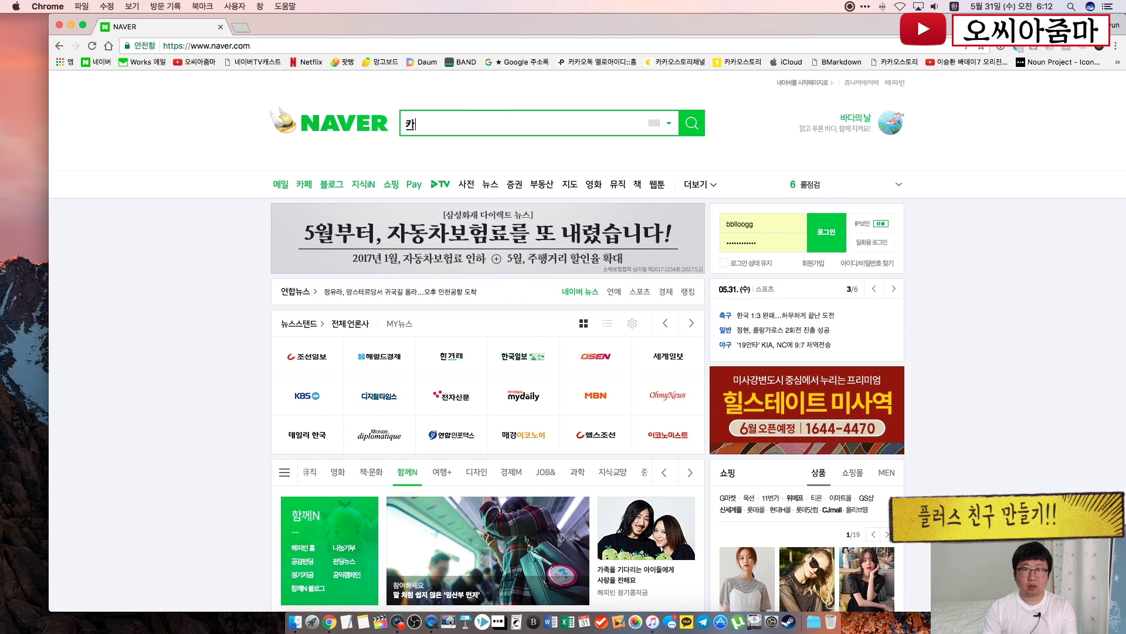
{"action": "type", "text": "카올톡 플러스"}
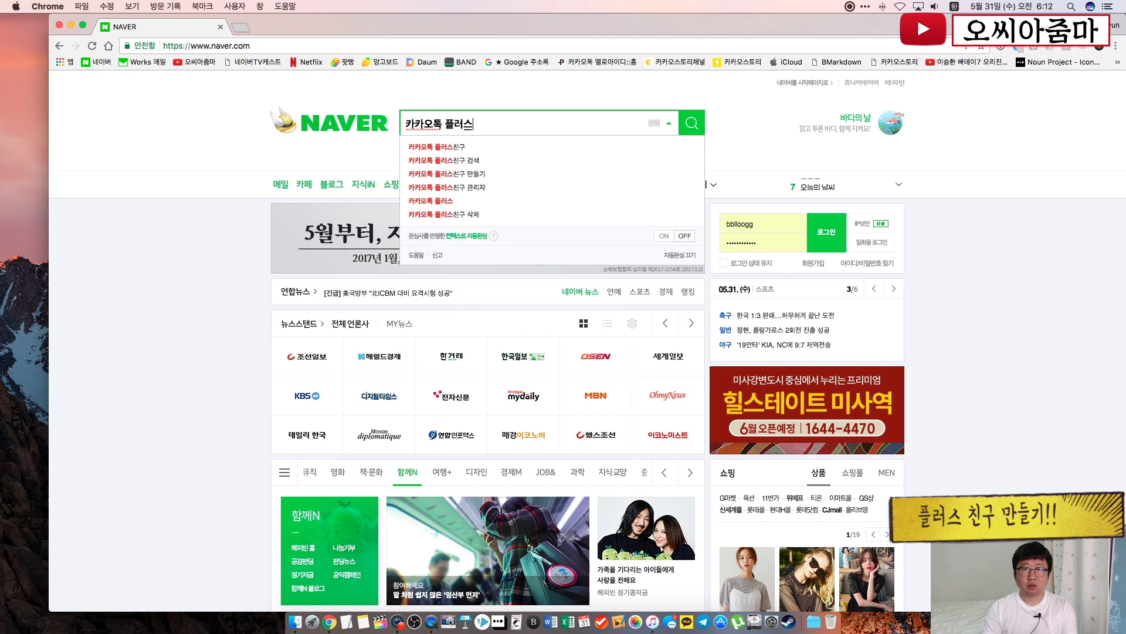
{"action": "type", "text": "친구"}
{"action": "key", "text": "Return"}
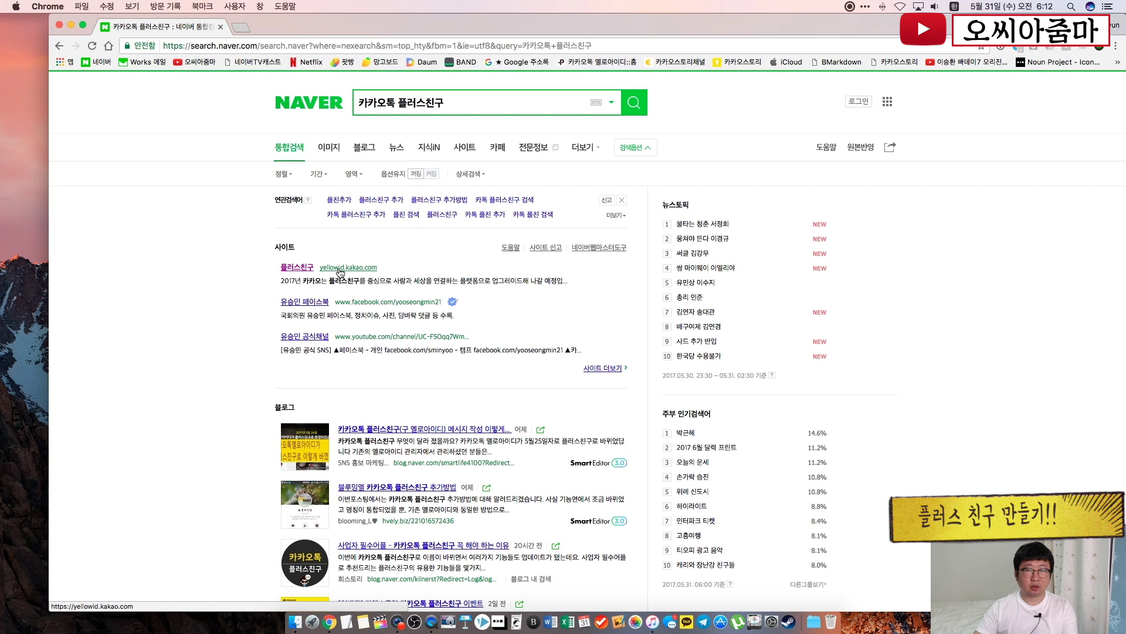
{"action": "left_click", "coordinate": [295, 267]}
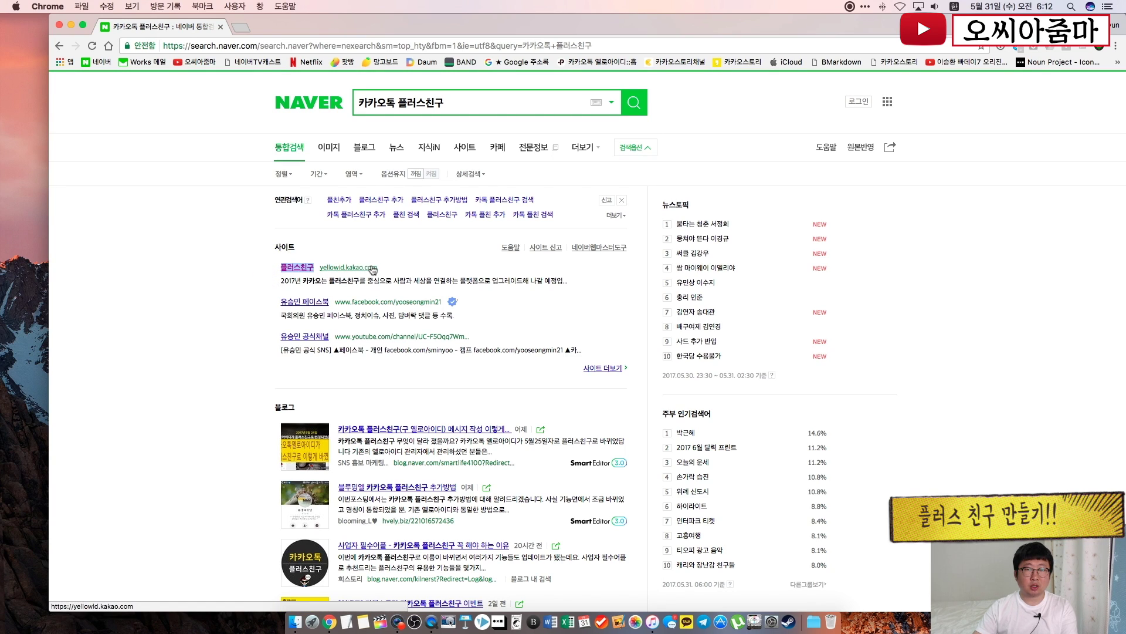
{"action": "left_click", "coordinate": [373, 269]}
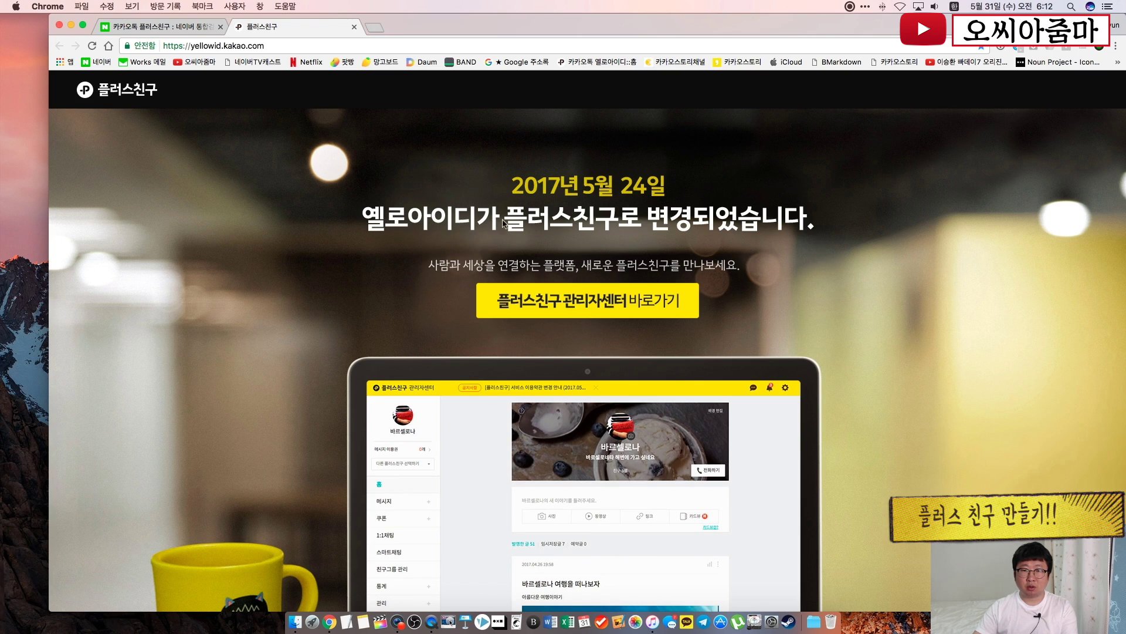
{"action": "left_click", "coordinate": [557, 306]}
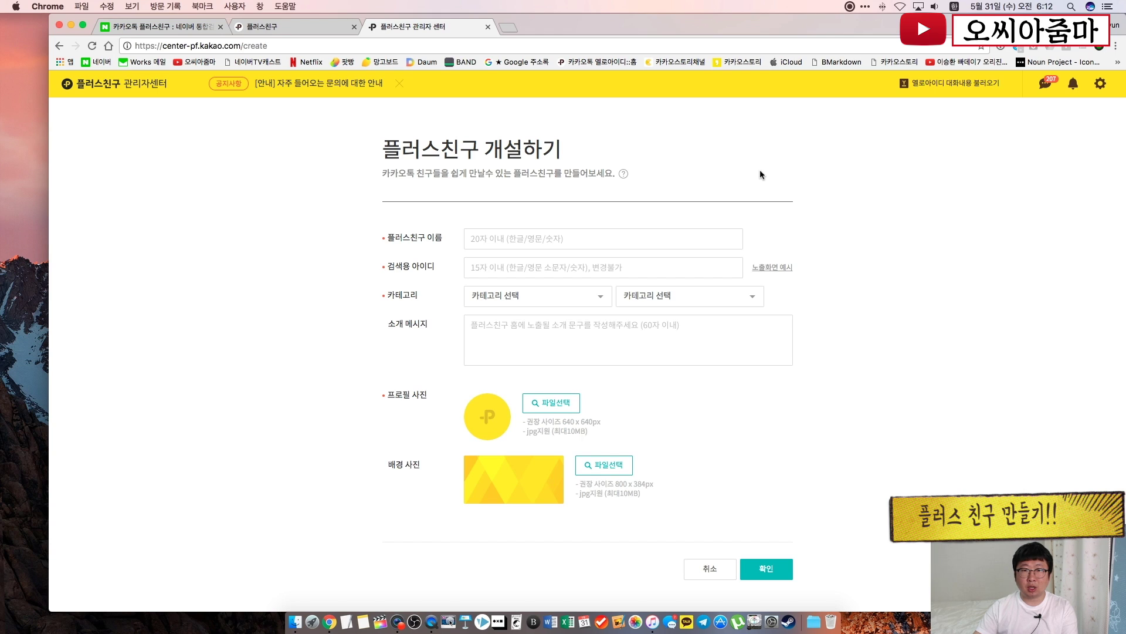
{"action": "left_click", "coordinate": [348, 298]}
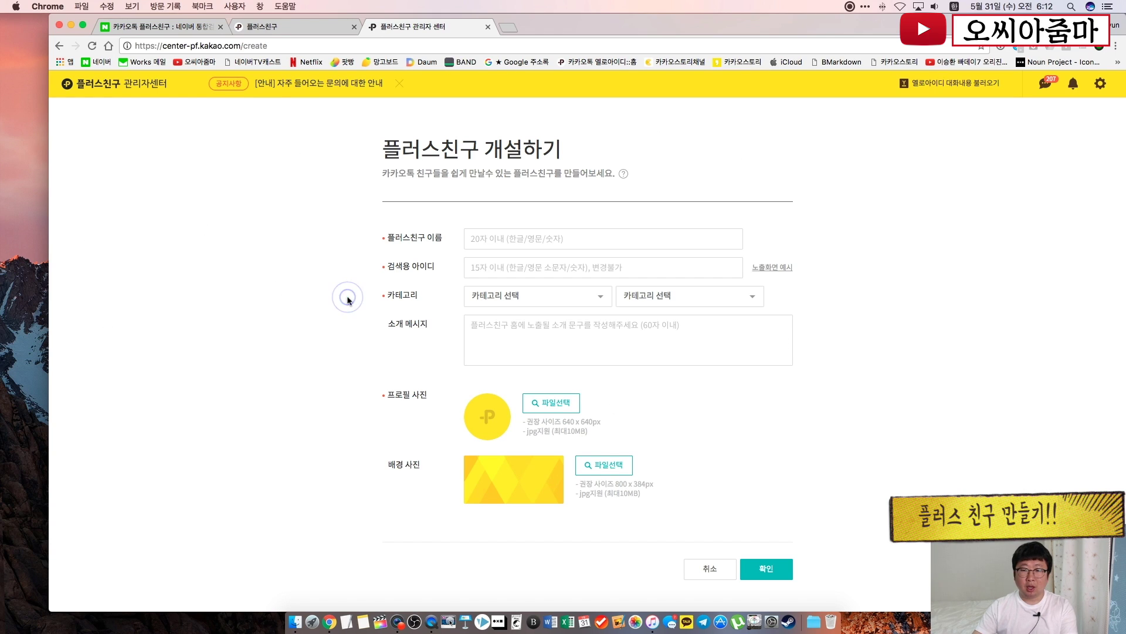
{"action": "scroll", "coordinate": [348, 300], "scroll_direction": "down", "scroll_amount": 1}
{"action": "scroll", "coordinate": [348, 300], "scroll_direction": "up", "scroll_amount": 1}
{"action": "scroll", "coordinate": [348, 300], "scroll_direction": "down", "scroll_amount": 1}
{"action": "scroll", "coordinate": [348, 300], "scroll_direction": "up", "scroll_amount": 1}
{"action": "scroll", "coordinate": [348, 300], "scroll_direction": "down", "scroll_amount": 1}
{"action": "scroll", "coordinate": [348, 300], "scroll_direction": "up", "scroll_amount": 1}
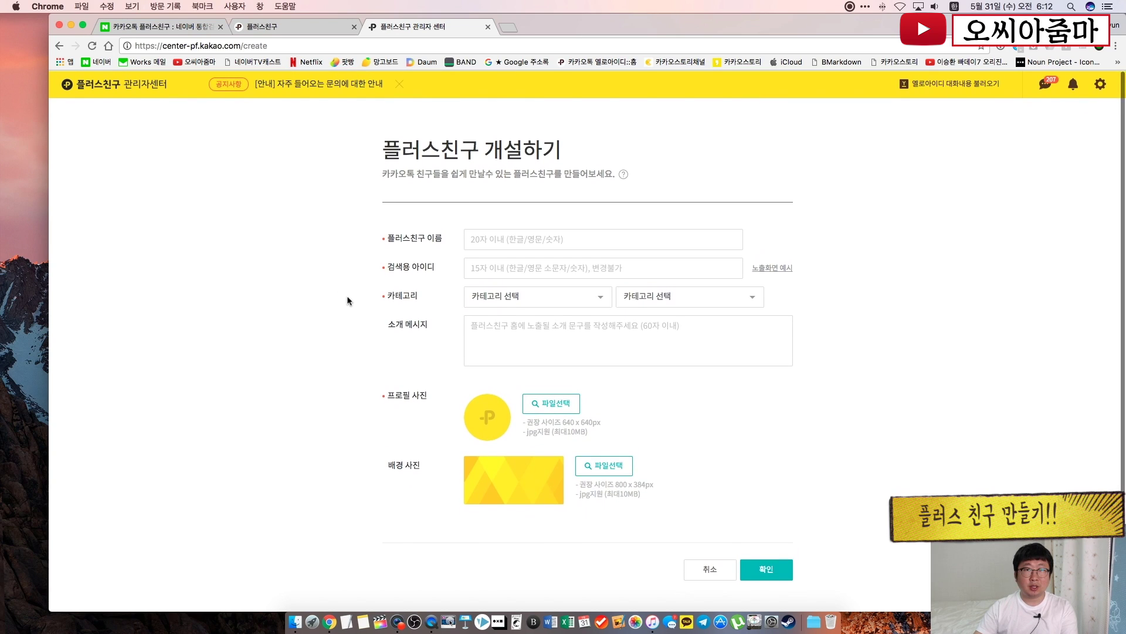
{"action": "scroll", "coordinate": [348, 301], "scroll_direction": "down", "scroll_amount": 1}
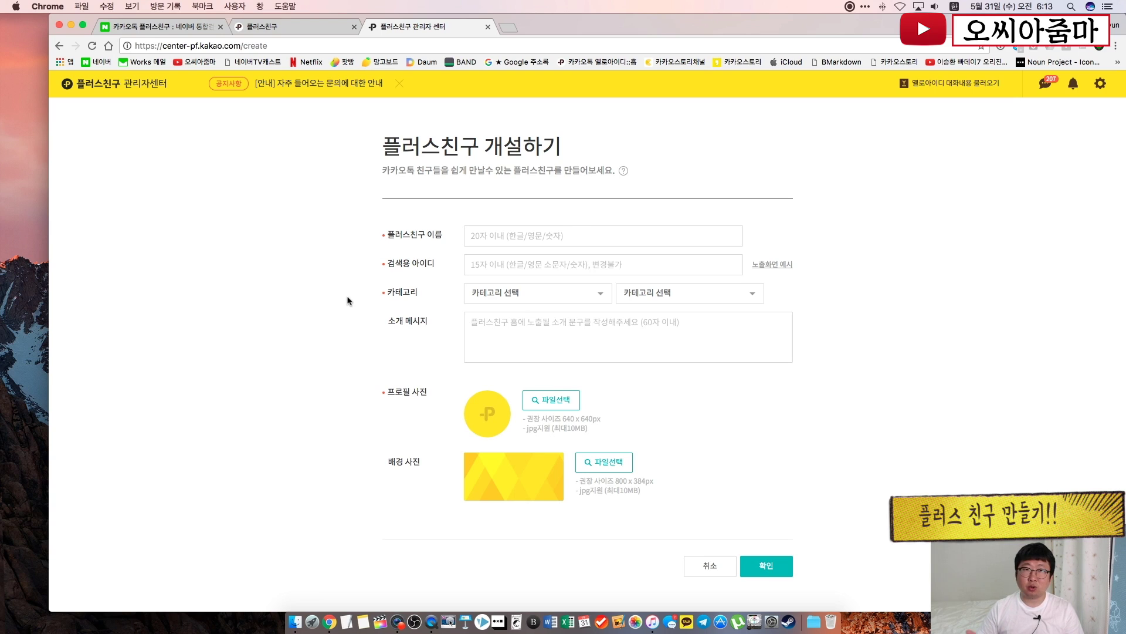
Enter '박씨아줌마' as both the Plus Friend name and its search ID
{"action": "left_click", "coordinate": [561, 238]}
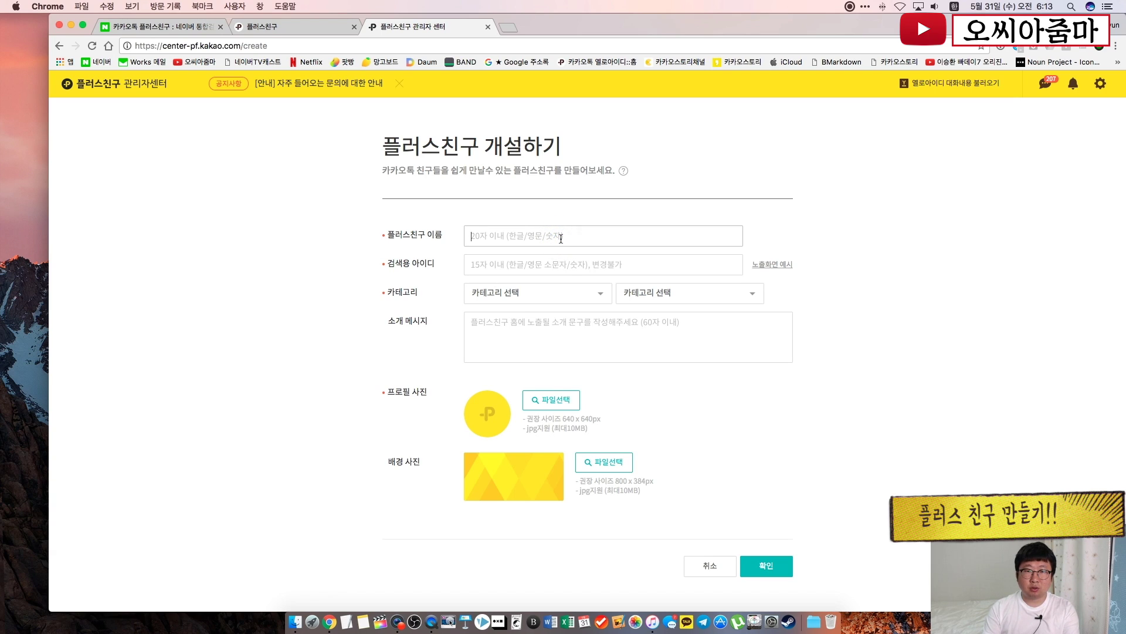
{"action": "type", "text": "박씨"}
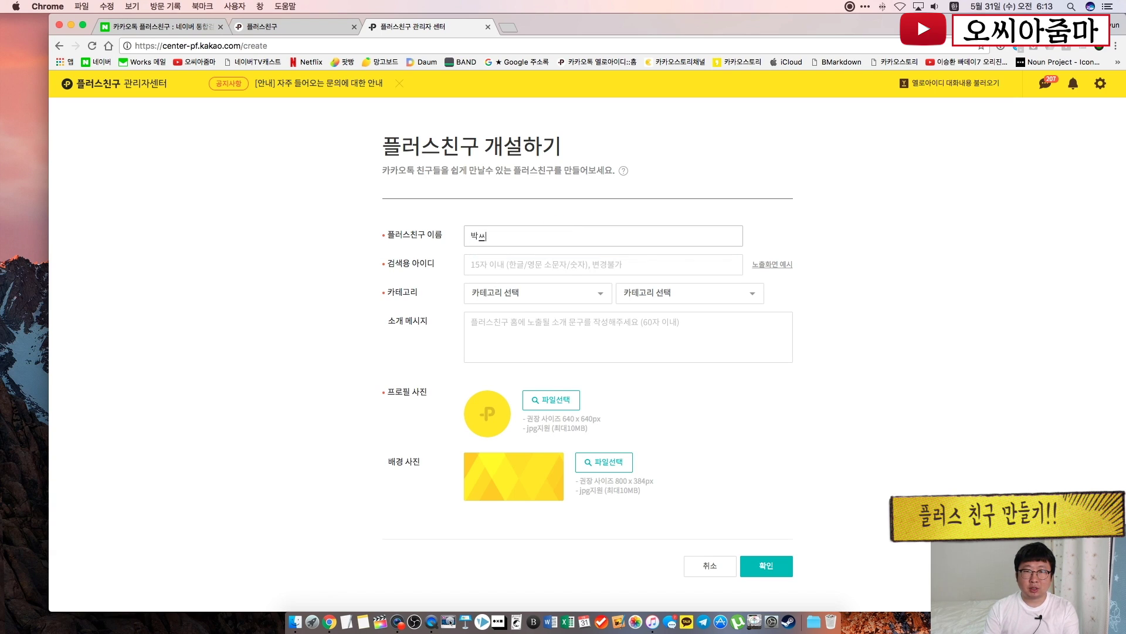
{"action": "type", "text": "앜줌마"}
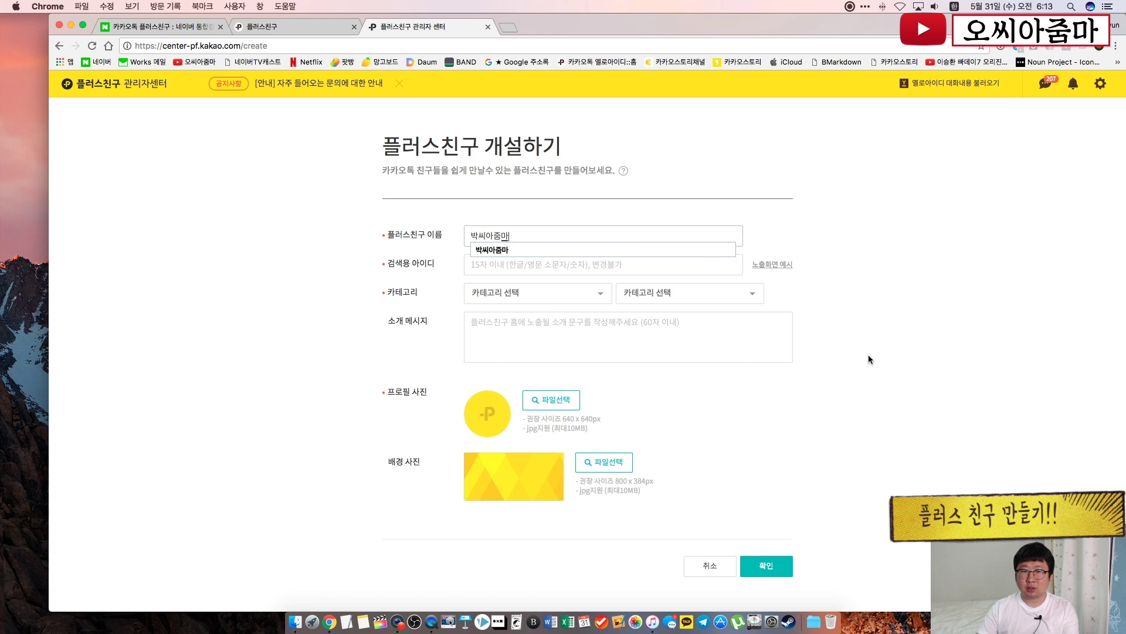
{"action": "left_click", "coordinate": [541, 265]}
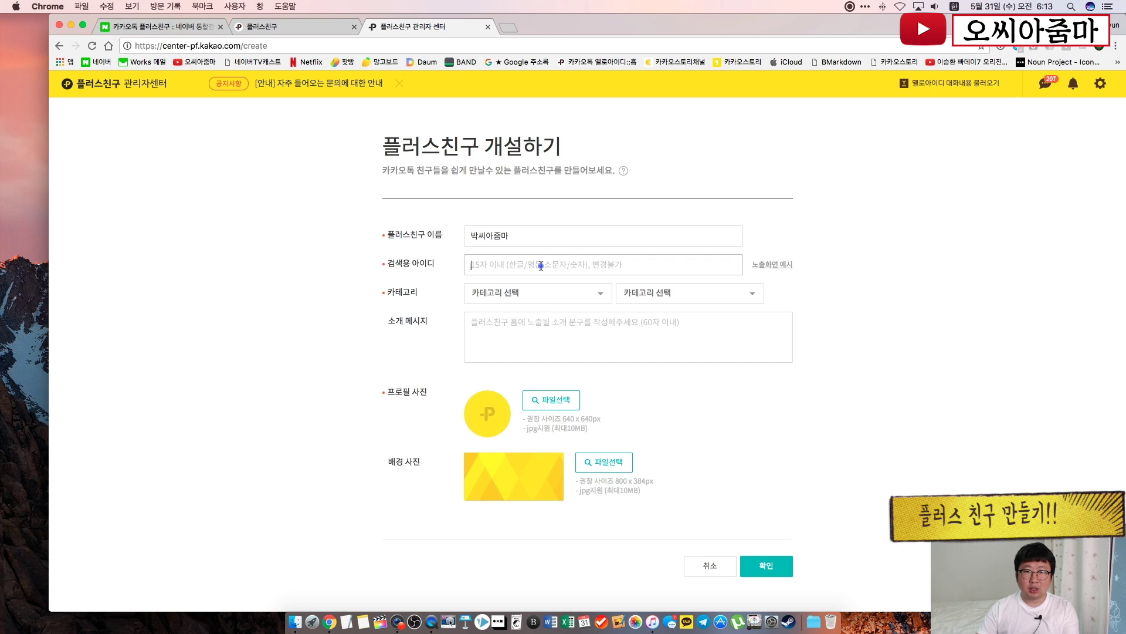
{"action": "type", "text": "박"}
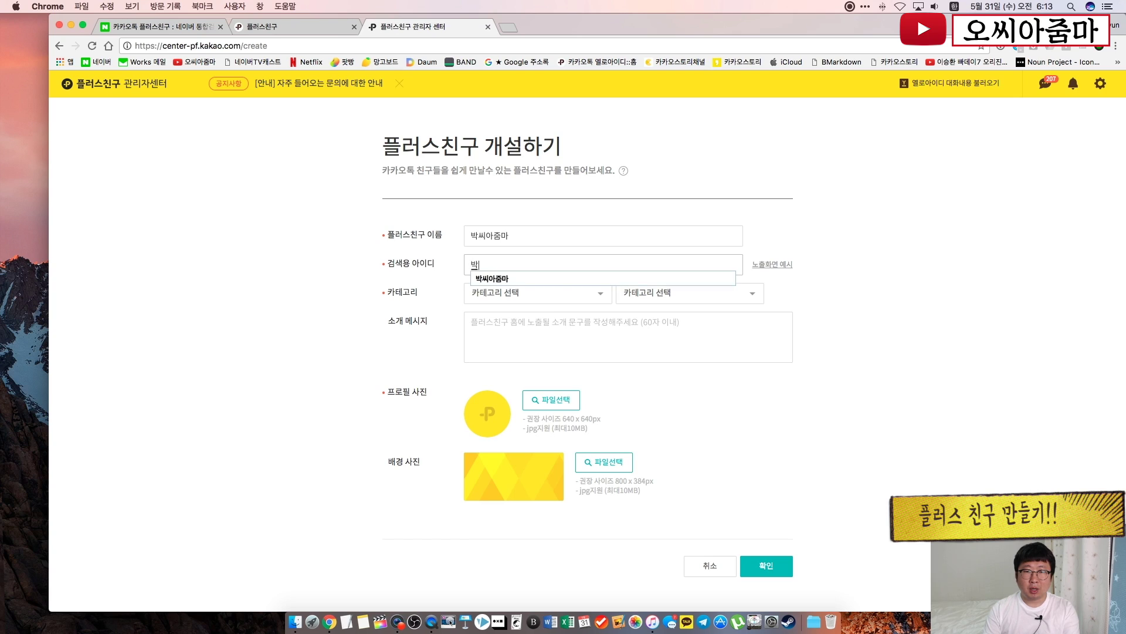
{"action": "type", "text": "씨아줌마"}
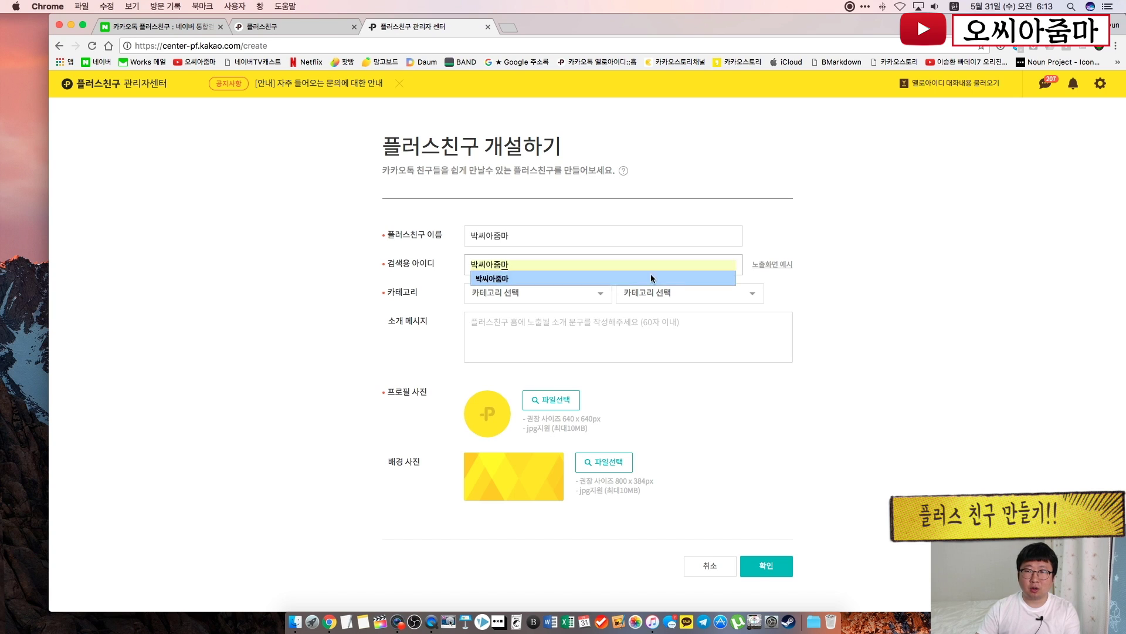
{"action": "left_click", "coordinate": [901, 352]}
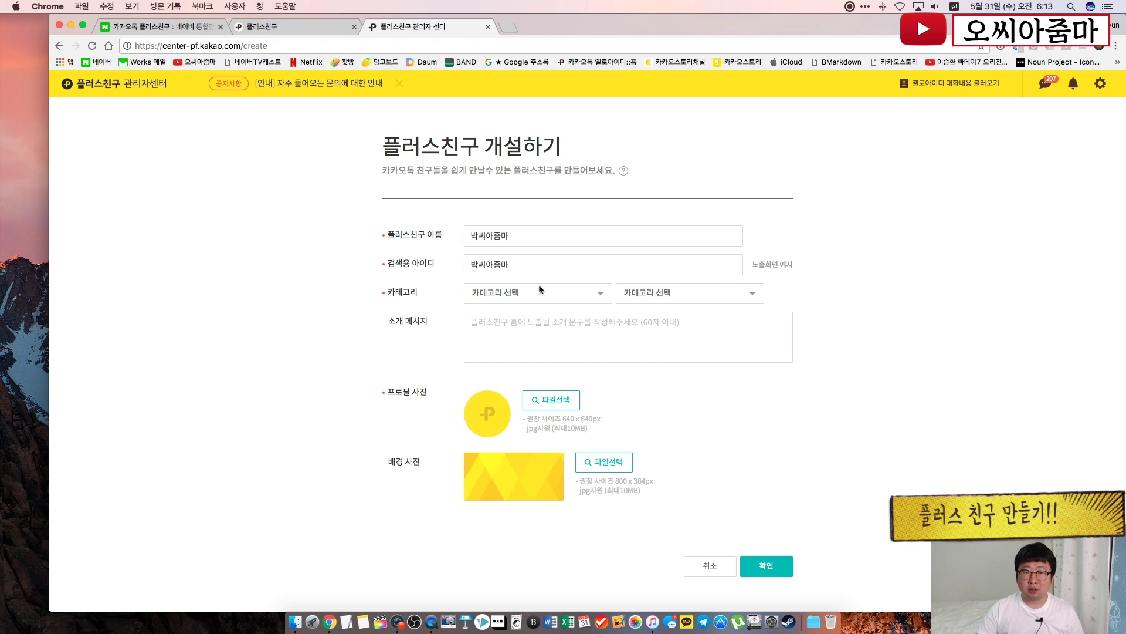
{"action": "left_click", "coordinate": [783, 265]}
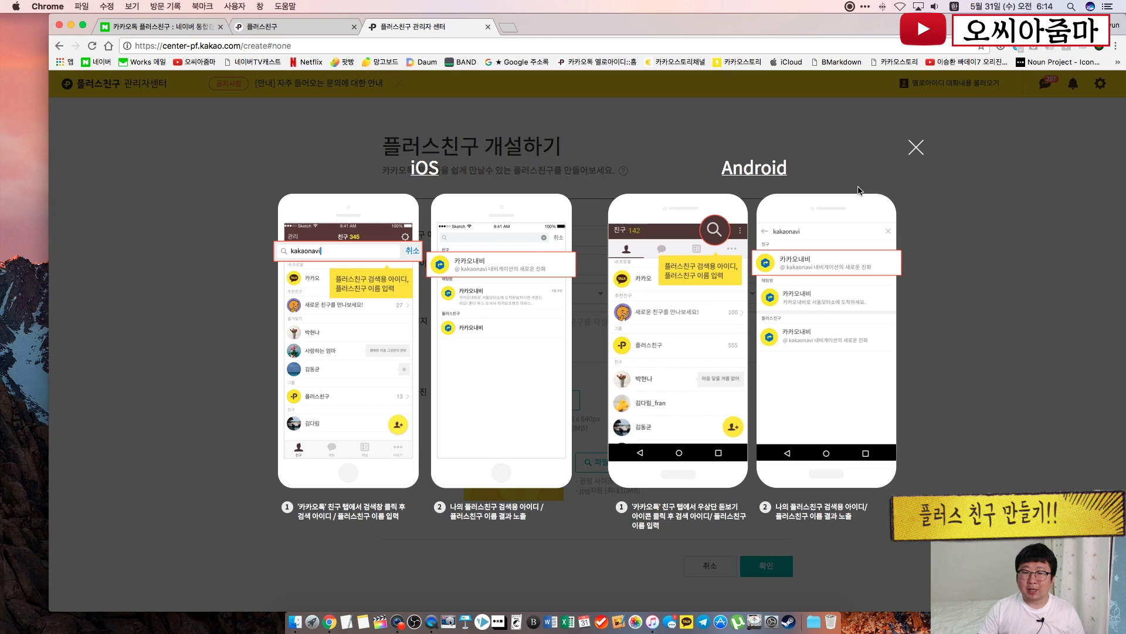
{"action": "left_click", "coordinate": [910, 147]}
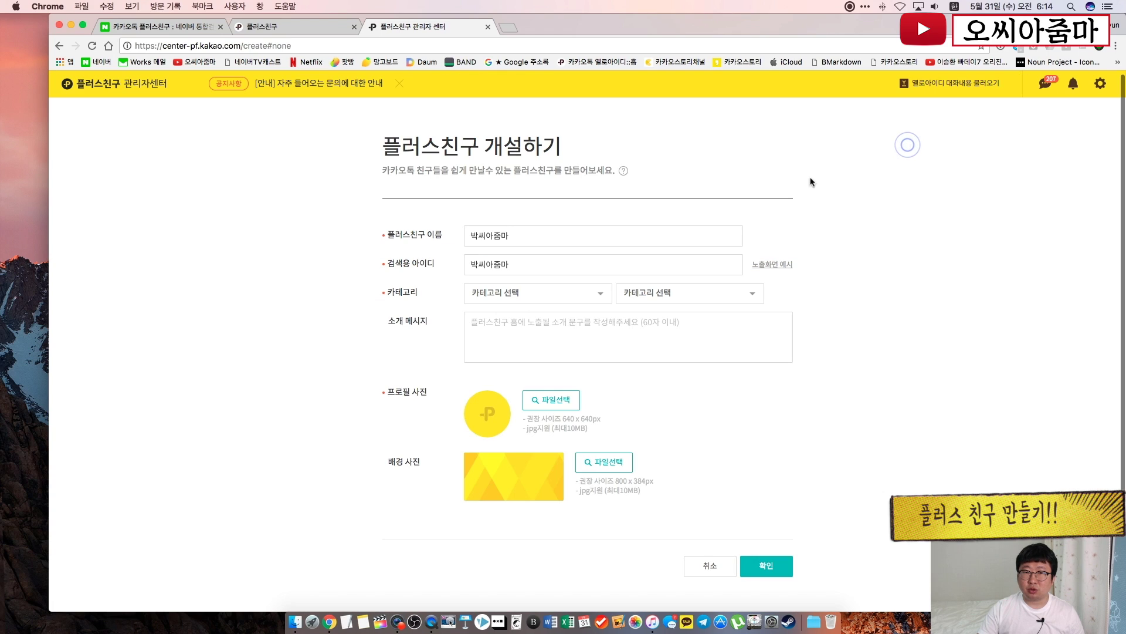
{"action": "left_click", "coordinate": [513, 236]}
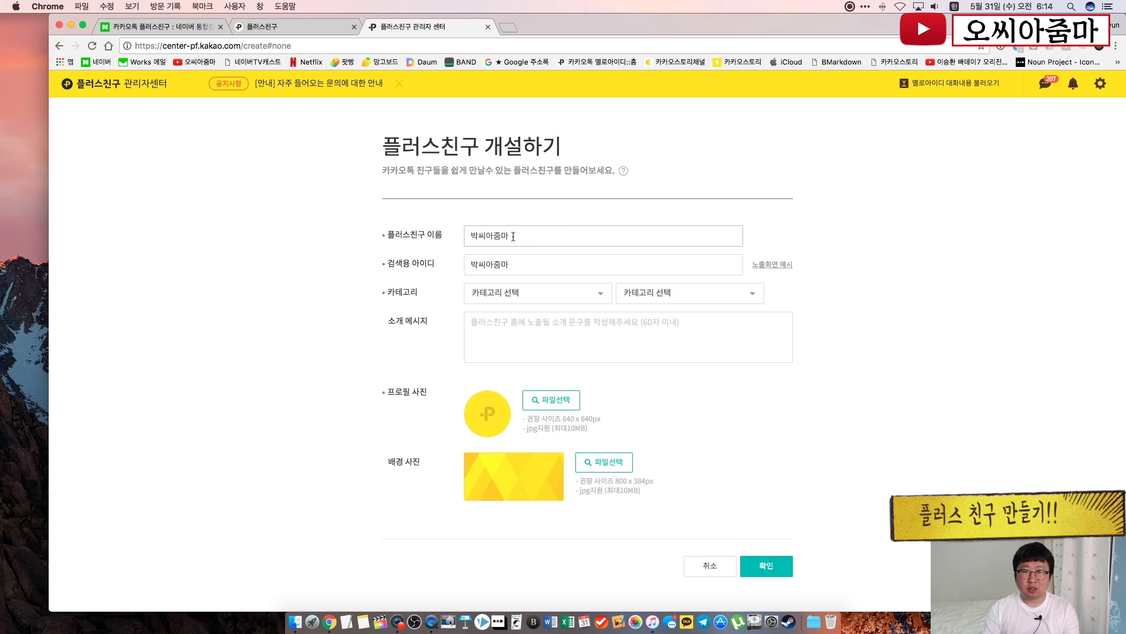
{"action": "type", "text": "마취통증의학과"}
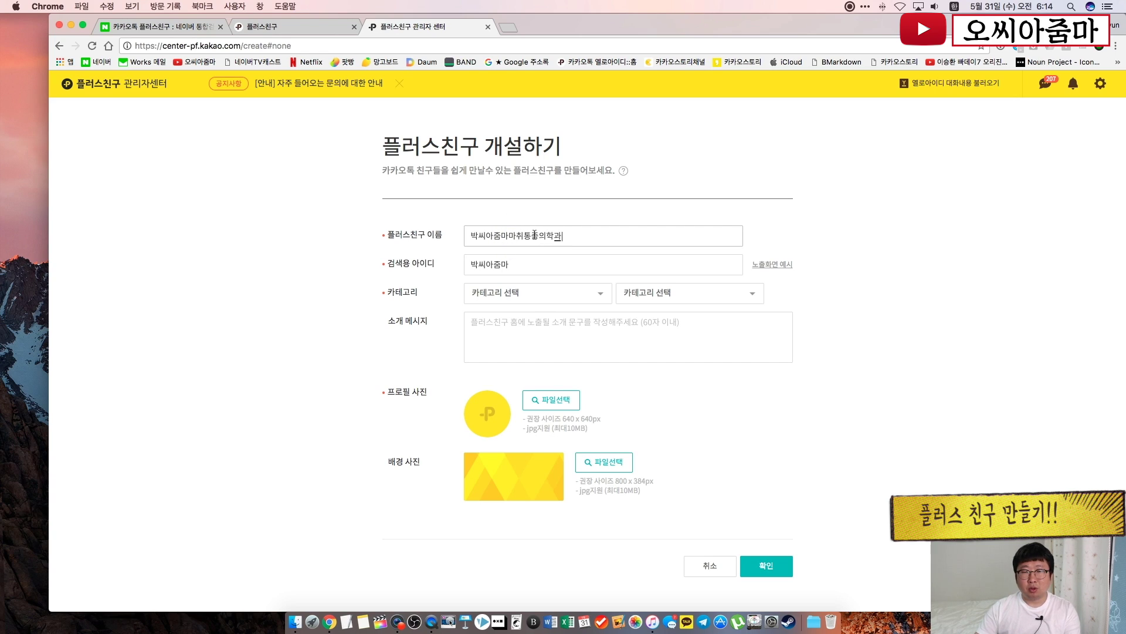
{"action": "double_click", "coordinate": [534, 234]}
{"action": "key", "text": "super+c"}
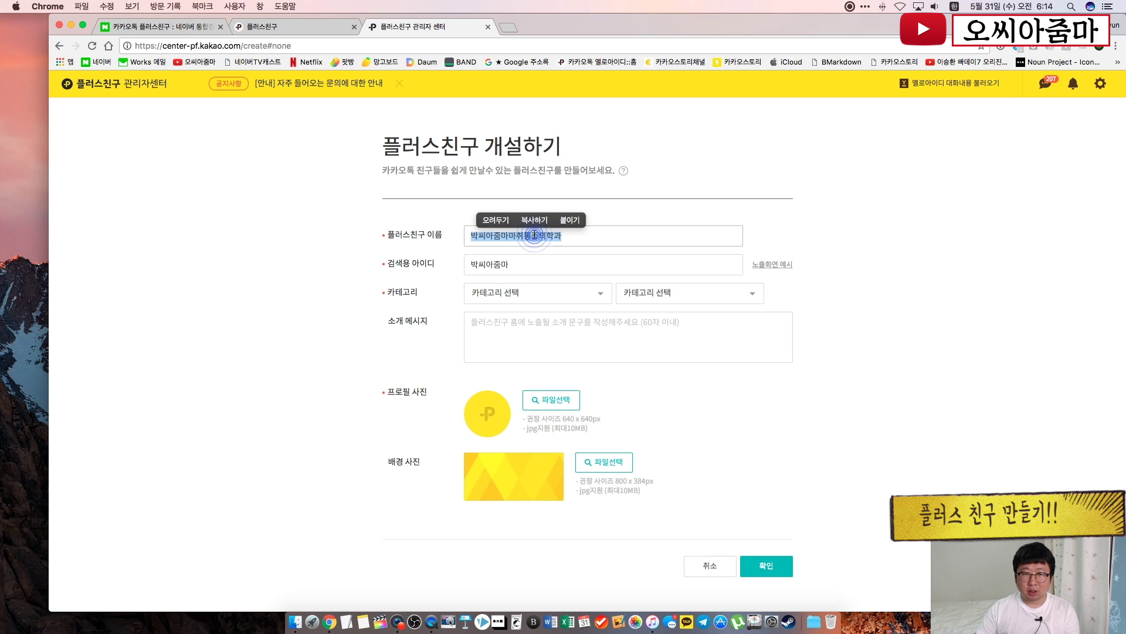
{"action": "double_click", "coordinate": [515, 270]}
{"action": "left_click", "coordinate": [551, 254]}
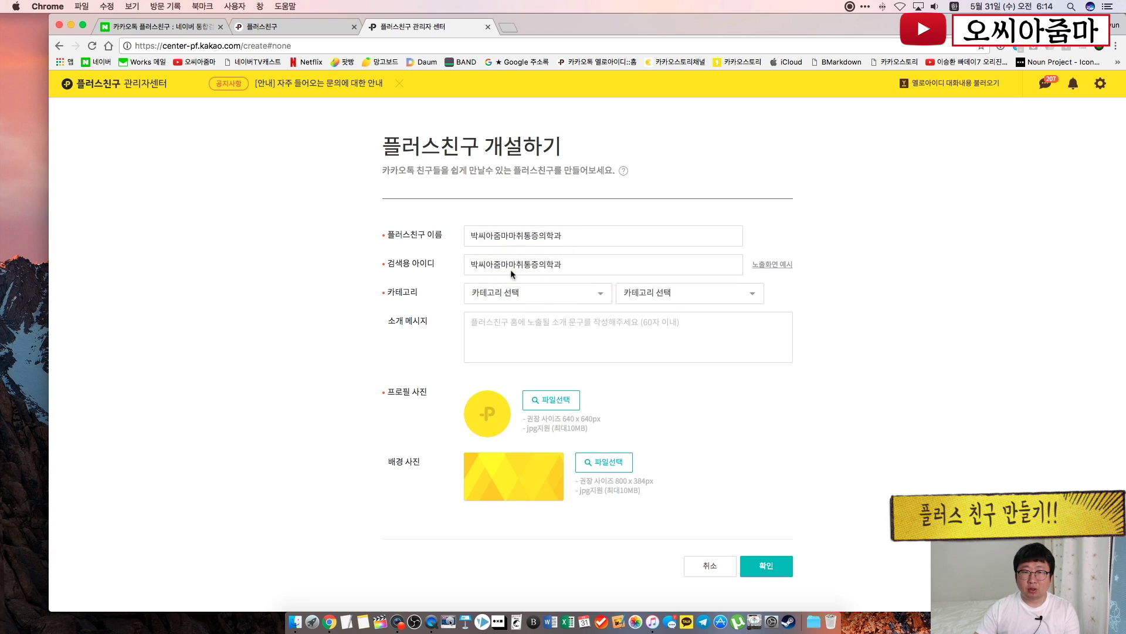
{"action": "left_click_drag", "start_coordinate": [510, 265], "coordinate": [573, 276]}
{"action": "key", "text": "BackSpace"}
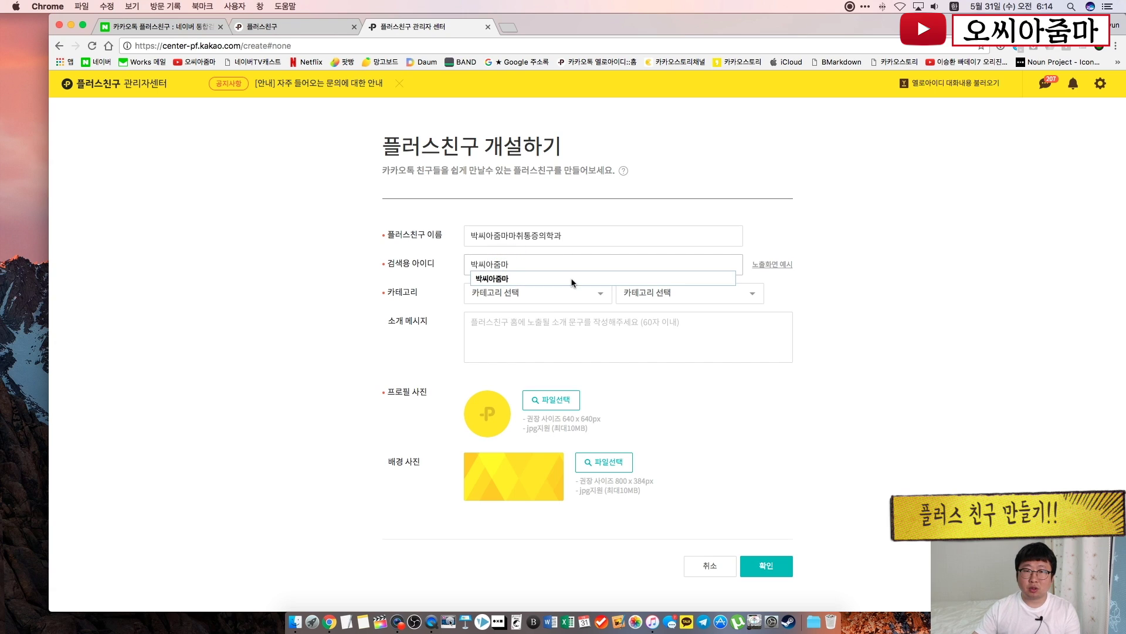
{"action": "left_click", "coordinate": [956, 416]}
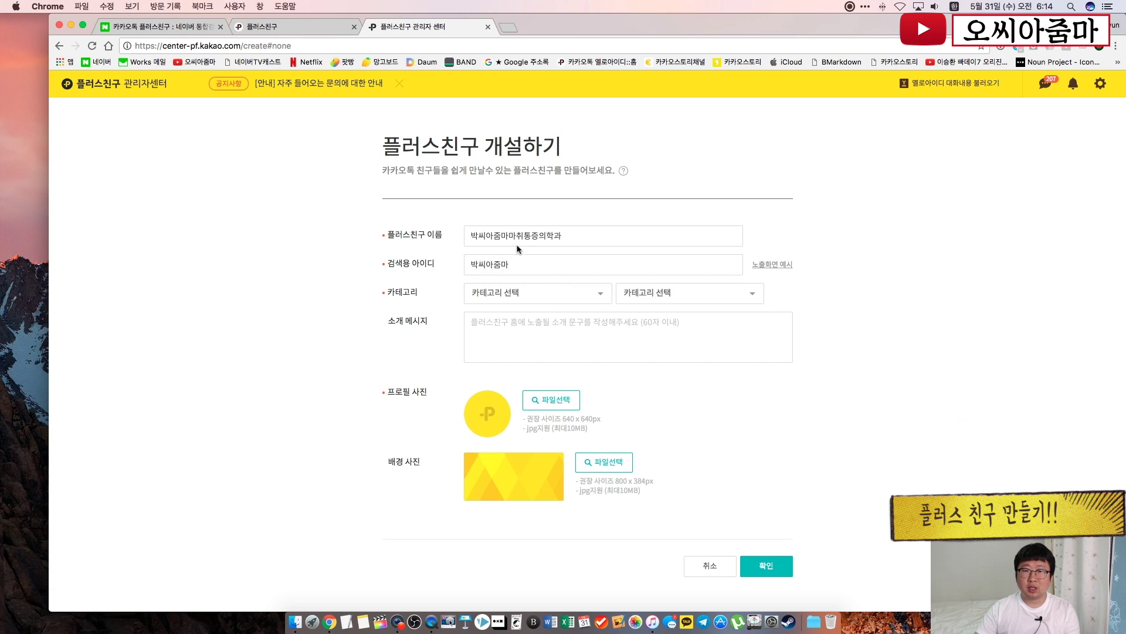
{"action": "left_click_drag", "start_coordinate": [510, 237], "coordinate": [587, 241]}
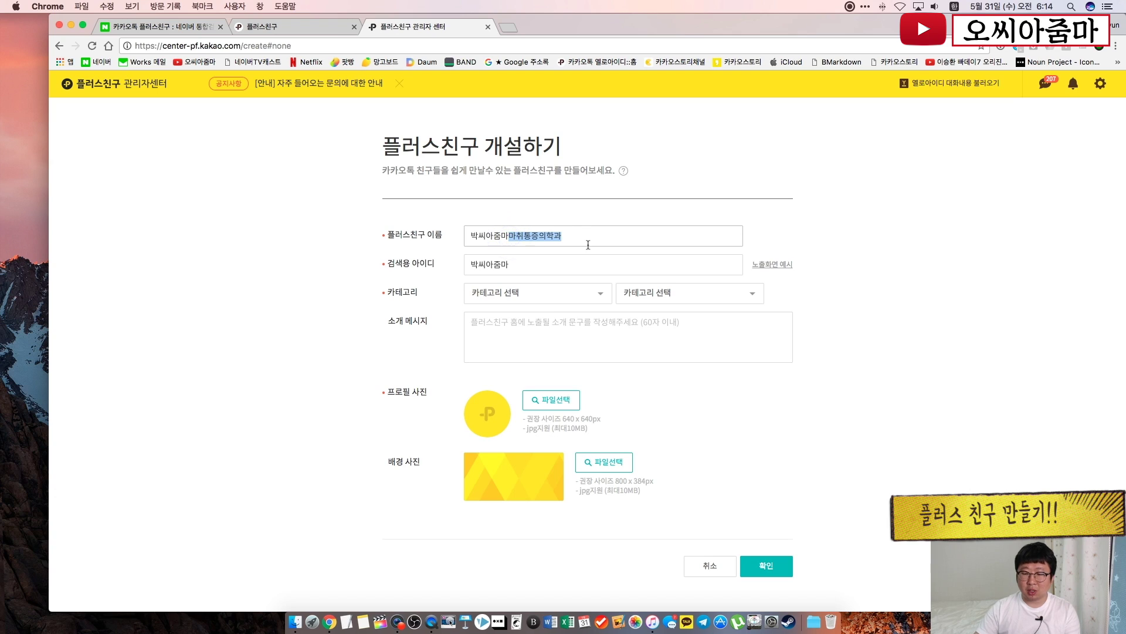
{"action": "key", "text": "BackSpace"}
{"action": "left_click", "coordinate": [891, 334]}
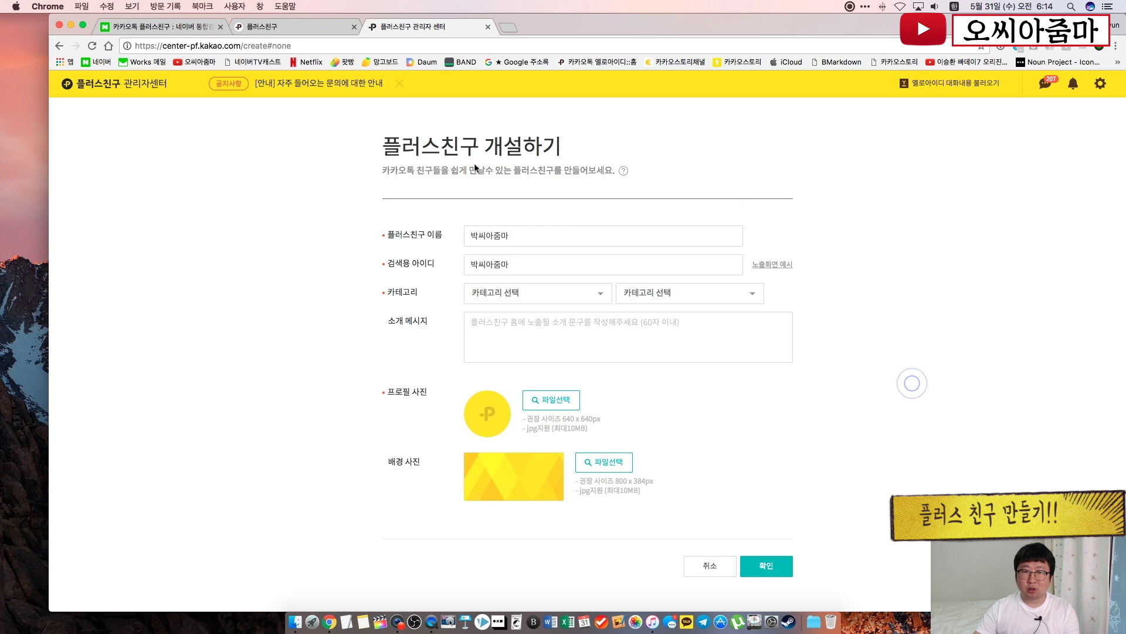
Set the category to 외식/식음료 with subcategory 음식점
{"action": "left_click", "coordinate": [601, 292]}
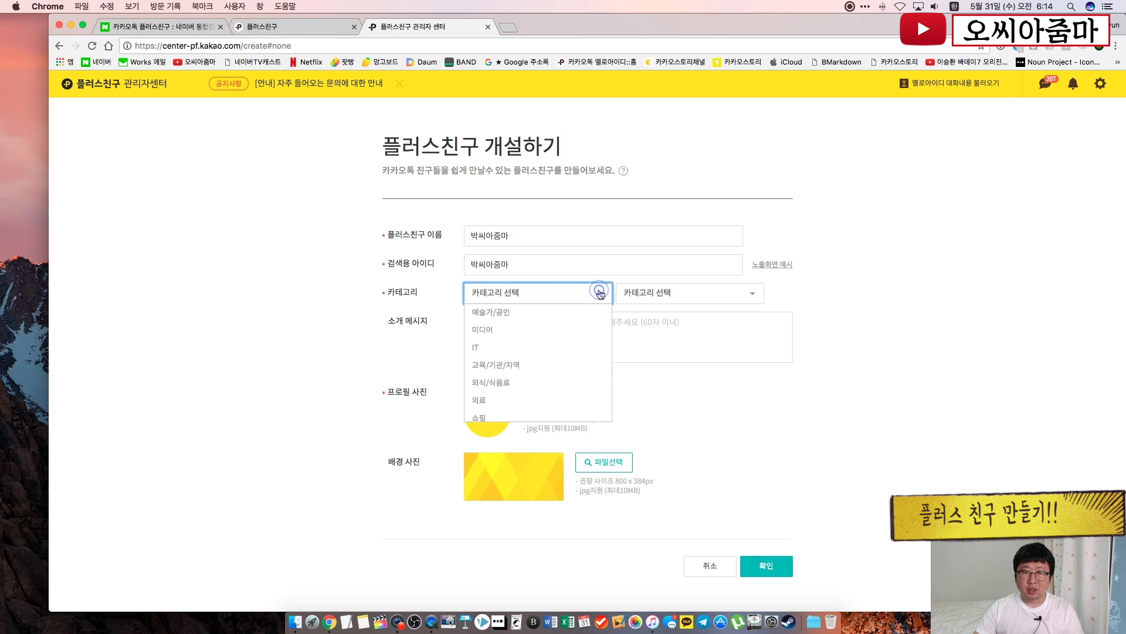
{"action": "scroll", "coordinate": [572, 347], "scroll_direction": "down", "scroll_amount": 1}
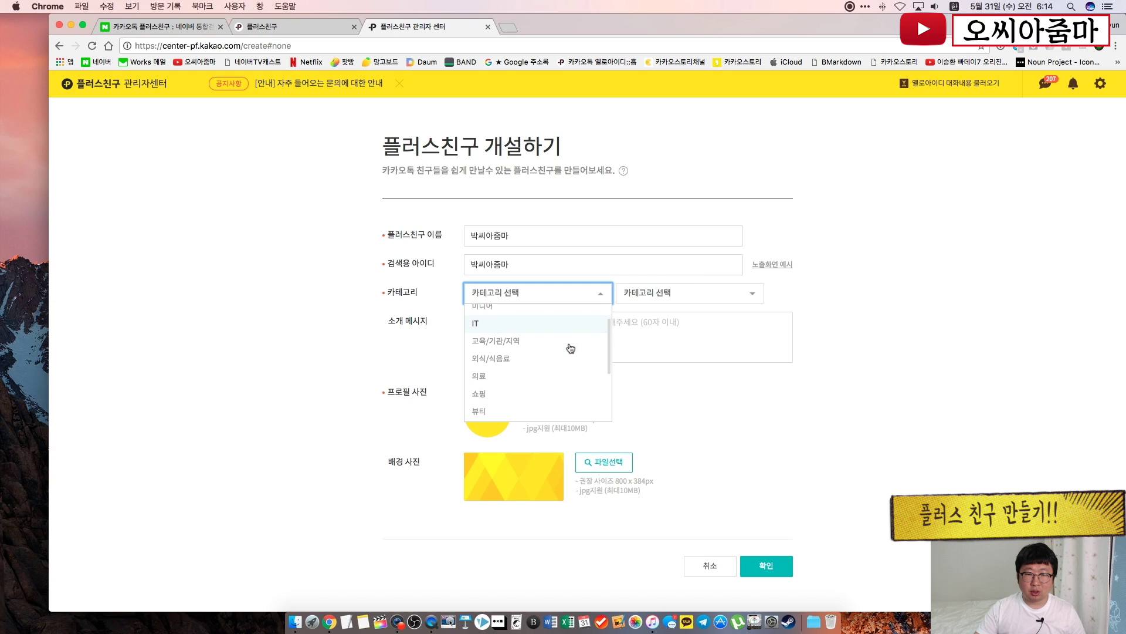
{"action": "left_click", "coordinate": [532, 354]}
{"action": "left_click", "coordinate": [681, 293]}
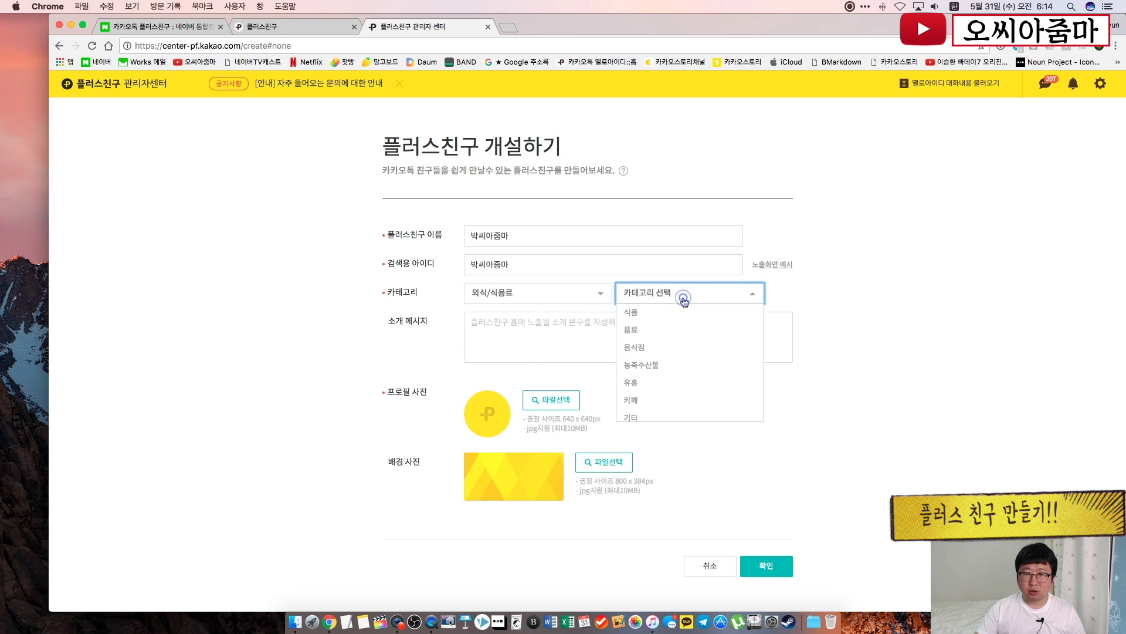
{"action": "left_click", "coordinate": [678, 350]}
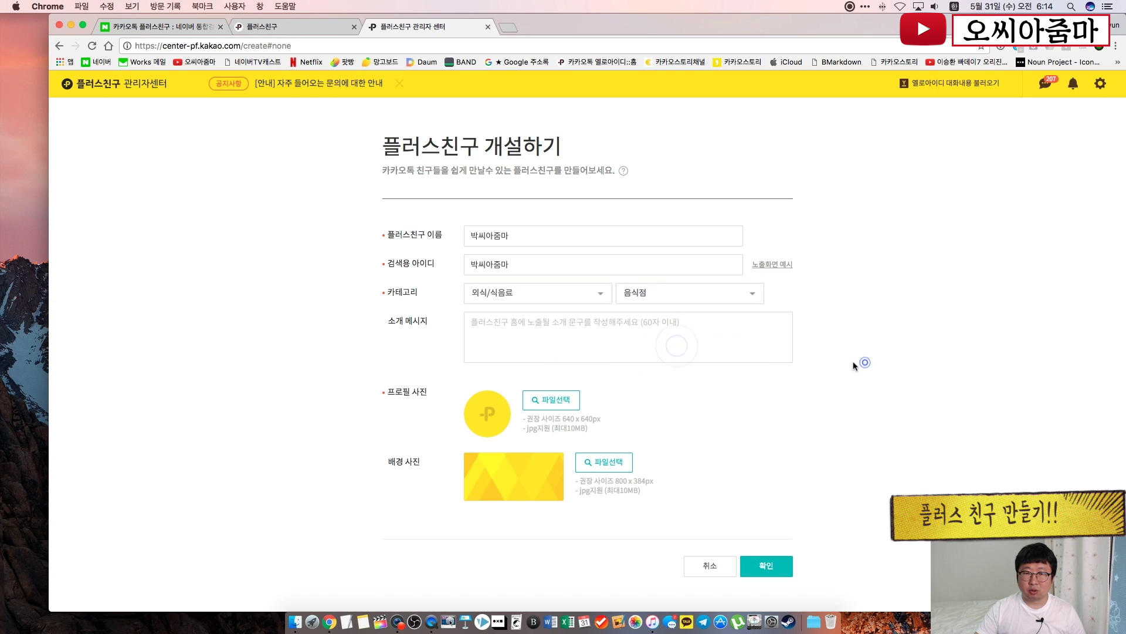
Write the intro message '박씨아줌마 카페 공식 카톡'
{"action": "left_click", "coordinate": [684, 328]}
{"action": "type", "text": "박씨"}
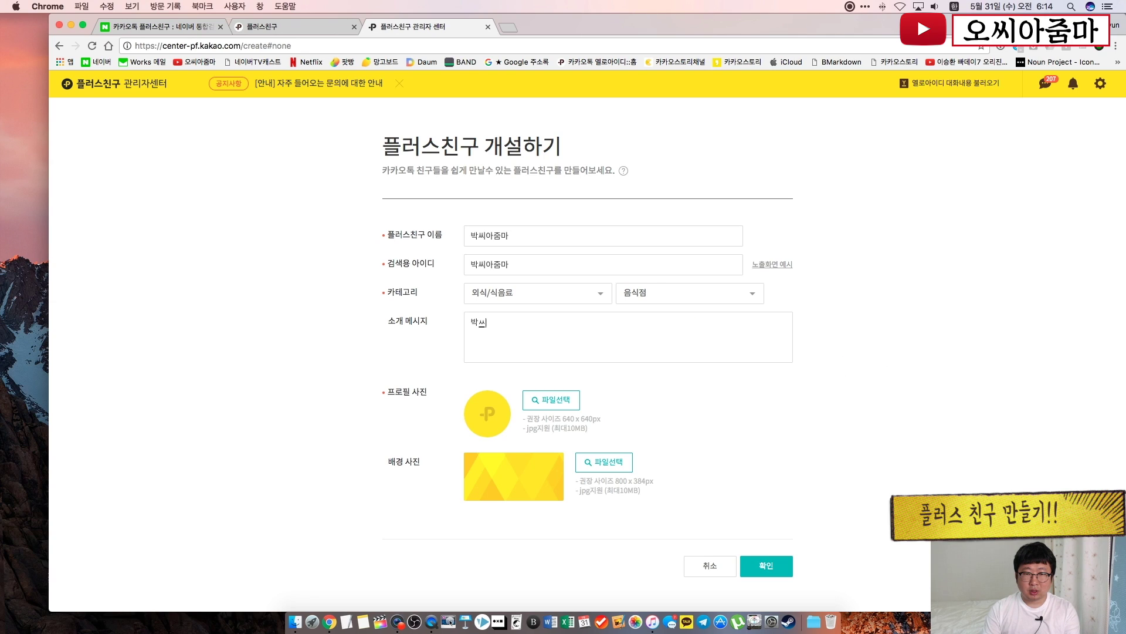
{"action": "type", "text": "아주마마 카페"}
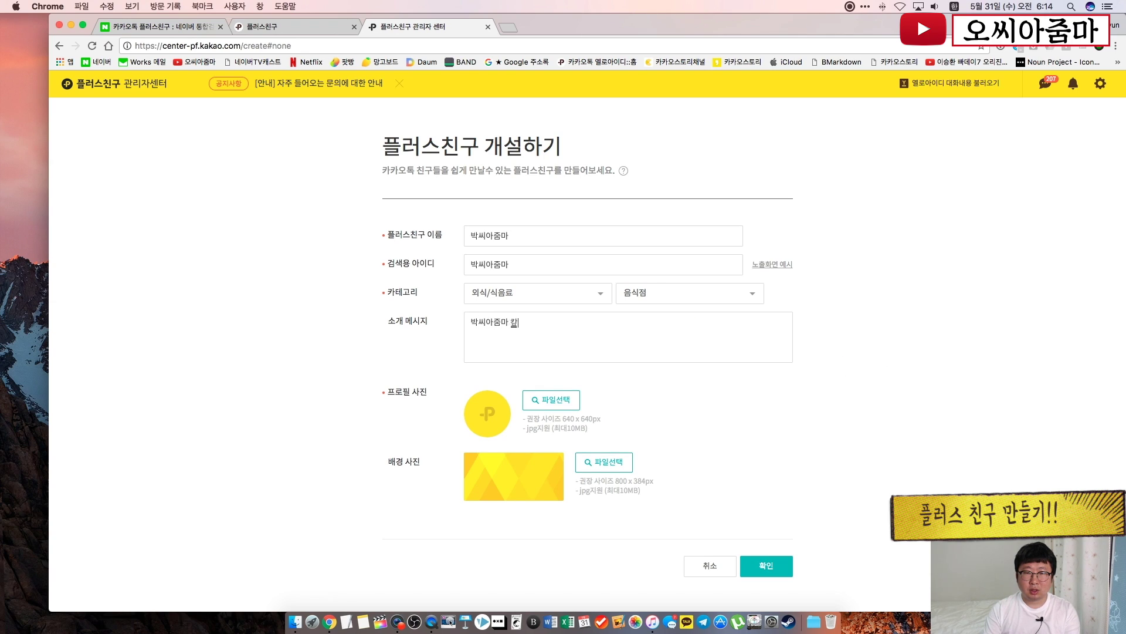
{"action": "type", "text": " 공식 카톡"}
{"action": "left_click", "coordinate": [933, 382]}
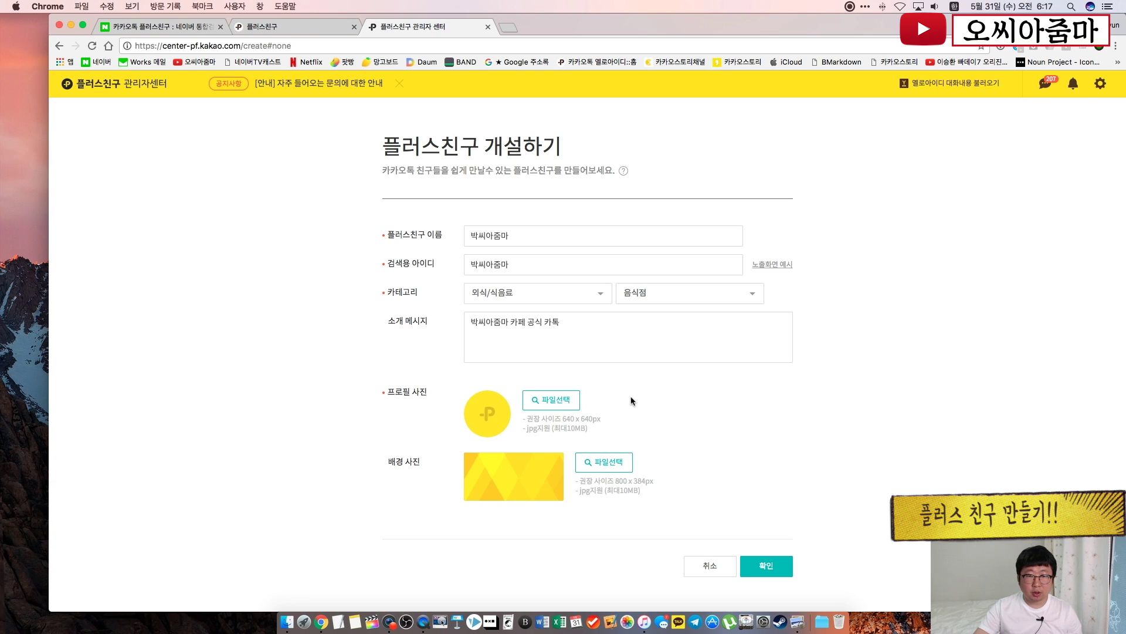
Upload 1.jpg as the profile photo and 2.jpg as the background, then submit
{"action": "left_click", "coordinate": [561, 401]}
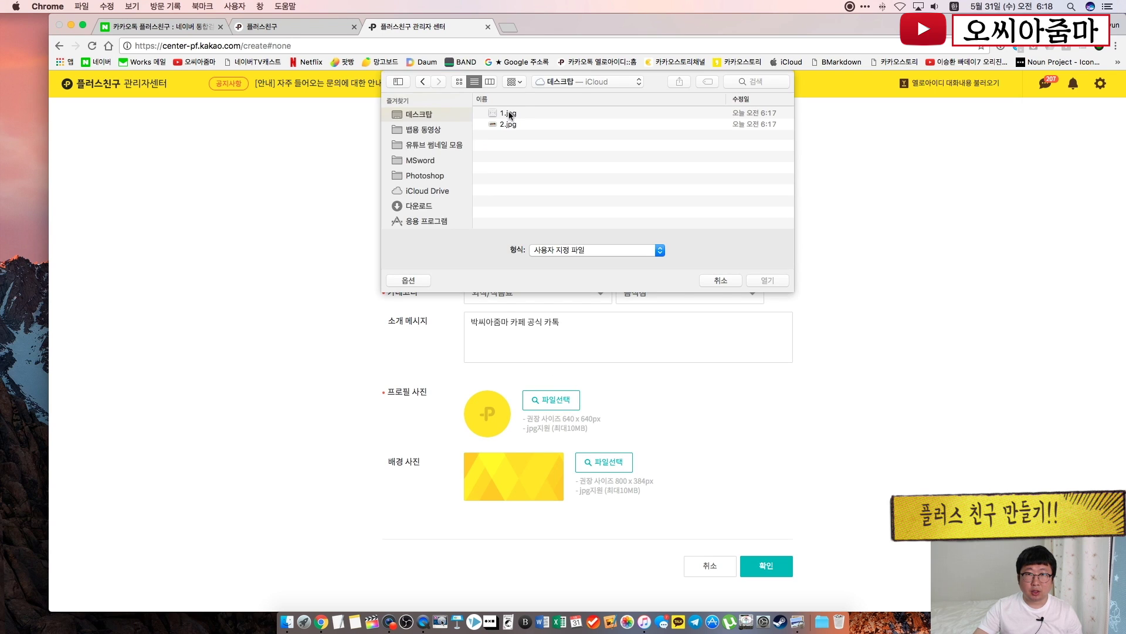
{"action": "double_click", "coordinate": [508, 113]}
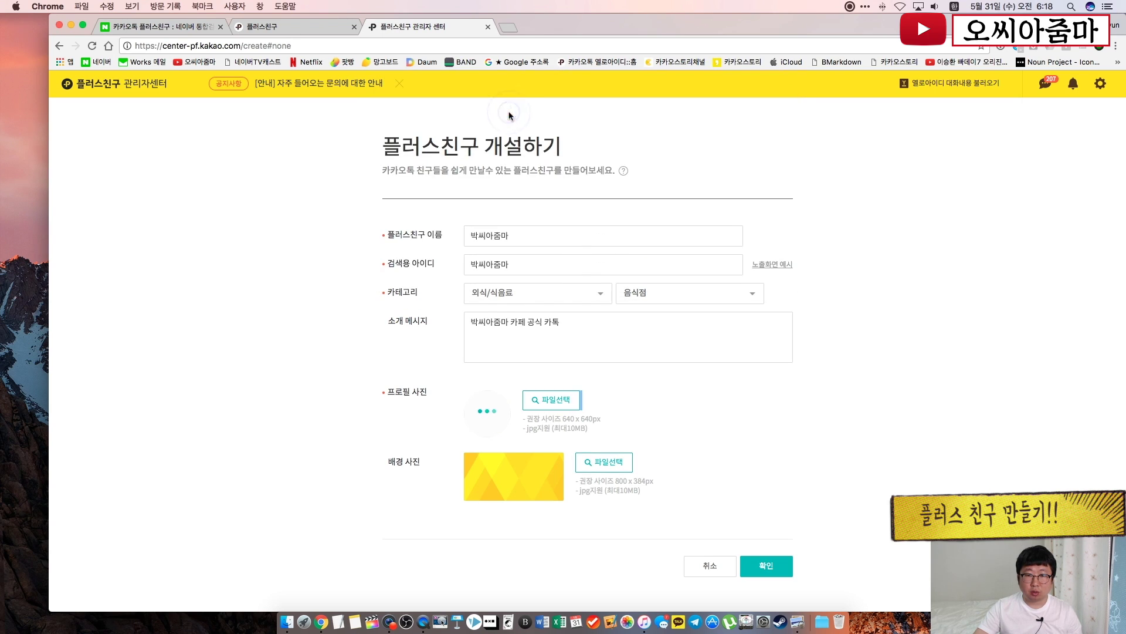
{"action": "left_click", "coordinate": [610, 464]}
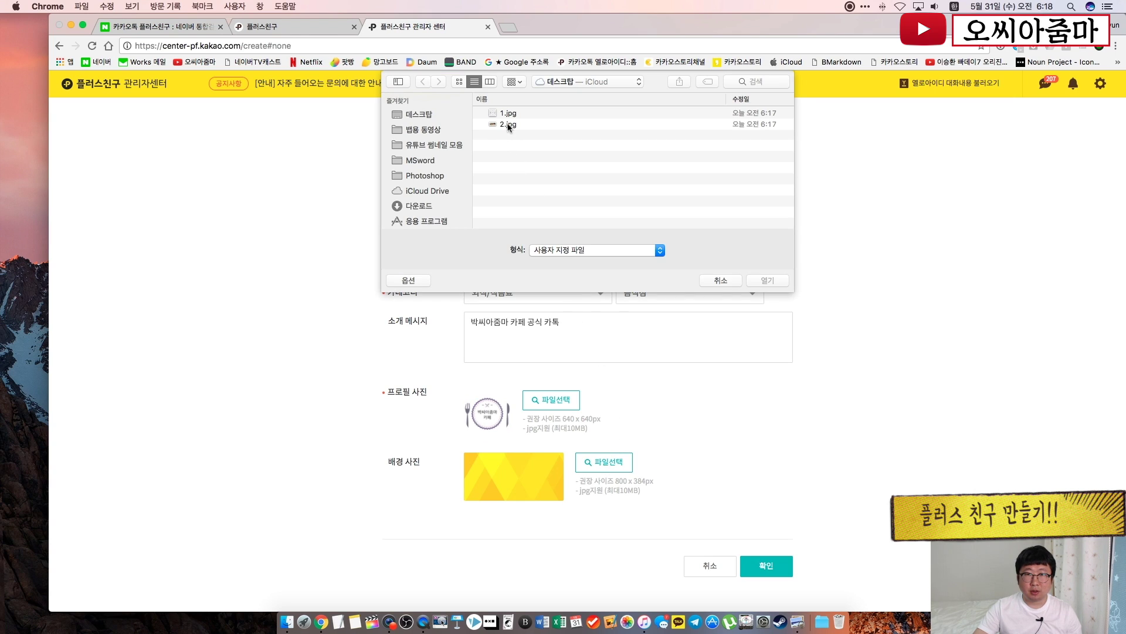
{"action": "double_click", "coordinate": [508, 125]}
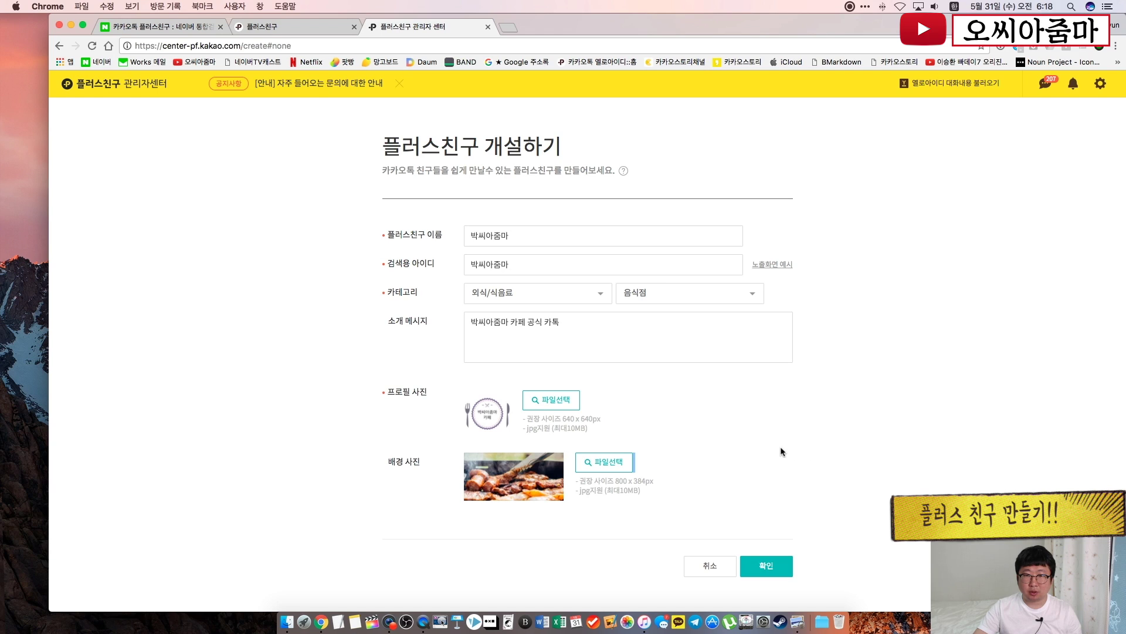
{"action": "scroll", "coordinate": [781, 449], "scroll_direction": "down", "scroll_amount": 1}
{"action": "left_click", "coordinate": [773, 564]}
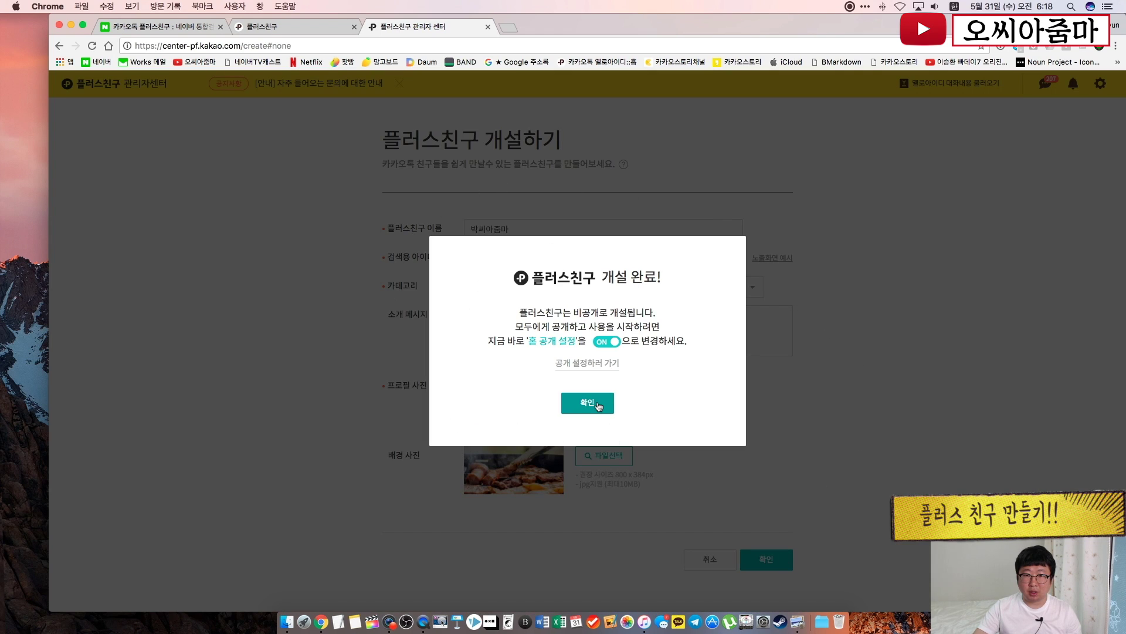
Highlight the 홈 공개 설정 tip and dismiss the creation-complete notice
{"action": "left_click_drag", "start_coordinate": [524, 341], "coordinate": [675, 349]}
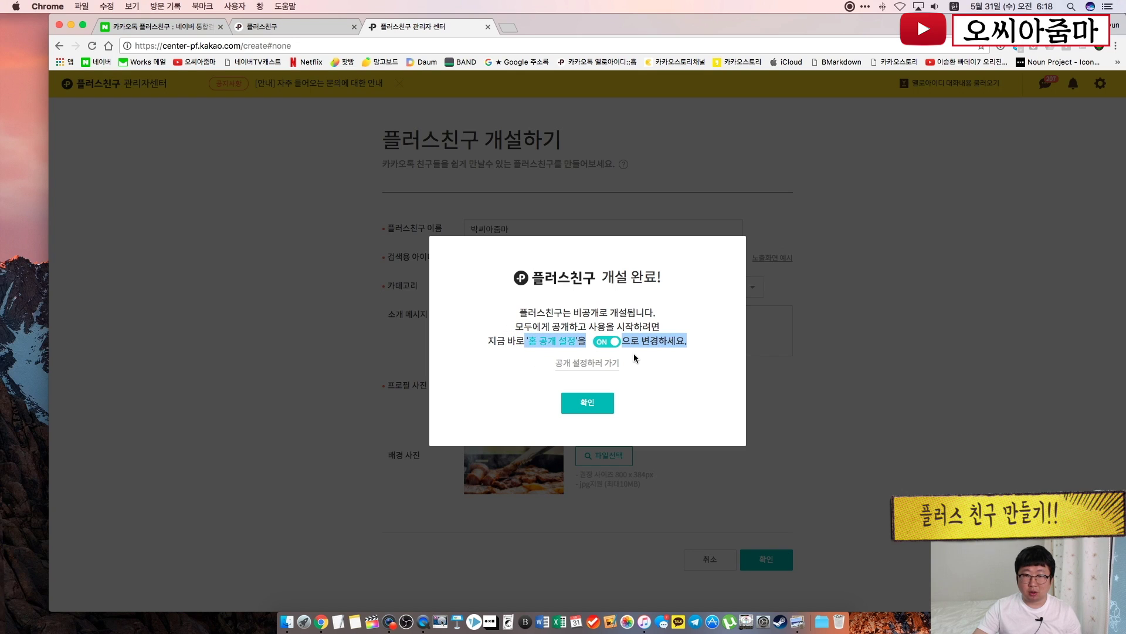
{"action": "left_click", "coordinate": [598, 408]}
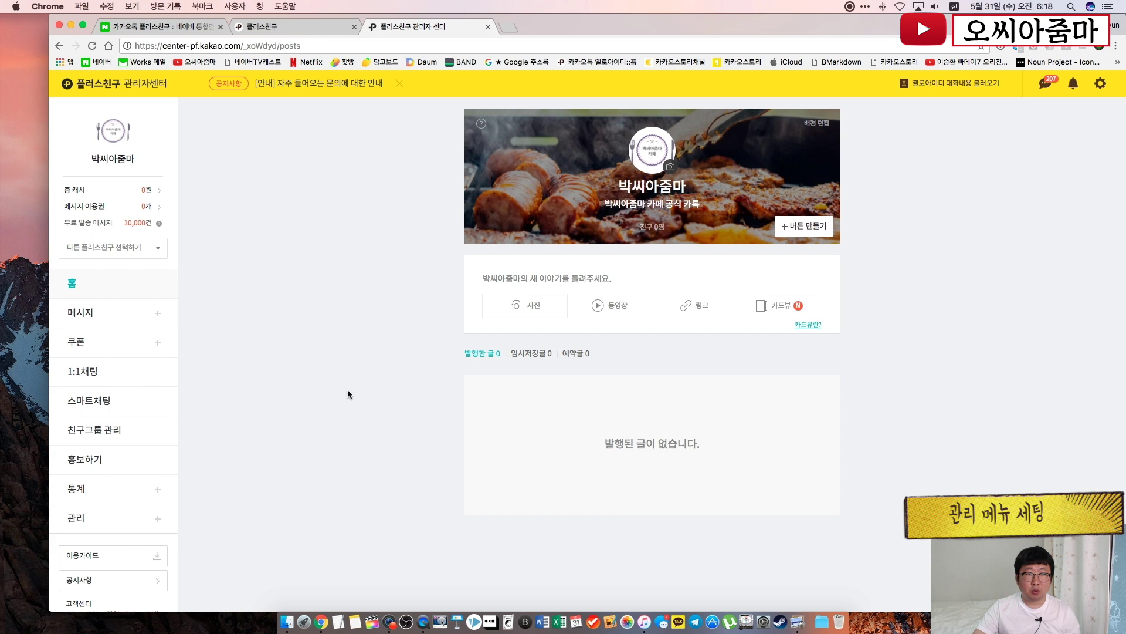
Open 관리 to view 박씨아줌마's 상세 설정 page
{"action": "left_click", "coordinate": [119, 521]}
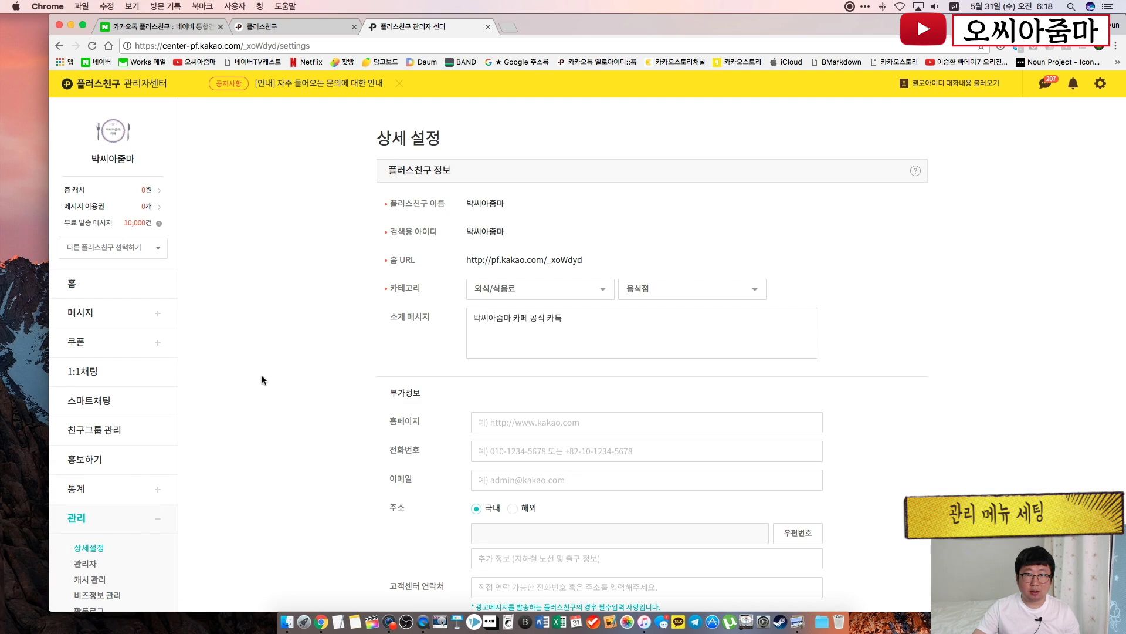
{"action": "scroll", "coordinate": [262, 379], "scroll_direction": "down", "scroll_amount": 1}
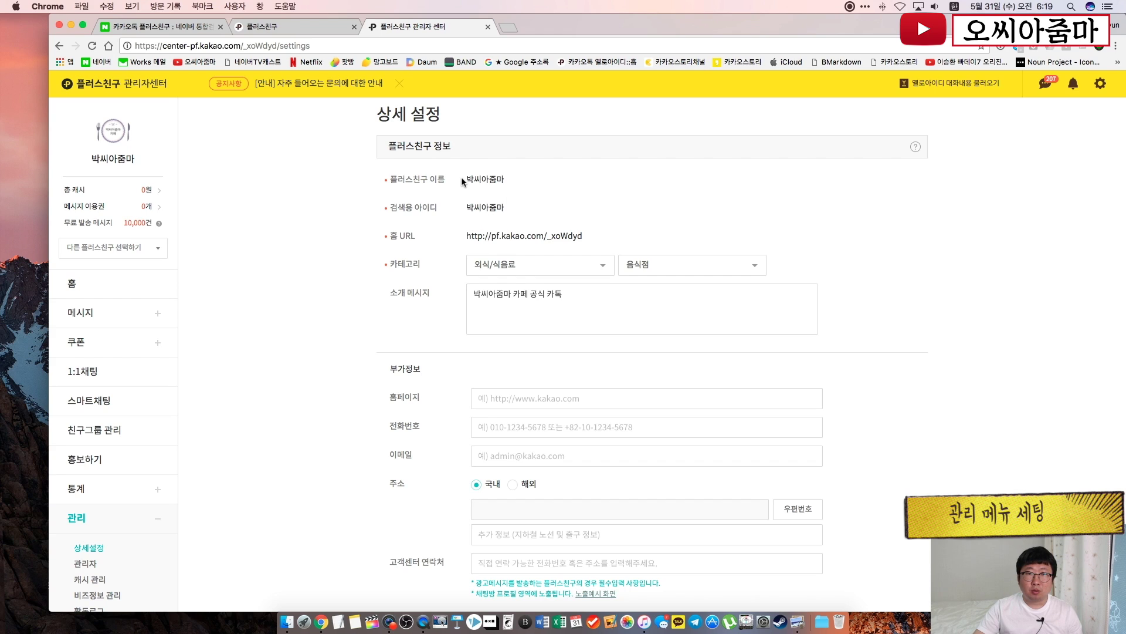
{"action": "left_click_drag", "start_coordinate": [461, 179], "coordinate": [508, 181]}
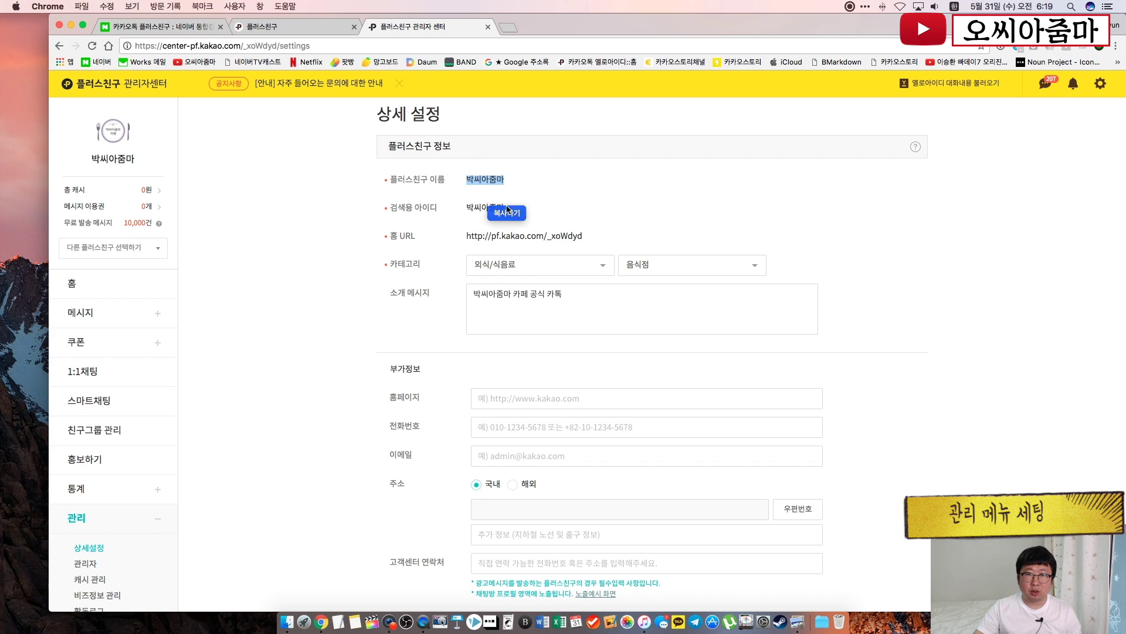
{"action": "left_click", "coordinate": [453, 208]}
{"action": "left_click_drag", "start_coordinate": [453, 208], "coordinate": [505, 208]}
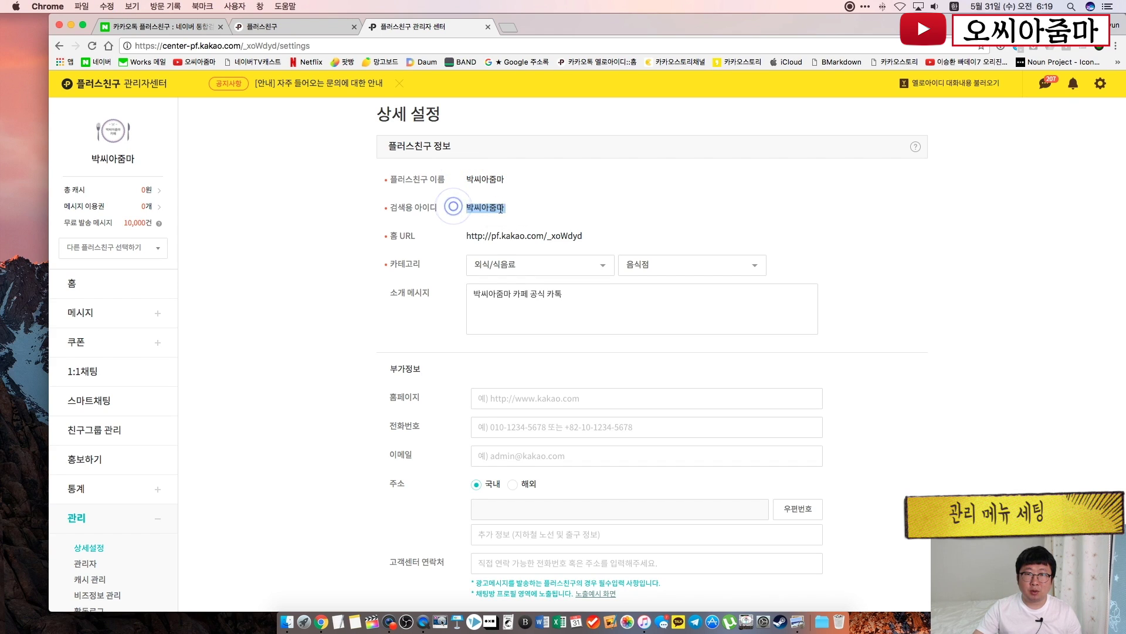
{"action": "left_click", "coordinate": [610, 212]}
{"action": "left_click_drag", "start_coordinate": [604, 232], "coordinate": [582, 233]}
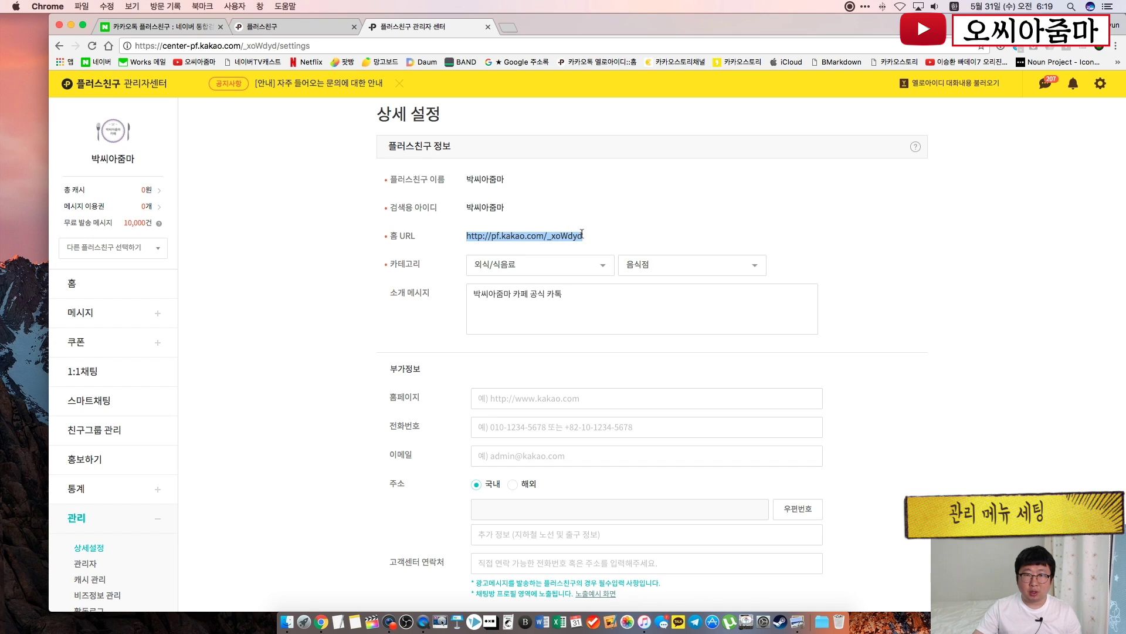
{"action": "key", "text": "super+c"}
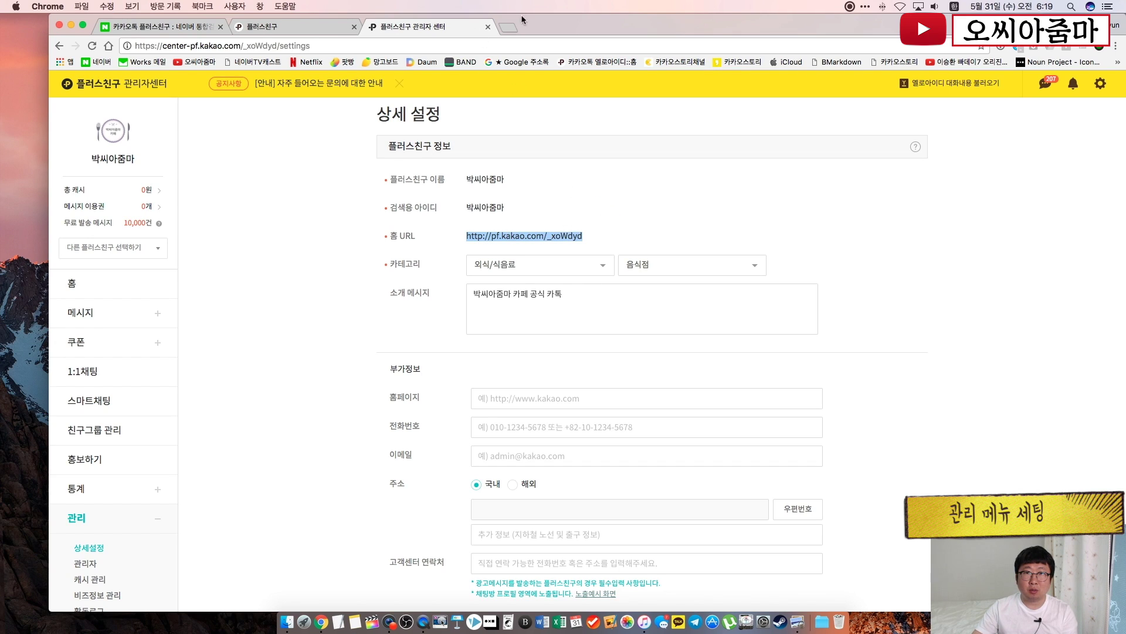
{"action": "left_click", "coordinate": [508, 26]}
{"action": "key", "text": "super+v"}
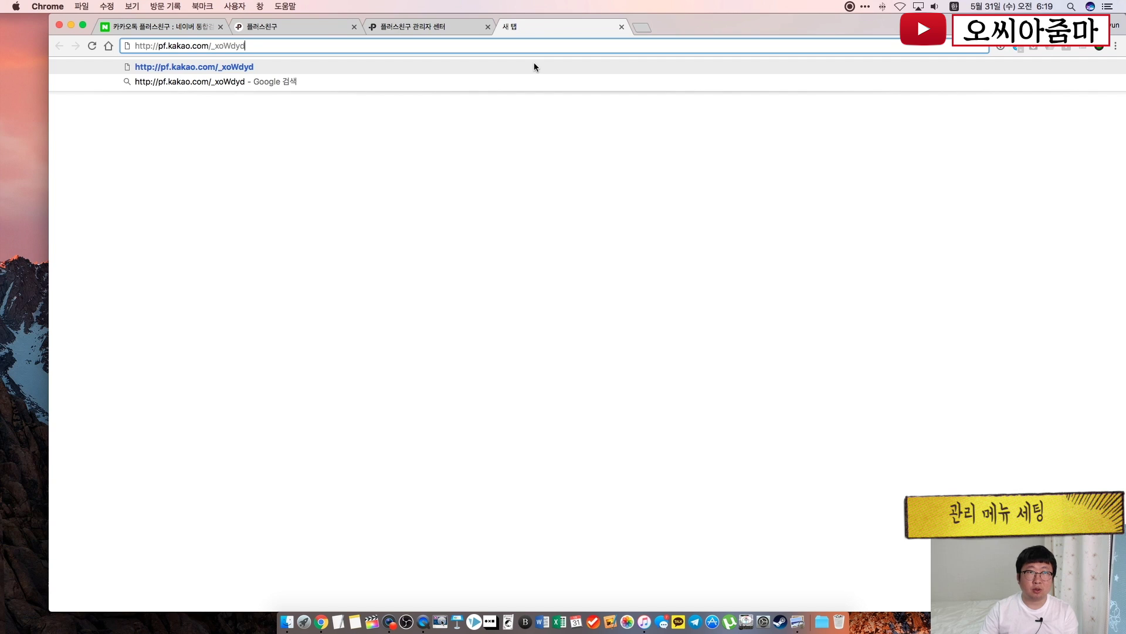
{"action": "key", "text": "Return"}
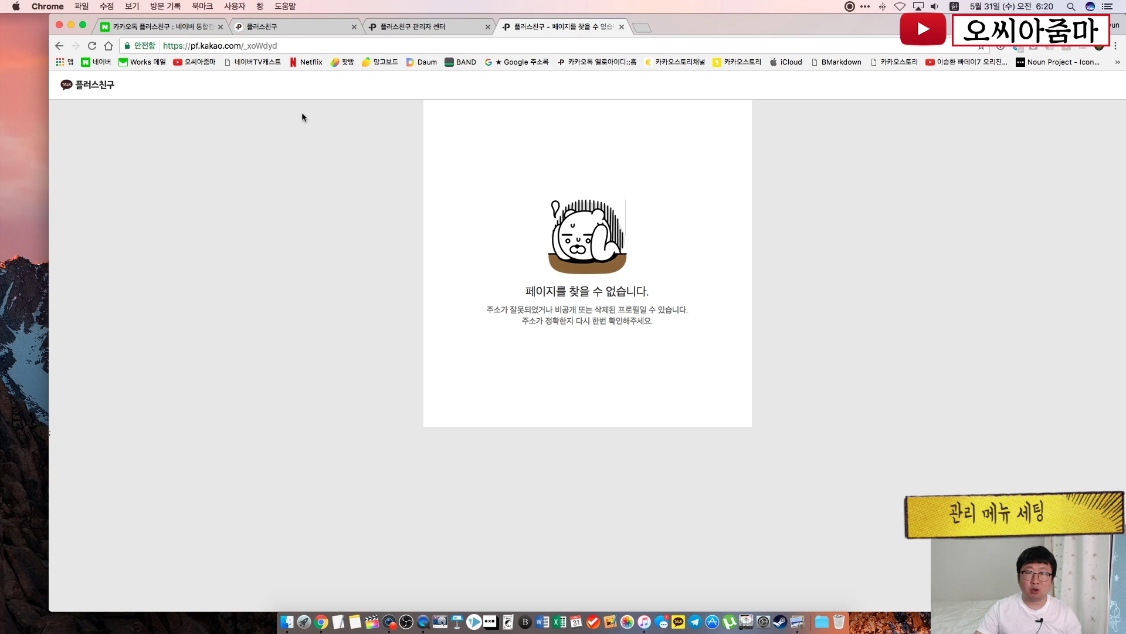
{"action": "left_click", "coordinate": [622, 28]}
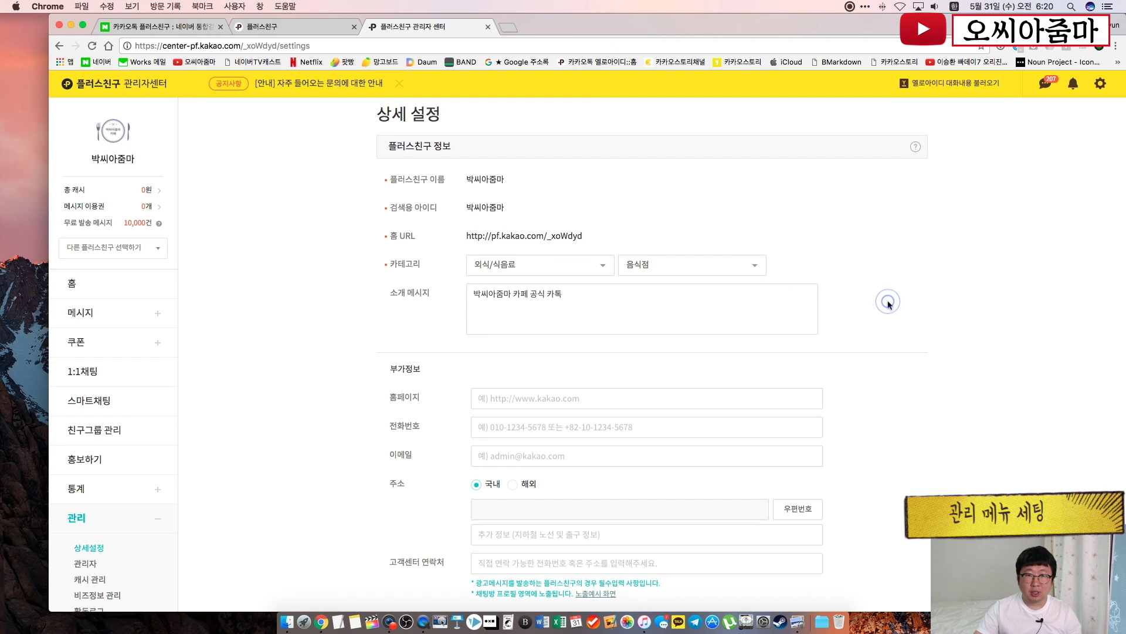
{"action": "scroll", "coordinate": [884, 302], "scroll_direction": "down", "scroll_amount": 5}
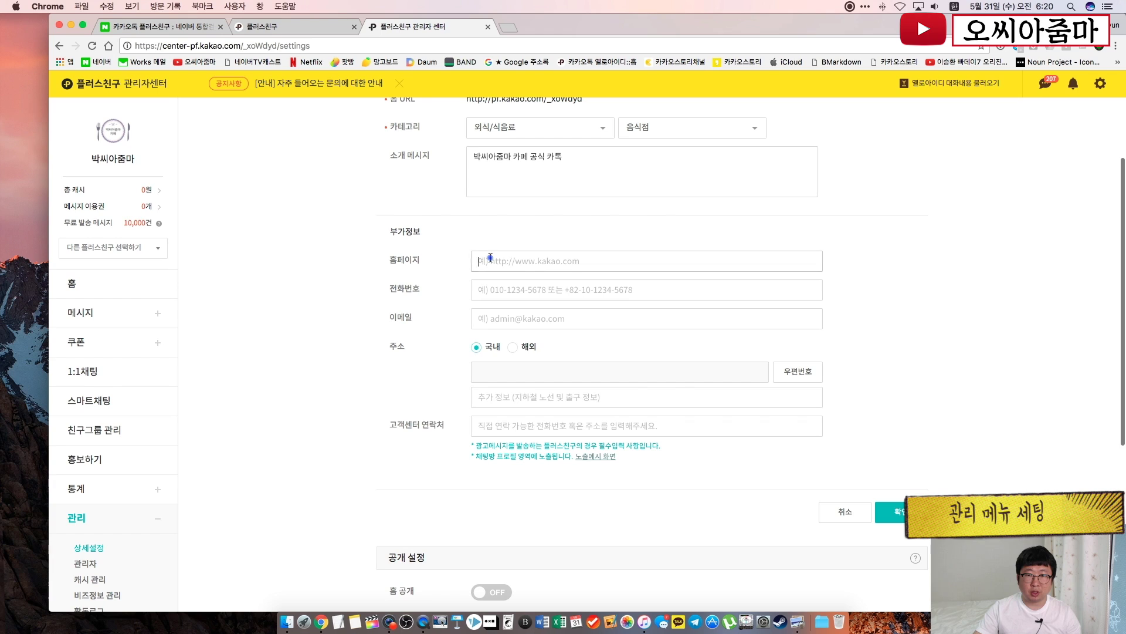
{"action": "left_click", "coordinate": [491, 258]}
{"action": "left_click", "coordinate": [358, 350]}
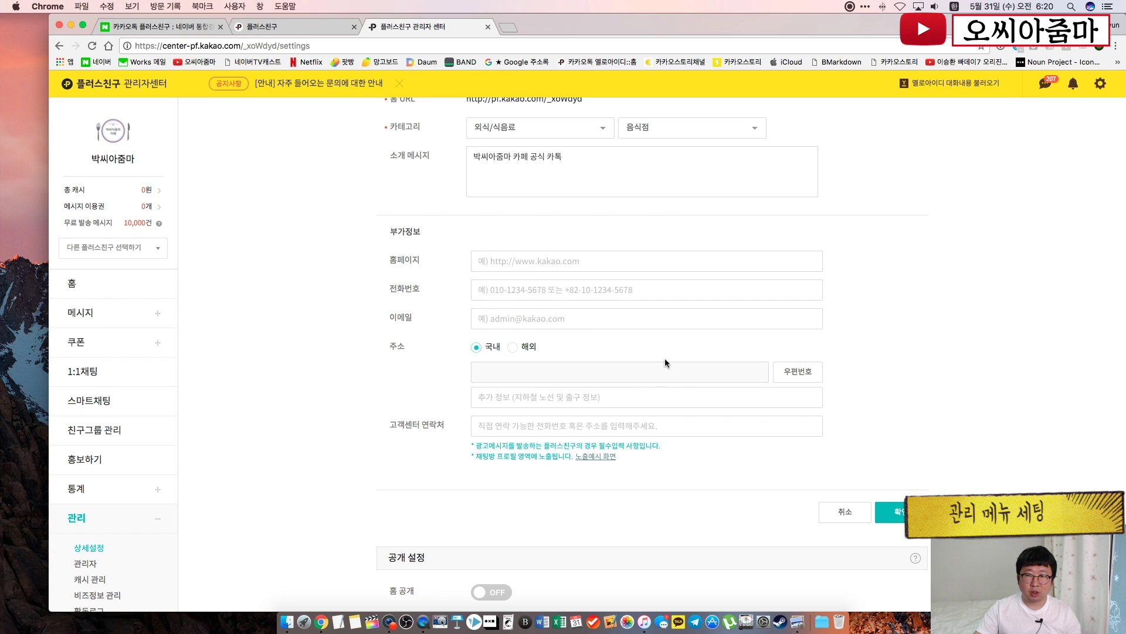
{"action": "scroll", "coordinate": [851, 376], "scroll_direction": "down", "scroll_amount": 2}
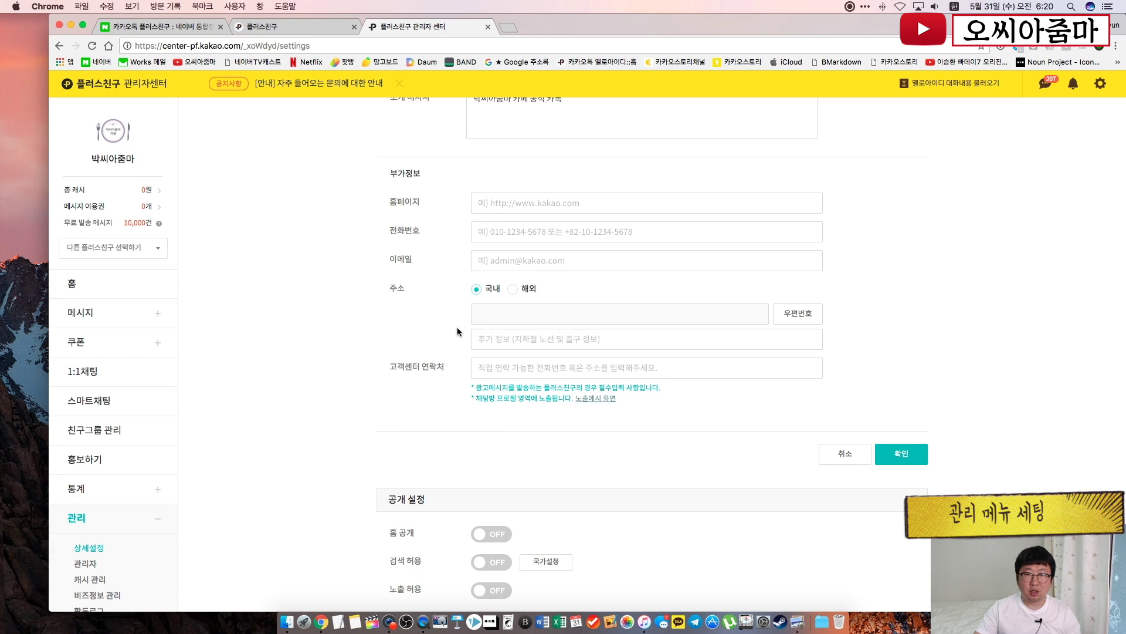
{"action": "left_click", "coordinate": [401, 317]}
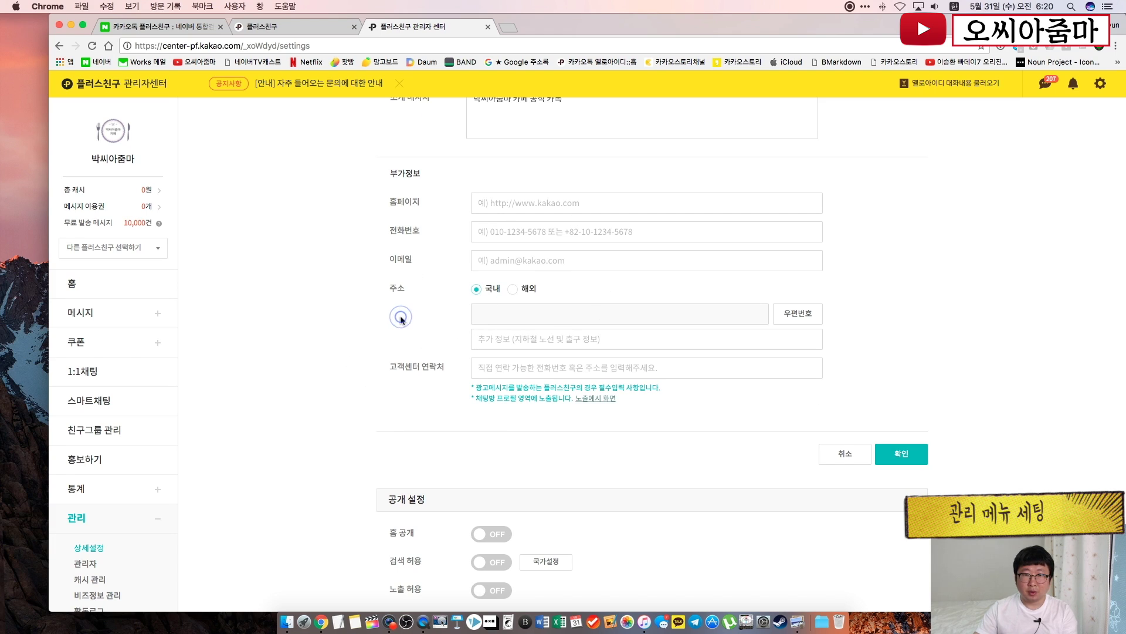
{"action": "left_click", "coordinate": [489, 204]}
{"action": "type", "text": "h"}
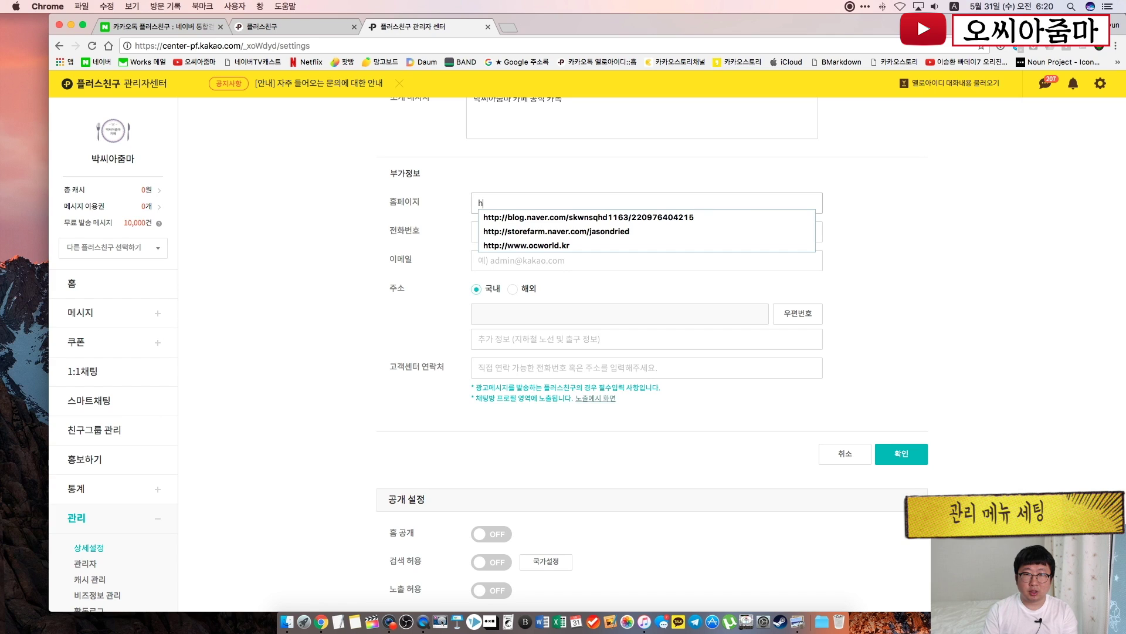
{"action": "type", "text": "ttps"}
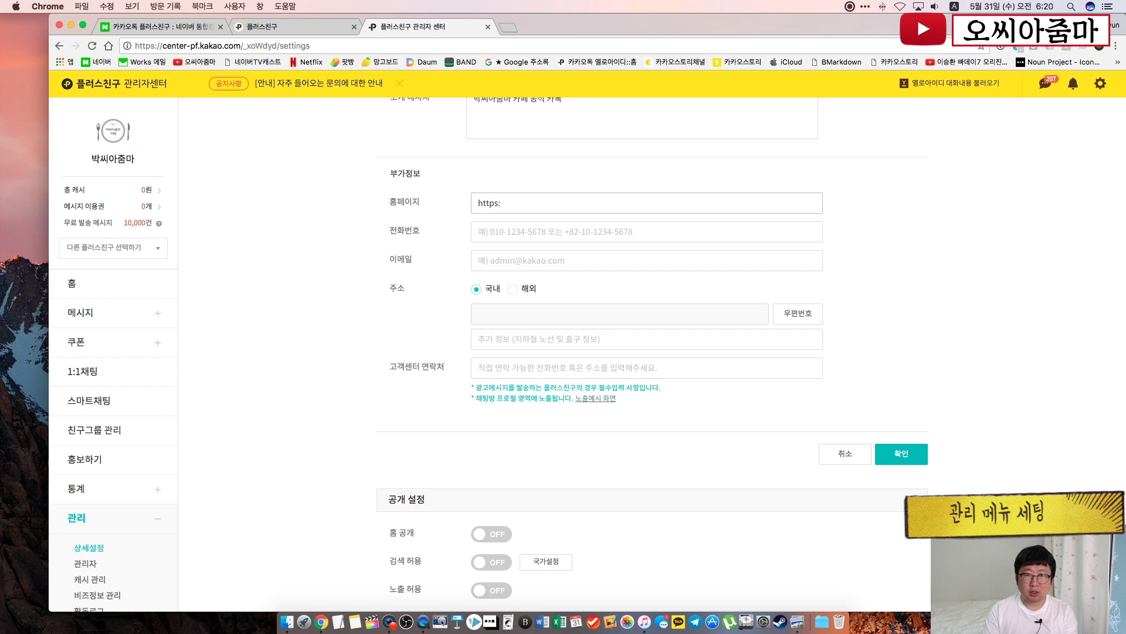
{"action": "type", "text": ":www"}
{"action": "key", "text": "BackSpace"}
{"action": "key", "text": "BackSpace"}
{"action": "key", "text": "BackSpace"}
{"action": "type", "text": "www.ocworl"}
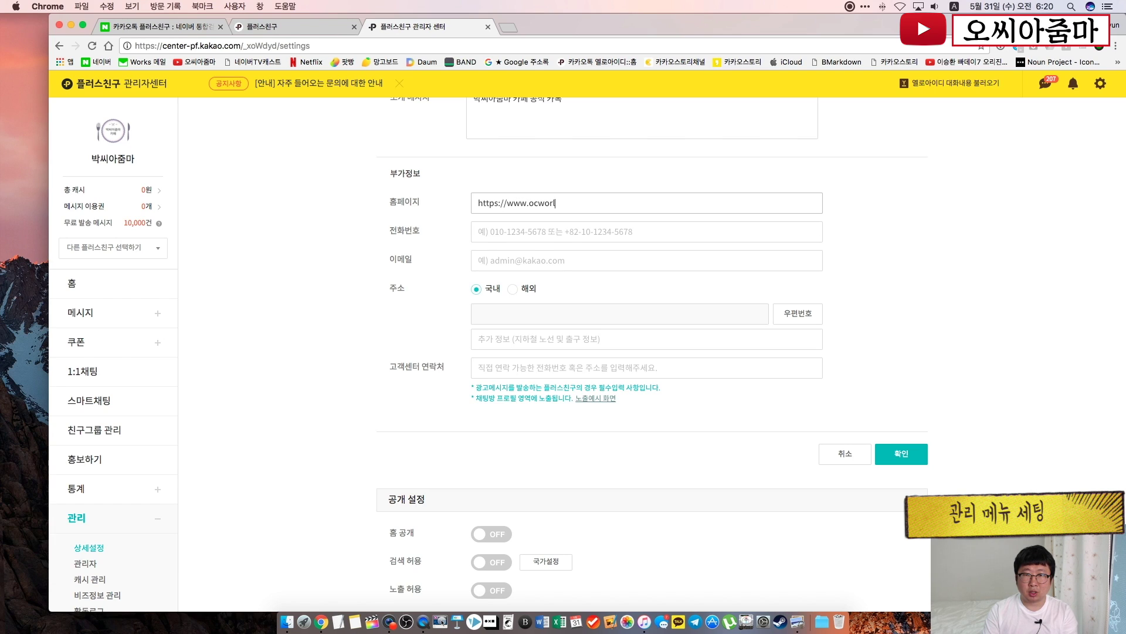
{"action": "type", "text": "d.kr"}
Fill in the contact phone number and the contact e-mail address
{"action": "left_click", "coordinate": [504, 232]}
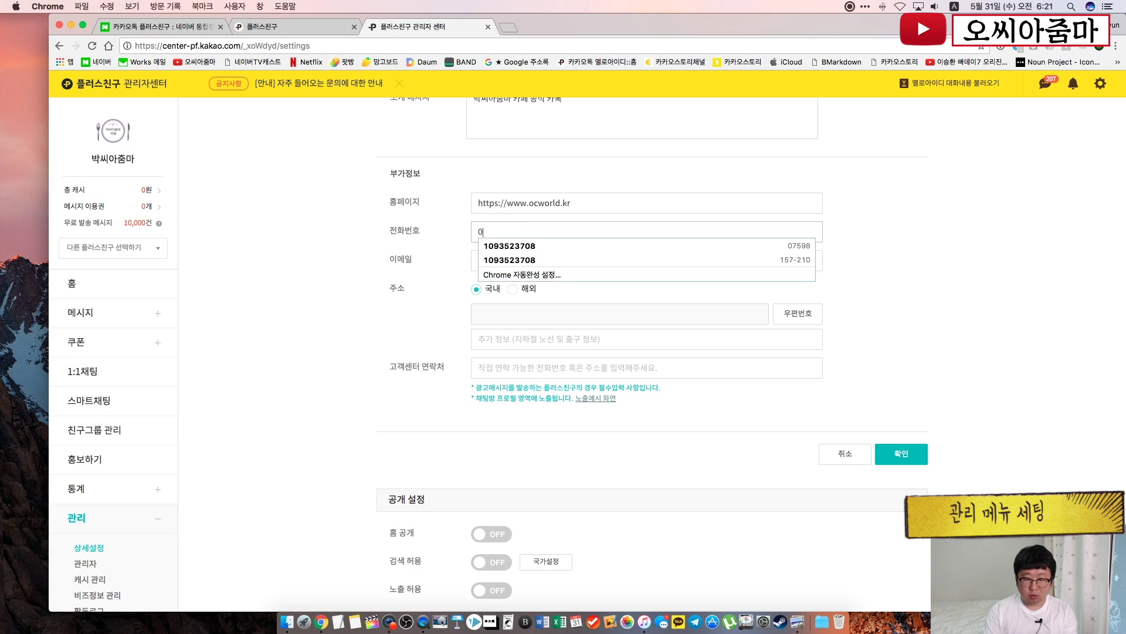
{"action": "type", "text": "02-1111-"}
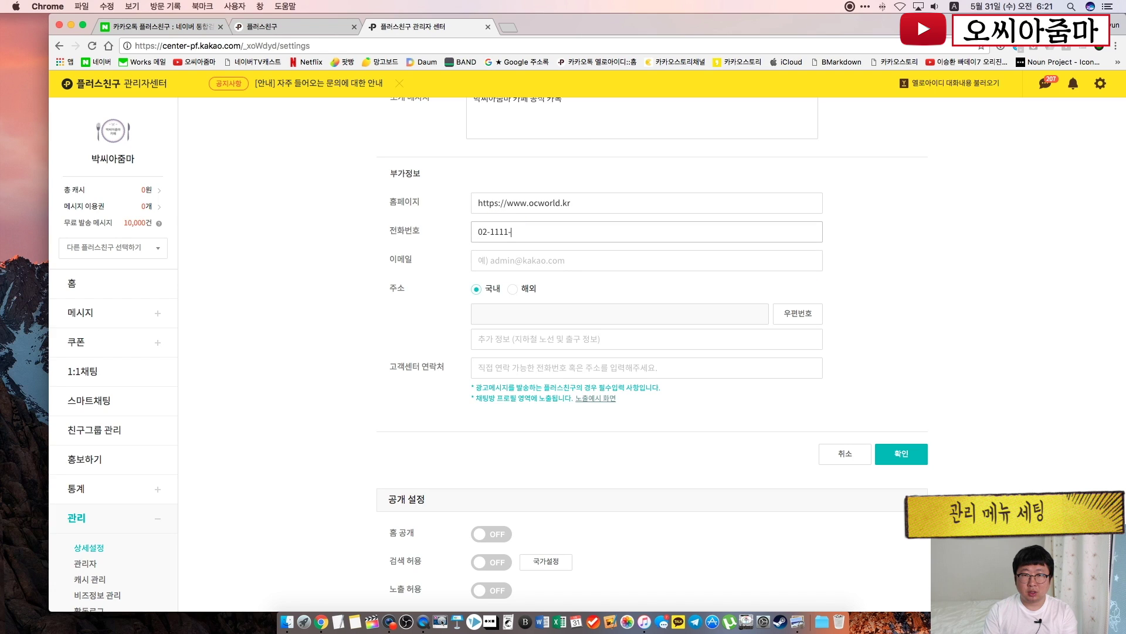
{"action": "type", "text": "2222"}
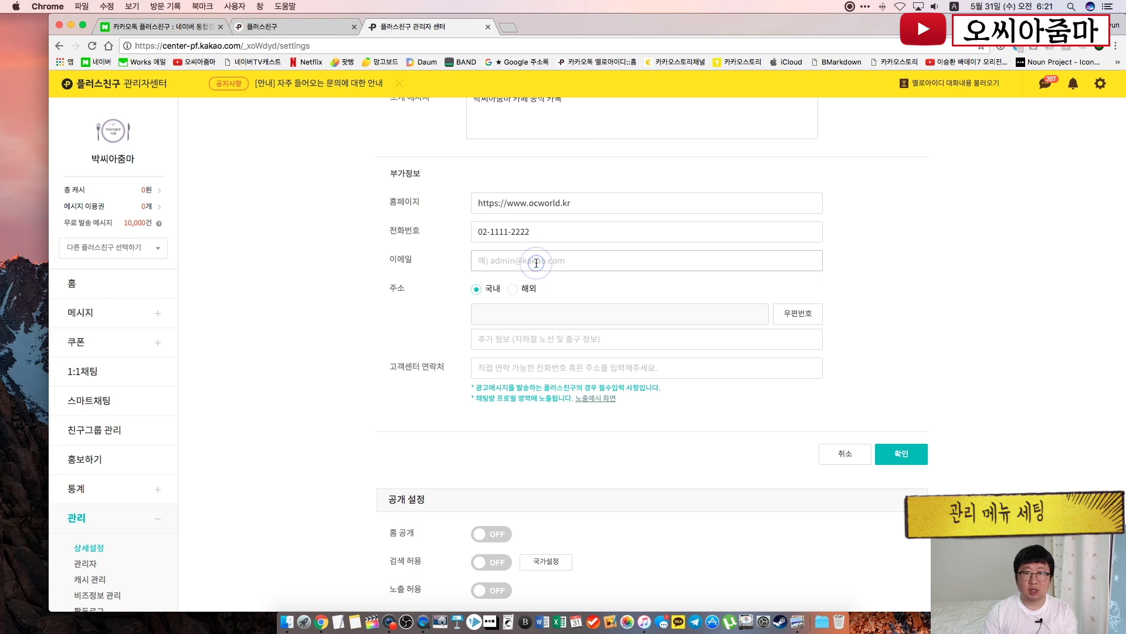
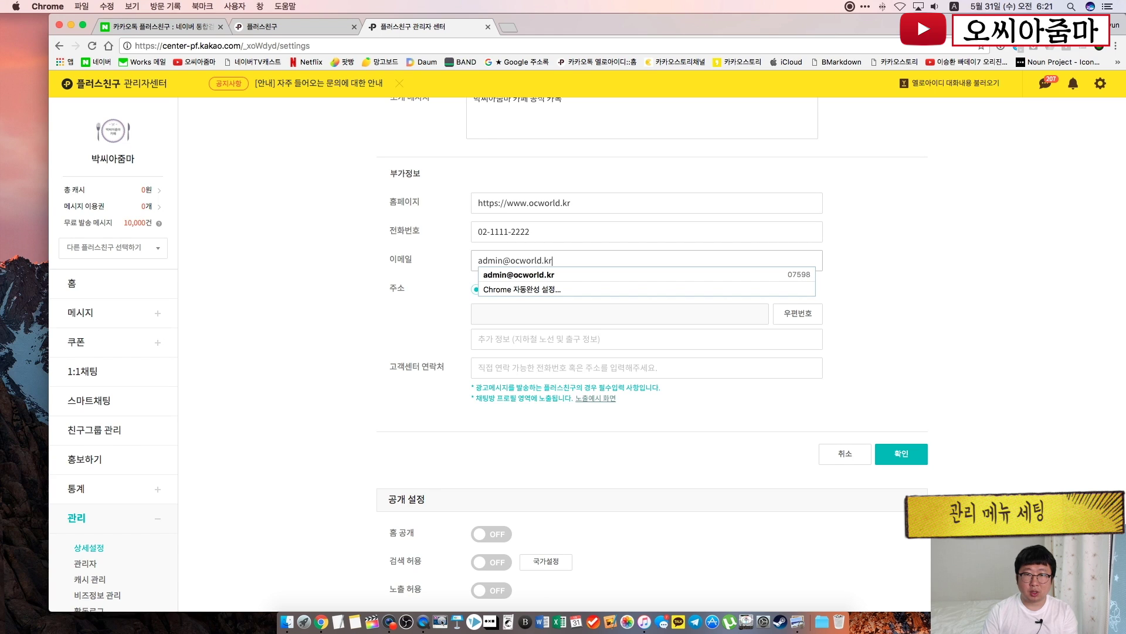
{"action": "left_click", "coordinate": [890, 304]}
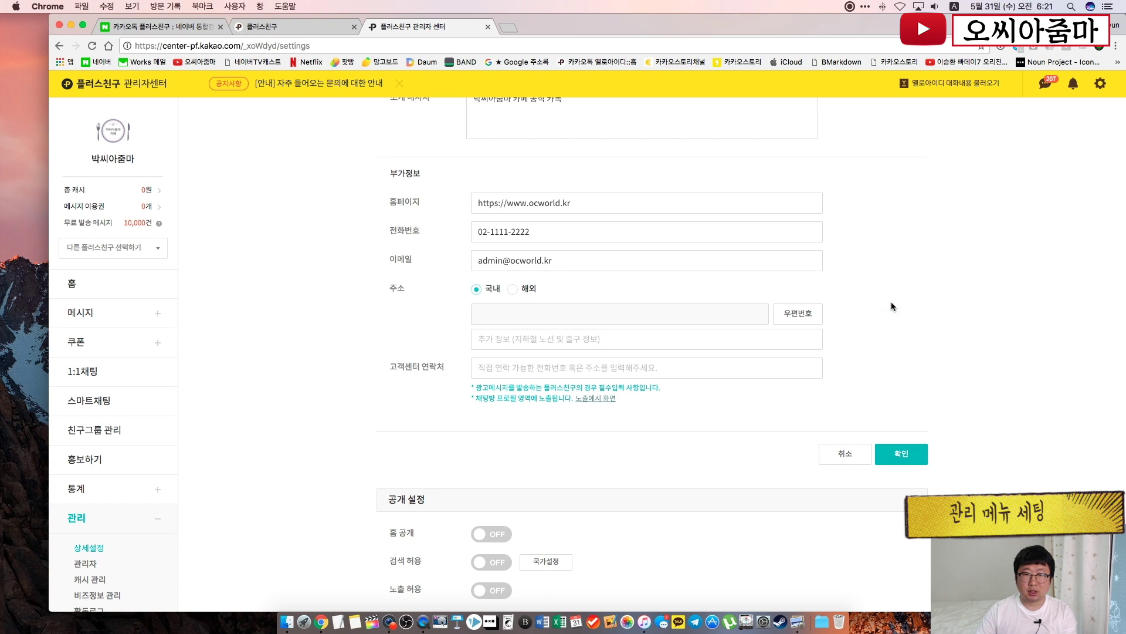
{"action": "scroll", "coordinate": [891, 306], "scroll_direction": "down", "scroll_amount": 2}
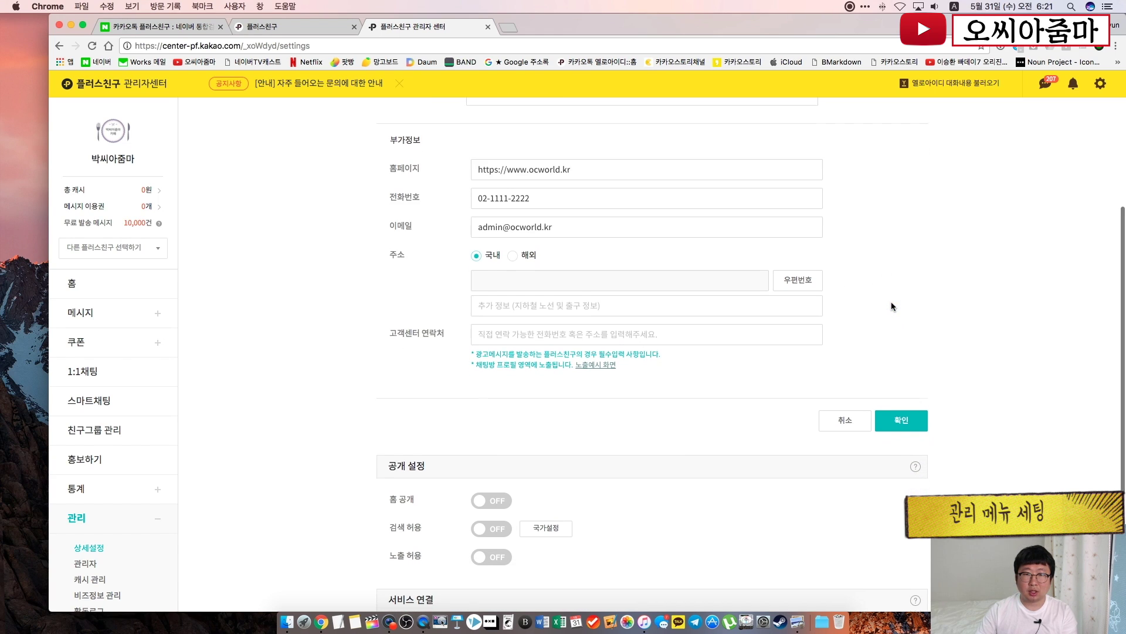
Look up 중앙로 in the postal code search and pick the first address for the profile
{"action": "left_click", "coordinate": [807, 284]}
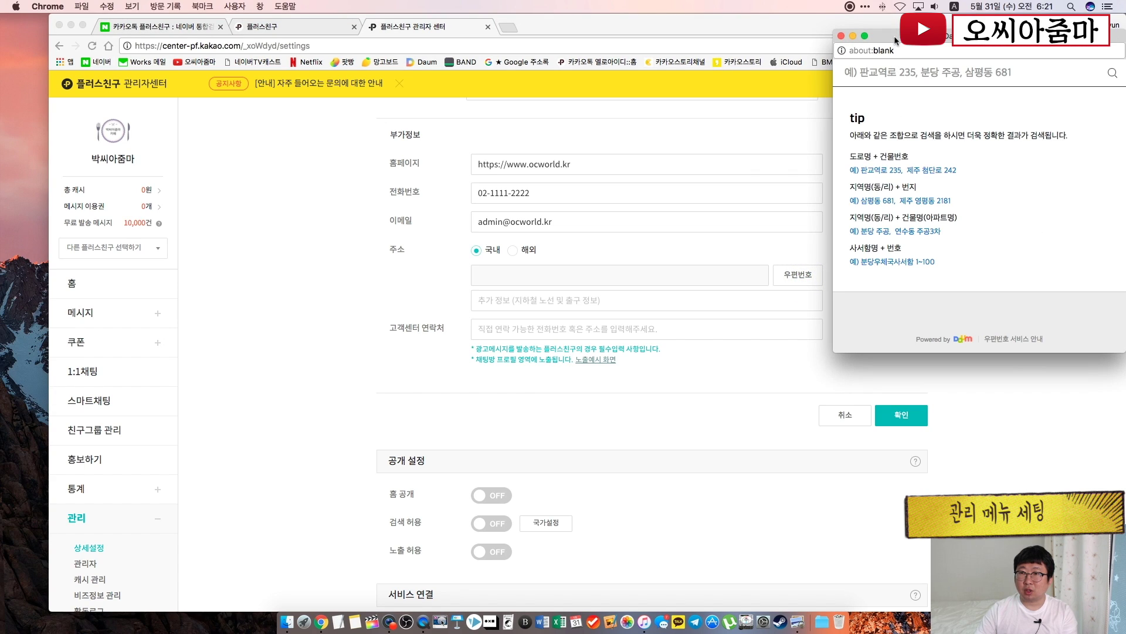
{"action": "left_click_drag", "start_coordinate": [895, 41], "coordinate": [465, 106]}
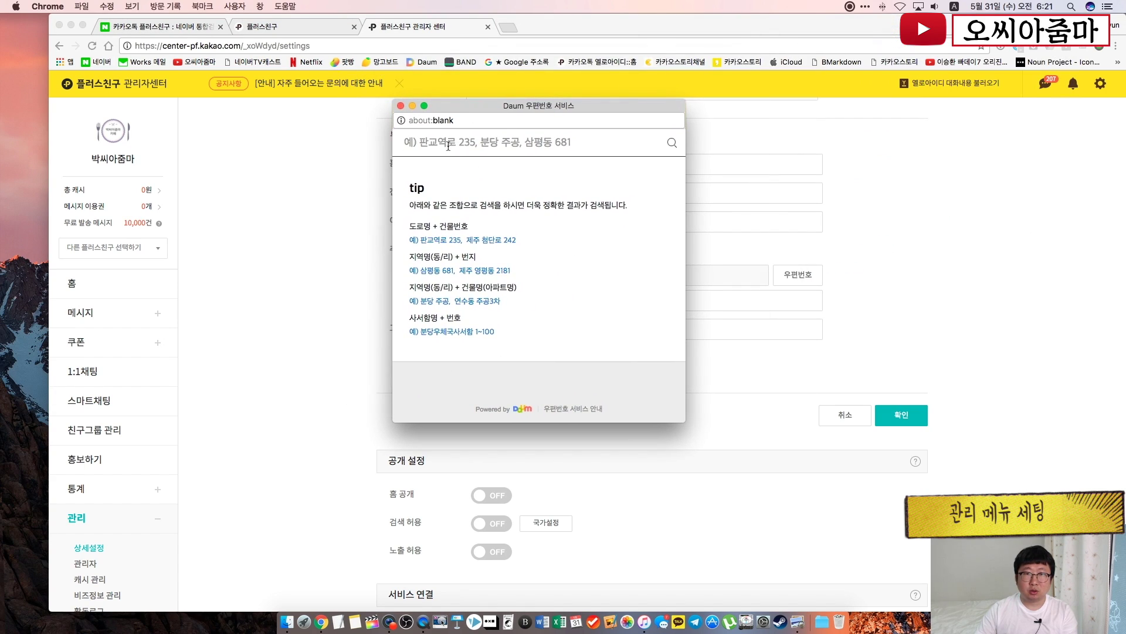
{"action": "key", "text": "super+space"}
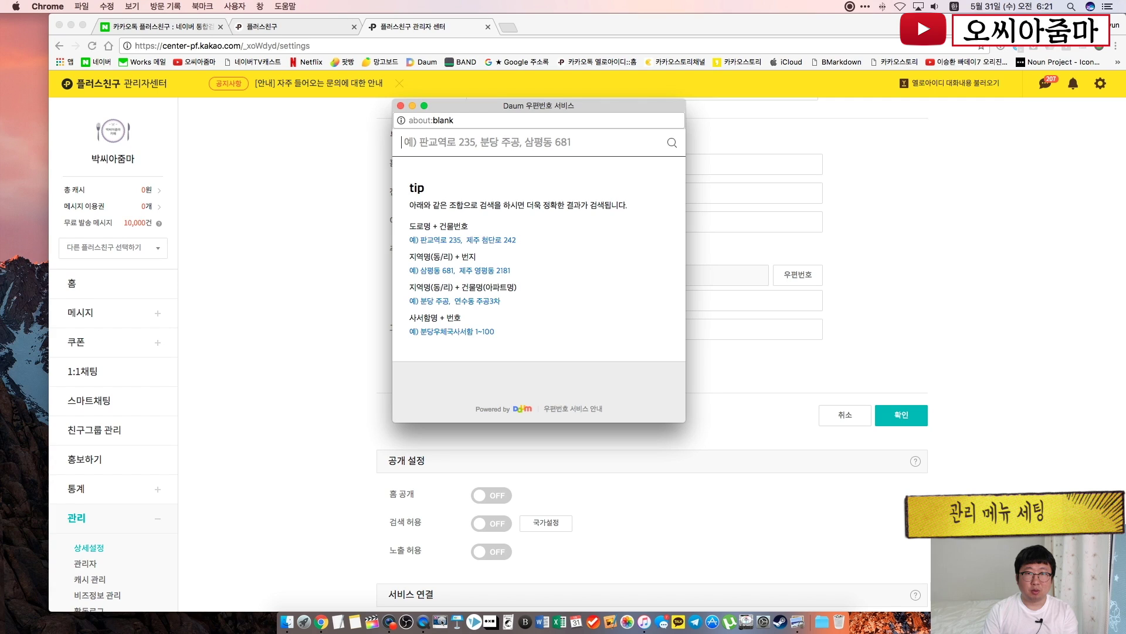
{"action": "type", "text": "휘경로"}
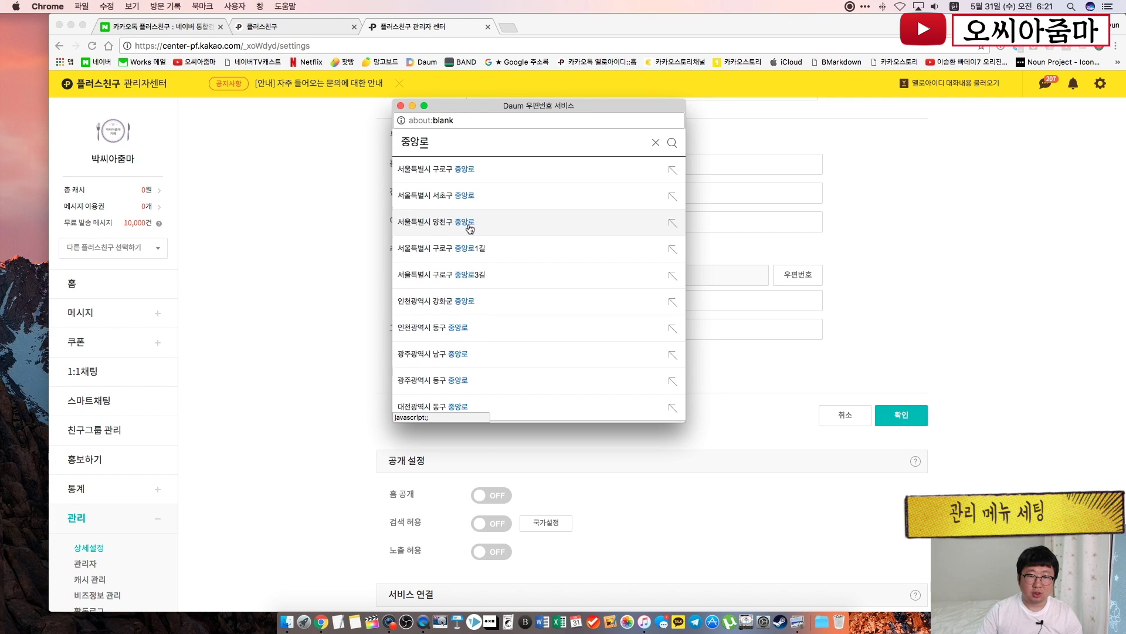
{"action": "left_click", "coordinate": [468, 226]}
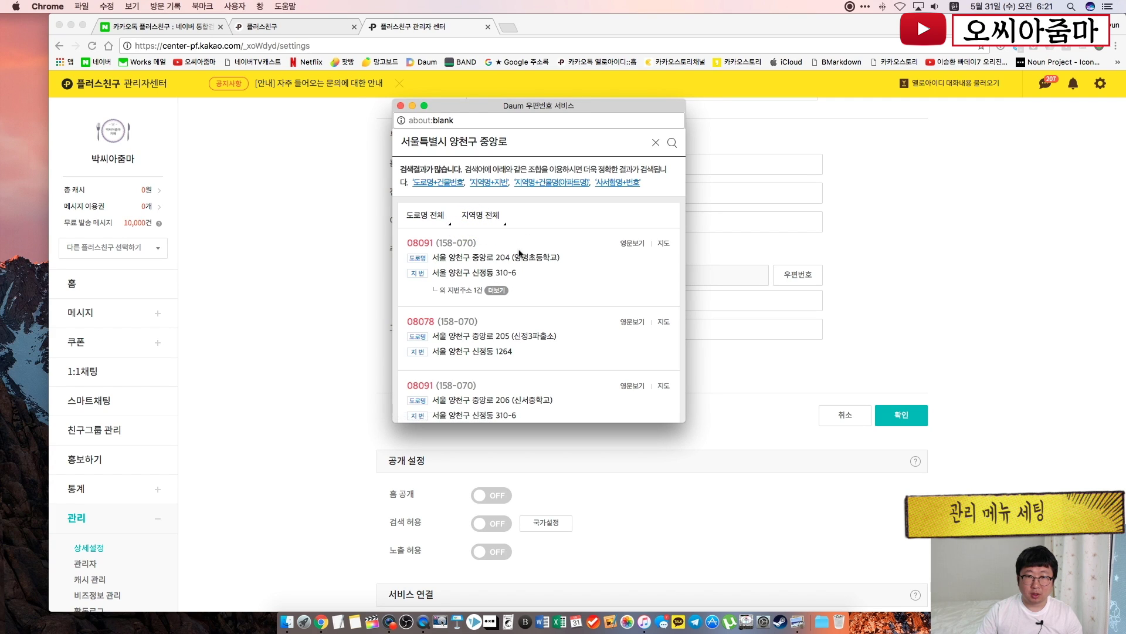
{"action": "left_click", "coordinate": [465, 262]}
Enter the building name and floor as the detailed address line
{"action": "left_click", "coordinate": [563, 301]}
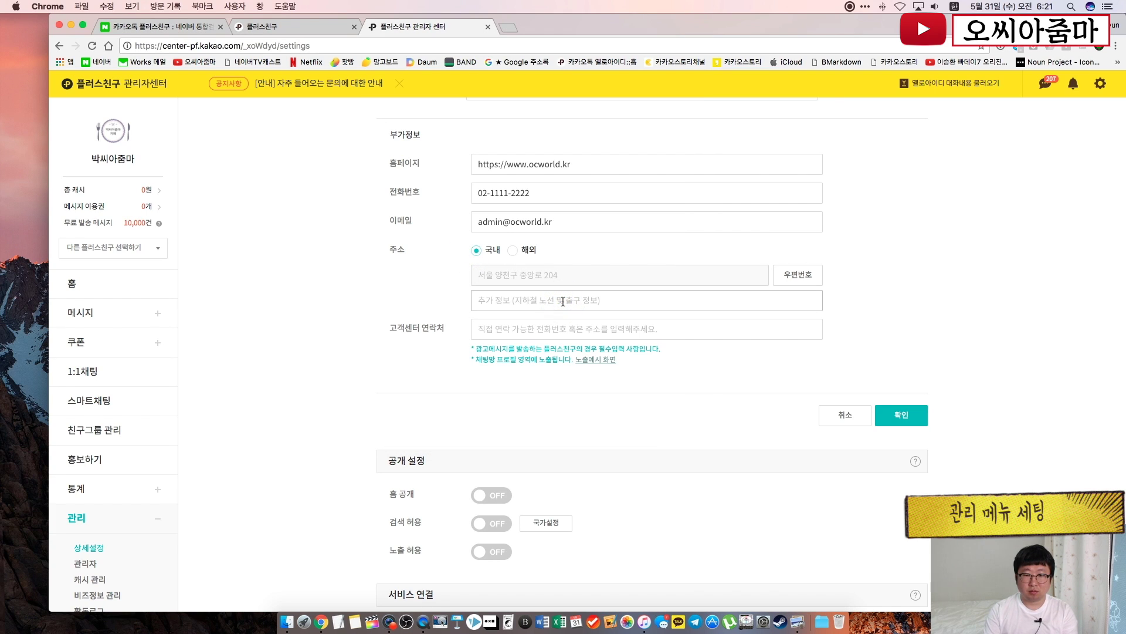
{"action": "type", "text": "오씨아줌"}
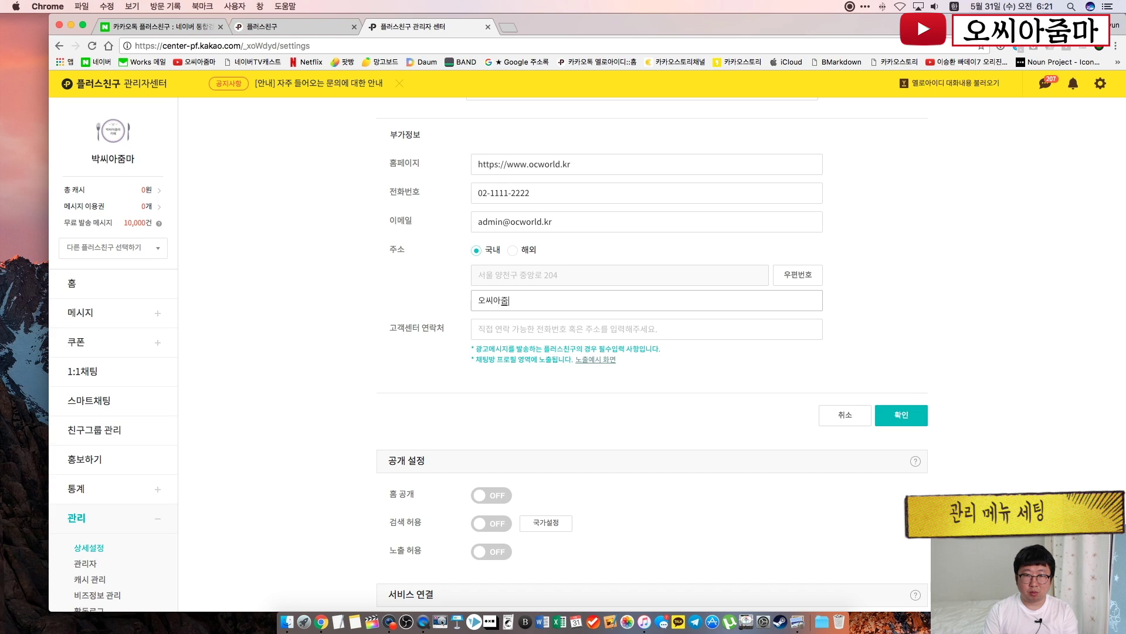
{"action": "type", "text": "마 ㅂ팅"}
{"action": "key", "text": "BackSpace"}
{"action": "type", "text": "딩 1층"}
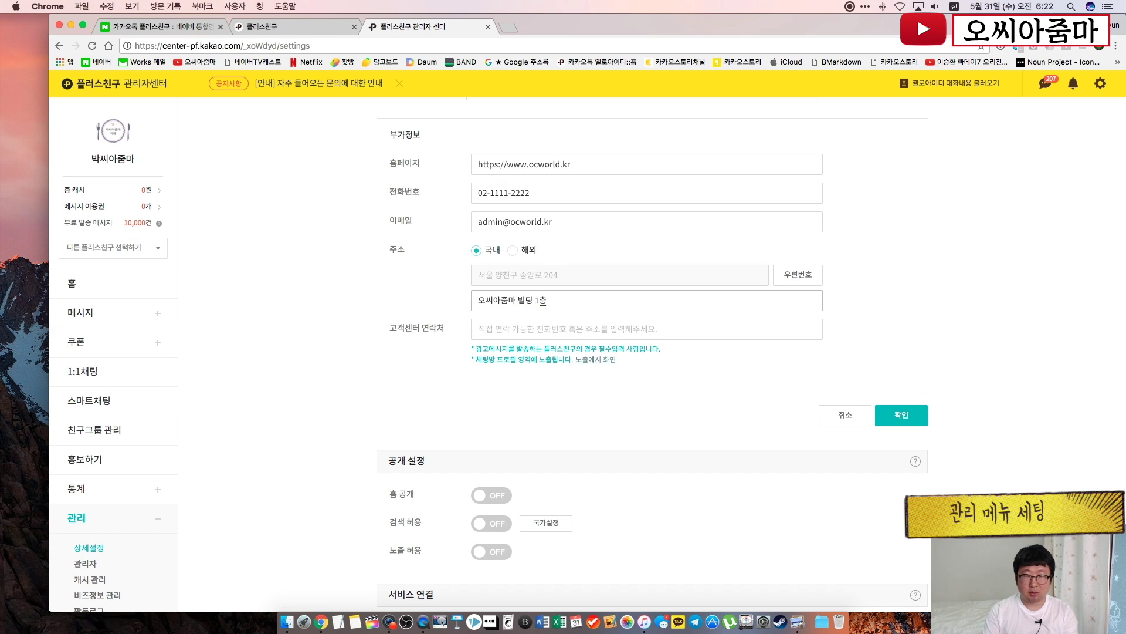
{"action": "left_click", "coordinate": [390, 292]}
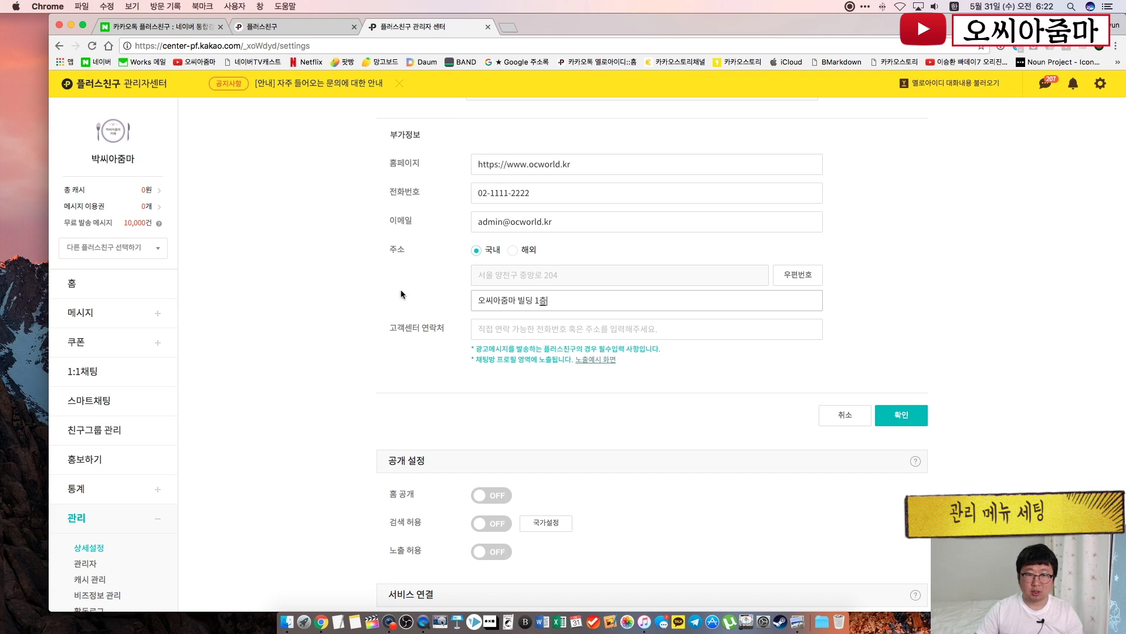
Enter the customer-center contact number, check the chatroom preview, and save the profile
{"action": "left_click", "coordinate": [539, 328]}
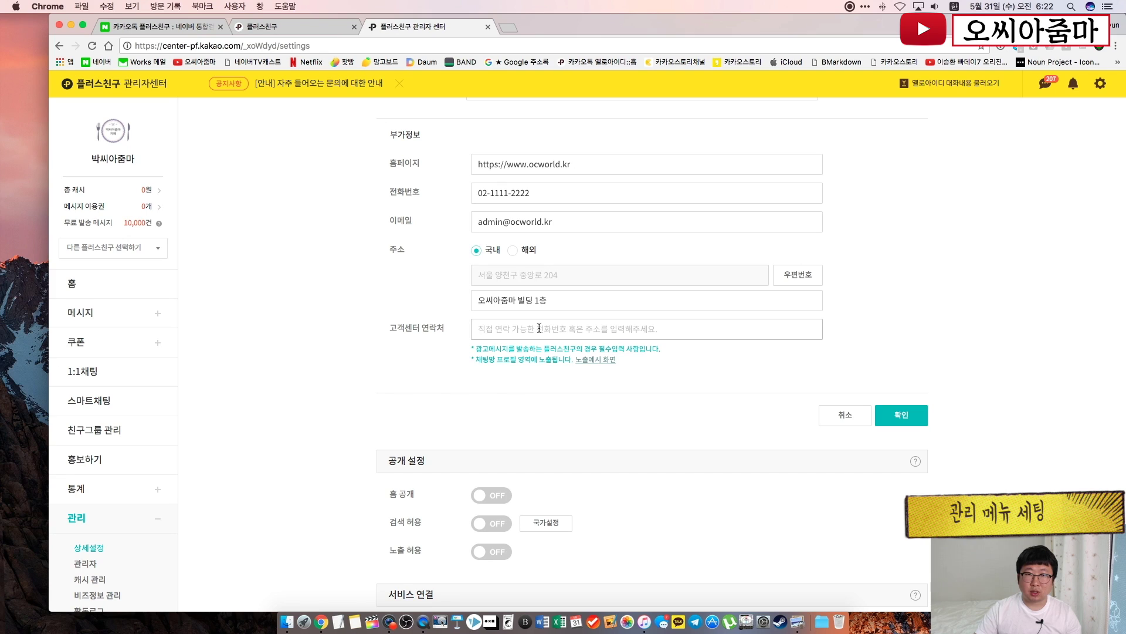
{"action": "left_click_drag", "start_coordinate": [545, 193], "coordinate": [469, 179]}
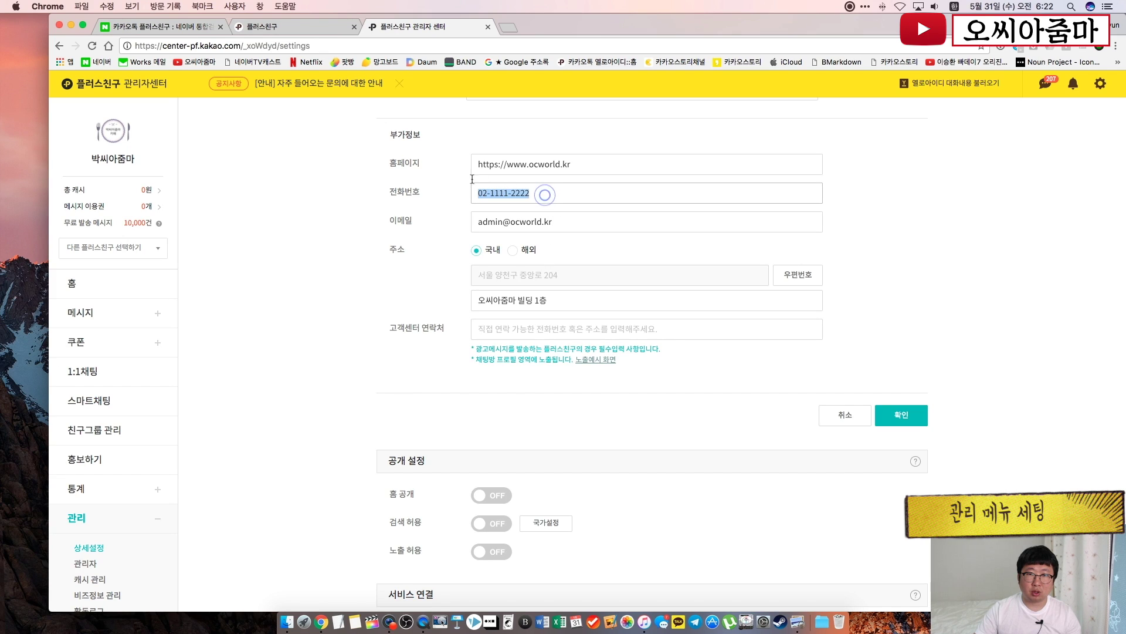
{"action": "left_click", "coordinate": [502, 332]}
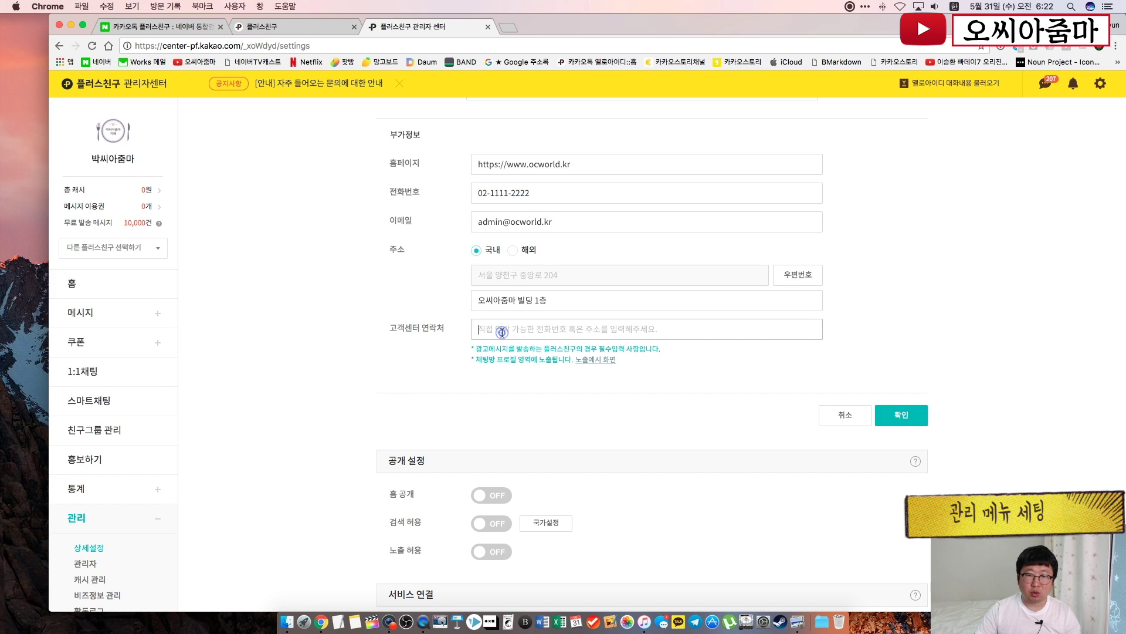
{"action": "type", "text": "02"}
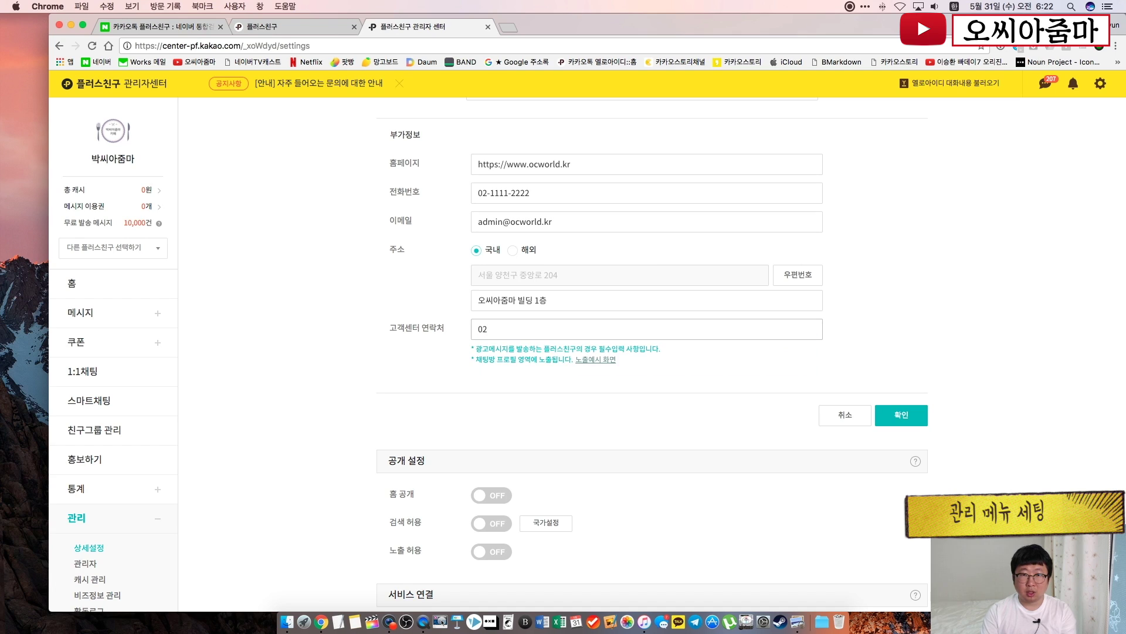
{"action": "type", "text": "-1111-222"}
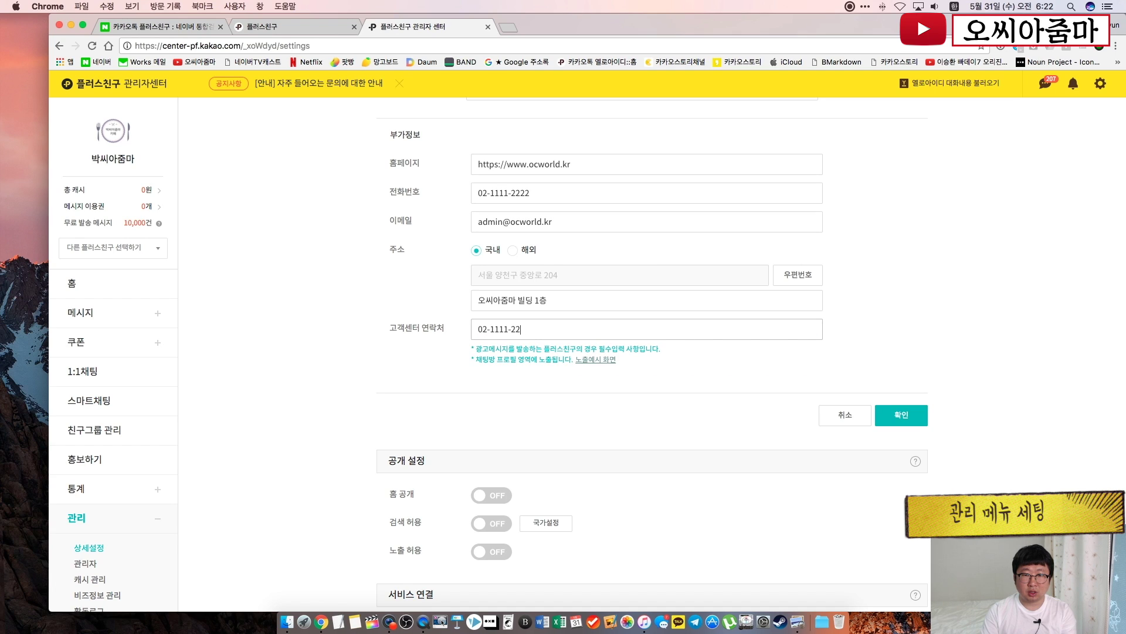
{"action": "left_click", "coordinate": [766, 368]}
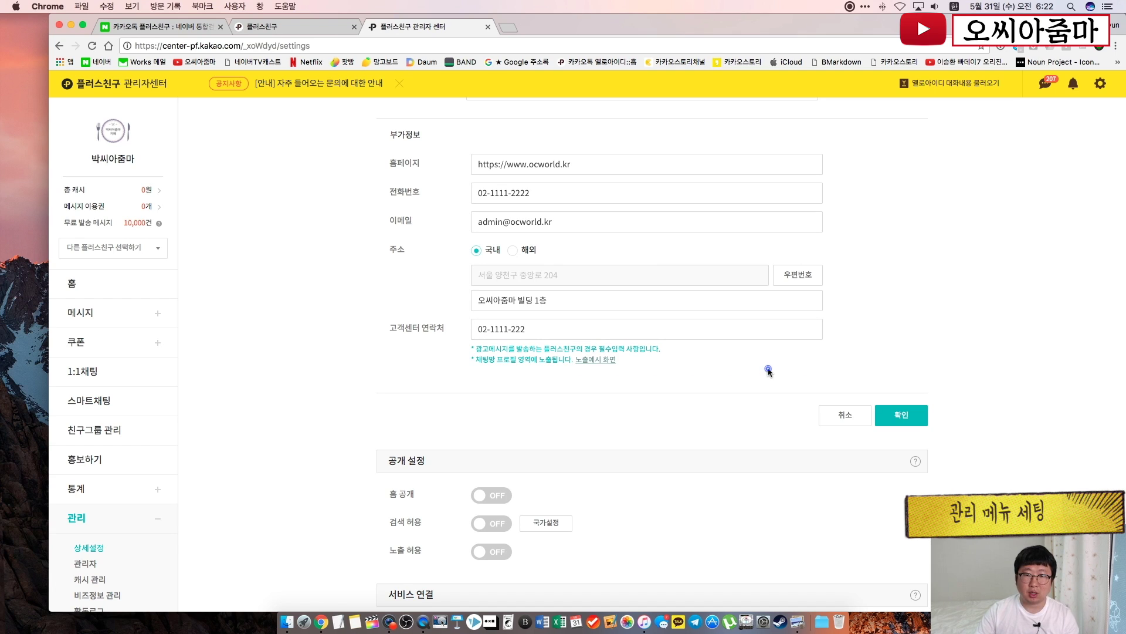
{"action": "left_click", "coordinate": [596, 359]}
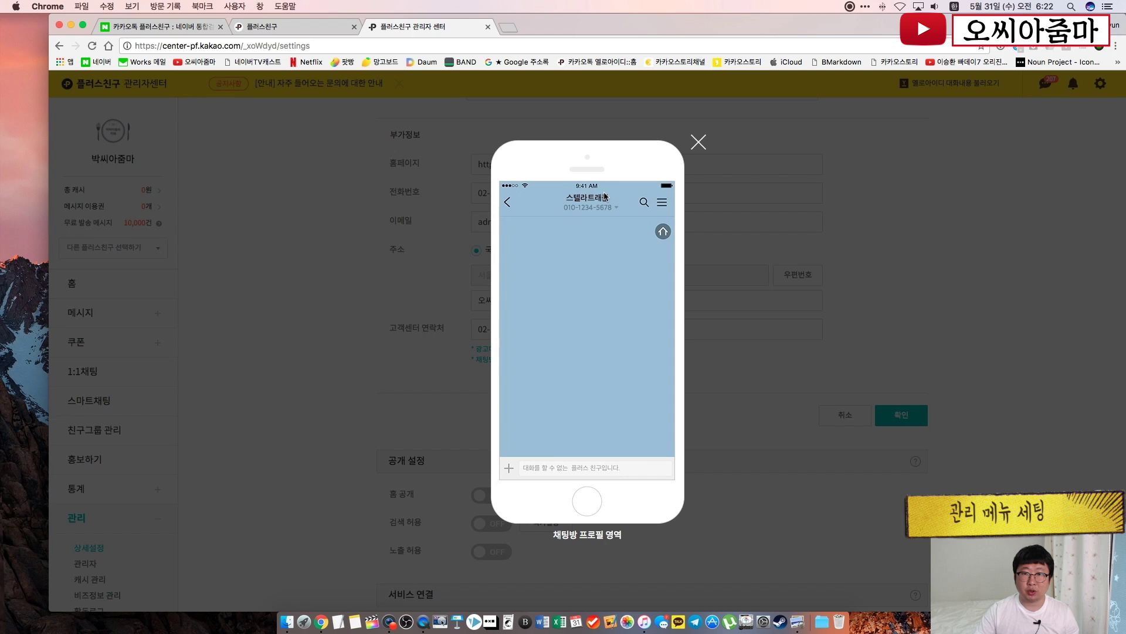
{"action": "left_click", "coordinate": [917, 369]}
{"action": "left_click", "coordinate": [898, 421]}
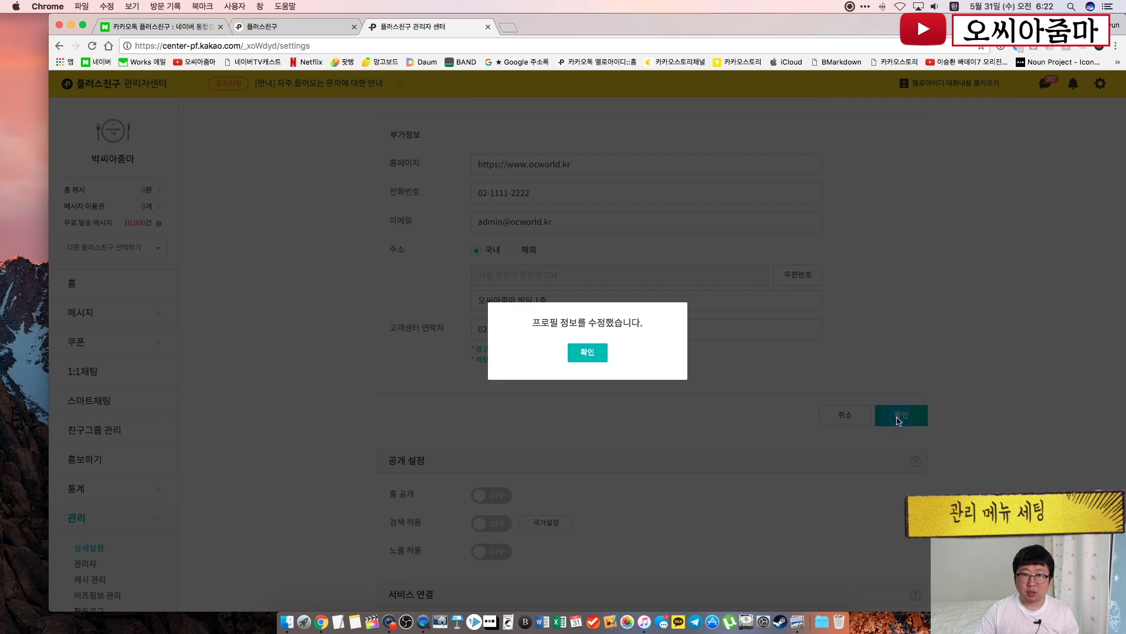
Turn on 홈 공개 and 검색 허용, confirming each notice
{"action": "left_click", "coordinate": [588, 352]}
{"action": "scroll", "coordinate": [694, 329], "scroll_direction": "down", "scroll_amount": 2}
{"action": "scroll", "coordinate": [693, 329], "scroll_direction": "down", "scroll_amount": 2}
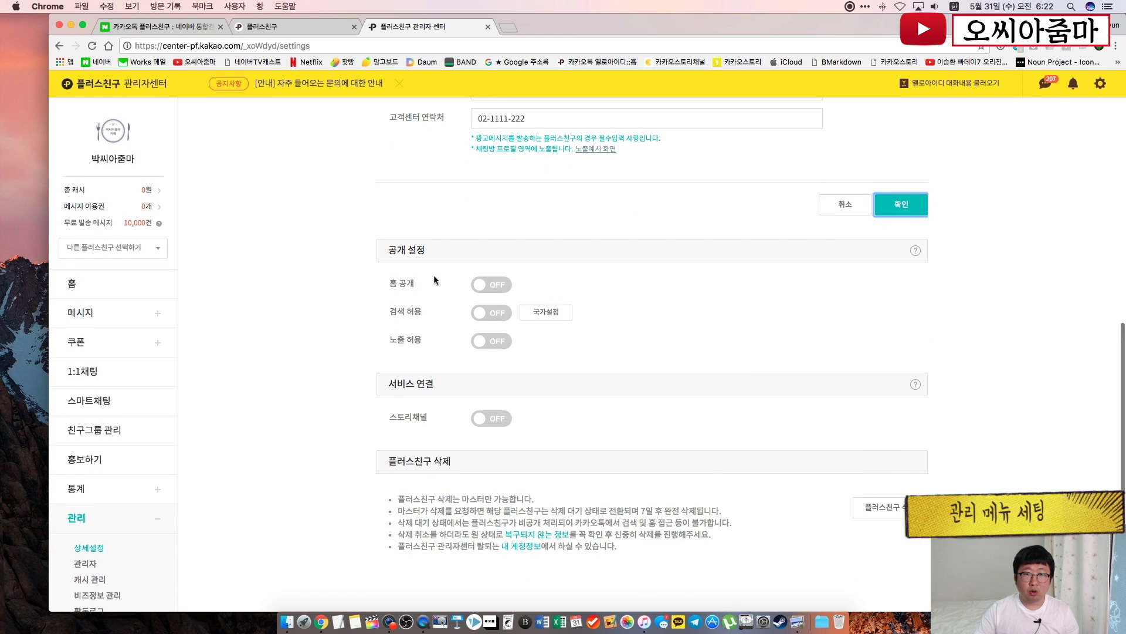
{"action": "left_click", "coordinate": [496, 287]}
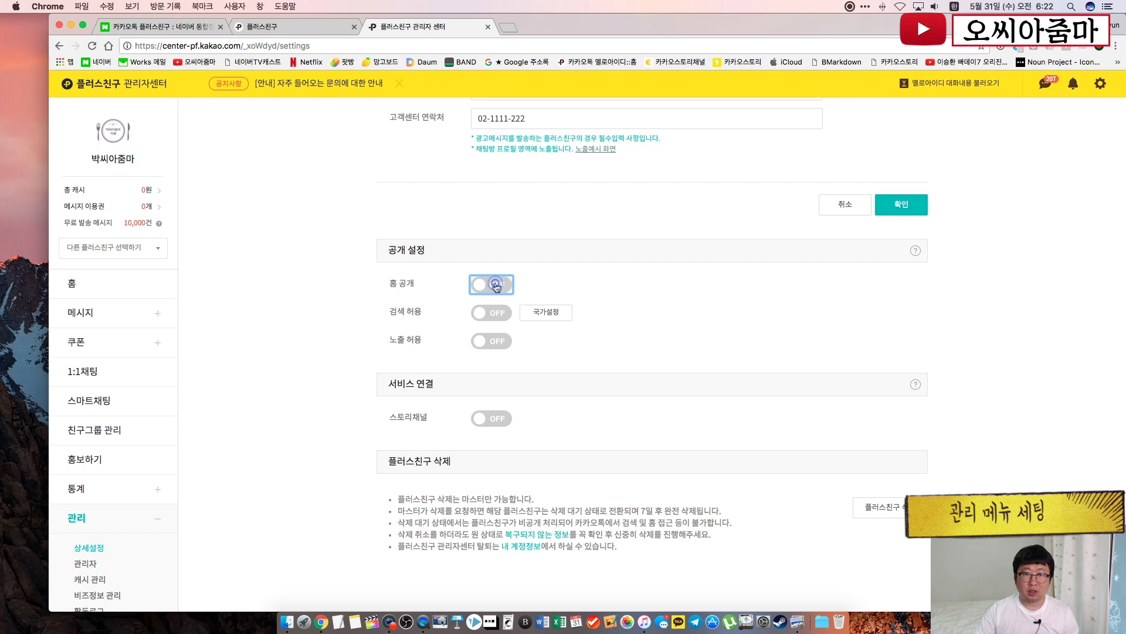
{"action": "left_click", "coordinate": [578, 354]}
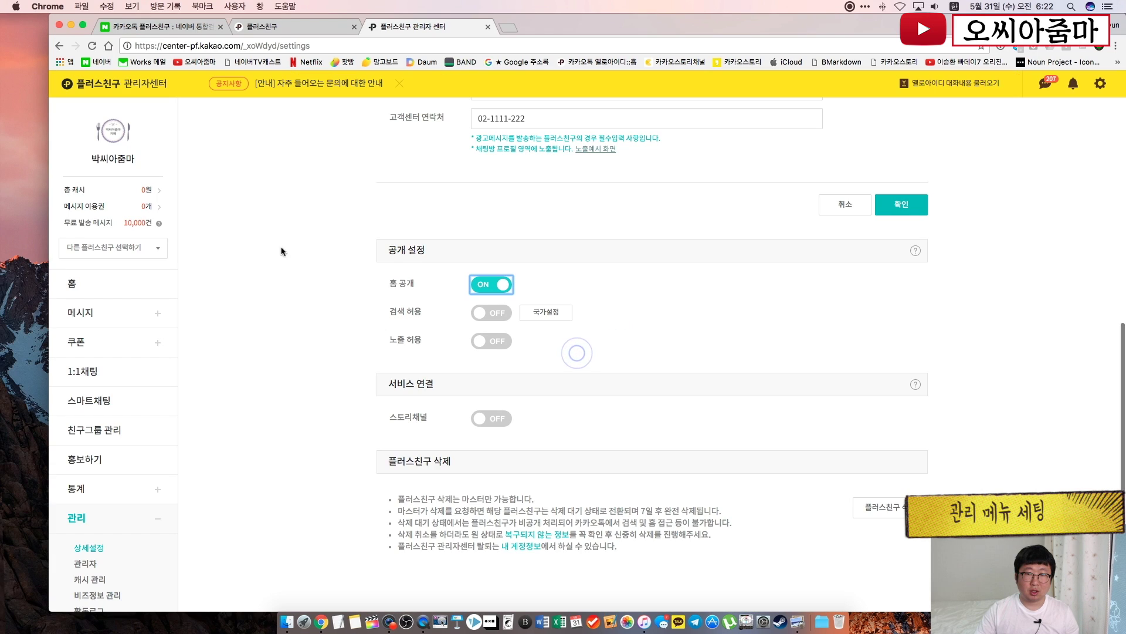
{"action": "left_click", "coordinate": [497, 313]}
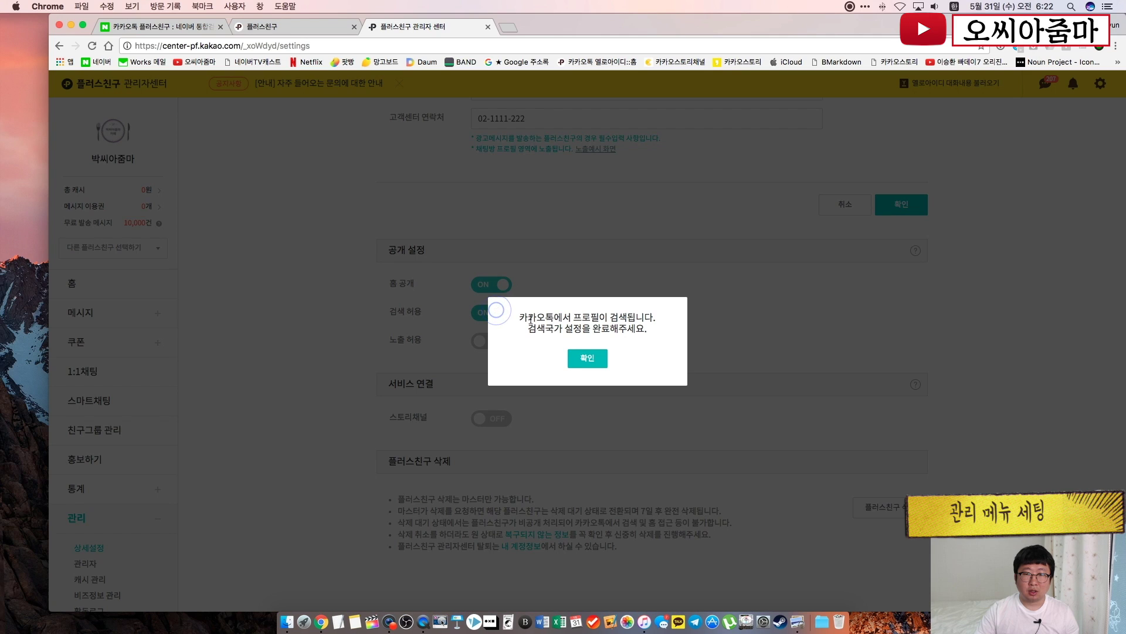
{"action": "left_click", "coordinate": [586, 359]}
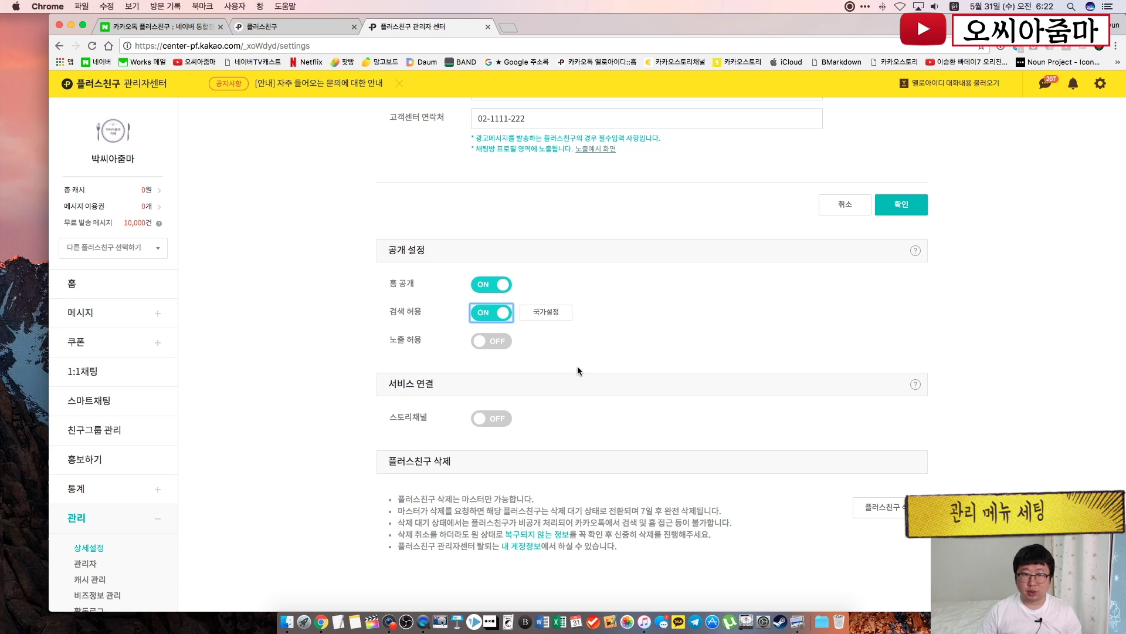
Leave 국가설정 unchanged and turn on 노출 허용 for recommendation areas
{"action": "left_click", "coordinate": [557, 316]}
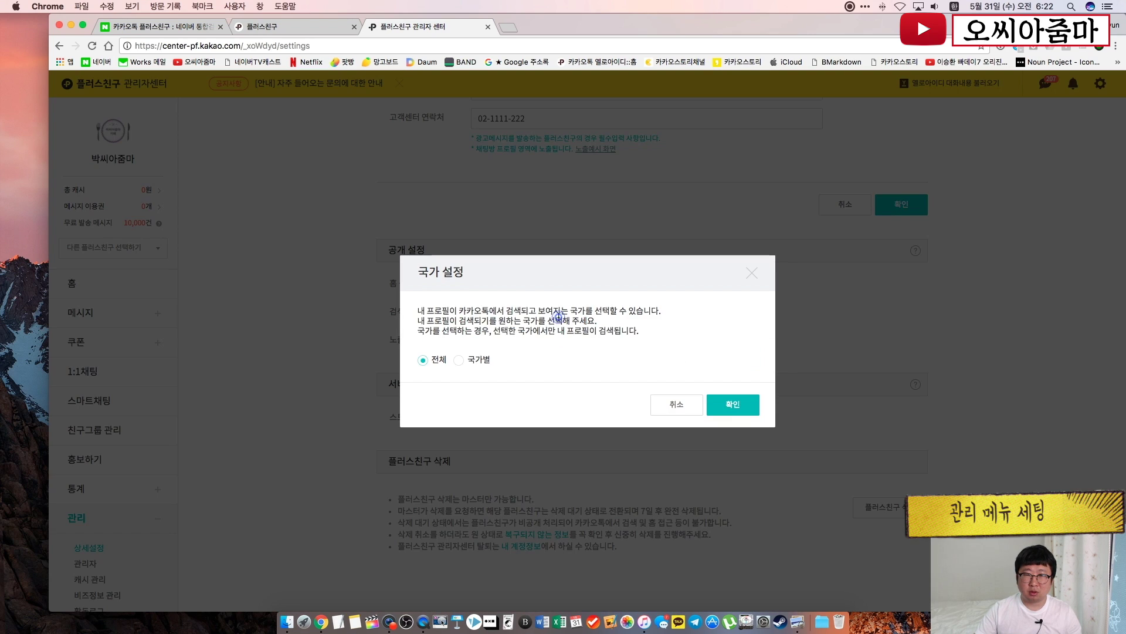
{"action": "left_click", "coordinate": [464, 360]}
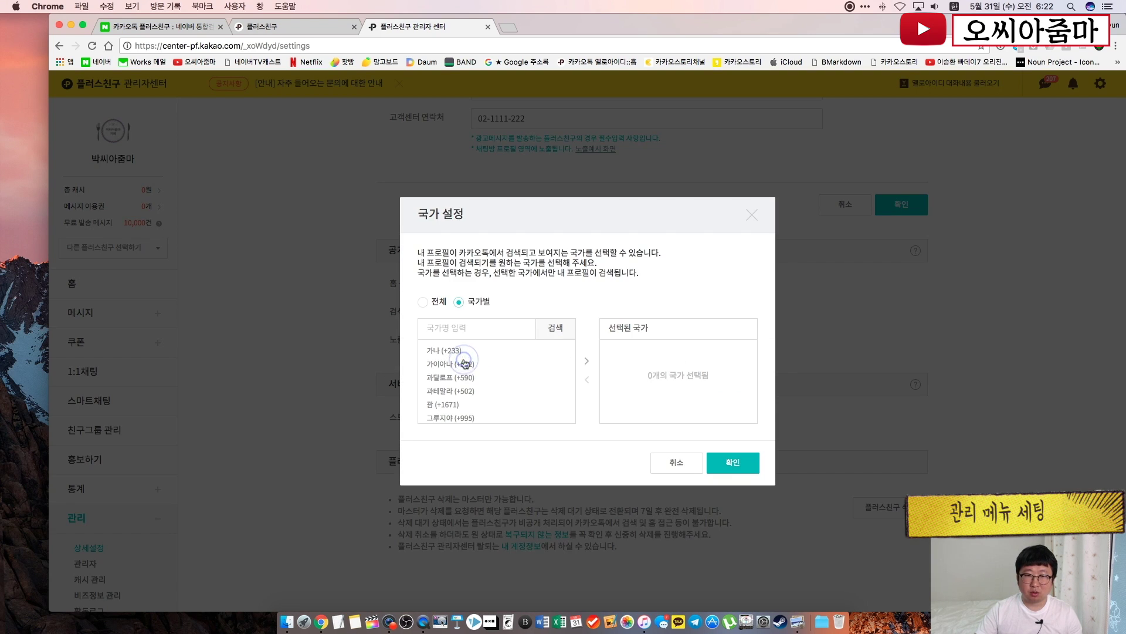
{"action": "left_click", "coordinate": [673, 464]}
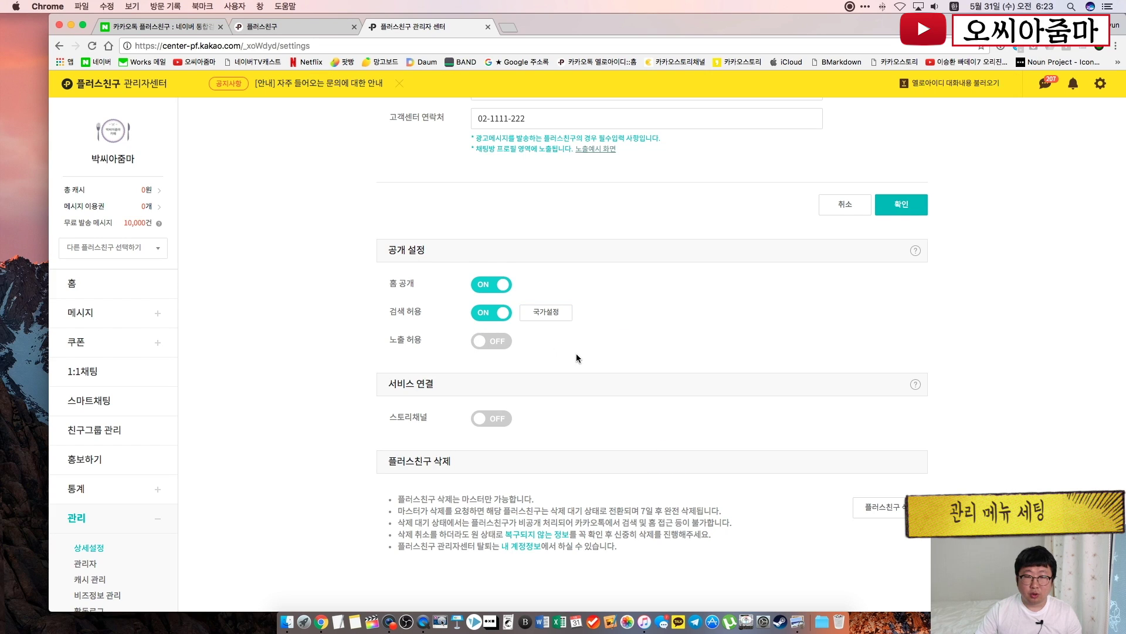
{"action": "left_click", "coordinate": [497, 347]}
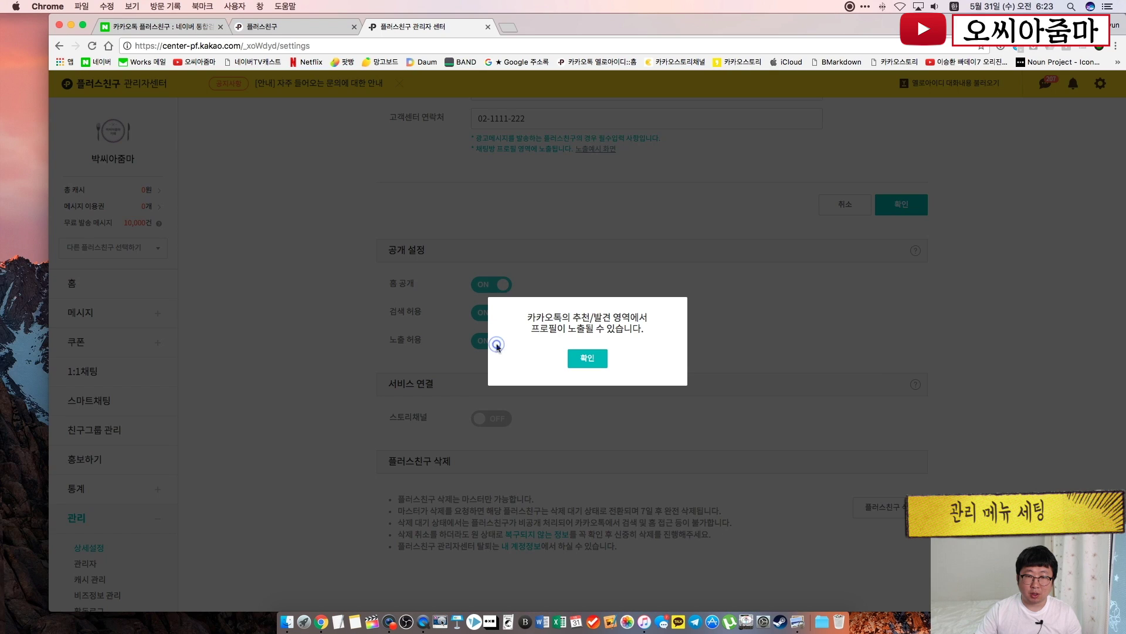
{"action": "left_click", "coordinate": [586, 357]}
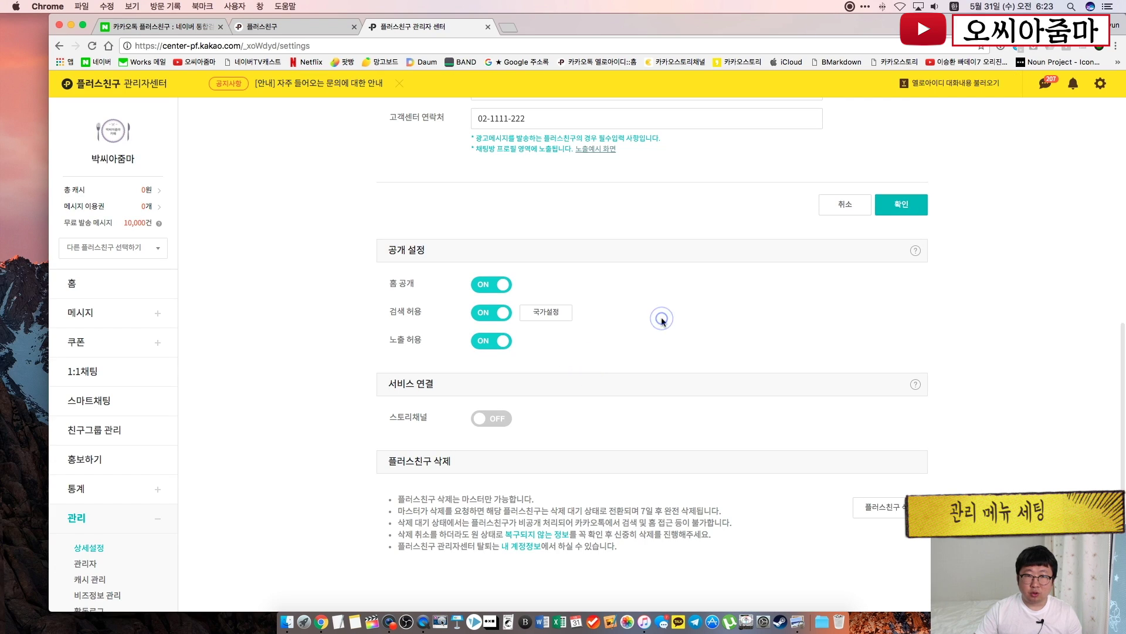
View the public settings guide, then close it
{"action": "left_click", "coordinate": [915, 250]}
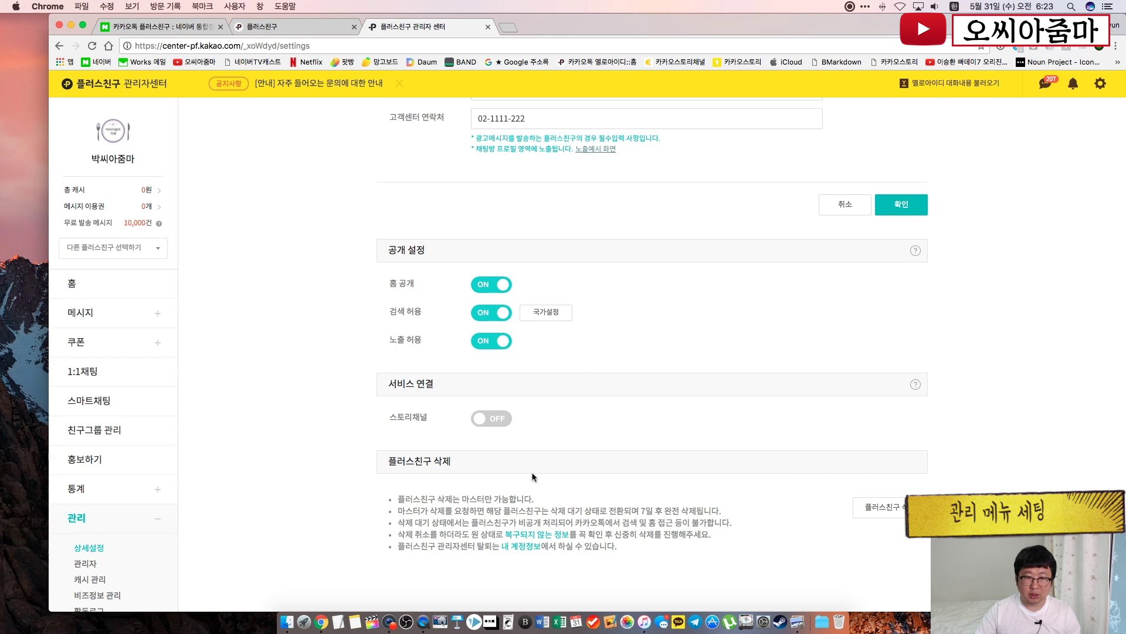
{"action": "left_click", "coordinate": [793, 470]}
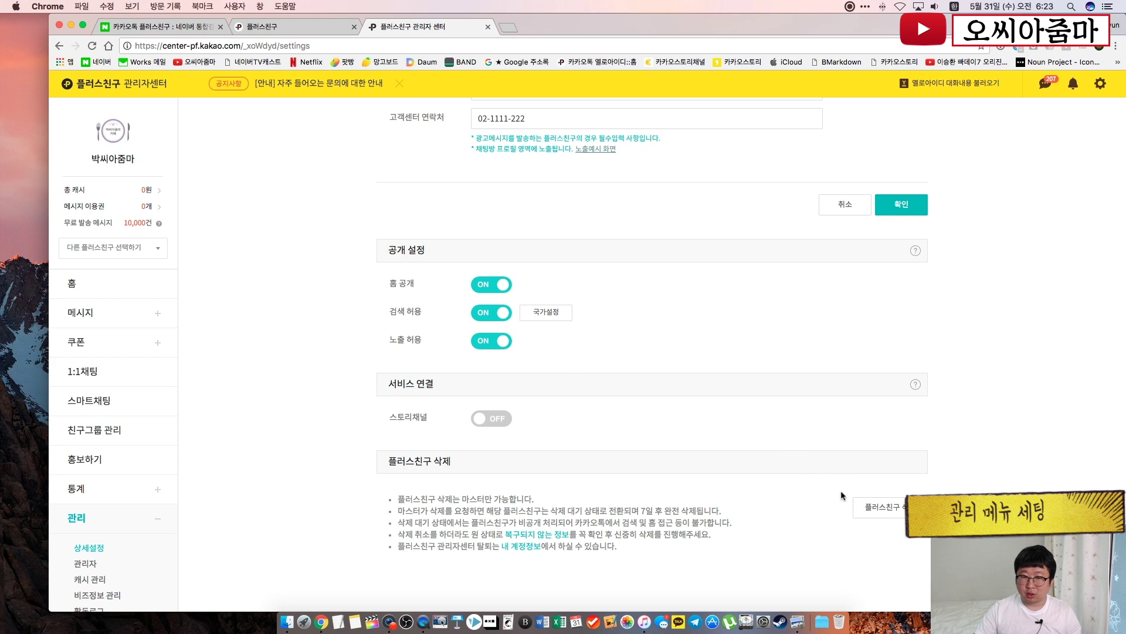
{"action": "left_click", "coordinate": [685, 345]}
{"action": "scroll", "coordinate": [603, 205], "scroll_direction": "up", "scroll_amount": 2}
{"action": "scroll", "coordinate": [603, 205], "scroll_direction": "up", "scroll_amount": 6}
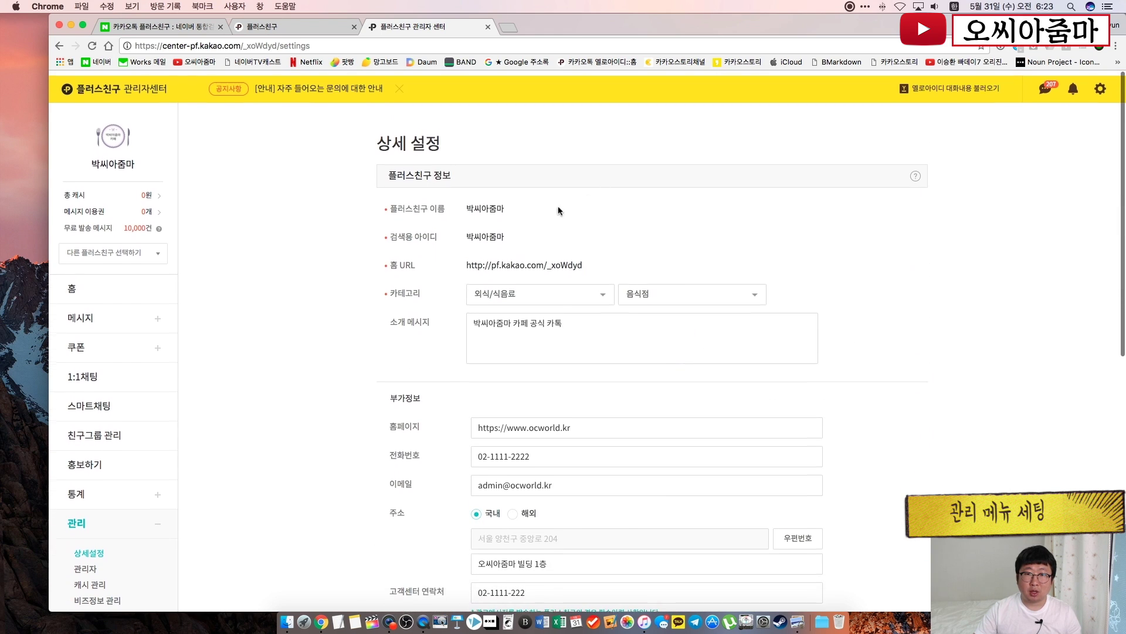
{"action": "left_click_drag", "start_coordinate": [593, 262], "coordinate": [463, 253]}
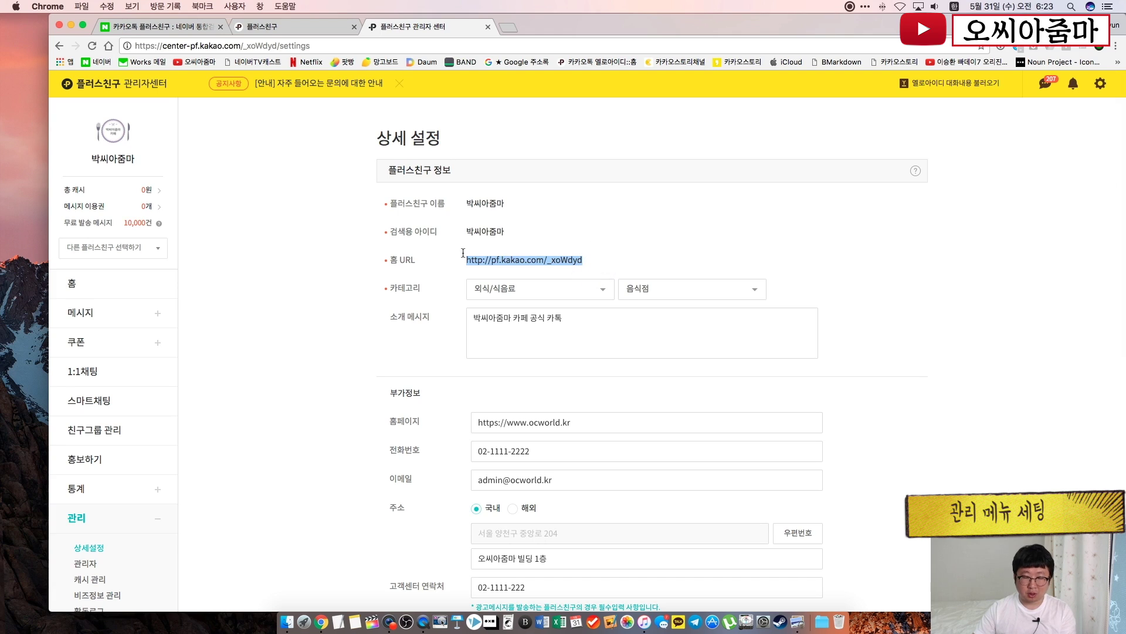
{"action": "key", "text": "super+c"}
{"action": "left_click", "coordinate": [463, 252]}
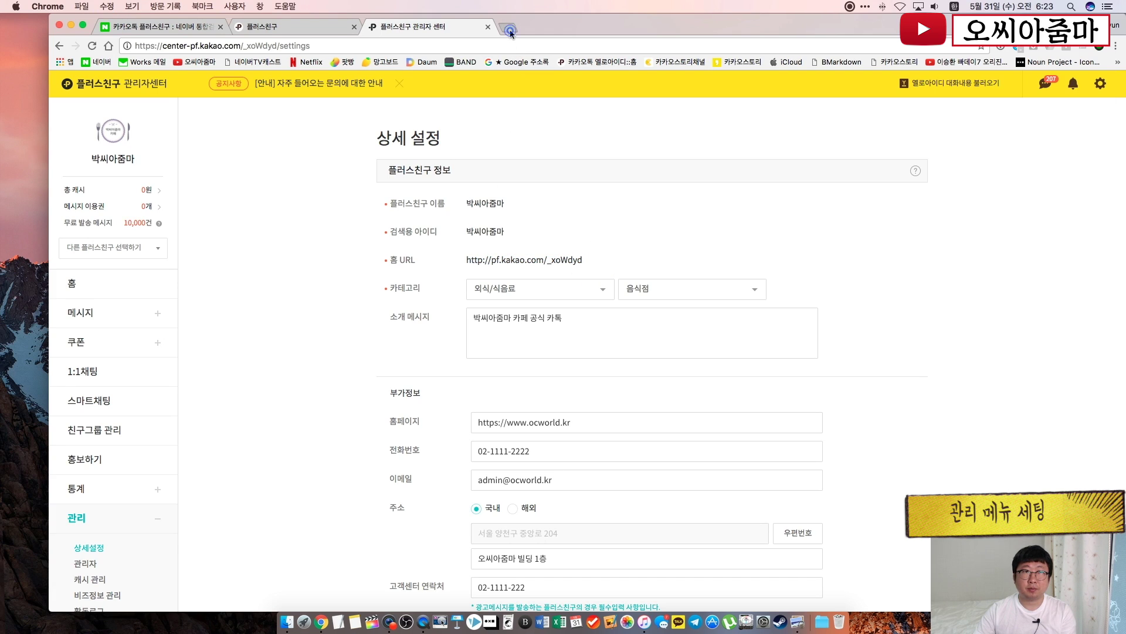
{"action": "left_click", "coordinate": [508, 27]}
{"action": "key", "text": "super+v"}
{"action": "key", "text": "Return"}
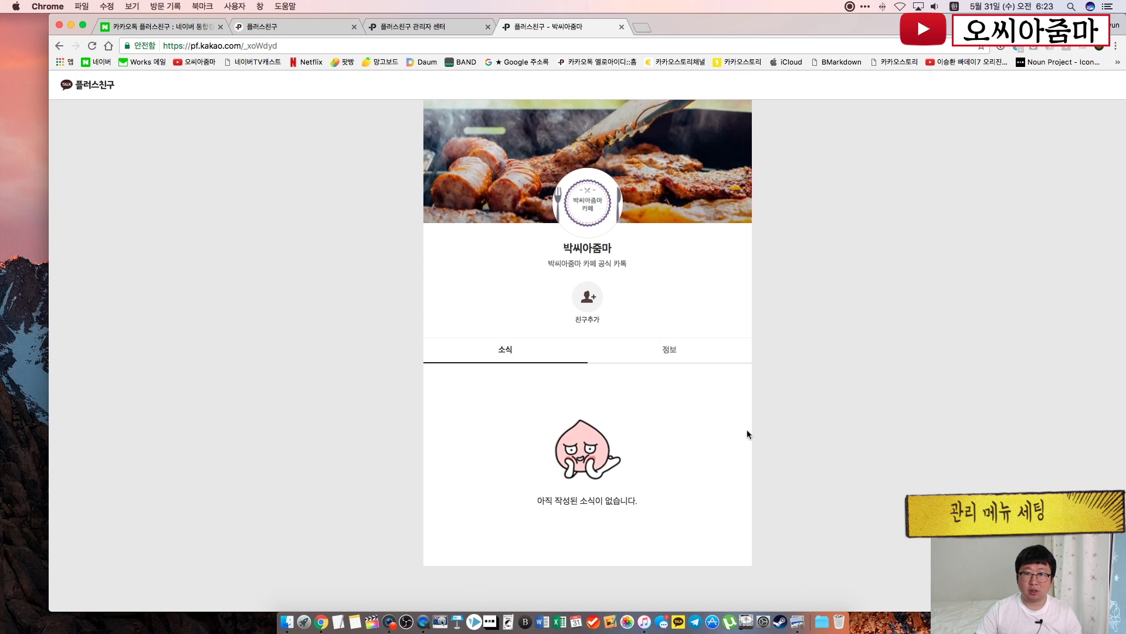
{"action": "scroll", "coordinate": [564, 239], "scroll_direction": "up", "scroll_amount": 2}
{"action": "left_click", "coordinate": [583, 301]}
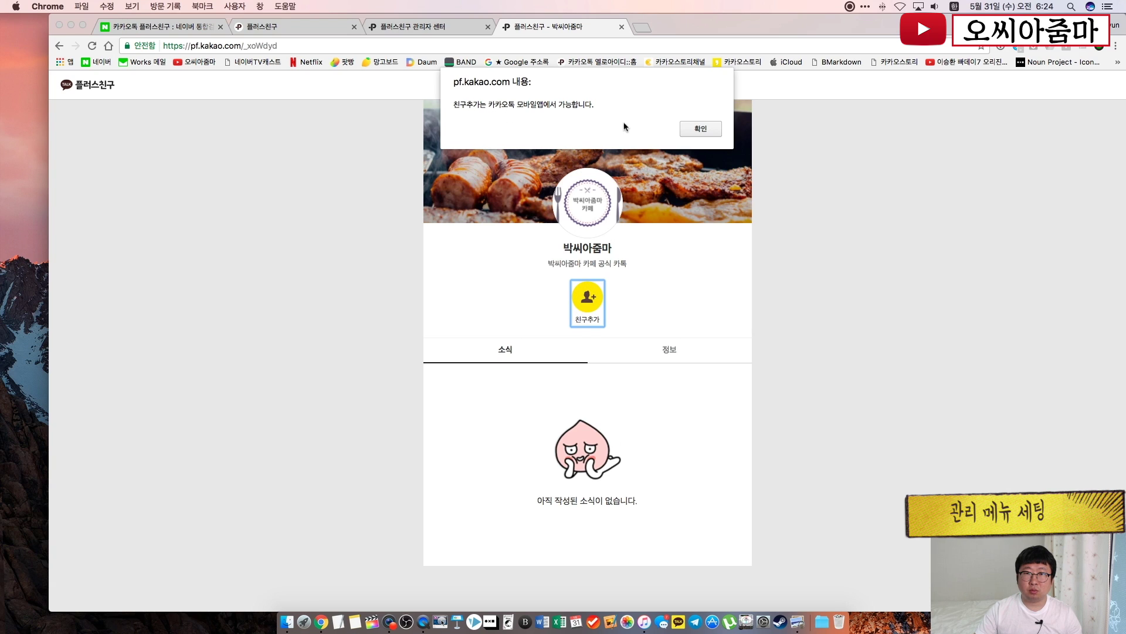
{"action": "left_click", "coordinate": [706, 133]}
{"action": "left_click", "coordinate": [674, 328]}
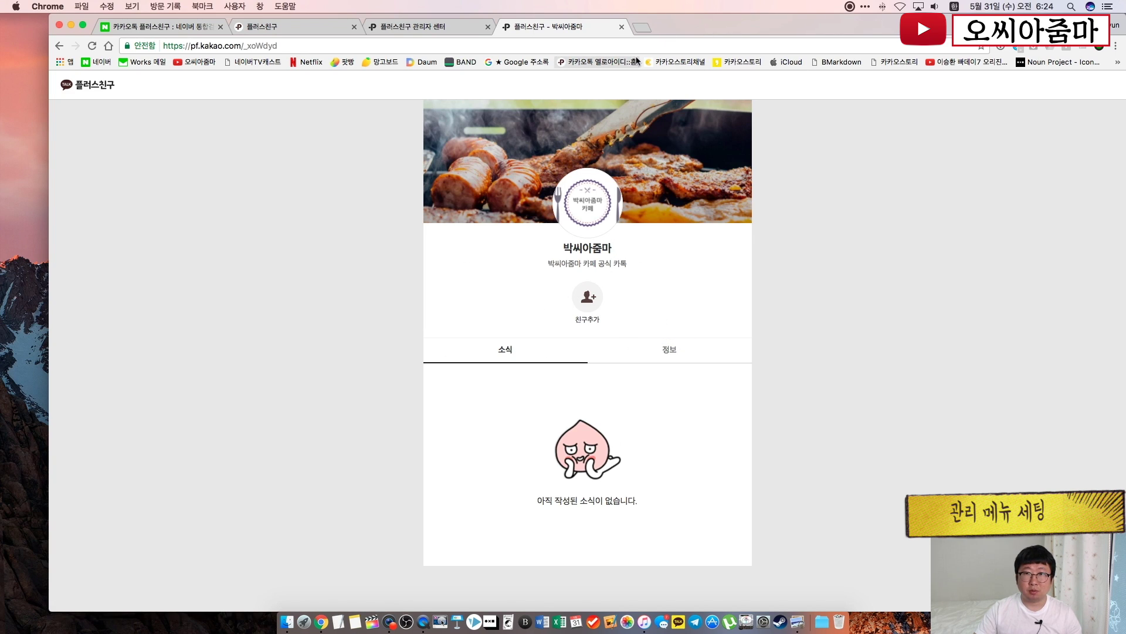
{"action": "left_click", "coordinate": [621, 26]}
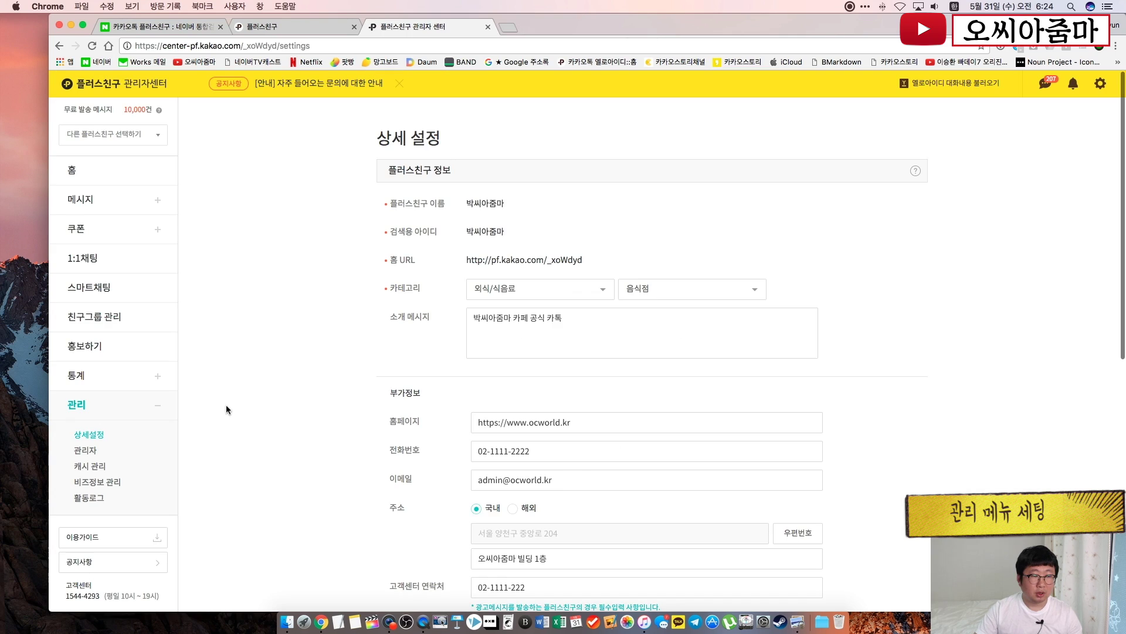
Open the 관리자 page and look over the administrator invite email field
{"action": "left_click", "coordinate": [82, 451]}
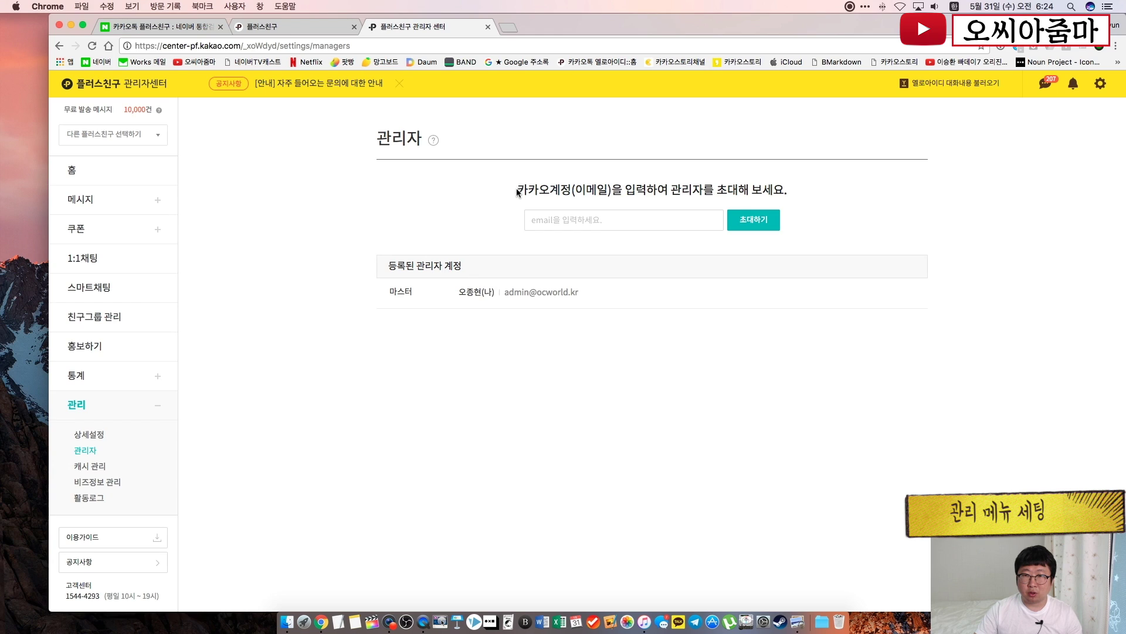
{"action": "left_click_drag", "start_coordinate": [516, 188], "coordinate": [622, 189]}
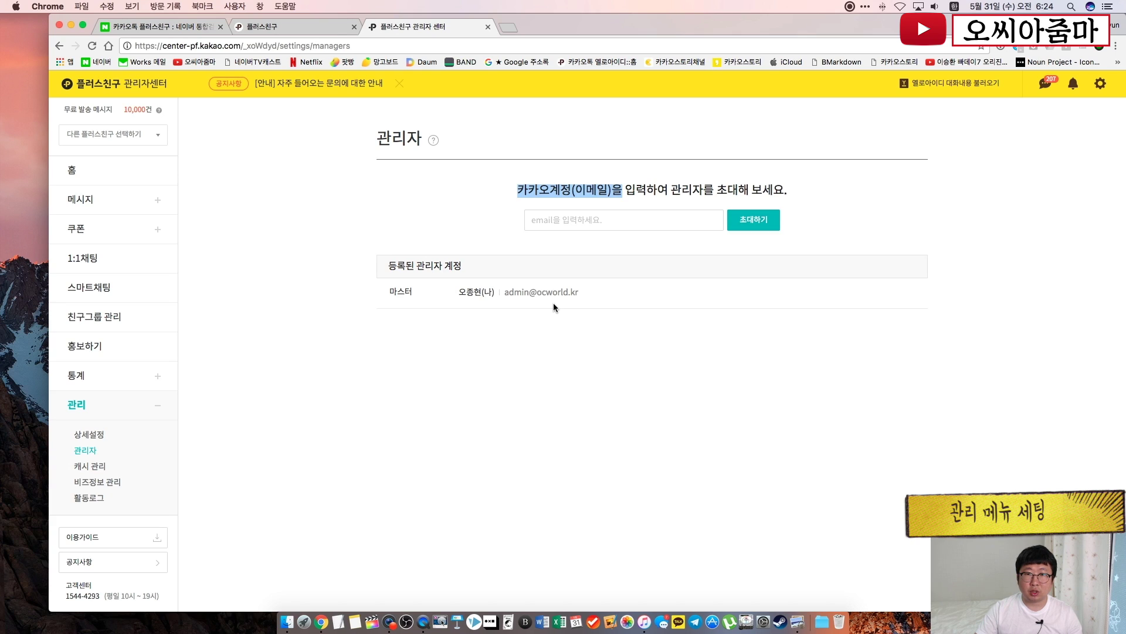
{"action": "left_click", "coordinate": [555, 220]}
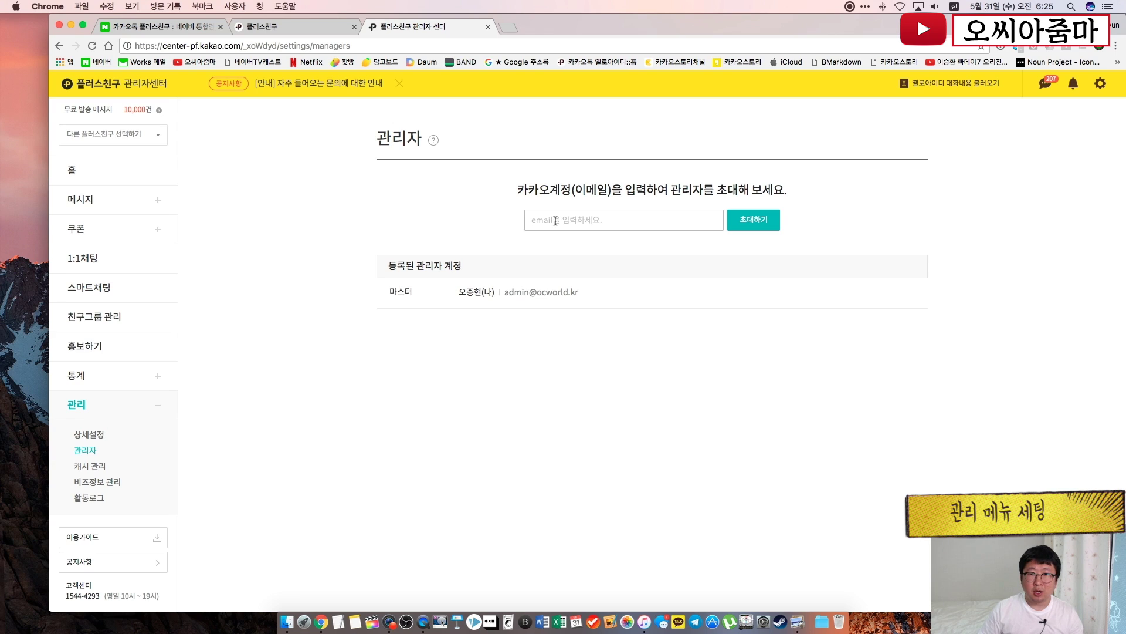
{"action": "left_click", "coordinate": [555, 220]}
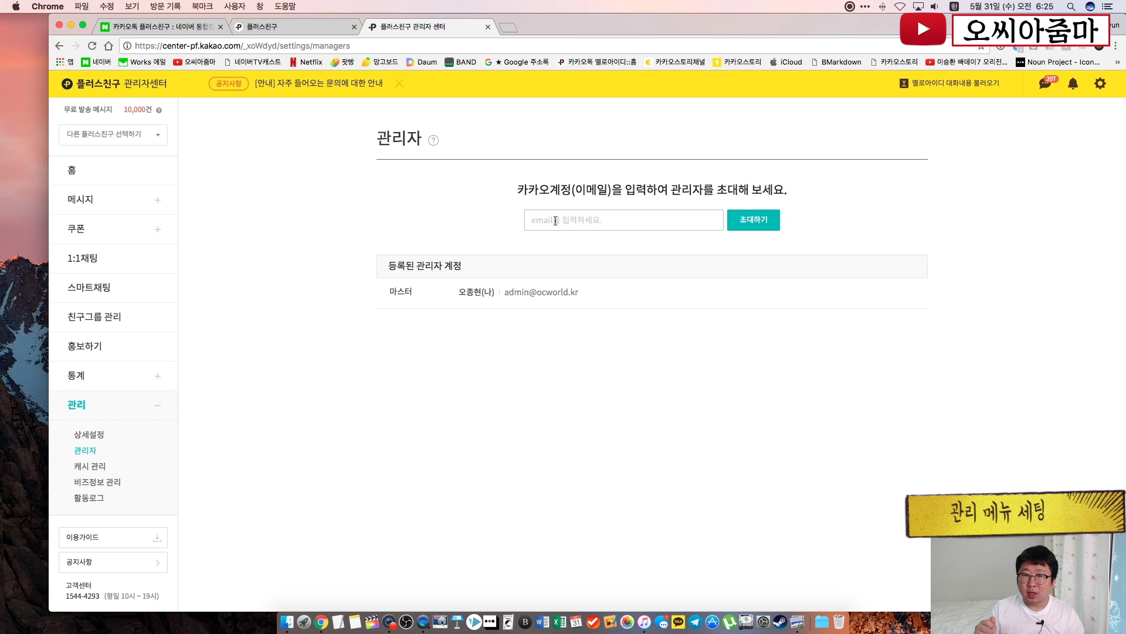
{"action": "left_click", "coordinate": [555, 221]}
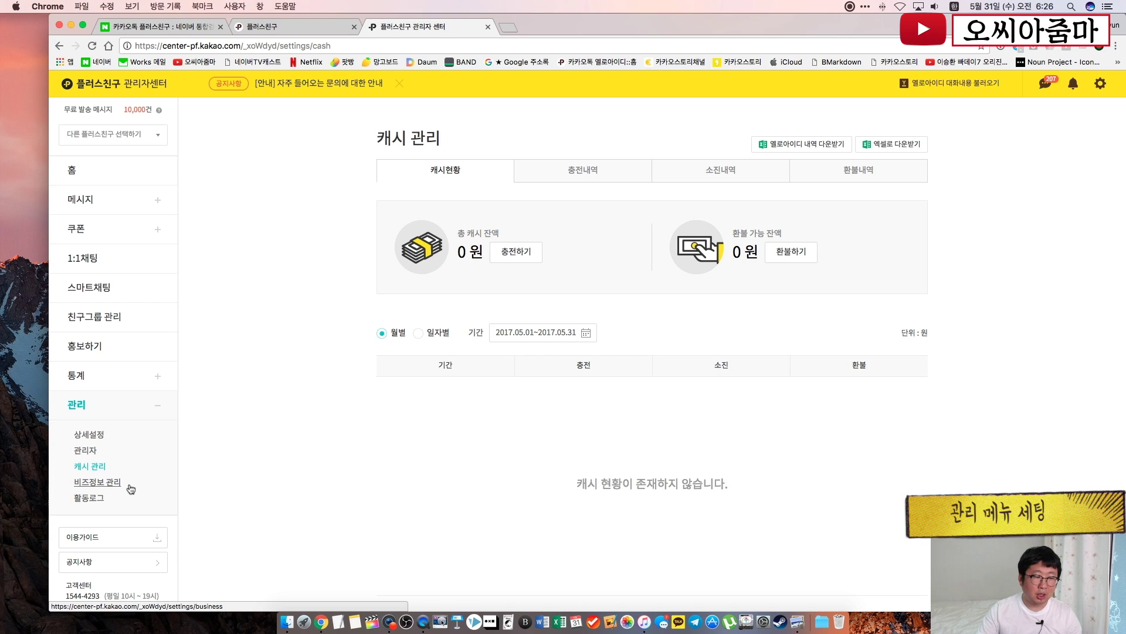
Open 활동로그 and filter by posts, messages/coupons, chat, friends, and settings in turn
{"action": "left_click", "coordinate": [100, 499]}
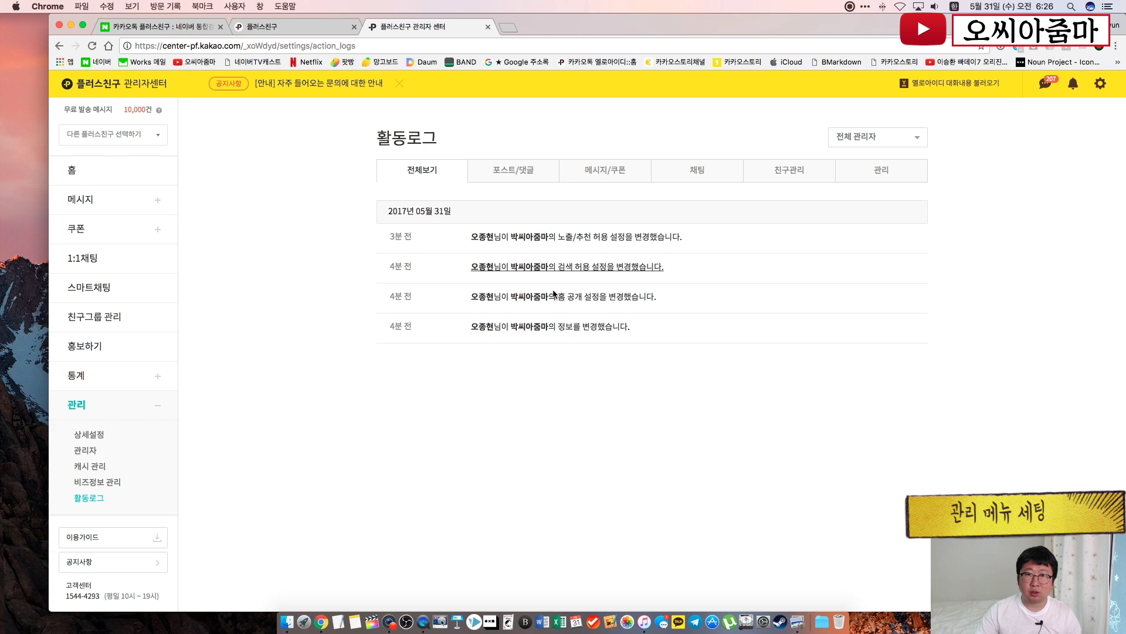
{"action": "left_click", "coordinate": [519, 172]}
{"action": "left_click", "coordinate": [585, 175]}
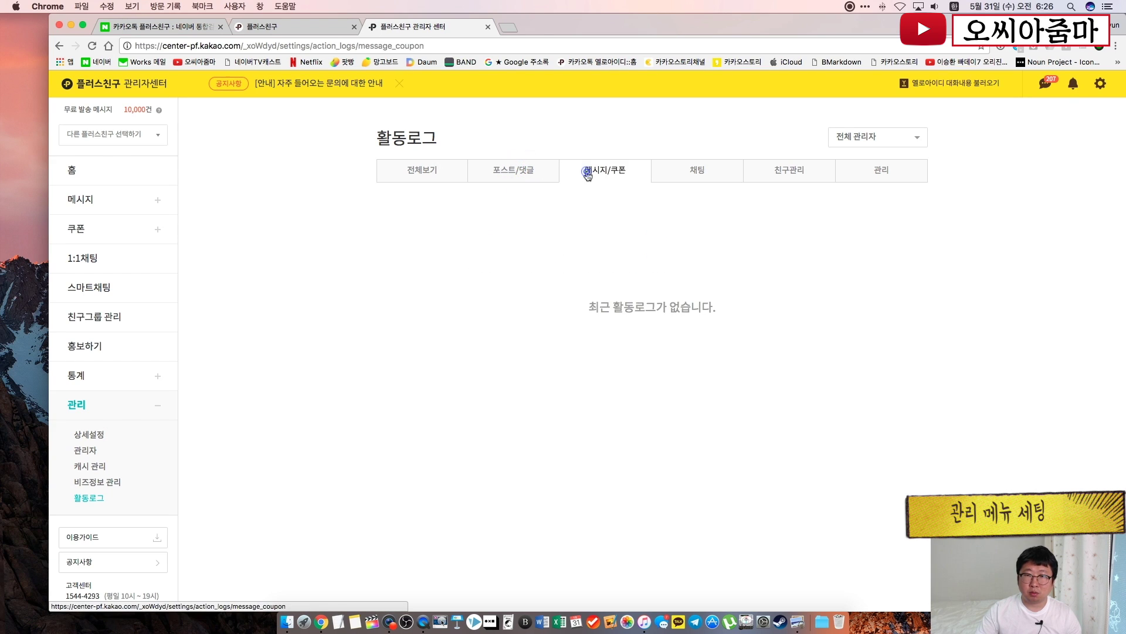
{"action": "left_click", "coordinate": [687, 171]}
{"action": "left_click", "coordinate": [802, 184]}
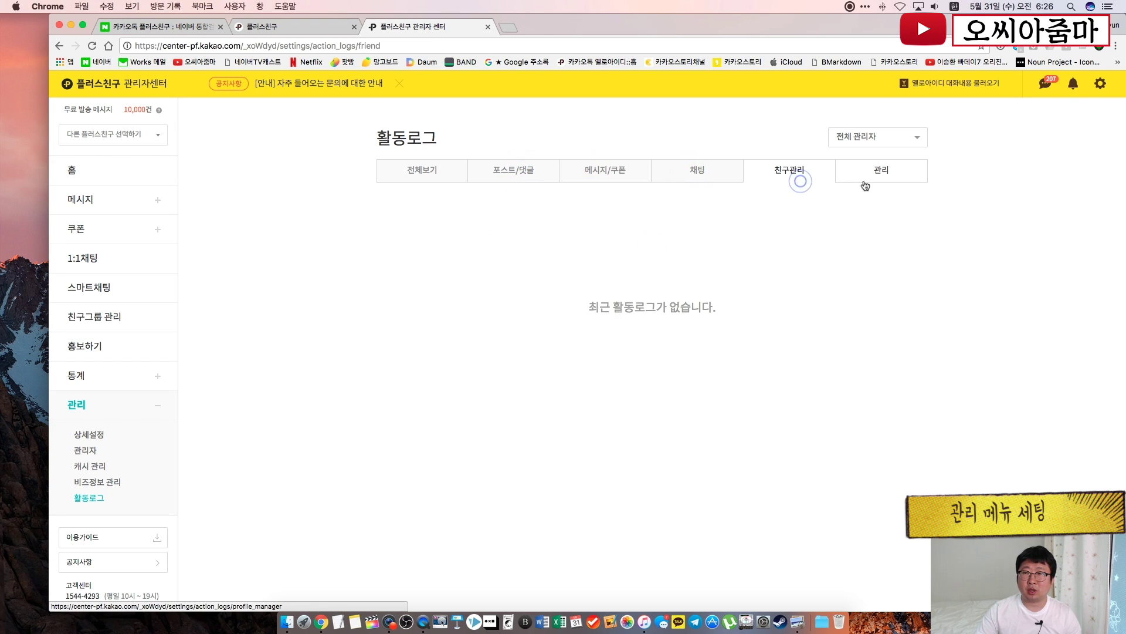
{"action": "left_click", "coordinate": [870, 180]}
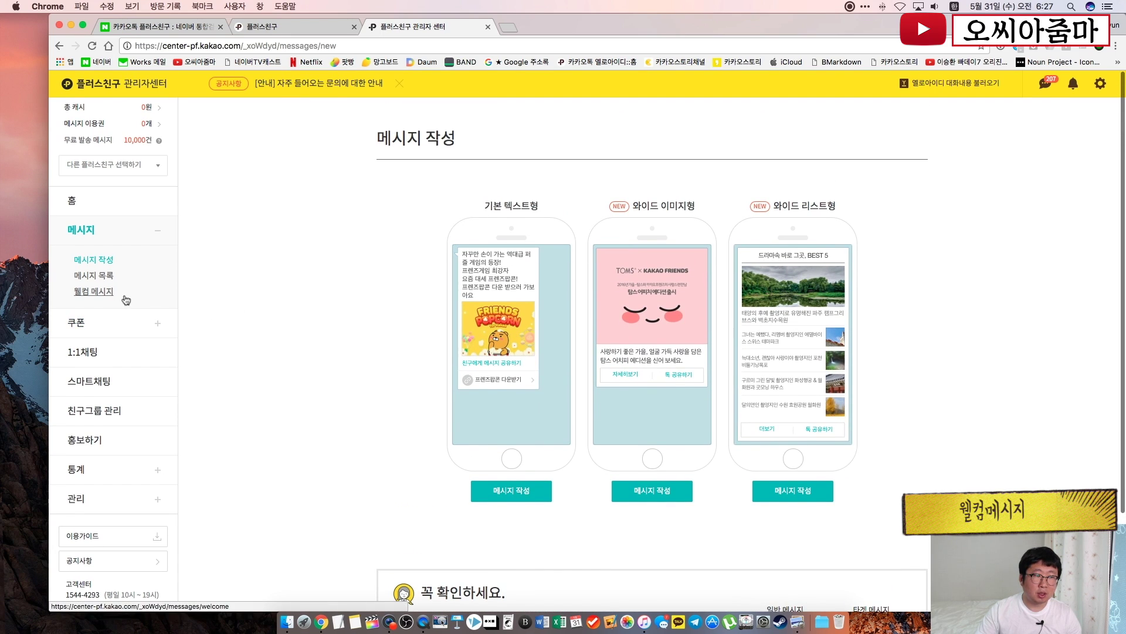
{"action": "left_click", "coordinate": [106, 298]}
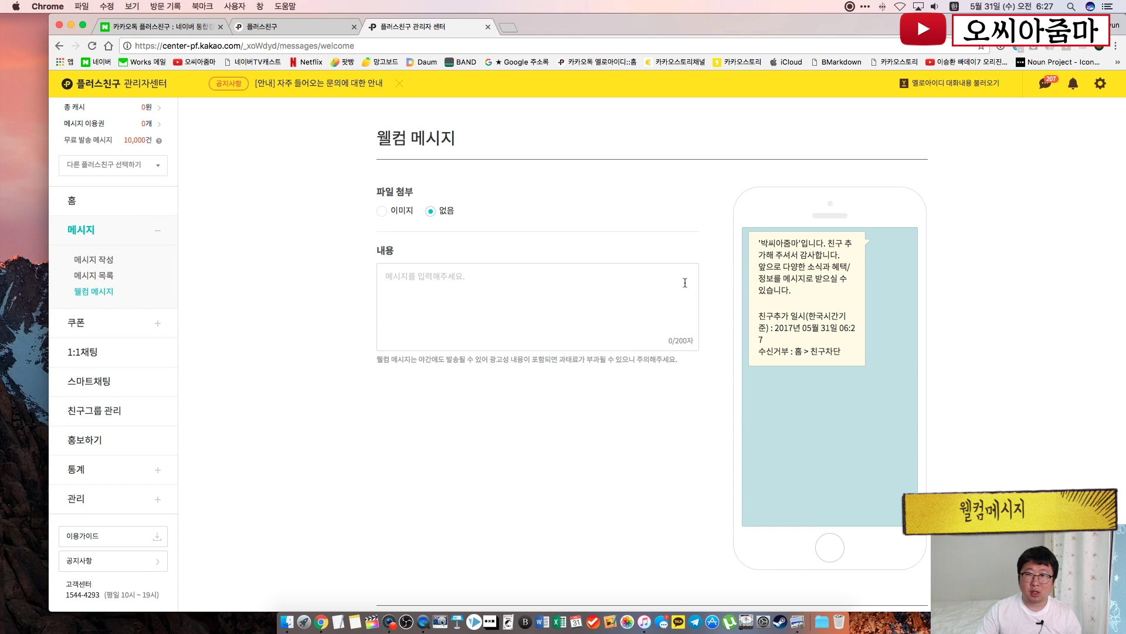
{"action": "left_click", "coordinate": [514, 204]}
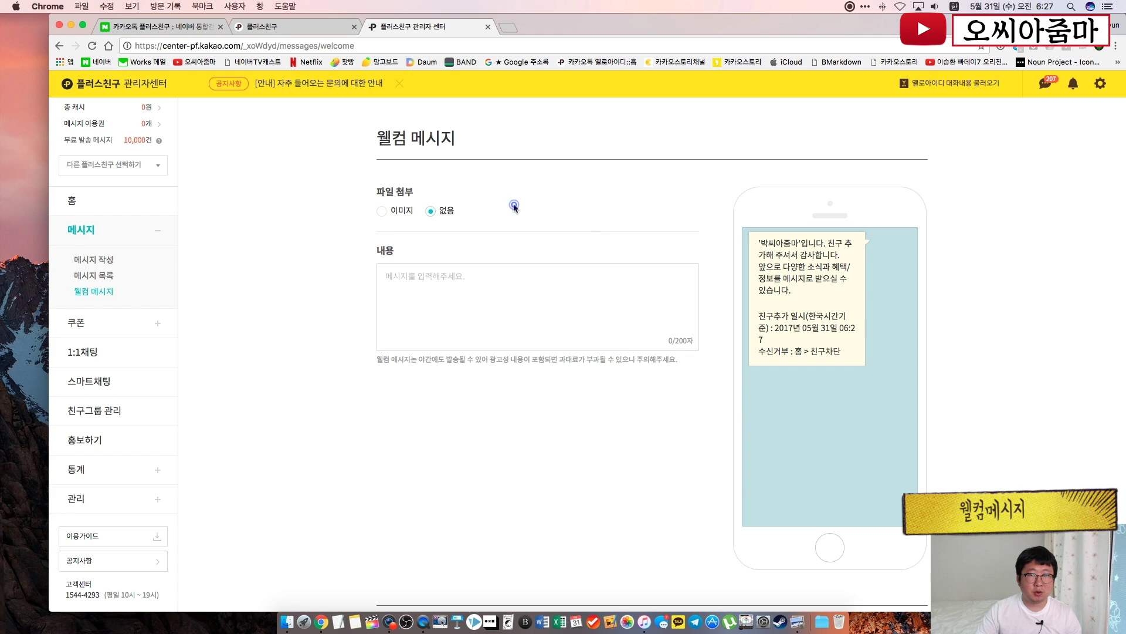
{"action": "left_click", "coordinate": [383, 215]}
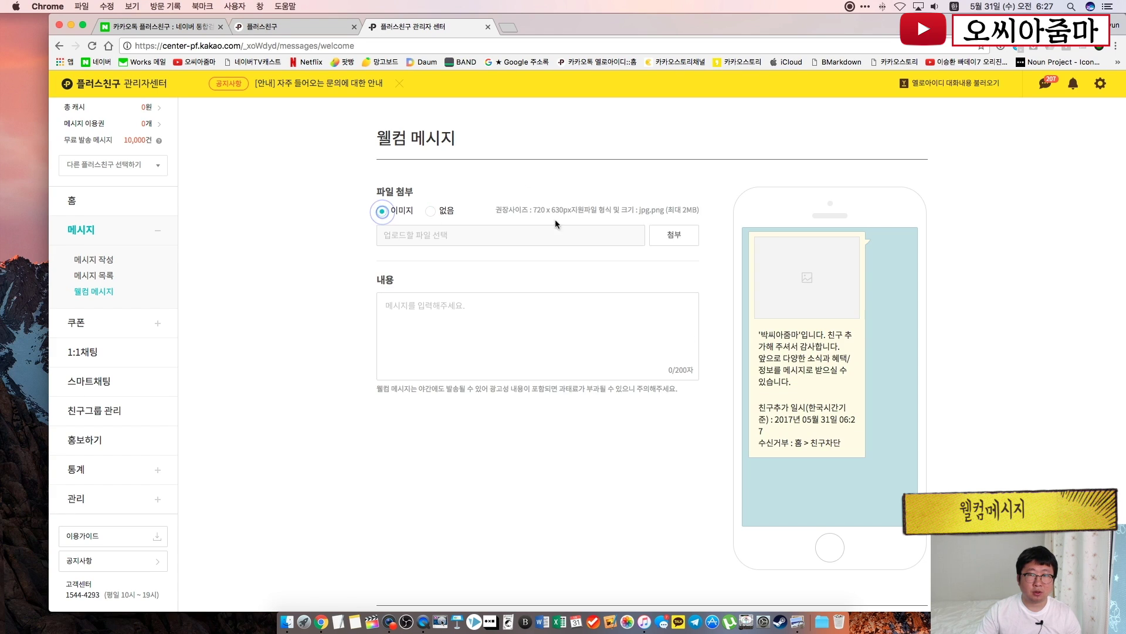
{"action": "left_click", "coordinate": [675, 238]}
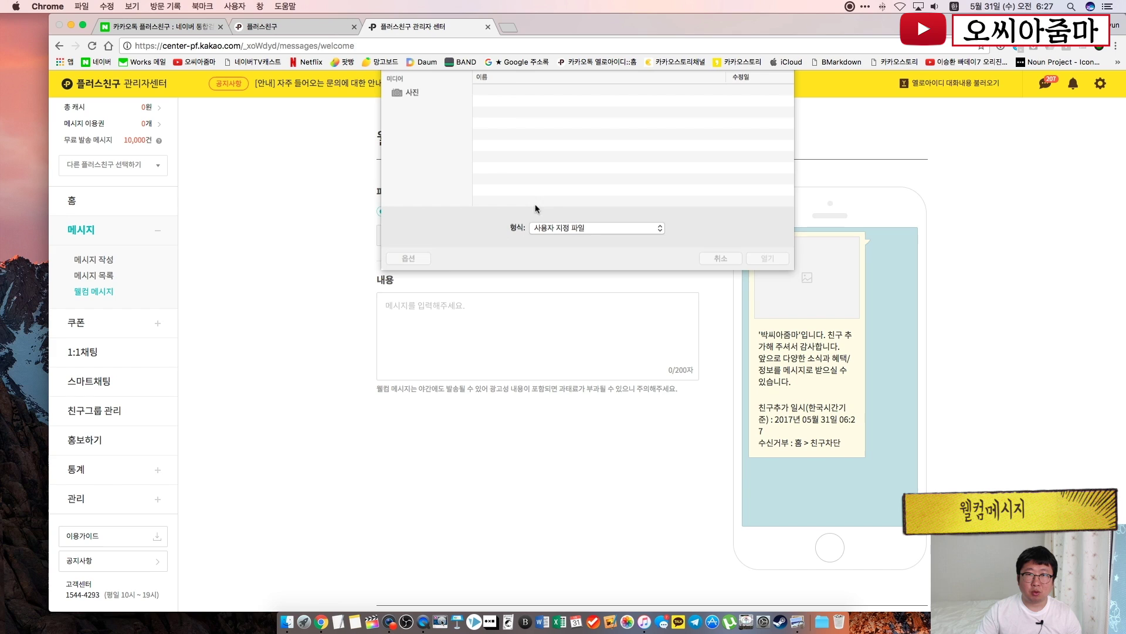
{"action": "double_click", "coordinate": [508, 124]}
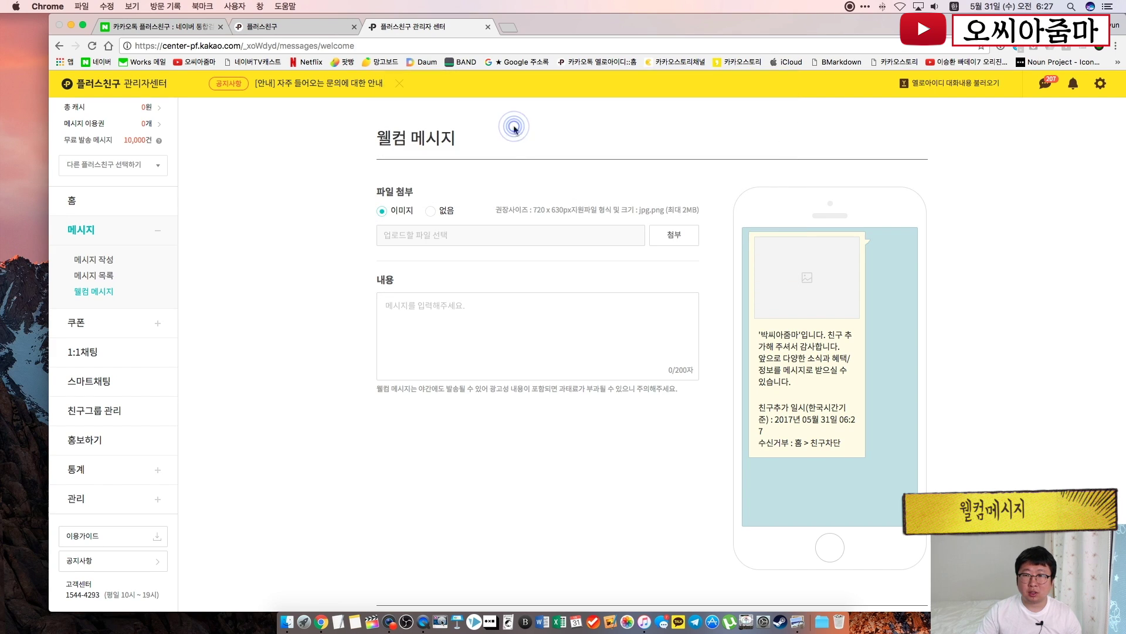
{"action": "left_click", "coordinate": [567, 329]}
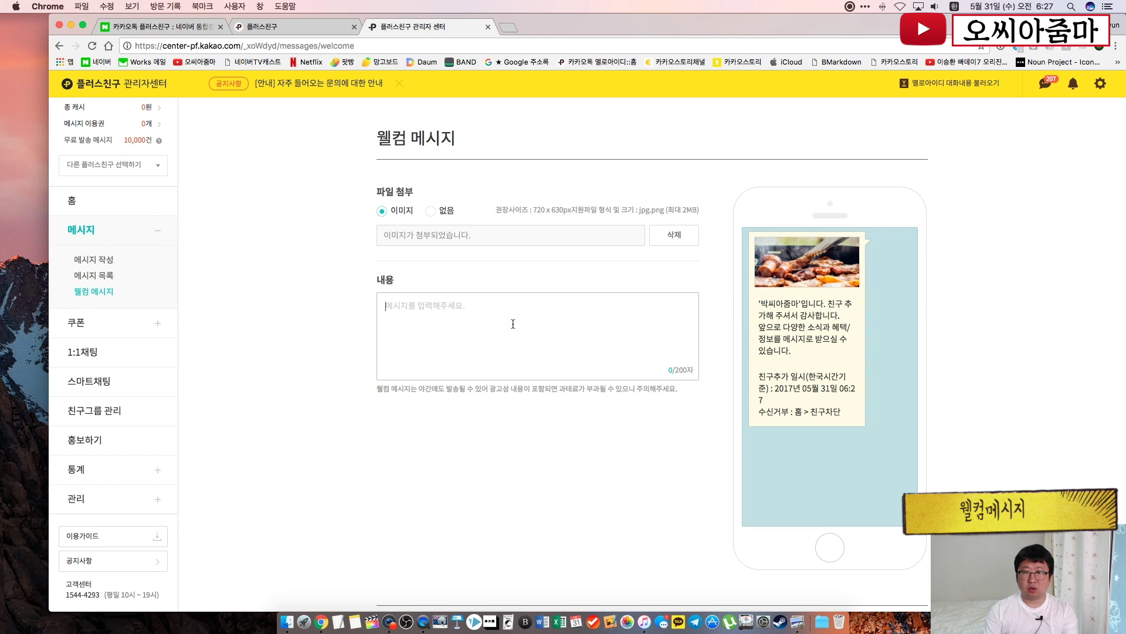
{"action": "type", "text": "박씨아줌"}
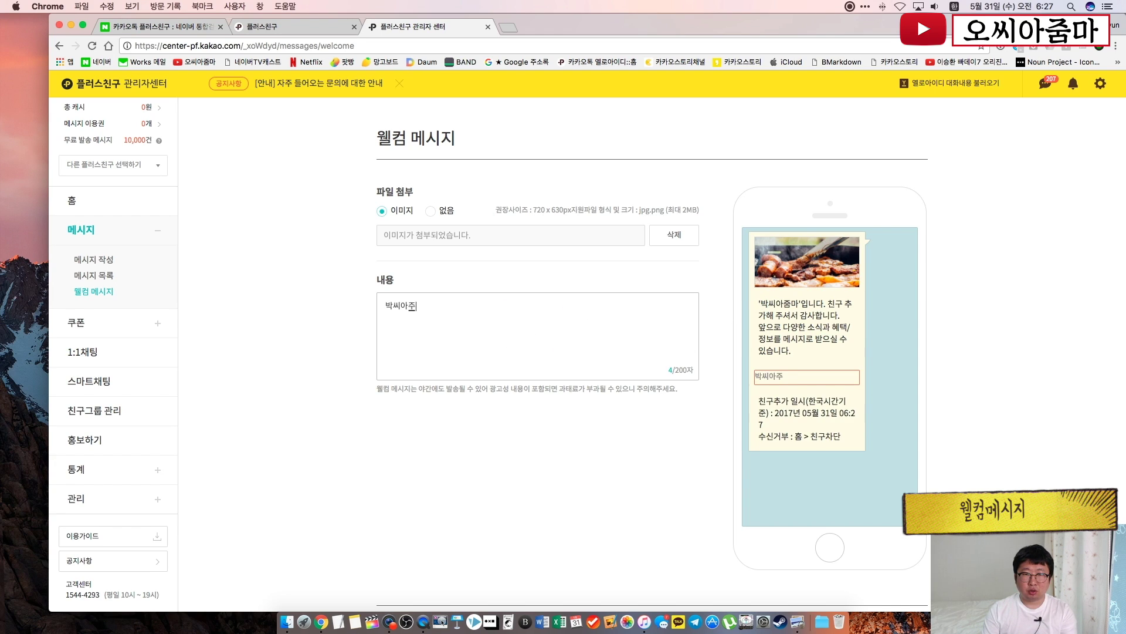
{"action": "type", "text": "만는 친환경 이"}
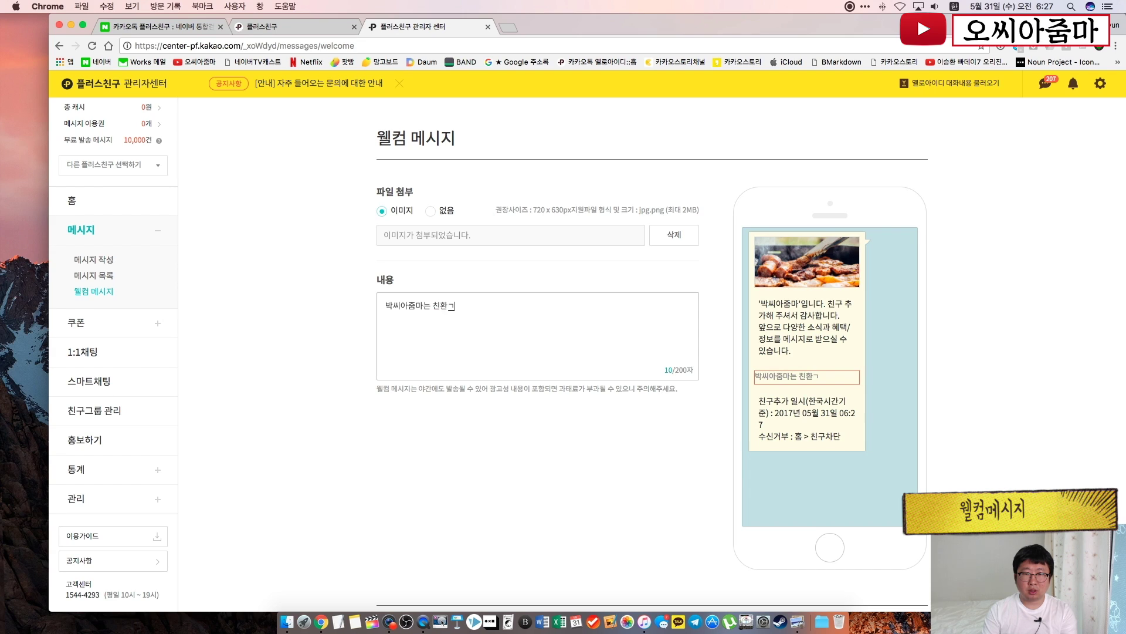
{"action": "key", "text": "BackSpace"}
{"action": "type", "text": "요리재료"}
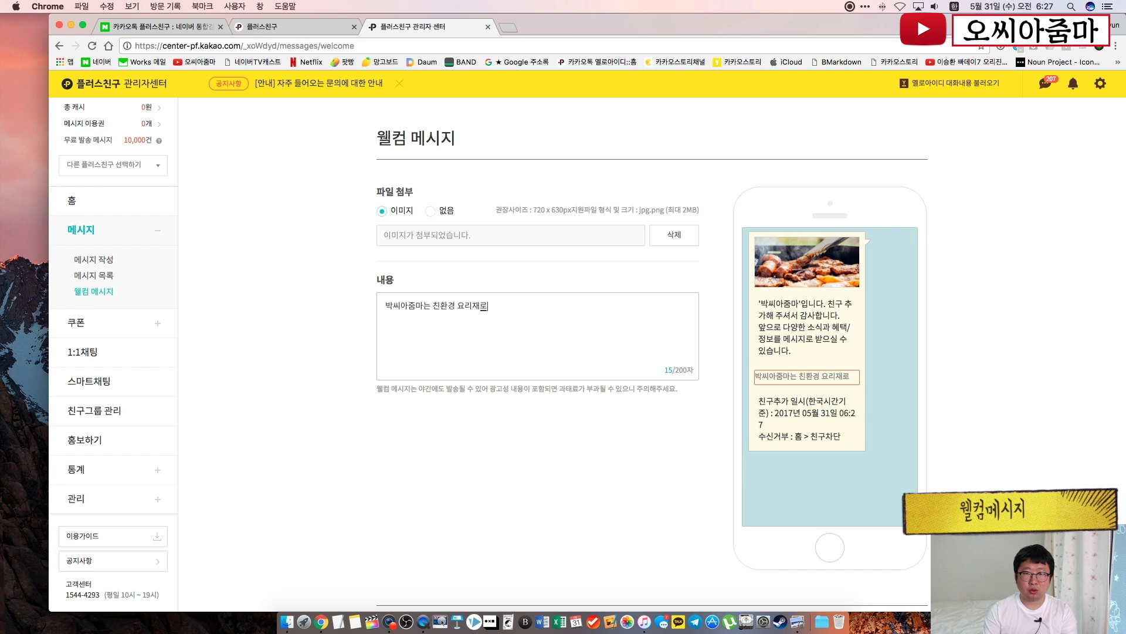
{"action": "type", "text": "를 사용"}
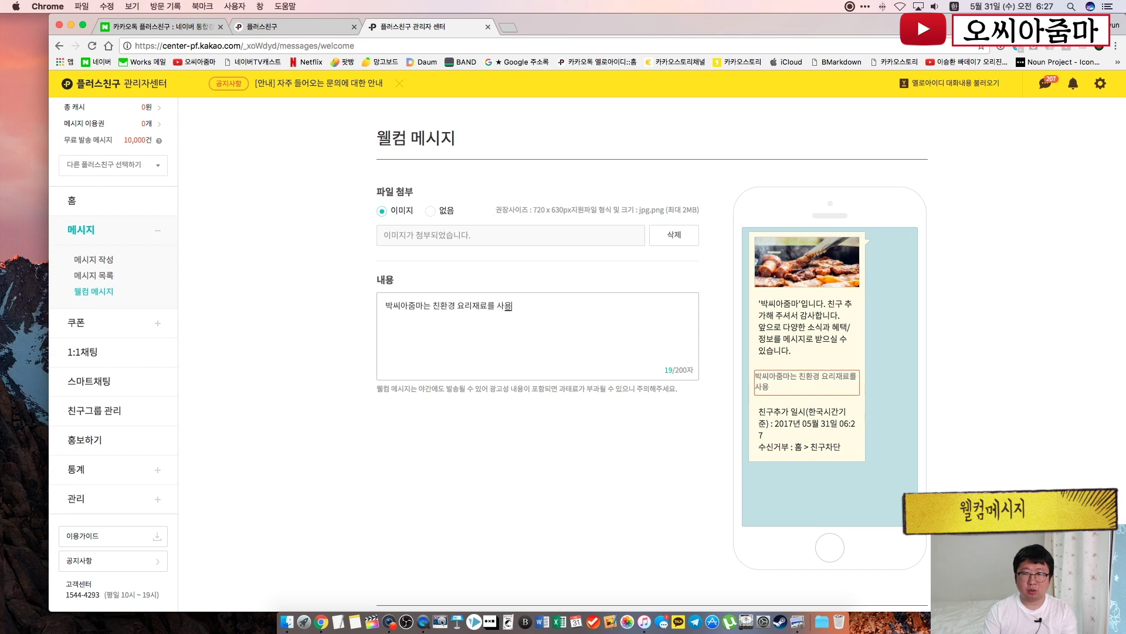
{"action": "type", "text": "합니다!"}
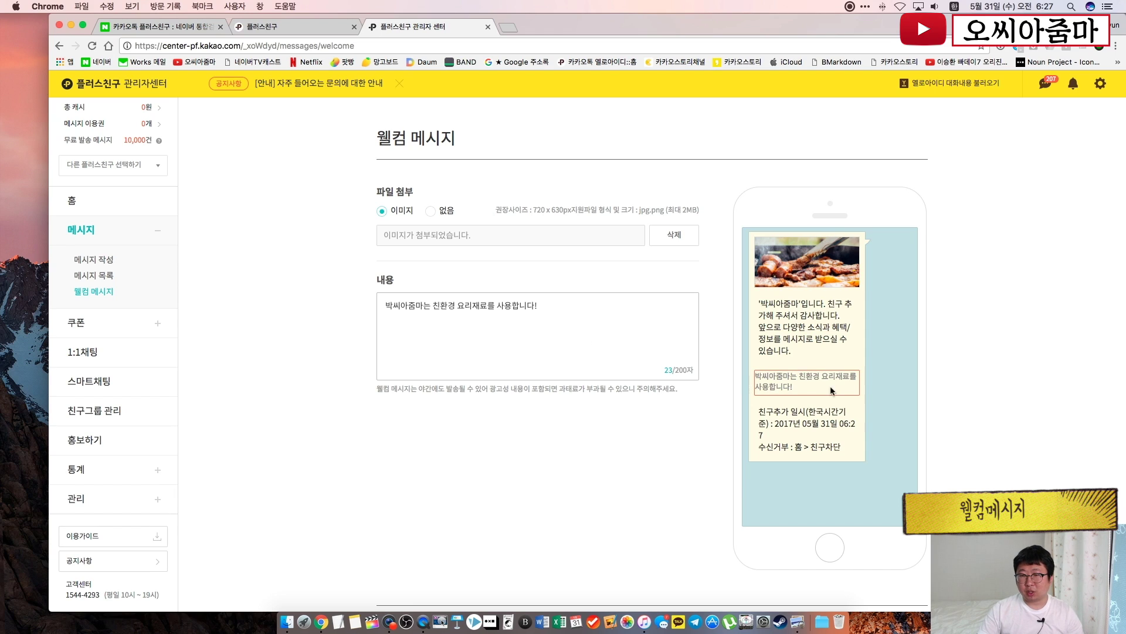
{"action": "left_click", "coordinate": [968, 395]}
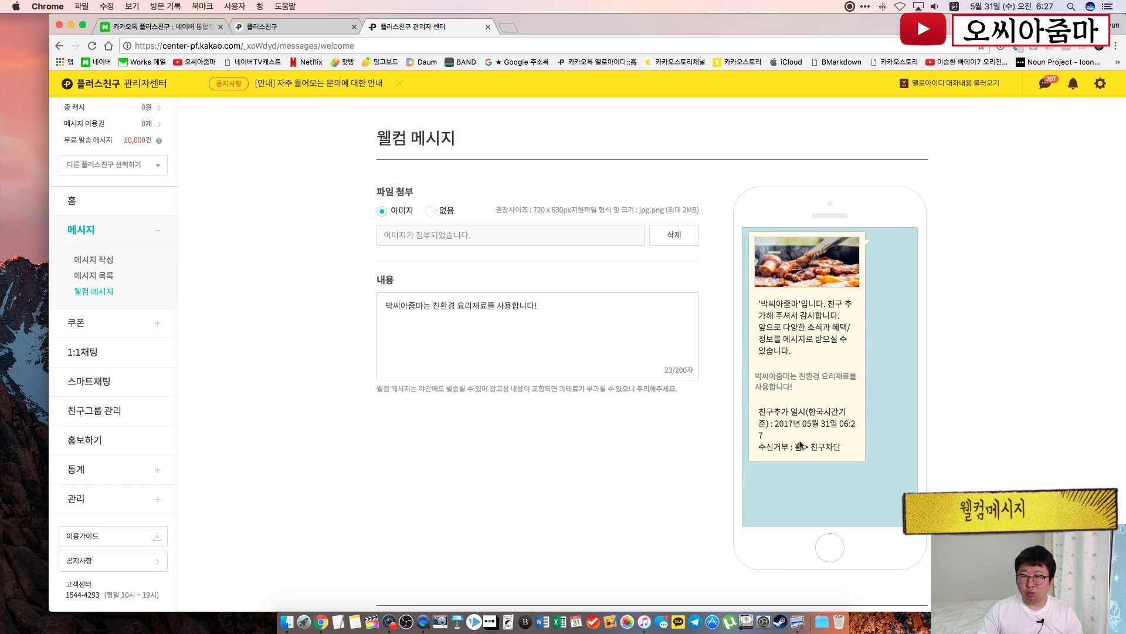
{"action": "left_click_drag", "start_coordinate": [375, 388], "coordinate": [488, 392]}
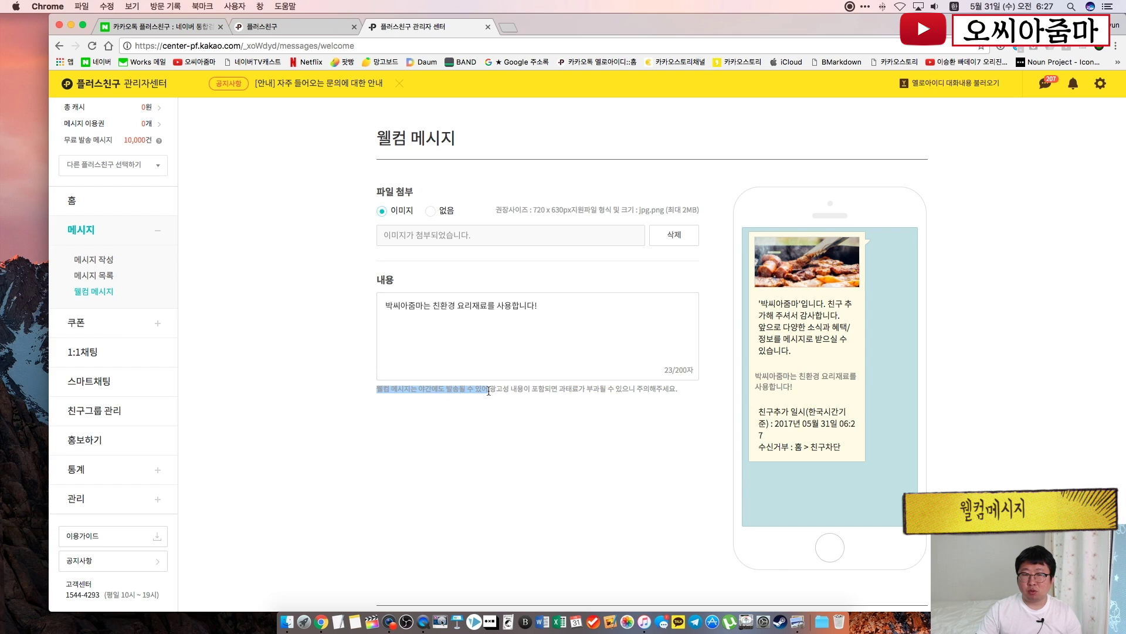
{"action": "left_click", "coordinate": [568, 447]}
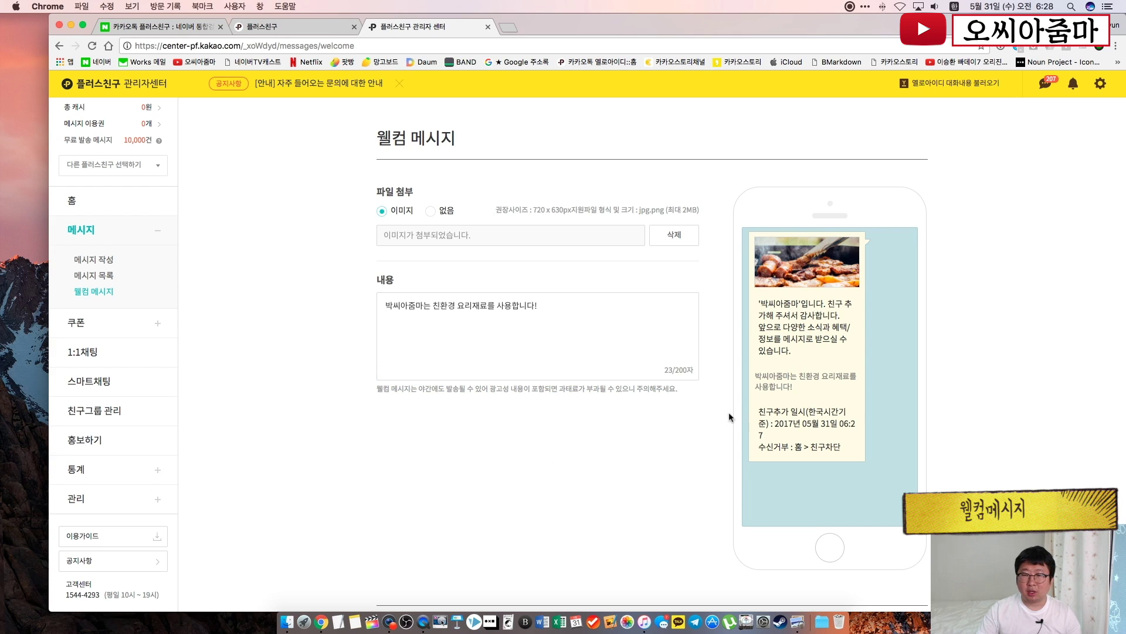
{"action": "left_click_drag", "start_coordinate": [801, 387], "coordinate": [756, 374]}
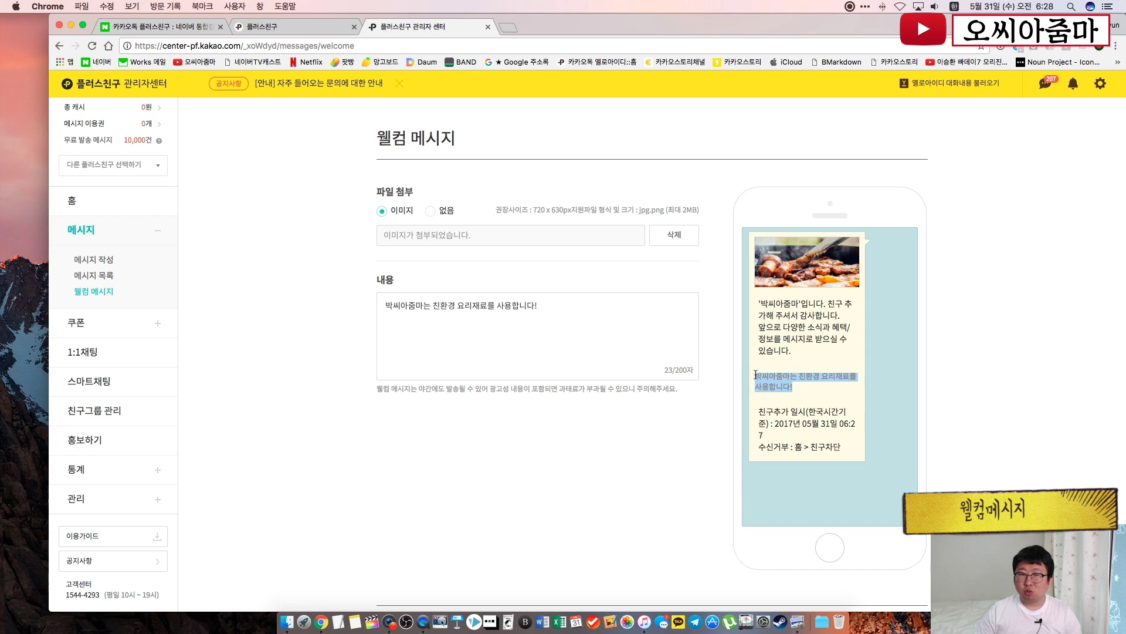
{"action": "left_click", "coordinate": [756, 374]}
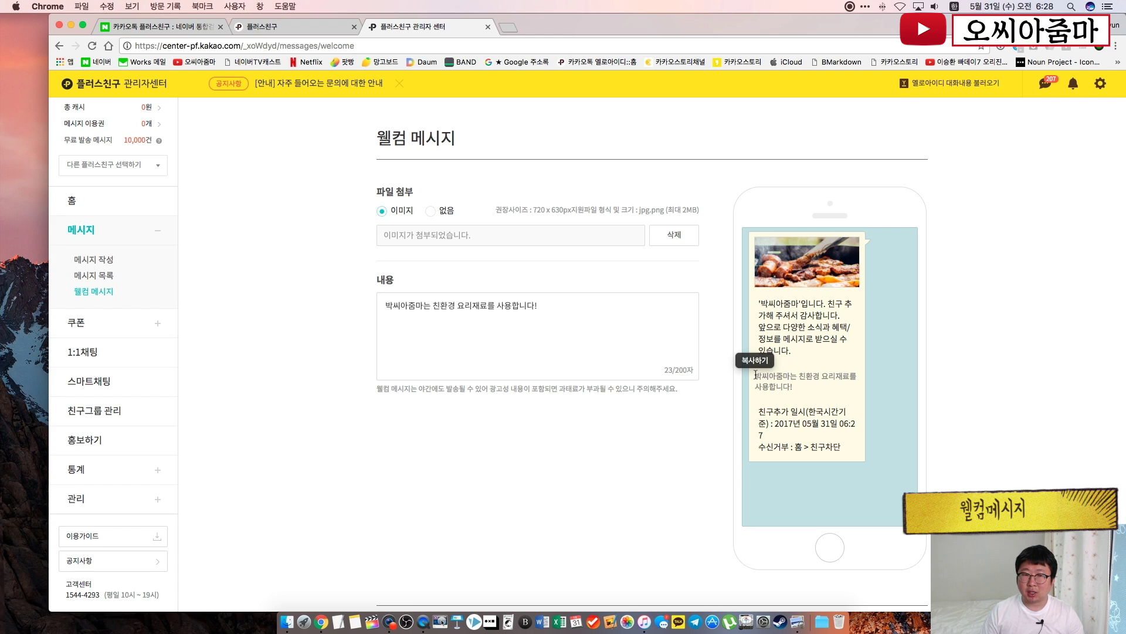
Replace the welcome text with '박씨아줌마에게 지금 바로 상담하세요!!' and save it
{"action": "triple_click", "coordinate": [549, 308]}
{"action": "type", "text": "뱄"}
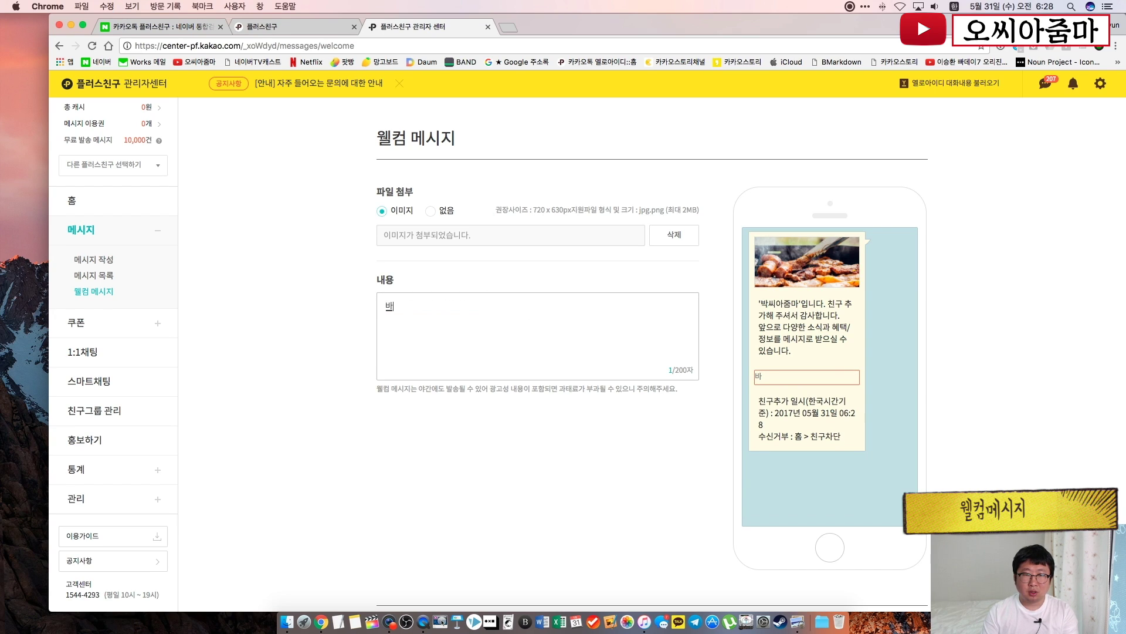
{"action": "type", "text": "ㅣ아줌"}
{"action": "key", "text": "BackSpace"}
{"action": "key", "text": "BackSpace"}
{"action": "key", "text": "BackSpace"}
{"action": "key", "text": "BackSpace"}
{"action": "key", "text": "BackSpace"}
{"action": "key", "text": "BackSpace"}
{"action": "type", "text": "ㅂㅏㄱ씨아줌마에게"}
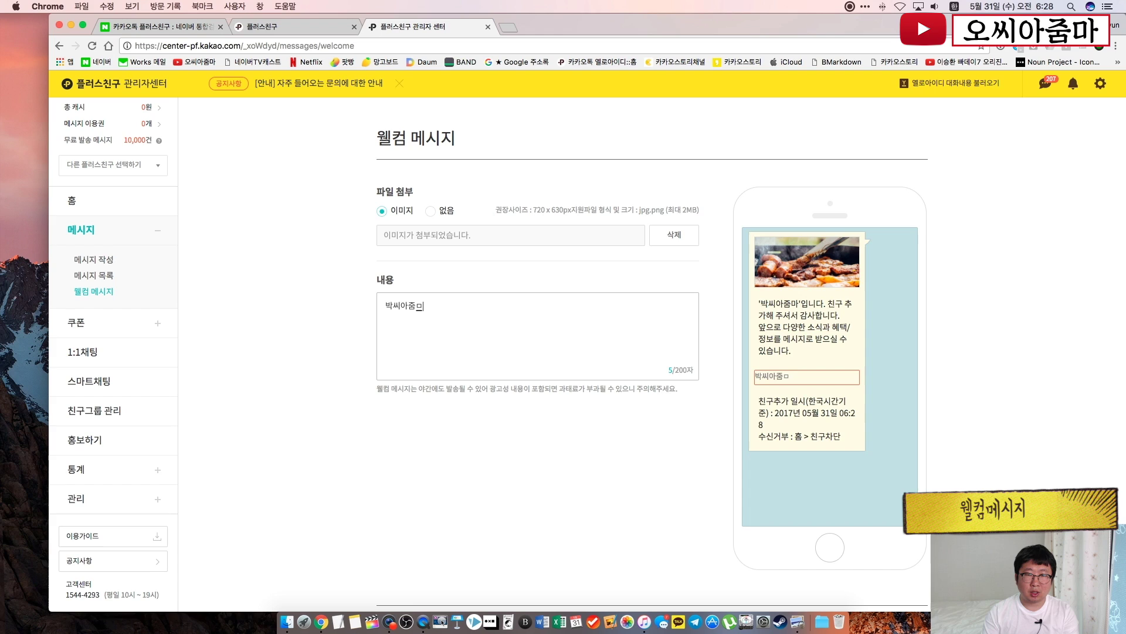
{"action": "type", "text": " 직"}
{"action": "type", "text": "로 상담하세요!"}
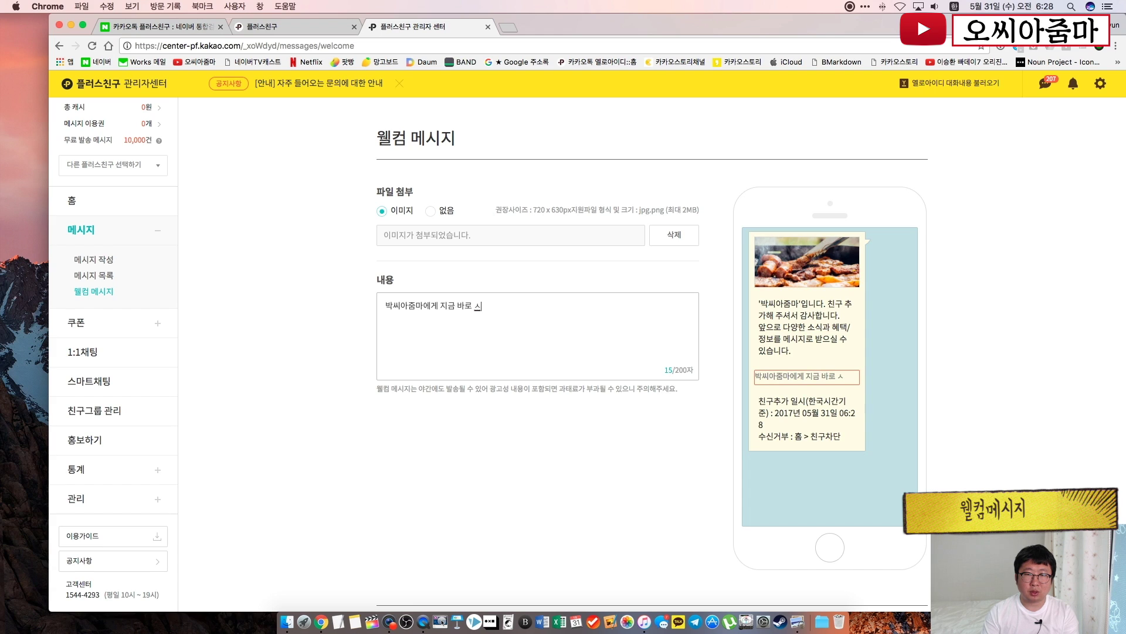
{"action": "type", "text": "!"}
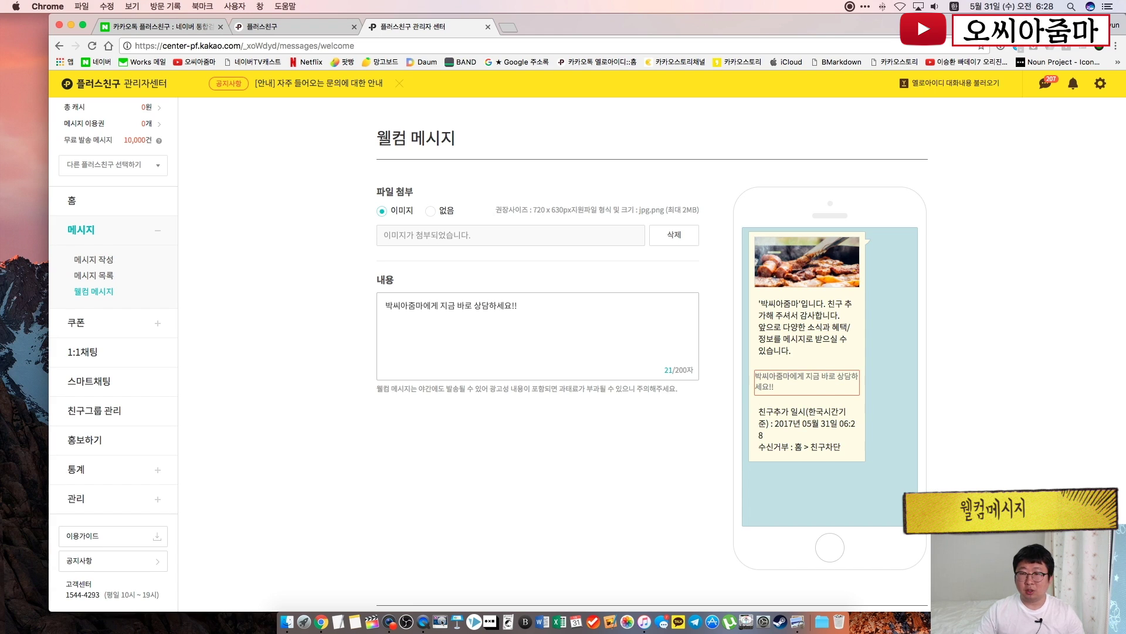
{"action": "left_click", "coordinate": [470, 465]}
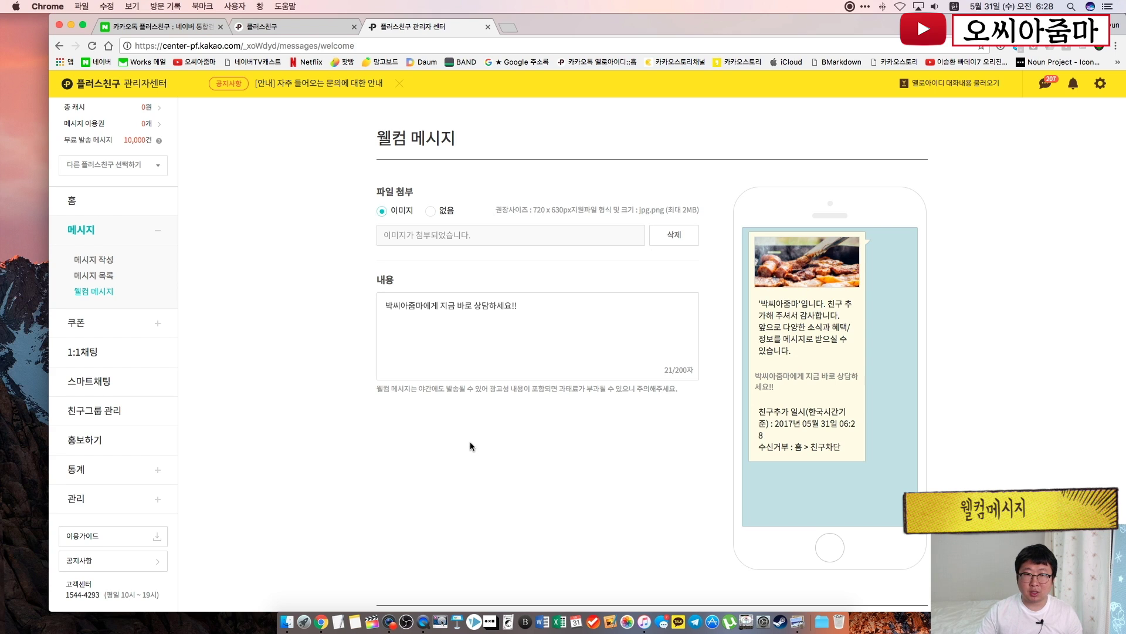
{"action": "left_click", "coordinate": [529, 306]}
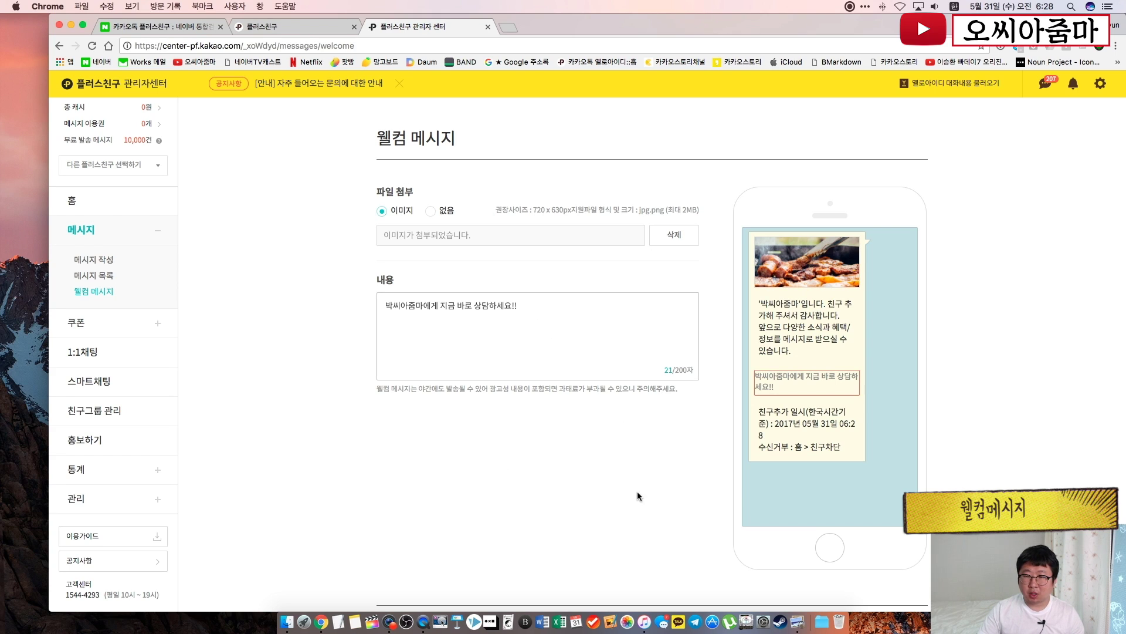
{"action": "scroll", "coordinate": [637, 496], "scroll_direction": "down", "scroll_amount": 2}
{"action": "left_click", "coordinate": [889, 578]}
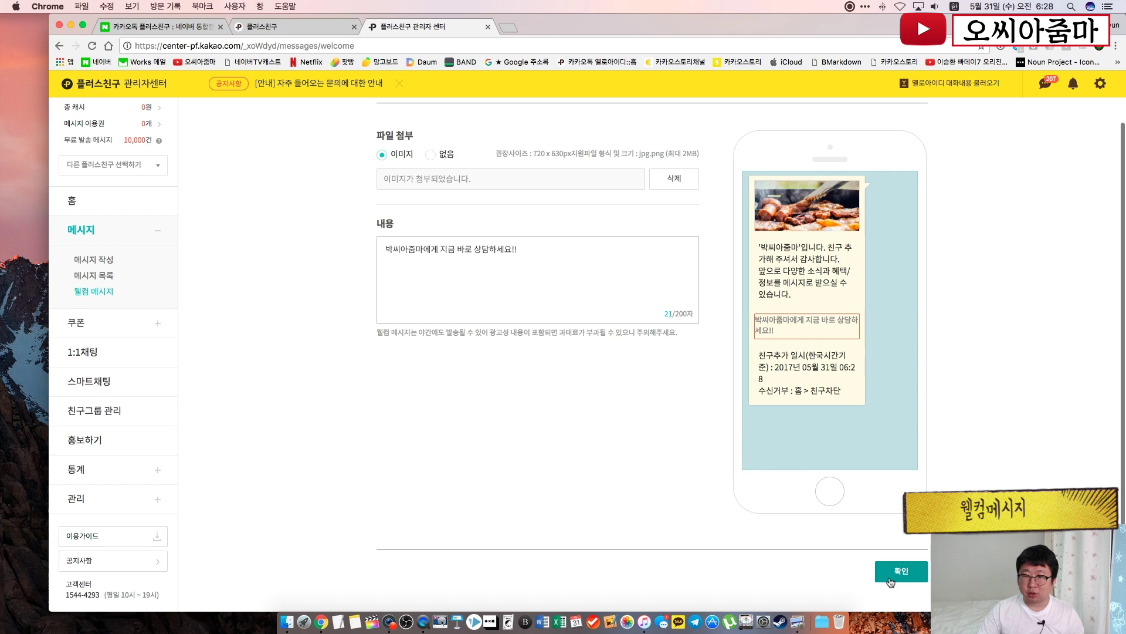
In the new coupon form, set 공유하기 버튼 to 있음 and 노출 설정 to 노출
{"action": "left_click", "coordinate": [593, 352]}
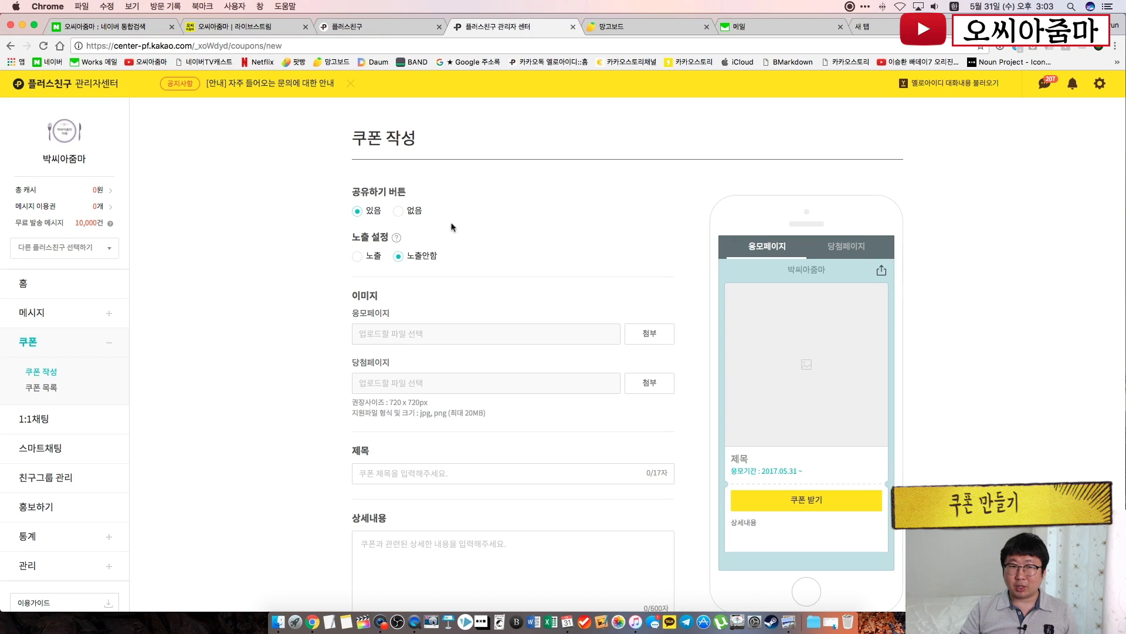
{"action": "left_click", "coordinate": [397, 211]}
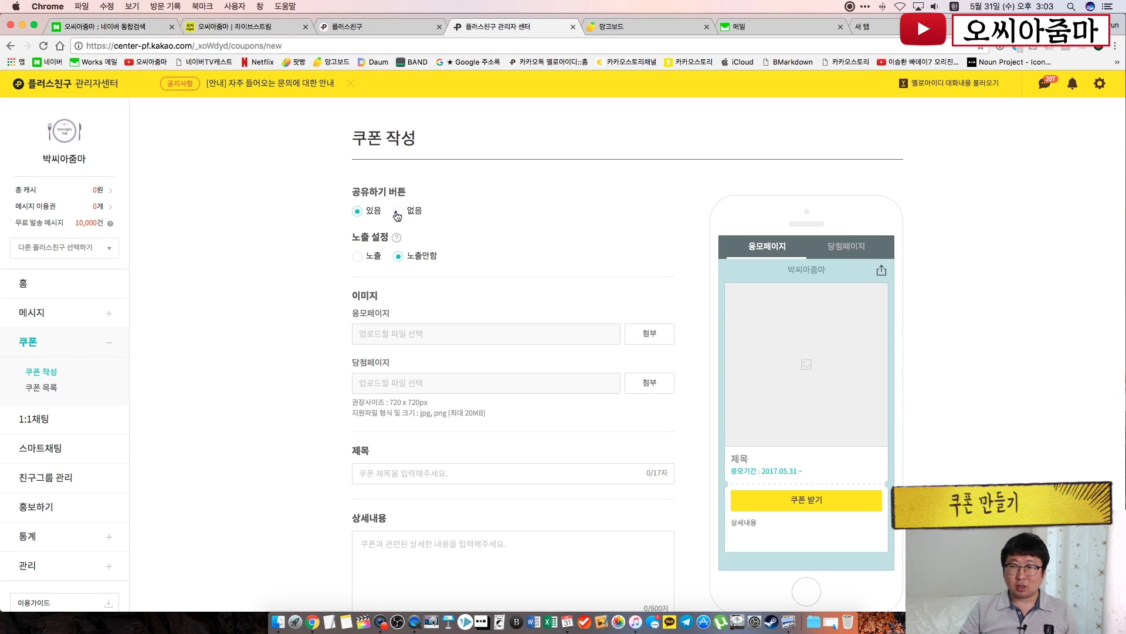
{"action": "left_click", "coordinate": [358, 212]}
{"action": "left_click", "coordinate": [400, 211]}
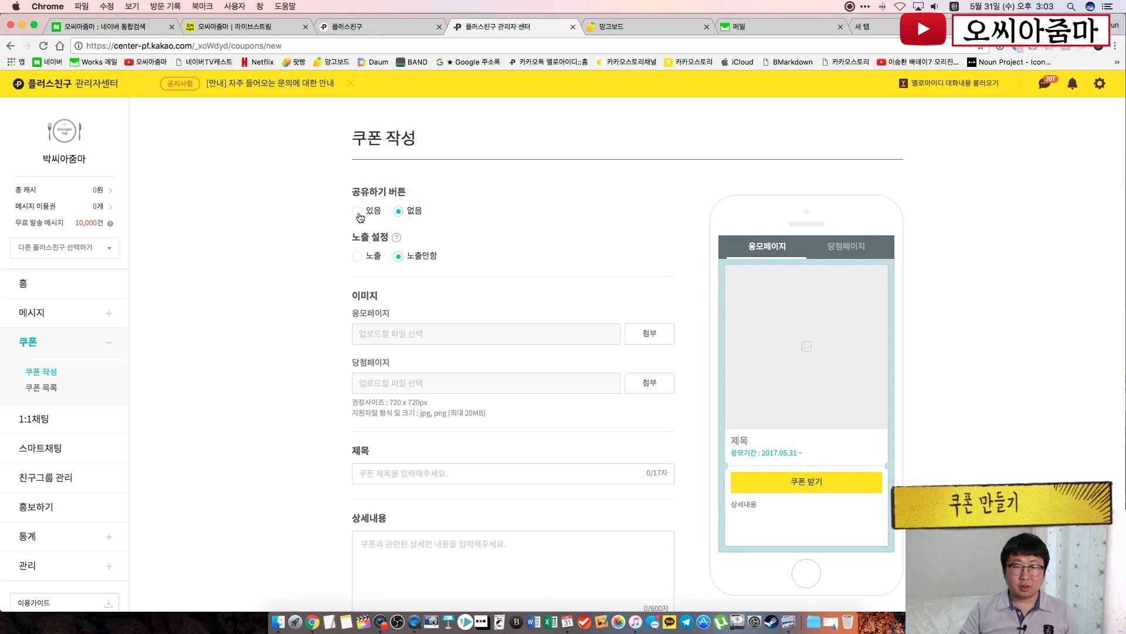
{"action": "left_click", "coordinate": [359, 213]}
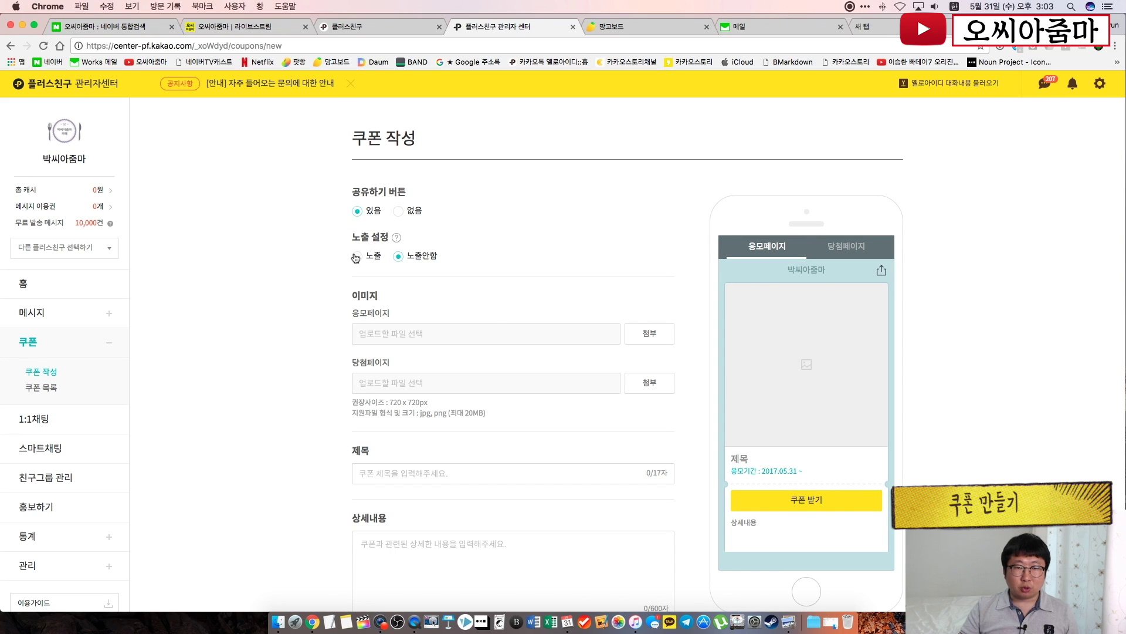
{"action": "mouse_move", "coordinate": [397, 240]}
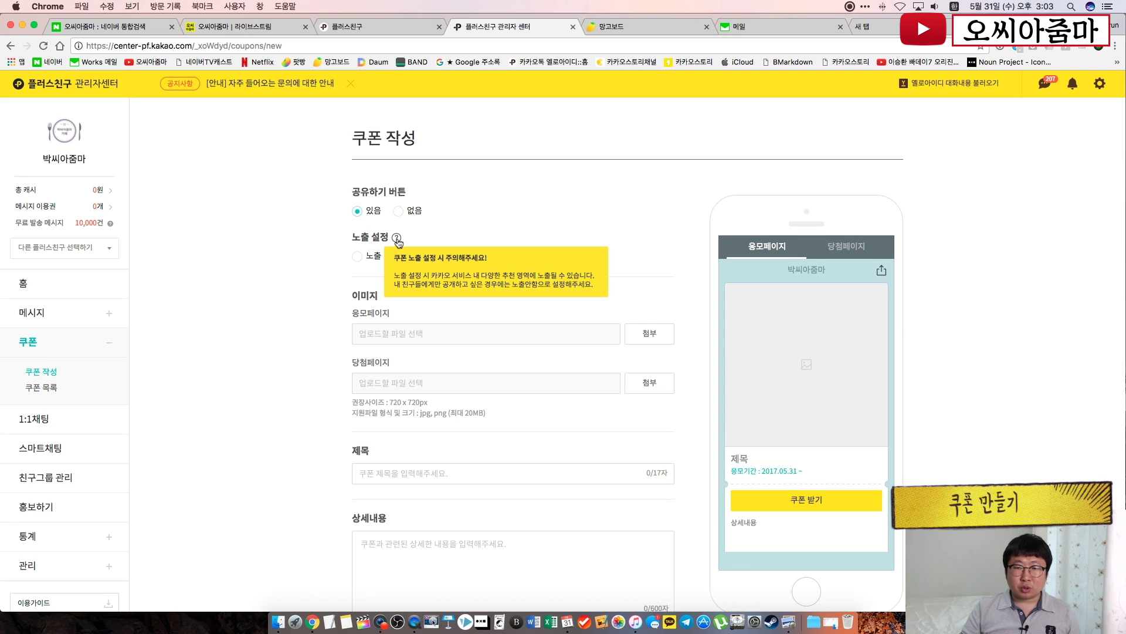
{"action": "left_click", "coordinate": [357, 257]}
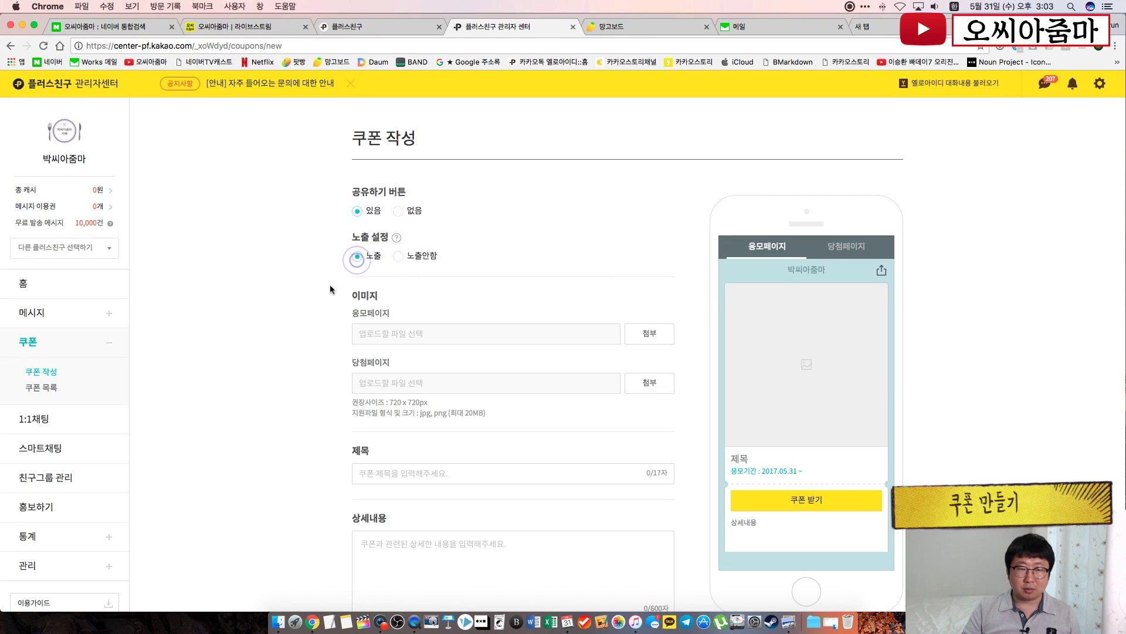
{"action": "scroll", "coordinate": [330, 289], "scroll_direction": "down", "scroll_amount": 5}
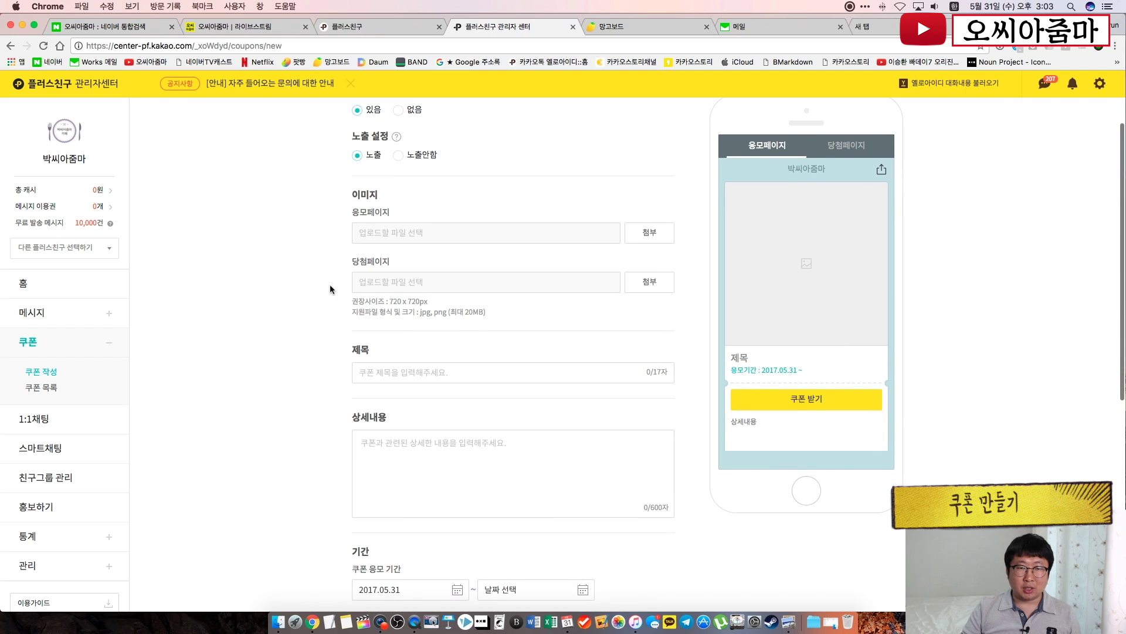
Attach 3.jpg to the entry page and 4.jpg to the winning page, checking both previews
{"action": "left_click", "coordinate": [642, 233]}
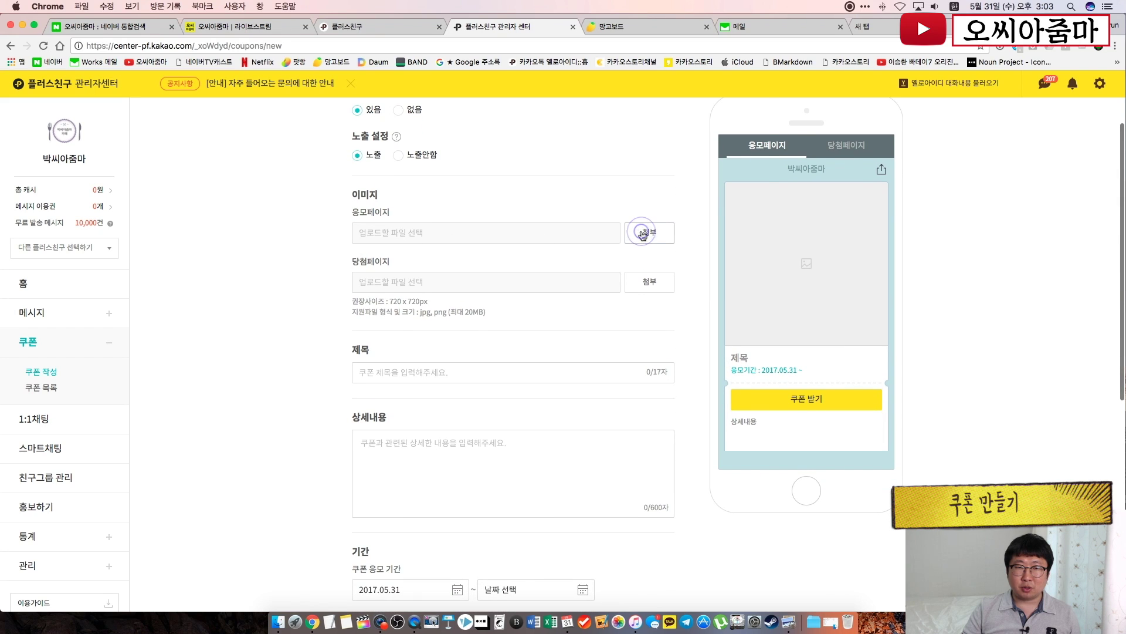
{"action": "double_click", "coordinate": [508, 124]}
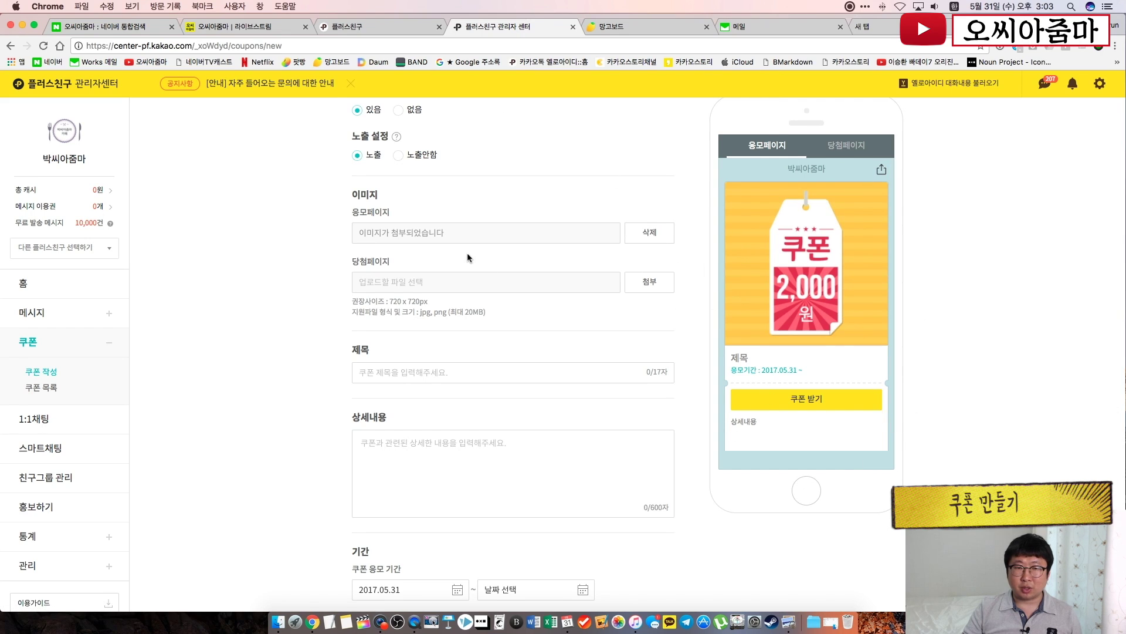
{"action": "left_click", "coordinate": [846, 145]}
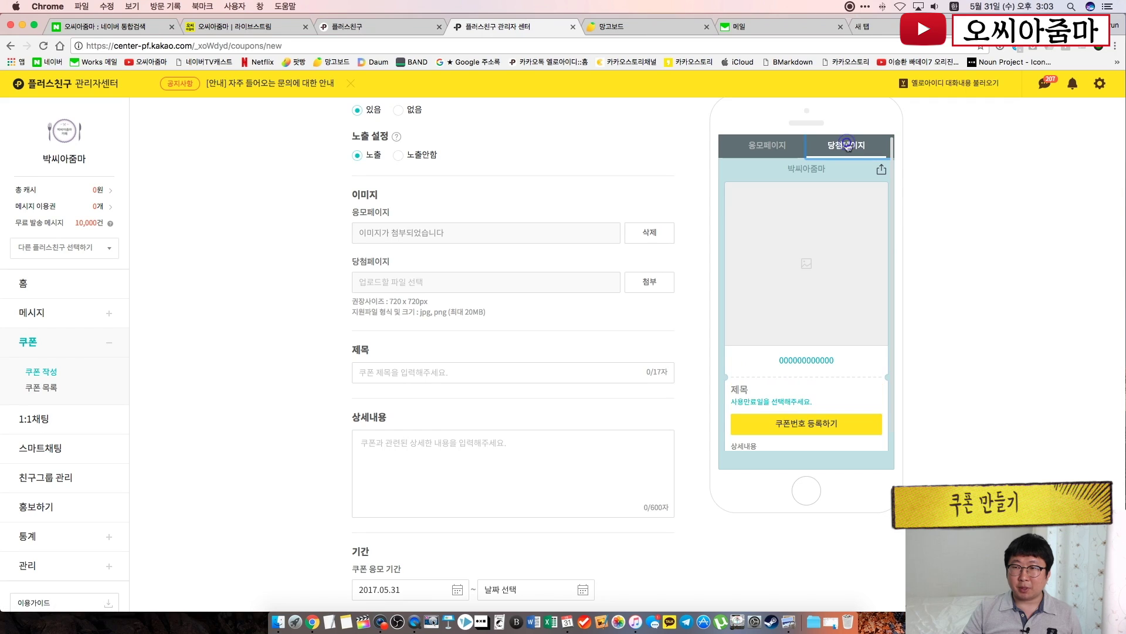
{"action": "left_click", "coordinate": [649, 282]}
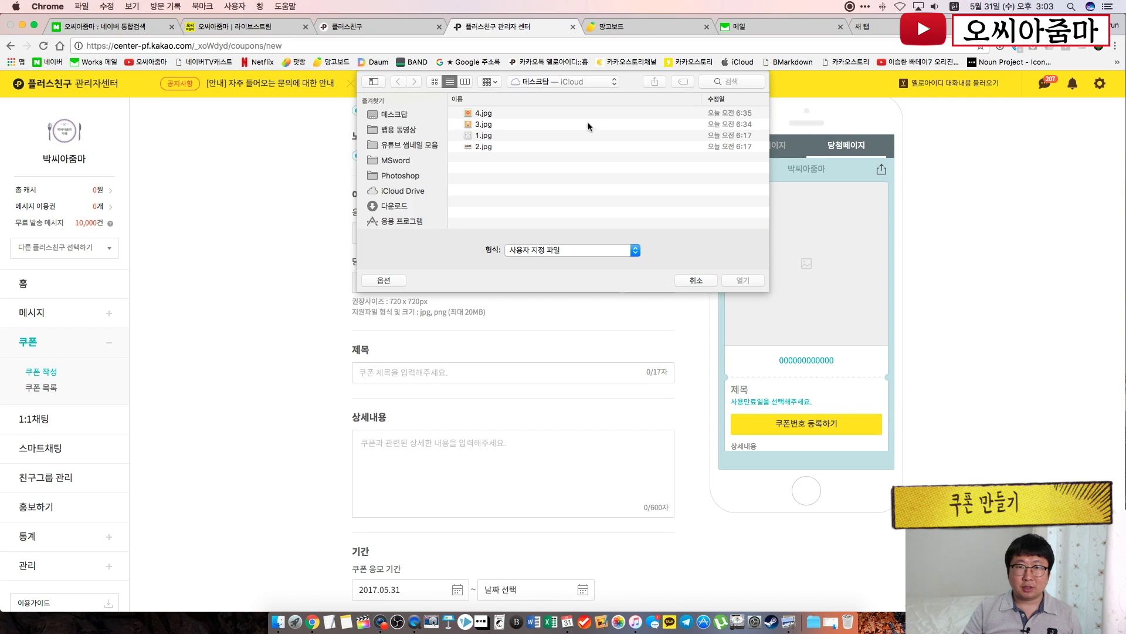
{"action": "double_click", "coordinate": [486, 113]}
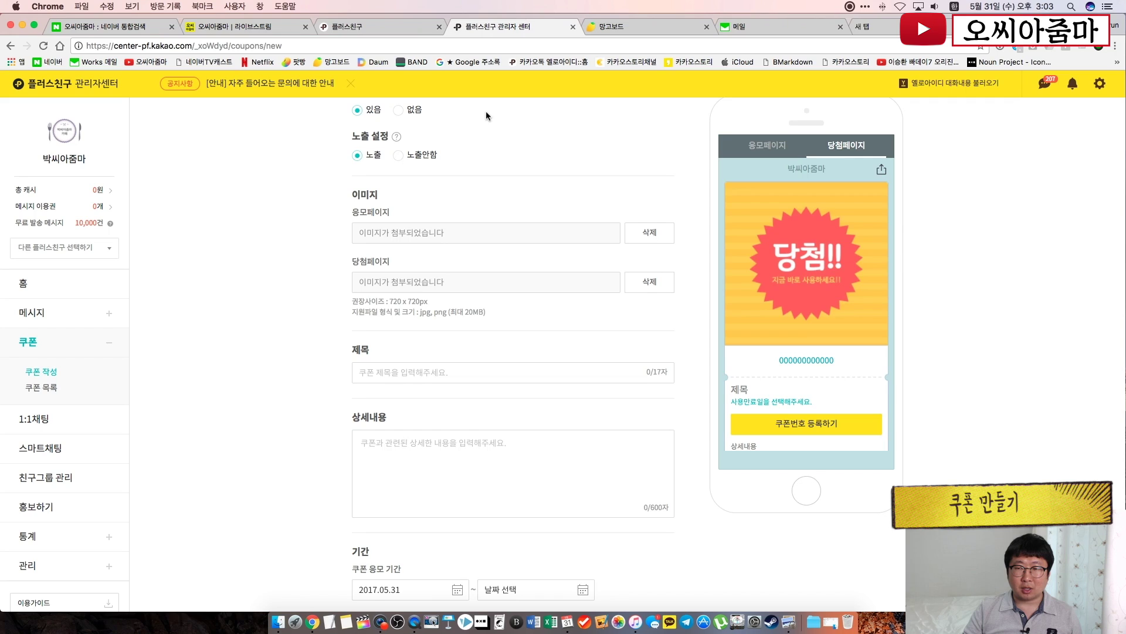
{"action": "left_click", "coordinate": [757, 154]}
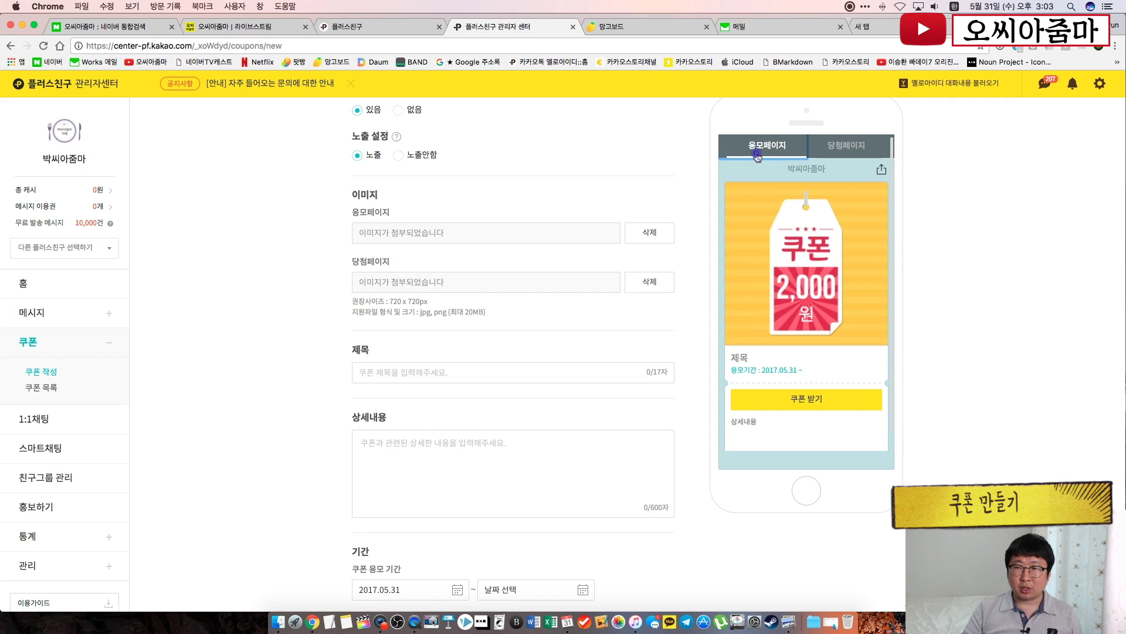
{"action": "left_click", "coordinate": [838, 154]}
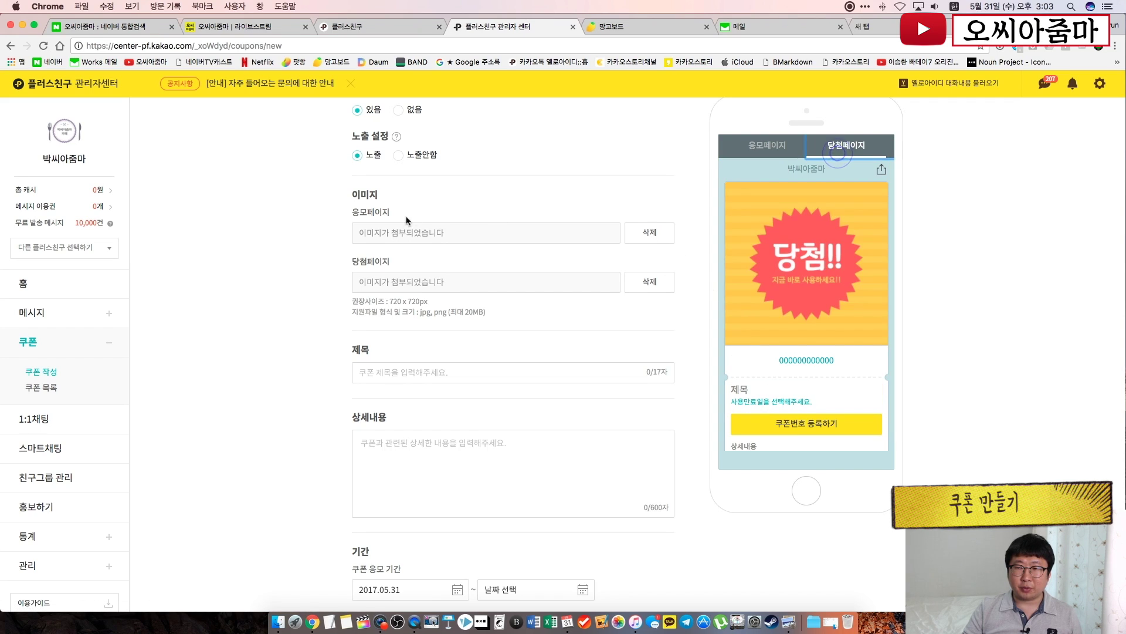
Title the coupon '첫 방문 감사 쿠폰!!'
{"action": "scroll", "coordinate": [317, 238], "scroll_direction": "down", "scroll_amount": 3}
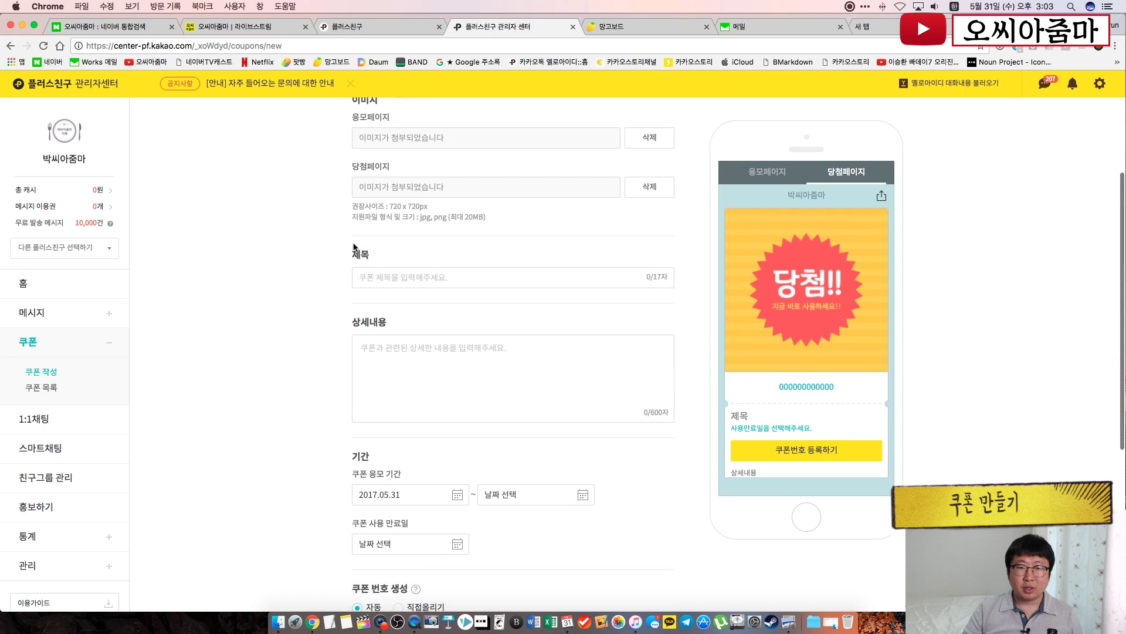
{"action": "left_click", "coordinate": [392, 277]}
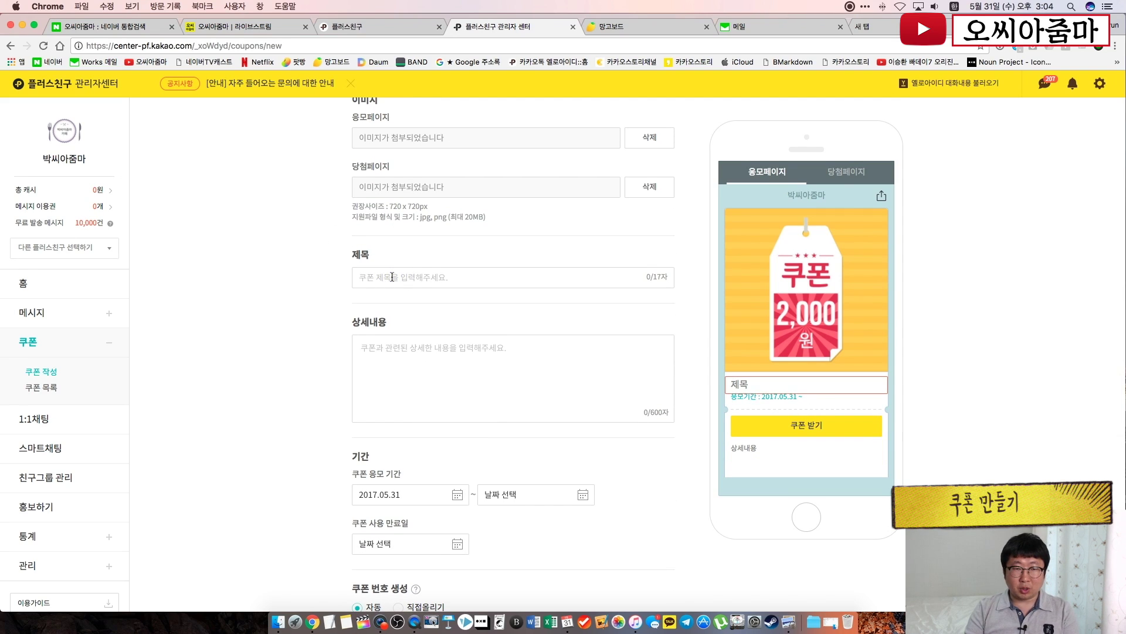
{"action": "type", "text": "첫"}
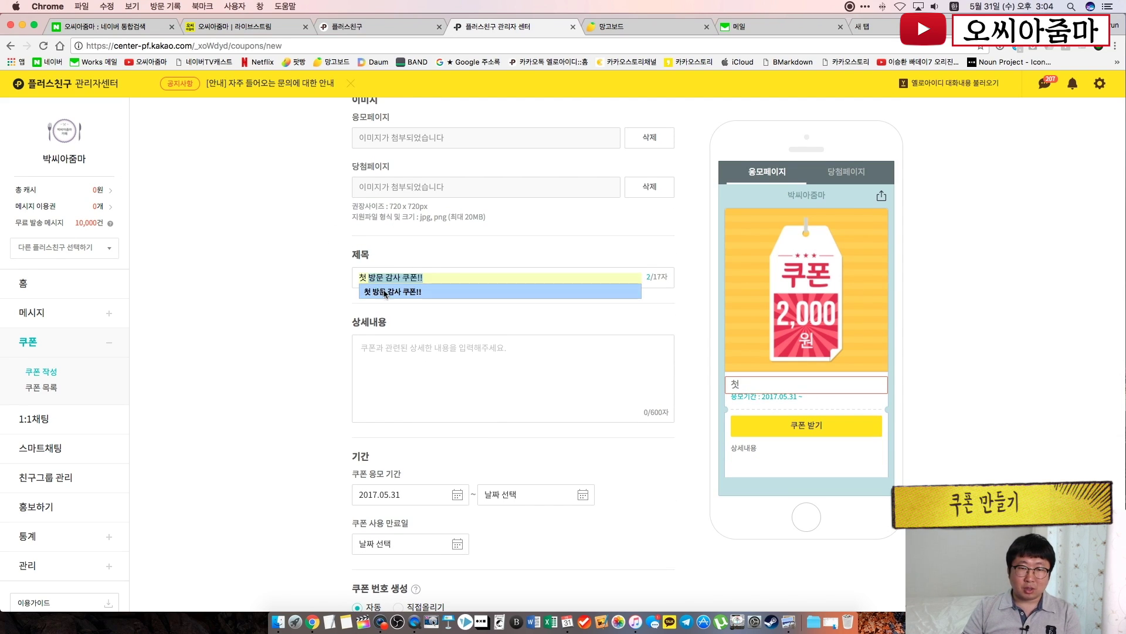
{"action": "left_click", "coordinate": [385, 291]}
Write a two-line description thanking for the first café visit and asking to use it at the desk
{"action": "left_click", "coordinate": [417, 368]}
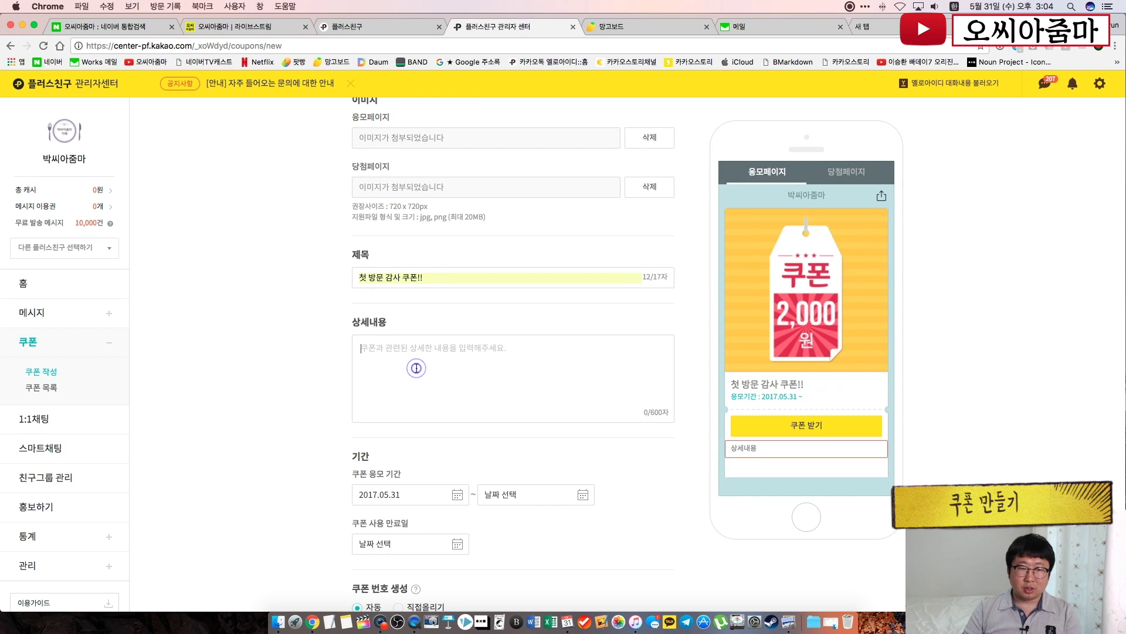
{"action": "type", "text": "고객"}
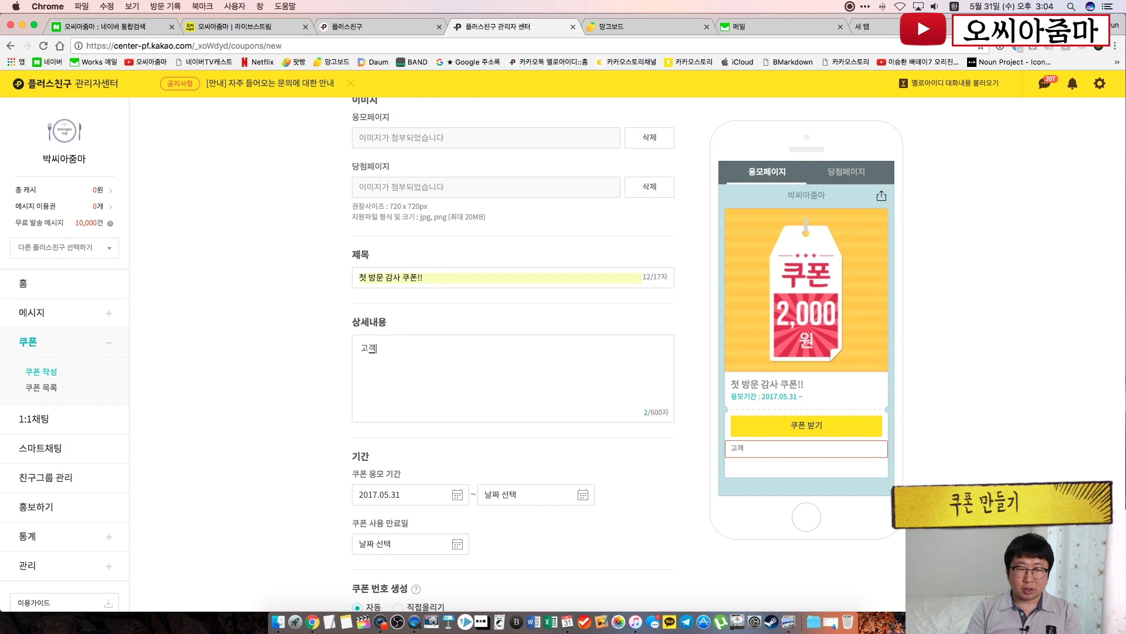
{"action": "type", "text": "님, 박씨"}
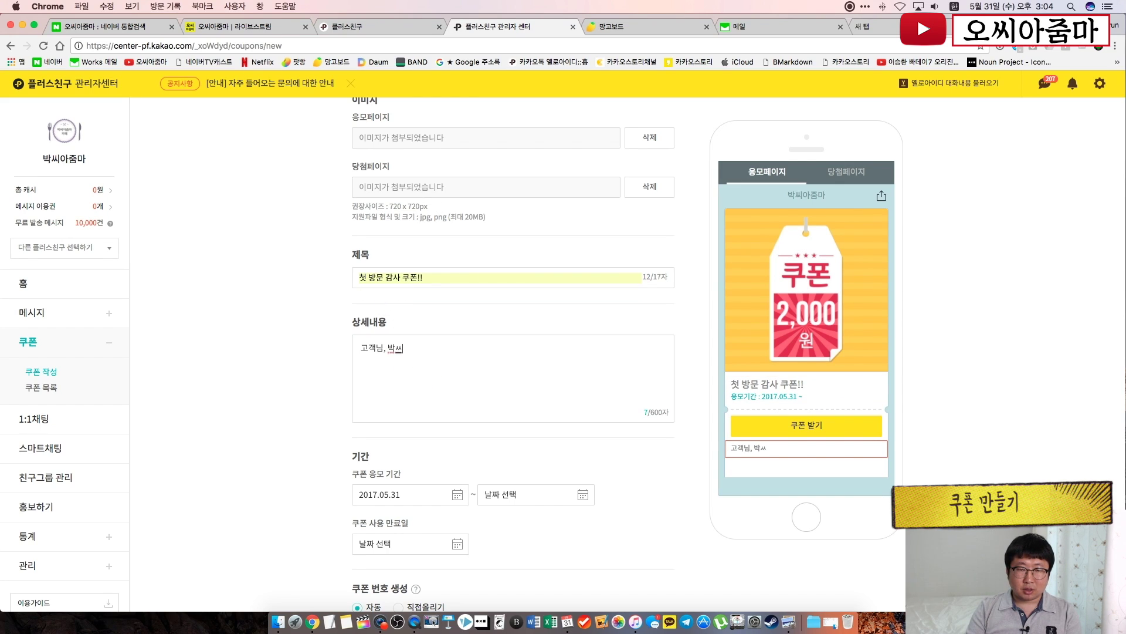
{"action": "type", "text": "아줌마 카페"}
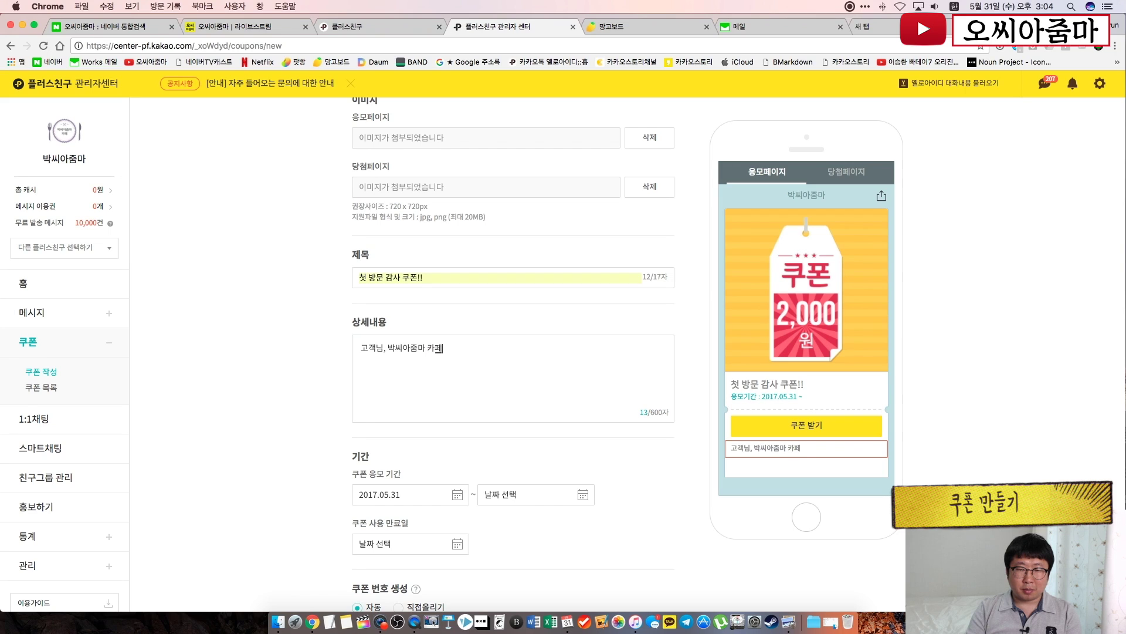
{"action": "type", "text": "에 첫 방문"}
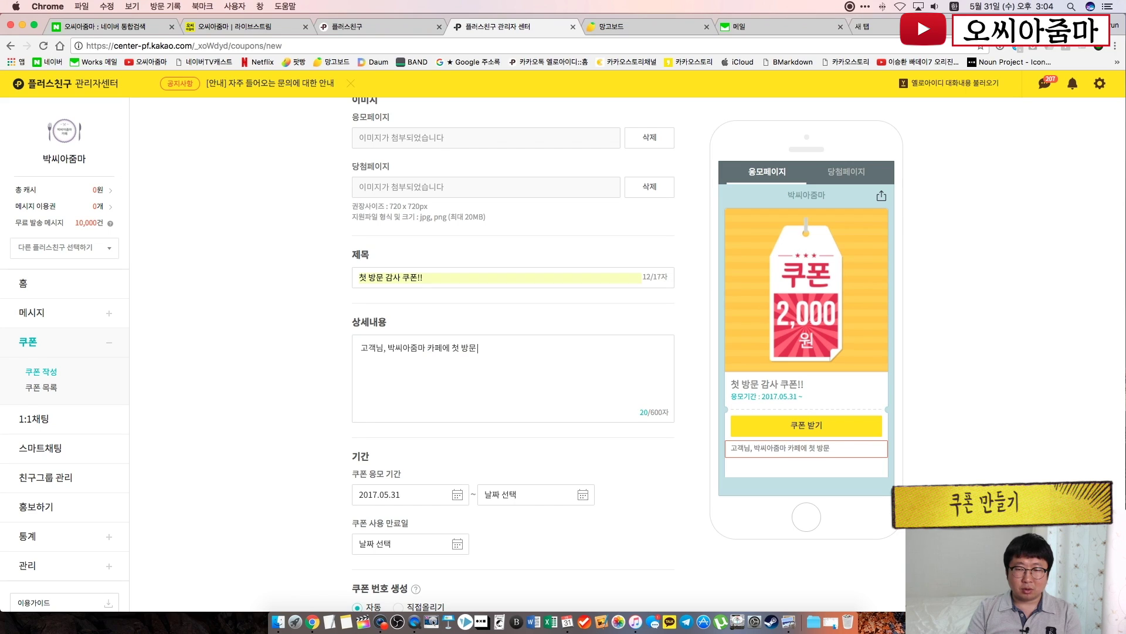
{"action": "type", "text": " 너무 감스사합니다."}
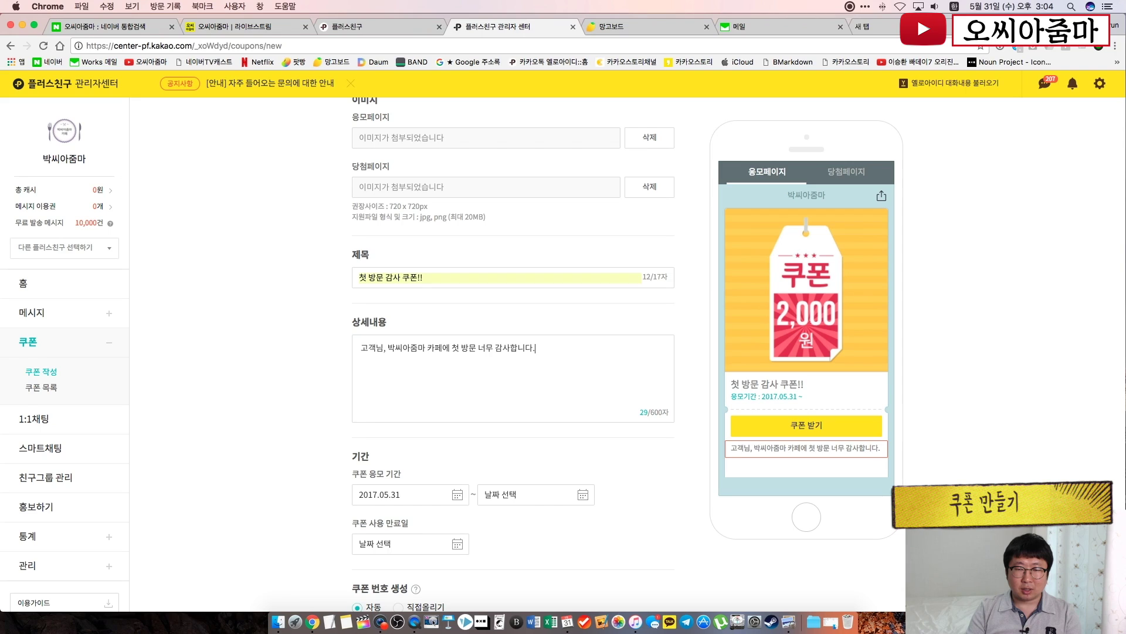
{"action": "key", "text": "Return"}
{"action": "key", "text": "Return"}
{"action": "type", "text": "이 쿠폰"}
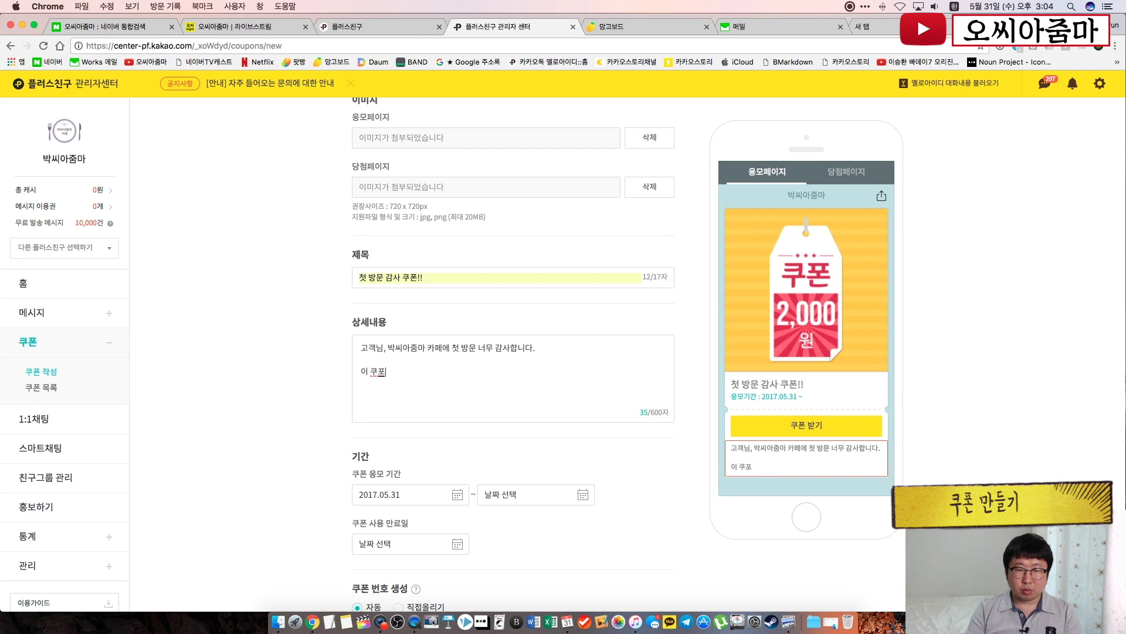
{"action": "type", "text": "을"}
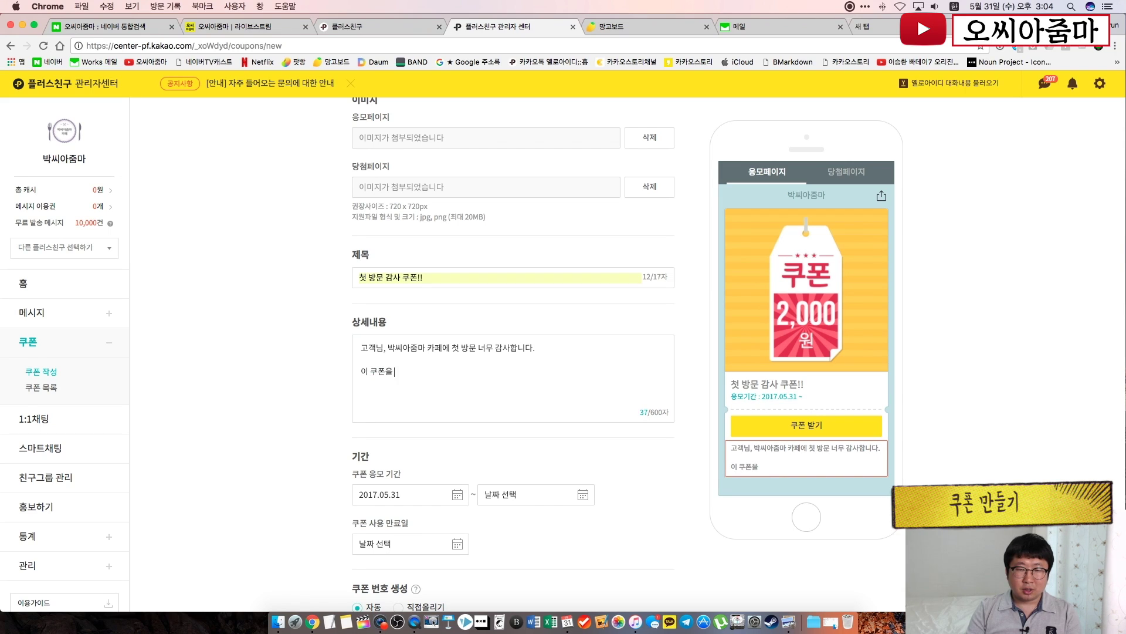
{"action": "type", "text": " 받으시고,"}
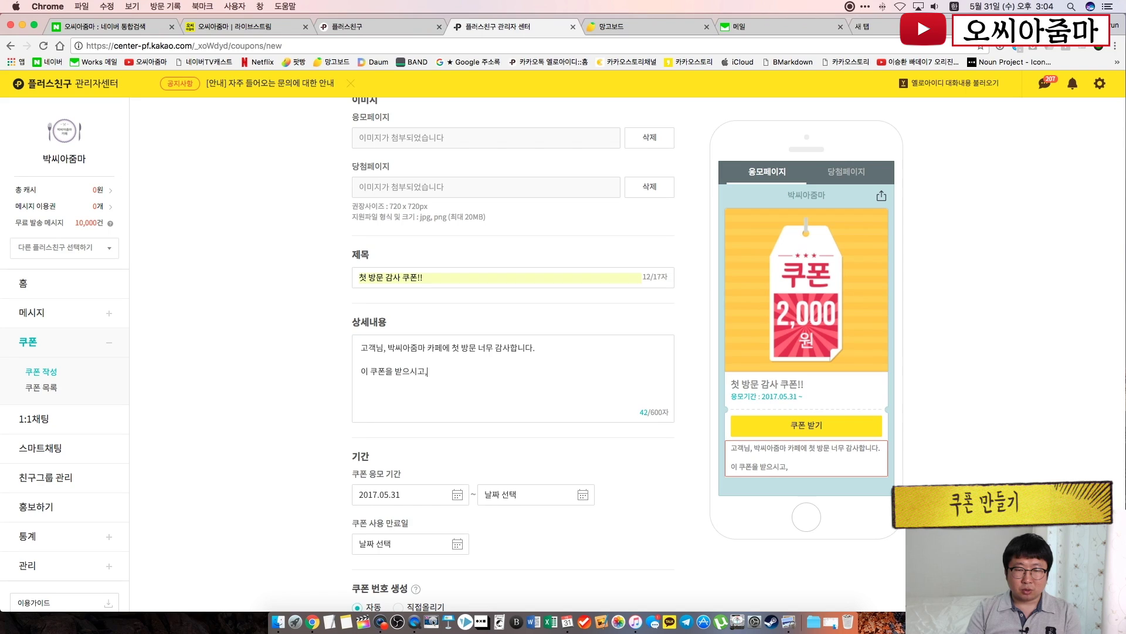
{"action": "type", "text": " 데스"}
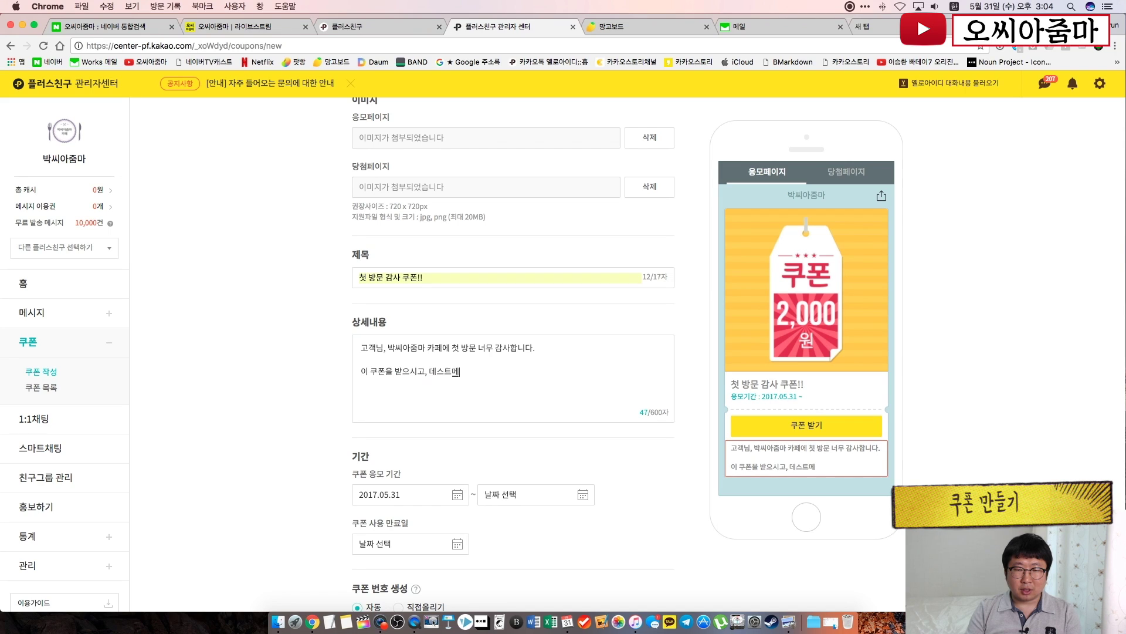
{"action": "type", "text": "크에서 사용해 주 ㅅ"}
{"action": "key", "text": "BackSpace"}
{"action": "key", "text": "BackSpace"}
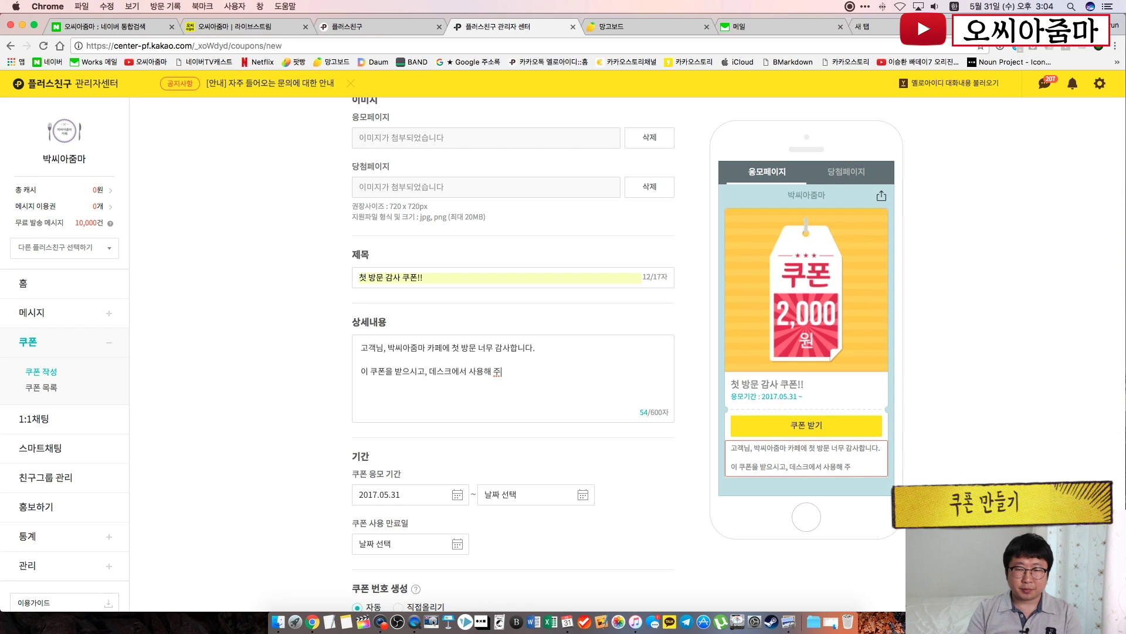
{"action": "type", "text": "세요!!"}
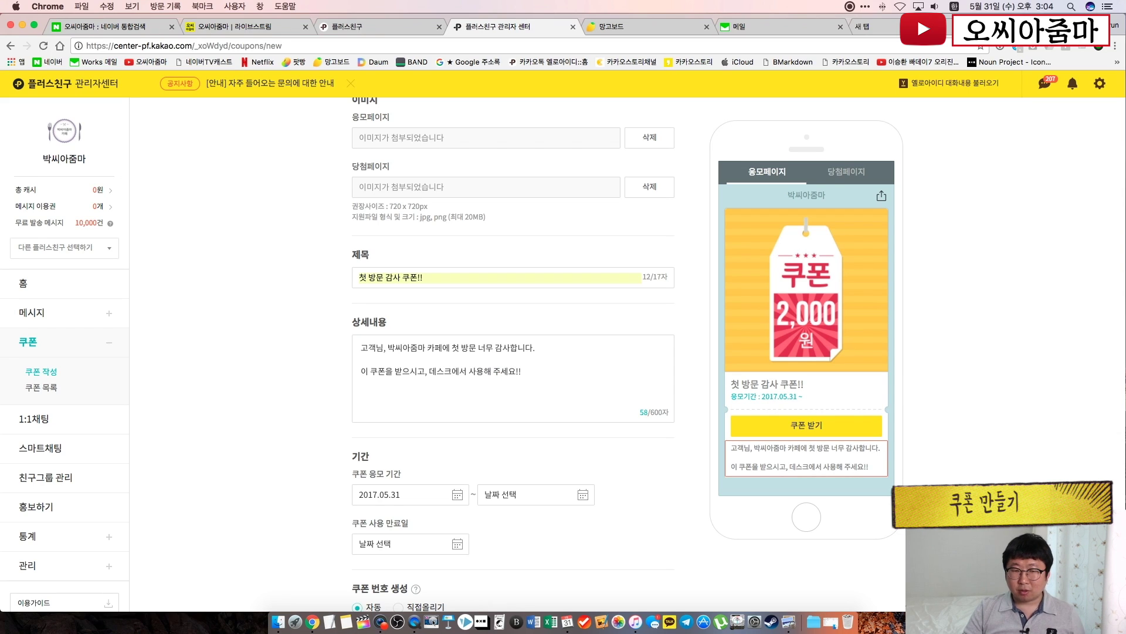
{"action": "left_click", "coordinate": [265, 405]}
{"action": "scroll", "coordinate": [265, 406], "scroll_direction": "down", "scroll_amount": 5}
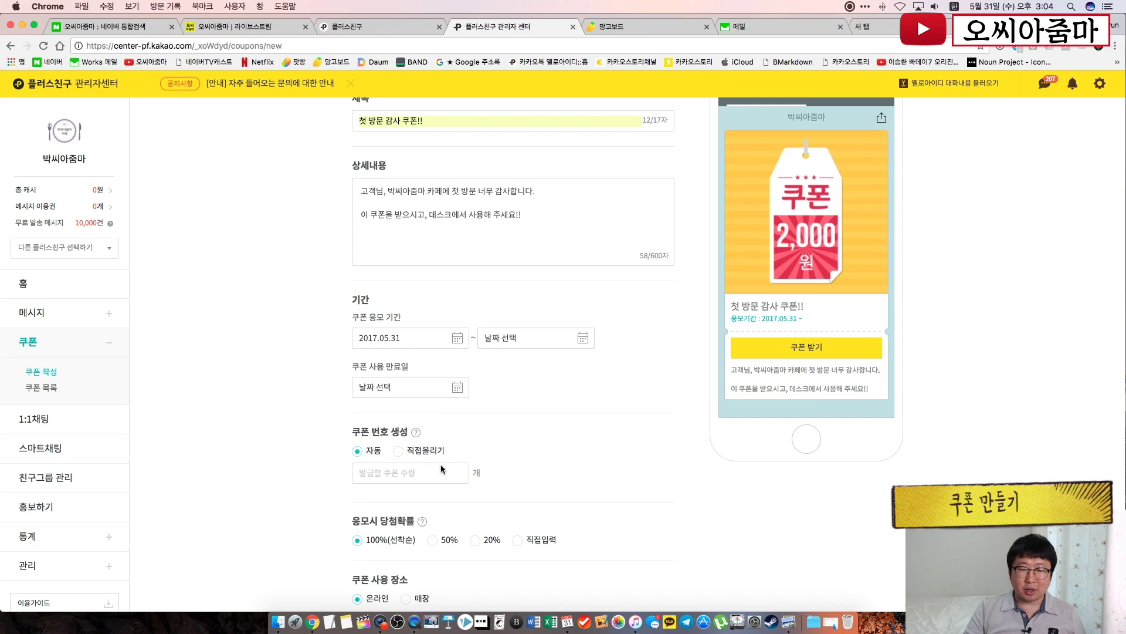
Set the application end date to 2017.06.30 and move the expiry calendar toward July 2017
{"action": "left_click", "coordinate": [581, 342]}
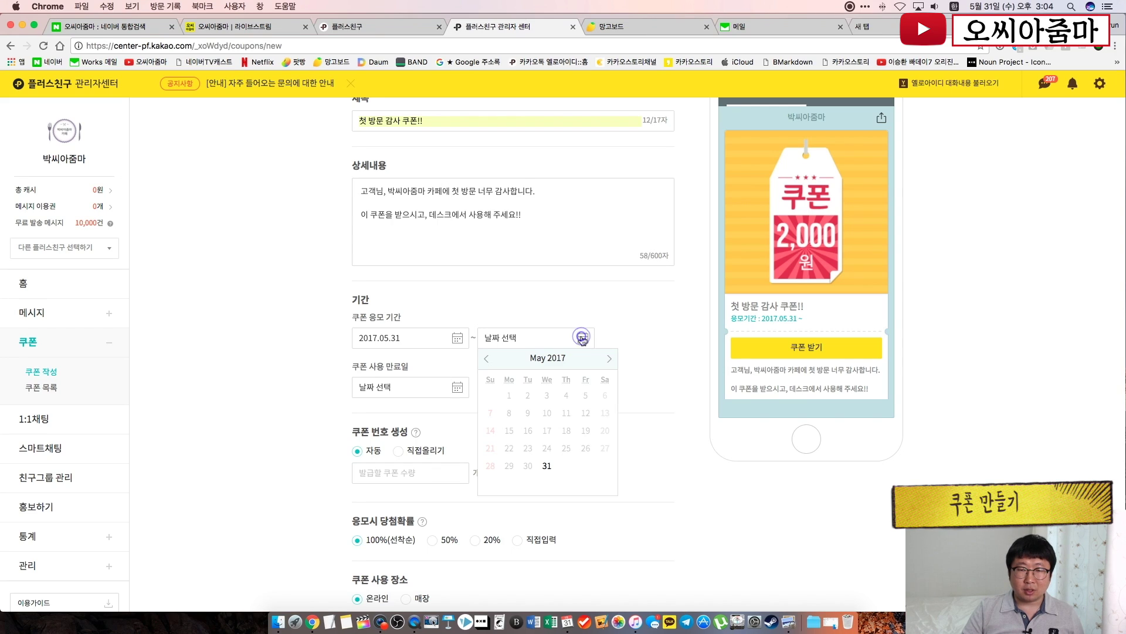
{"action": "left_click", "coordinate": [612, 358]}
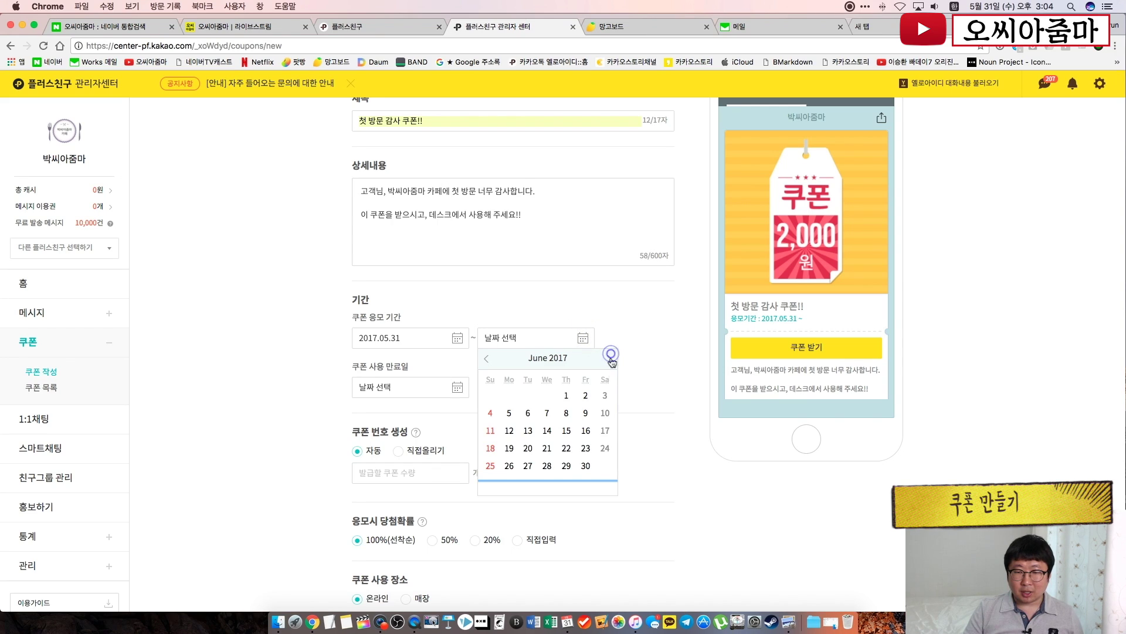
{"action": "left_click", "coordinate": [589, 466]}
{"action": "left_click", "coordinate": [524, 404]}
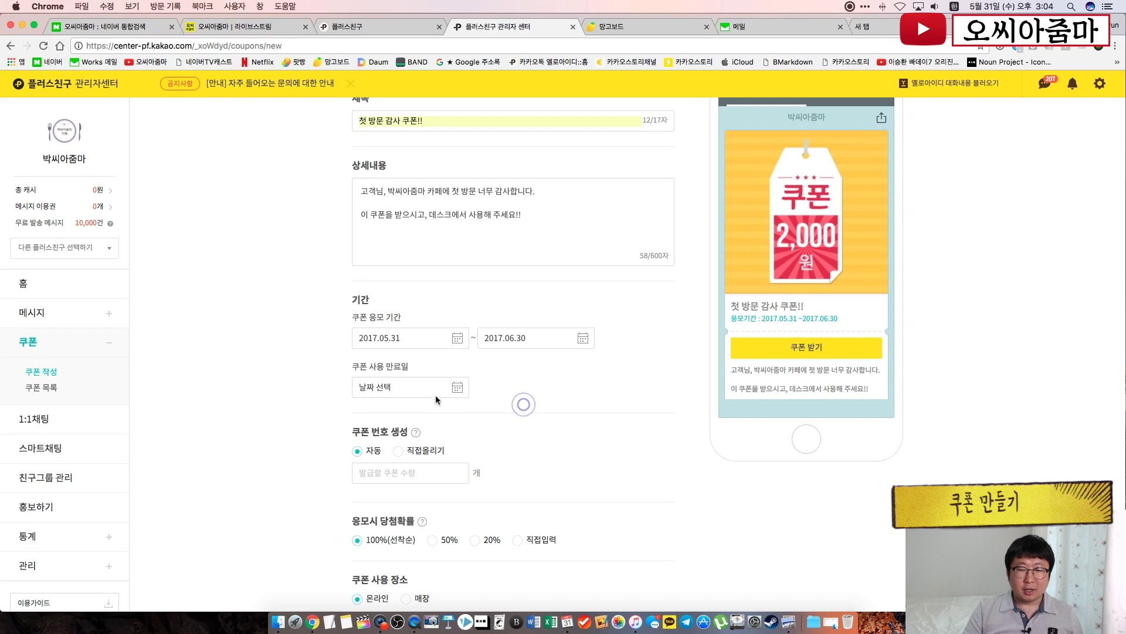
{"action": "left_click", "coordinate": [457, 388]}
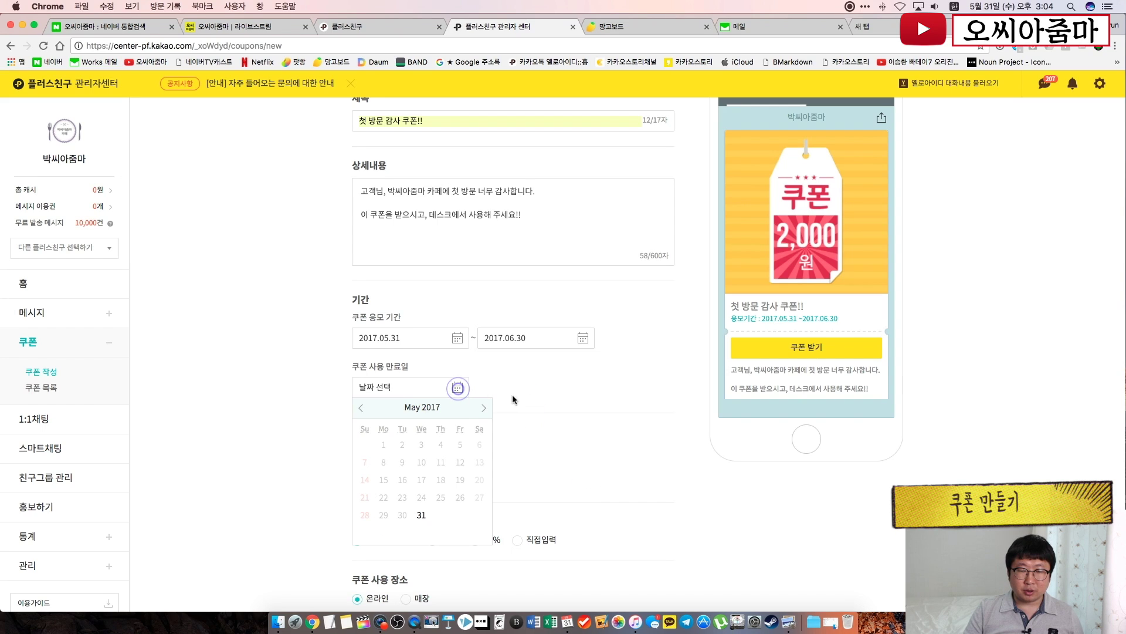
{"action": "left_click", "coordinate": [483, 407]}
{"action": "left_click", "coordinate": [483, 407]}
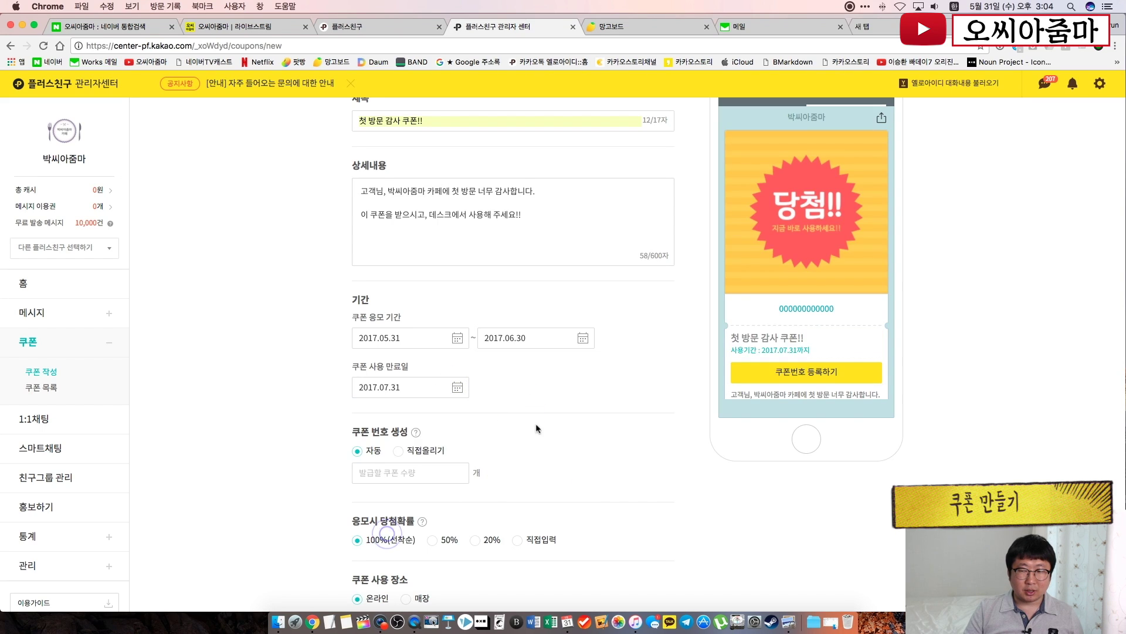
{"action": "scroll", "coordinate": [806, 325], "scroll_direction": "down", "scroll_amount": 2}
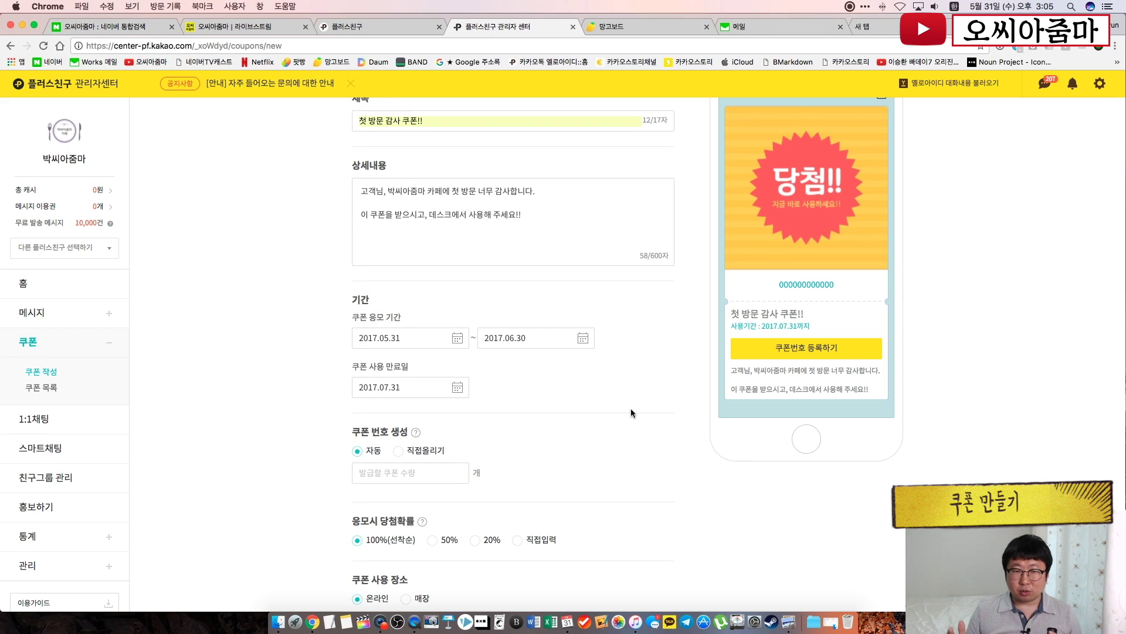
Enter 1000 as the number of auto-generated coupons to issue
{"action": "left_click", "coordinate": [414, 469]}
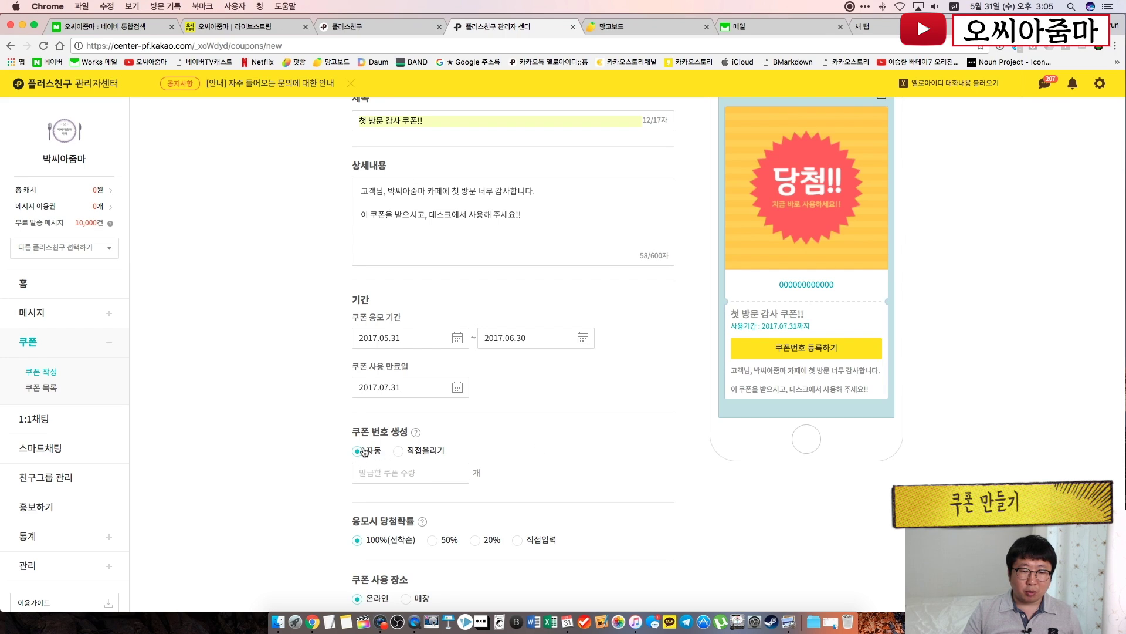
{"action": "left_click", "coordinate": [419, 478]}
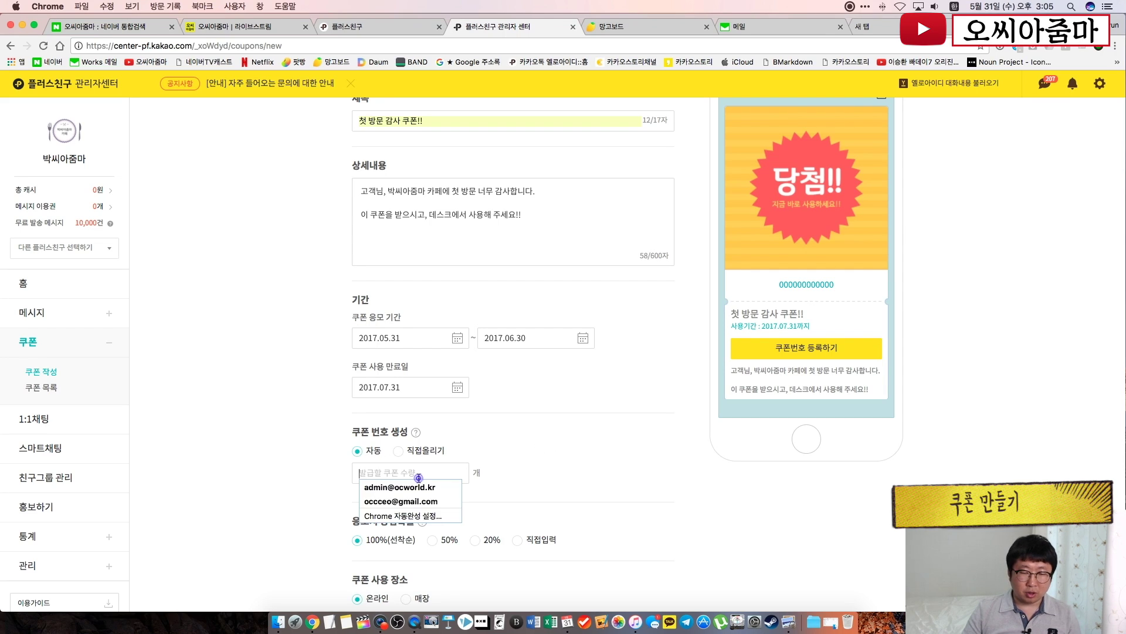
{"action": "type", "text": "1000"}
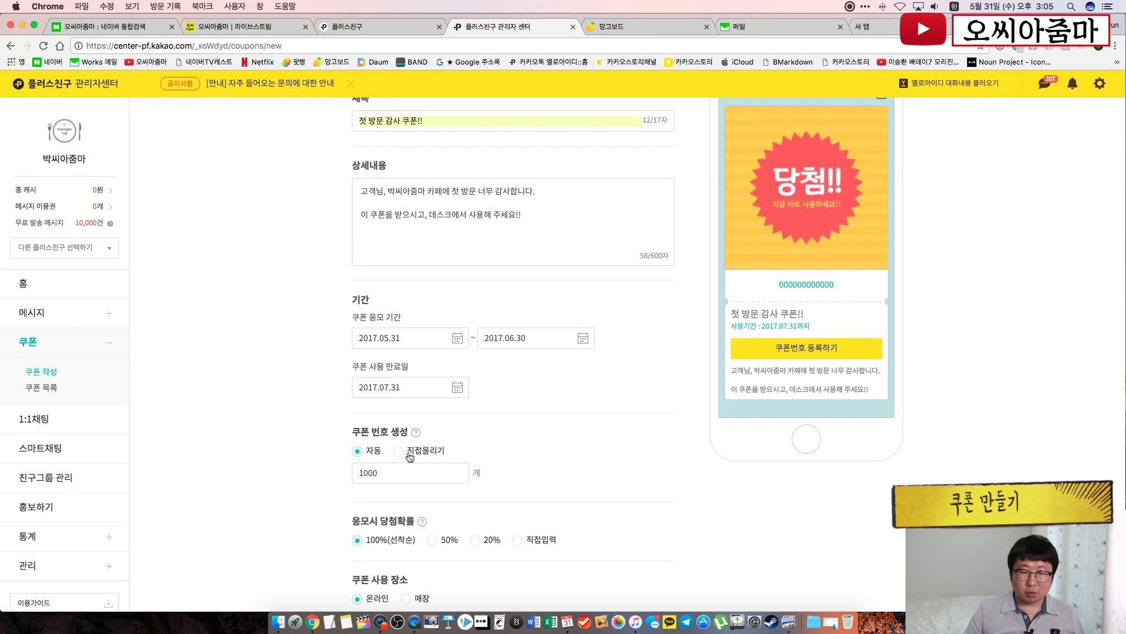
Check the coupon number generation help, then move down to the 쿠폰 사용 장소 section
{"action": "left_click", "coordinate": [416, 433]}
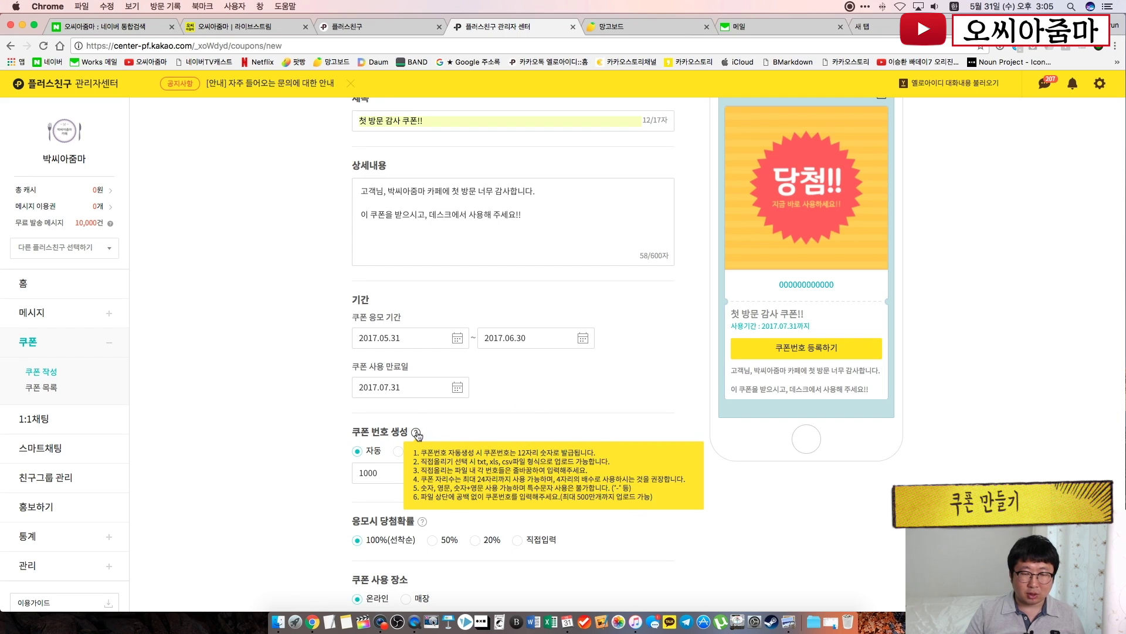
{"action": "scroll", "coordinate": [483, 448], "scroll_direction": "down", "scroll_amount": 3}
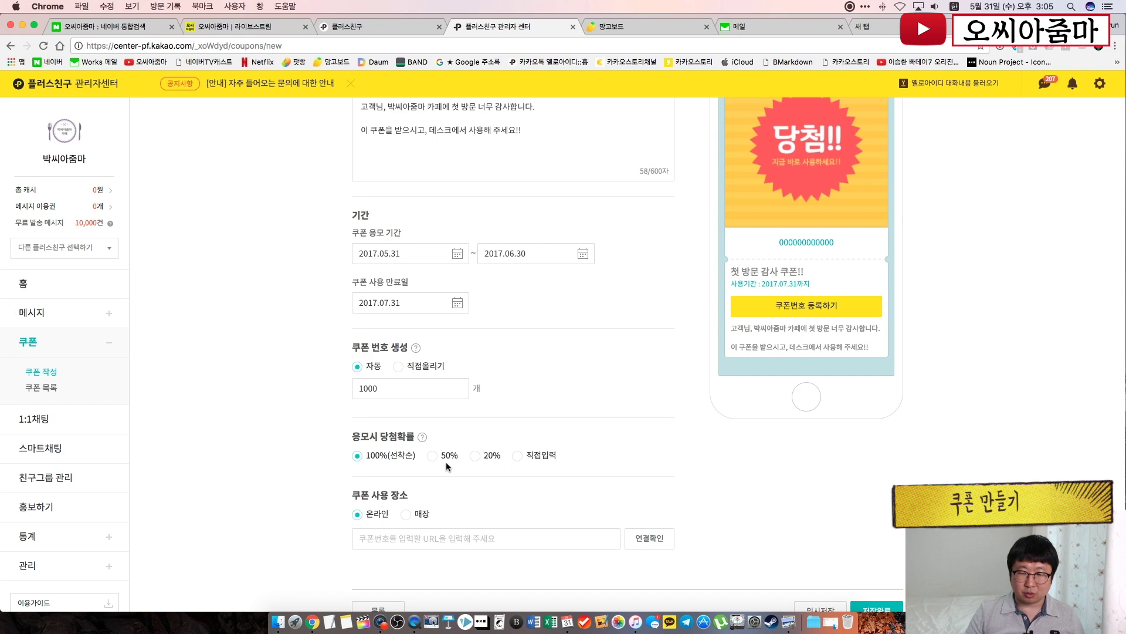
{"action": "left_click", "coordinate": [599, 449]}
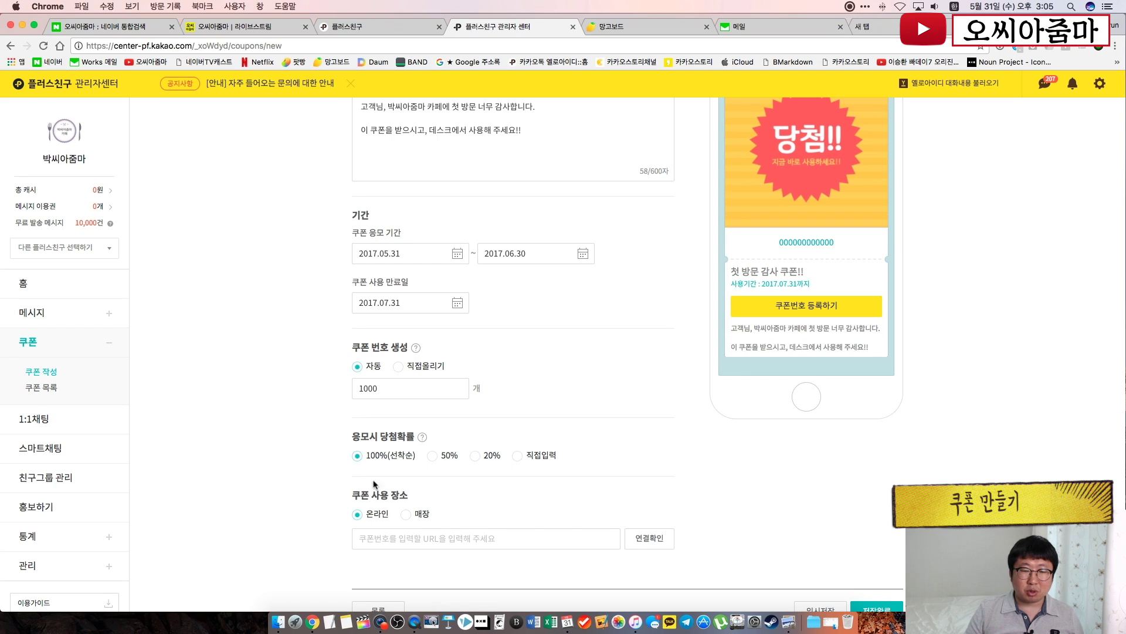
{"action": "scroll", "coordinate": [350, 459], "scroll_direction": "down", "scroll_amount": 3}
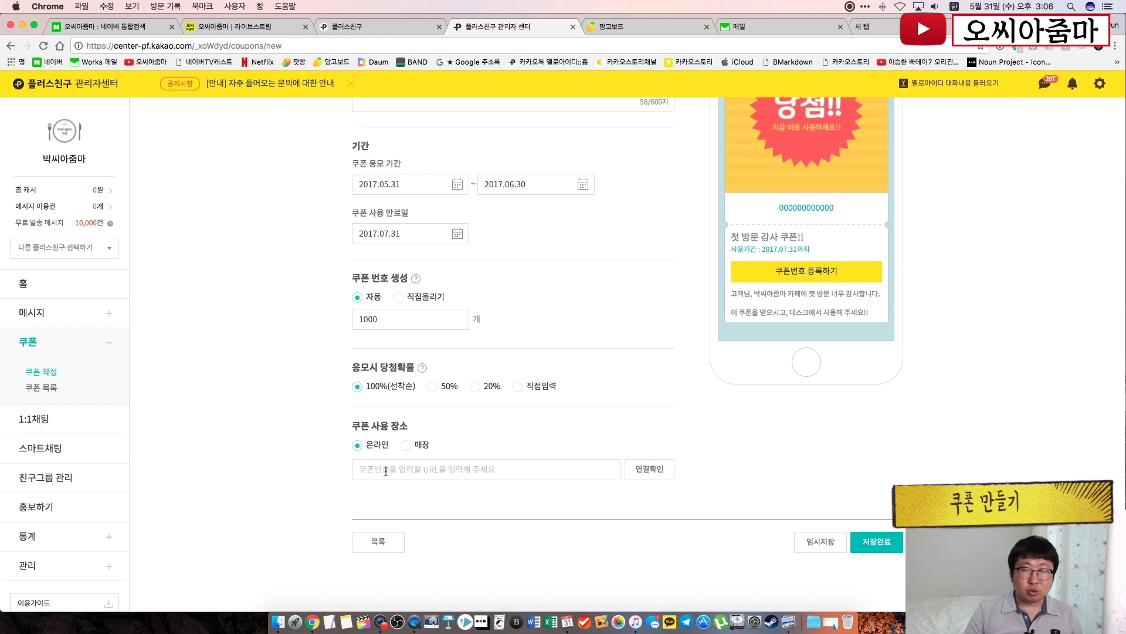
Paste the live stream page address as the coupon location link and test it
{"action": "left_click", "coordinate": [264, 29]}
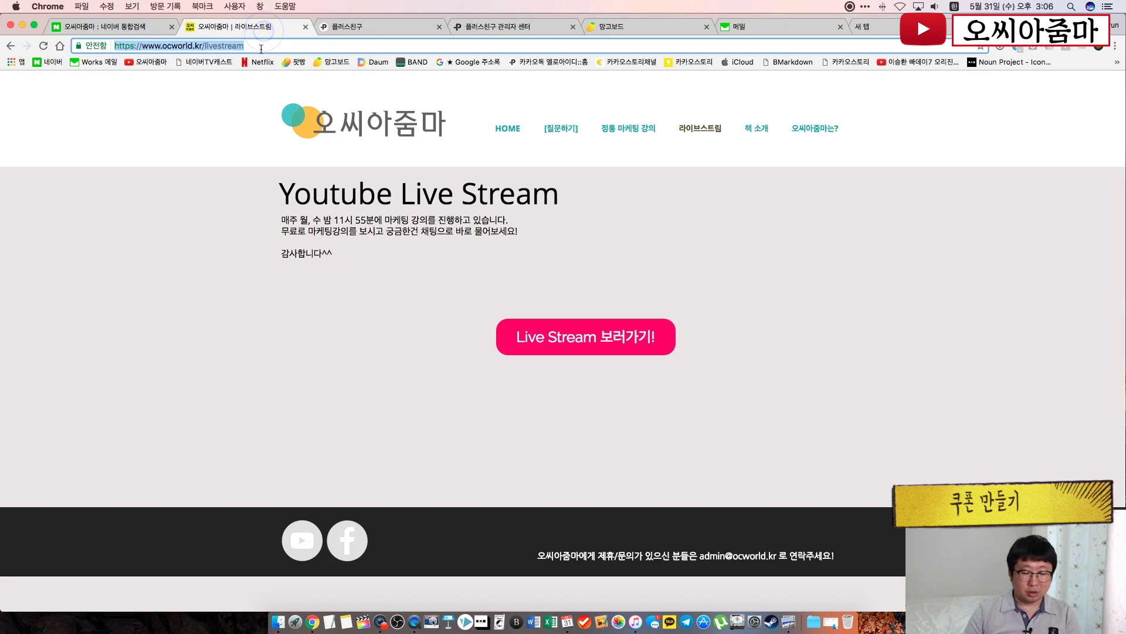
{"action": "key", "text": "super+c"}
{"action": "left_click", "coordinate": [496, 26]}
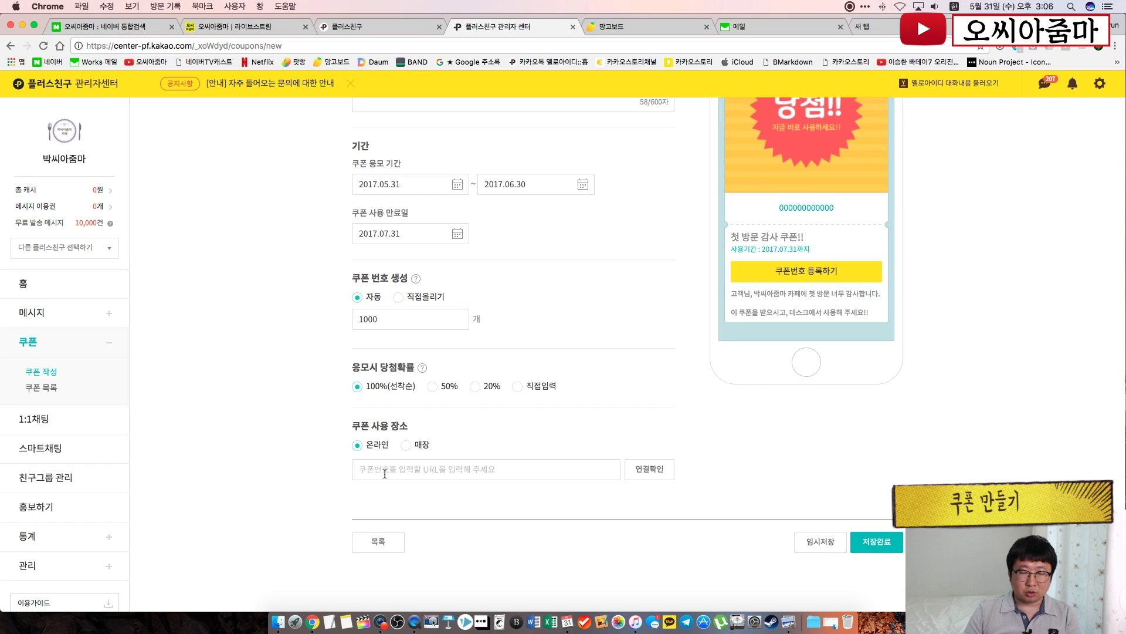
{"action": "key", "text": "super+v"}
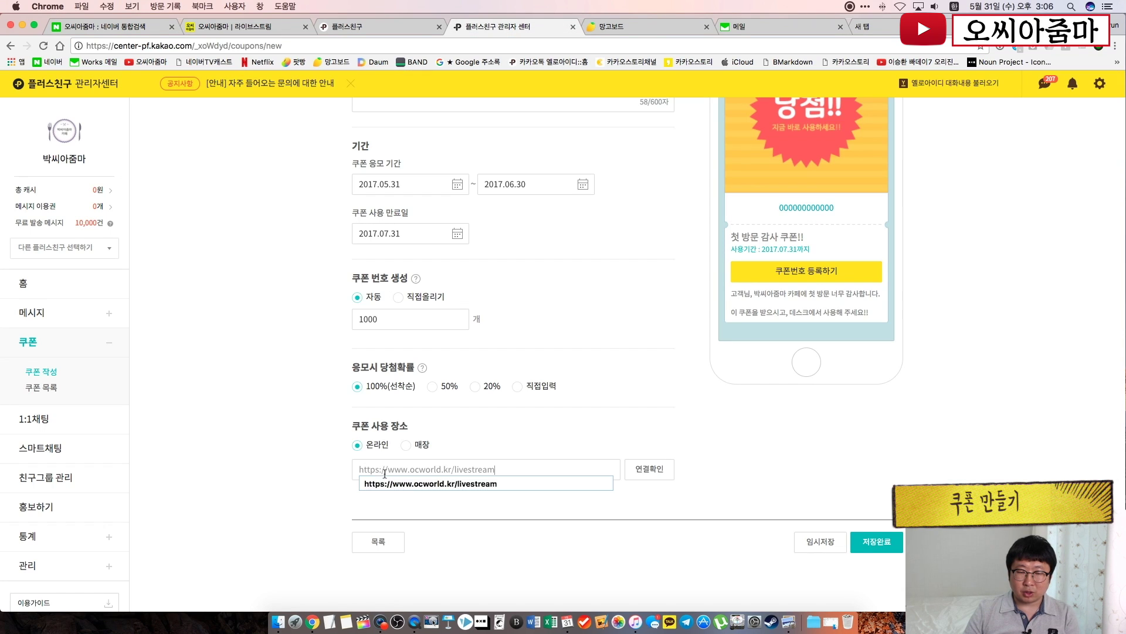
{"action": "left_click", "coordinate": [664, 469]}
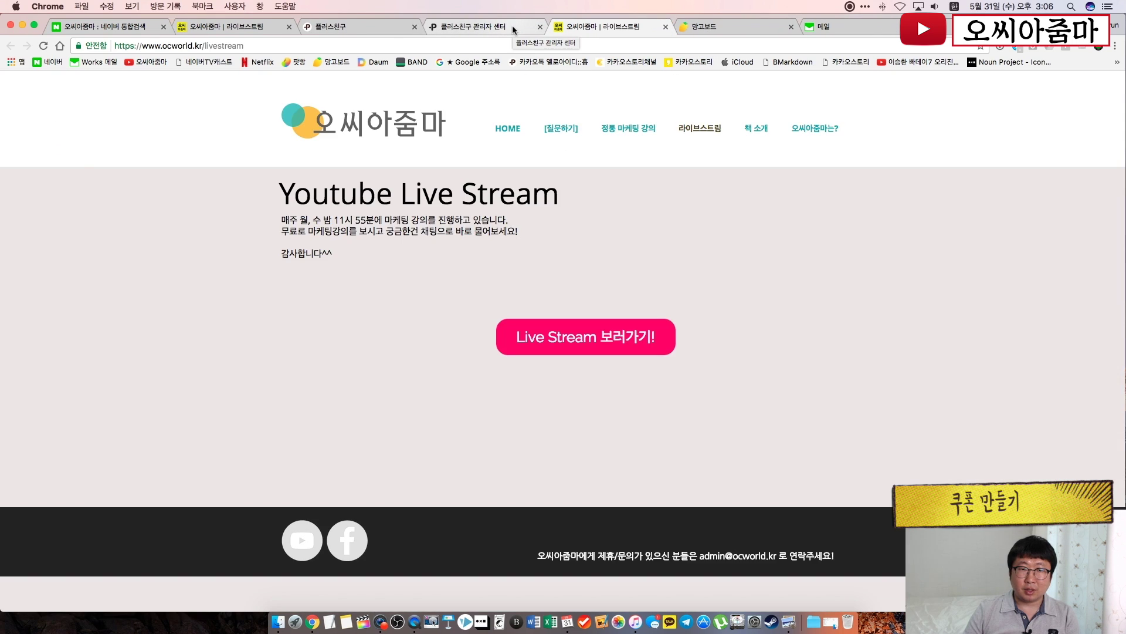
{"action": "left_click", "coordinate": [512, 26]}
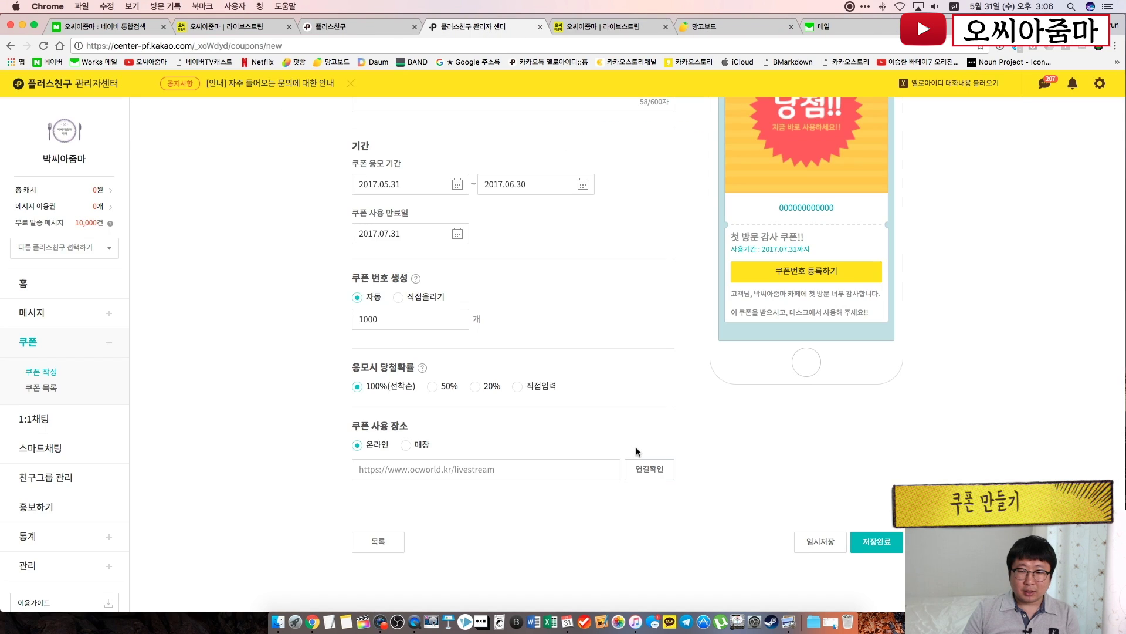
Switch the coupon's usage place from 온라인 to 매장
{"action": "left_click", "coordinate": [637, 449]}
{"action": "left_click", "coordinate": [660, 417]}
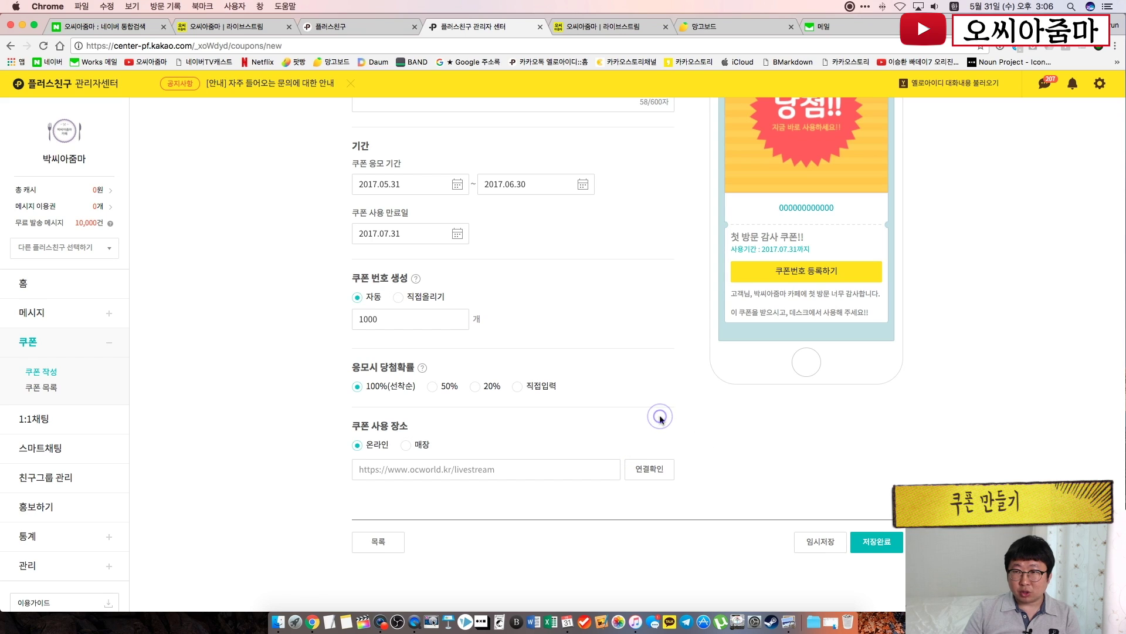
{"action": "left_click", "coordinate": [407, 446]}
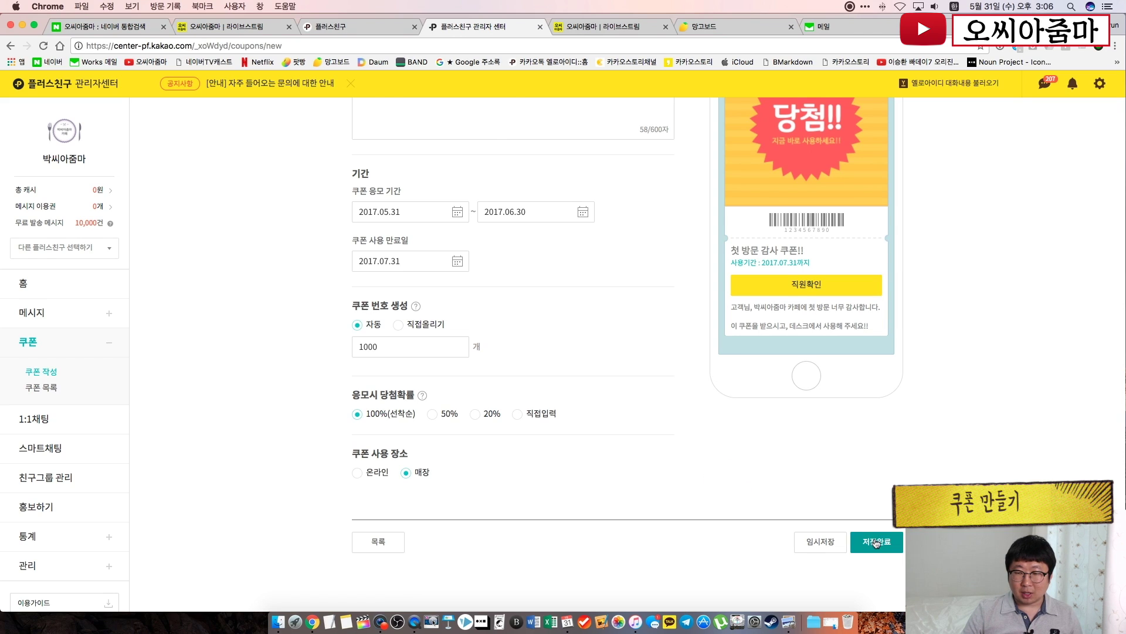
{"action": "scroll", "coordinate": [868, 534], "scroll_direction": "up", "scroll_amount": 2}
Save the coupon with 저장완료, confirm, and verify it shows 1,000/1,000 as 사용가능
{"action": "left_click", "coordinate": [888, 585]}
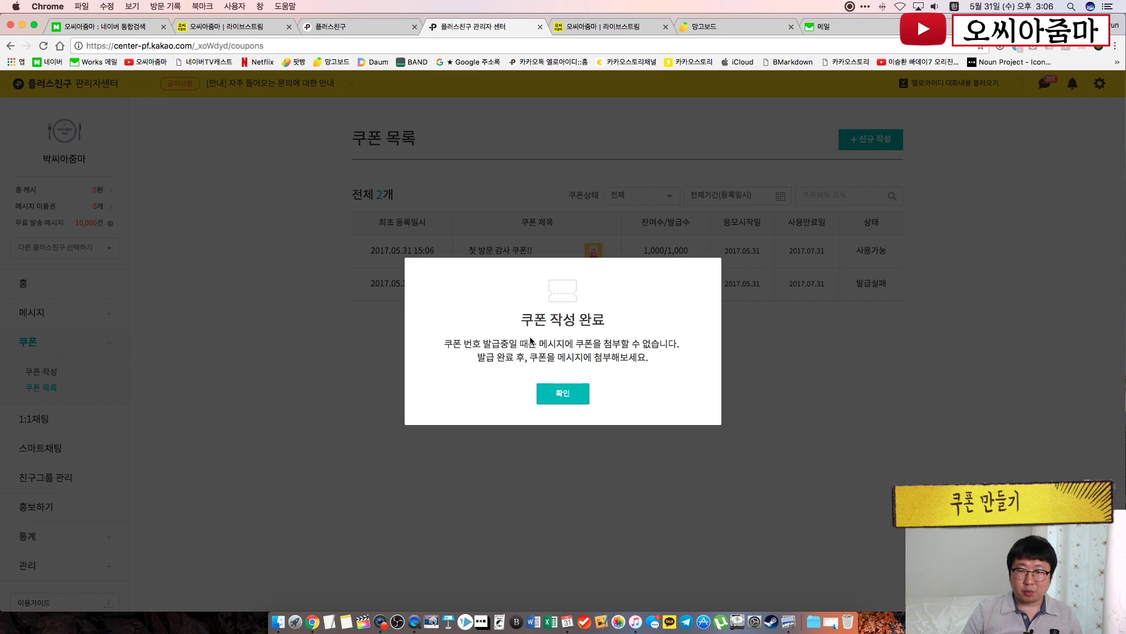
{"action": "left_click", "coordinate": [563, 395]}
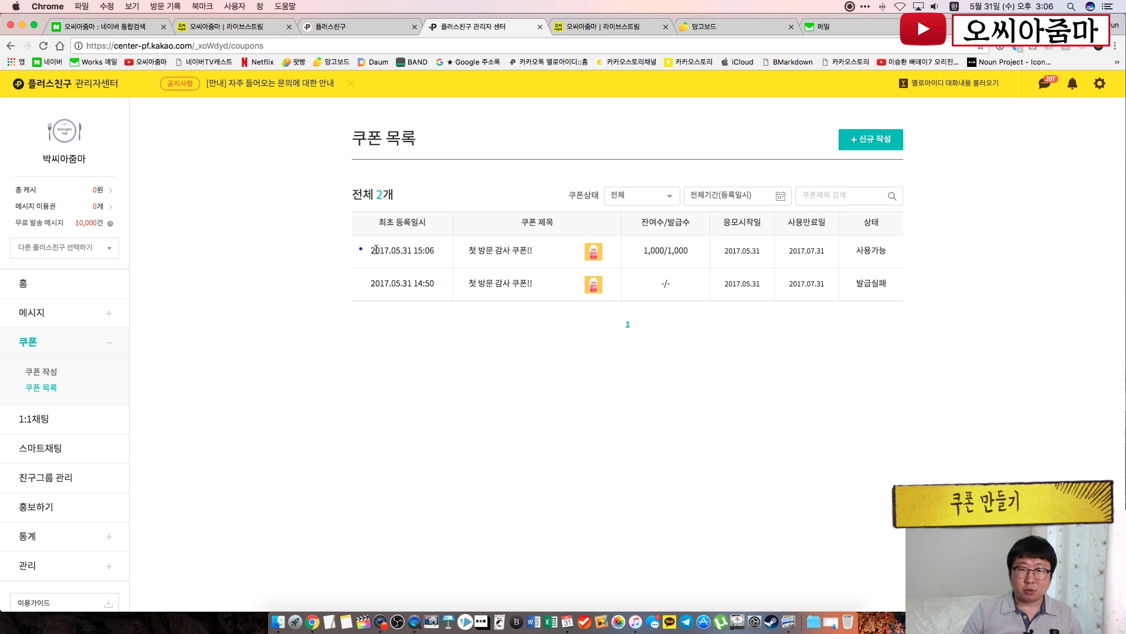
{"action": "left_click_drag", "start_coordinate": [376, 250], "coordinate": [911, 260]}
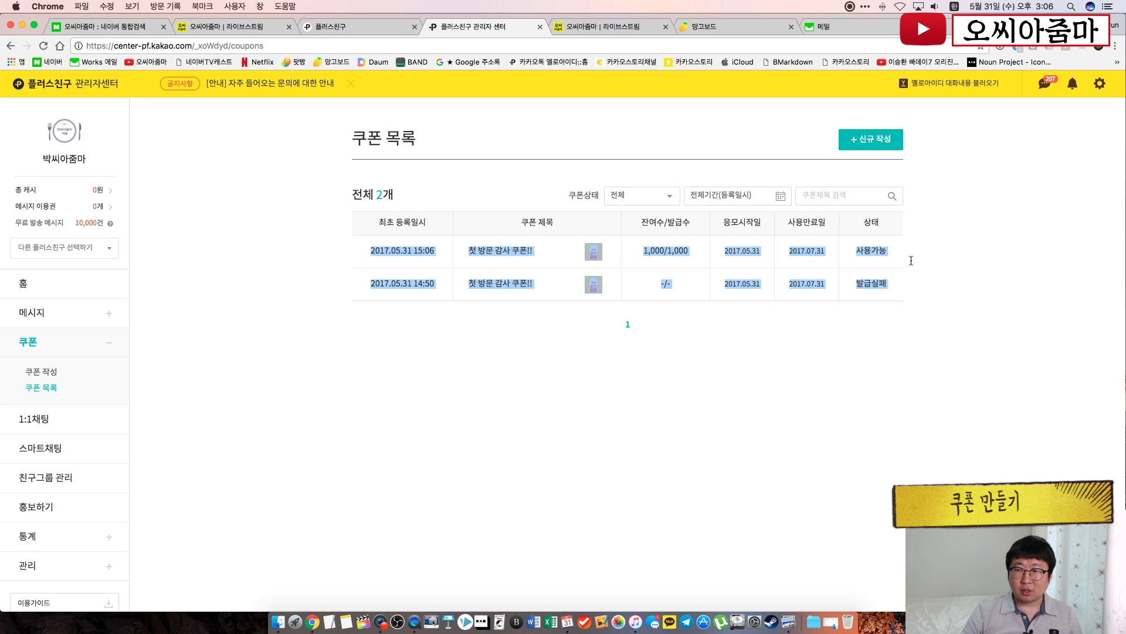
{"action": "left_click_drag", "start_coordinate": [636, 251], "coordinate": [692, 254]}
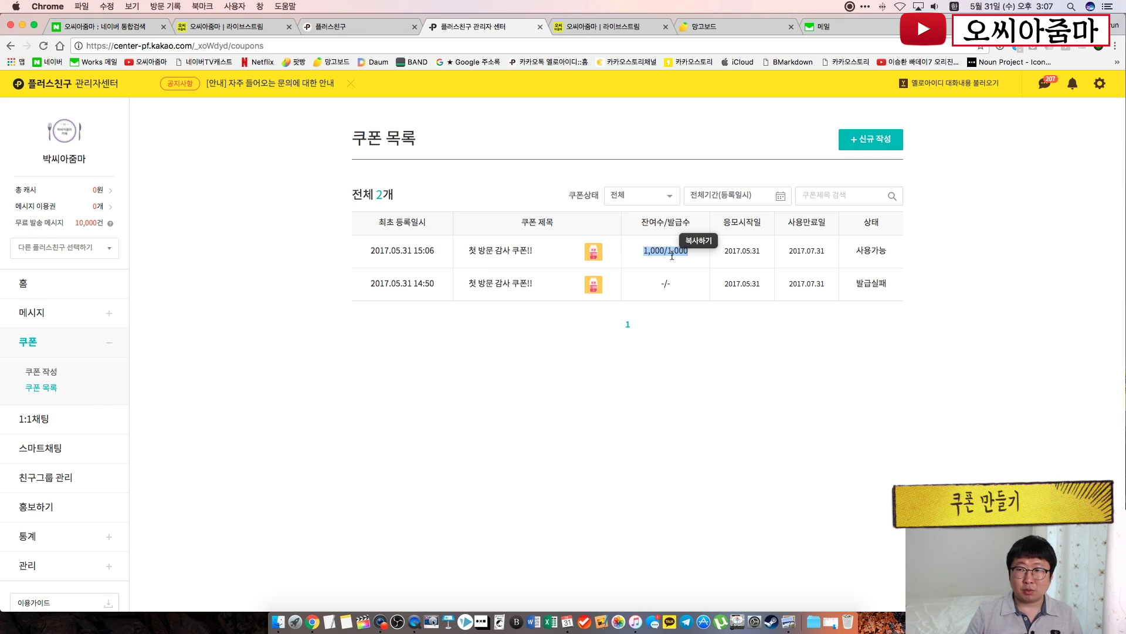
Open the newest coupon and set 공유하기 버튼 to 없음 and 노출 설정 to 노출안함
{"action": "left_click", "coordinate": [40, 388]}
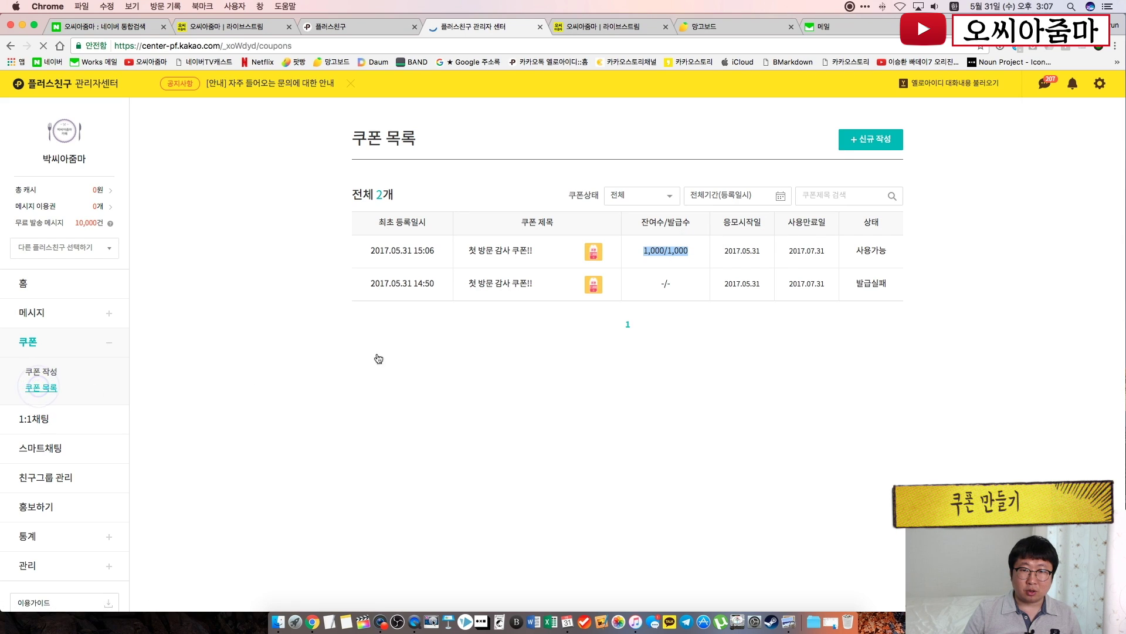
{"action": "left_click", "coordinate": [518, 252]}
{"action": "scroll", "coordinate": [607, 265], "scroll_direction": "down", "scroll_amount": 10}
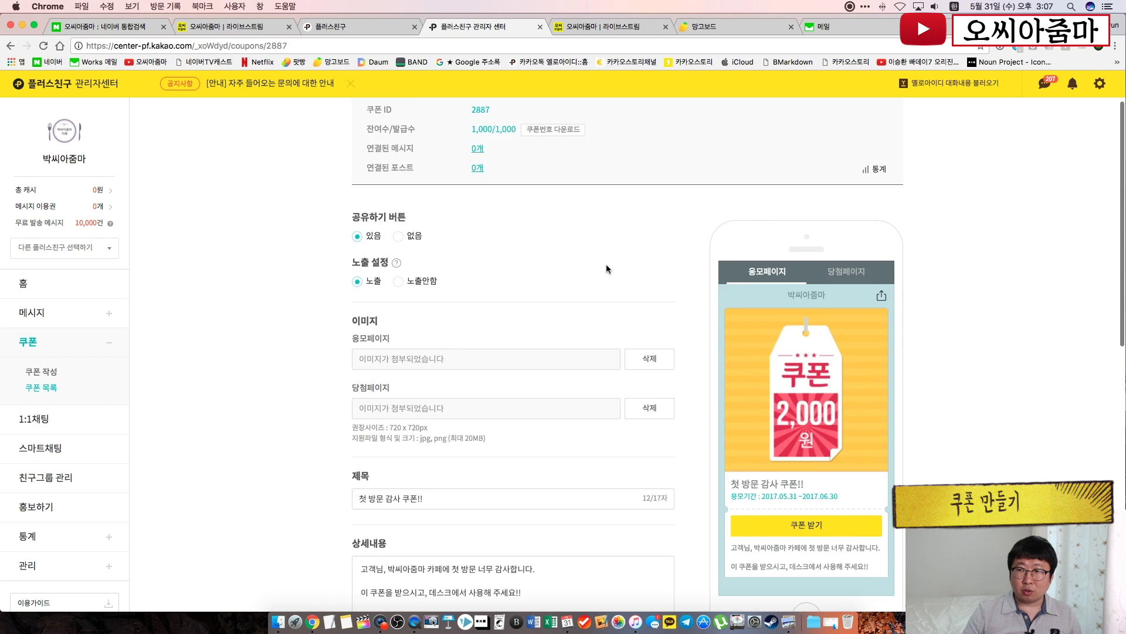
{"action": "scroll", "coordinate": [606, 269], "scroll_direction": "up", "scroll_amount": 10}
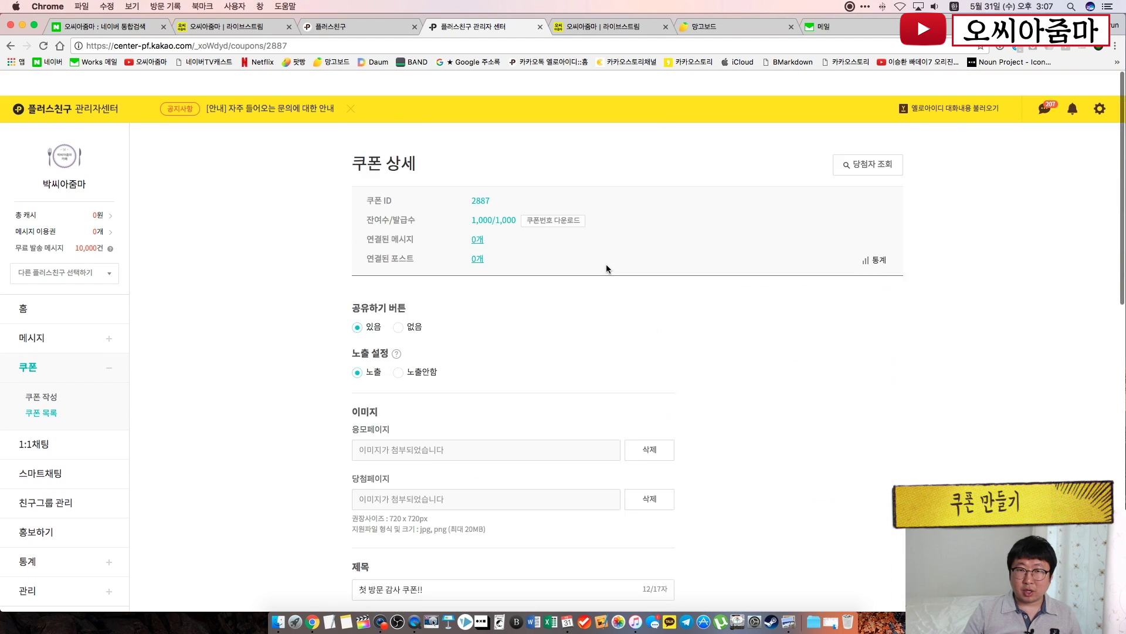
{"action": "scroll", "coordinate": [607, 268], "scroll_direction": "down", "scroll_amount": 3}
{"action": "scroll", "coordinate": [606, 269], "scroll_direction": "down", "scroll_amount": 10}
{"action": "scroll", "coordinate": [606, 269], "scroll_direction": "up", "scroll_amount": 10}
{"action": "left_click", "coordinate": [399, 209]}
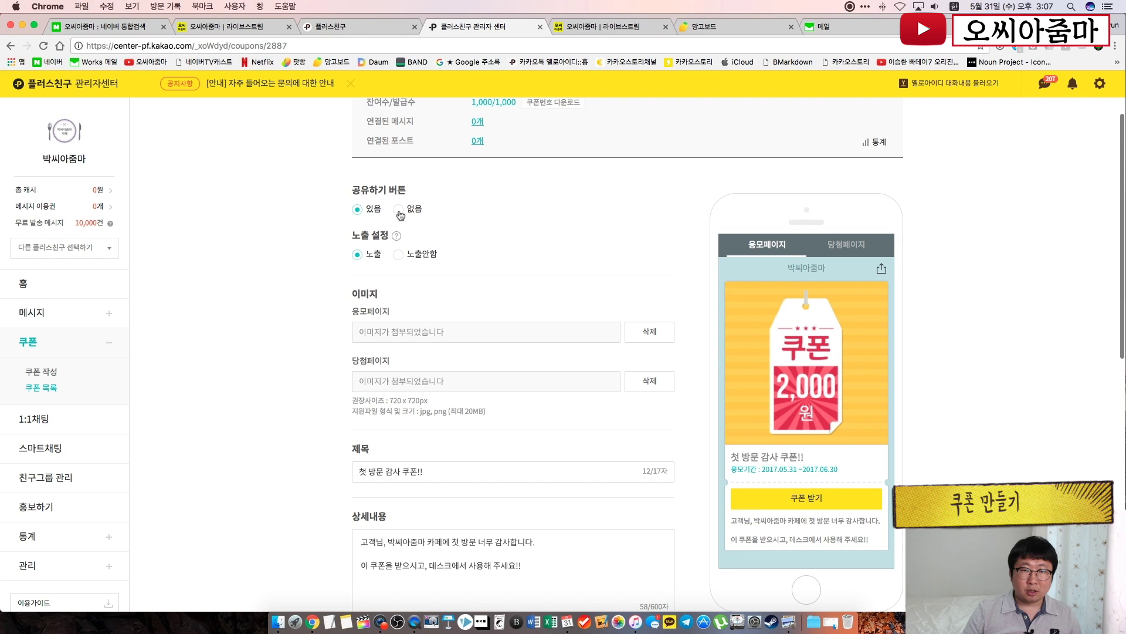
{"action": "left_click", "coordinate": [400, 255]}
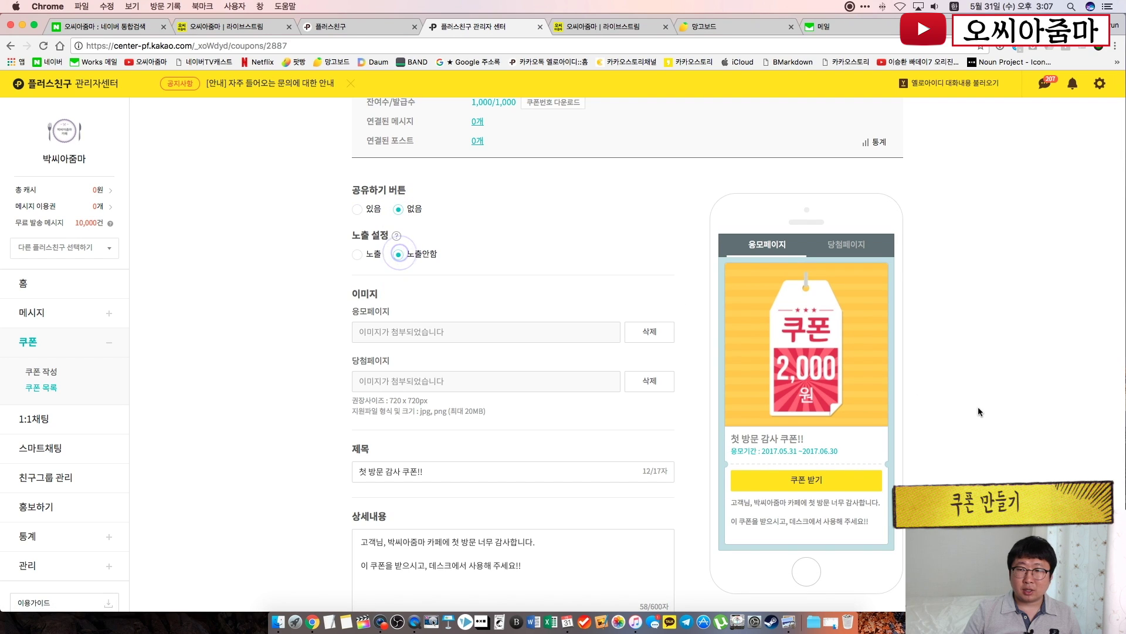
Apply the coupon changes and go to the 1:1채팅 page
{"action": "scroll", "coordinate": [977, 407], "scroll_direction": "down", "scroll_amount": 5}
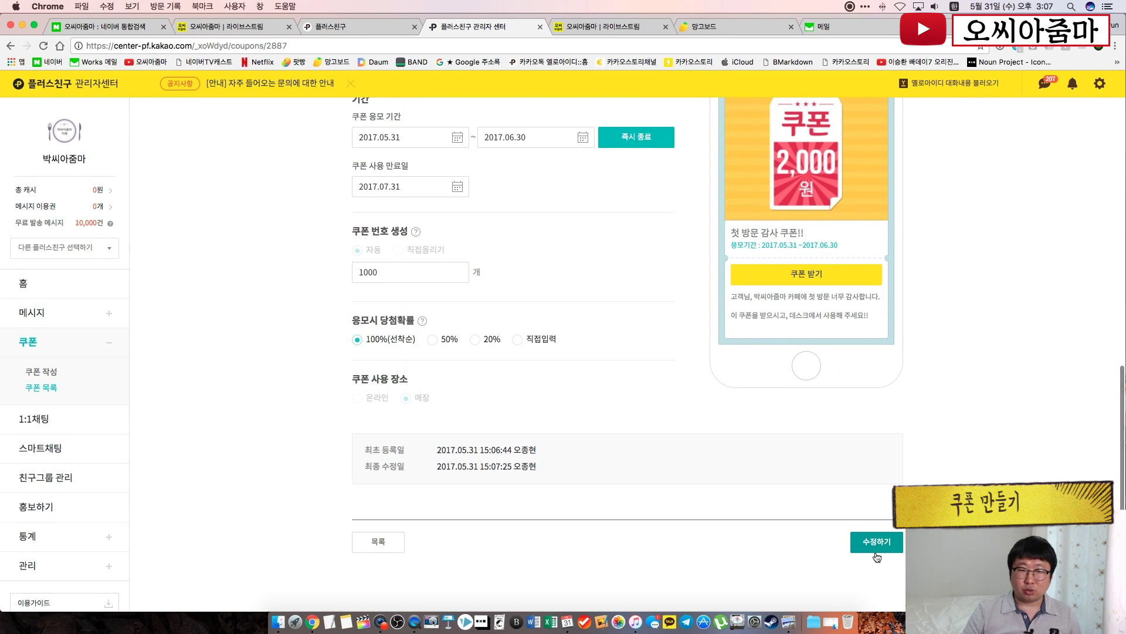
{"action": "left_click", "coordinate": [661, 403]}
{"action": "scroll", "coordinate": [661, 403], "scroll_direction": "up", "scroll_amount": 10}
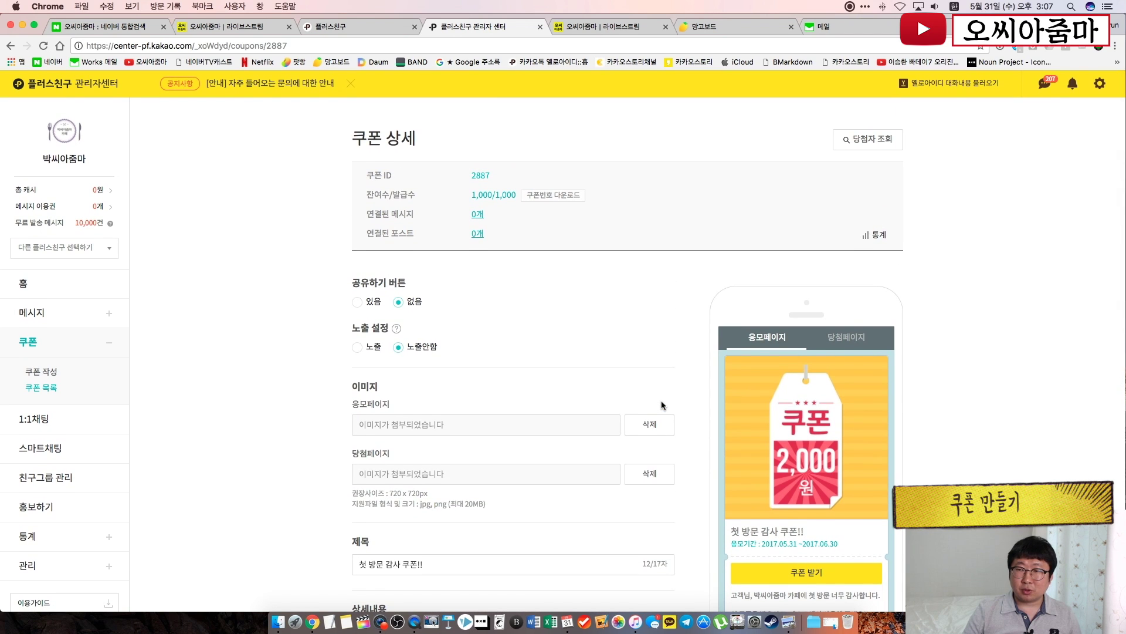
{"action": "left_click", "coordinate": [611, 346]}
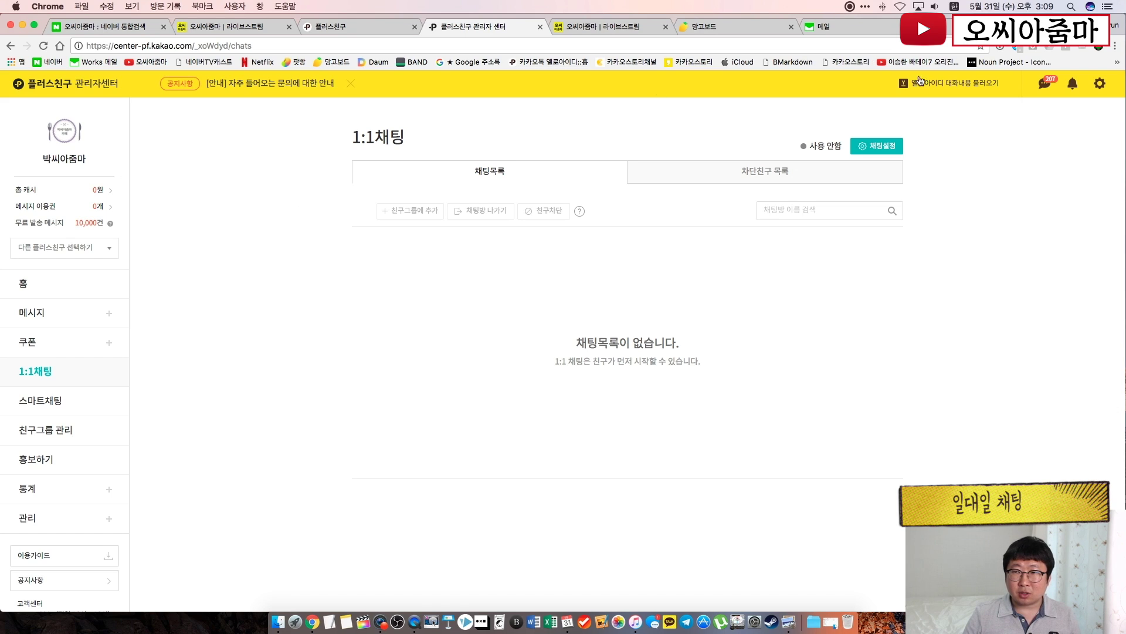
Turn 1:1 chat ON for 월–금 only, keeping hours at 9시–18시 rather than 24시간
{"action": "left_click", "coordinate": [879, 148]}
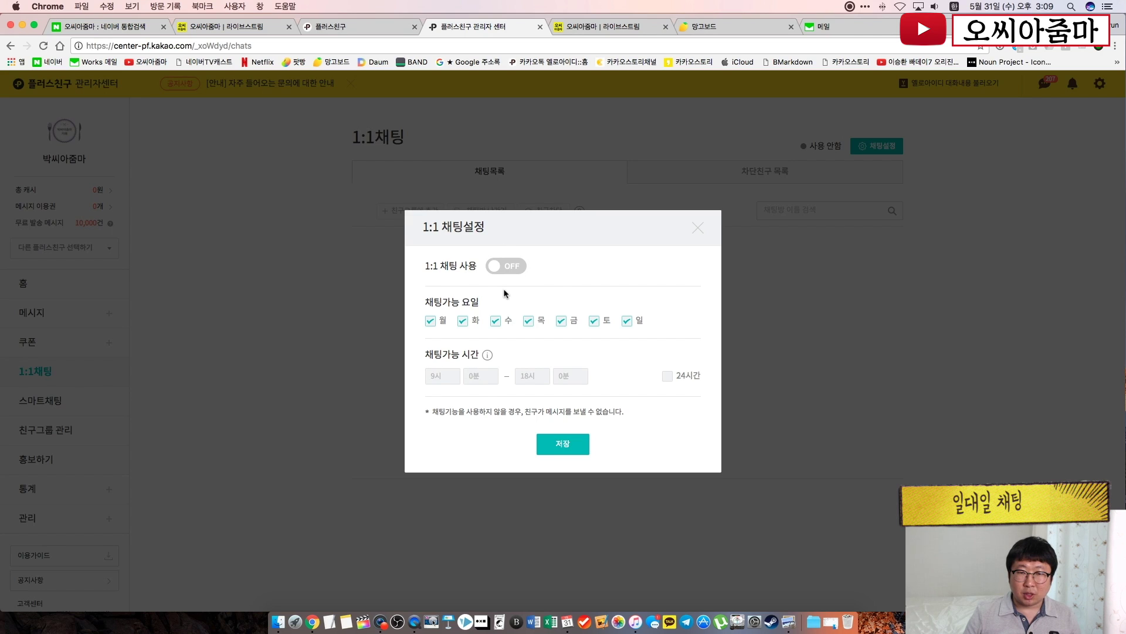
{"action": "left_click", "coordinate": [512, 265]}
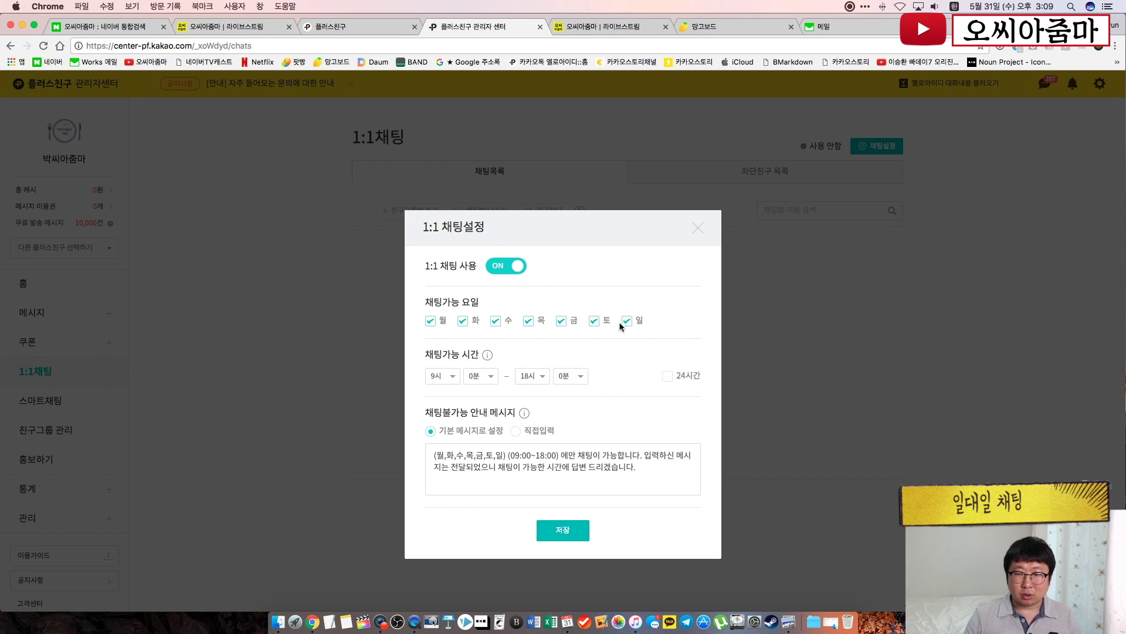
{"action": "left_click", "coordinate": [666, 377]}
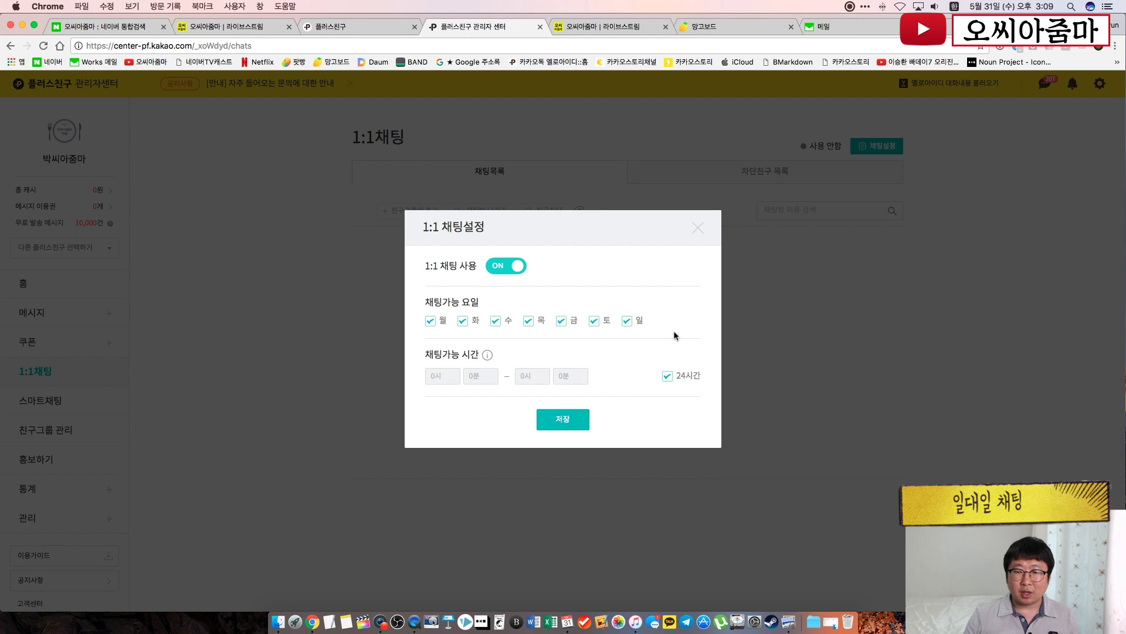
{"action": "left_click", "coordinate": [668, 379]}
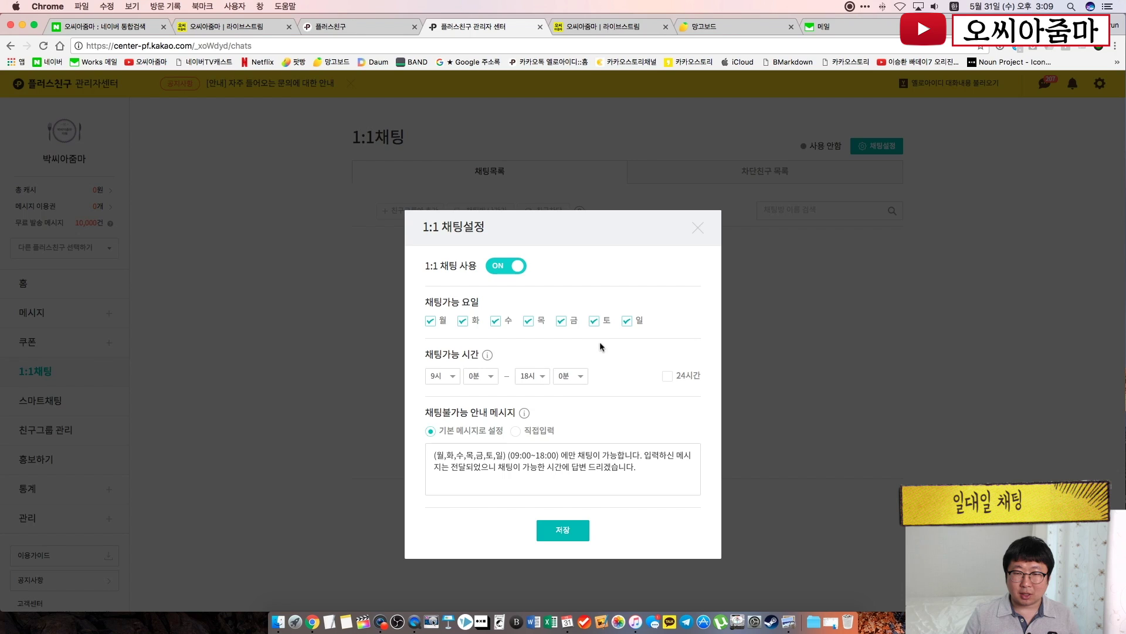
{"action": "left_click", "coordinate": [594, 321]}
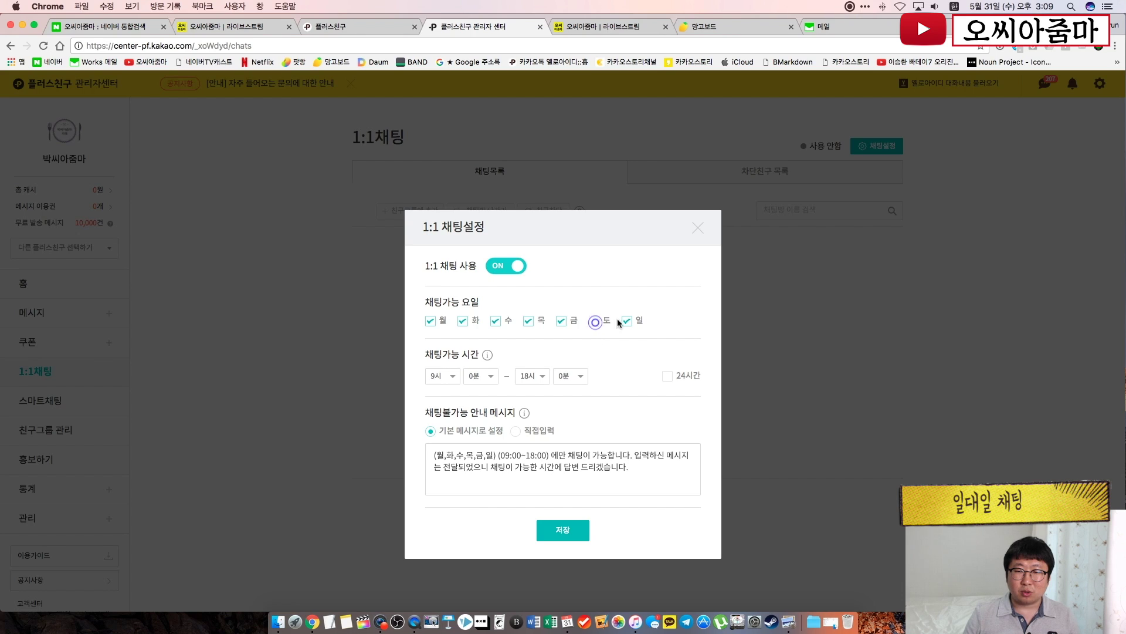
{"action": "left_click", "coordinate": [628, 320]}
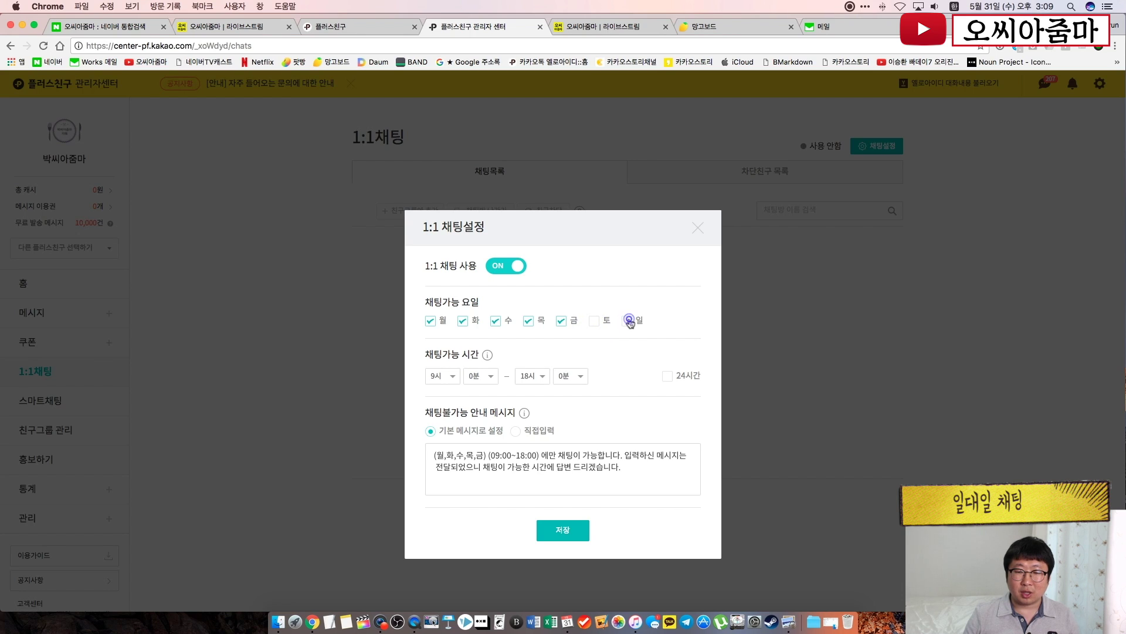
{"action": "left_click", "coordinate": [646, 375]}
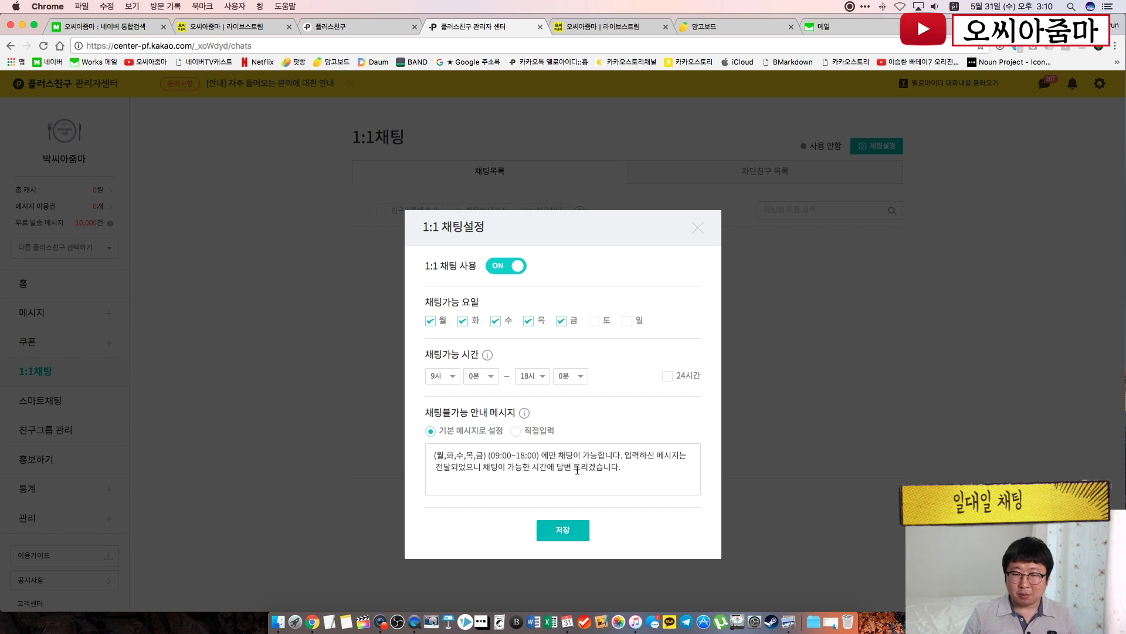
Set a 직접입력 unavailable message '지금 퇴근 했지롱!' and save the chat settings
{"action": "left_click", "coordinate": [516, 432]}
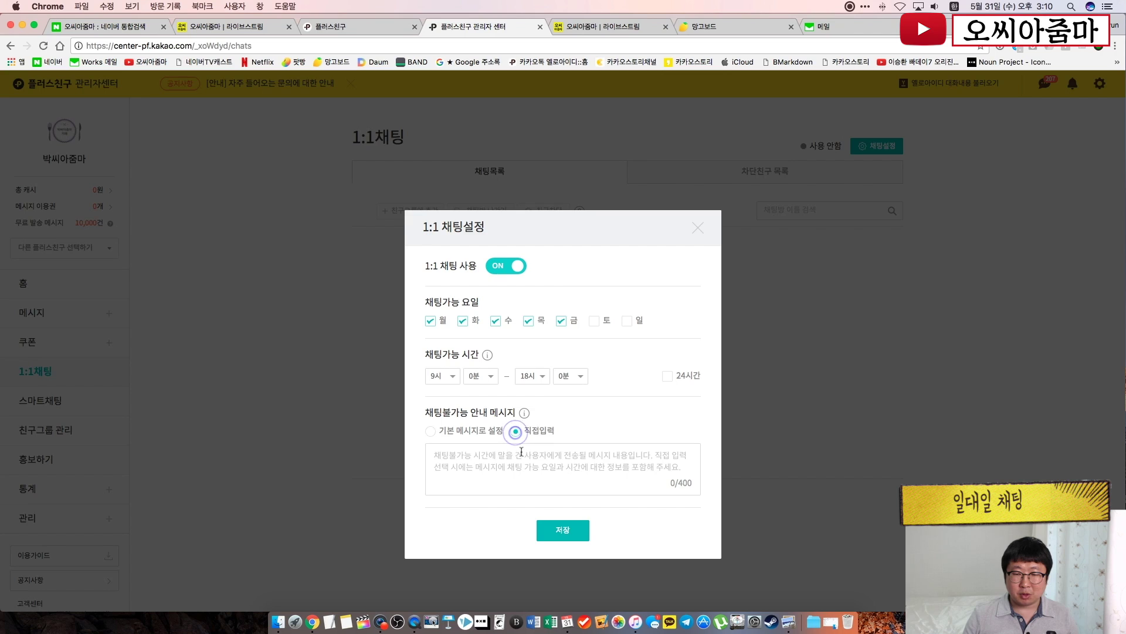
{"action": "left_click", "coordinate": [522, 455]}
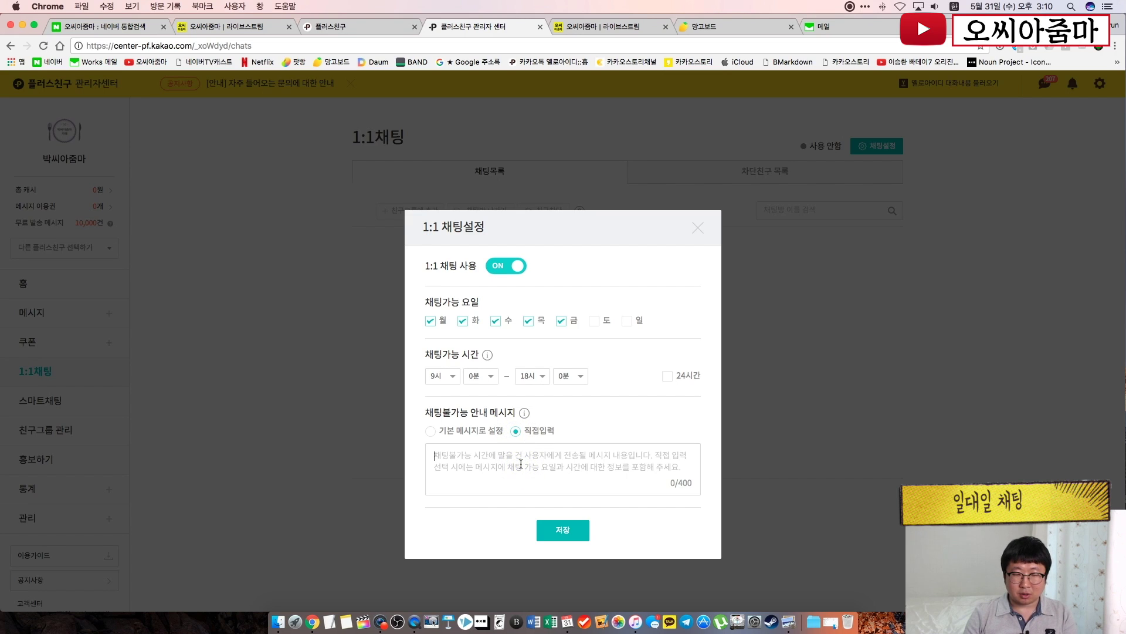
{"action": "type", "text": "지금 퇴"}
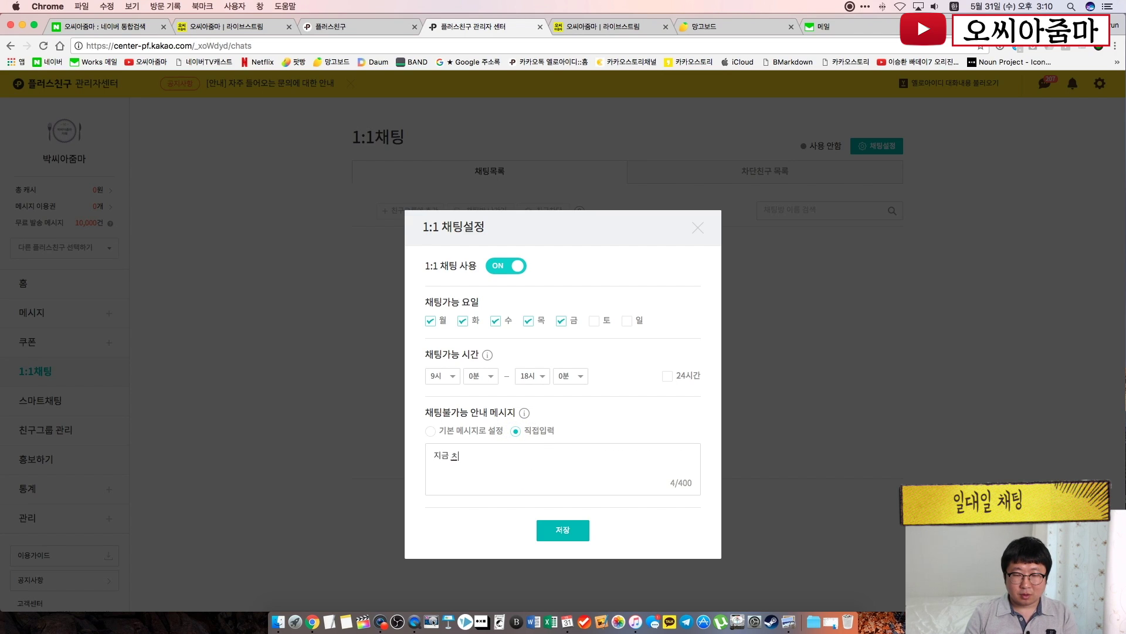
{"action": "type", "text": "근 했지롱!"}
{"action": "left_click", "coordinate": [495, 513]}
{"action": "left_click", "coordinate": [563, 530]}
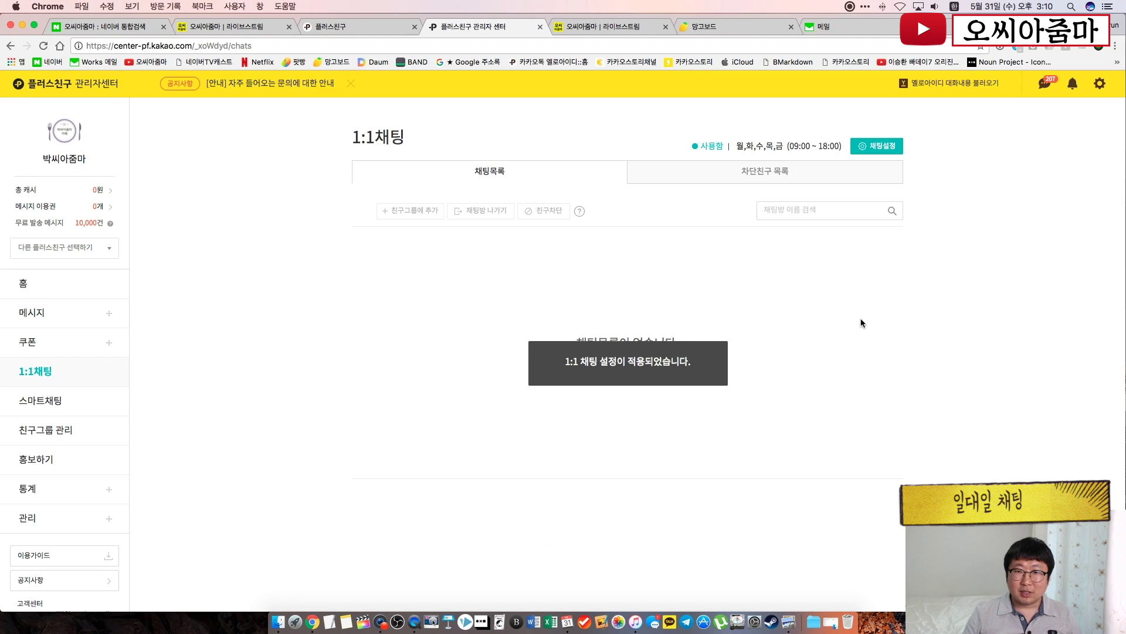
{"action": "left_click", "coordinate": [374, 303]}
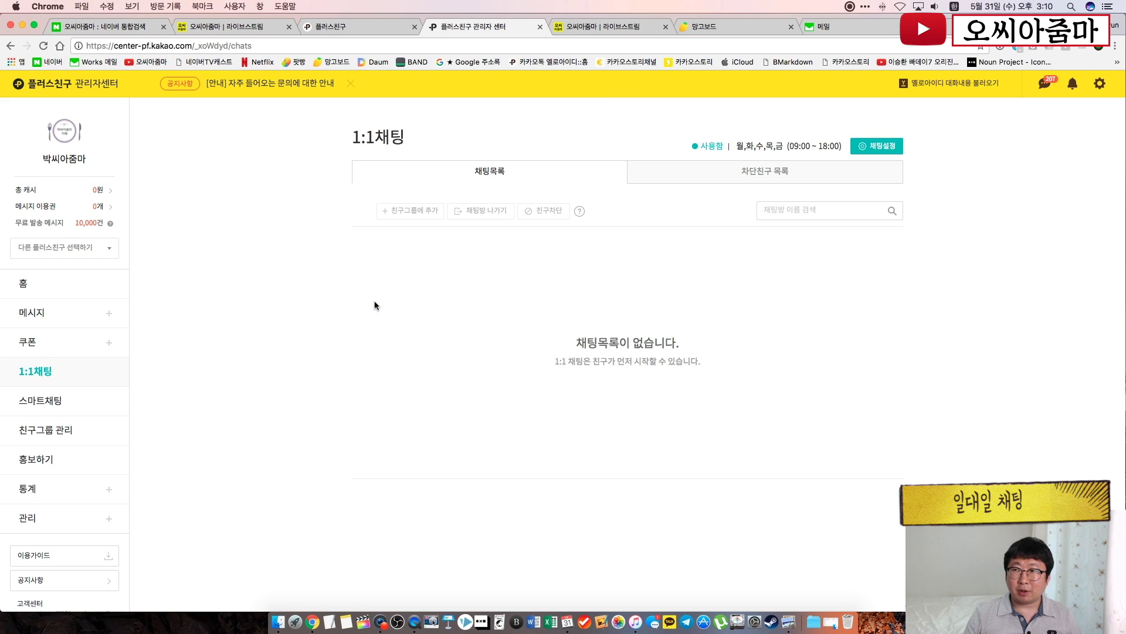
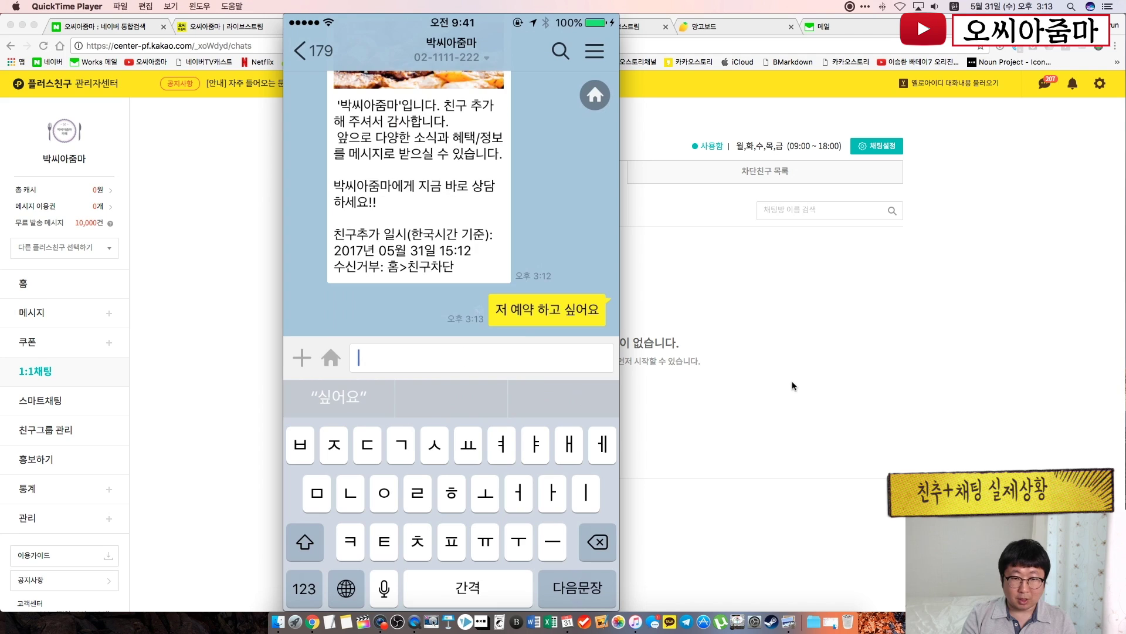
Open the customer's new conversation and send the reply '네, 고객님 무엇을 도와드릴까요?'
{"action": "left_click", "coordinate": [949, 357]}
{"action": "left_click", "coordinate": [437, 257]}
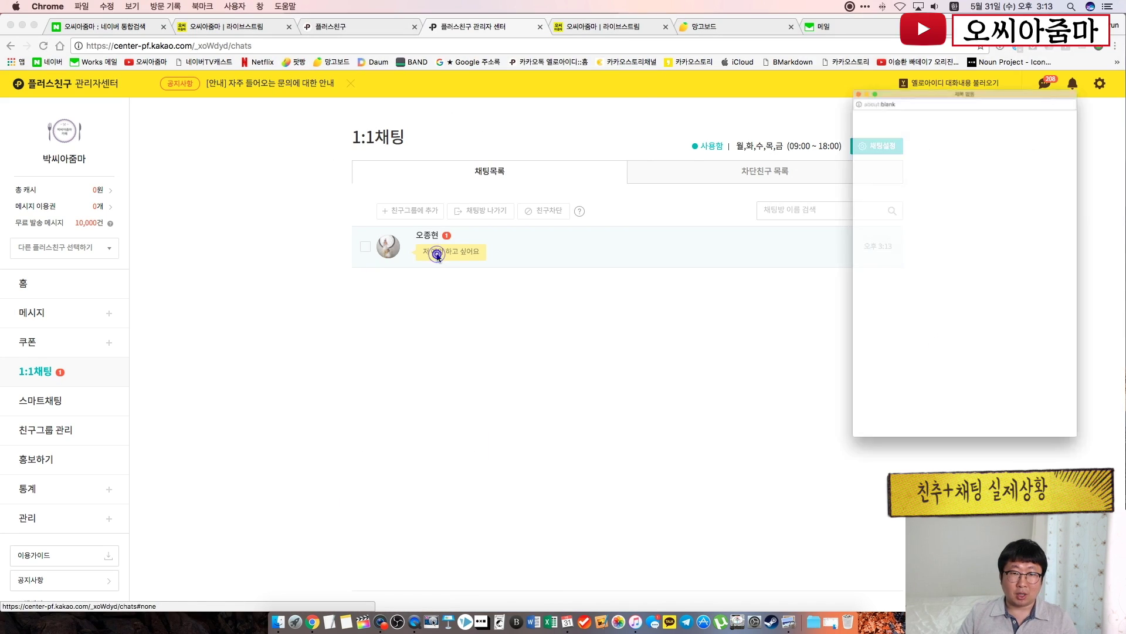
{"action": "left_click_drag", "start_coordinate": [888, 27], "coordinate": [336, 40]}
{"action": "type", "text": "네"}
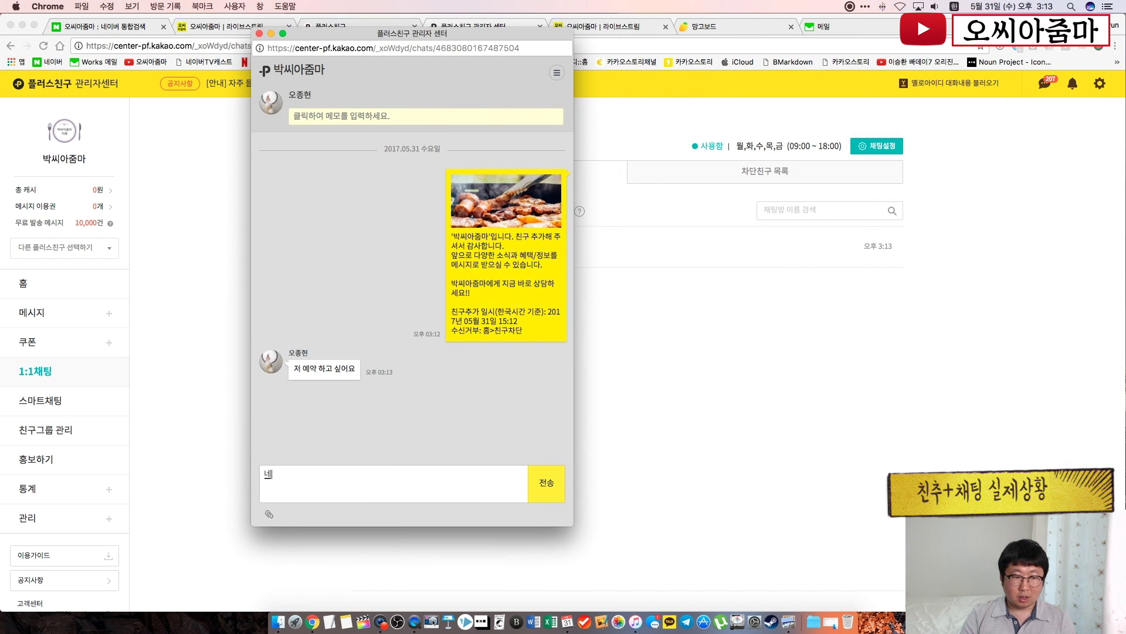
{"action": "type", "text": ", 고개님 뭍"}
{"action": "key", "text": "BackSpace"}
{"action": "key", "text": "BackSpace"}
{"action": "key", "text": "BackSpace"}
{"action": "key", "text": "BackSpace"}
{"action": "type", "text": "객님 미"}
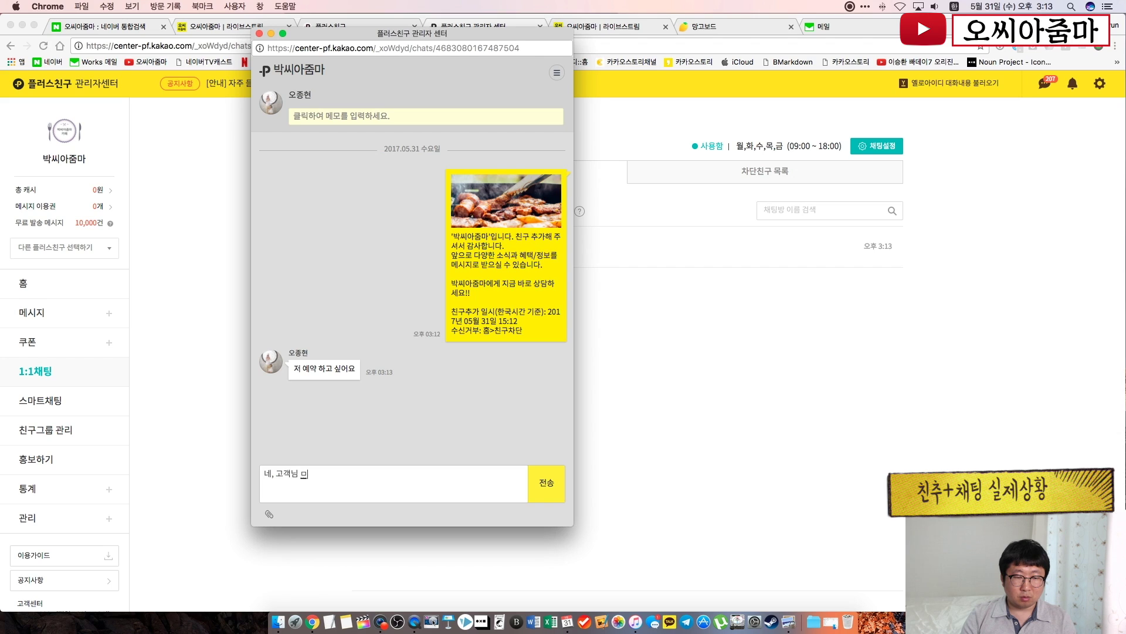
{"action": "key", "text": "BackSpace"}
{"action": "type", "text": "무엇을 도와드릴까요?"}
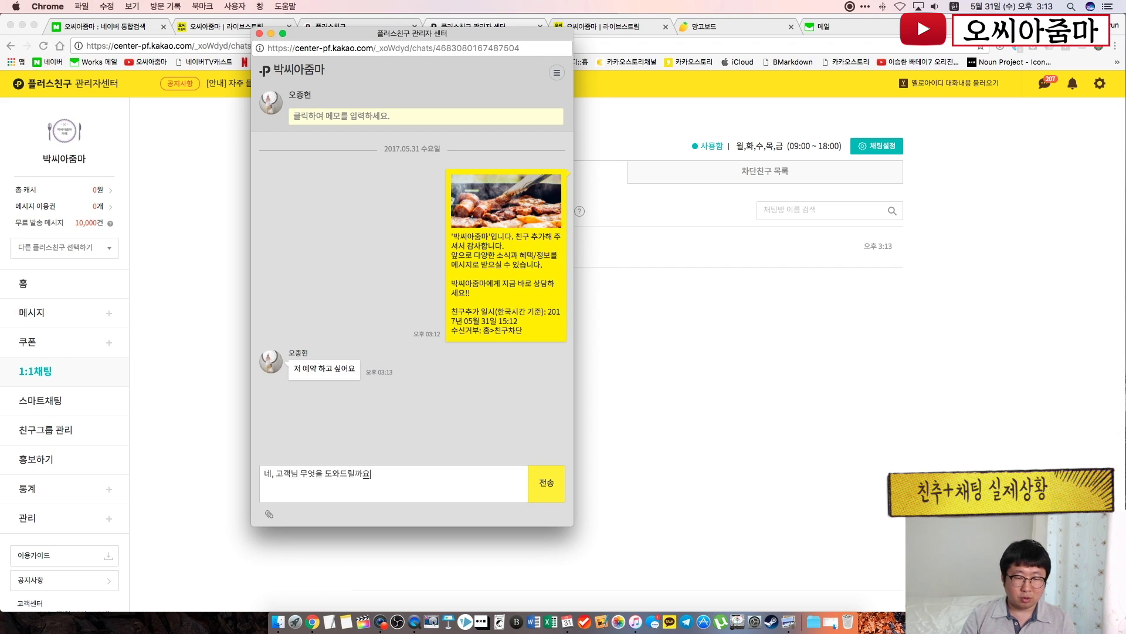
{"action": "key", "text": "Return"}
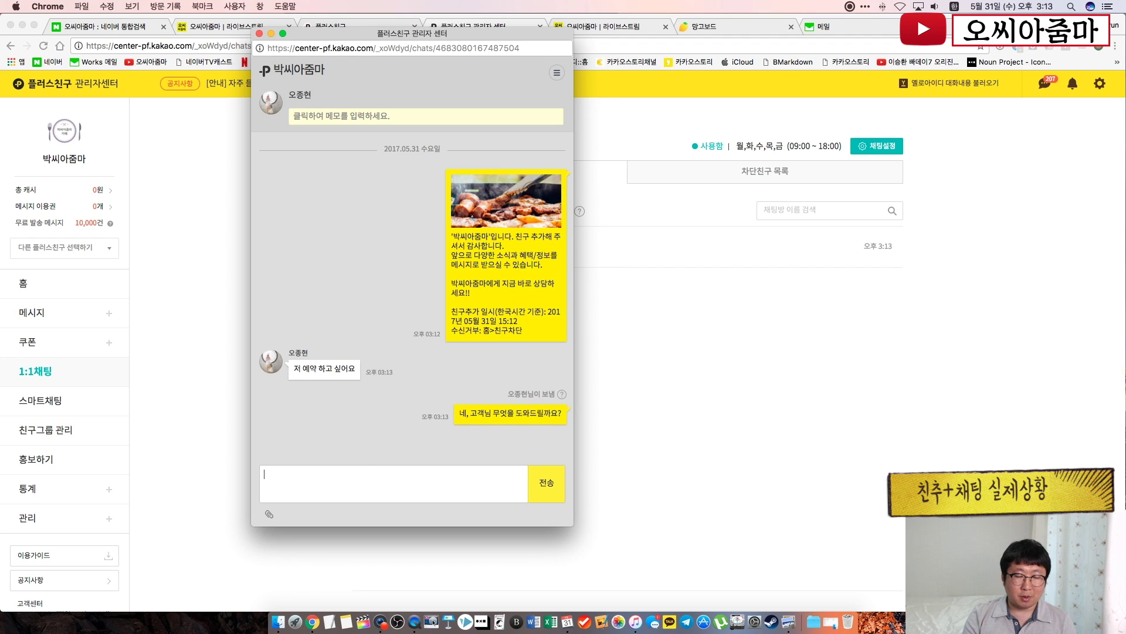
{"action": "left_click", "coordinate": [414, 625]}
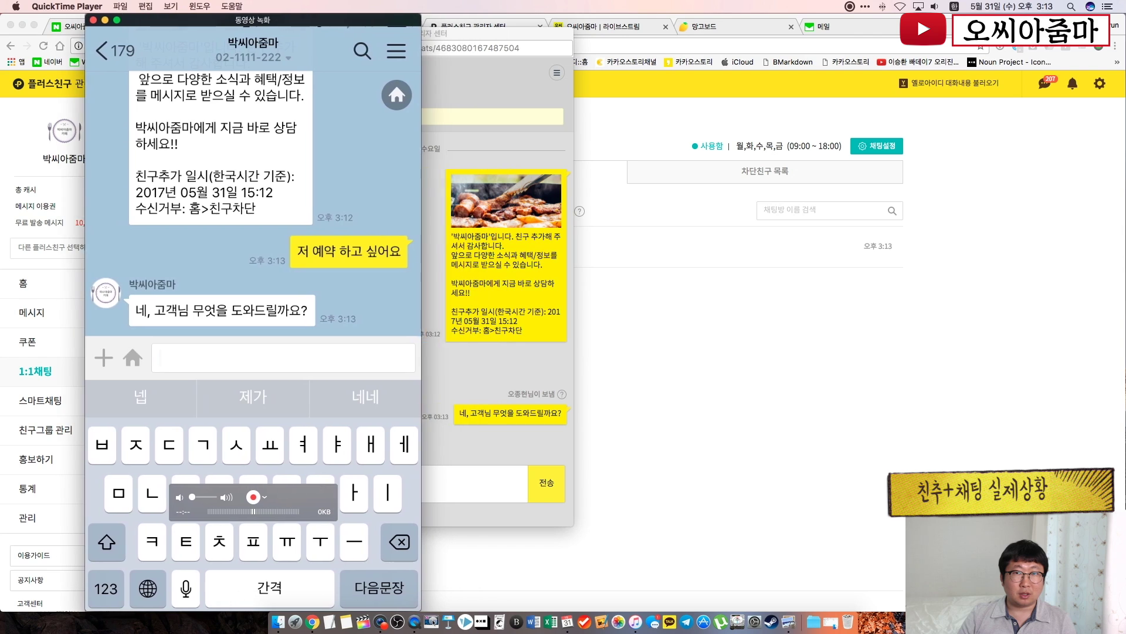
Send the customer's '3명 내일 12시 갈께요' from the phone, then answer 네네!! and 예약 하겠습니다
{"action": "left_click_drag", "start_coordinate": [414, 34], "coordinate": [526, 21]}
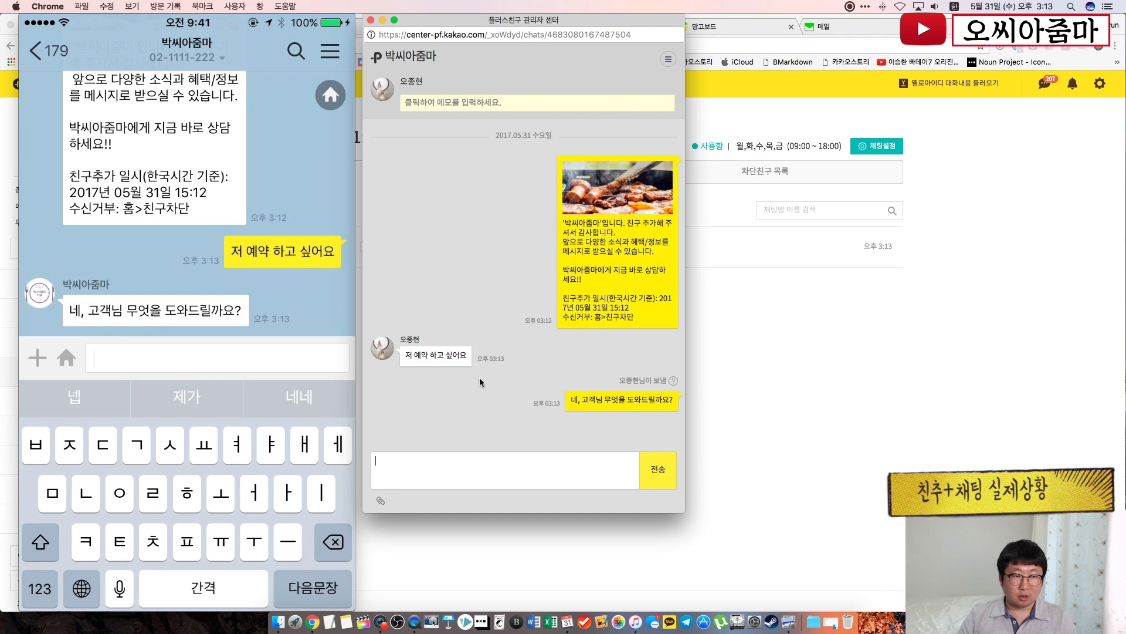
{"action": "type", "text": "3명"}
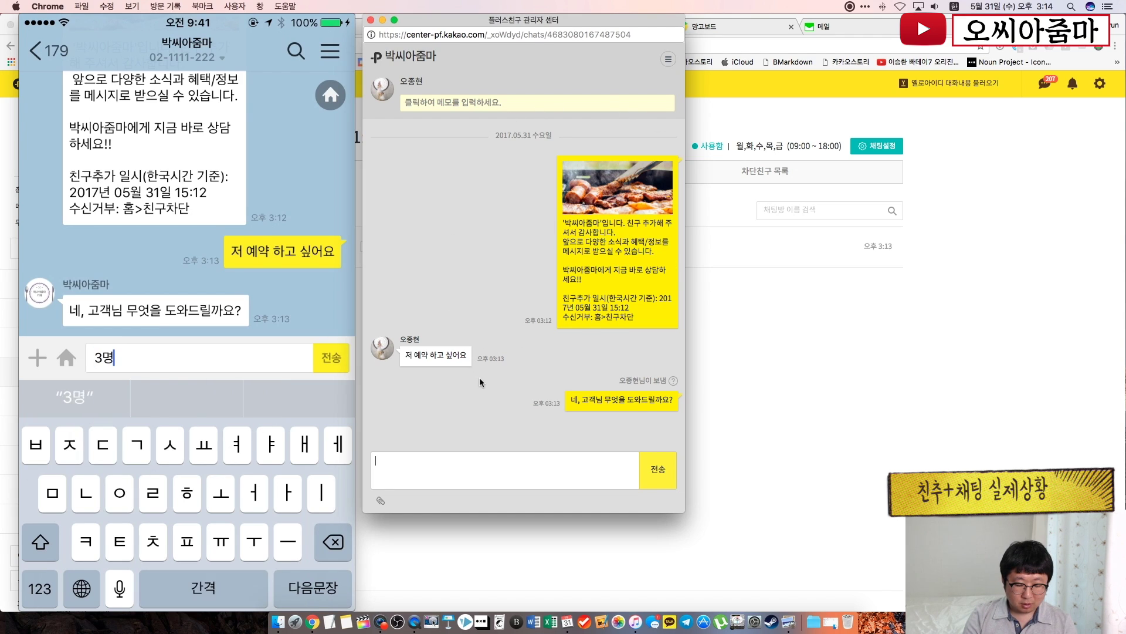
{"action": "type", "text": " 내일 "}
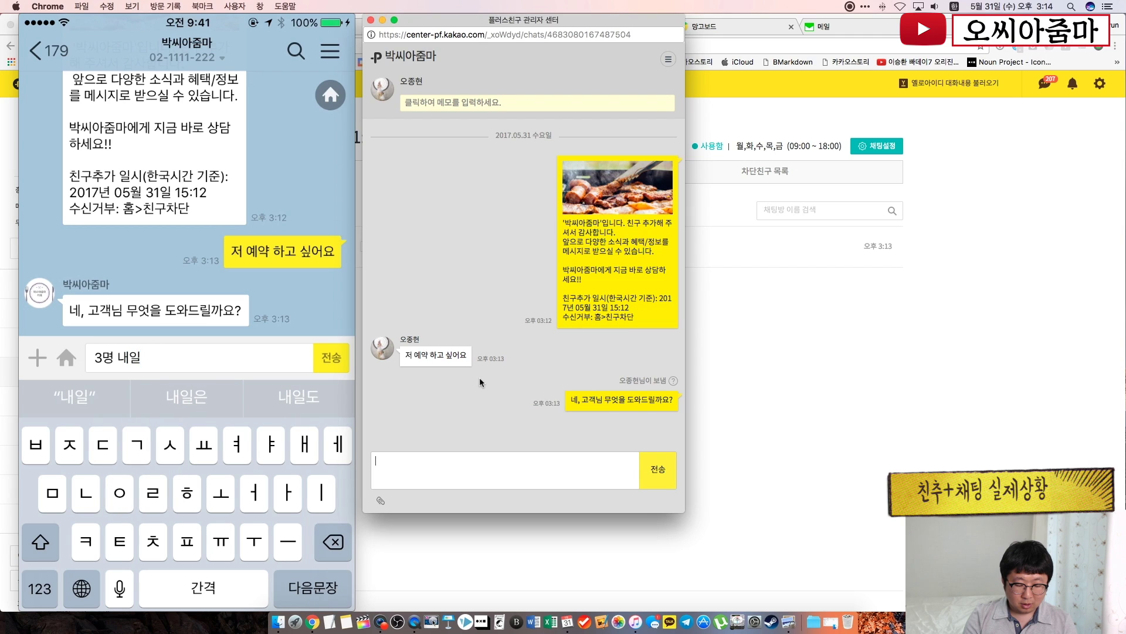
{"action": "type", "text": "12"}
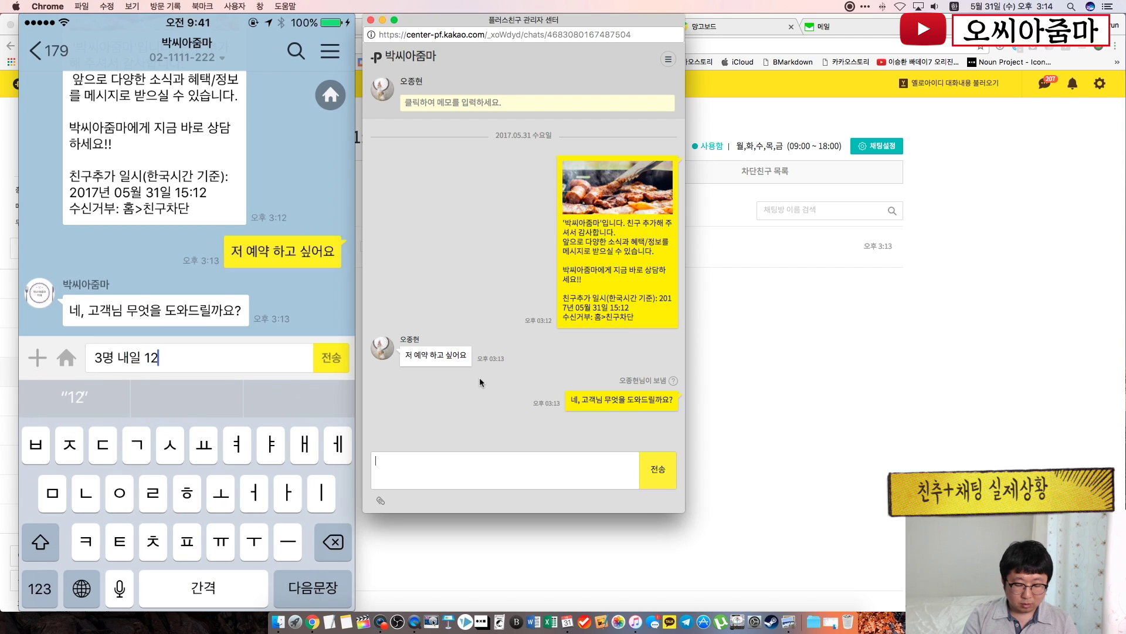
{"action": "type", "text": "시 갈"}
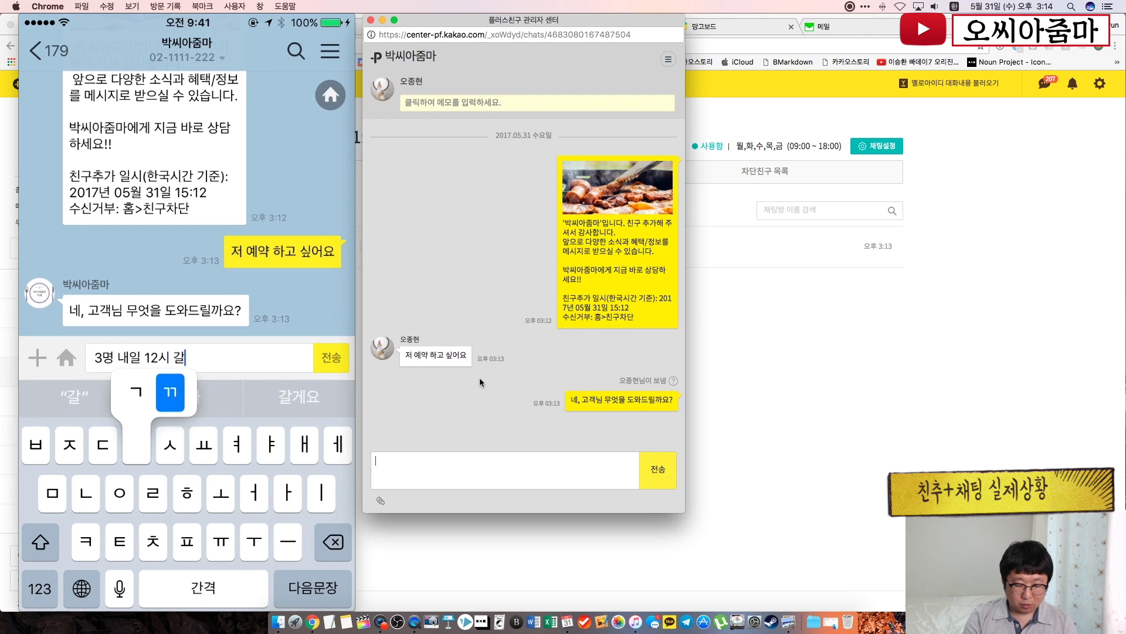
{"action": "type", "text": "께요"}
{"action": "left_click", "coordinate": [331, 357]}
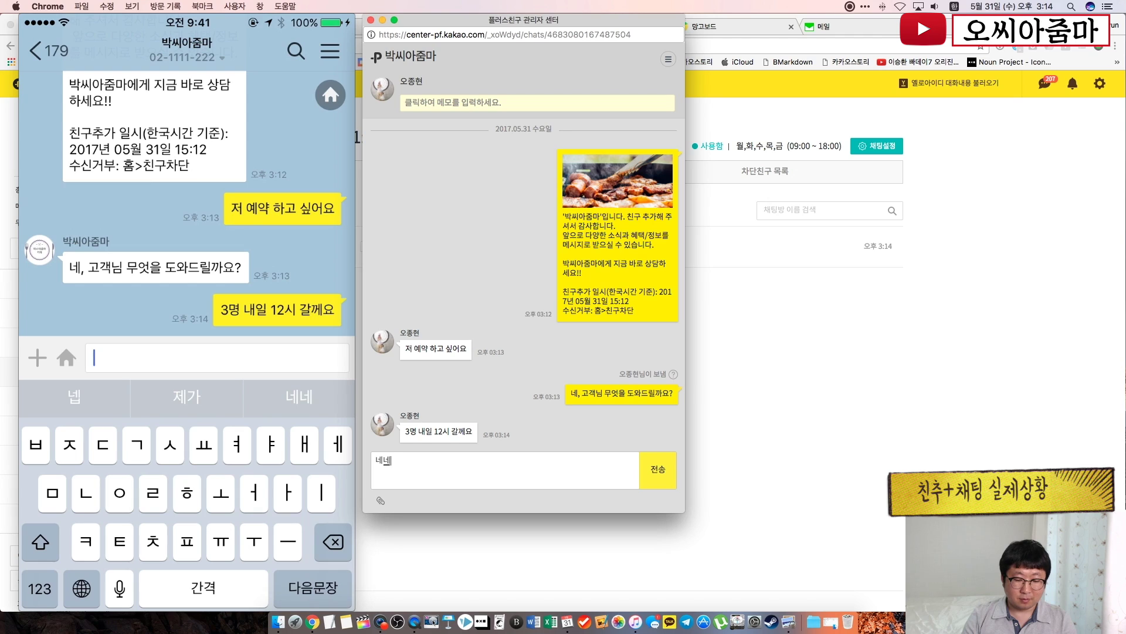
{"action": "key", "text": "Return"}
{"action": "type", "text": "옙"}
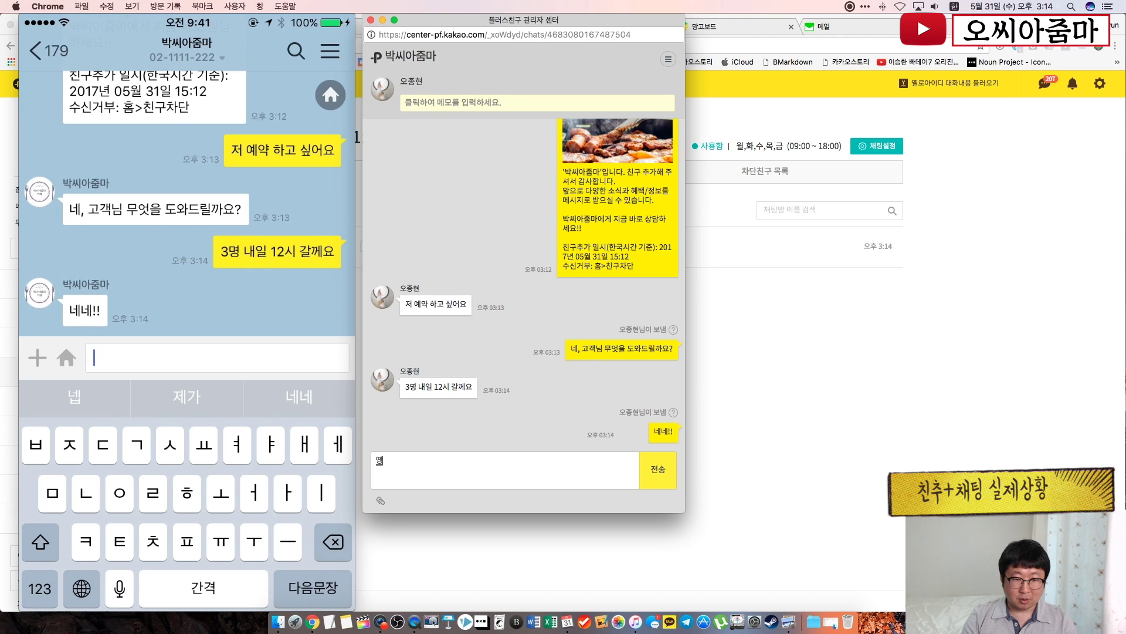
{"action": "type", "text": "약 되었습니다."}
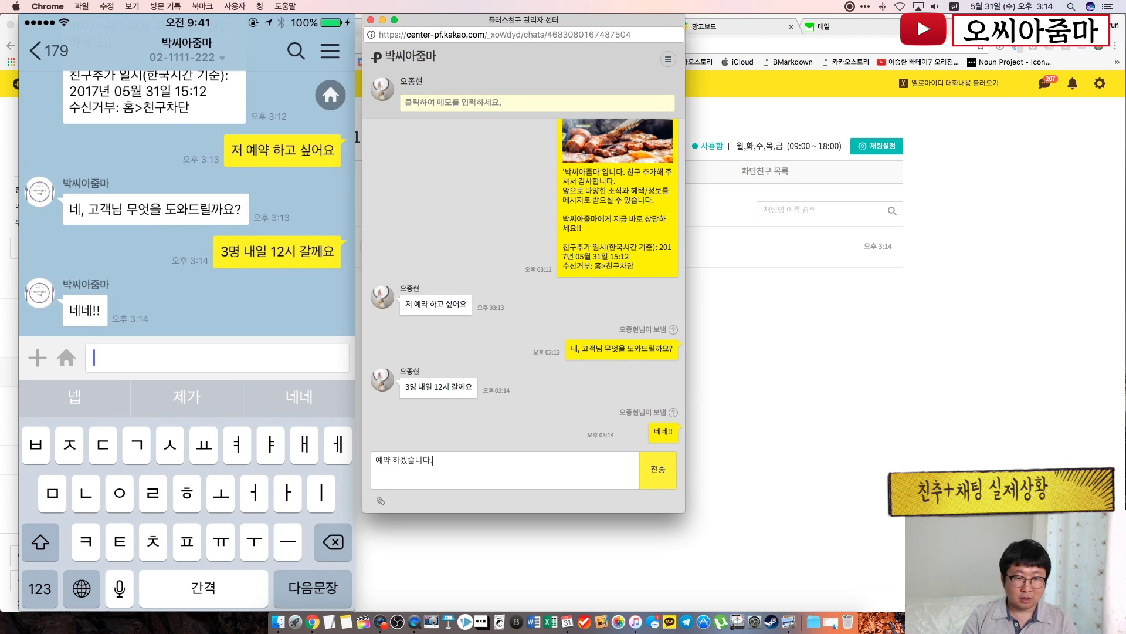
{"action": "key", "text": "Return"}
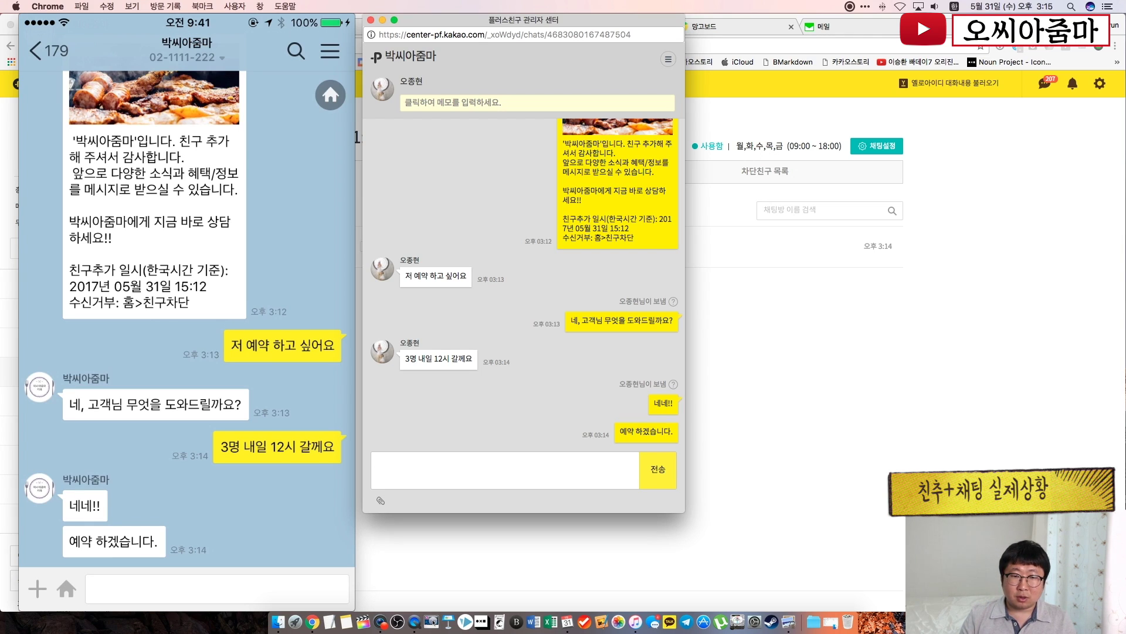
{"action": "left_click", "coordinate": [509, 461]}
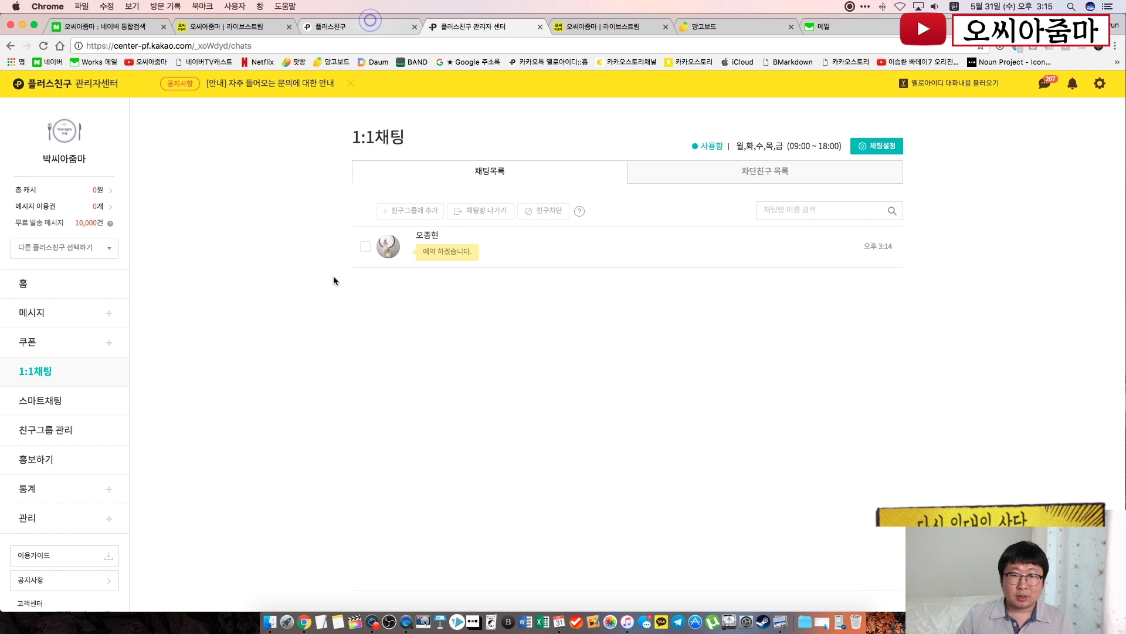
Reopen the customer's chat and write the memo '내일 3명 예약 개진상!'
{"action": "left_click", "coordinate": [329, 289]}
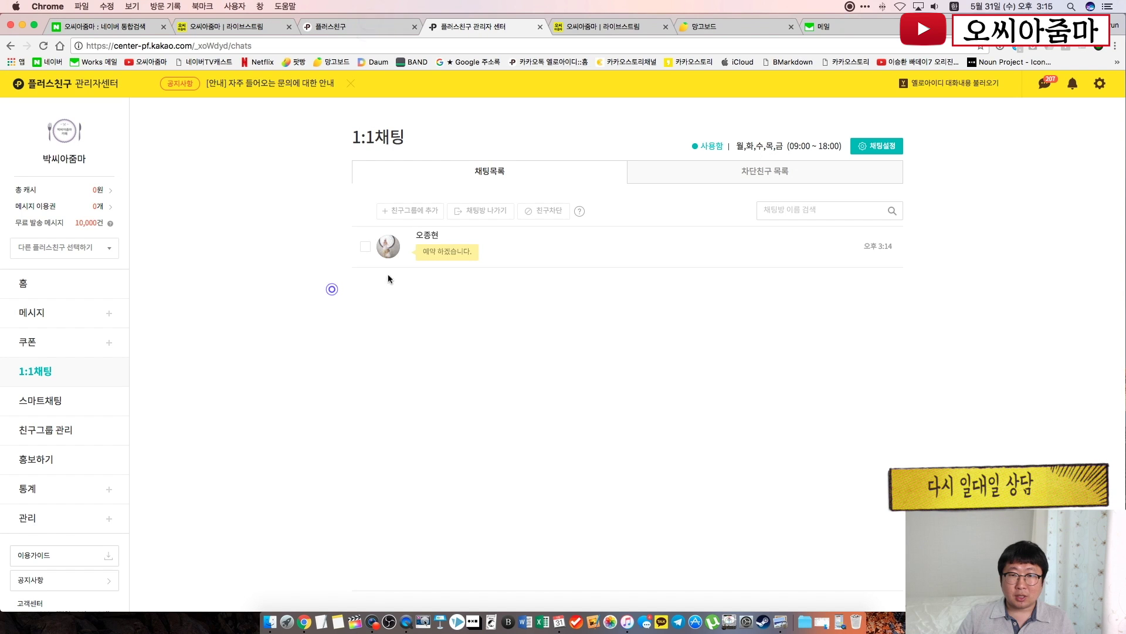
{"action": "left_click", "coordinate": [503, 255]}
{"action": "left_click_drag", "start_coordinate": [828, 21], "coordinate": [243, 21]}
{"action": "left_click", "coordinate": [365, 104]}
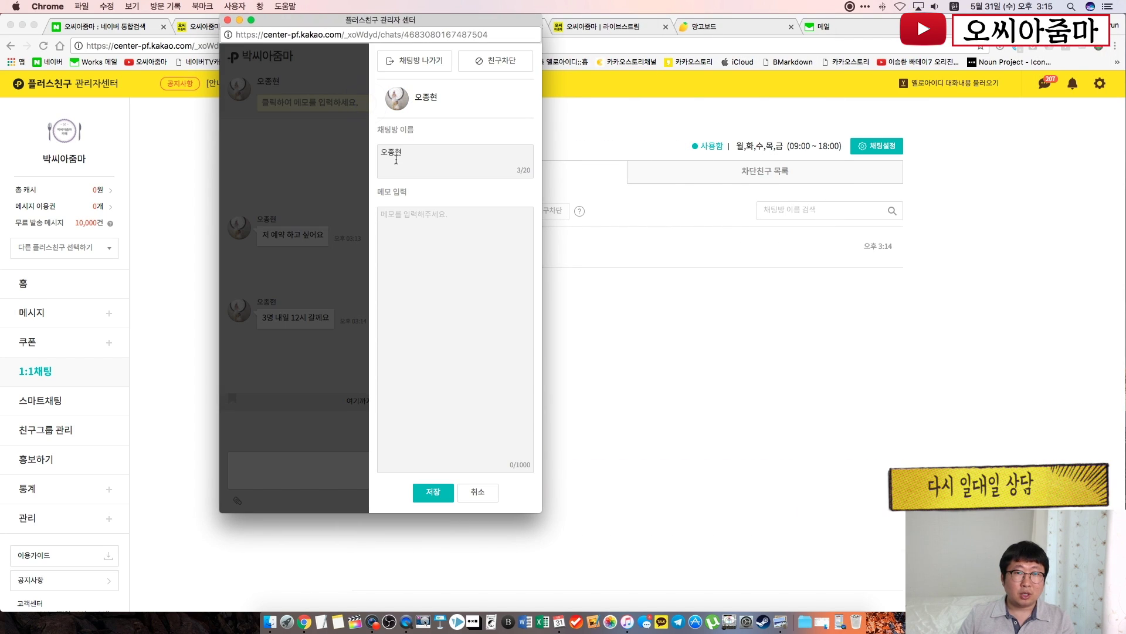
{"action": "left_click", "coordinate": [411, 236]}
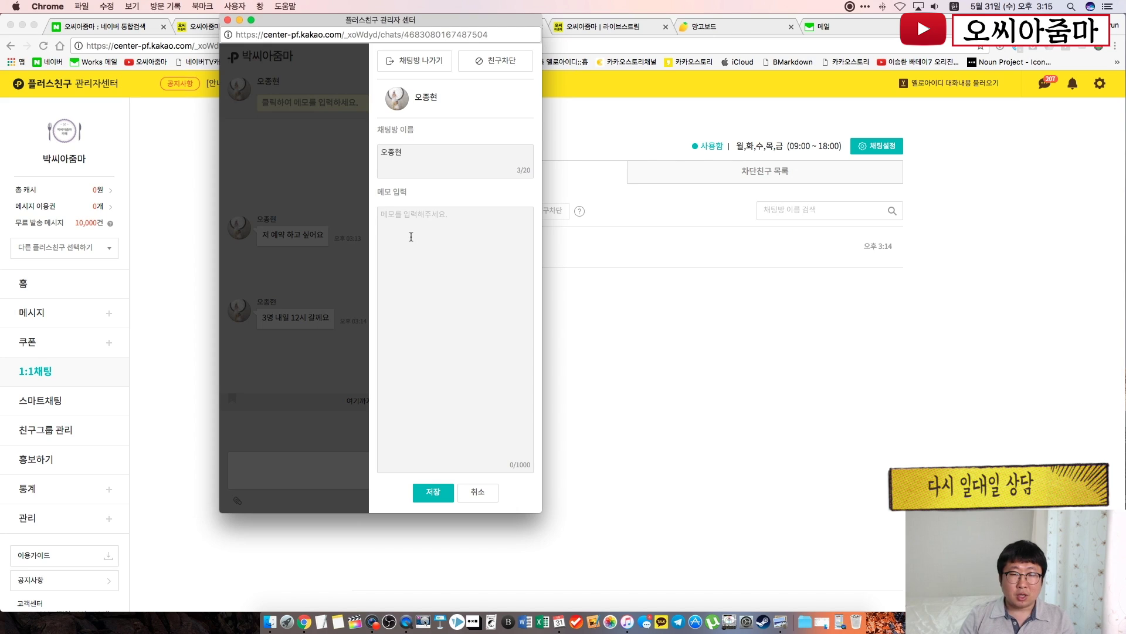
{"action": "type", "text": "내일"}
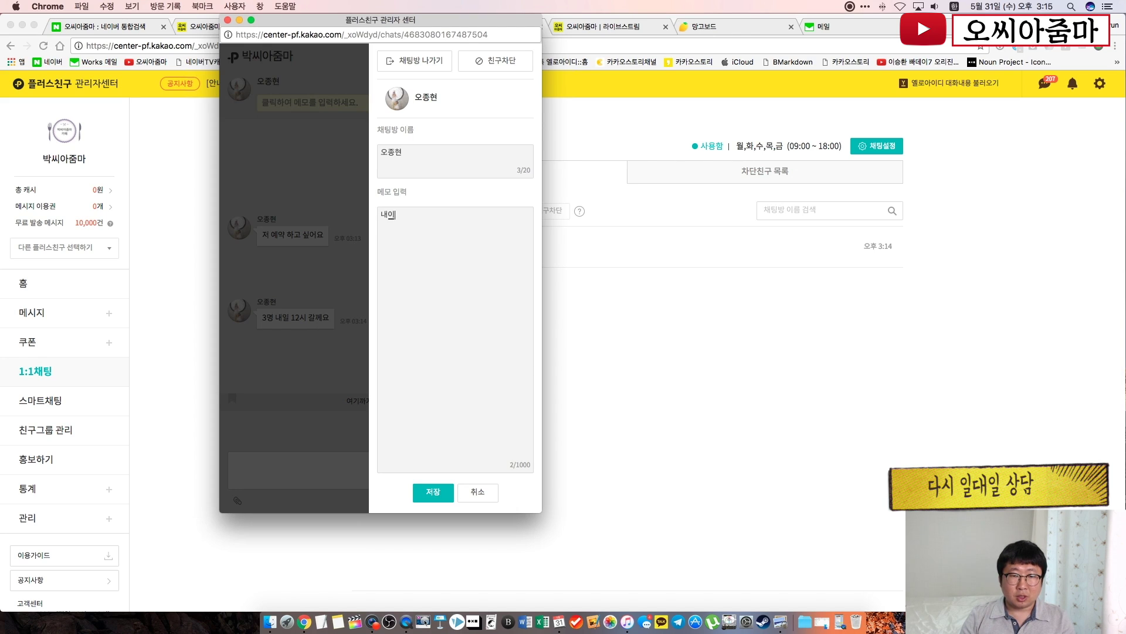
{"action": "type", "text": " 3명 예약ㅎㄱ"}
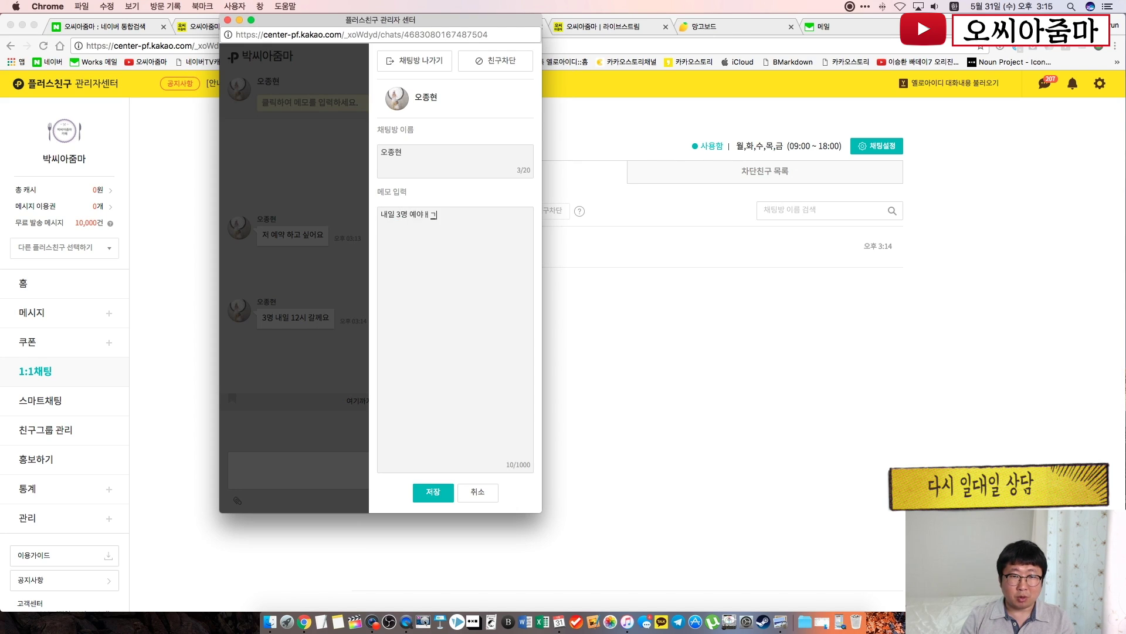
{"action": "key", "text": "BackSpace"}
{"action": "key", "text": "BackSpace"}
{"action": "type", "text": "이"}
{"action": "type", "text": "개진상"}
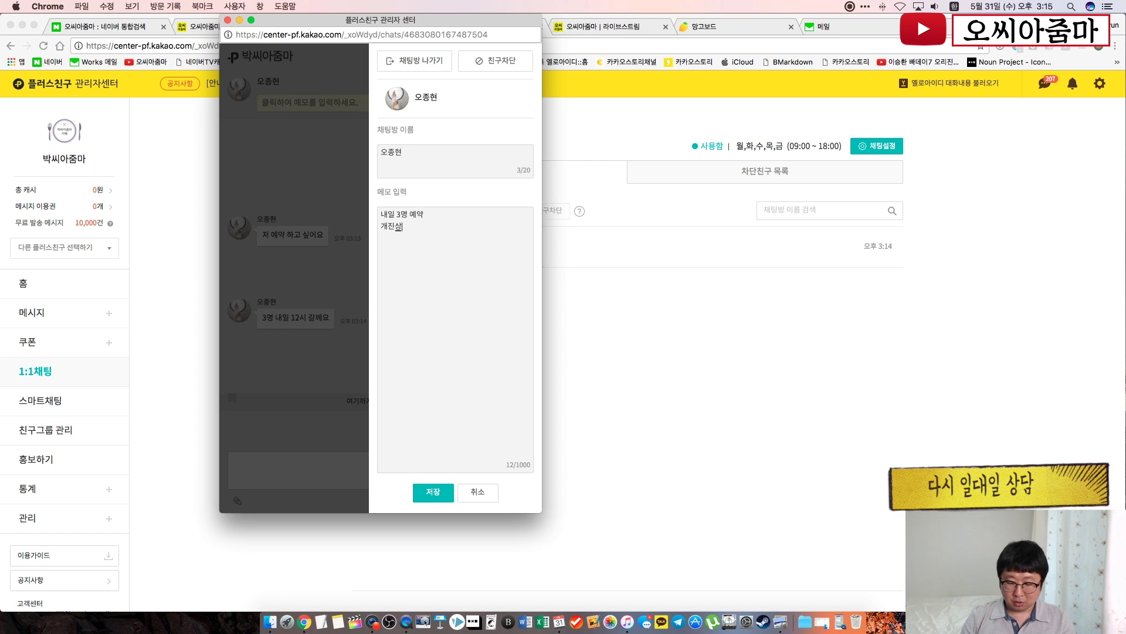
{"action": "type", "text": "!"}
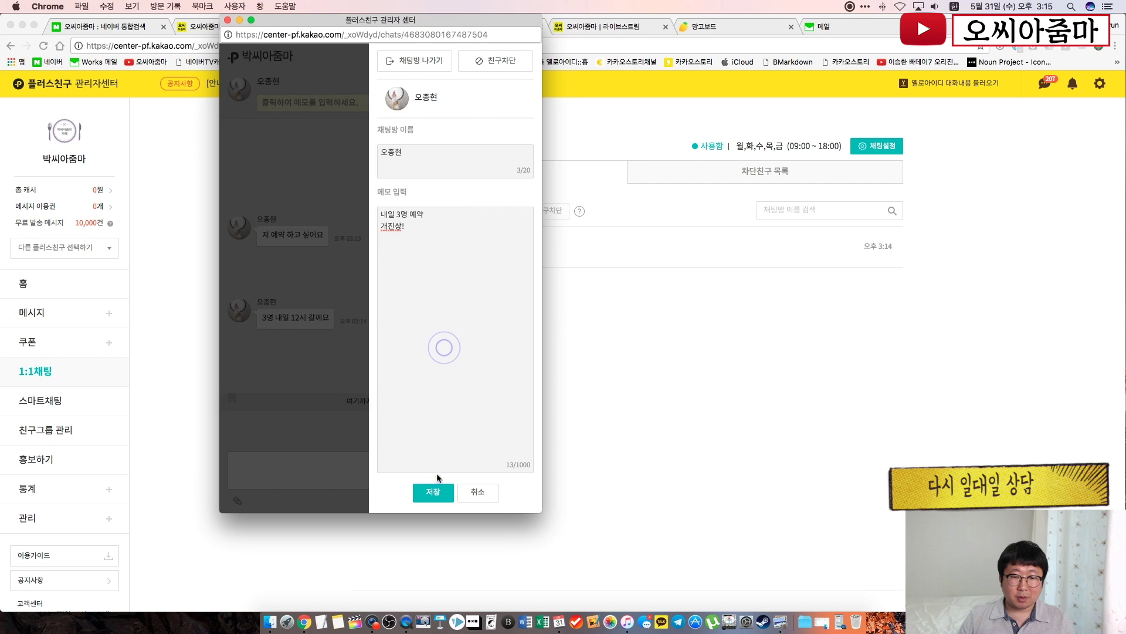
Save the memo, check it, and close the memo panel and chat window
{"action": "left_click", "coordinate": [434, 493]}
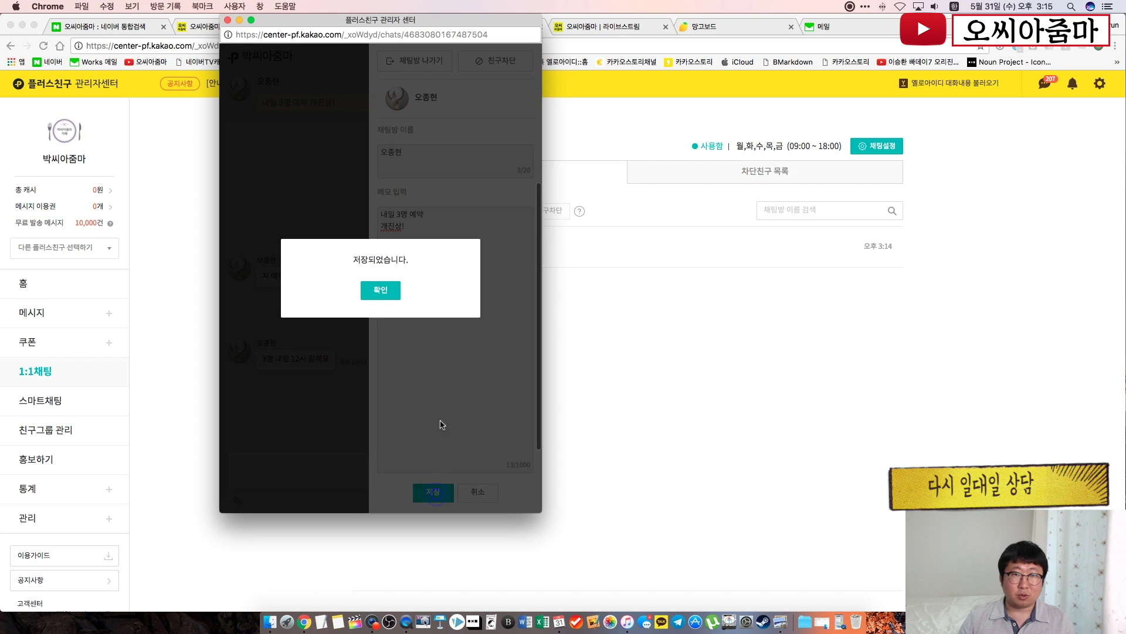
{"action": "left_click", "coordinate": [387, 290]}
{"action": "left_click", "coordinate": [330, 103]}
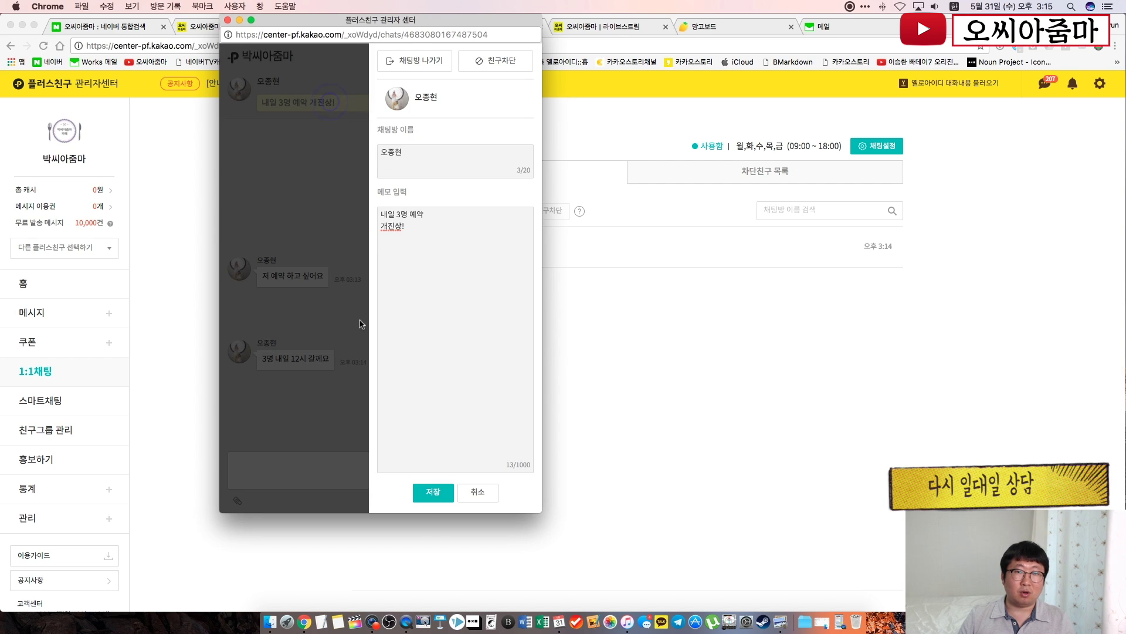
{"action": "left_click", "coordinate": [262, 262]}
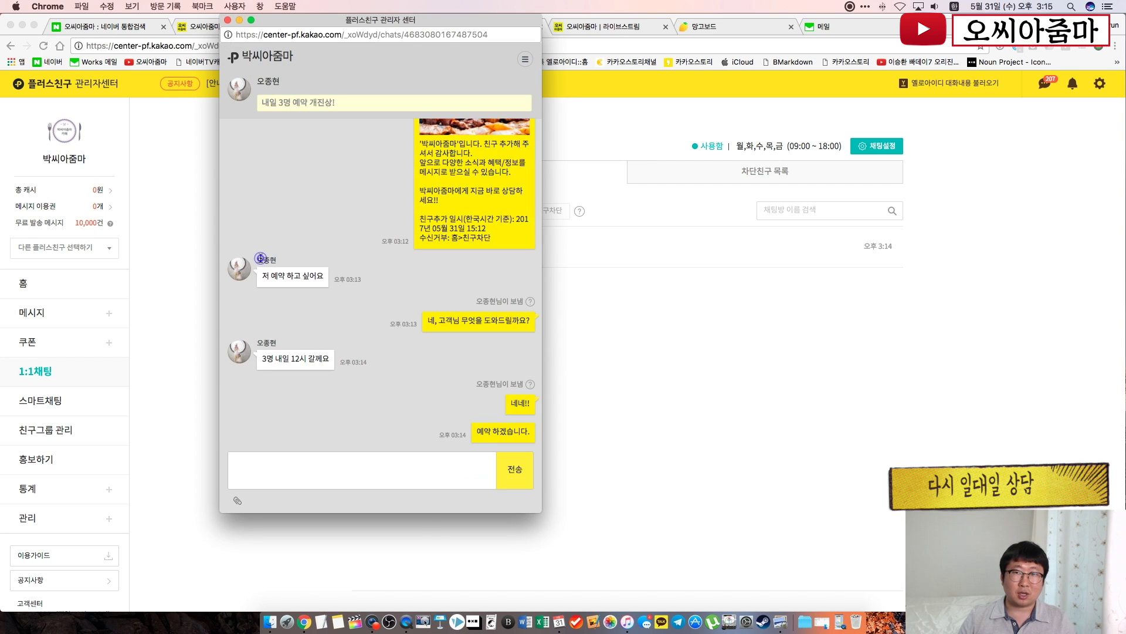
{"action": "left_click", "coordinate": [227, 20]}
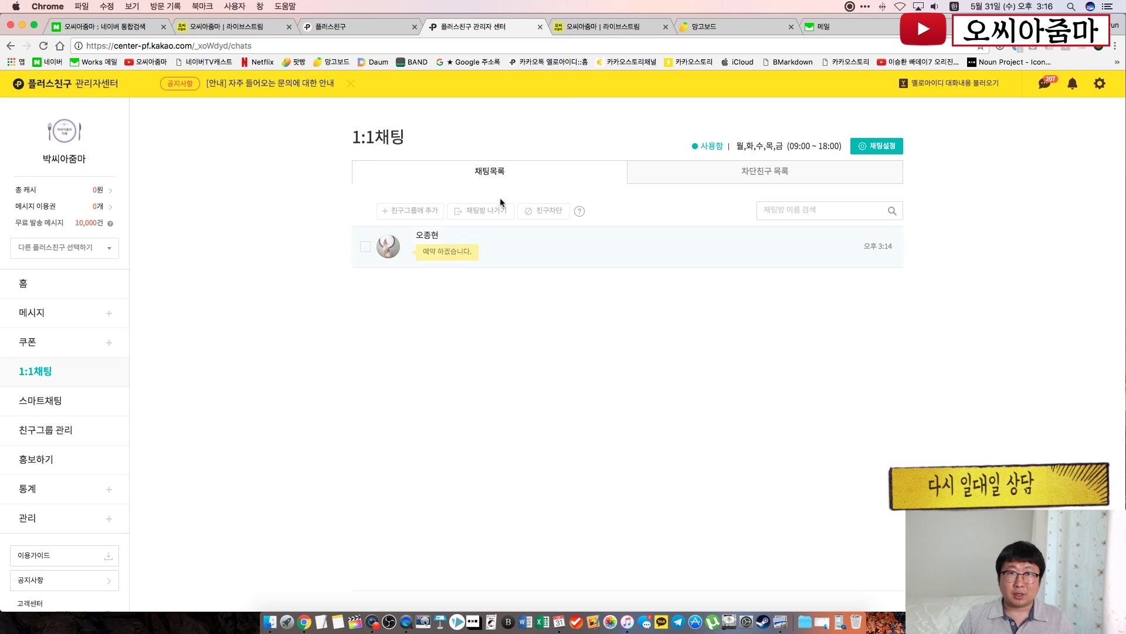
Send '저 내일 못갈꺼 같아요' from the mirrored phone and return to the admin chat list
{"action": "left_click", "coordinate": [121, 27]}
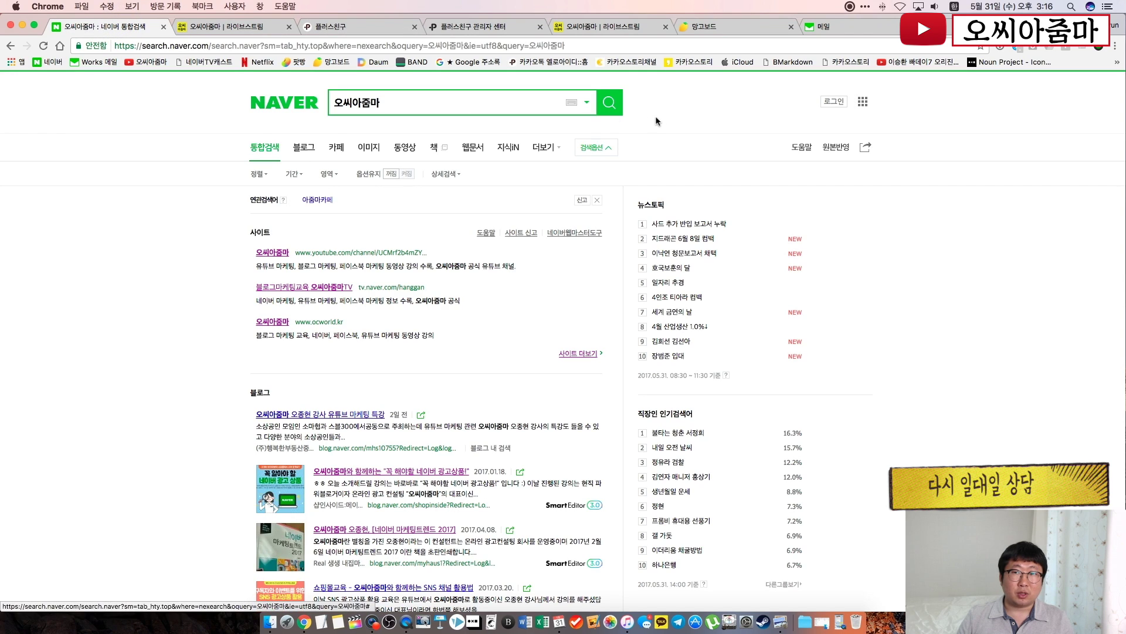
{"action": "key", "text": "super+Tab"}
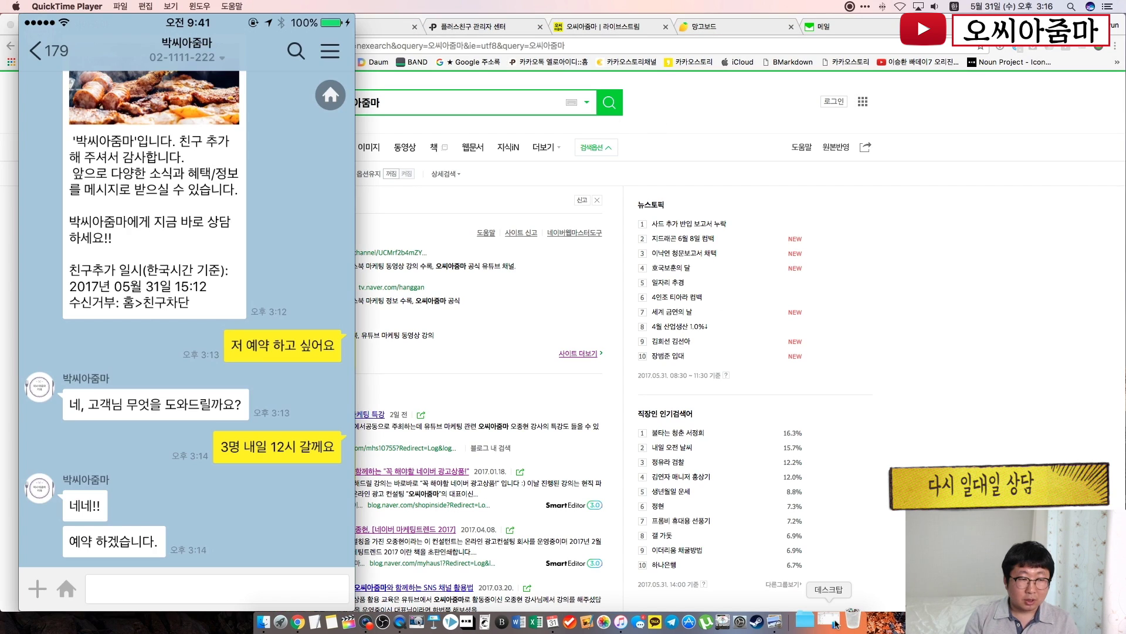
{"action": "type", "text": "저 내"}
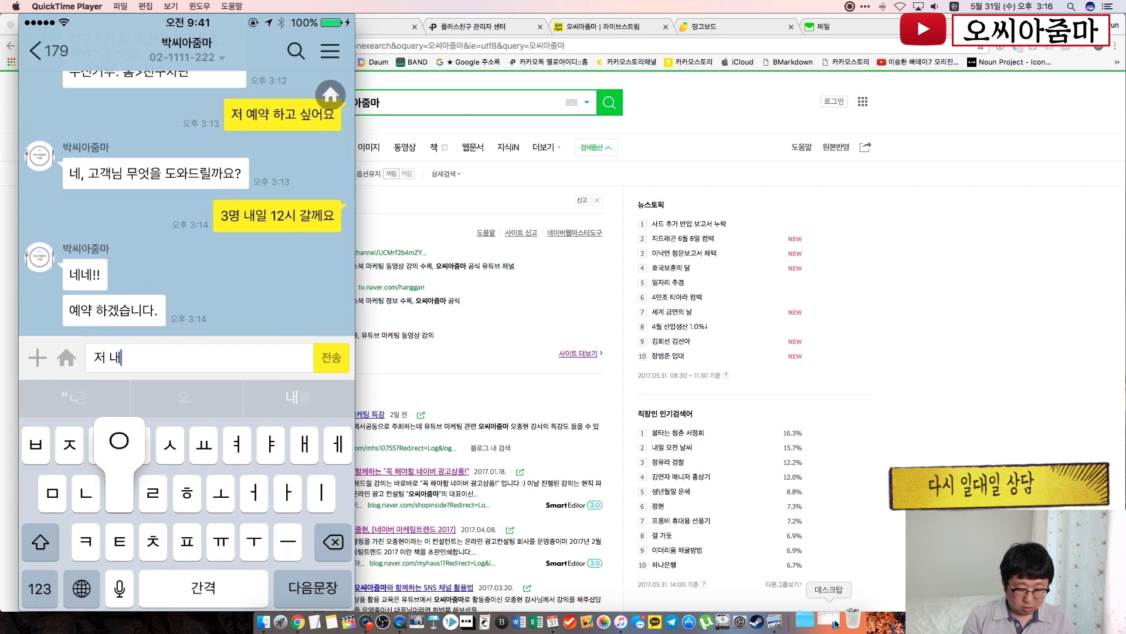
{"action": "type", "text": "일 못갈"}
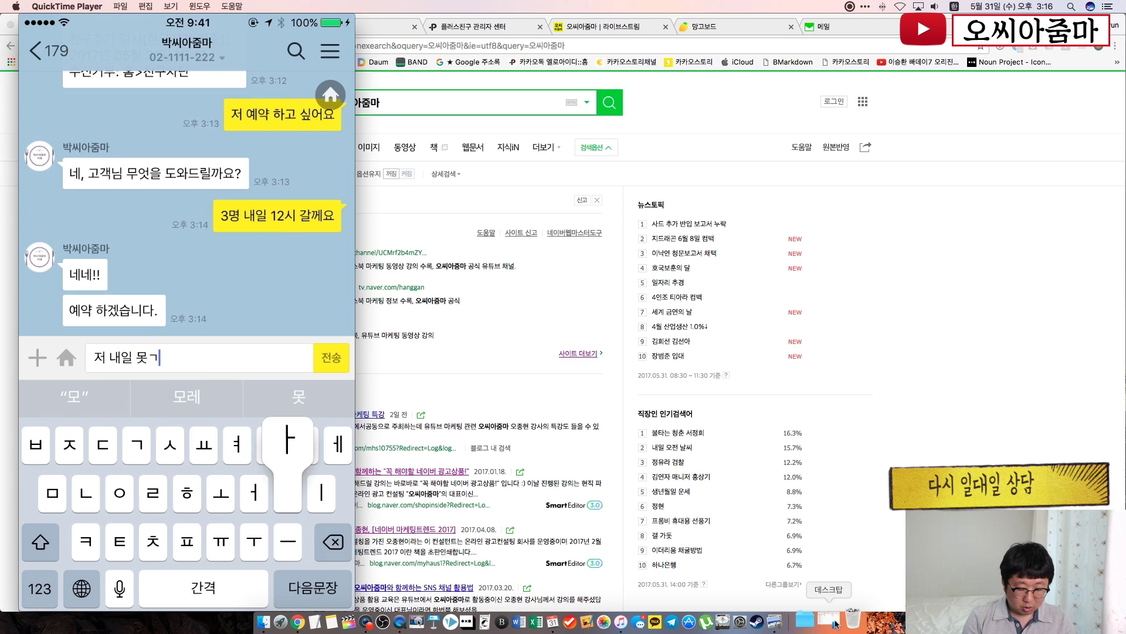
{"action": "type", "text": "꺼 같아요"}
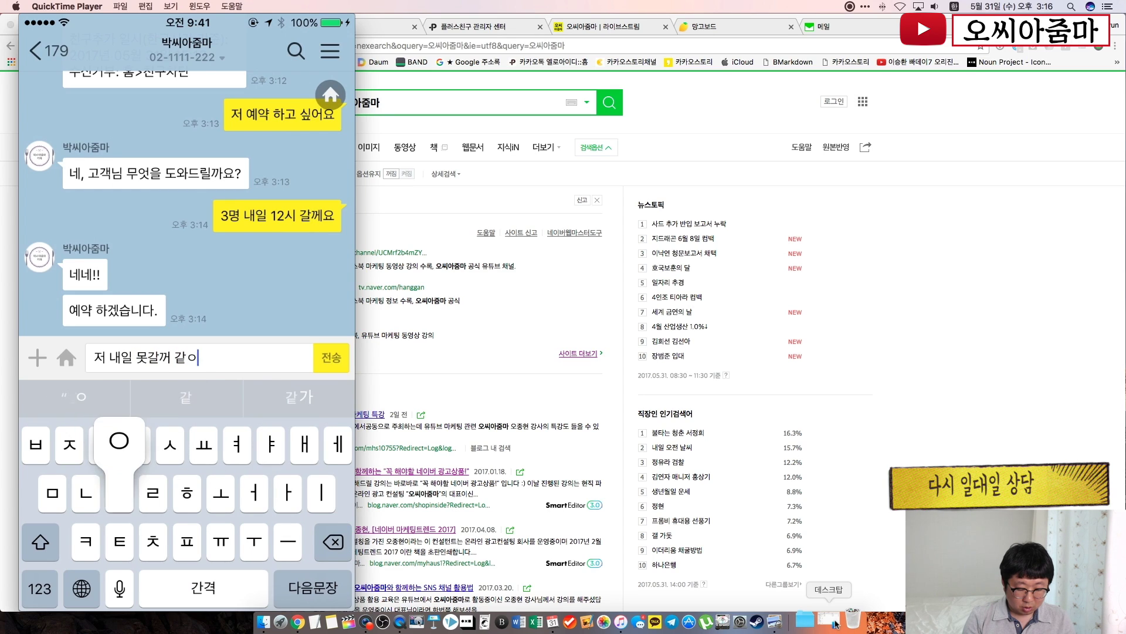
{"action": "left_click", "coordinate": [332, 357]}
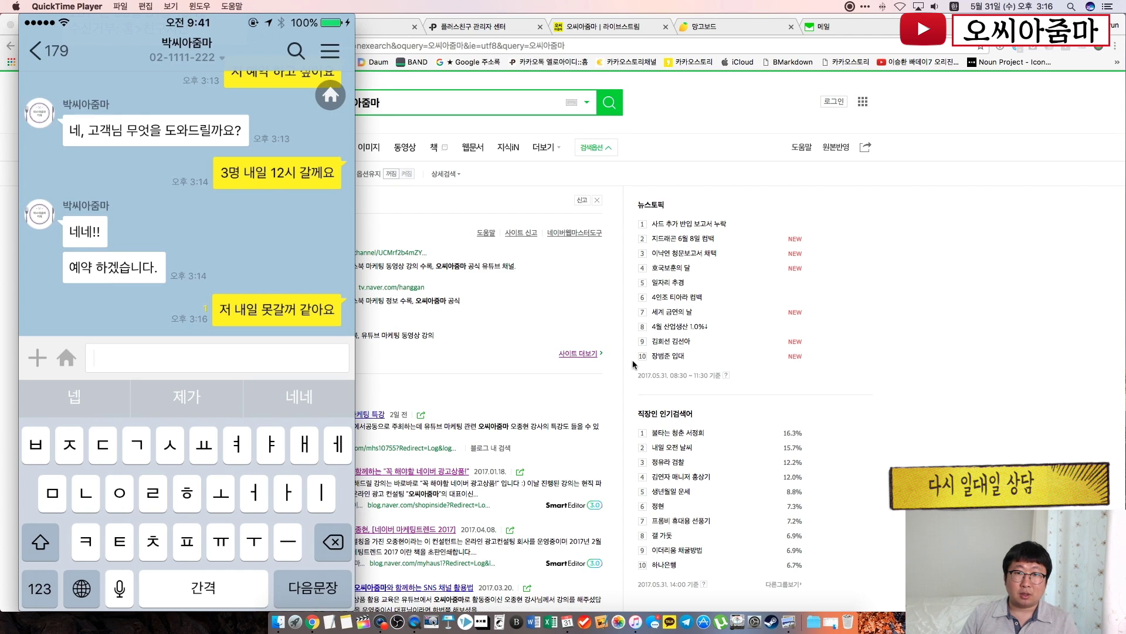
{"action": "left_click", "coordinate": [481, 225]}
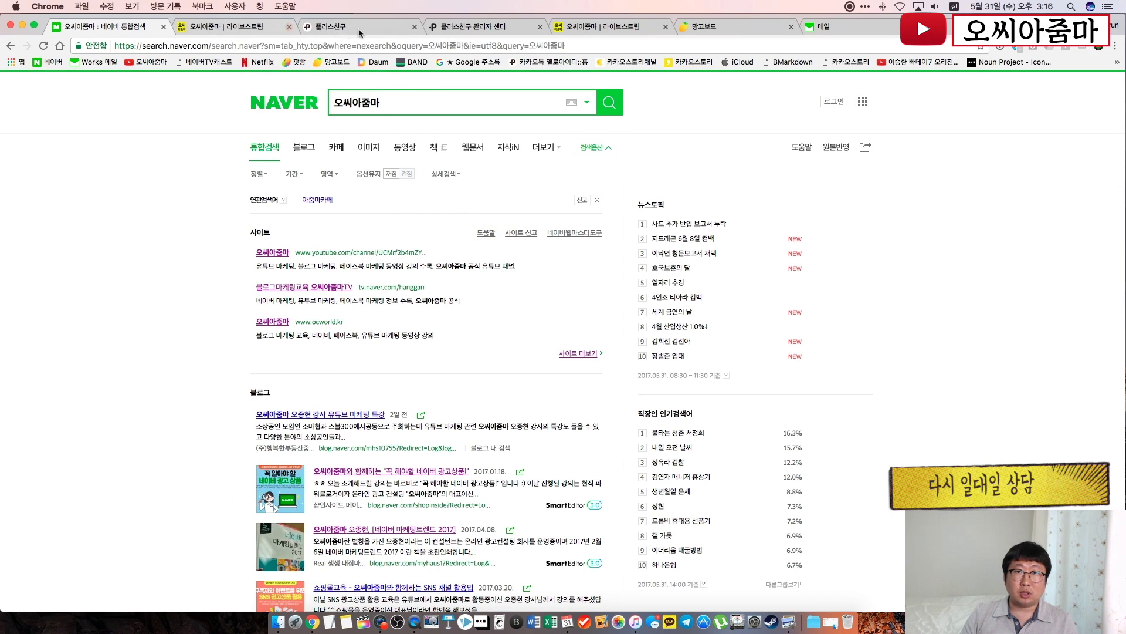
{"action": "left_click", "coordinate": [503, 27]}
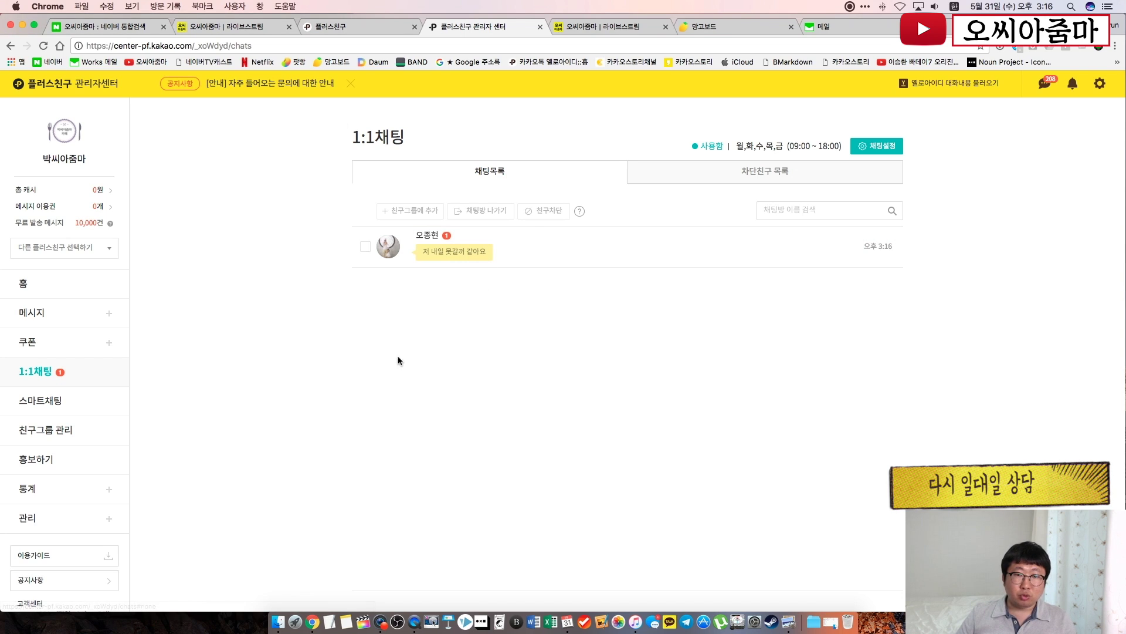
Switch to the Naver tab and back, then go to the 스마트채팅 page
{"action": "key", "text": "super+1"}
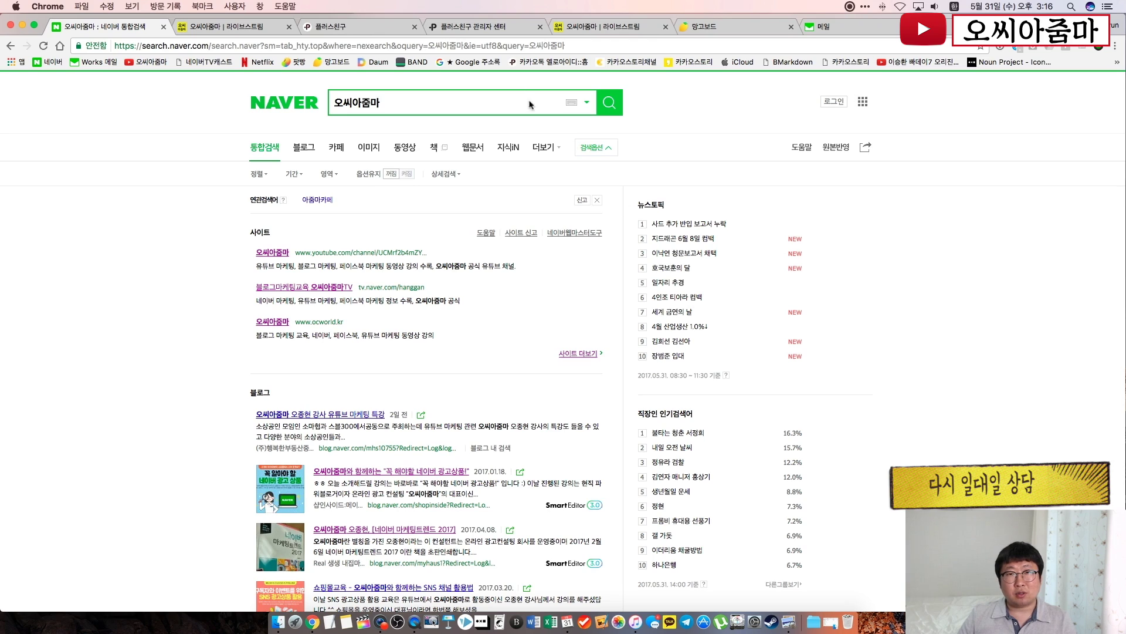
{"action": "left_click", "coordinate": [483, 27]}
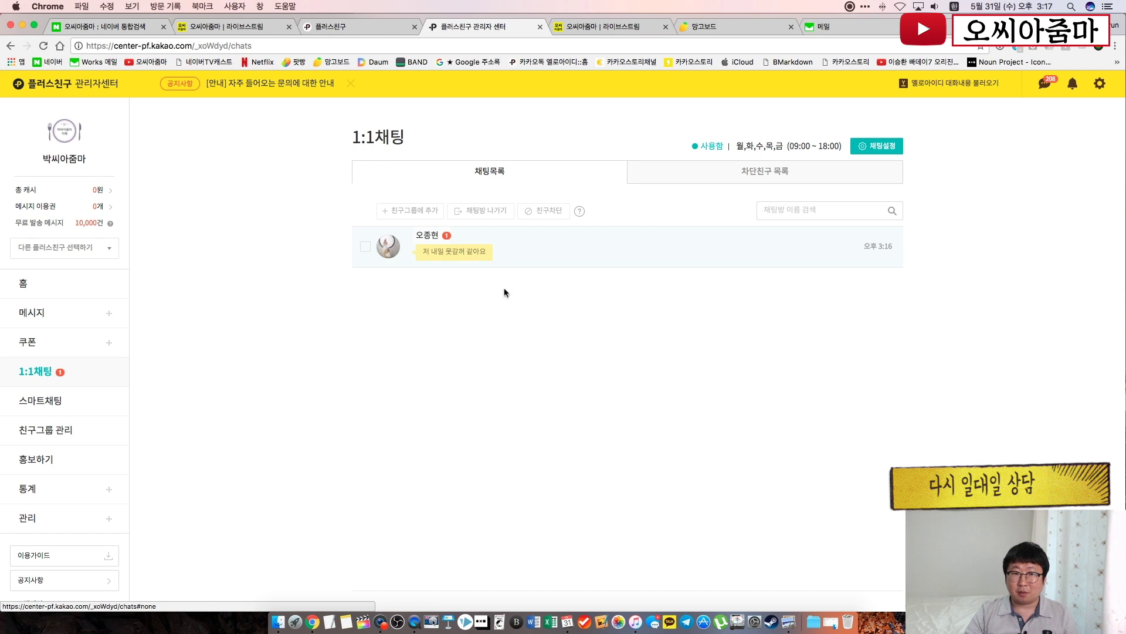
{"action": "left_click", "coordinate": [515, 333]}
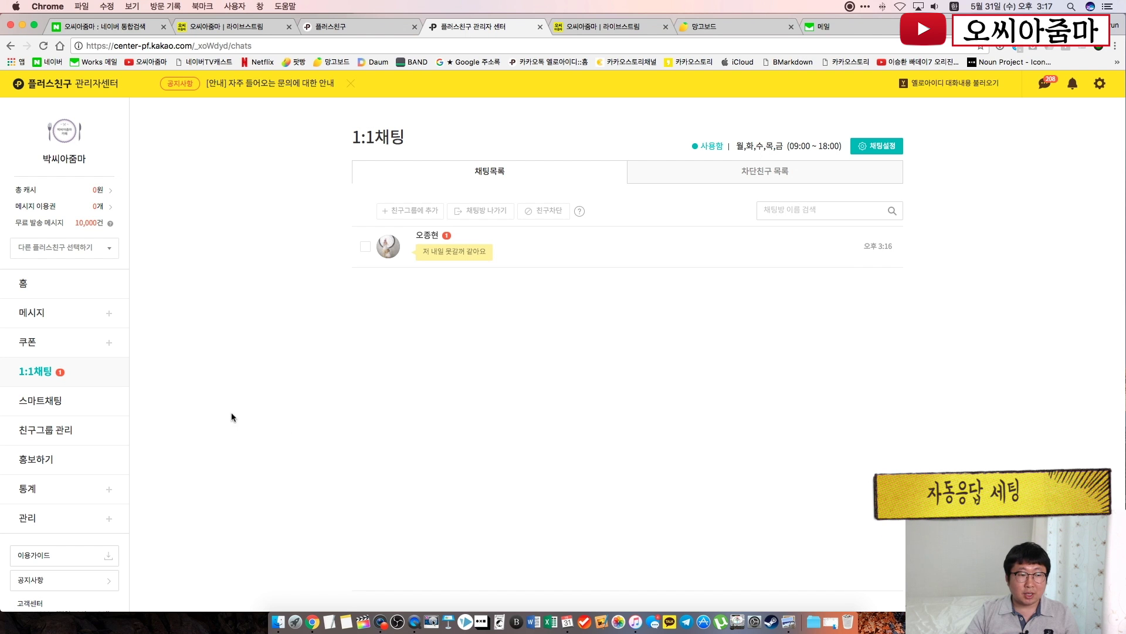
{"action": "left_click", "coordinate": [64, 403]}
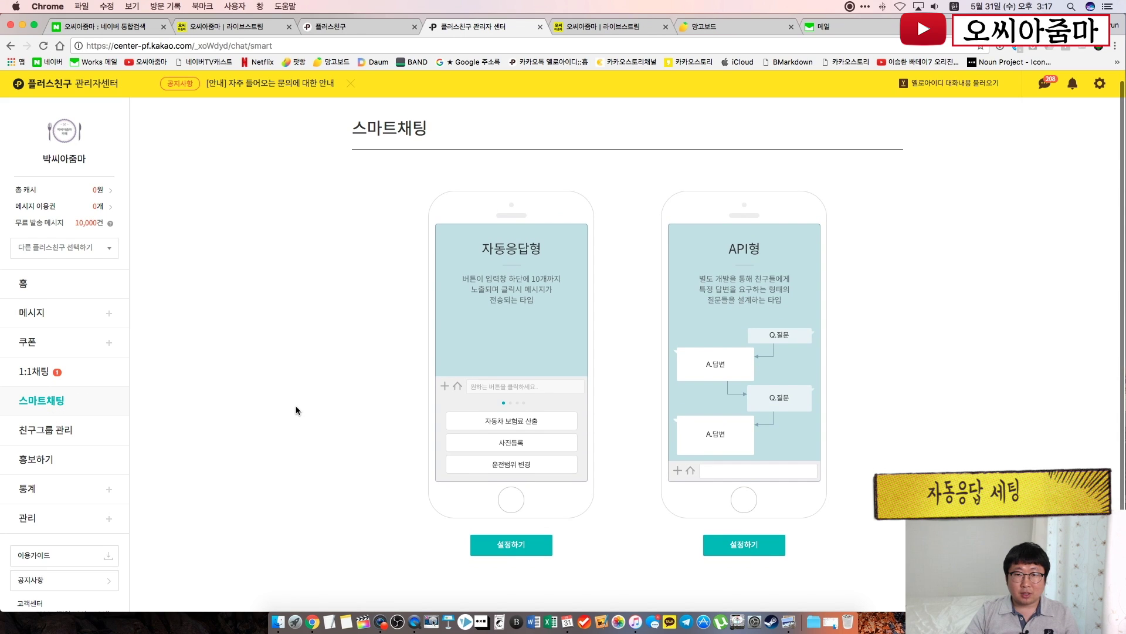
Start the 자동응답형 smart chat setup from its 설정하기 button
{"action": "scroll", "coordinate": [296, 410], "scroll_direction": "down", "scroll_amount": 1}
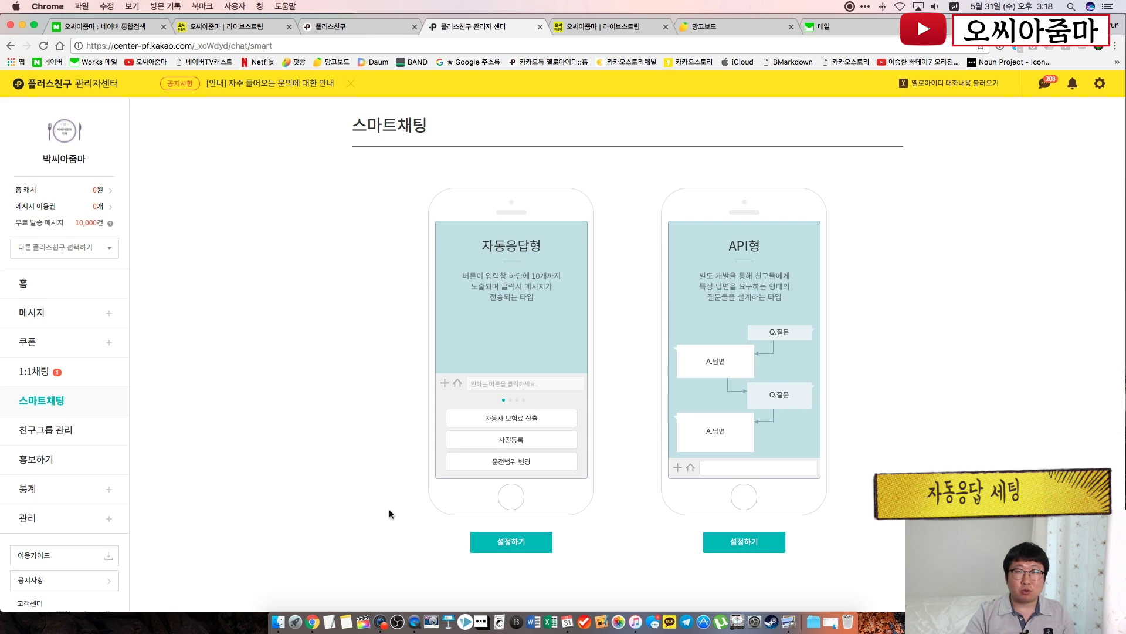
{"action": "left_click", "coordinate": [358, 518]}
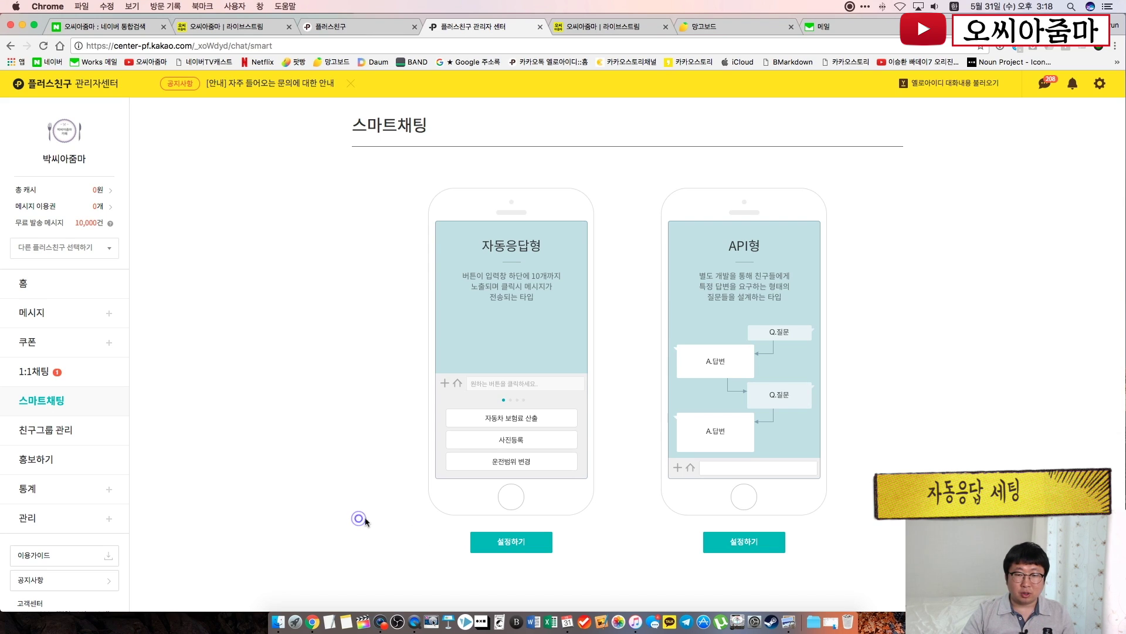
{"action": "left_click", "coordinate": [496, 541]}
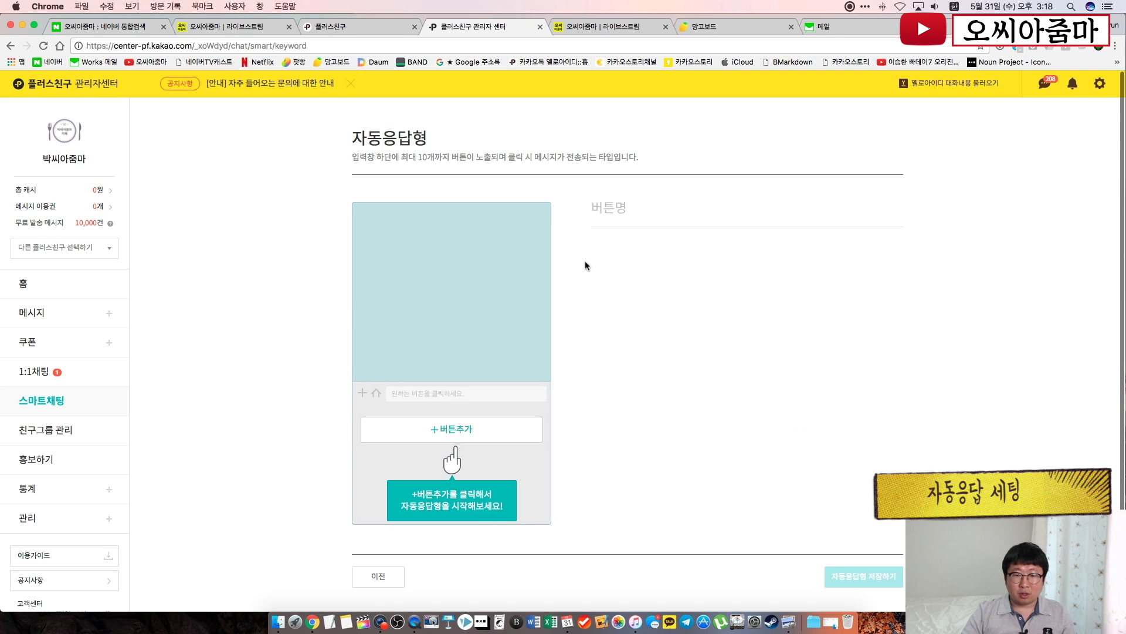
Add an auto-reply button named '중요) 첫방문 2천원 할인 쿠폰!'
{"action": "scroll", "coordinate": [673, 324], "scroll_direction": "down", "scroll_amount": 3}
{"action": "scroll", "coordinate": [673, 324], "scroll_direction": "up", "scroll_amount": 3}
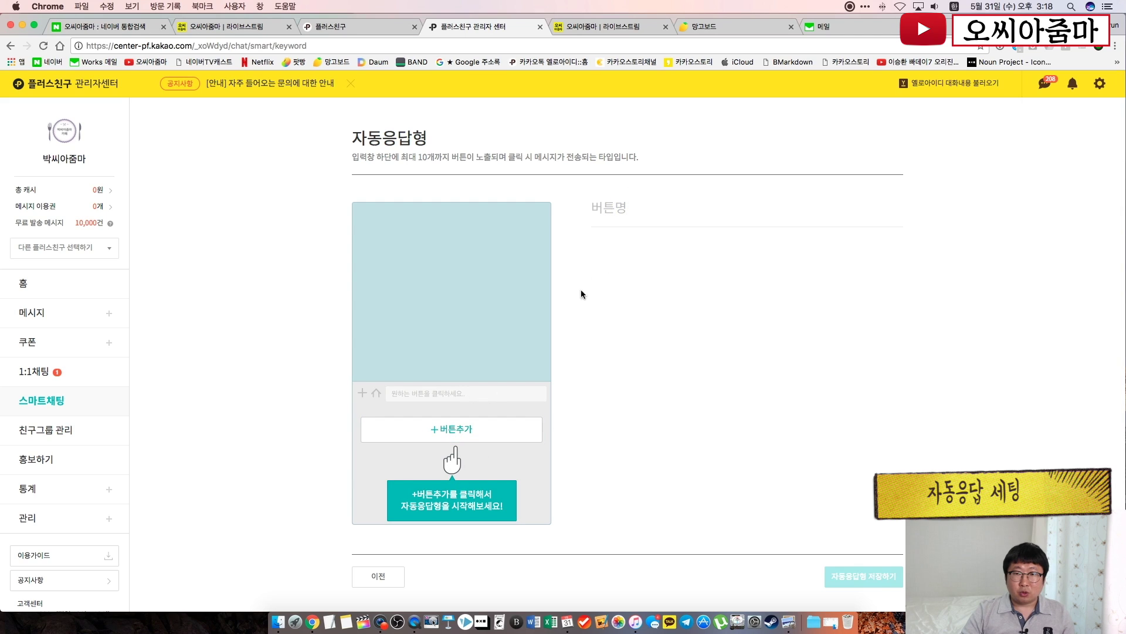
{"action": "left_click", "coordinate": [450, 435]}
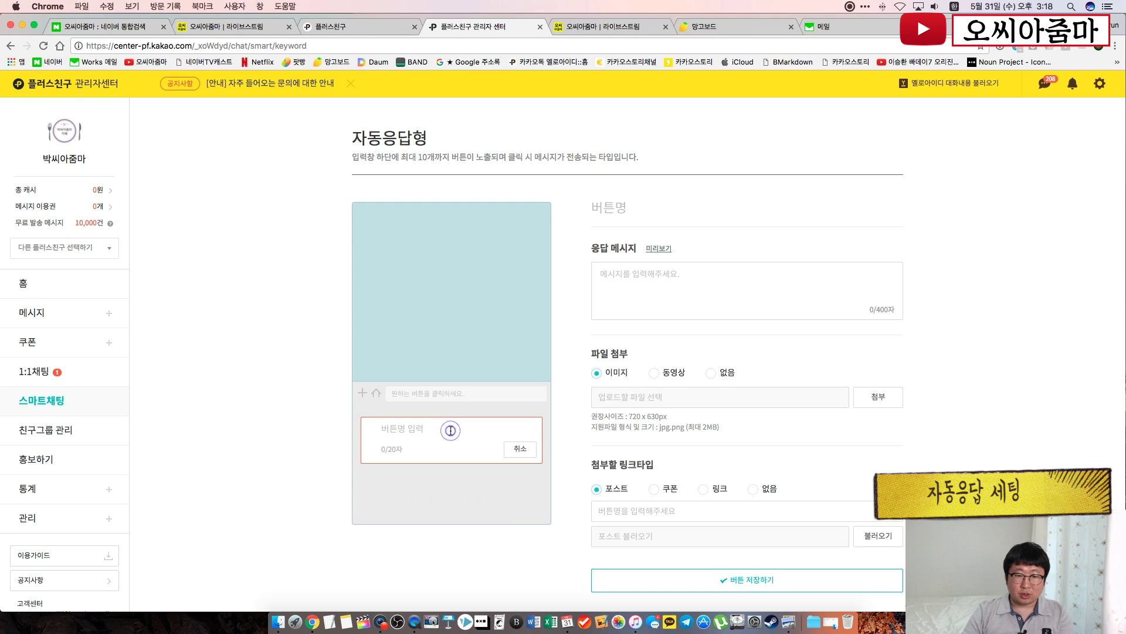
{"action": "left_click", "coordinate": [444, 439]}
{"action": "type", "text": "중요ㅗ"}
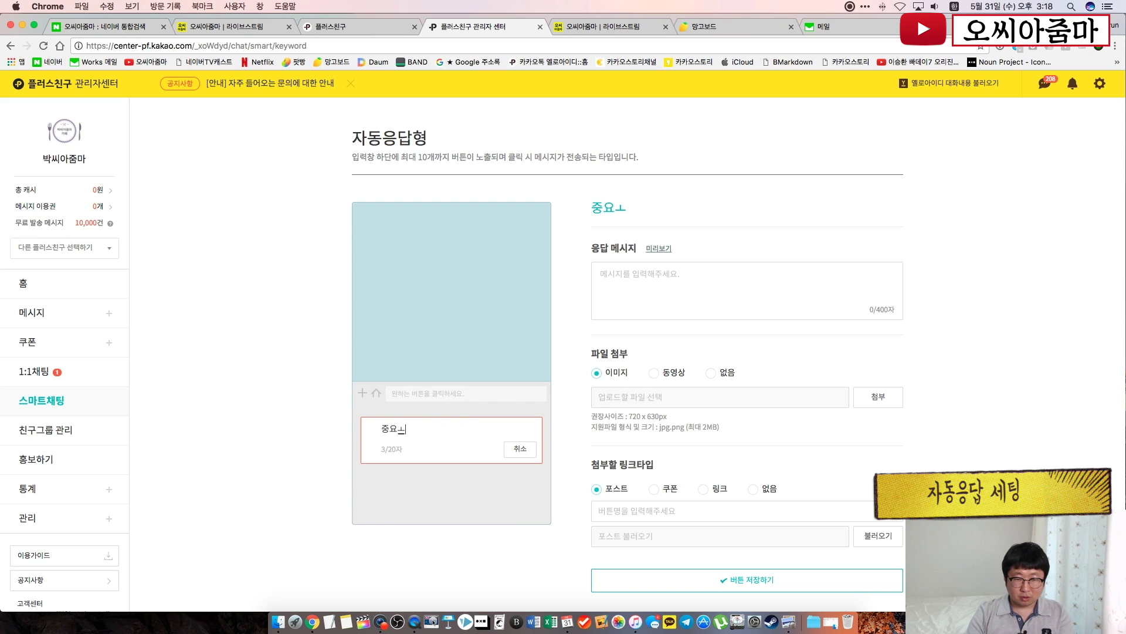
{"action": "key", "text": "BackSpace"}
{"action": "type", "text": ")"}
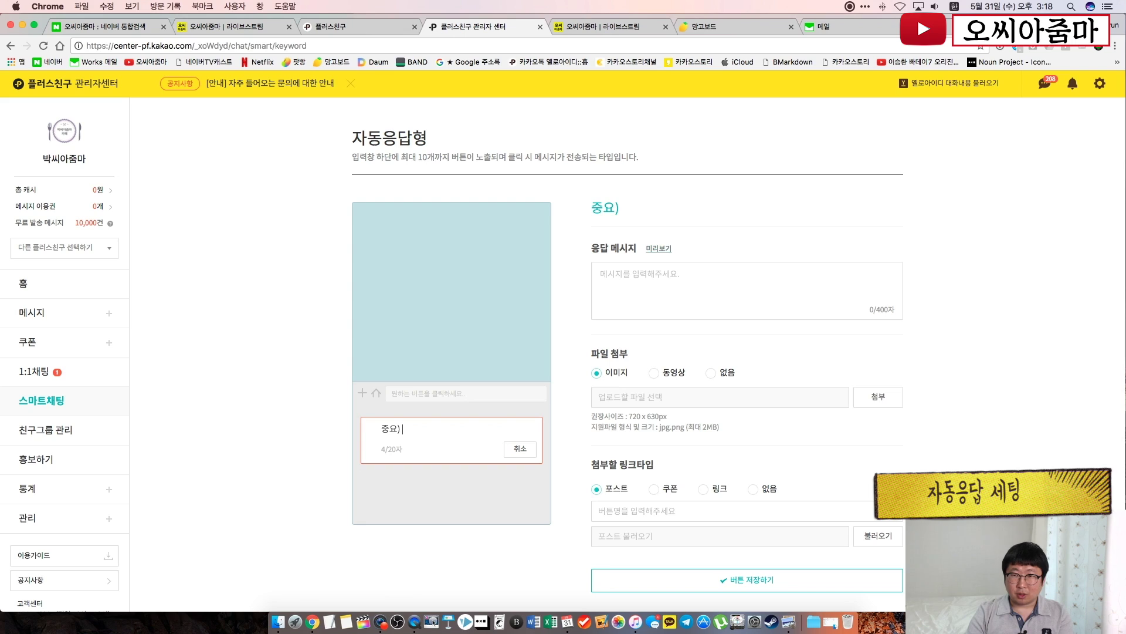
{"action": "type", "text": " 첫방문"}
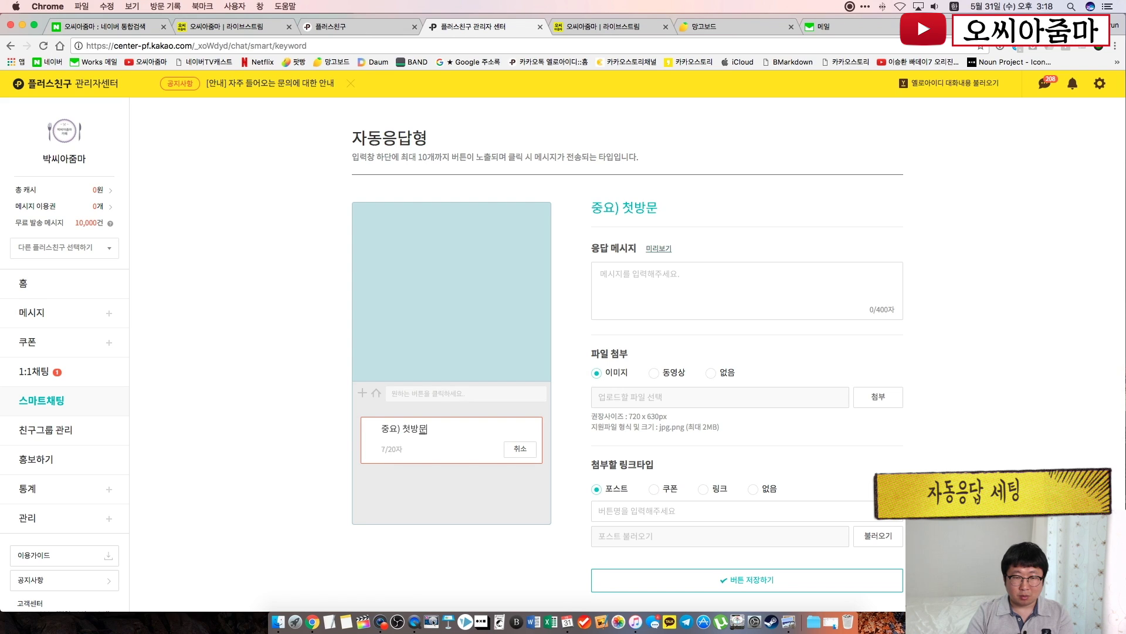
{"action": "type", "text": " 2"}
{"action": "type", "text": "천원 할일 쿠"}
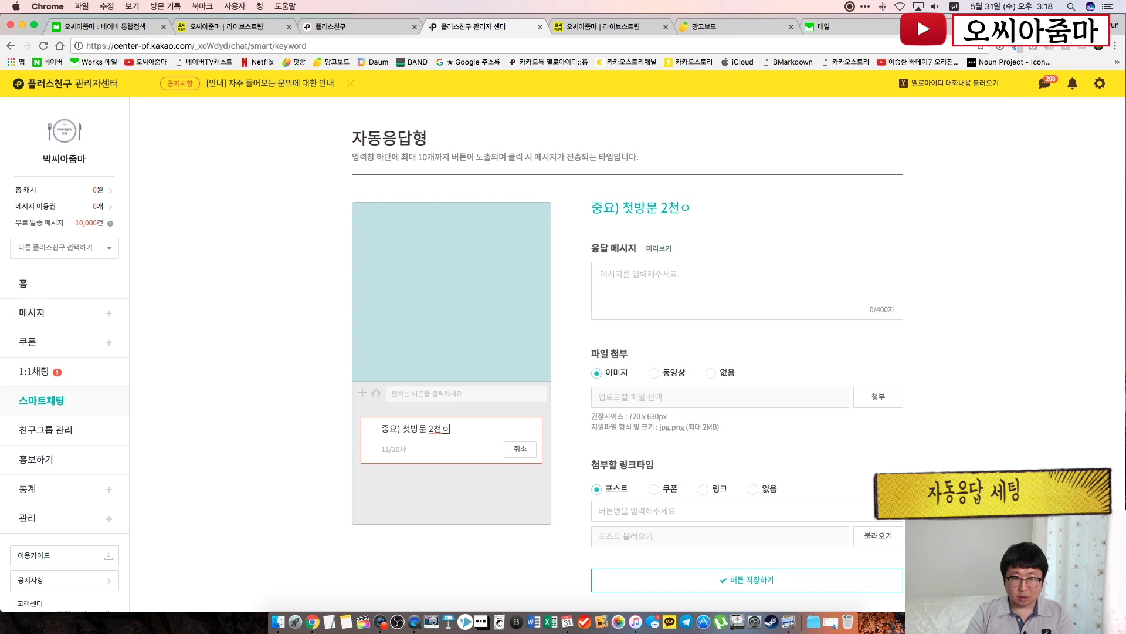
{"action": "type", "text": "폰"}
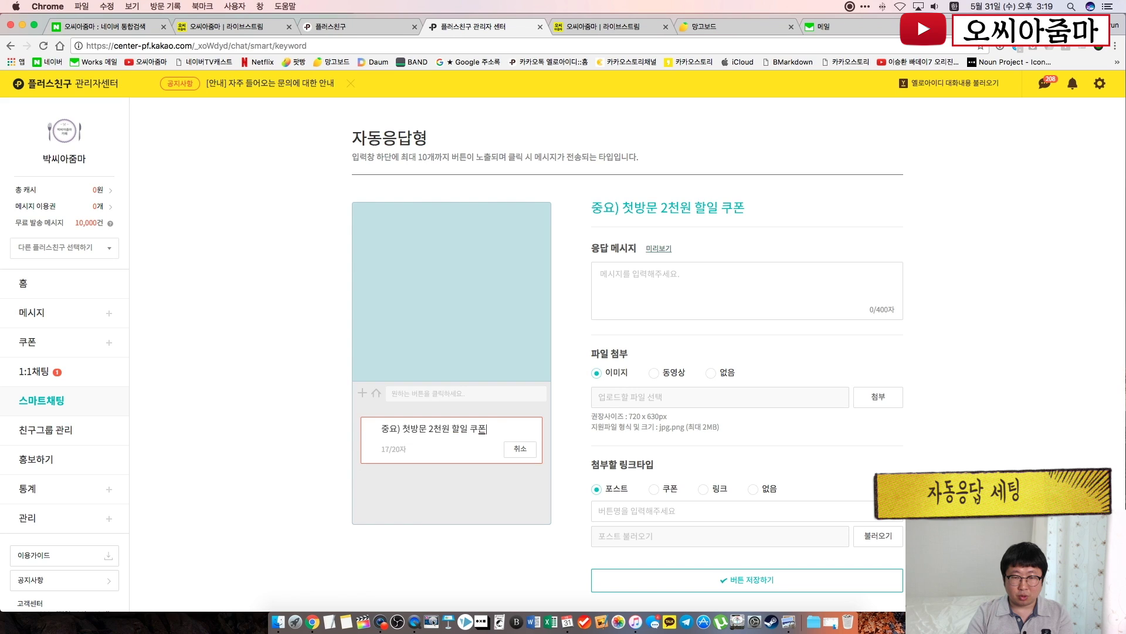
{"action": "type", "text": "!"}
{"action": "left_click", "coordinate": [316, 434]}
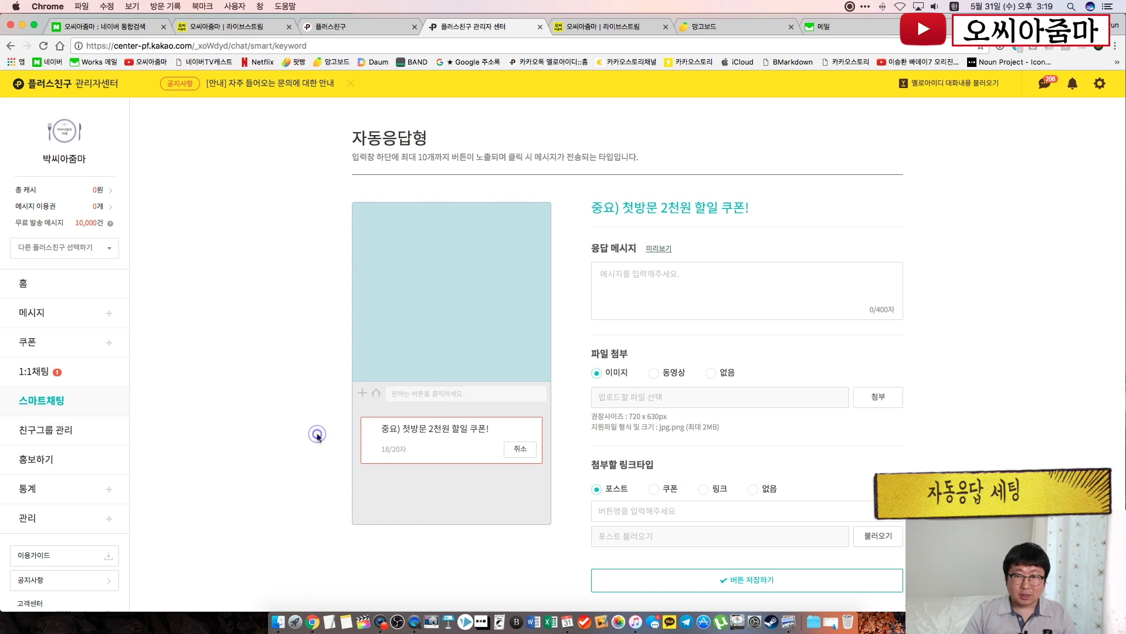
Write the reply '고객님 감사합니다.', '첫방문 해주셨네요!!', '지금 바로 쿠폰 받으세요!!' on separate lines
{"action": "left_click", "coordinate": [637, 280]}
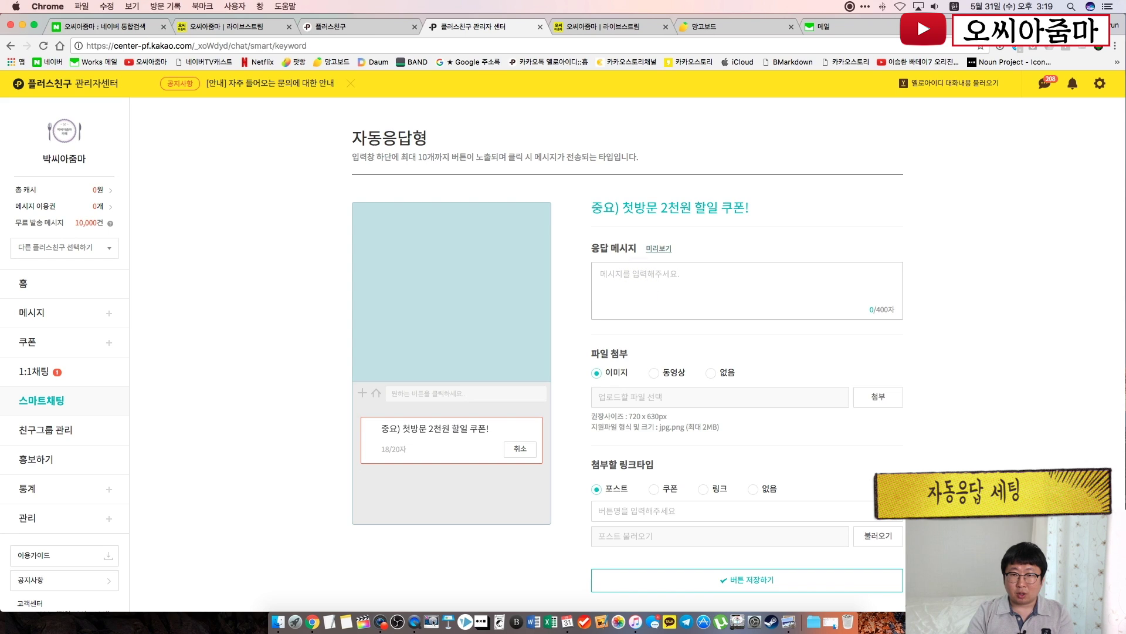
{"action": "type", "text": "고객님 감사합니"}
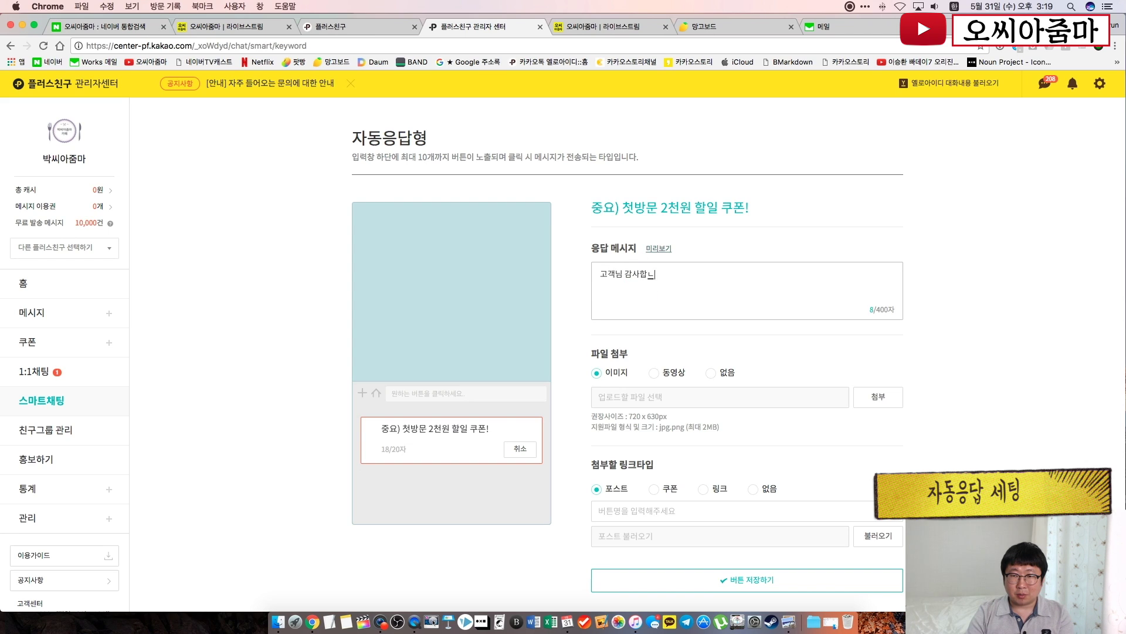
{"action": "type", "text": "다."}
{"action": "key", "text": "Return"}
{"action": "type", "text": "첫방문"}
{"action": "type", "text": " 해주셰"}
{"action": "type", "text": "ㅆㄴ"}
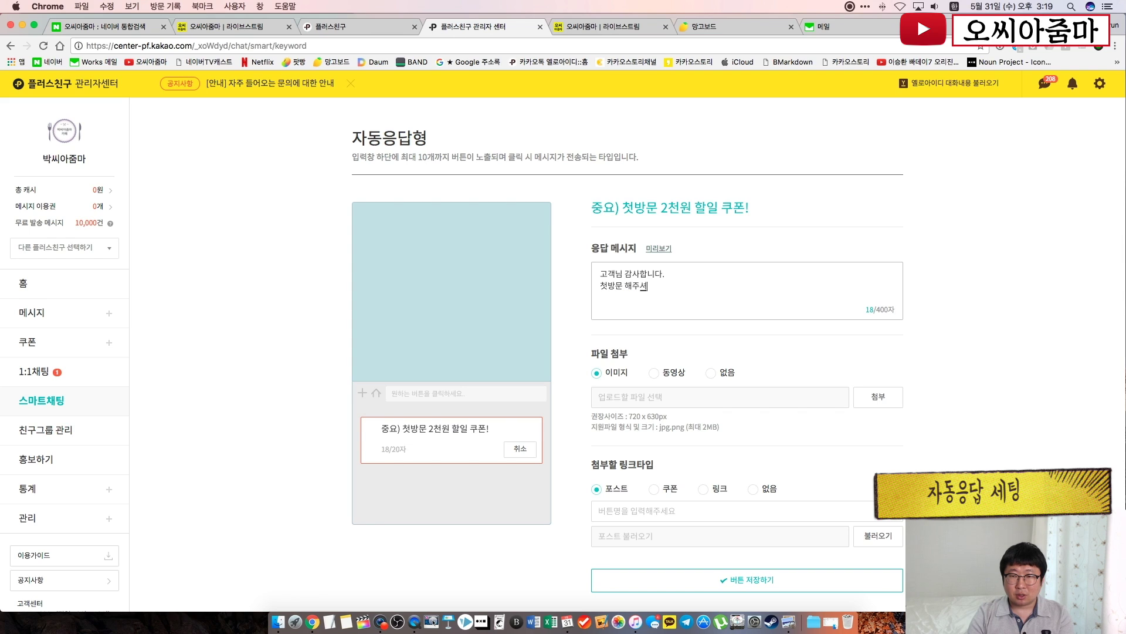
{"action": "type", "text": "ㅔ요!!"}
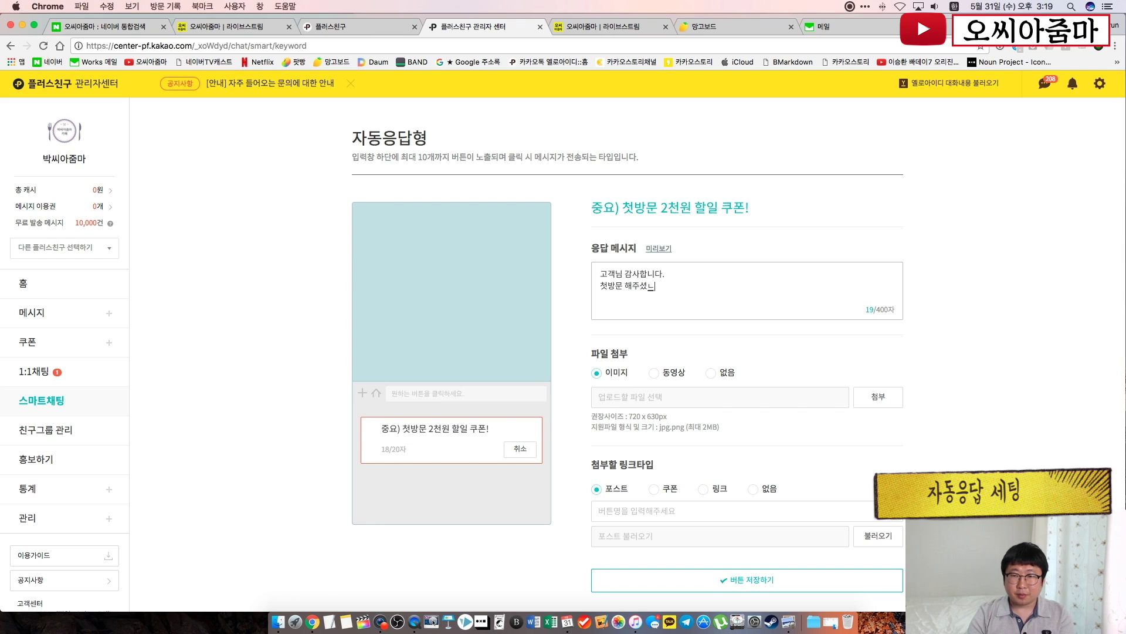
{"action": "key", "text": "Return"}
{"action": "key", "text": "Return"}
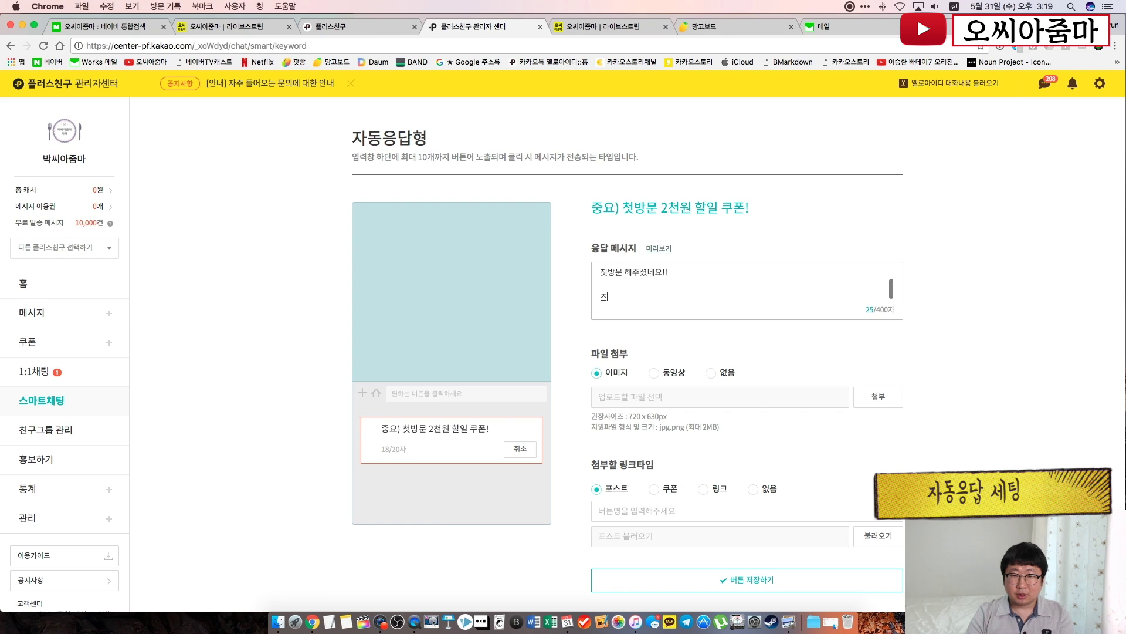
{"action": "type", "text": "지금 바로"}
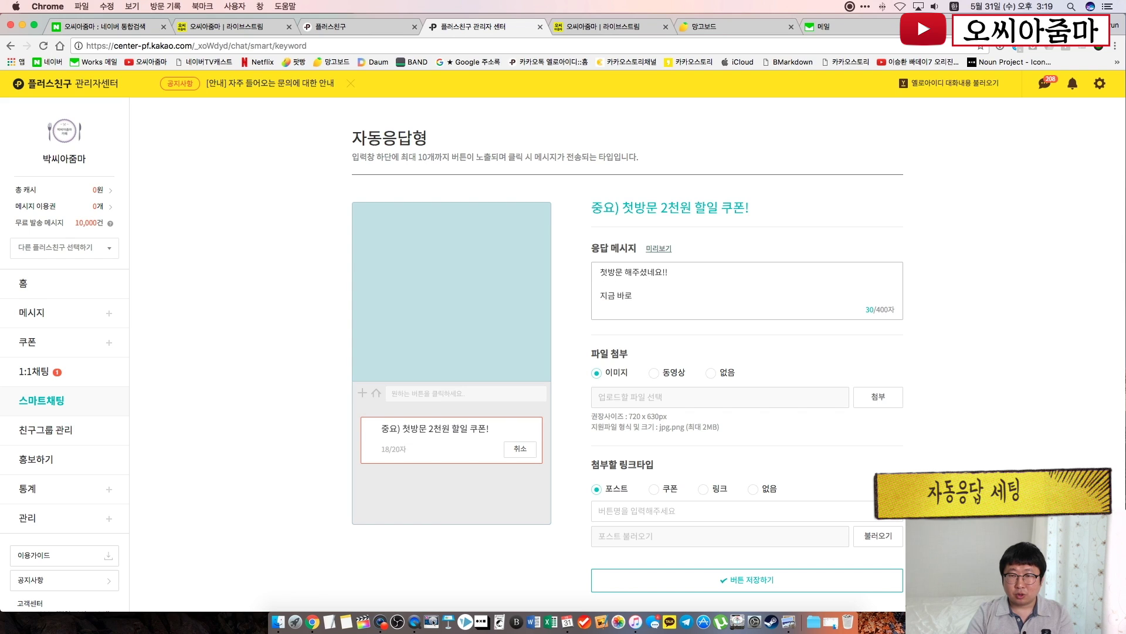
{"action": "type", "text": " 쿠폰 받으세요!!"}
{"action": "left_click", "coordinate": [823, 348]}
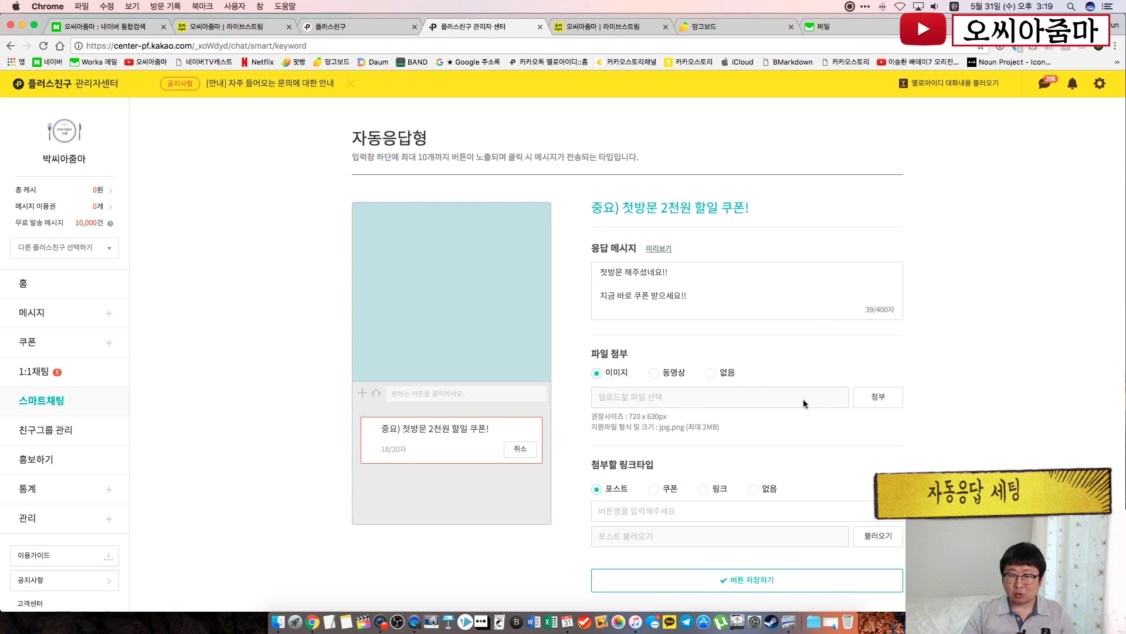
Attach the image 2.jpg to the coupon button's reply
{"action": "left_click", "coordinate": [882, 397]}
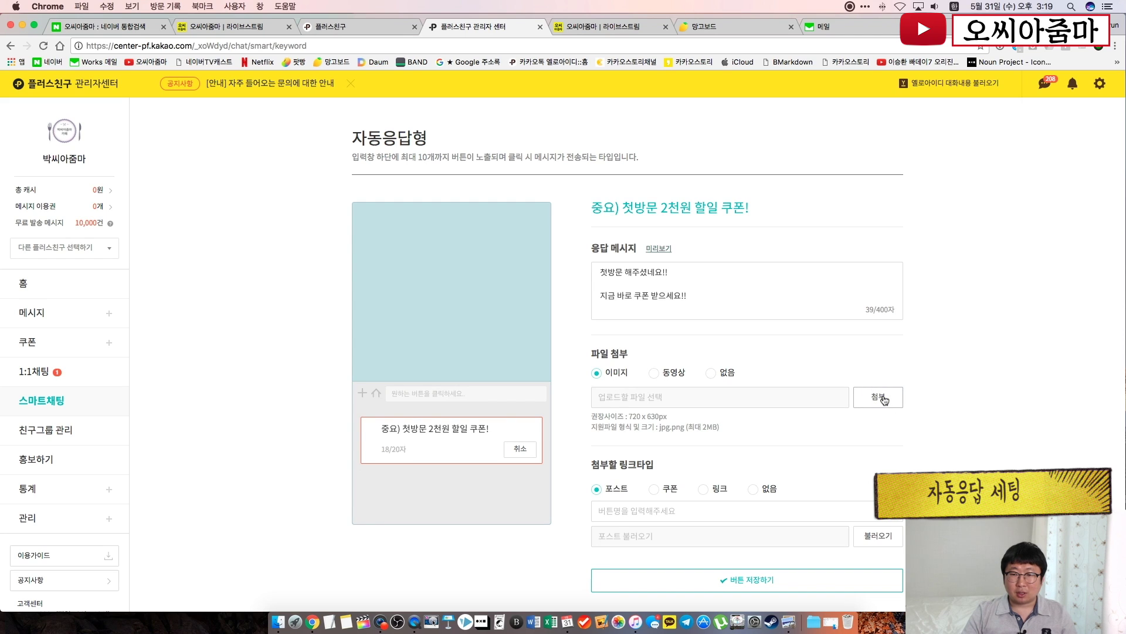
{"action": "double_click", "coordinate": [478, 146]}
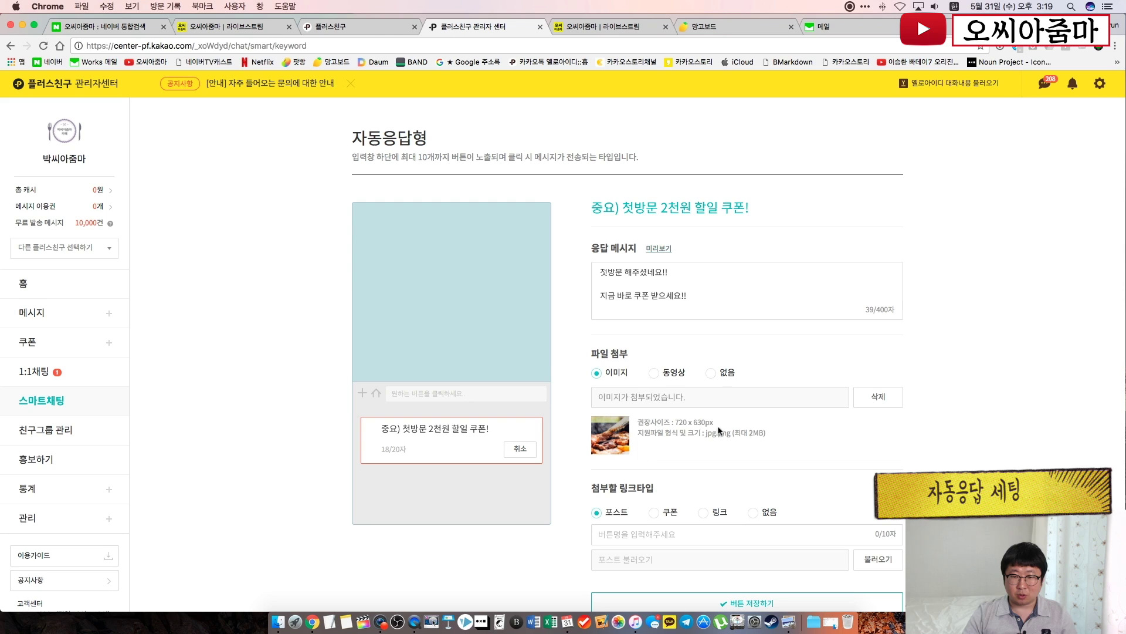
{"action": "scroll", "coordinate": [829, 460], "scroll_direction": "down", "scroll_amount": 3}
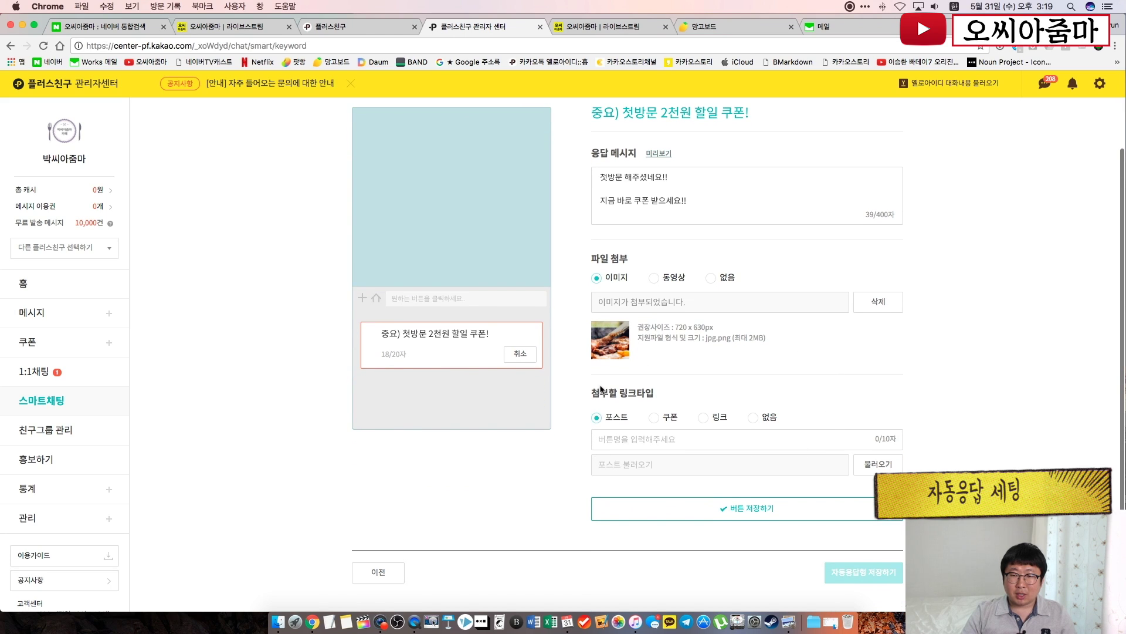
Switch the reply's link type to 쿠폰 and attach the '첫 방문 감사 쿠폰!!' coupon
{"action": "left_click_drag", "start_coordinate": [589, 392], "coordinate": [654, 393]}
{"action": "left_click", "coordinate": [597, 406]}
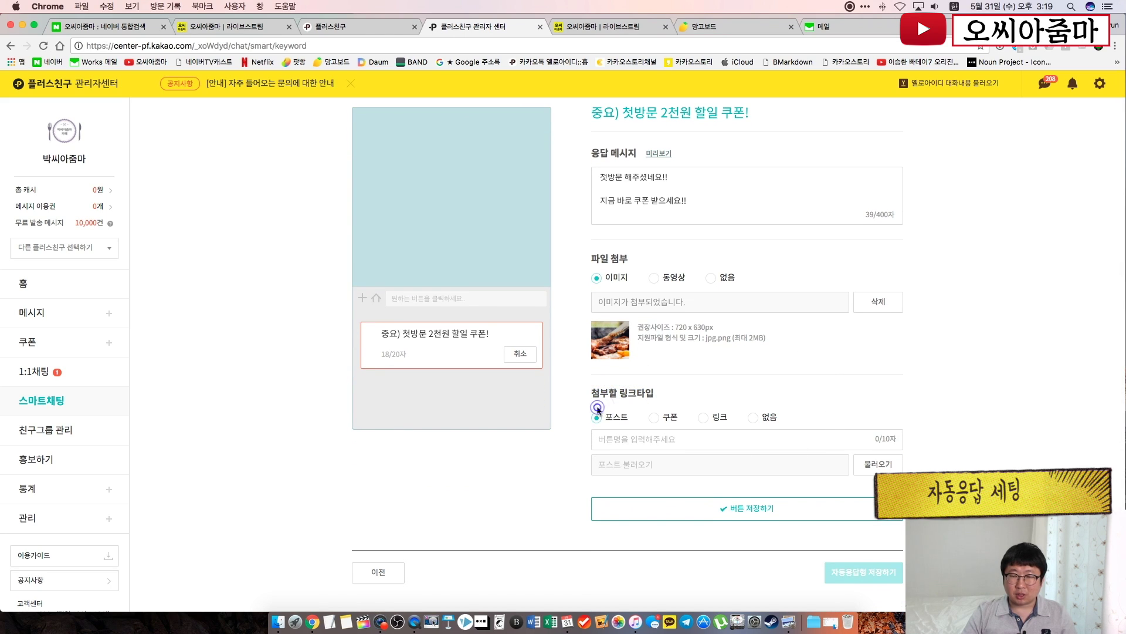
{"action": "left_click", "coordinate": [703, 419]}
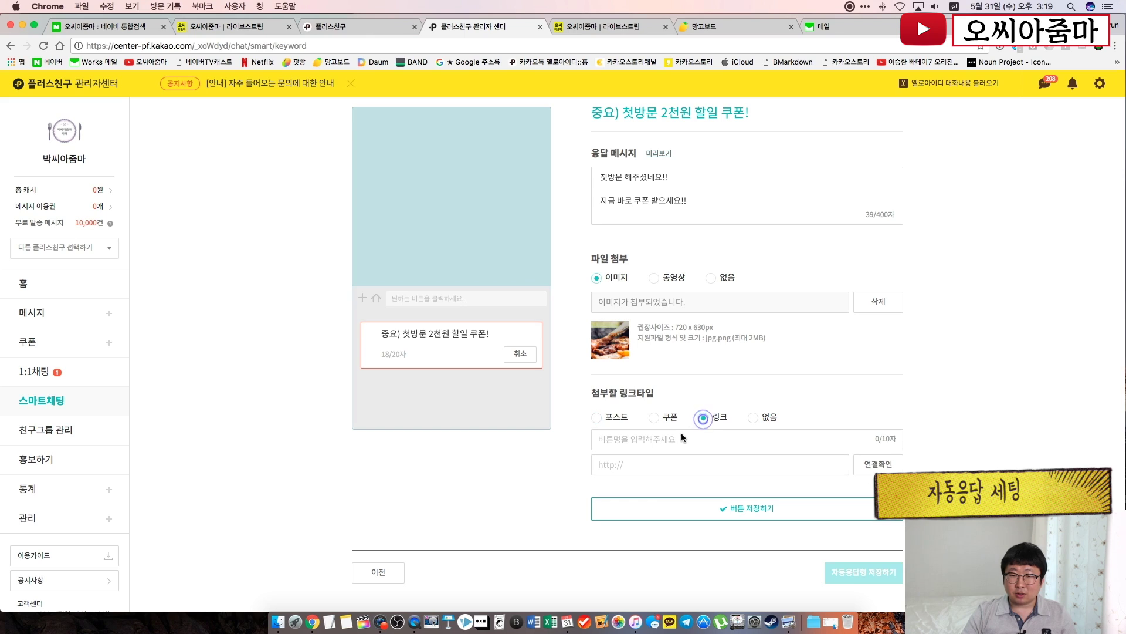
{"action": "left_click", "coordinate": [665, 440]}
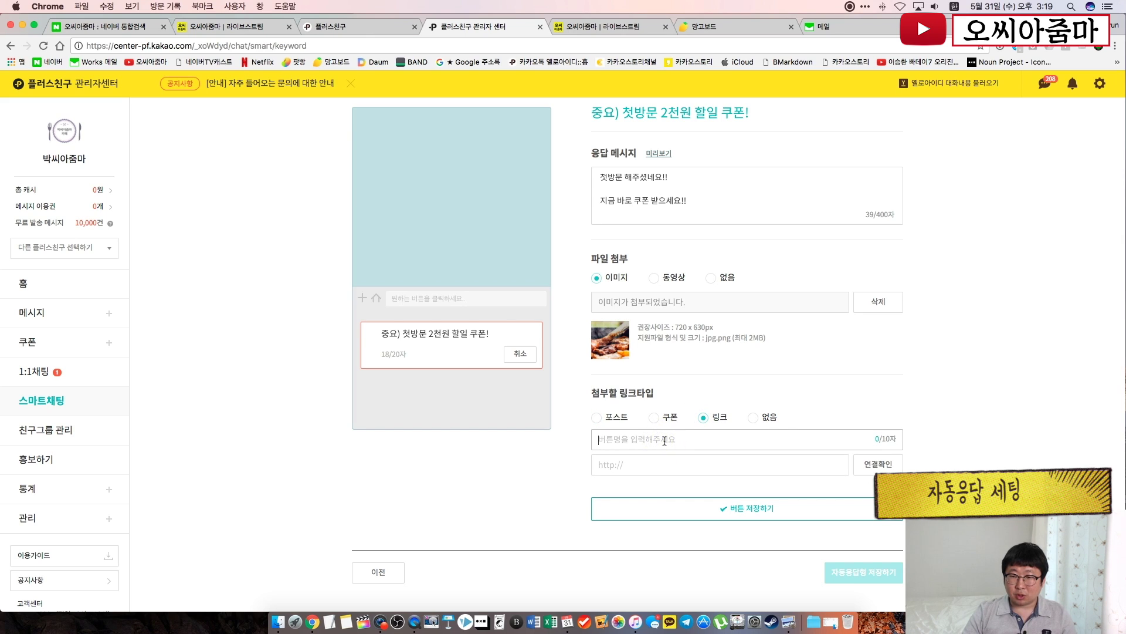
{"action": "left_click", "coordinate": [753, 417]}
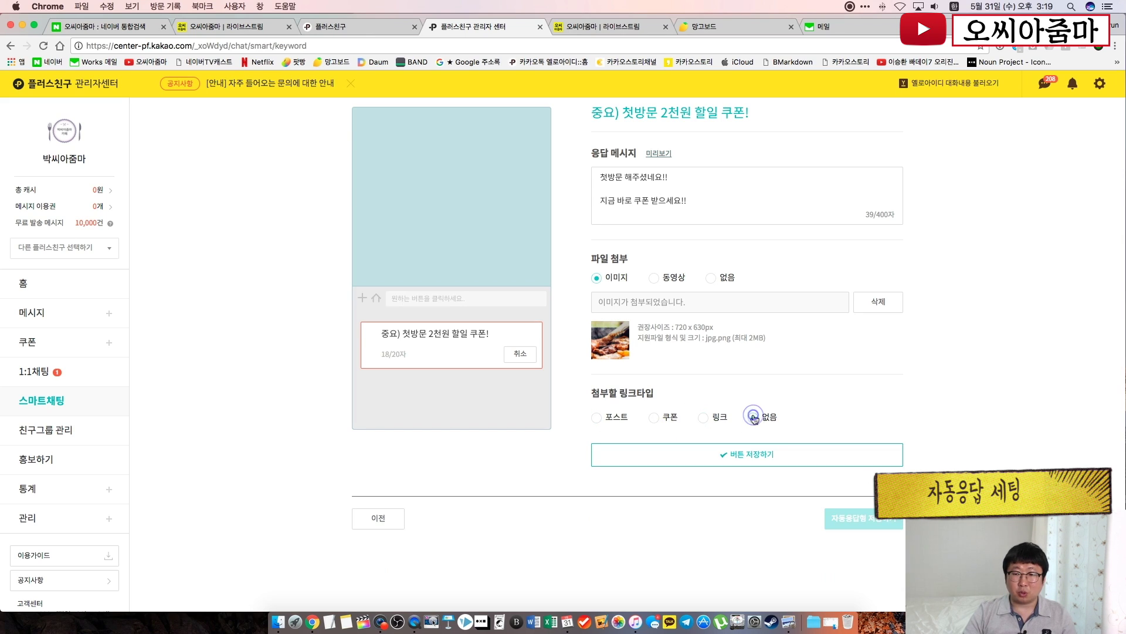
{"action": "left_click", "coordinate": [655, 418]}
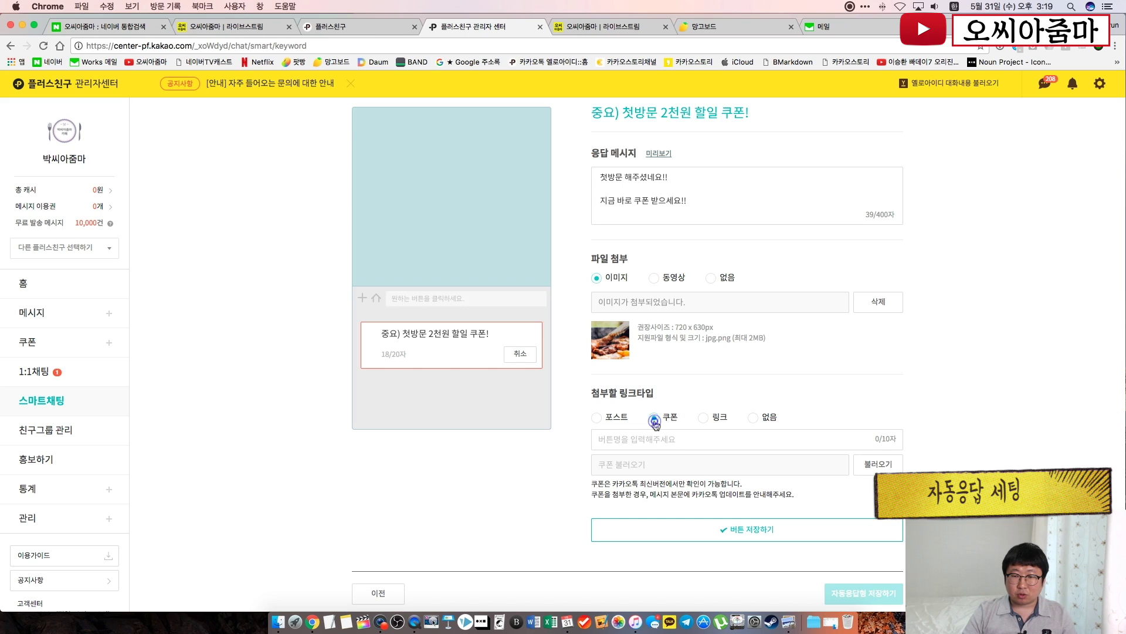
{"action": "left_click", "coordinate": [875, 468]}
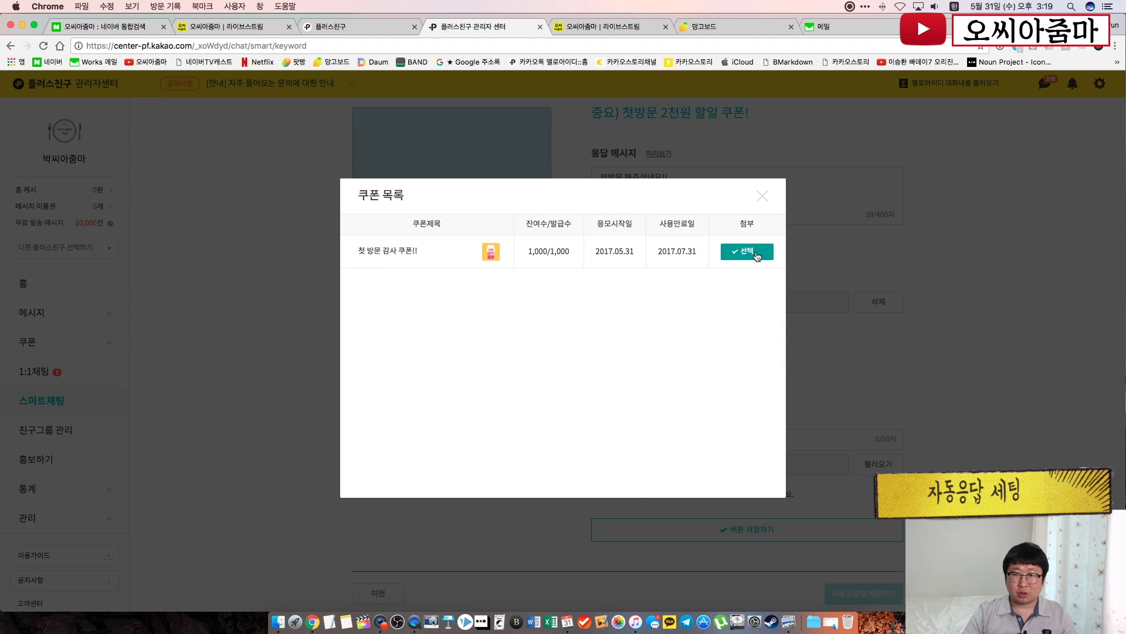
{"action": "left_click", "coordinate": [753, 251]}
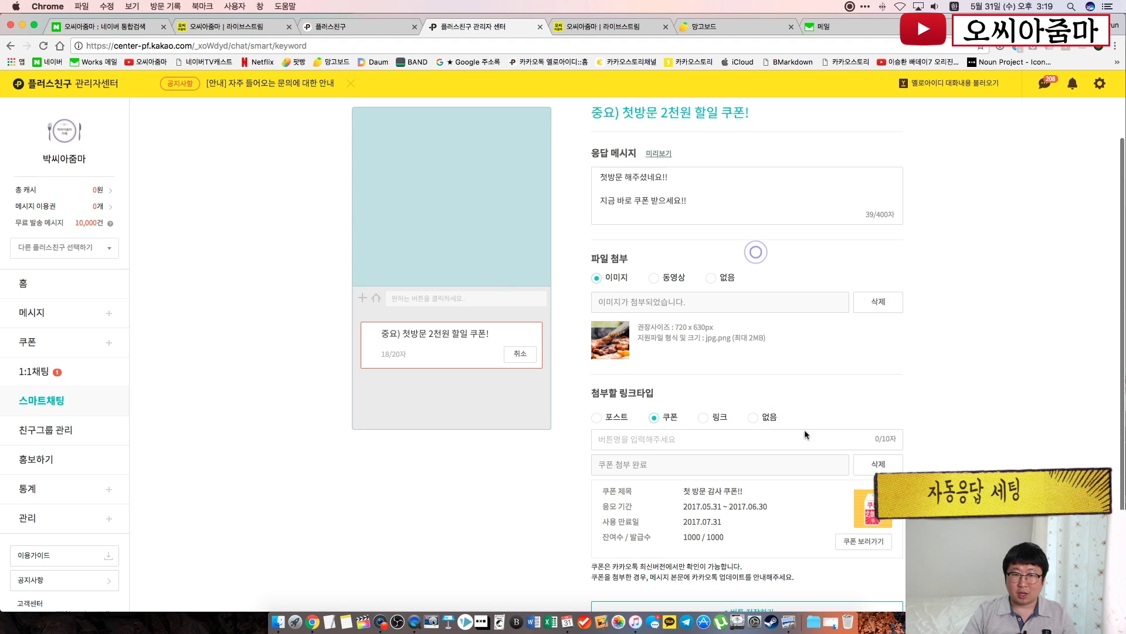
Name the coupon link '쿠폰 받기!' and save the button
{"action": "left_click", "coordinate": [634, 435]}
{"action": "type", "text": "퀴"}
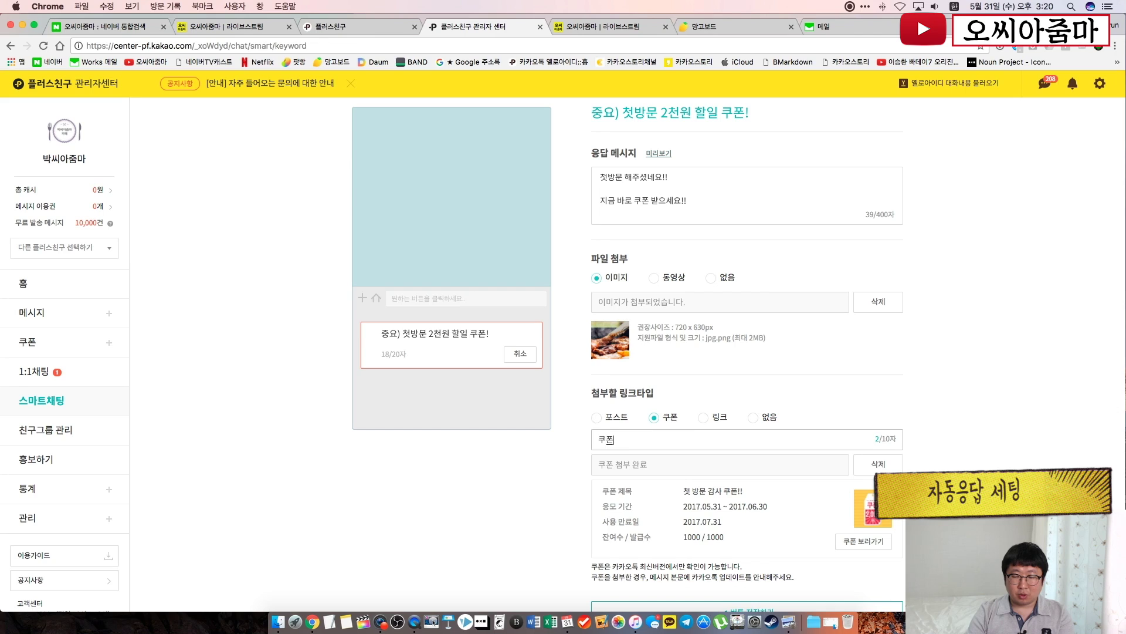
{"action": "type", "text": "폰 받기!"}
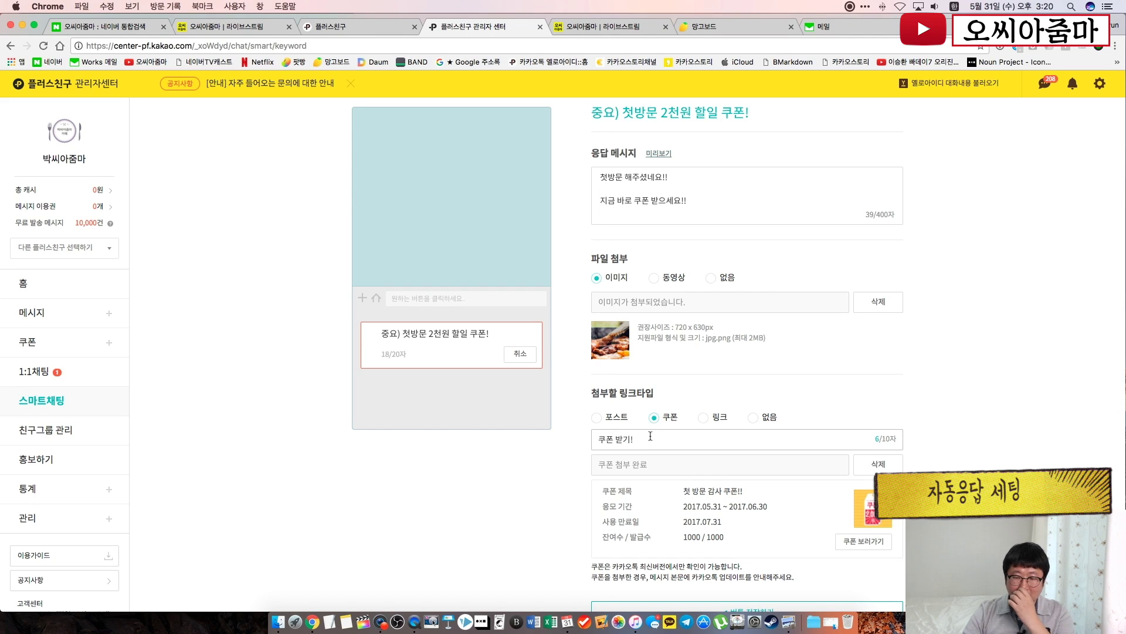
{"action": "scroll", "coordinate": [962, 450], "scroll_direction": "down", "scroll_amount": 3}
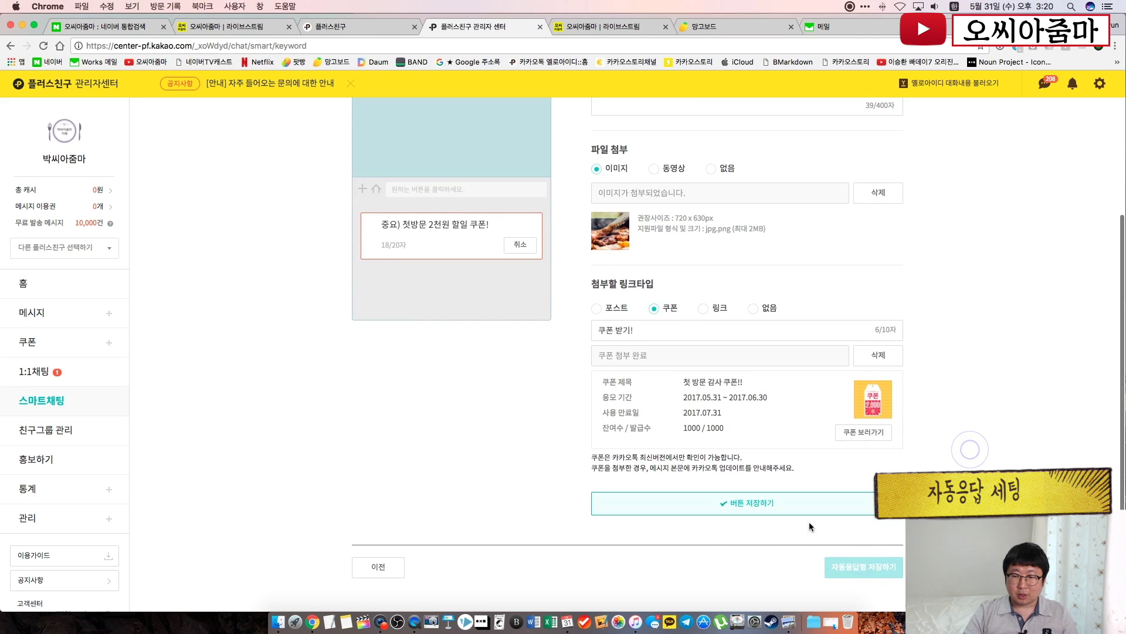
{"action": "left_click", "coordinate": [746, 503]}
{"action": "left_click", "coordinate": [562, 351]}
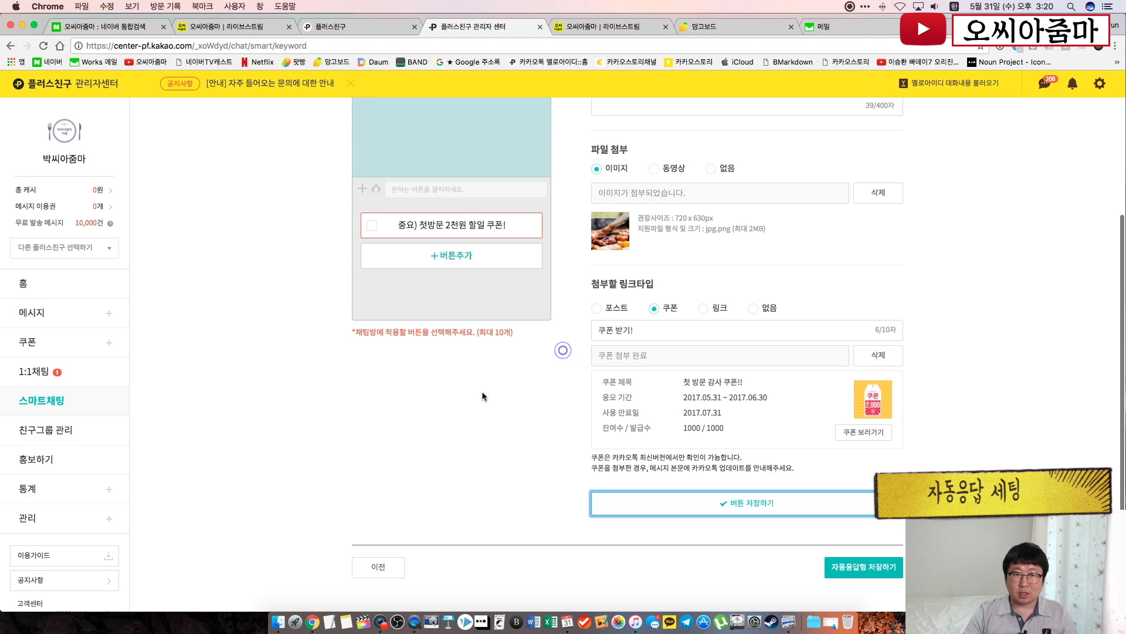
Create a '오시는길' button replying '아래 지도를 참고해 주세요!'
{"action": "scroll", "coordinate": [444, 414], "scroll_direction": "up", "scroll_amount": 1}
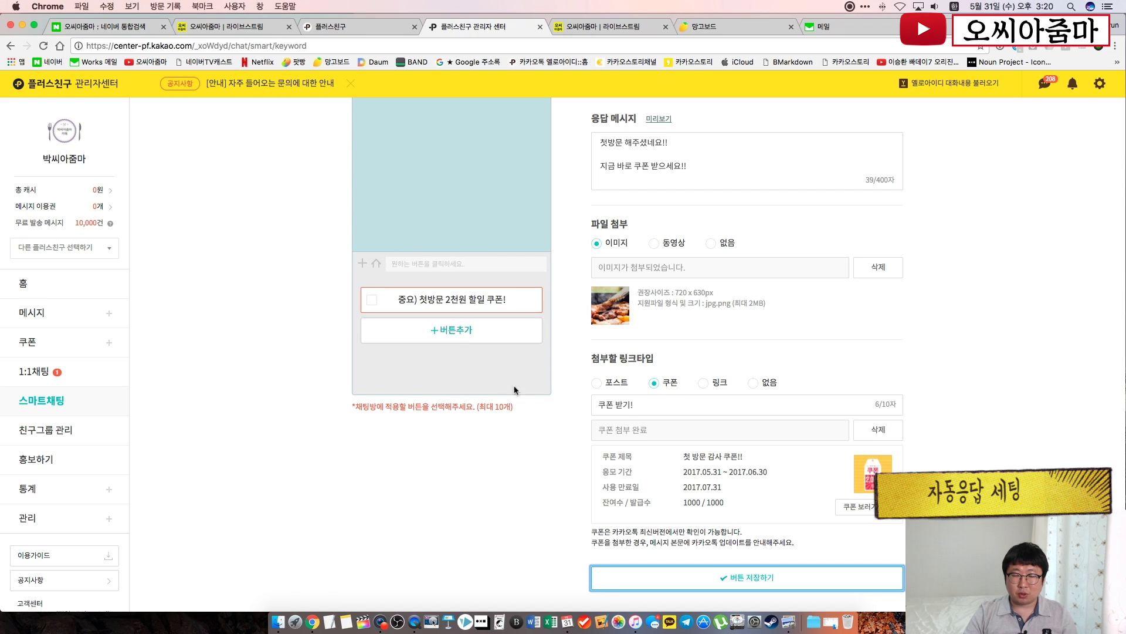
{"action": "left_click", "coordinate": [436, 332]}
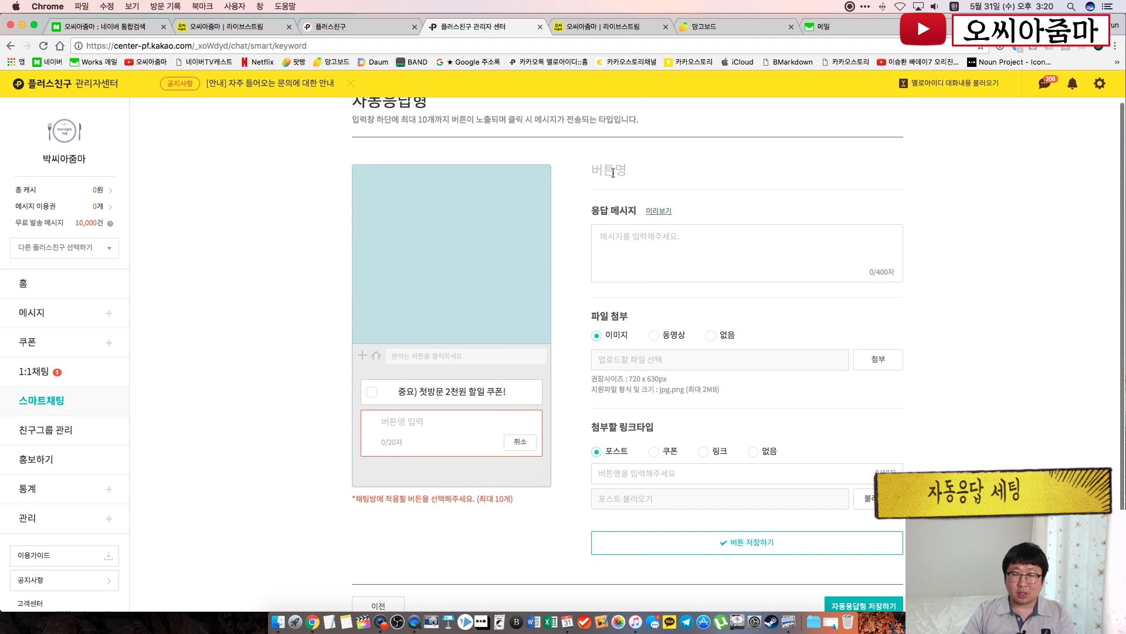
{"action": "left_click", "coordinate": [399, 420]}
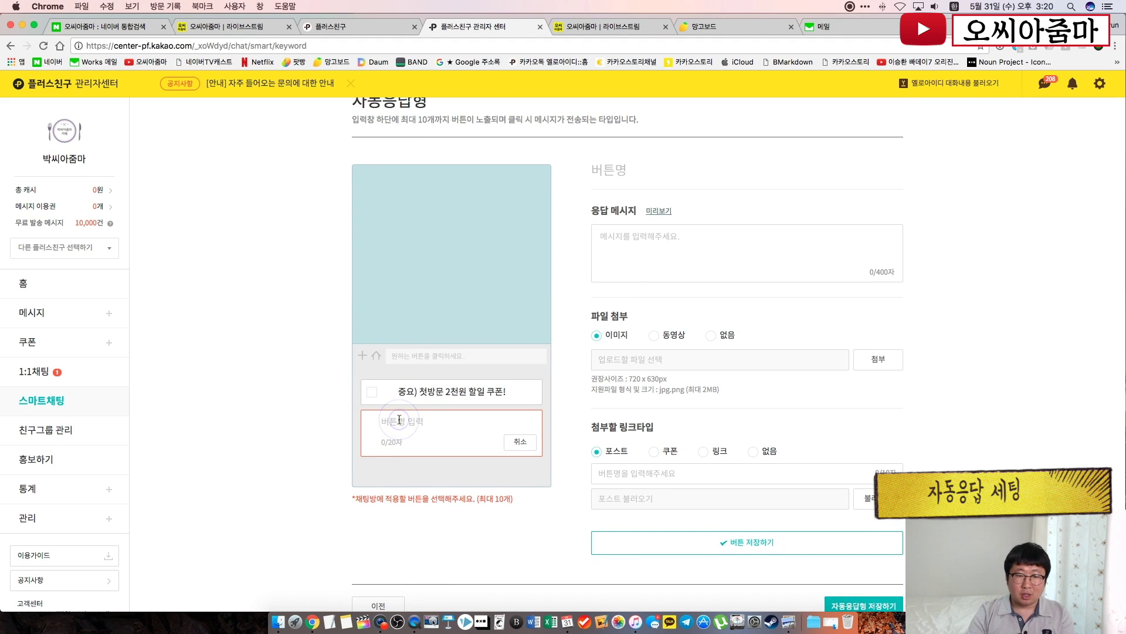
{"action": "type", "text": "오시는길"}
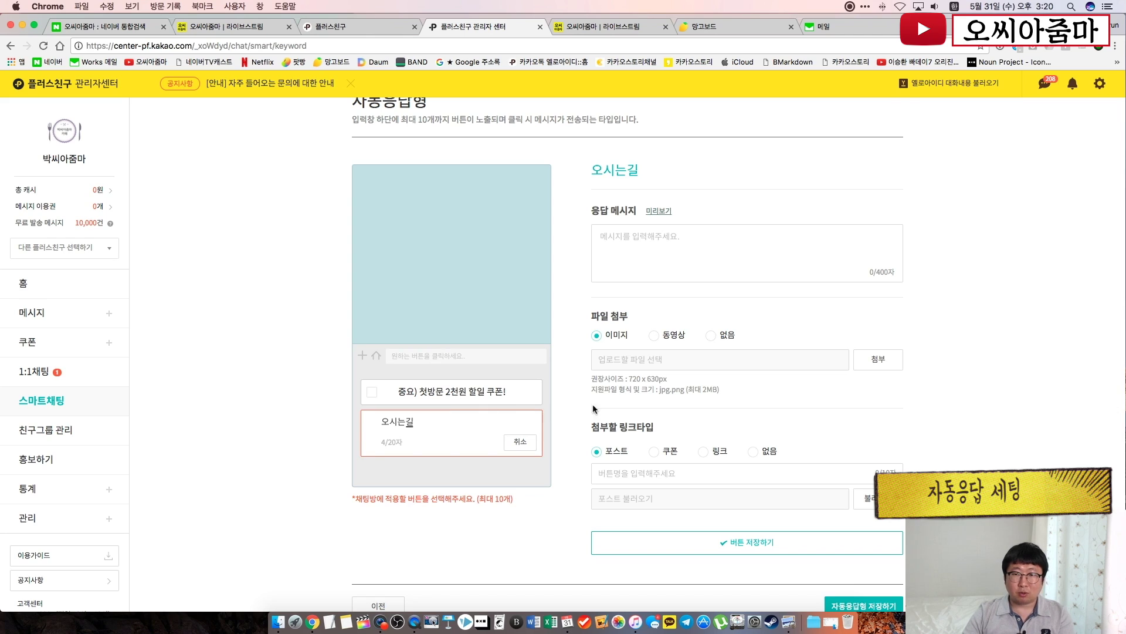
{"action": "left_click", "coordinate": [632, 234]}
{"action": "type", "text": "아래"}
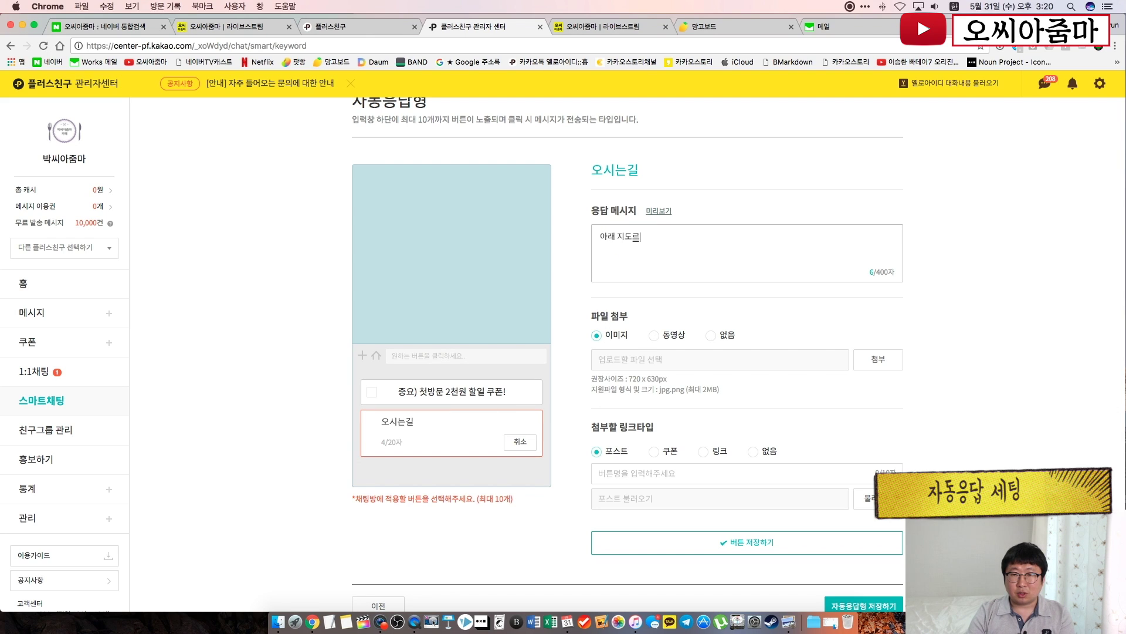
{"action": "type", "text": " 지도를 참고해 주세요!!"}
Search Naver for 시청역 and scroll through the results
{"action": "left_click", "coordinate": [101, 26]}
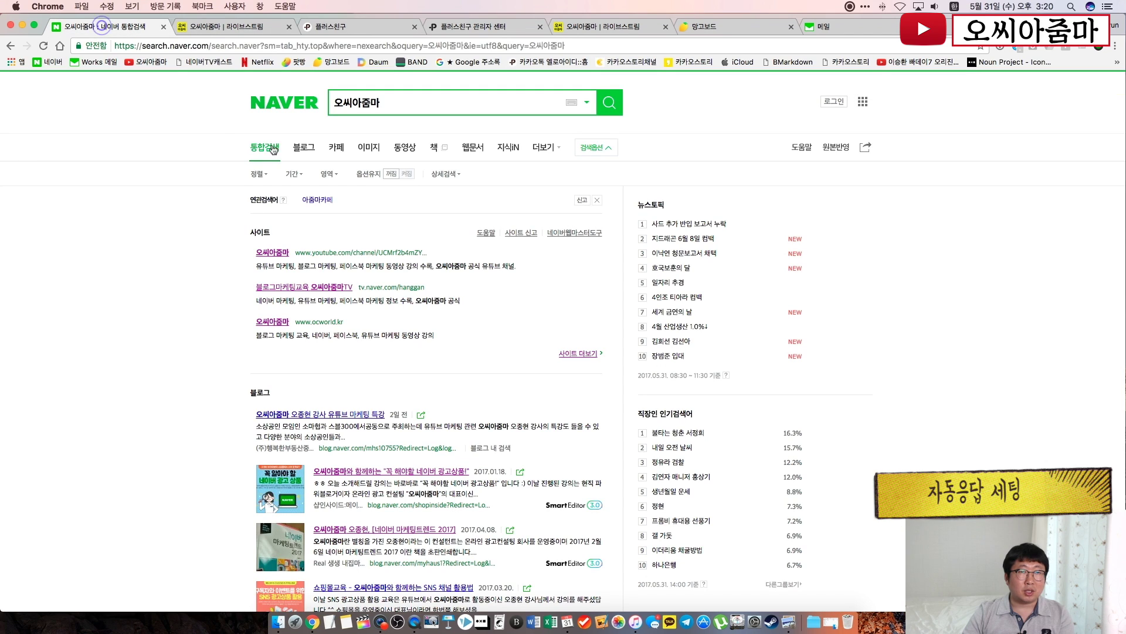
{"action": "left_click", "coordinate": [387, 105]}
{"action": "type", "text": "시청ㅇ"}
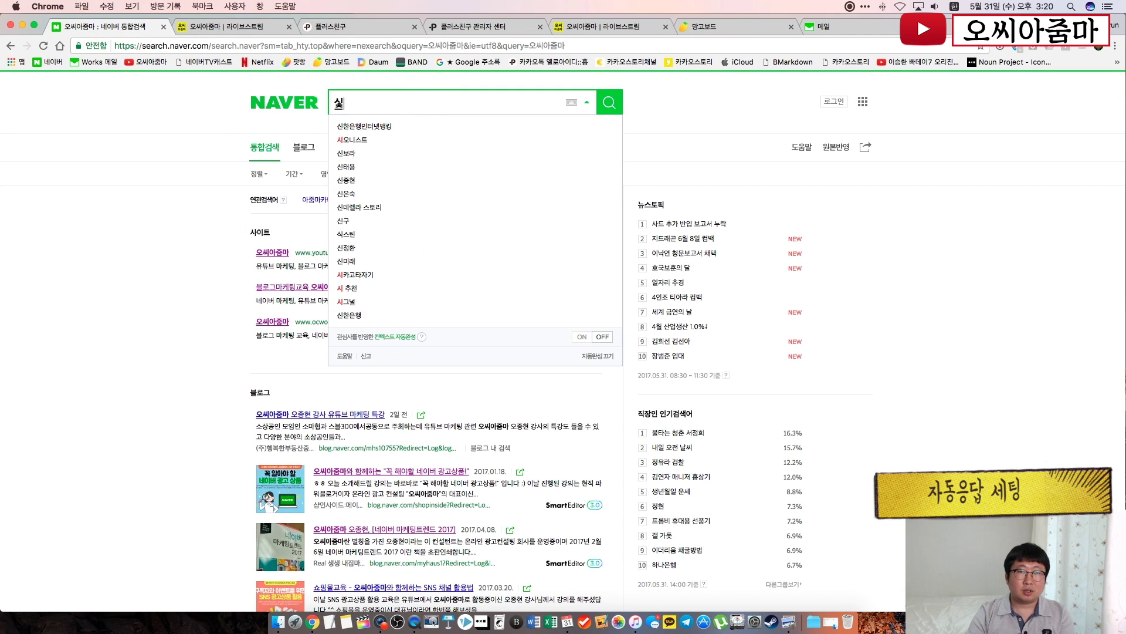
{"action": "type", "text": "역"}
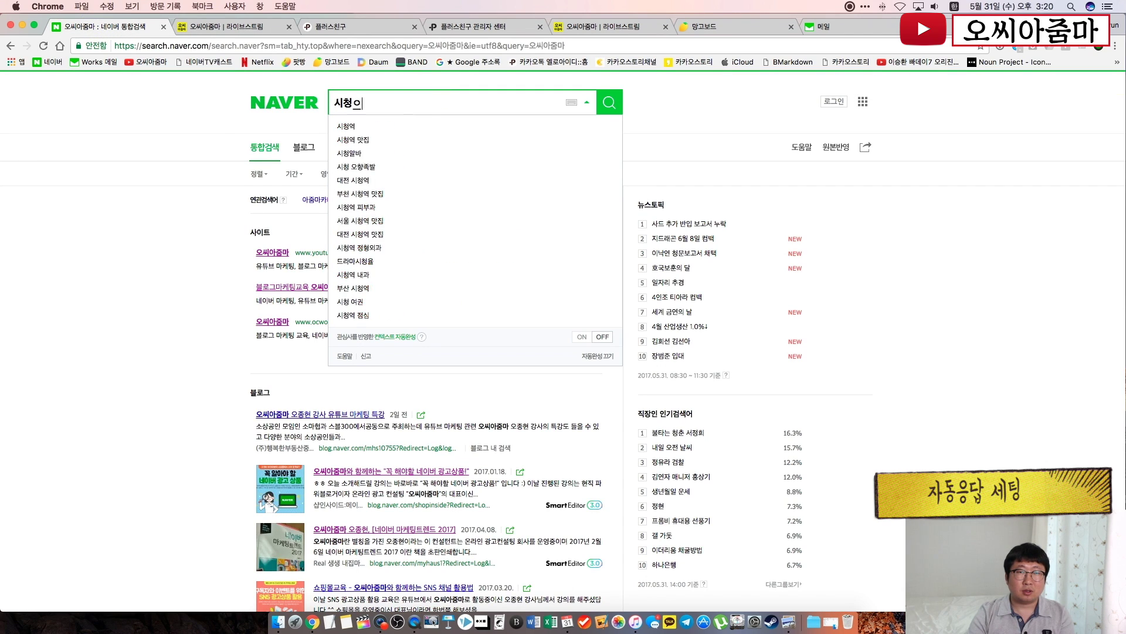
{"action": "key", "text": "Return"}
{"action": "scroll", "coordinate": [728, 413], "scroll_direction": "down", "scroll_amount": 5}
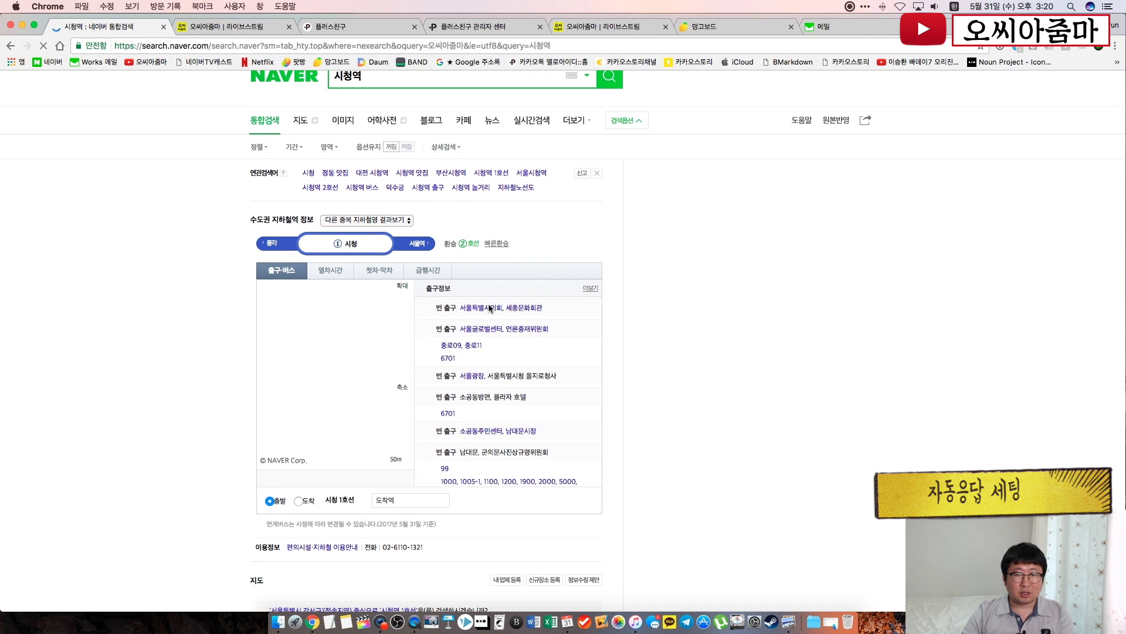
{"action": "scroll", "coordinate": [727, 413], "scroll_direction": "down", "scroll_amount": 2}
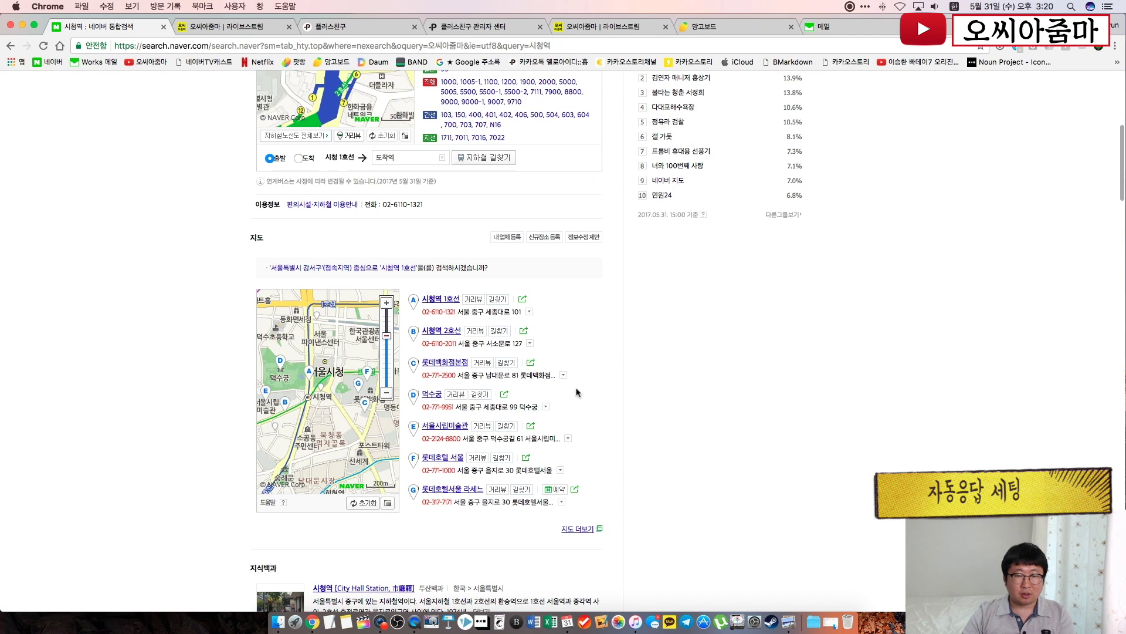
Open the 시청역 1호선 map page and copy its web address
{"action": "left_click", "coordinate": [448, 302]}
{"action": "left_click", "coordinate": [217, 48]}
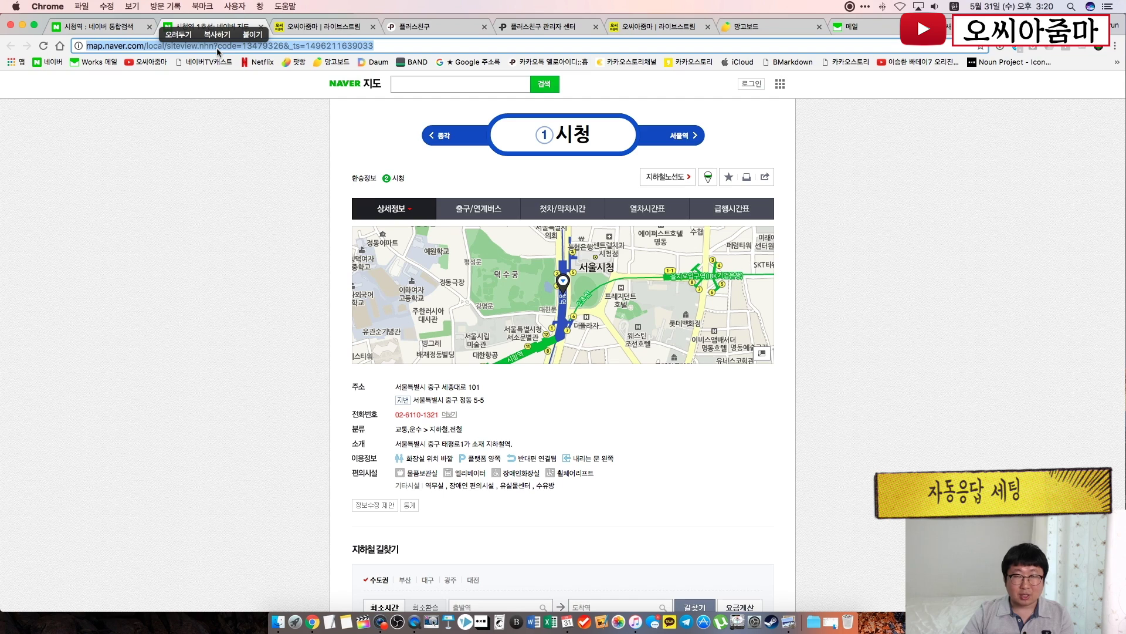
{"action": "key", "text": "super+c"}
{"action": "left_click", "coordinate": [537, 26]}
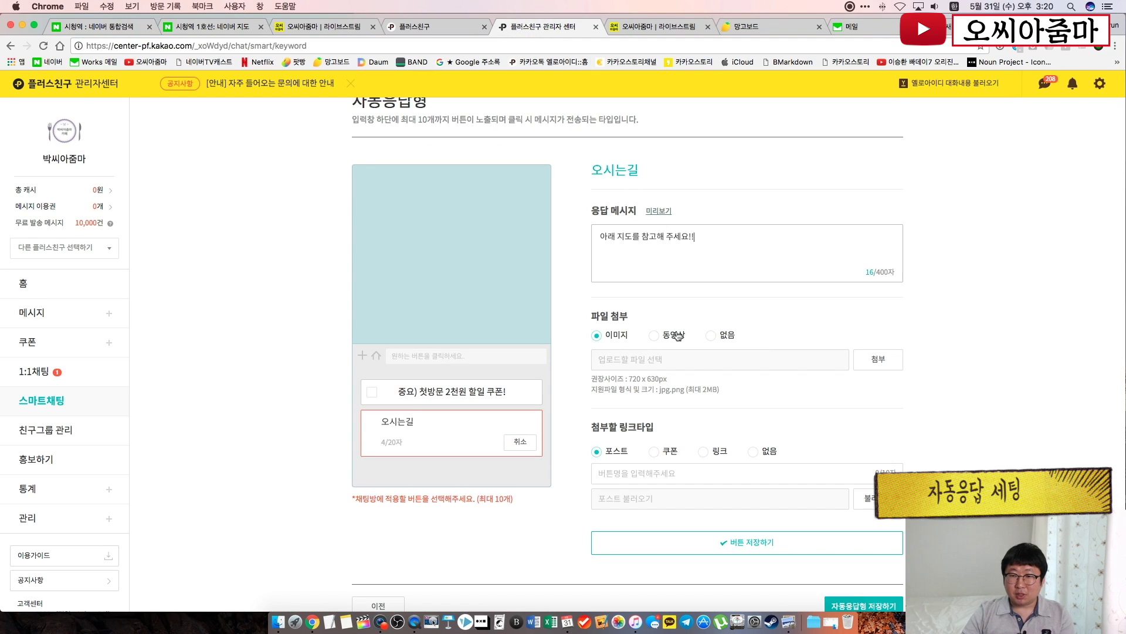
Make the 오시는길 reply a 링크 button named '지도에서 보기!' with the pasted Naver map URL
{"action": "left_click", "coordinate": [704, 451]}
{"action": "left_click", "coordinate": [668, 474]}
{"action": "type", "text": "짐도에서 보기!"}
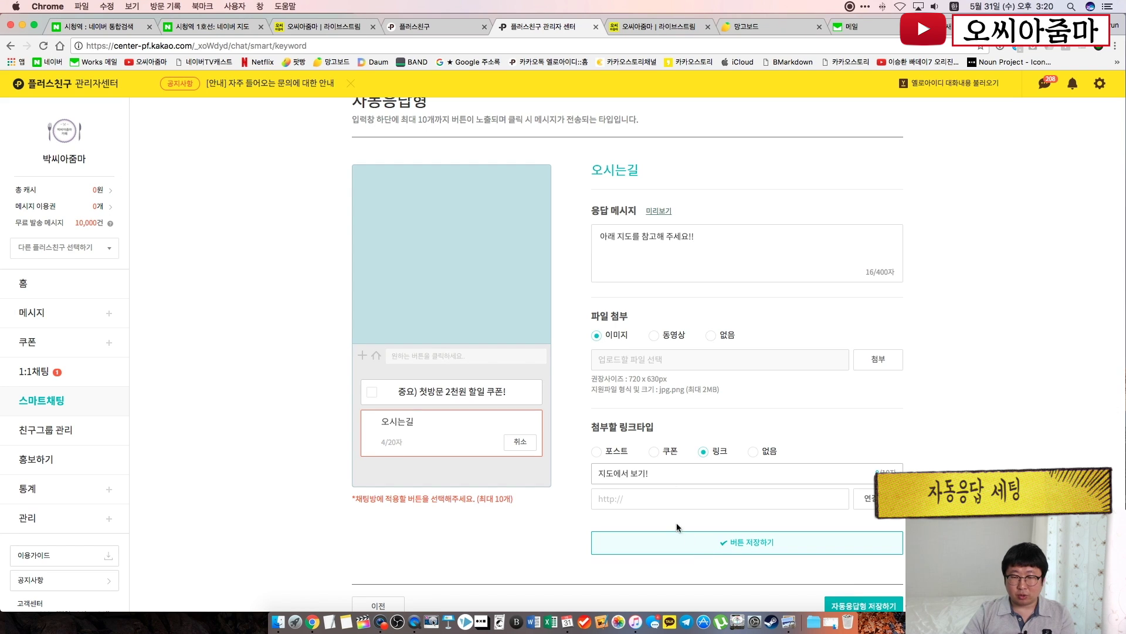
{"action": "left_click", "coordinate": [636, 497]}
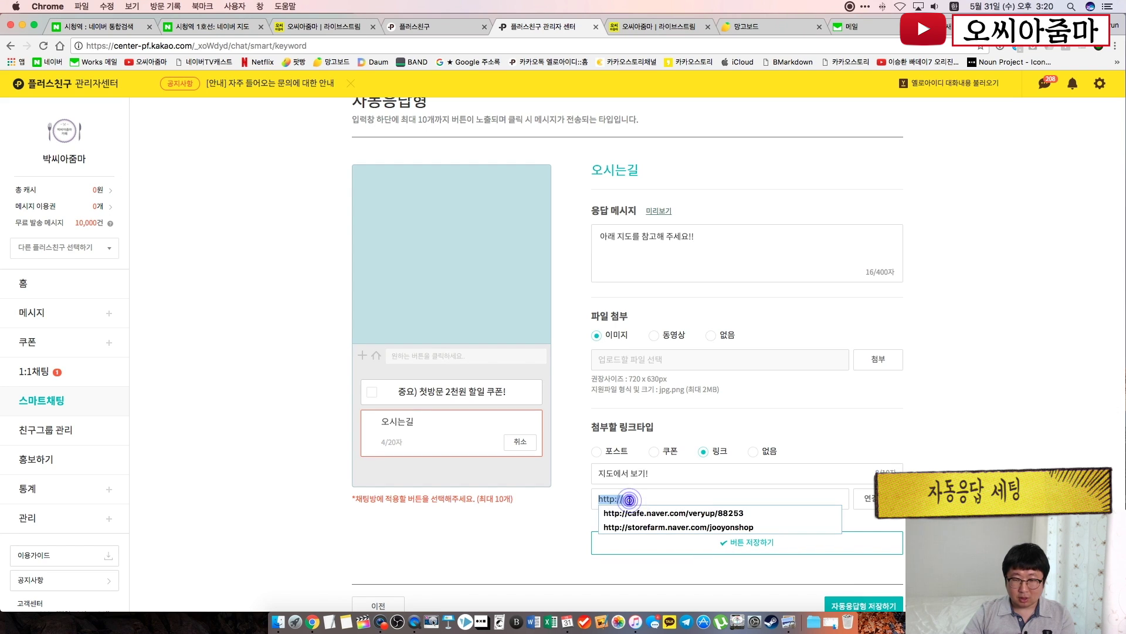
{"action": "key", "text": "super+v"}
{"action": "scroll", "coordinate": [762, 522], "scroll_direction": "down", "scroll_amount": 3}
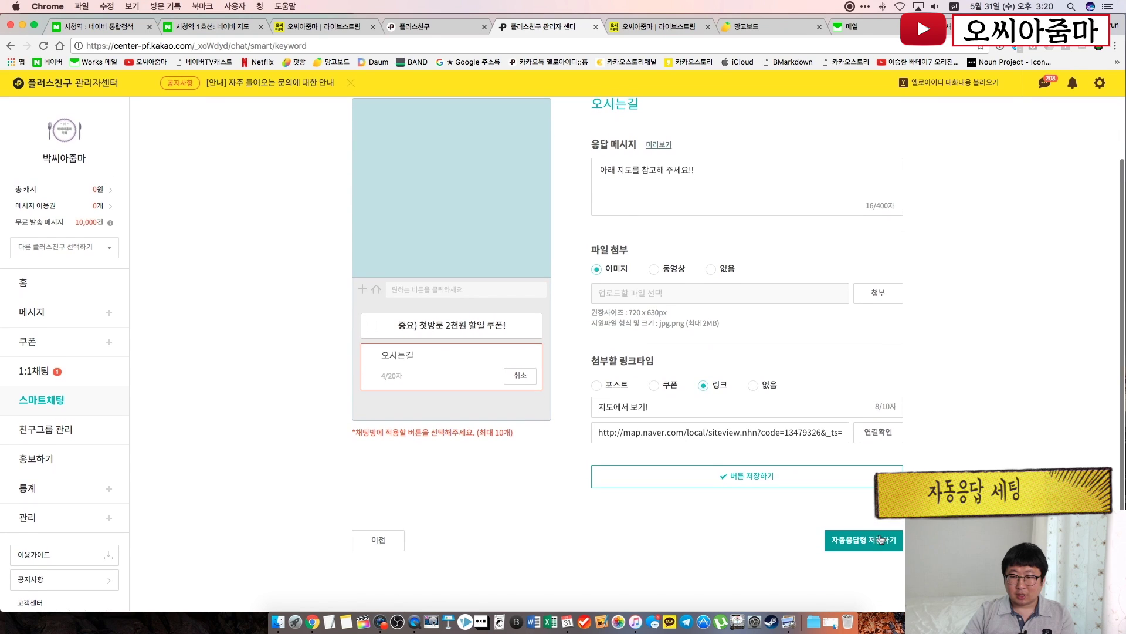
Set 파일 첨부 to 없음 and save the 오시는길 button
{"action": "left_click", "coordinate": [747, 480]}
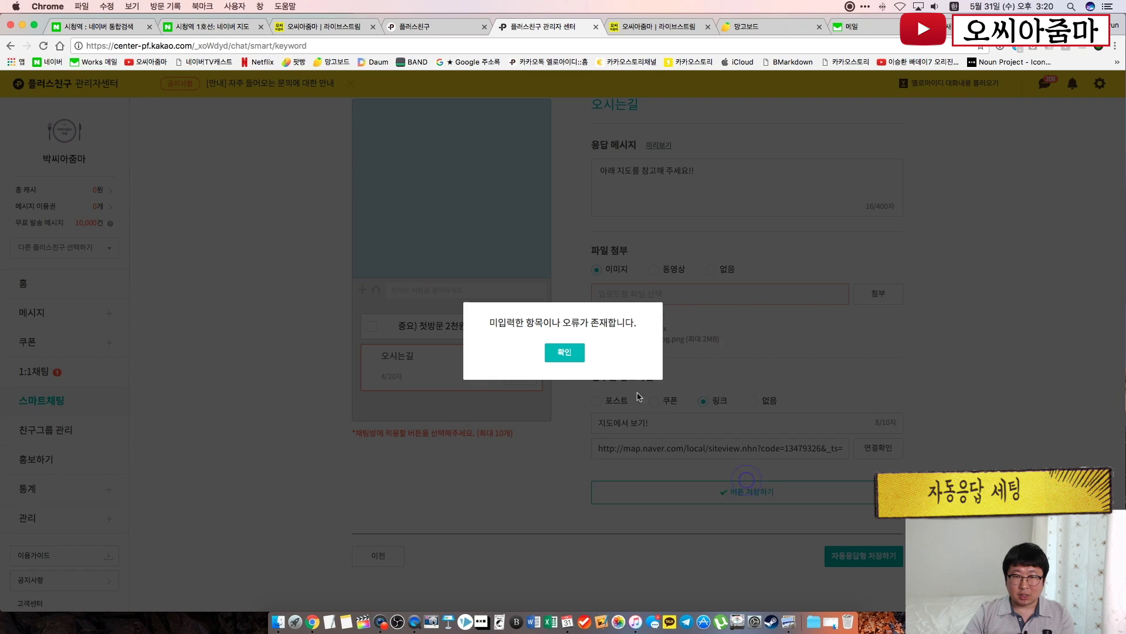
{"action": "left_click", "coordinate": [566, 348]}
{"action": "left_click", "coordinate": [662, 292]}
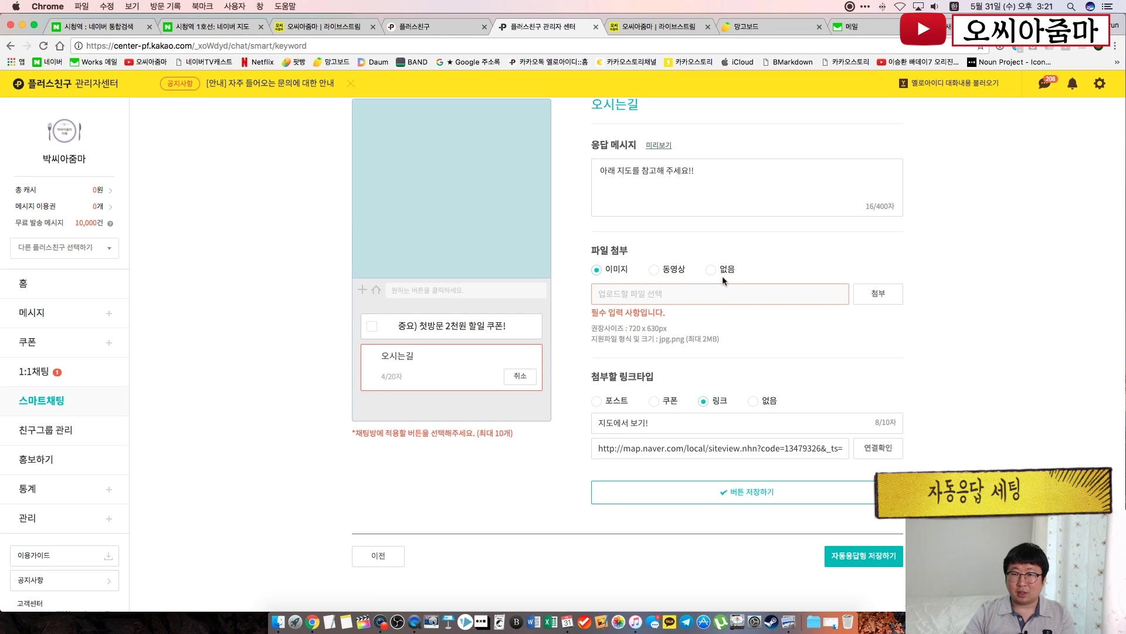
{"action": "left_click", "coordinate": [714, 271]}
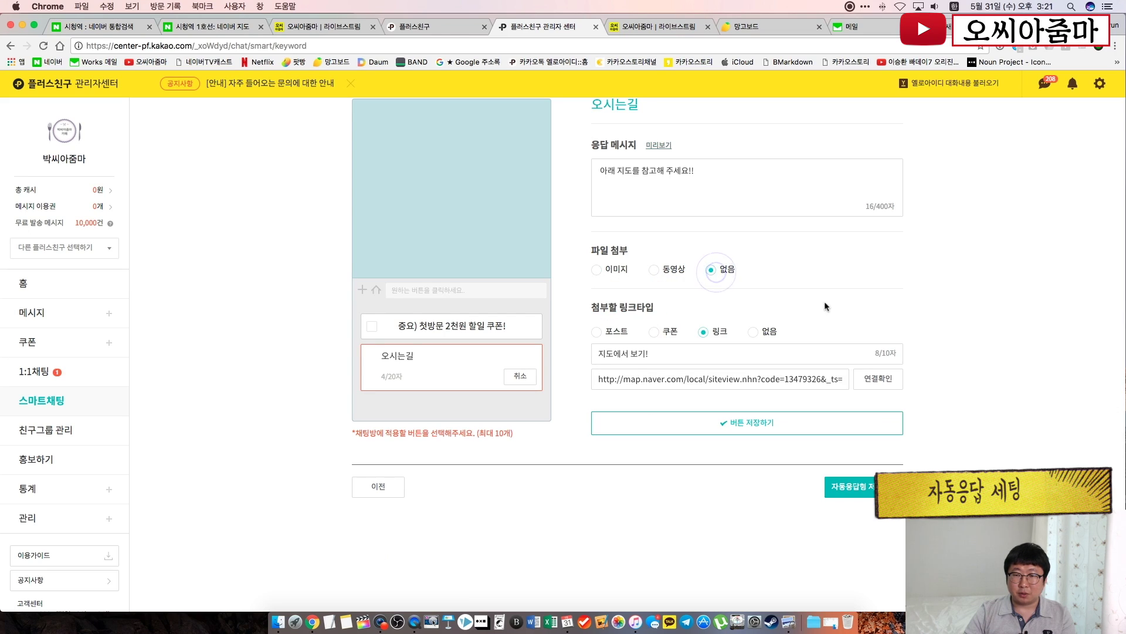
{"action": "left_click", "coordinate": [801, 429]}
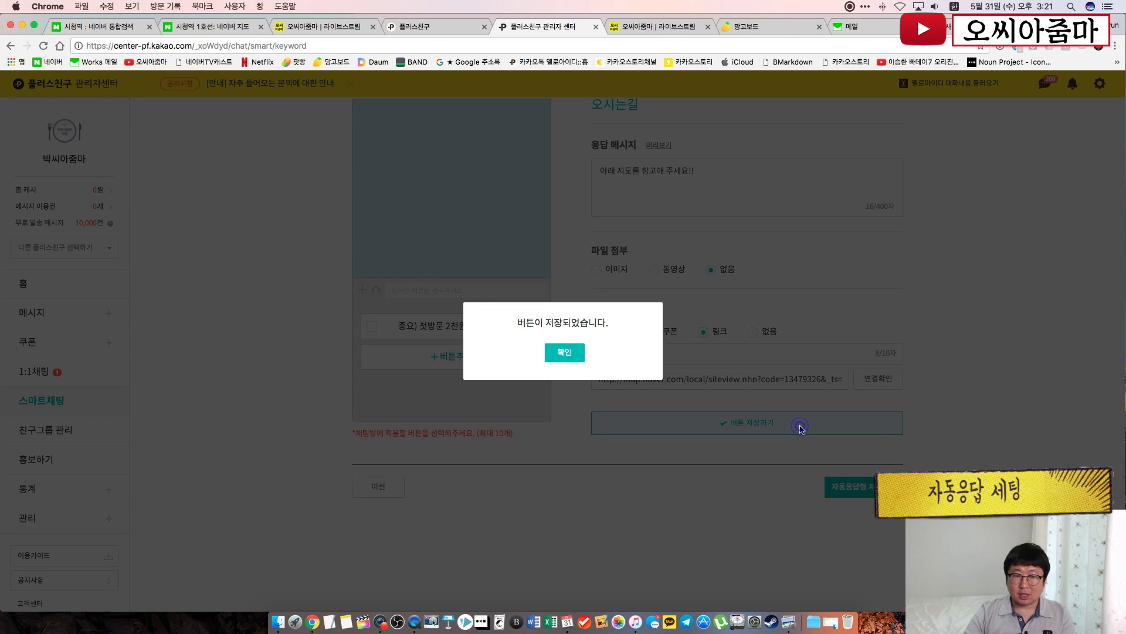
{"action": "left_click", "coordinate": [568, 351]}
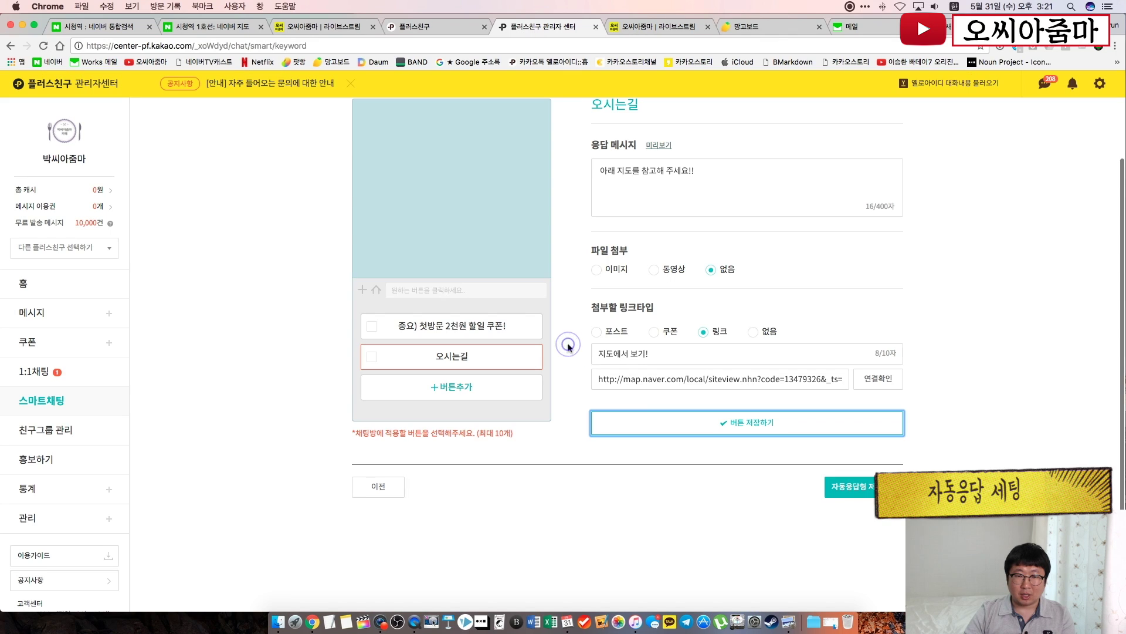
{"action": "left_click", "coordinate": [440, 389]}
Name the third button '박씨아줌마 홈피가기' with reply '홈페이지 주소는 아래와 같습니다.' and no file attachment
{"action": "type", "text": "의"}
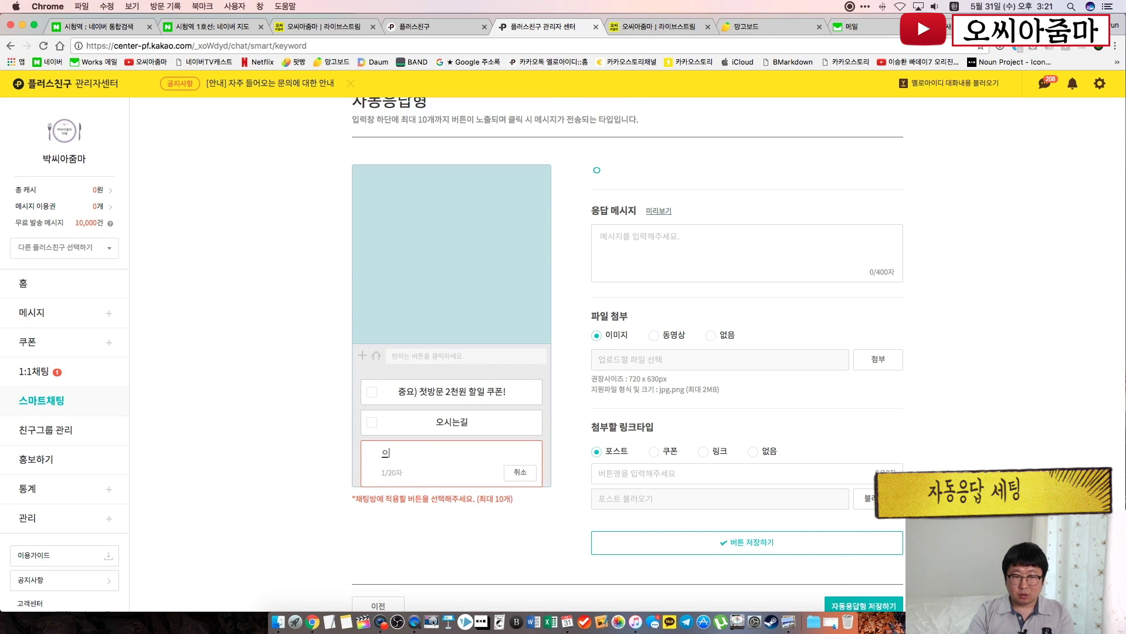
{"action": "type", "text": "오씨아"}
{"action": "key", "text": "BackSpace"}
{"action": "key", "text": "BackSpace"}
{"action": "key", "text": "BackSpace"}
{"action": "key", "text": "BackSpace"}
{"action": "type", "text": "박"}
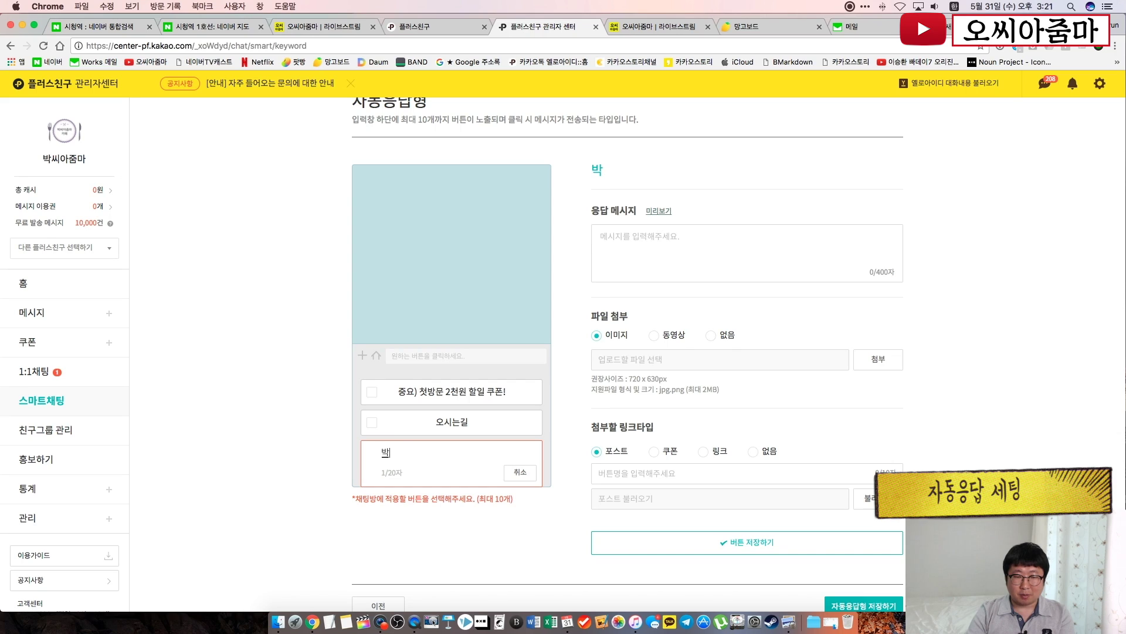
{"action": "type", "text": "씨아줌마 홈"}
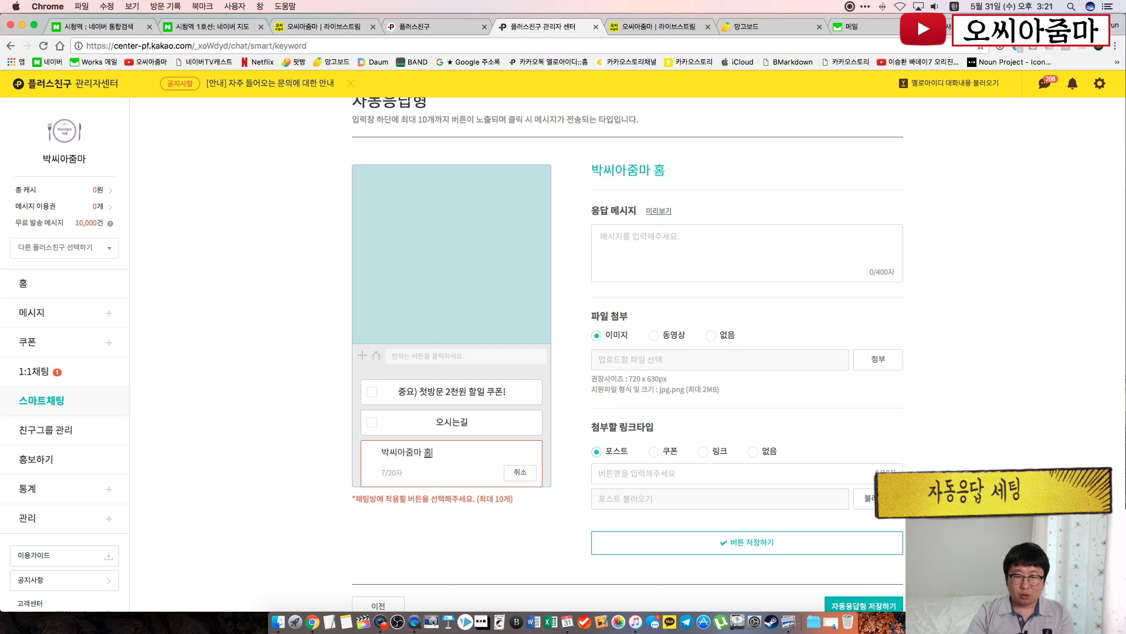
{"action": "type", "text": "피가기"}
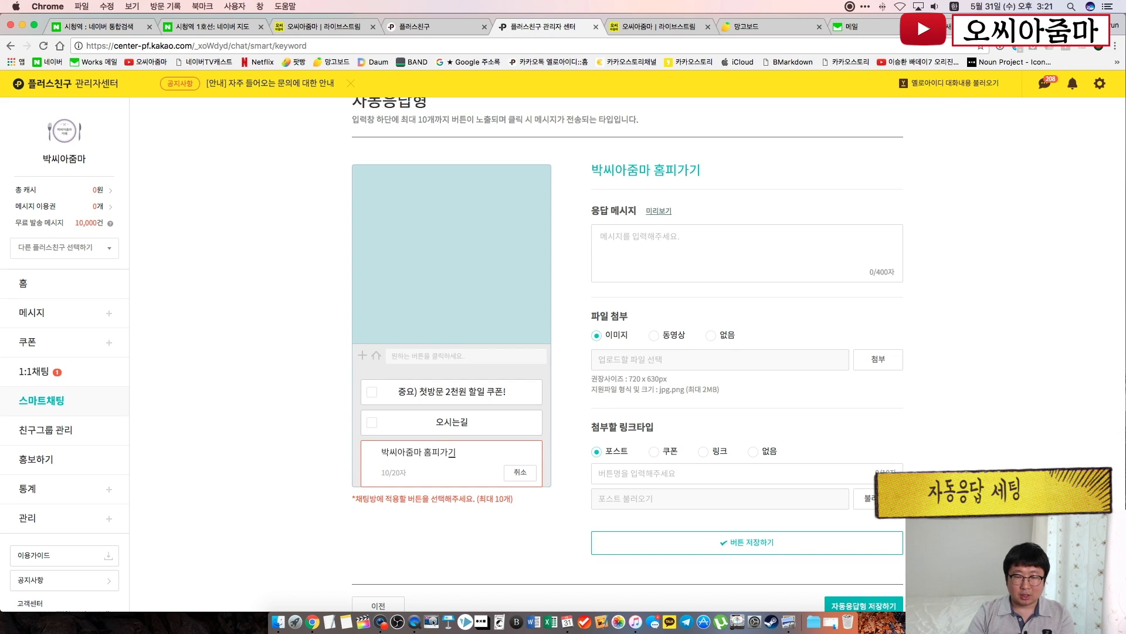
{"action": "key", "text": "Tab"}
{"action": "type", "text": "홈페잊"}
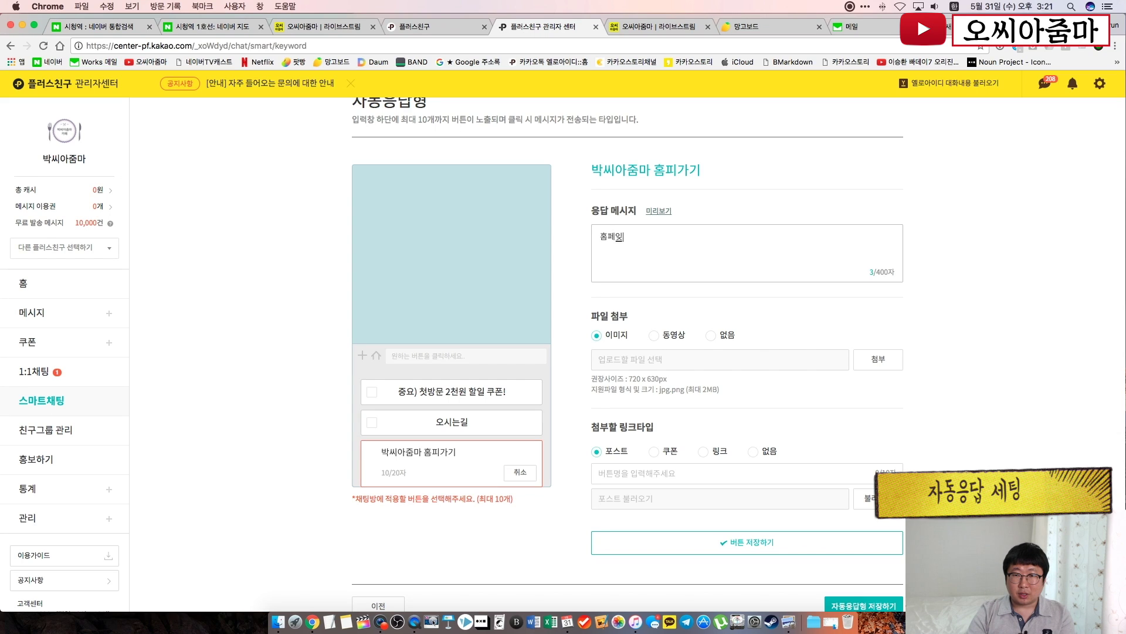
{"action": "type", "text": "지 주소는 아래와 같습니다."}
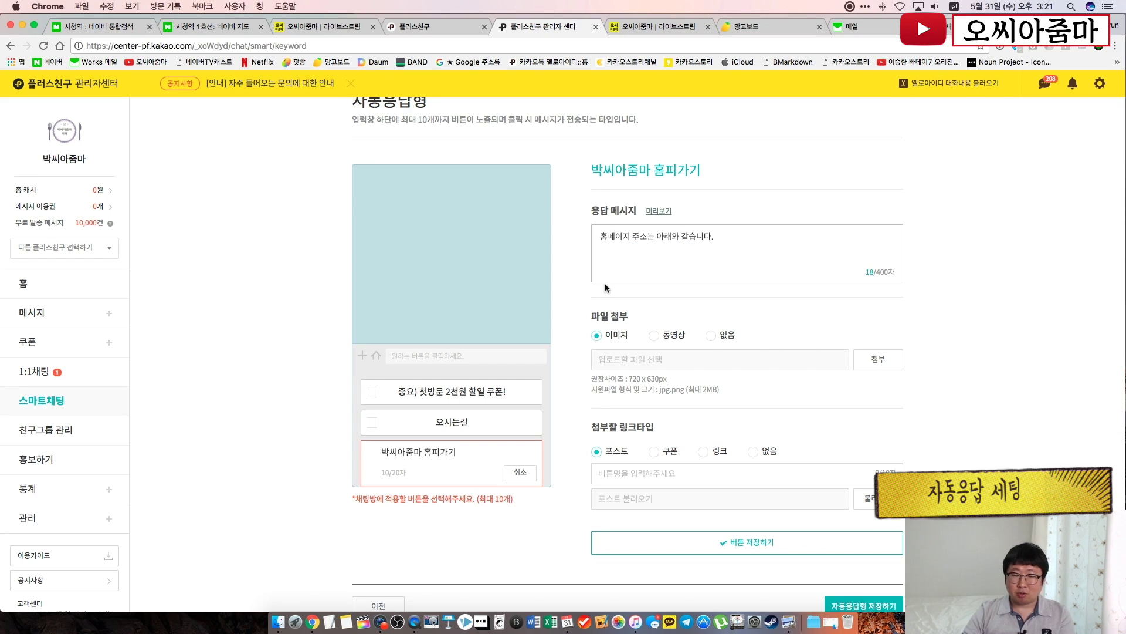
{"action": "left_click", "coordinate": [603, 312]}
{"action": "left_click", "coordinate": [711, 335]}
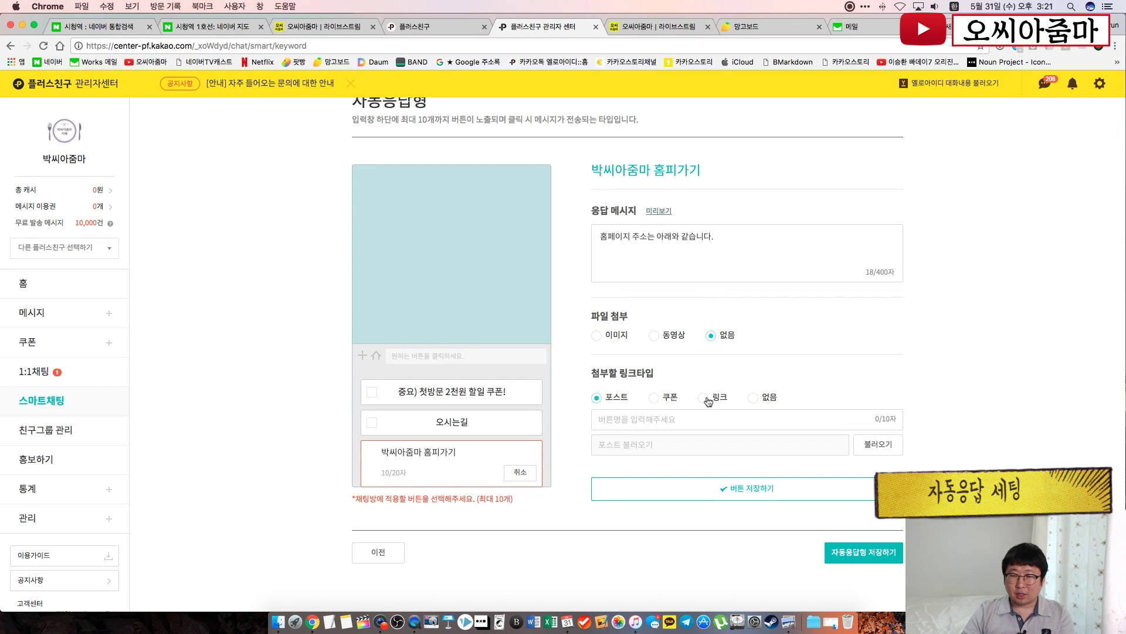
{"action": "left_click", "coordinate": [704, 397]}
{"action": "type", "text": "홈ㅍㅣ 바로 가기"}
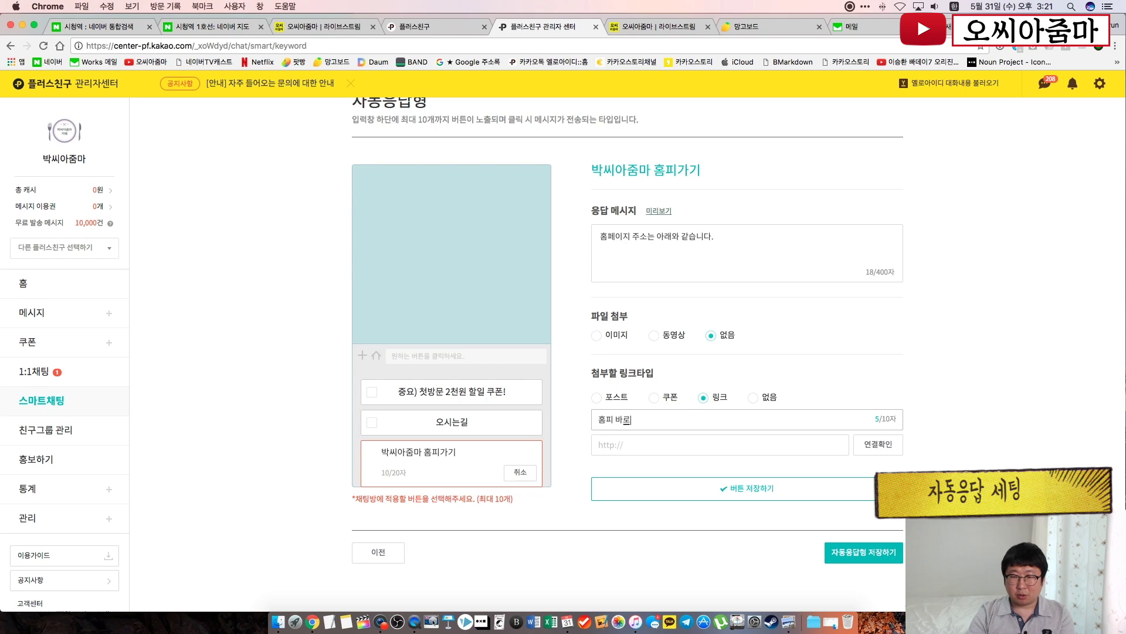
{"action": "left_click", "coordinate": [317, 26]}
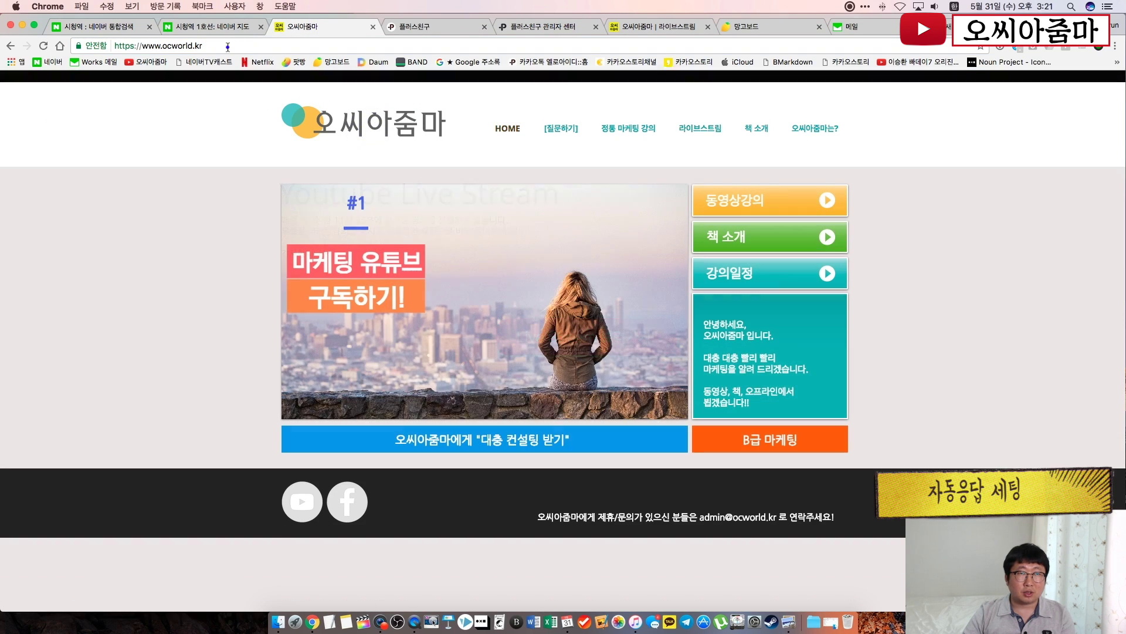
{"action": "left_click", "coordinate": [230, 45]}
{"action": "key", "text": "super+c"}
{"action": "key", "text": "super+c"}
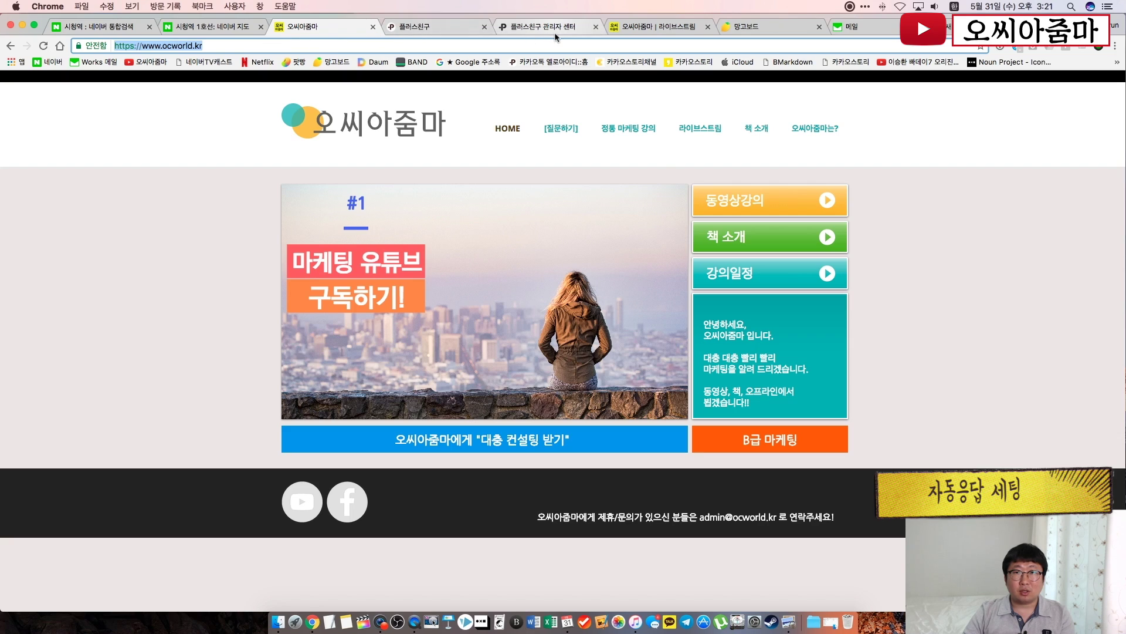
{"action": "left_click", "coordinate": [535, 26]}
{"action": "left_click", "coordinate": [630, 447]}
{"action": "key", "text": "super+v"}
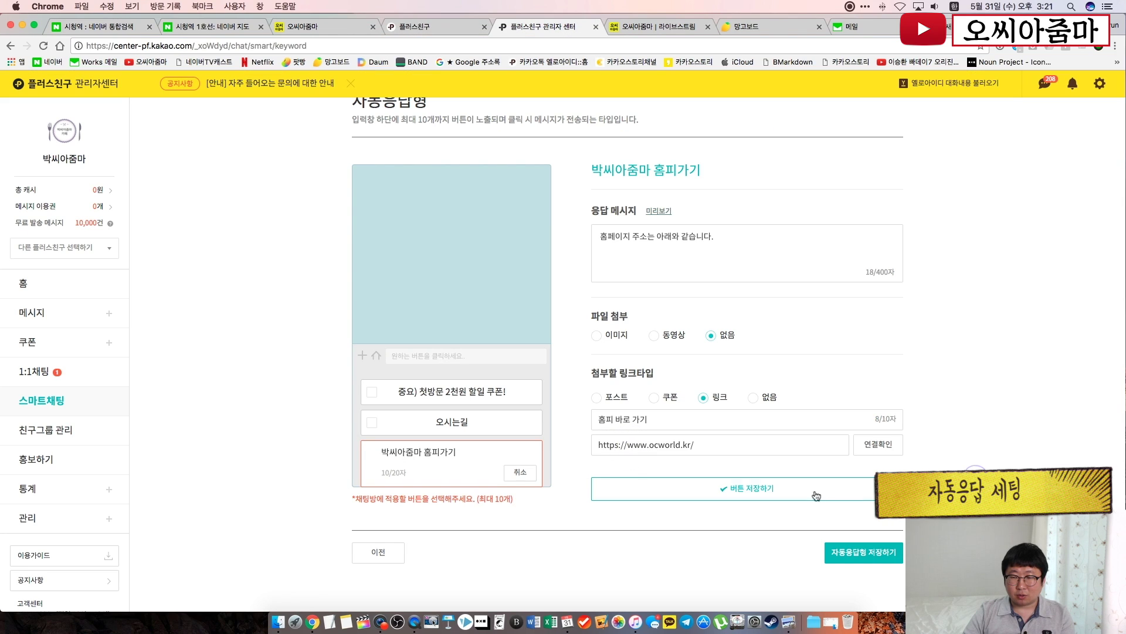
{"action": "left_click", "coordinate": [789, 488]}
{"action": "left_click", "coordinate": [562, 352]}
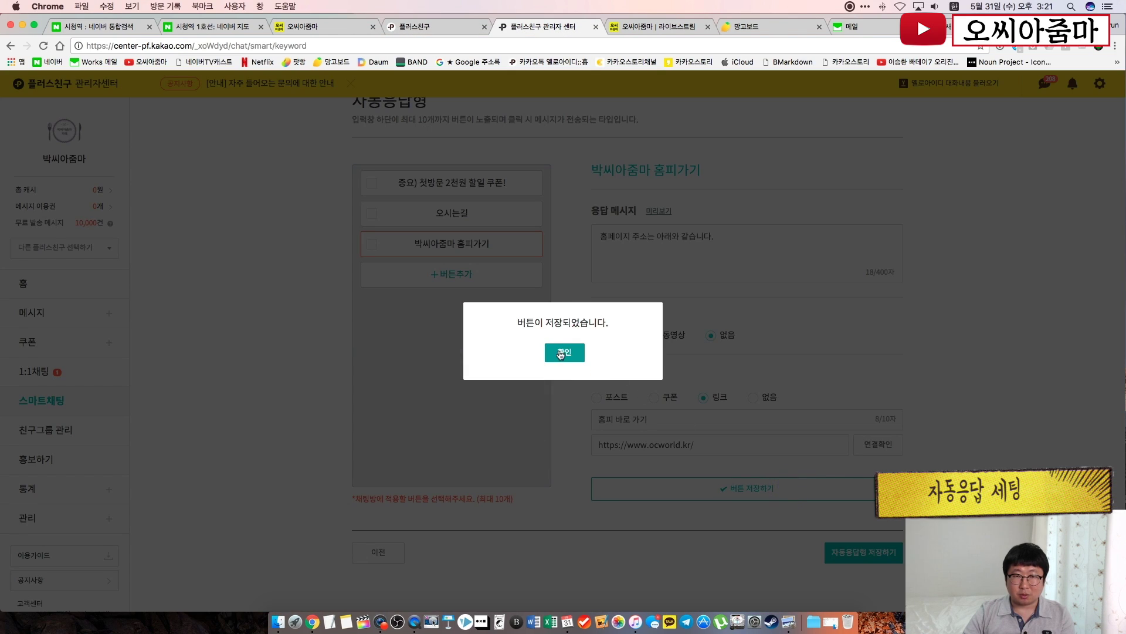
Enable the coupon, 오시는길 and 박씨아줌마 홈피가기 buttons and save the auto-response setup
{"action": "left_click", "coordinate": [306, 266]}
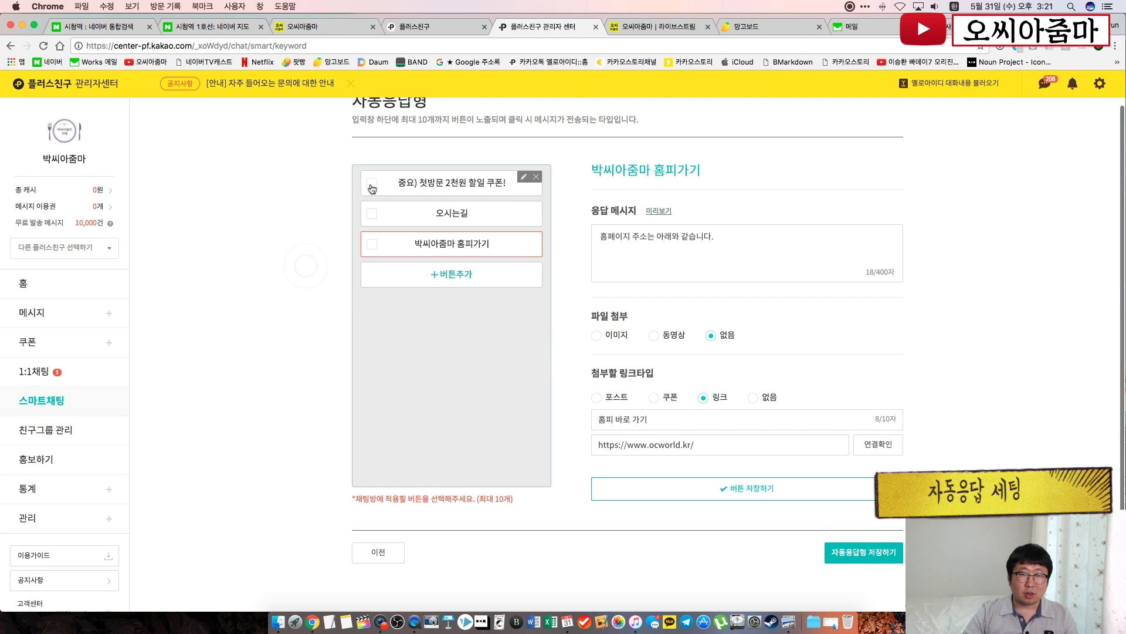
{"action": "left_click", "coordinate": [372, 183]}
{"action": "left_click", "coordinate": [372, 214]}
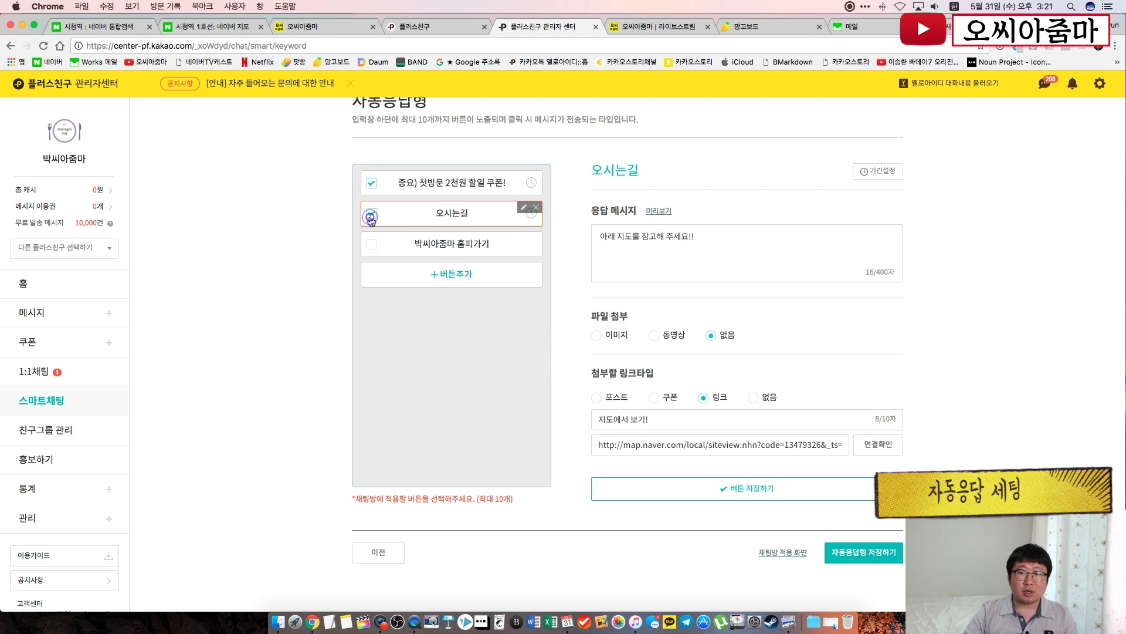
{"action": "left_click", "coordinate": [371, 243]}
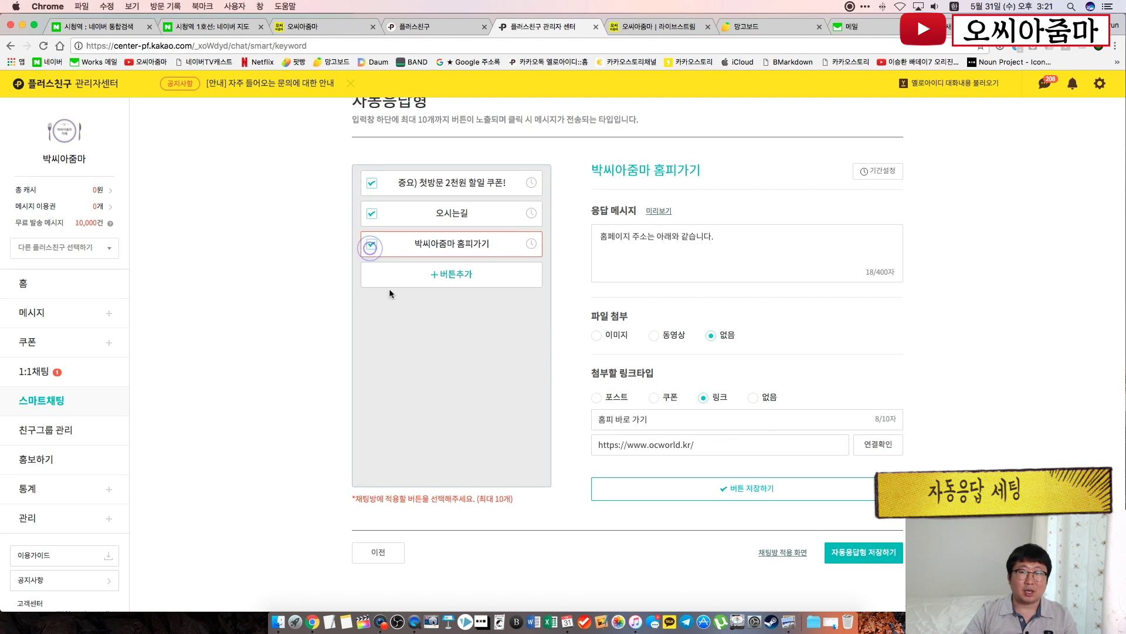
{"action": "left_click", "coordinate": [859, 555]}
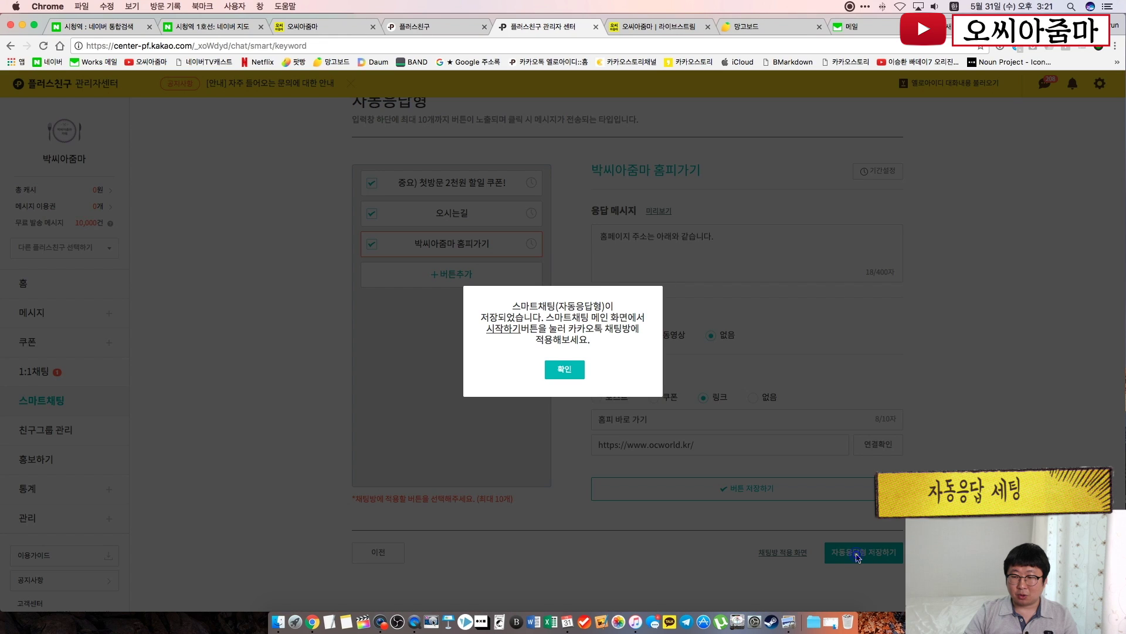
{"action": "left_click", "coordinate": [565, 369]}
Start the auto-response chat and confirm
{"action": "scroll", "coordinate": [539, 503], "scroll_direction": "down", "scroll_amount": 1}
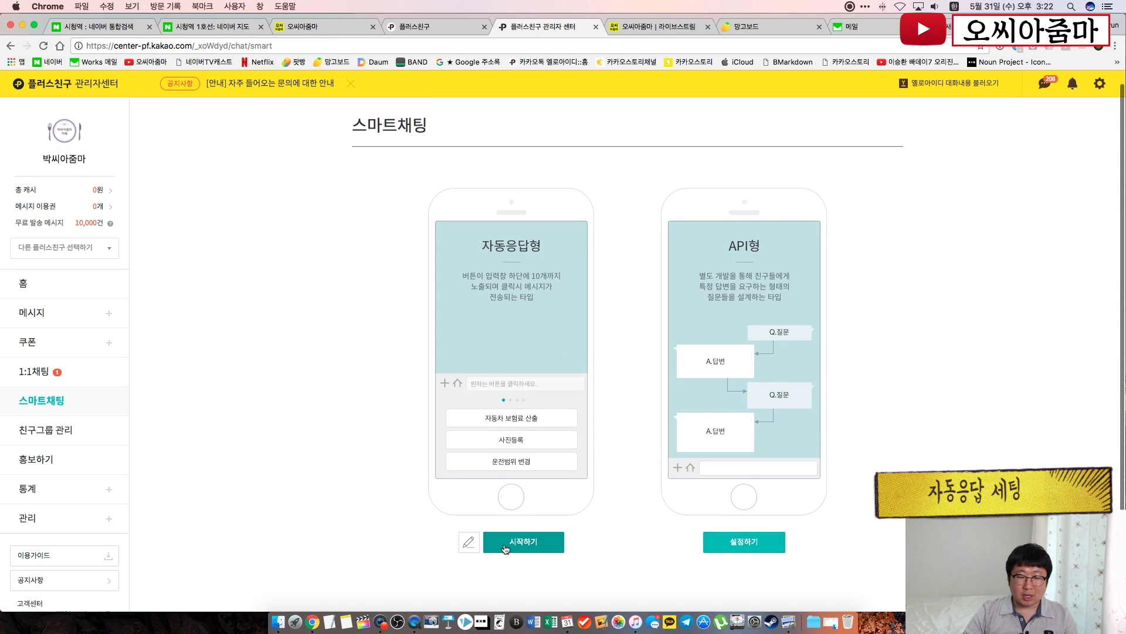
{"action": "left_click", "coordinate": [505, 545]}
{"action": "left_click", "coordinate": [567, 359]}
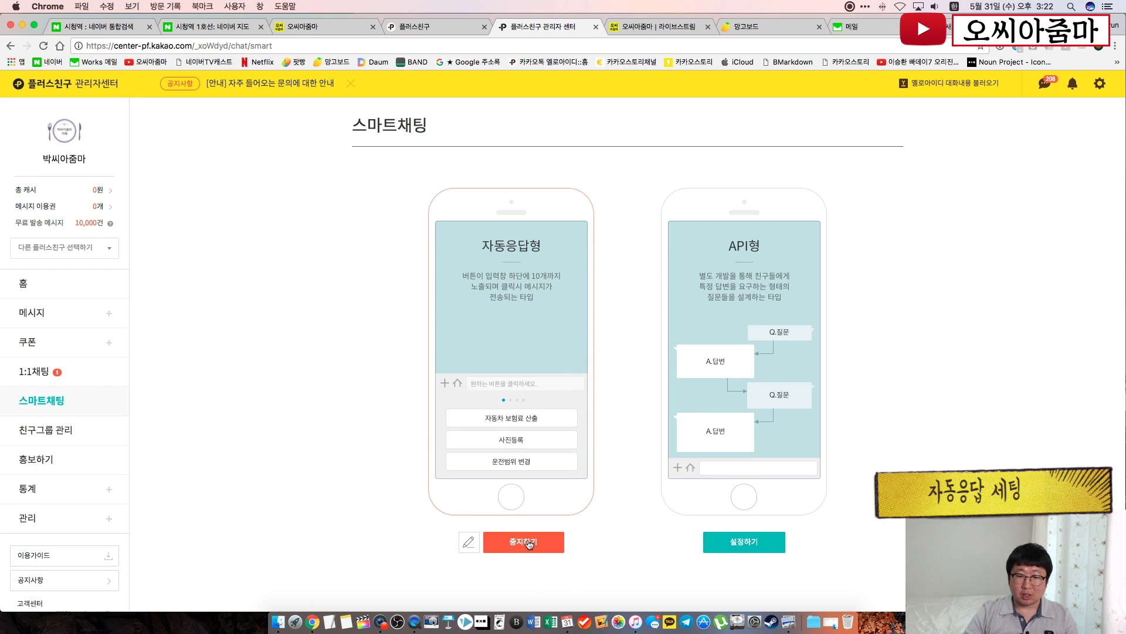
Recheck the button settings, keep 박씨아줌마 홈피가기 enabled, and return to the smart chat overview
{"action": "left_click", "coordinate": [470, 549]}
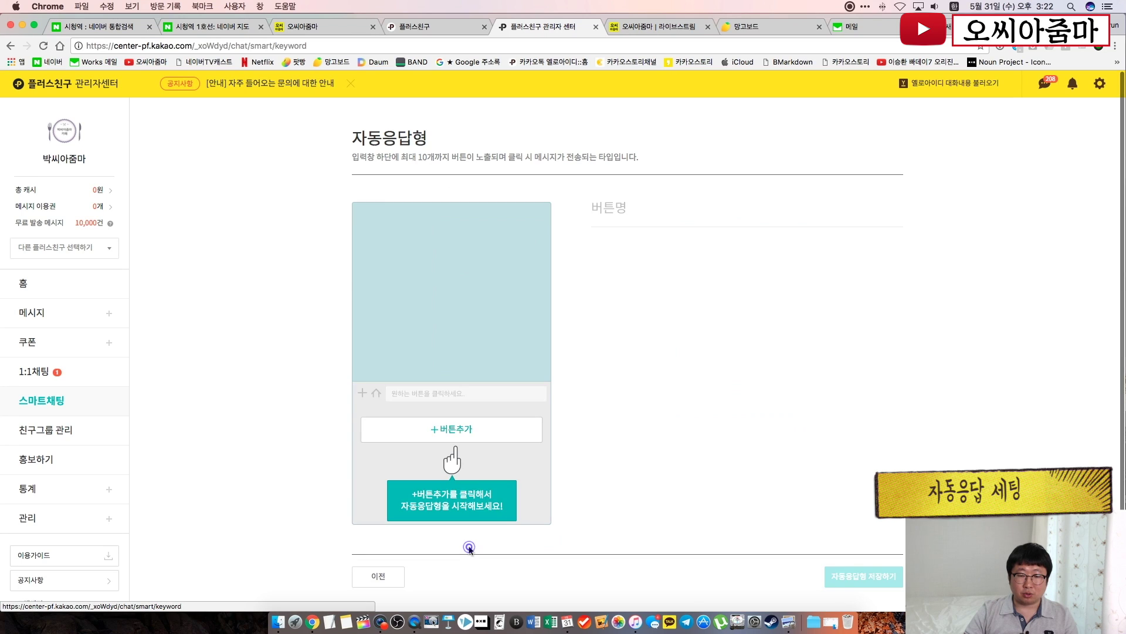
{"action": "scroll", "coordinate": [830, 500], "scroll_direction": "down", "scroll_amount": 5}
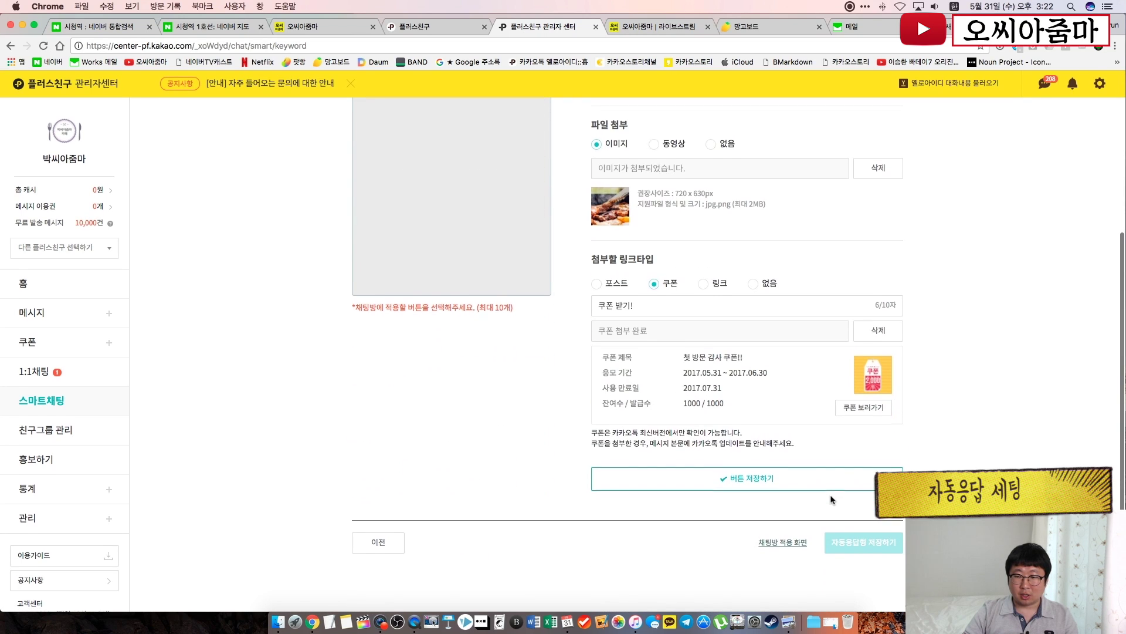
{"action": "scroll", "coordinate": [831, 500], "scroll_direction": "up", "scroll_amount": 5}
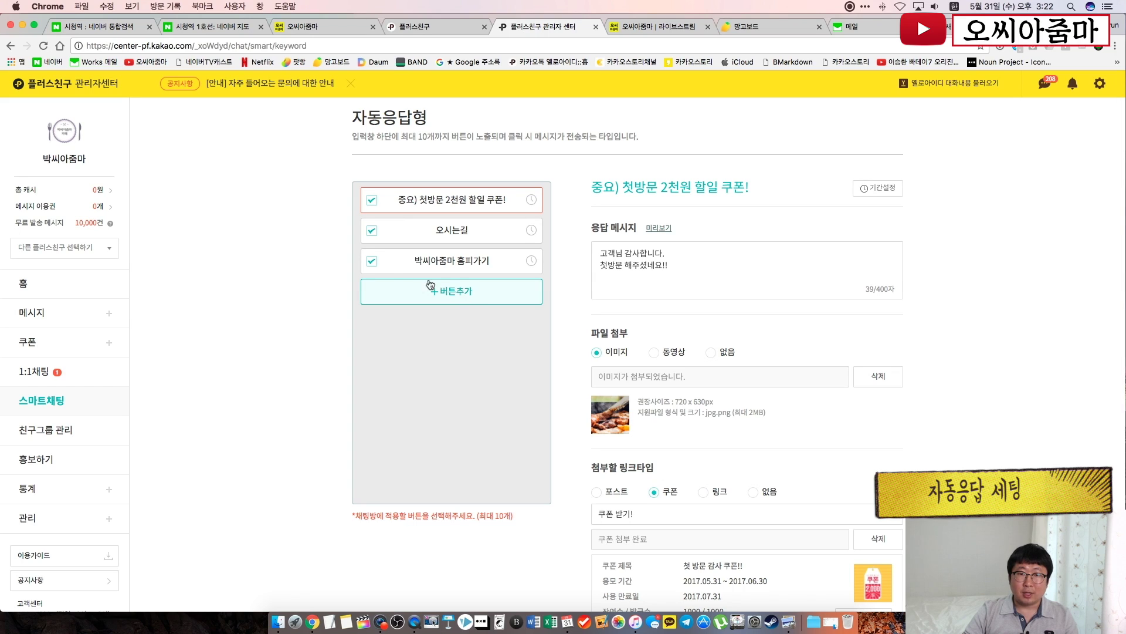
{"action": "left_click", "coordinate": [374, 266]}
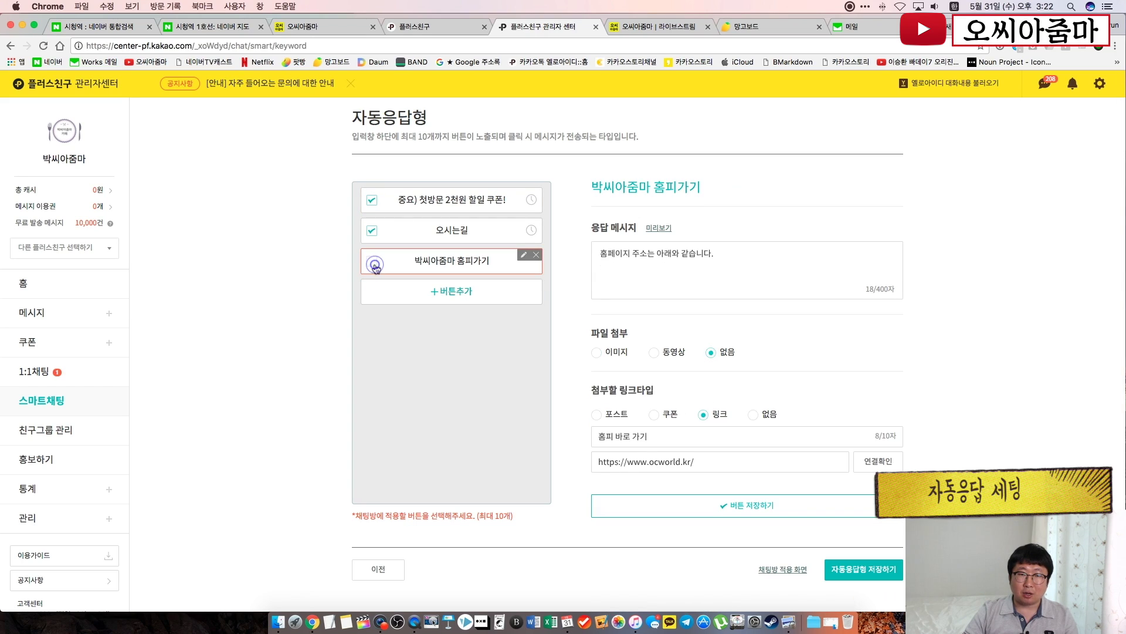
{"action": "left_click", "coordinate": [442, 293]}
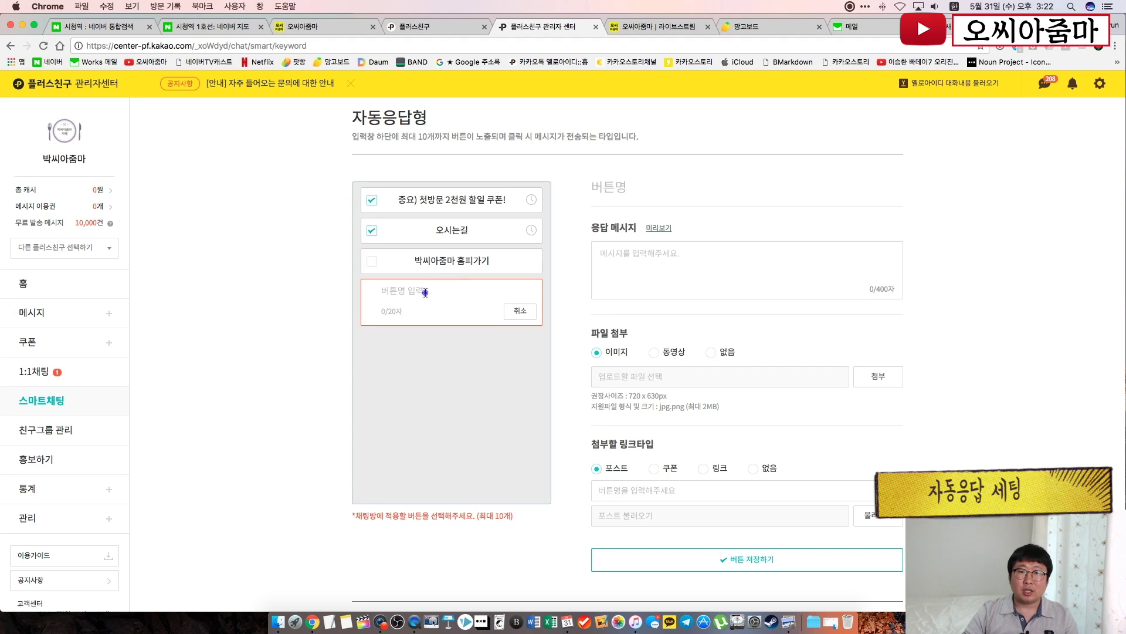
{"action": "left_click", "coordinate": [375, 264]}
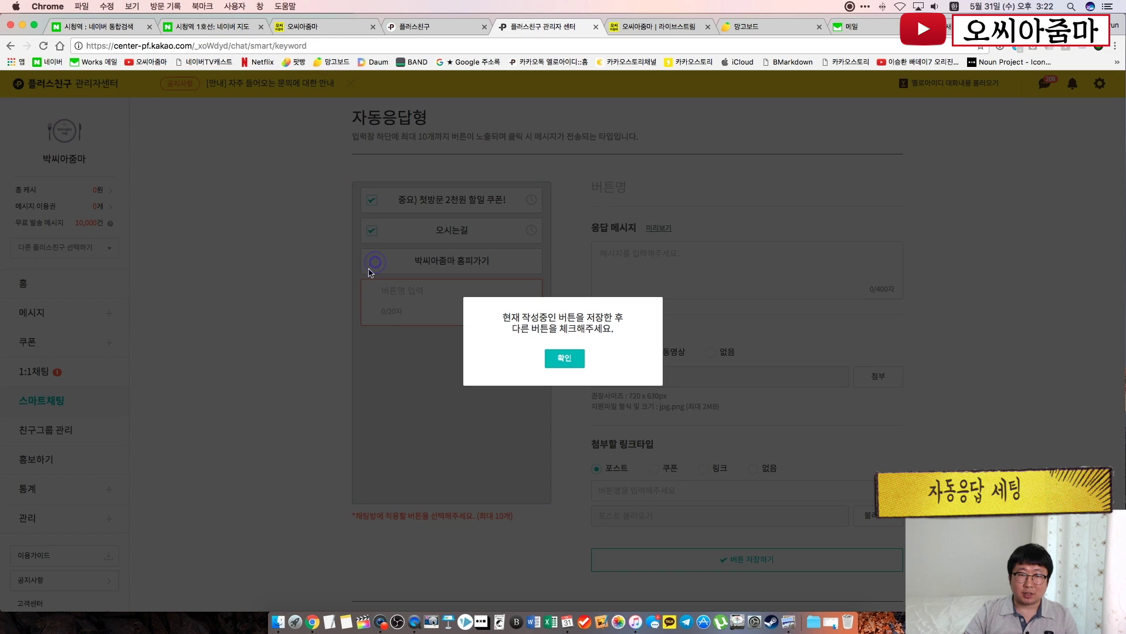
{"action": "left_click", "coordinate": [566, 357]}
{"action": "left_click", "coordinate": [523, 312]}
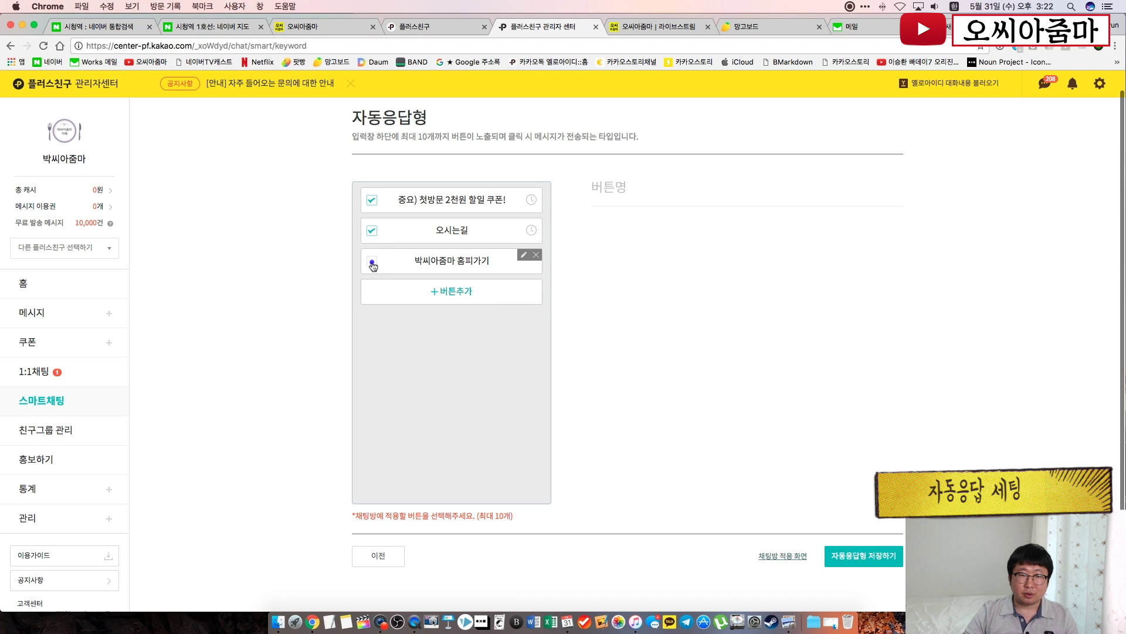
{"action": "left_click", "coordinate": [372, 261]}
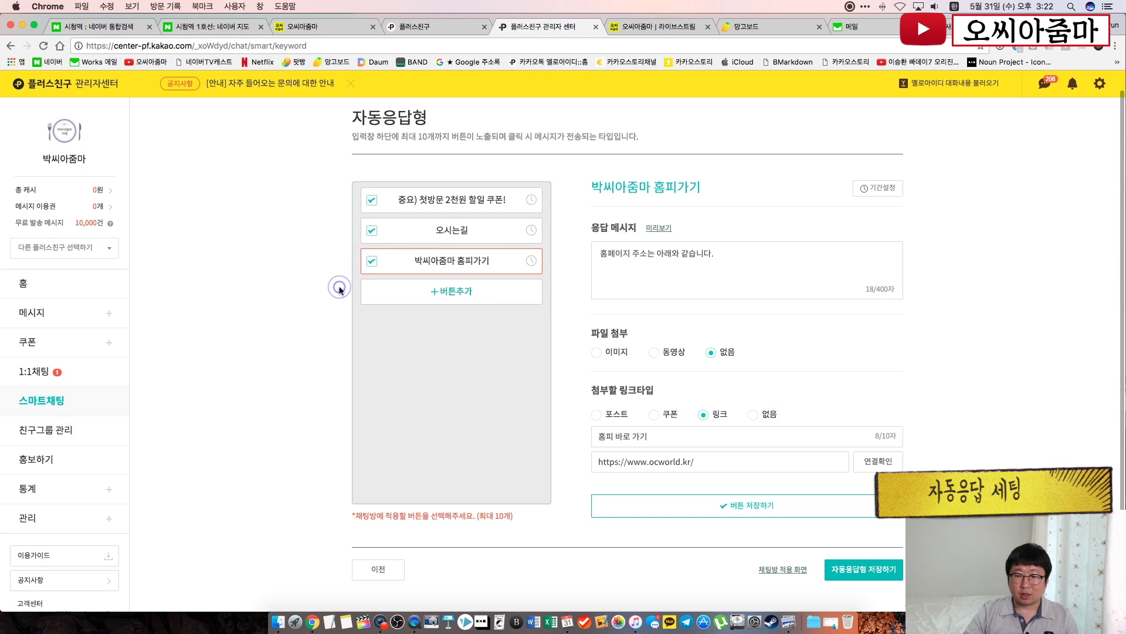
{"action": "scroll", "coordinate": [340, 286], "scroll_direction": "down", "scroll_amount": 1}
{"action": "left_click", "coordinate": [382, 540]}
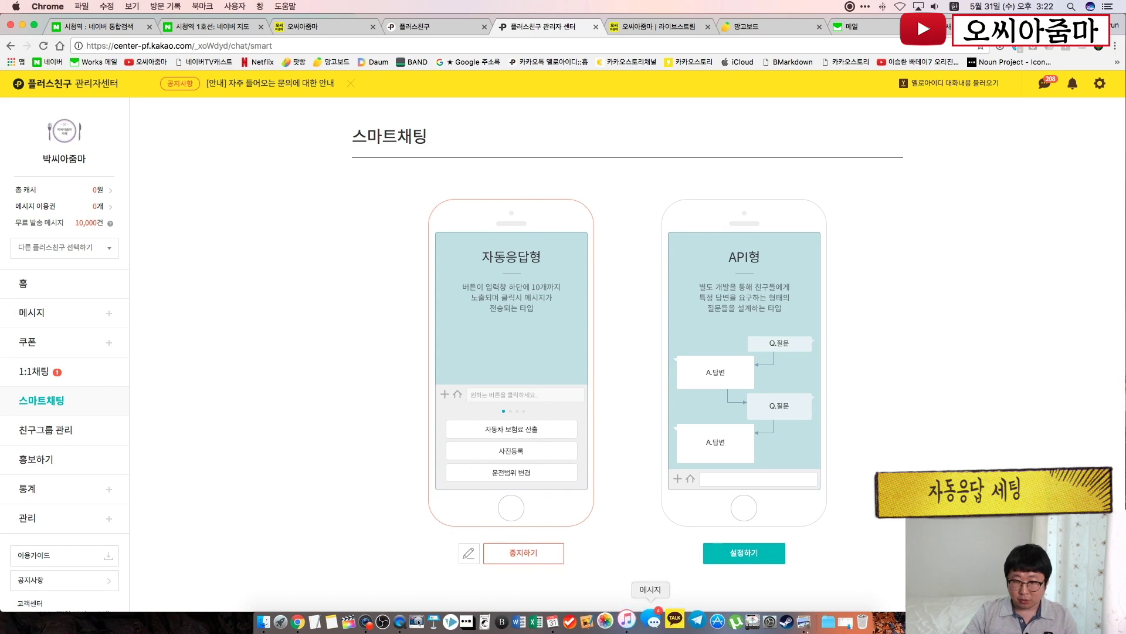
{"action": "left_click", "coordinate": [414, 621]}
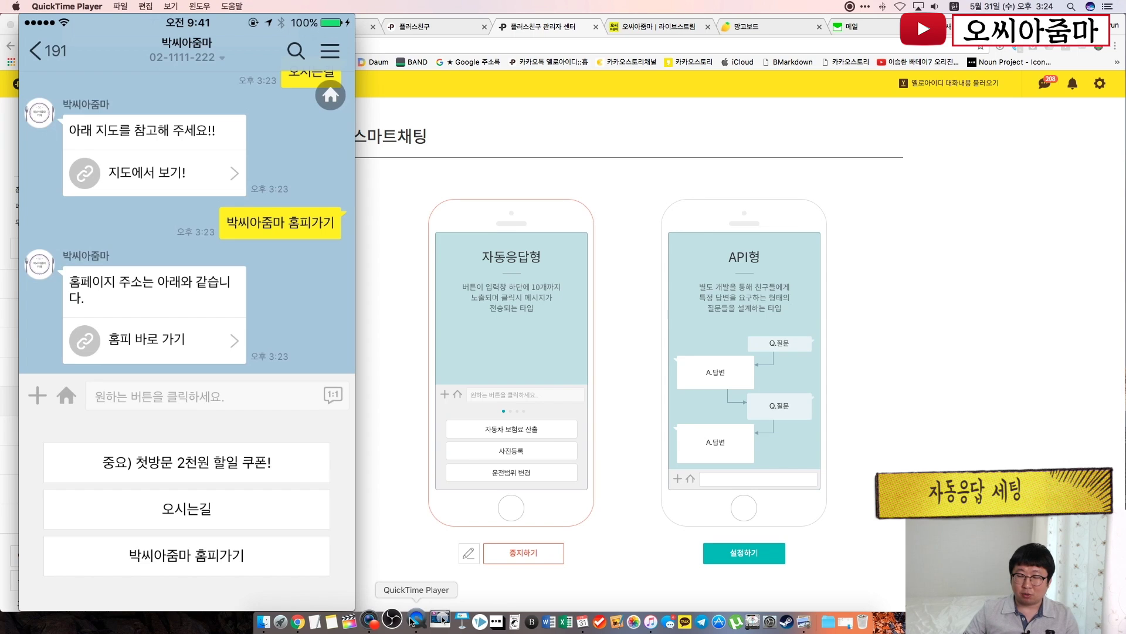
Hide the QuickTime phone mirror with Cmd+H, revealing the admin home page
{"action": "key", "text": "super+h"}
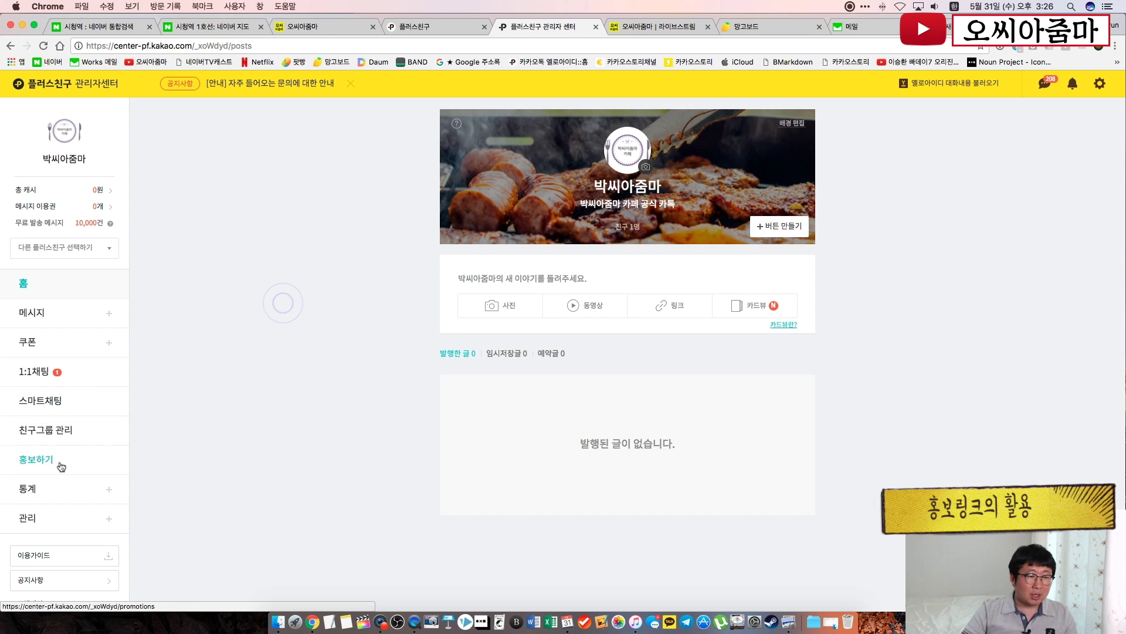
Copy the Plus Friend home URL from the 홍보하기 page and open a new browser tab
{"action": "left_click", "coordinate": [53, 468]}
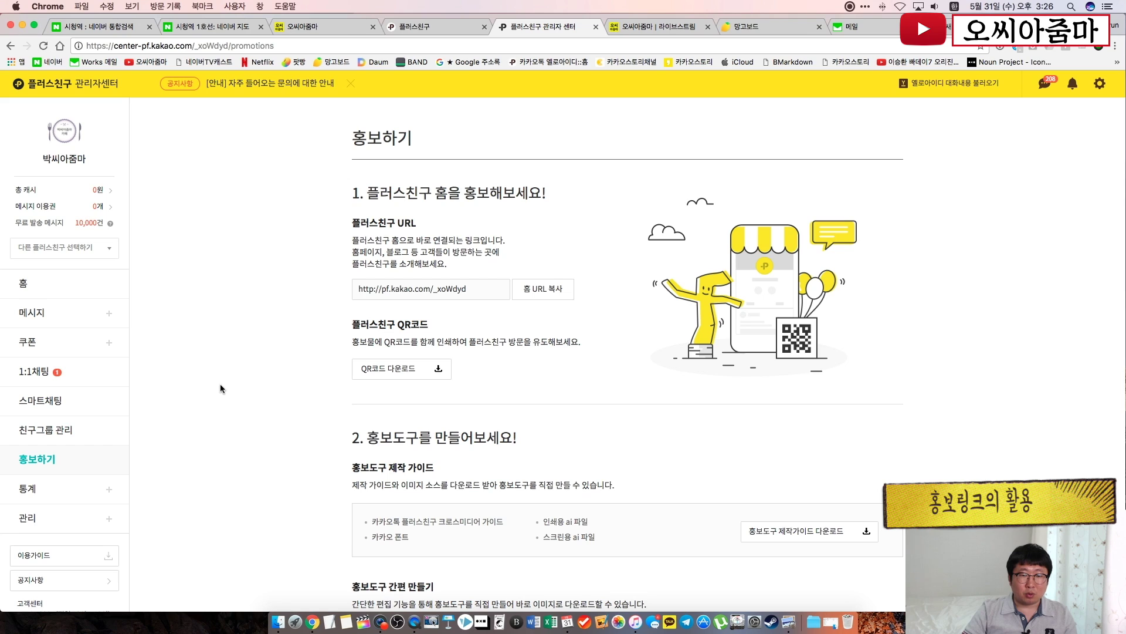
{"action": "scroll", "coordinate": [221, 388], "scroll_direction": "down", "scroll_amount": 2}
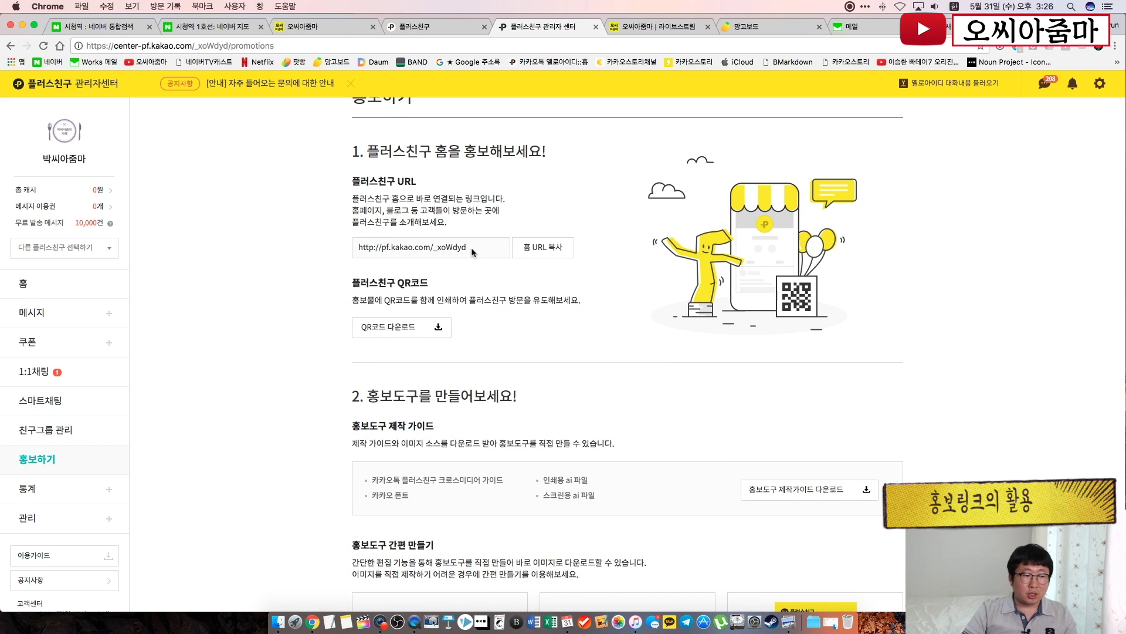
{"action": "left_click", "coordinate": [81, 521]}
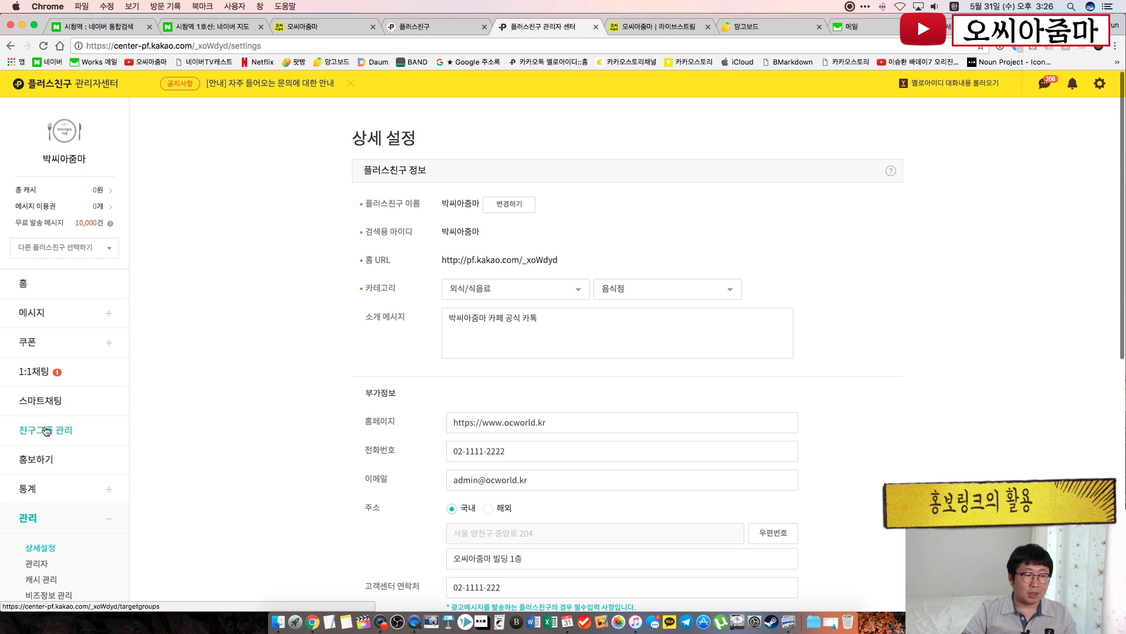
{"action": "left_click", "coordinate": [36, 458]}
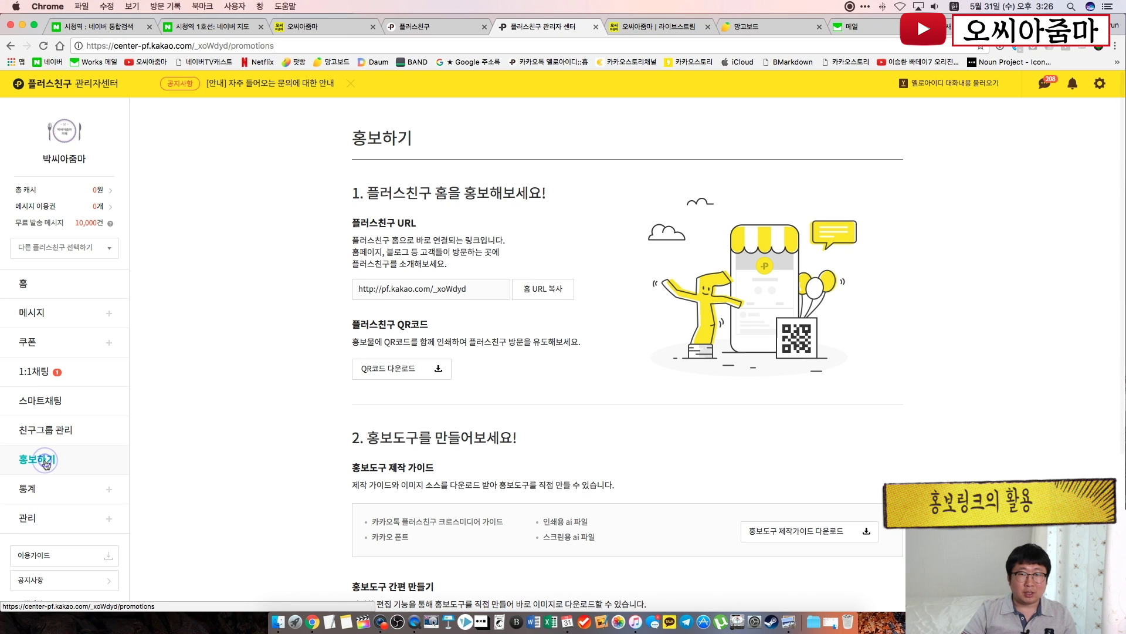
{"action": "left_click", "coordinate": [542, 287]}
{"action": "left_click", "coordinate": [565, 352]}
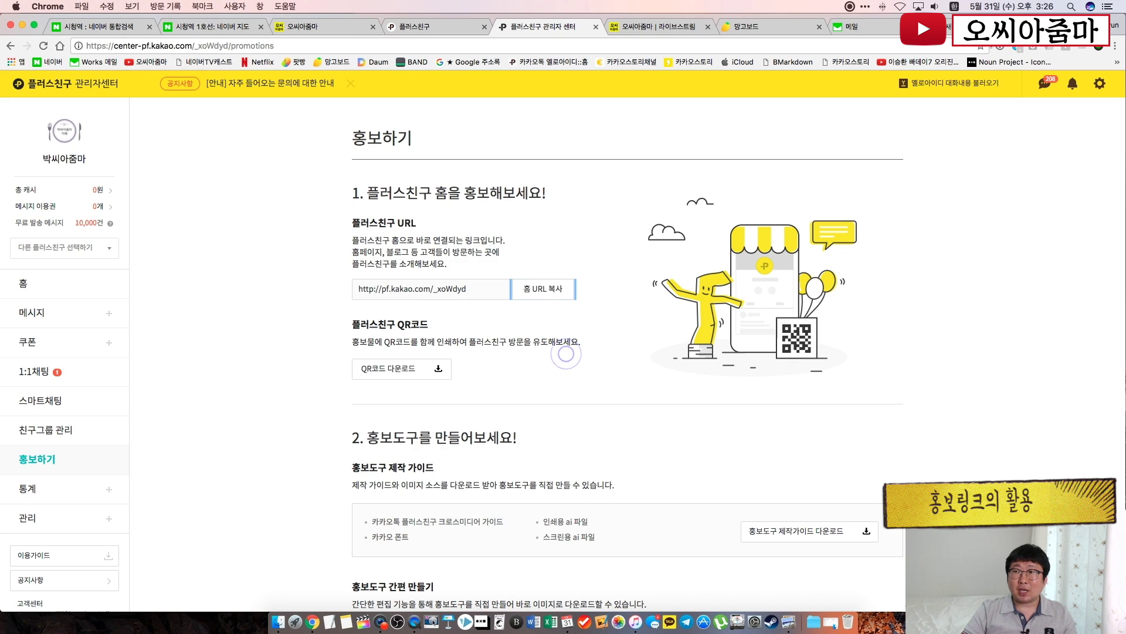
{"action": "key", "text": "super+t"}
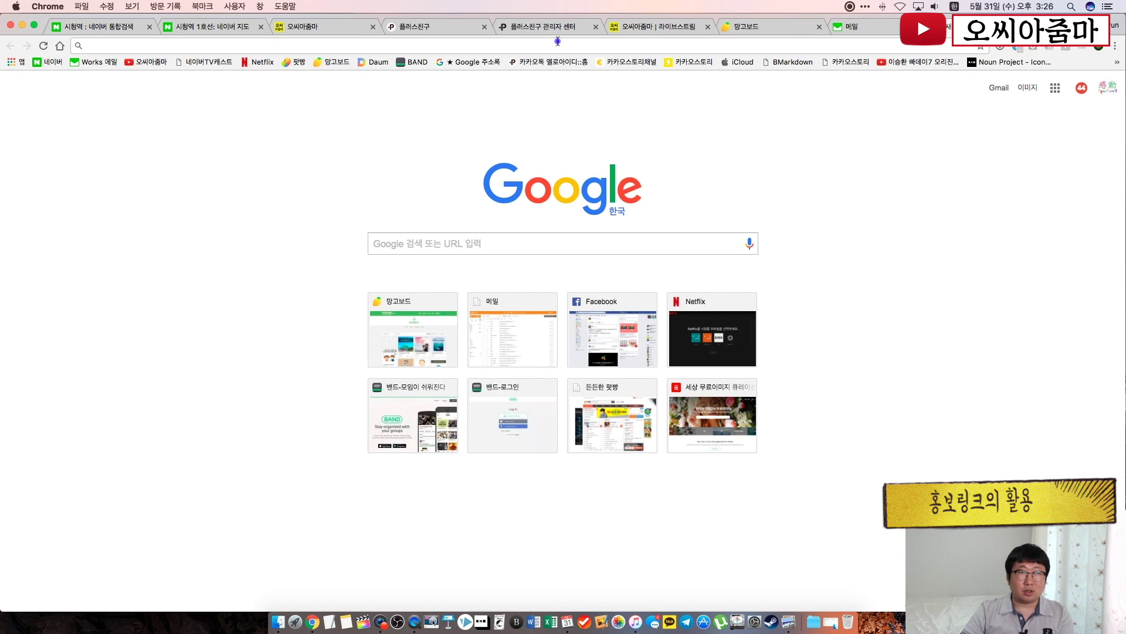
On facebook.com, start a post reading '박씨아줌마 첫방문 2000원 할인 이벤트!!'
{"action": "type", "text": "f"}
{"action": "key", "text": "Return"}
{"action": "left_click", "coordinate": [407, 139]}
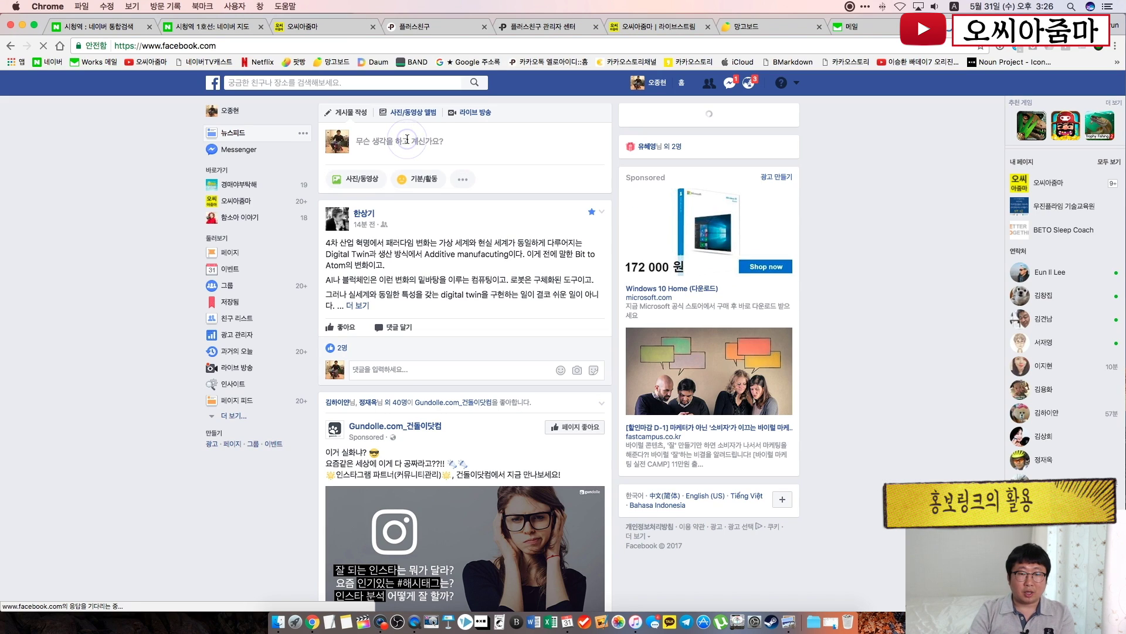
{"action": "type", "text": "dhTld"}
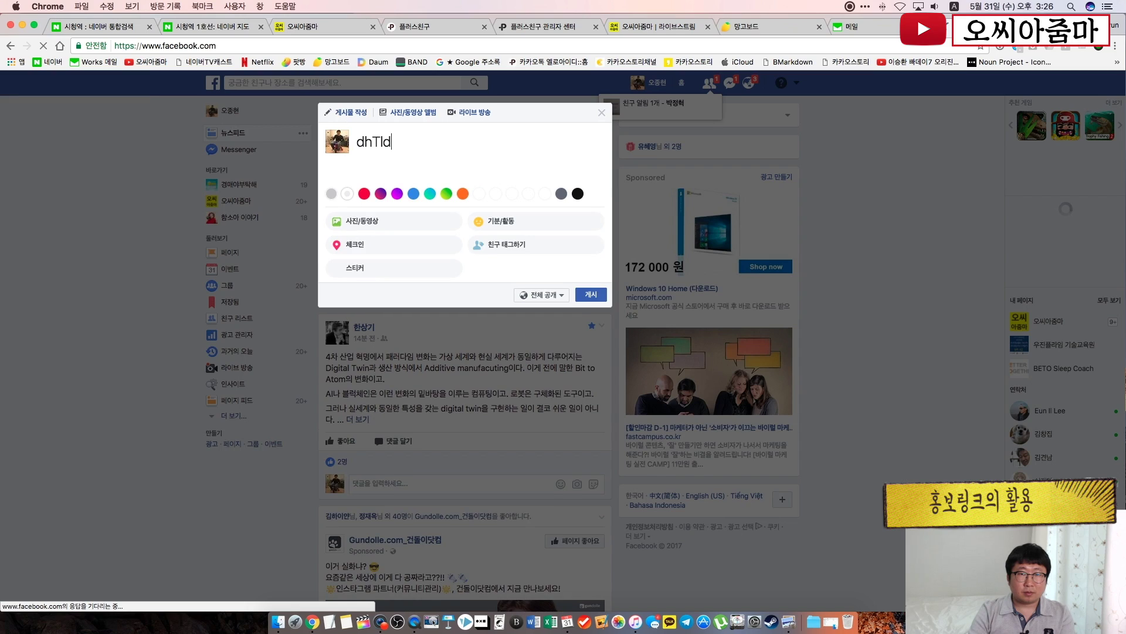
{"action": "key", "text": "BackSpace"}
{"action": "key", "text": "BackSpace"}
{"action": "key", "text": "BackSpace"}
{"action": "key", "text": "BackSpace"}
{"action": "key", "text": "BackSpace"}
{"action": "key", "text": "ctrl+space"}
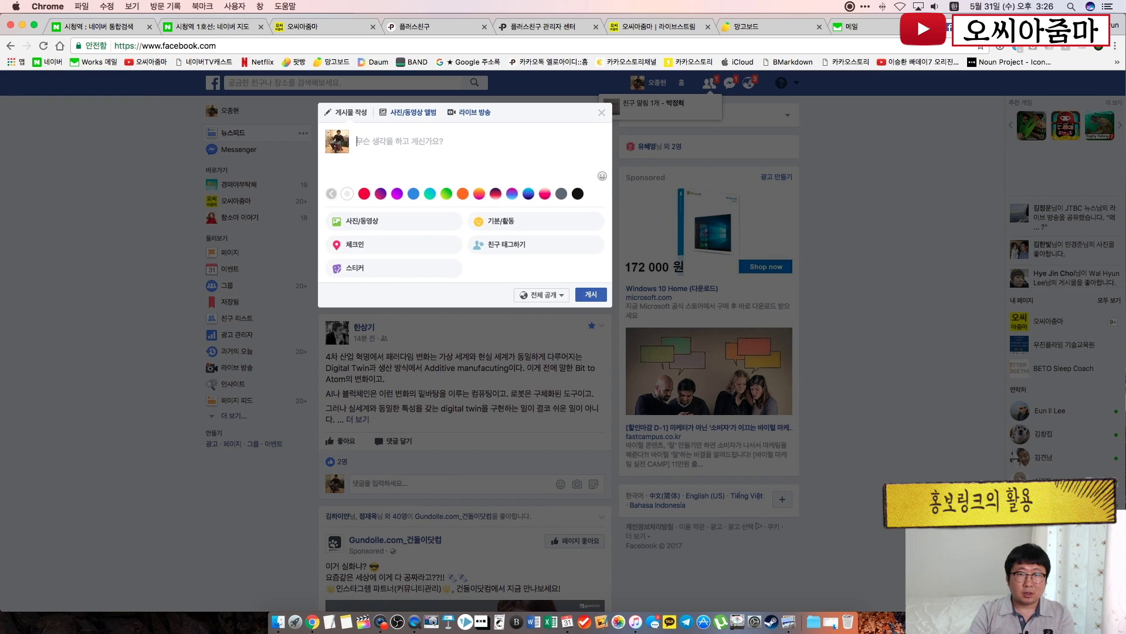
{"action": "type", "text": "백"}
{"action": "key", "text": "BackSpace"}
{"action": "type", "text": "박씨"}
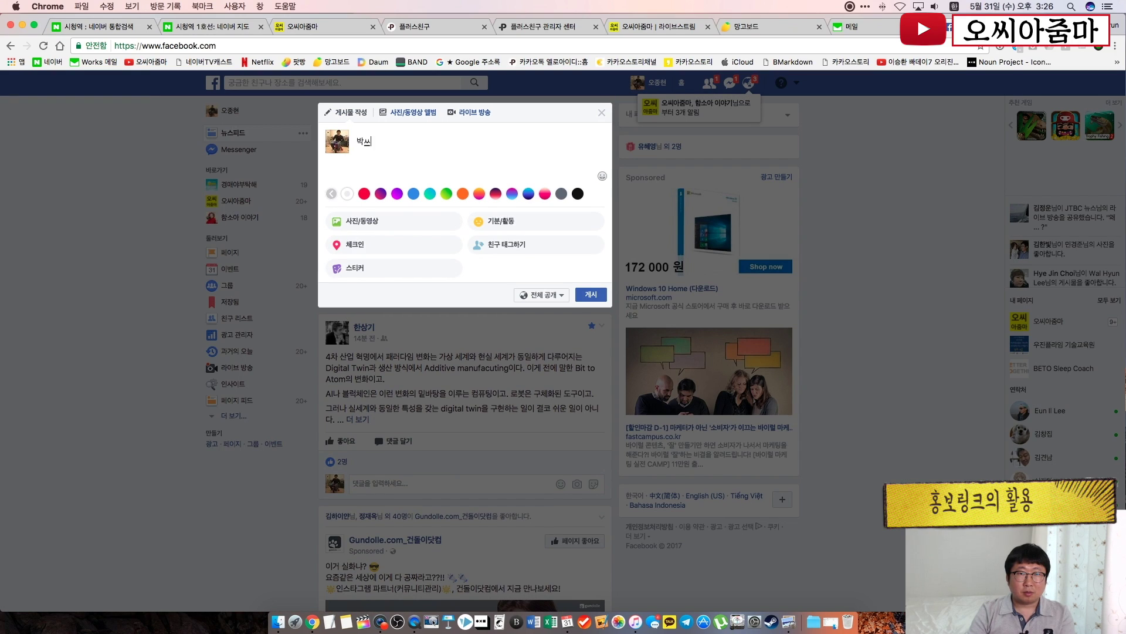
{"action": "type", "text": "아줌마 첫방문"}
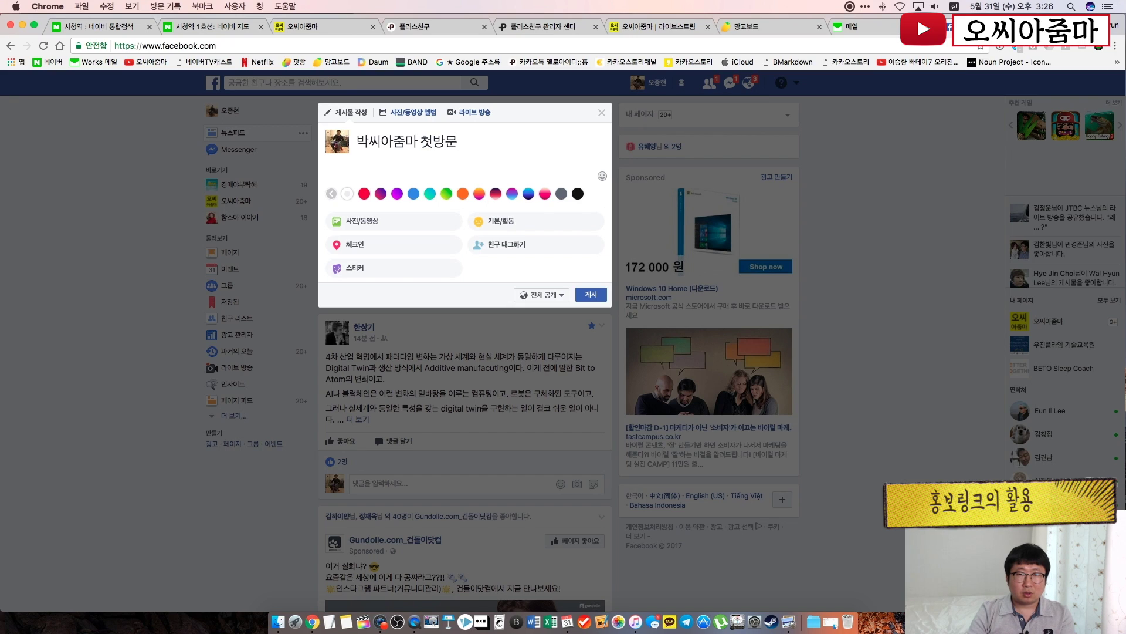
{"action": "type", "text": "201"}
{"action": "key", "text": "BackSpace"}
{"action": "key", "text": "BackSpace"}
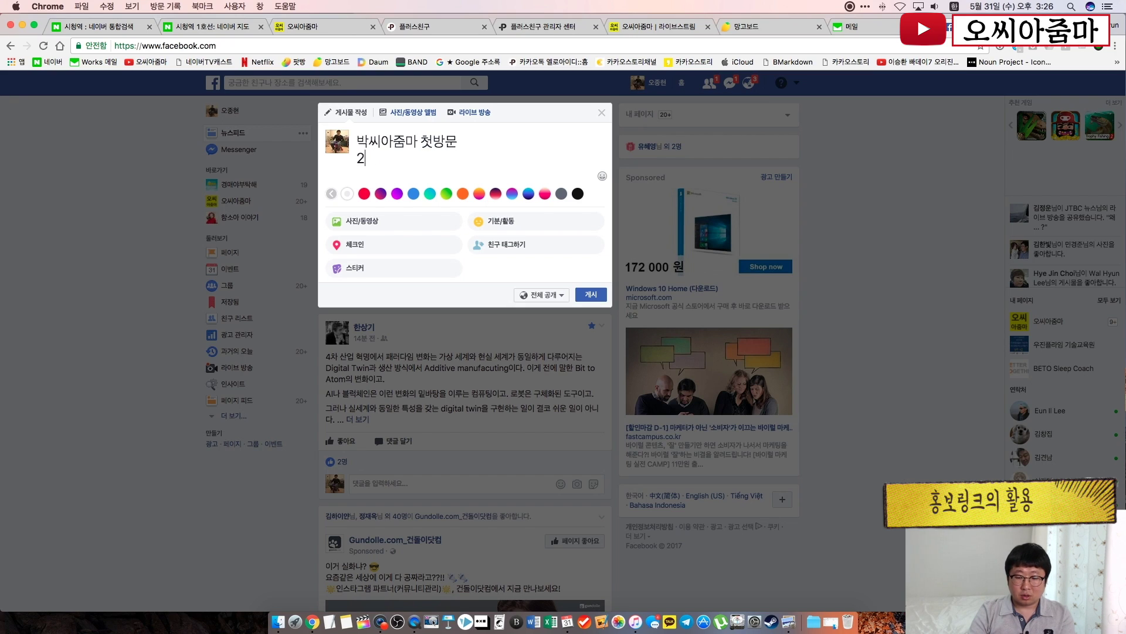
{"action": "type", "text": "00"}
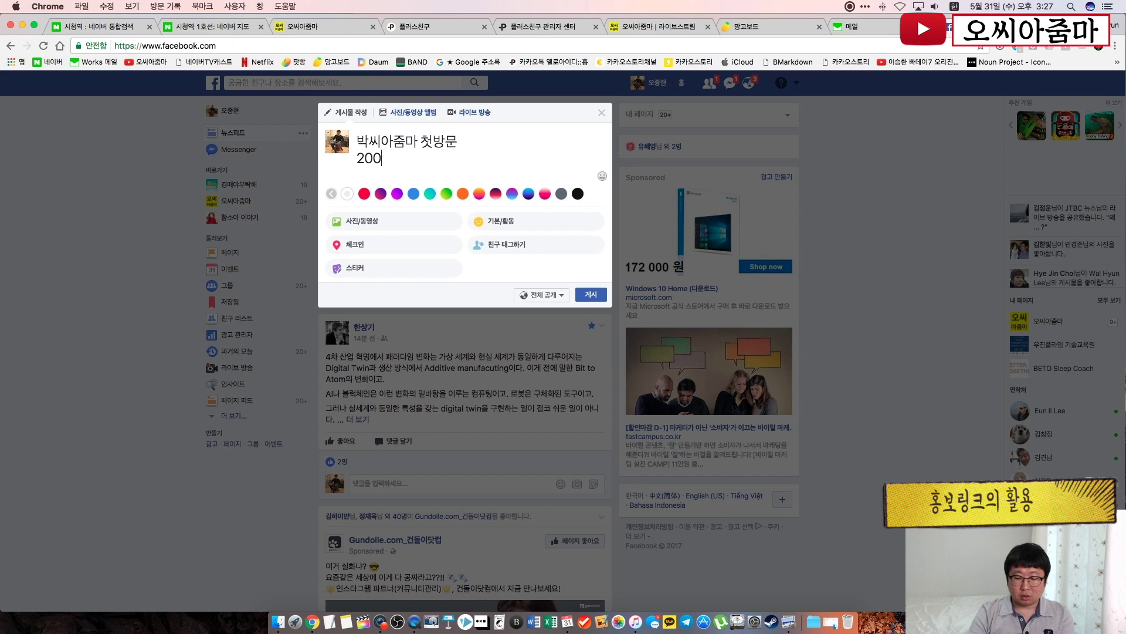
{"action": "type", "text": "0원 할인 입"}
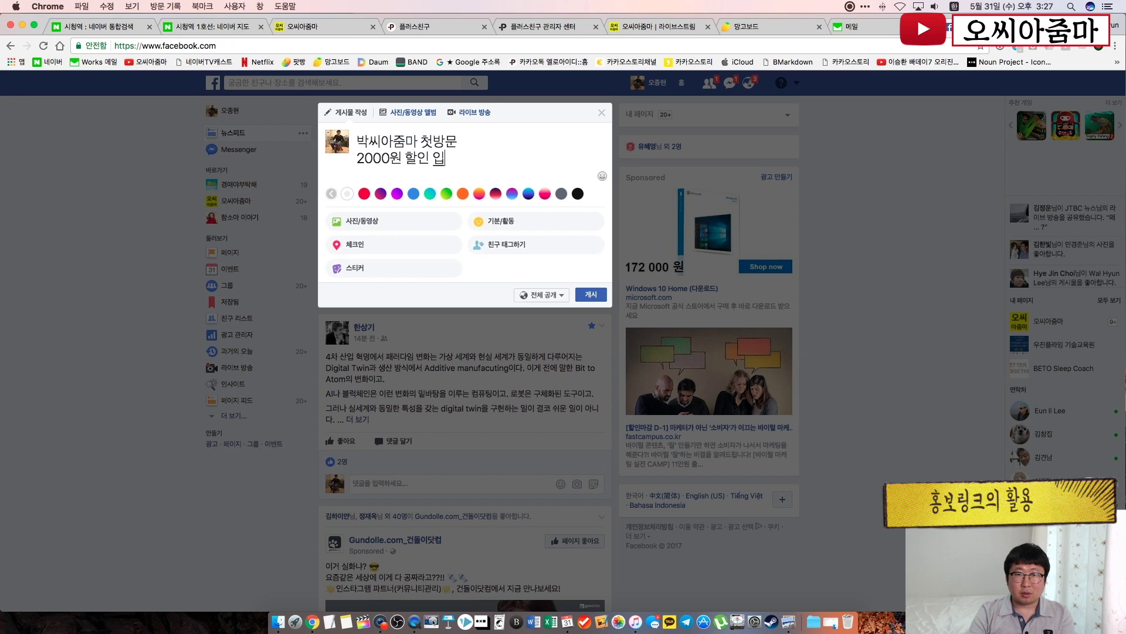
{"action": "key", "text": "BackSpace"}
{"action": "type", "text": "이벤트"}
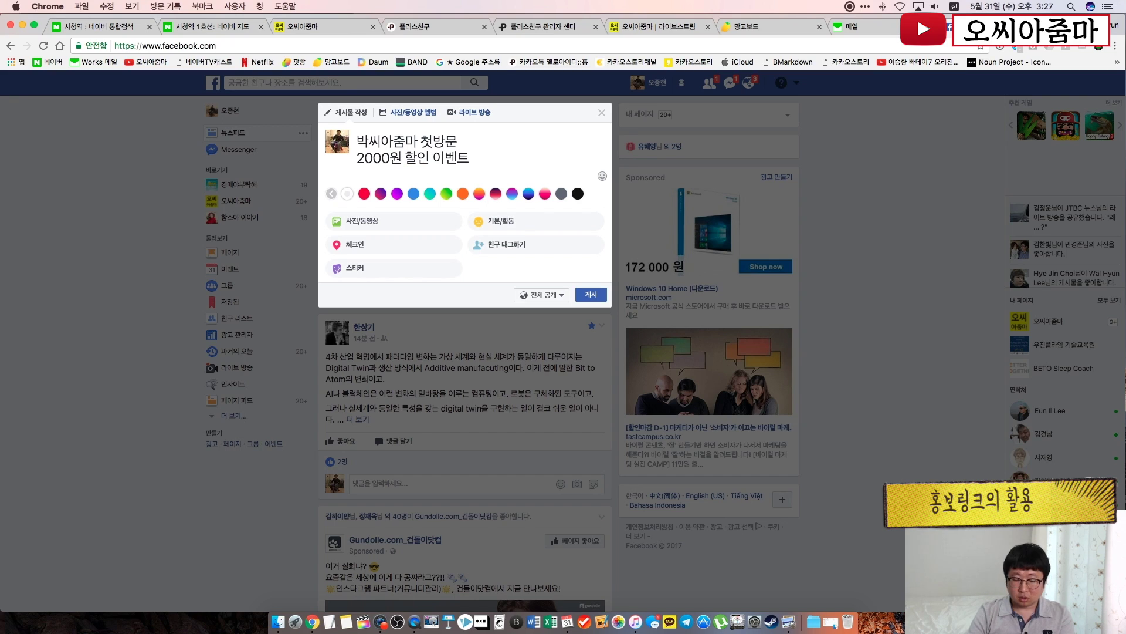
{"action": "type", "text": "!!"}
Paste the Plus Friend link and add the line '아래 링크를 통해 카톡 친추 하세요!'
{"action": "key", "text": "Return"}
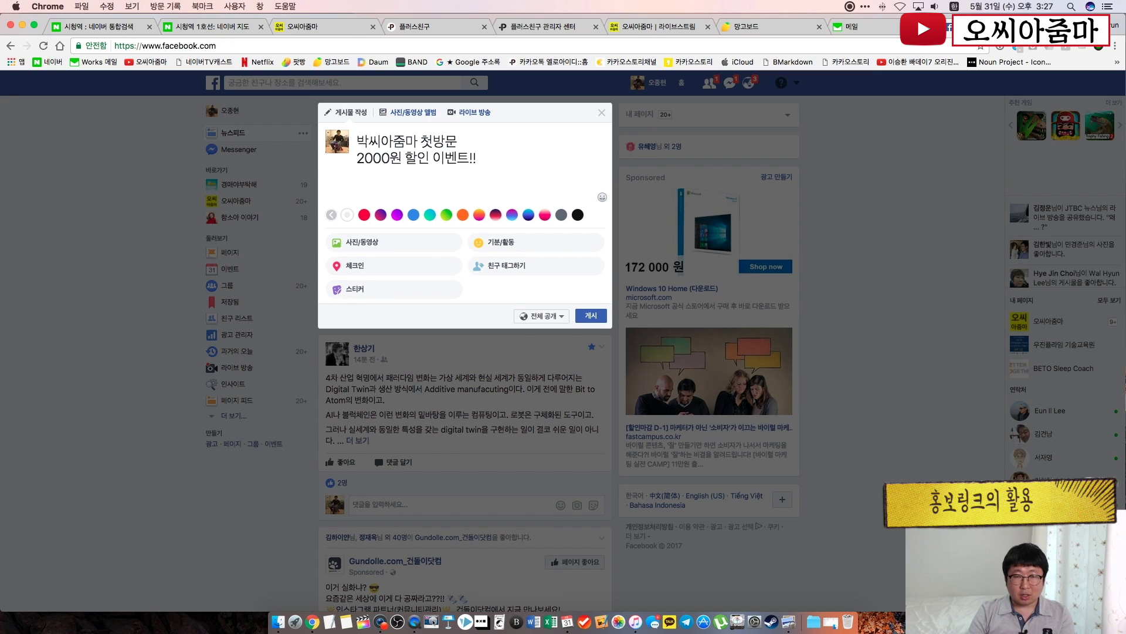
{"action": "key", "text": "Return"}
{"action": "type", "text": "http://pf.kakao.com/_xoWdyd"}
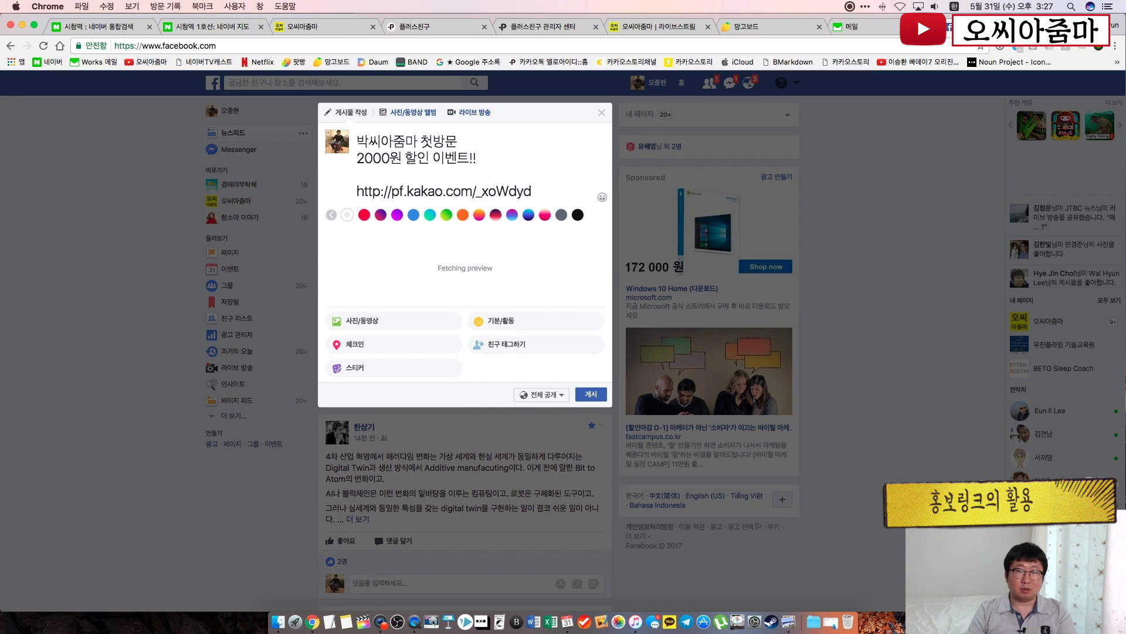
{"action": "key", "text": "Return"}
{"action": "type", "text": "아래"}
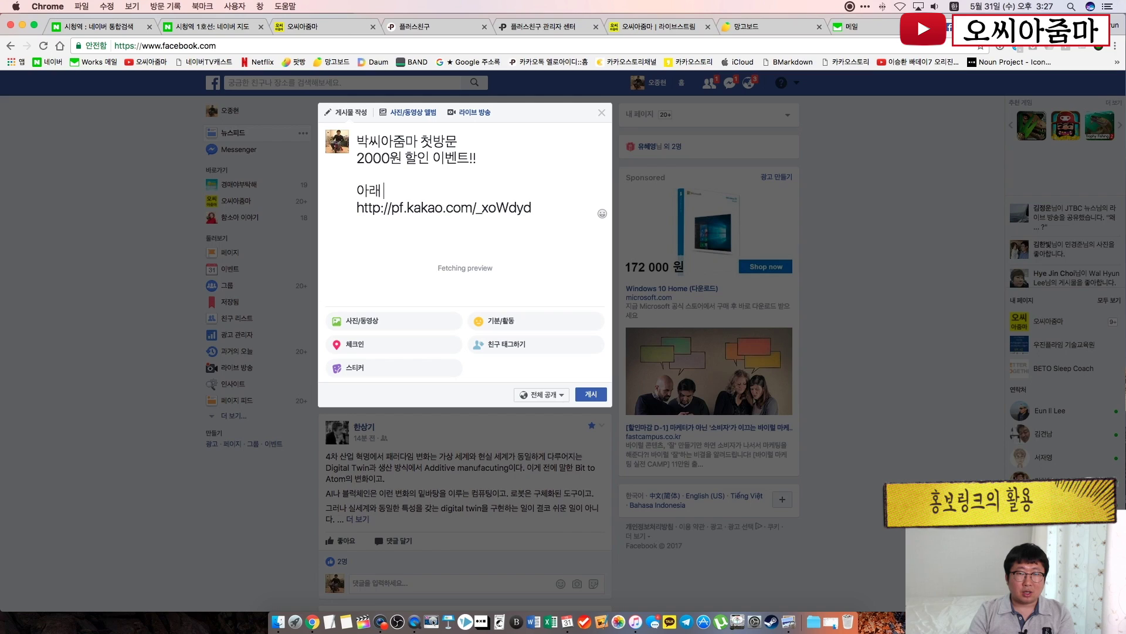
{"action": "type", "text": " 링크를 통해 카톡 친구"}
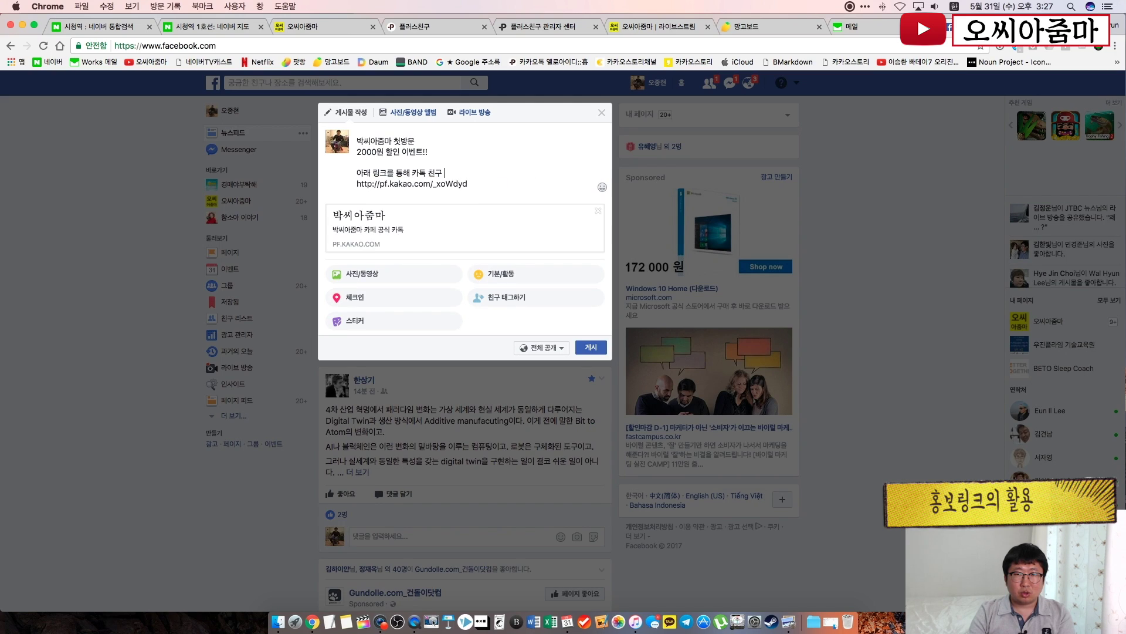
{"action": "key", "text": "BackSpace"}
{"action": "type", "text": "추 하세요!"}
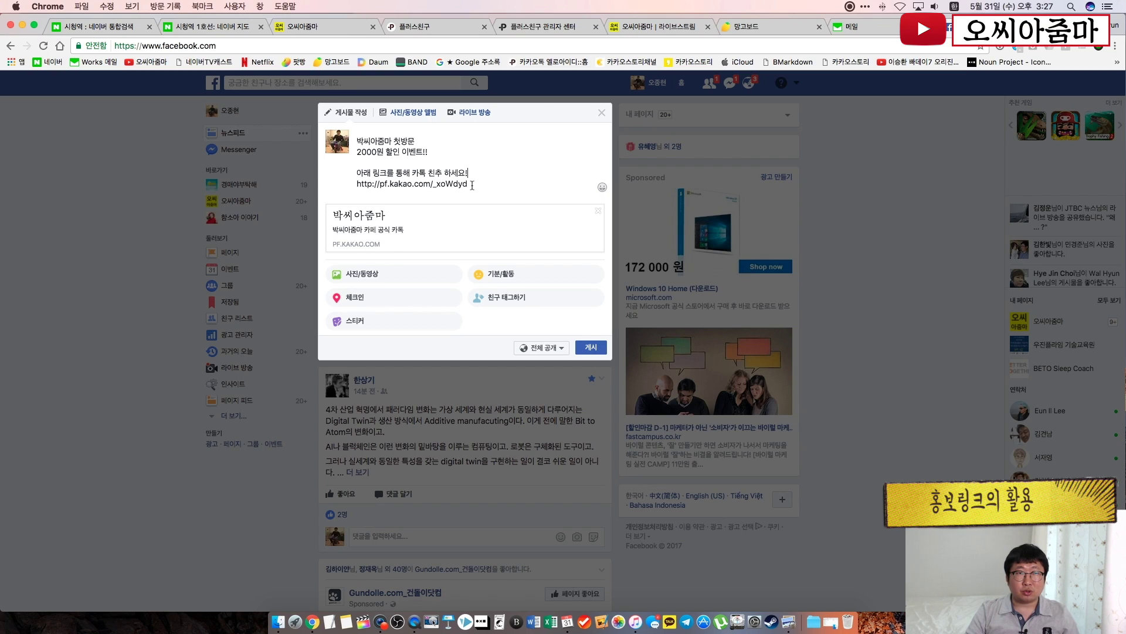
Glance at the ocworld.kr site, then switch to the Naver 시청역 search results tab
{"action": "left_click", "coordinate": [316, 26]}
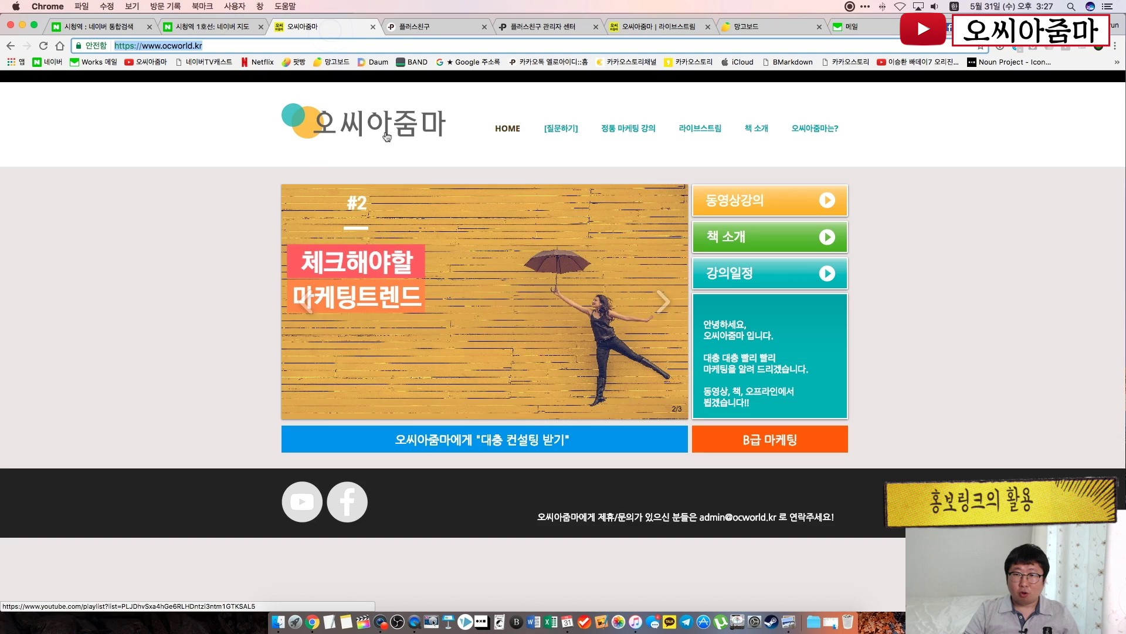
{"action": "left_click_drag", "start_coordinate": [607, 444], "coordinate": [393, 442]}
{"action": "left_click", "coordinate": [604, 443]}
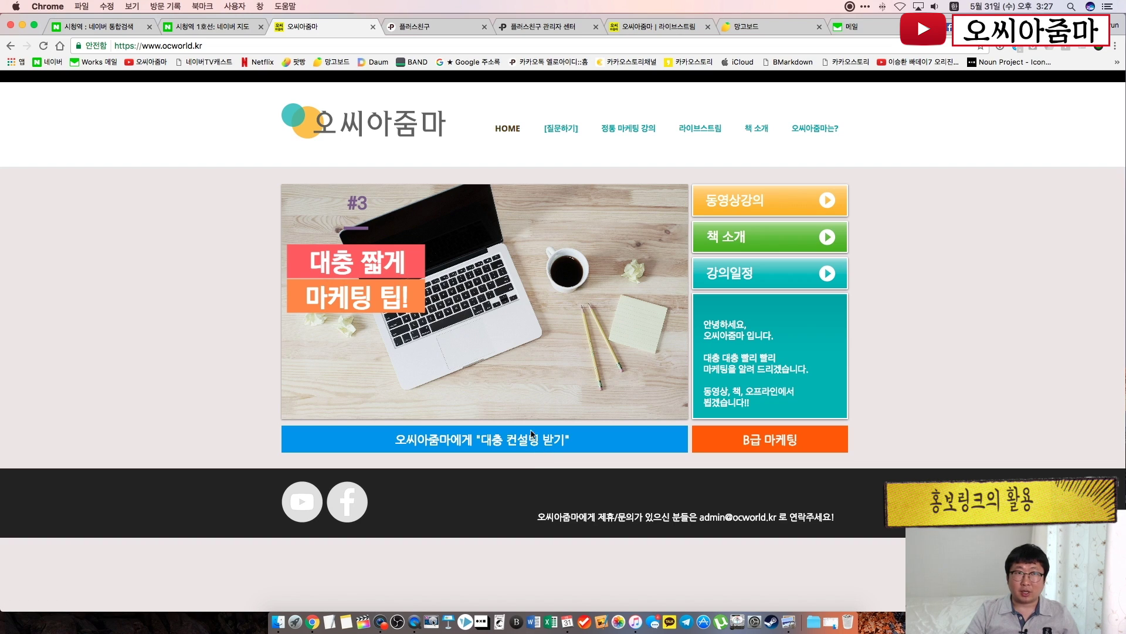
{"action": "left_click", "coordinate": [98, 28]}
{"action": "scroll", "coordinate": [212, 117], "scroll_direction": "up", "scroll_amount": 6}
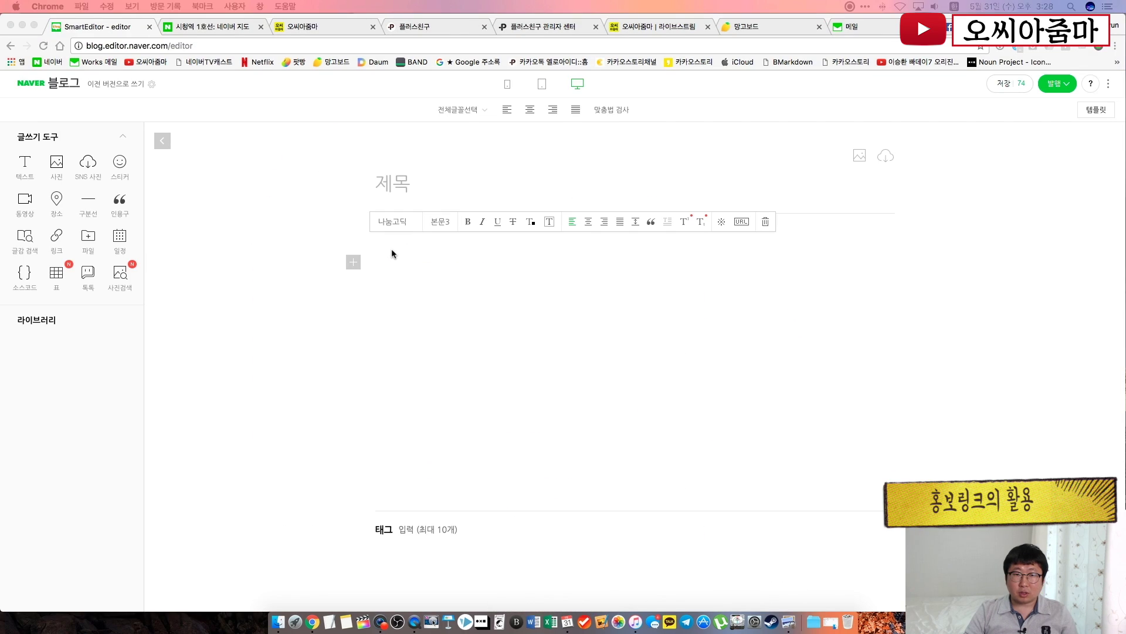
Fill the blog post body with several lines of placeholder sample text
{"action": "left_click", "coordinate": [392, 251]}
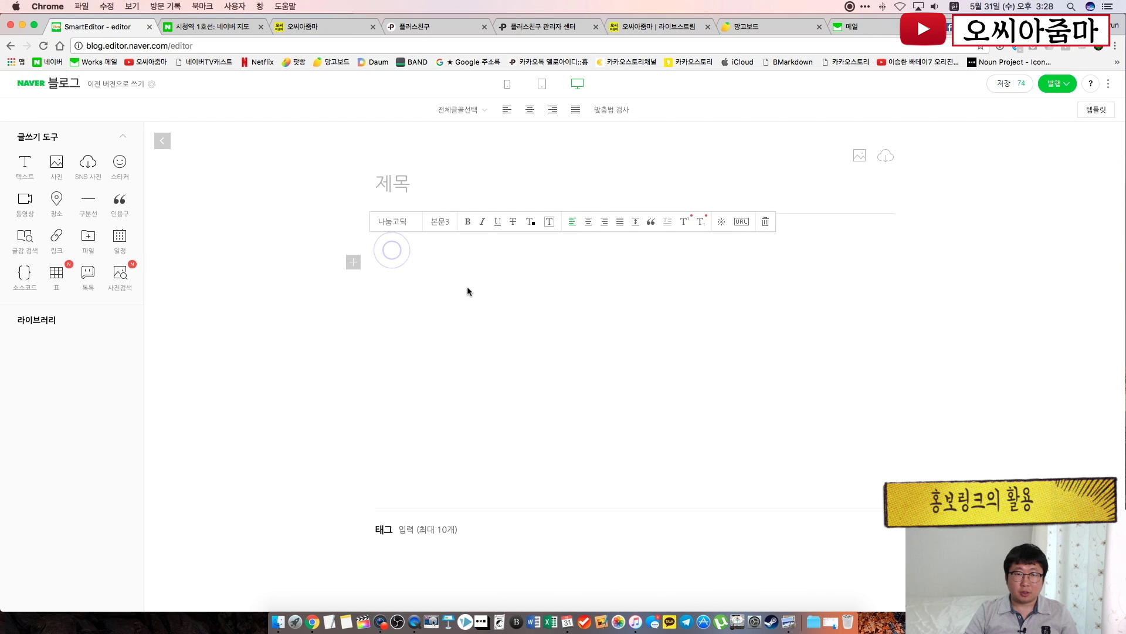
{"action": "type", "text": "ㄴㅇㅁ라ㅓㅣㄴㅇㄹ마ㅓㅣㅇㄴ라ㅣㅓ"}
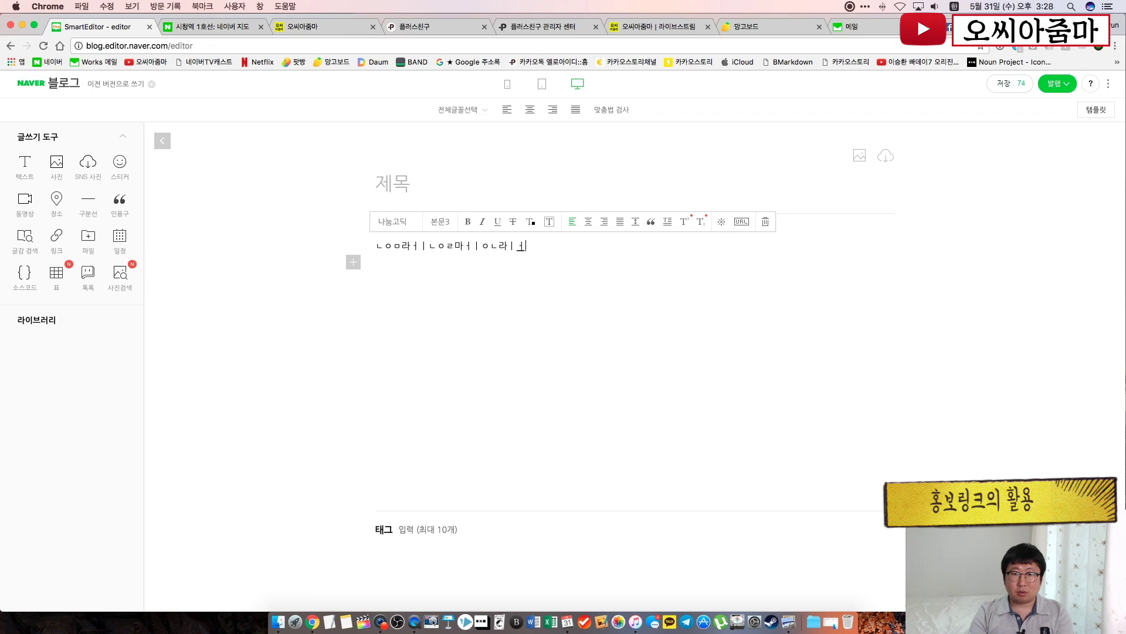
{"action": "key", "text": "Return"}
{"action": "type", "text": "ㄴㅁㅇㅇㄴㅏㅣㅣㅓㅇㄴㄹ"}
{"action": "key", "text": "Return"}
{"action": "type", "text": "₩ㄴㅇㄹㅏㅣㄴㅇㄹ마ㅓㅣㄴㅇㄹ"}
{"action": "key", "text": "Return"}
{"action": "type", "text": "ㄴㅇㄹ마ㅣㅓㅇㄴ라ㅣㅓㅇㄴ리ㅏㅓㅇ나"}
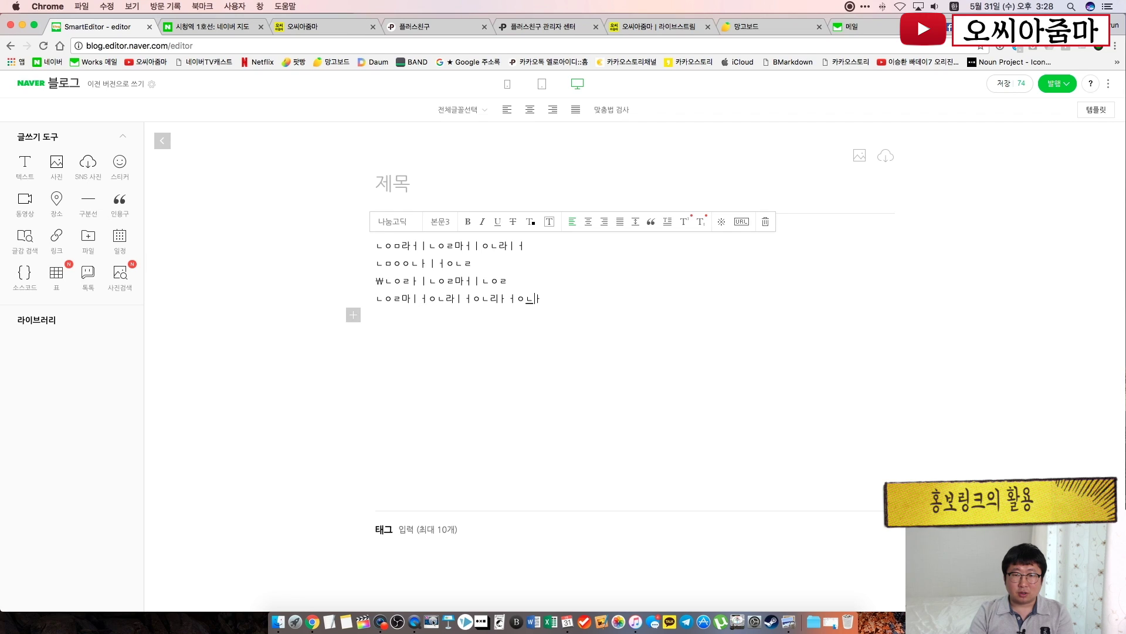
{"action": "key", "text": "Return"}
{"action": "type", "text": "ㄴㅇ라ㅣㅓㄴㅇ리ㅏㅓㄴㅇ리ㅏㅓㅇㄴㄹ"}
{"action": "key", "text": "Return"}
{"action": "key", "text": "Return"}
Add the coupon prompt '이 쿠폰을 받으시려면, 지금 바로, 아래 링크를 클릭하세요!'
{"action": "type", "text": "이"}
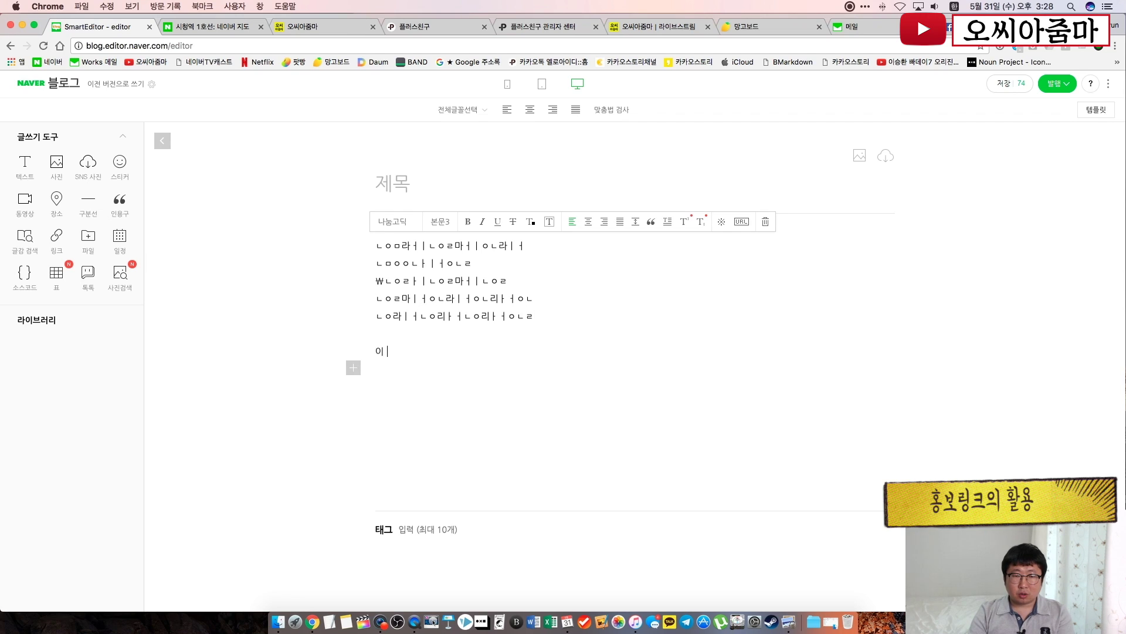
{"action": "type", "text": " 쿠폰을 받윙"}
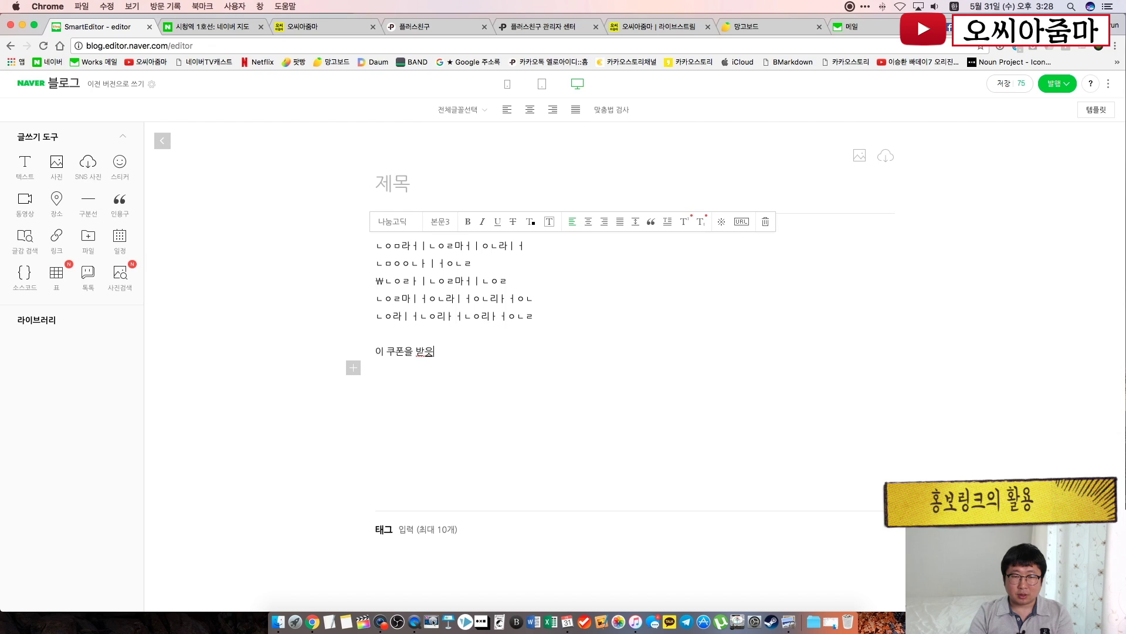
{"action": "key", "text": "BackSpace"}
{"action": "type", "text": "으시려면,"}
{"action": "key", "text": "Return"}
{"action": "type", "text": "지금 브"}
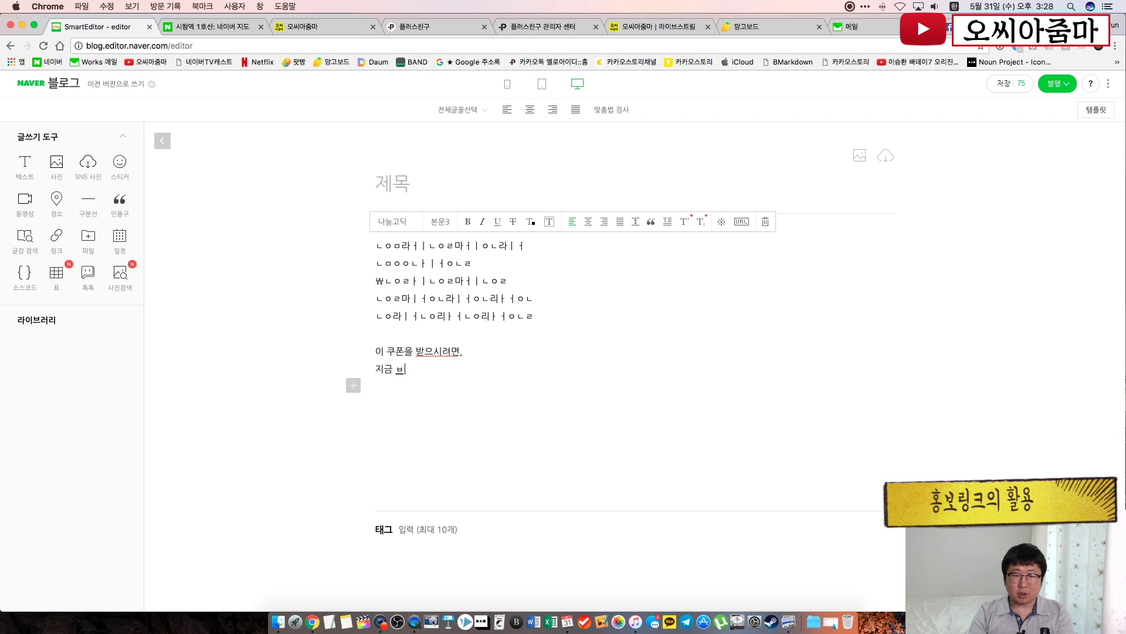
{"action": "key", "text": "BackSpace"}
{"action": "type", "text": "바로, 아래 링크를 ㅋㅌ"}
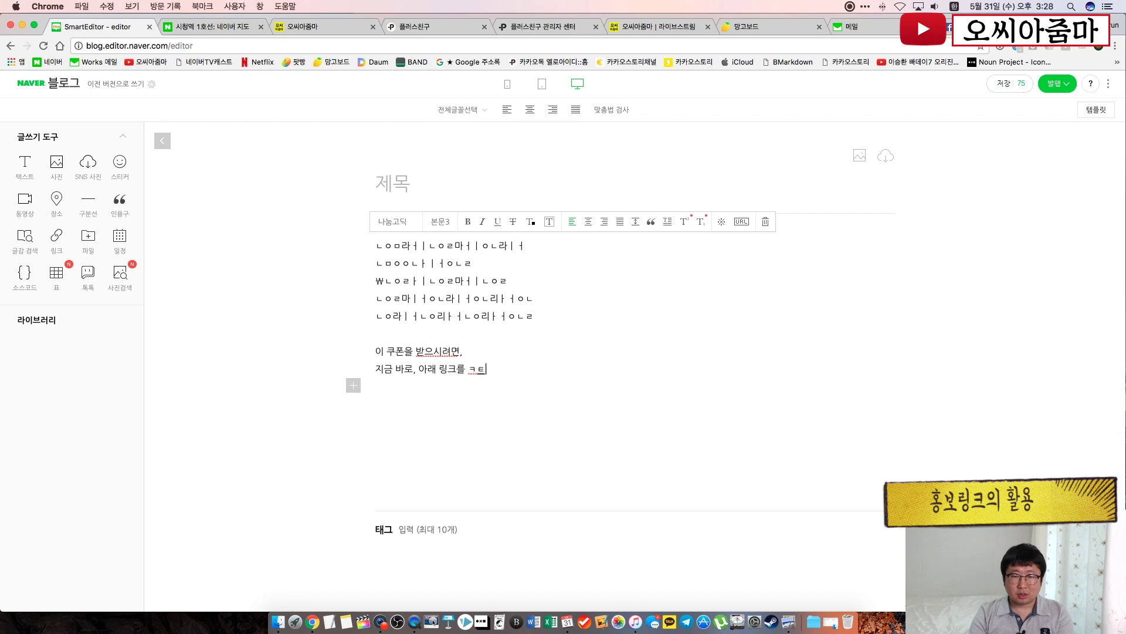
{"action": "key", "text": "BackSpace"}
{"action": "key", "text": "BackSpace"}
{"action": "type", "text": "클릭하세요"}
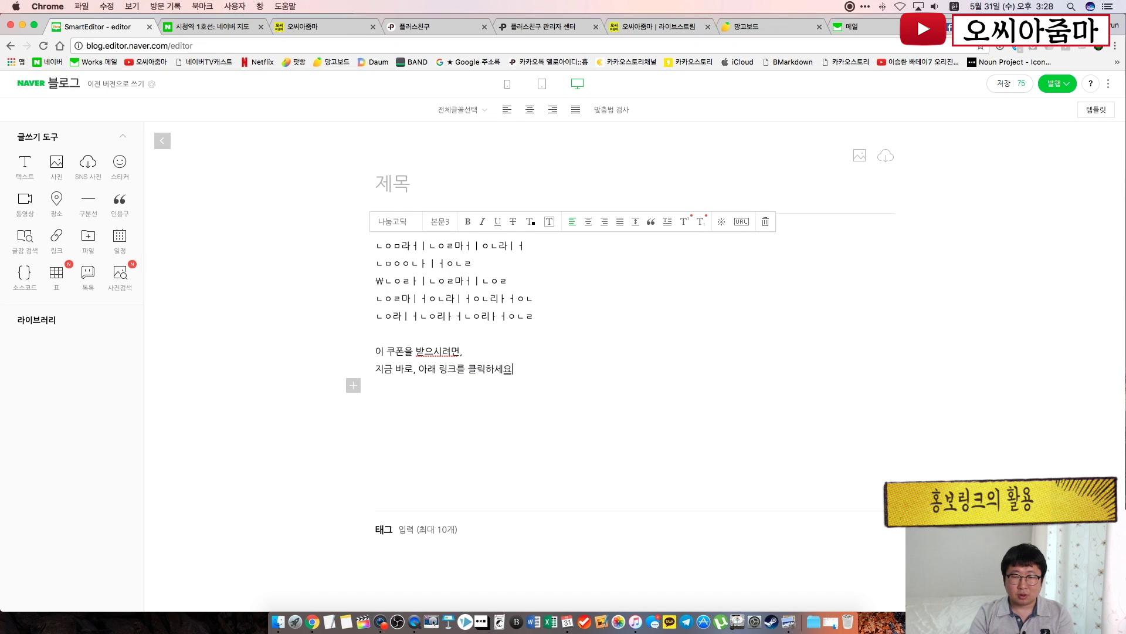
{"action": "type", "text": "!"}
{"action": "key", "text": "Return"}
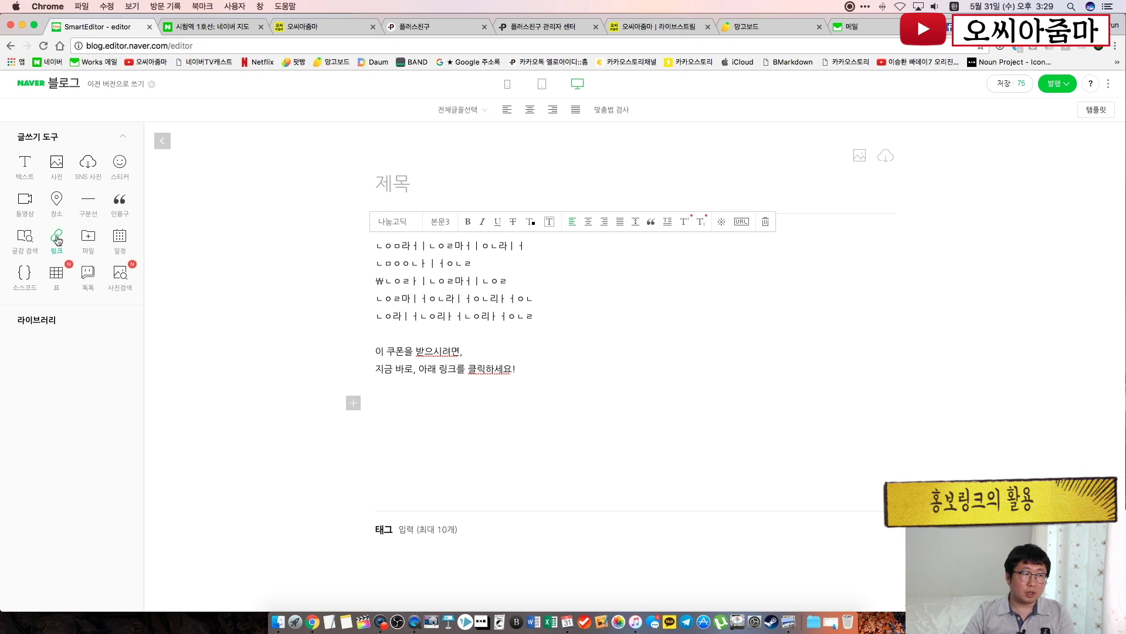
Insert a link card for the pf.kakao.com URL and preview it in mobile and PC views
{"action": "left_click", "coordinate": [57, 241]}
{"action": "type", "text": "http://pf.kakao.com/_xoWdyd"}
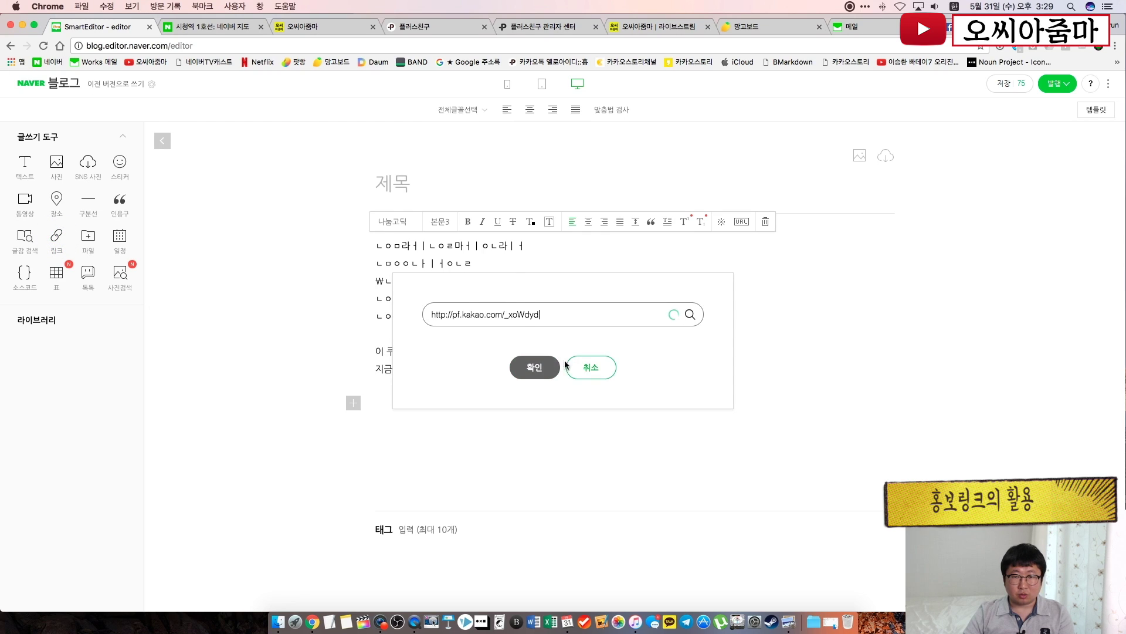
{"action": "left_click", "coordinate": [552, 367]}
{"action": "left_click", "coordinate": [337, 427]}
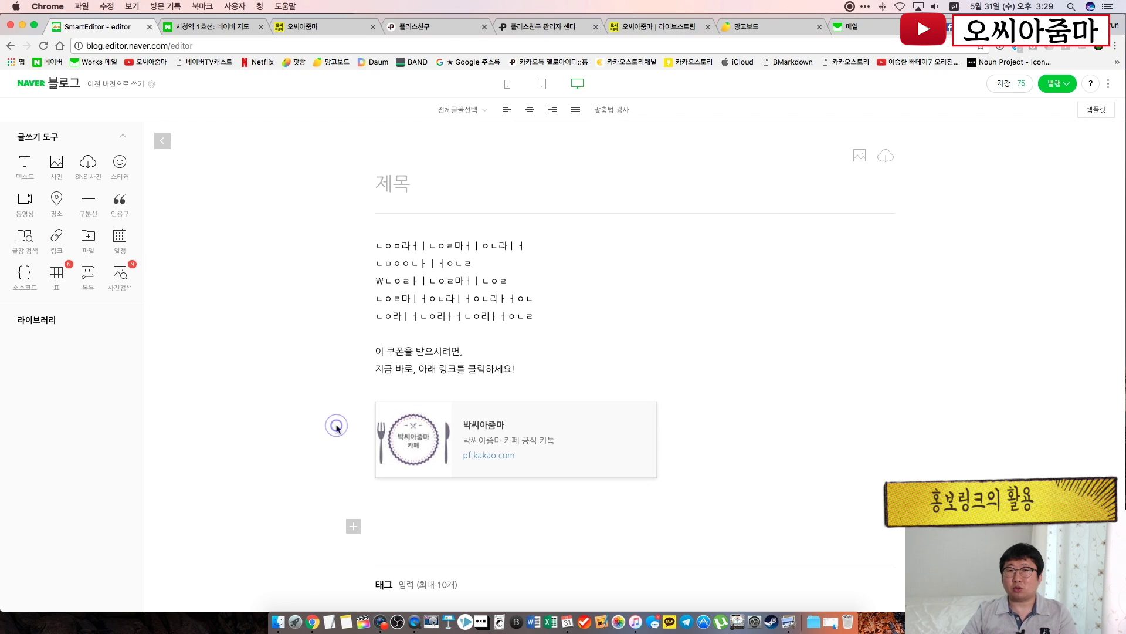
{"action": "left_click", "coordinate": [508, 88]}
{"action": "left_click", "coordinate": [581, 86]}
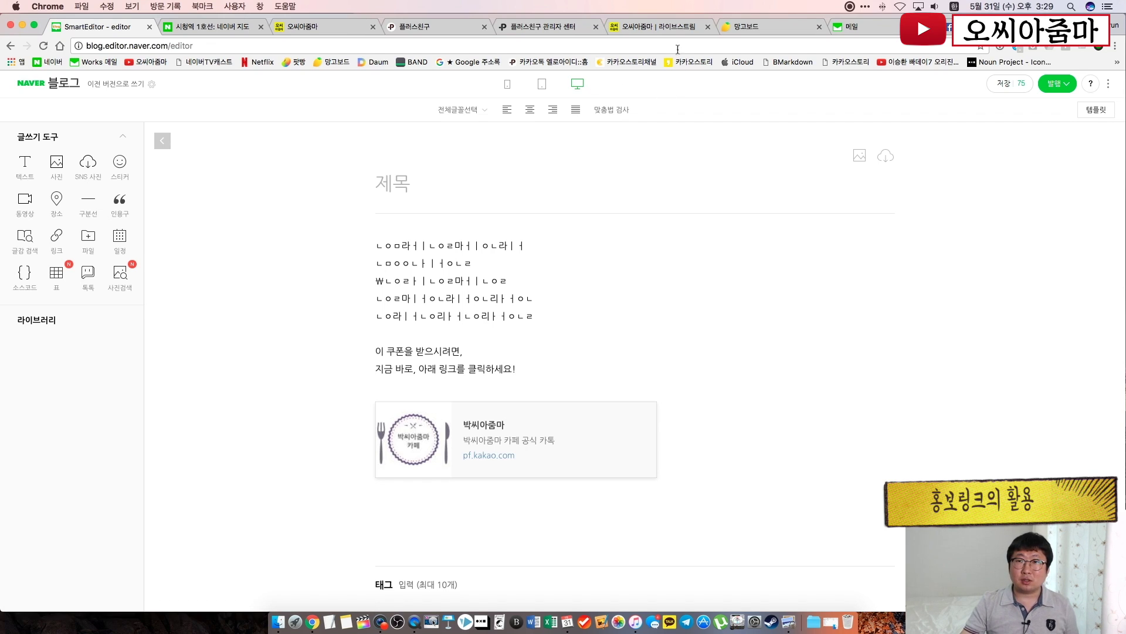
Return to the Plus Friend Admin Center tab to compose a new message
{"action": "left_click", "coordinate": [531, 27]}
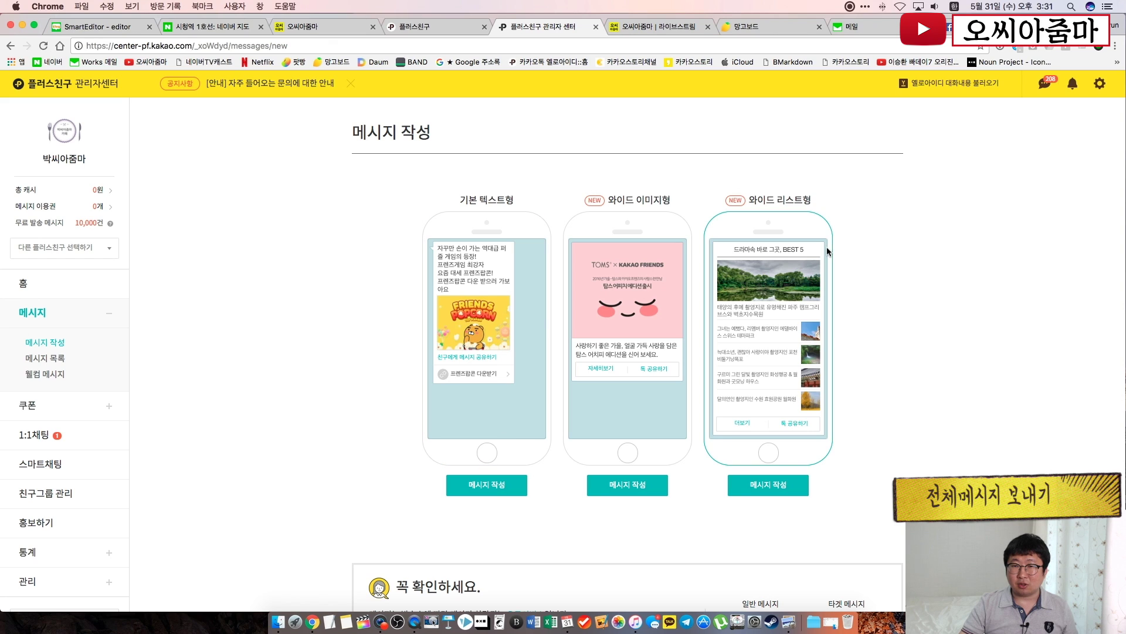
{"action": "scroll", "coordinate": [356, 305], "scroll_direction": "down", "scroll_amount": 3}
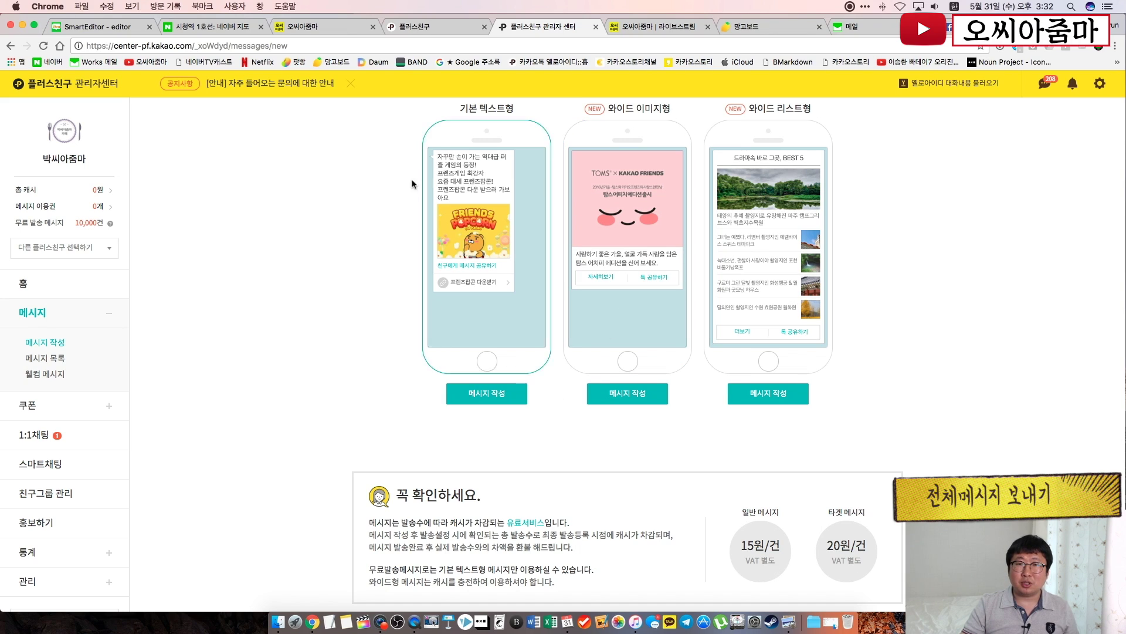
Start a basic text message and mark it as containing advertising
{"action": "left_click", "coordinate": [491, 400]}
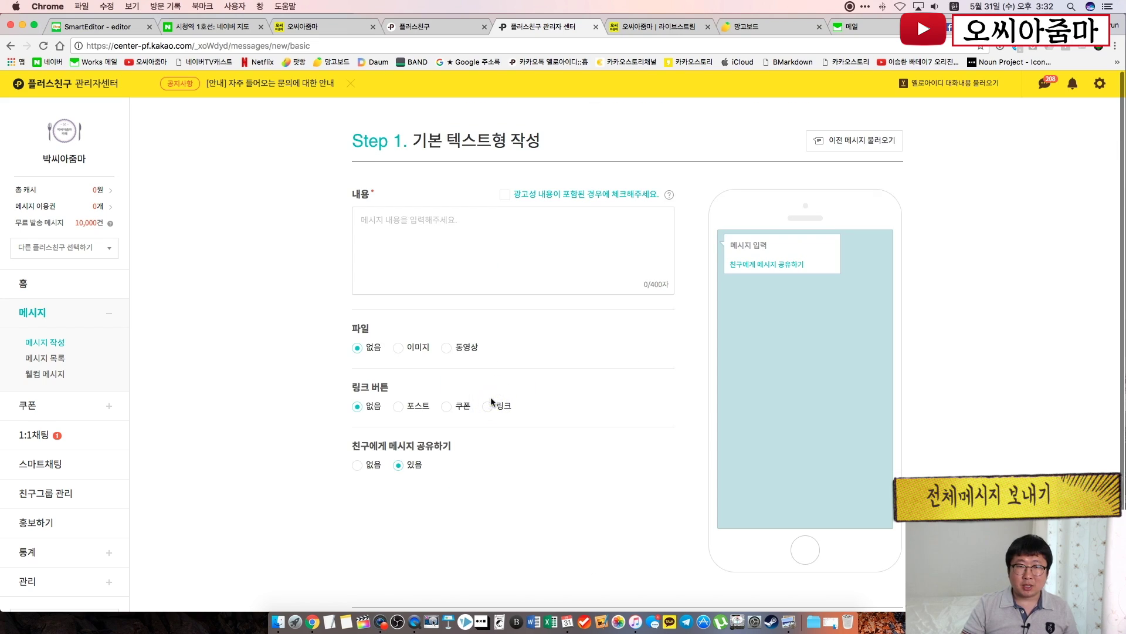
{"action": "left_click", "coordinate": [505, 196]}
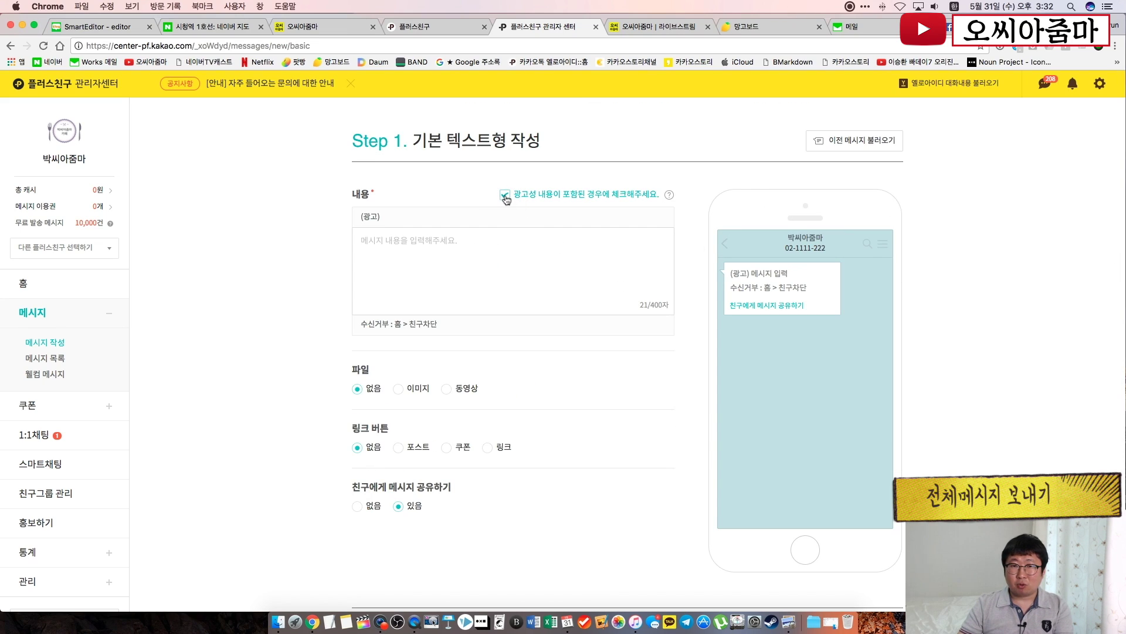
{"action": "left_click", "coordinate": [505, 195]}
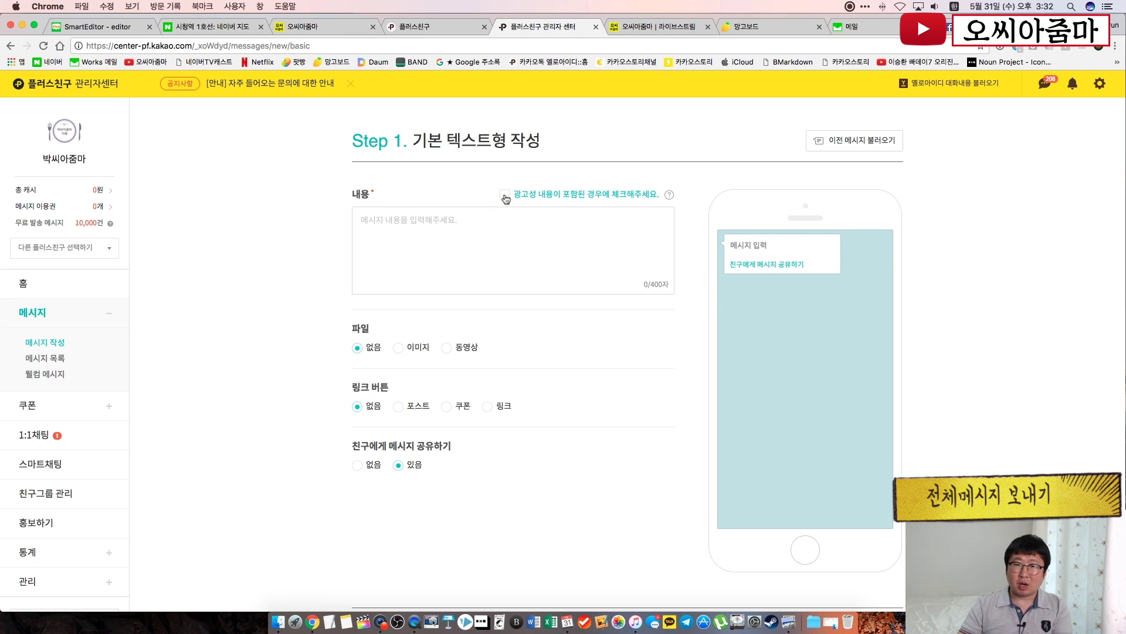
{"action": "left_click", "coordinate": [505, 196]}
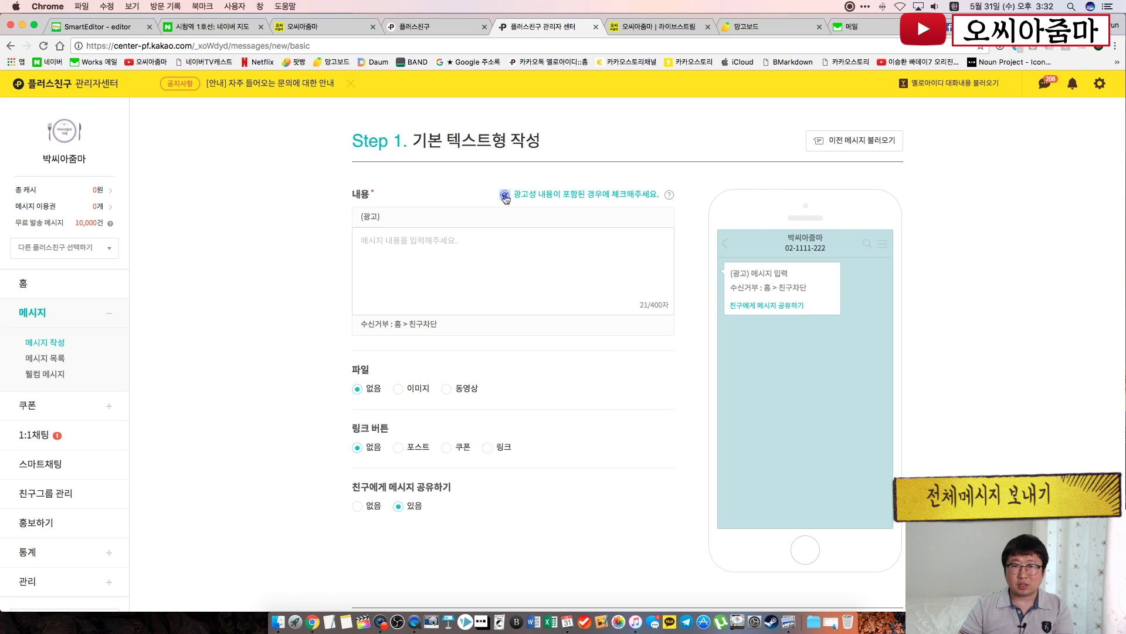
Write '첫 구매 고객 쿠폰 발송, 지금 바로, 친추 하시고 쿠폰 받으세요!!' and select the image attachment option
{"action": "left_click", "coordinate": [487, 243]}
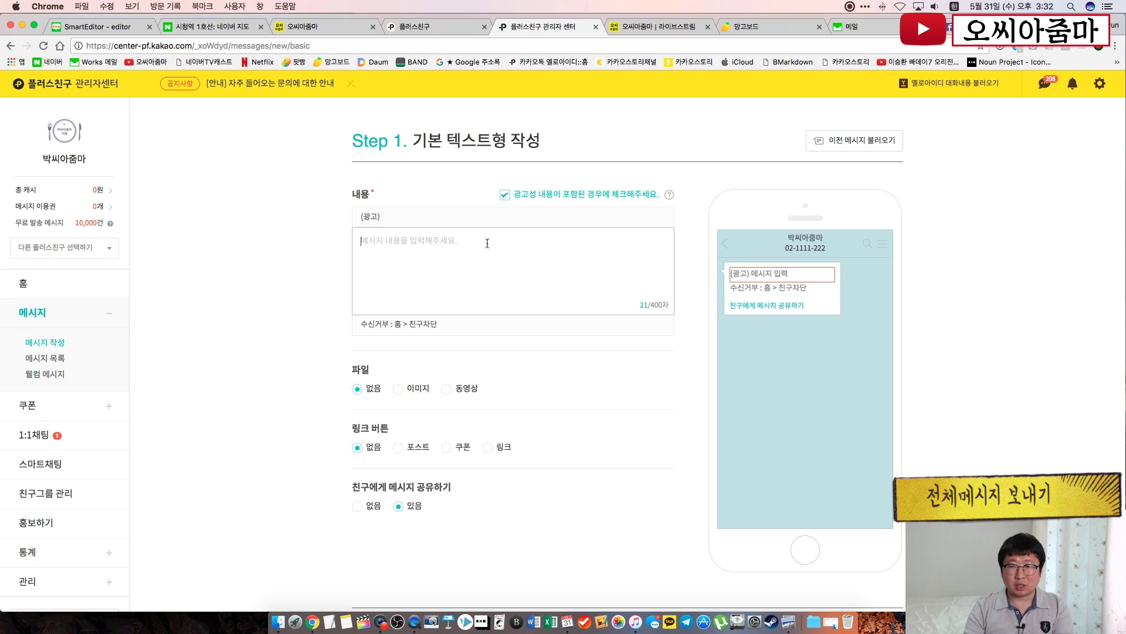
{"action": "type", "text": "첫 구매"}
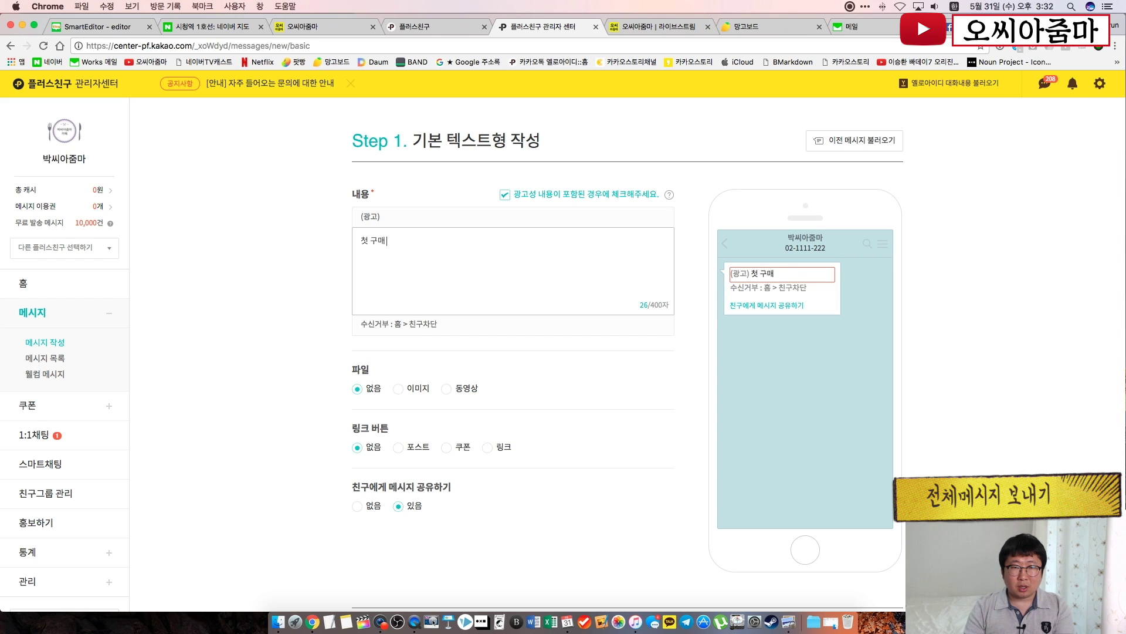
{"action": "type", "text": " 고객 쿠폰 발송"}
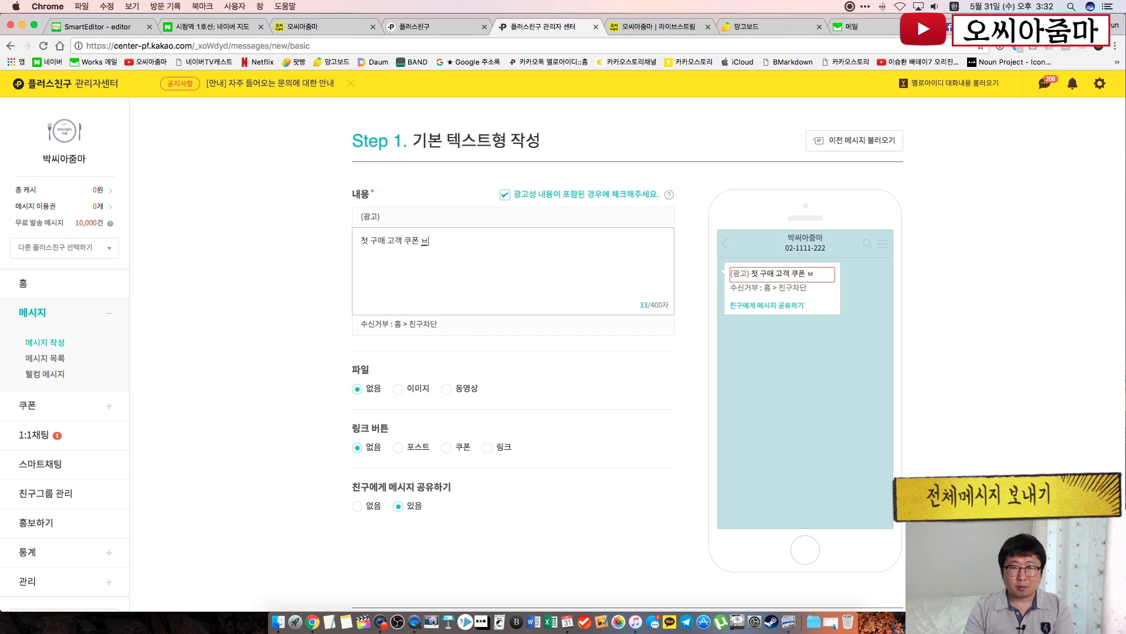
{"action": "type", "text": ","}
{"action": "key", "text": "Return"}
{"action": "type", "text": "지금 바로"}
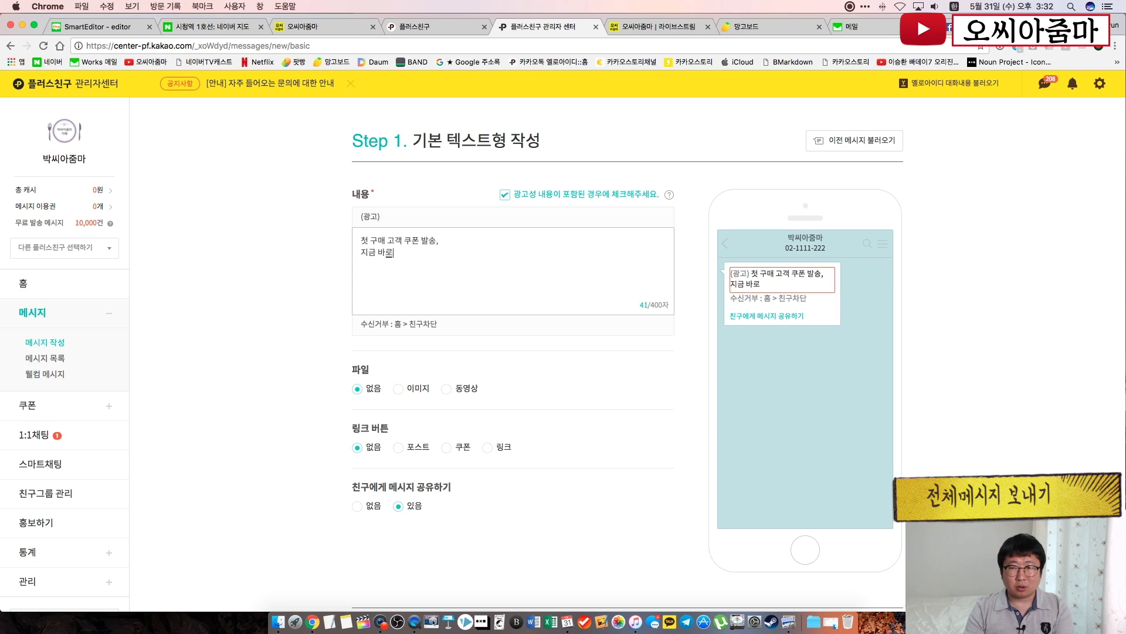
{"action": "type", "text": ", ㅊ친추하세요!!"}
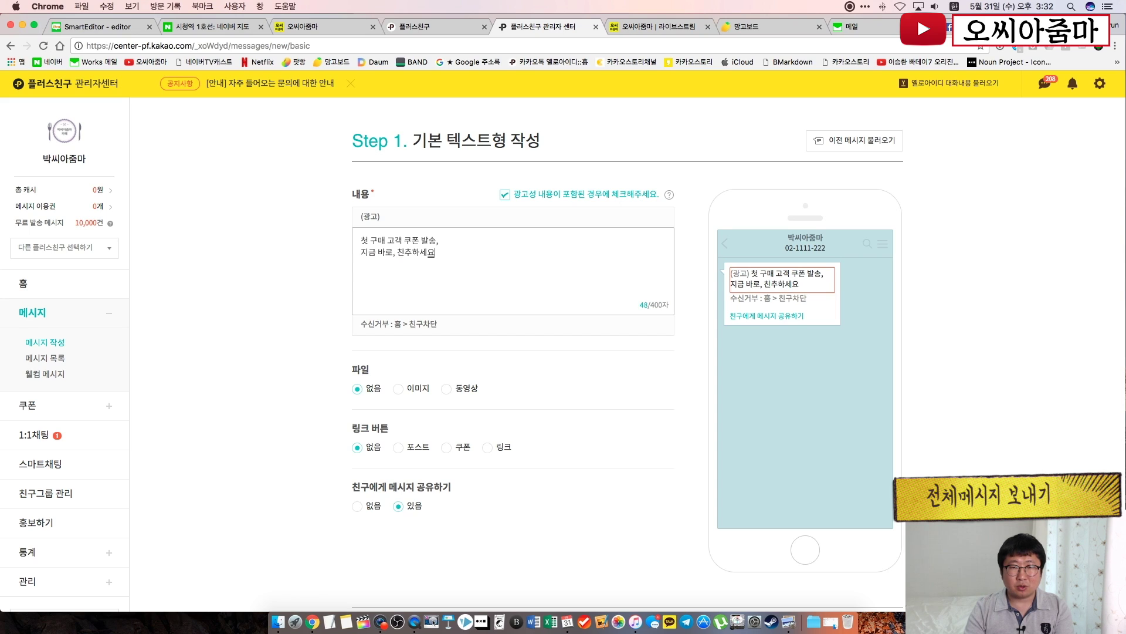
{"action": "key", "text": "BackSpace"}
{"action": "key", "text": "BackSpace"}
{"action": "key", "text": "BackSpace"}
{"action": "key", "text": "BackSpace"}
{"action": "key", "text": "BackSpace"}
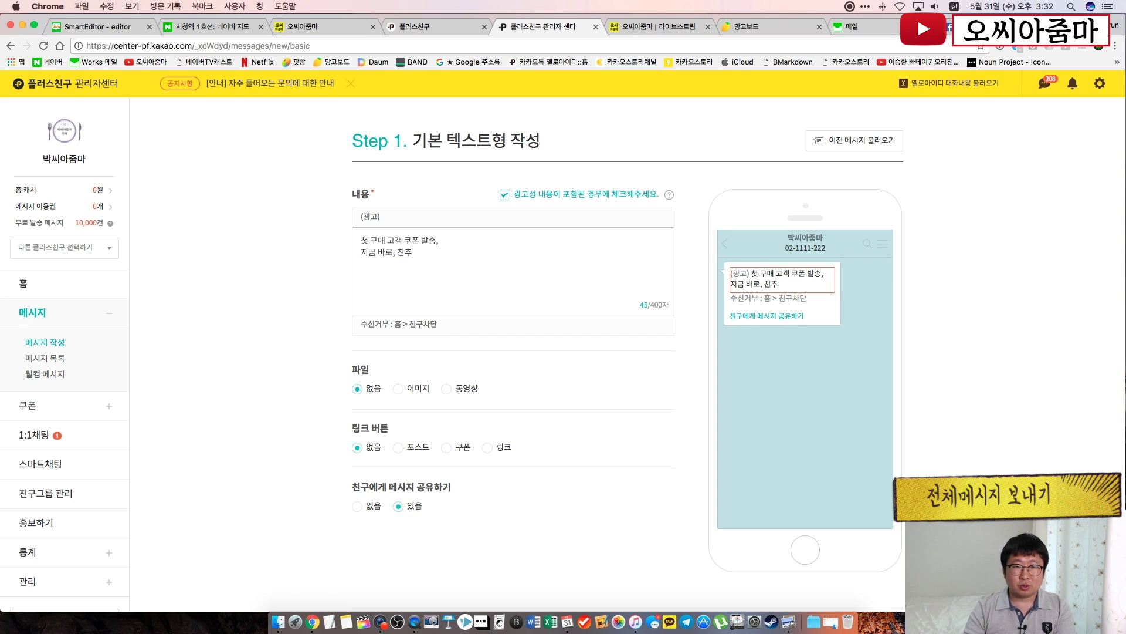
{"action": "type", "text": "해시고 쿠폰 배"}
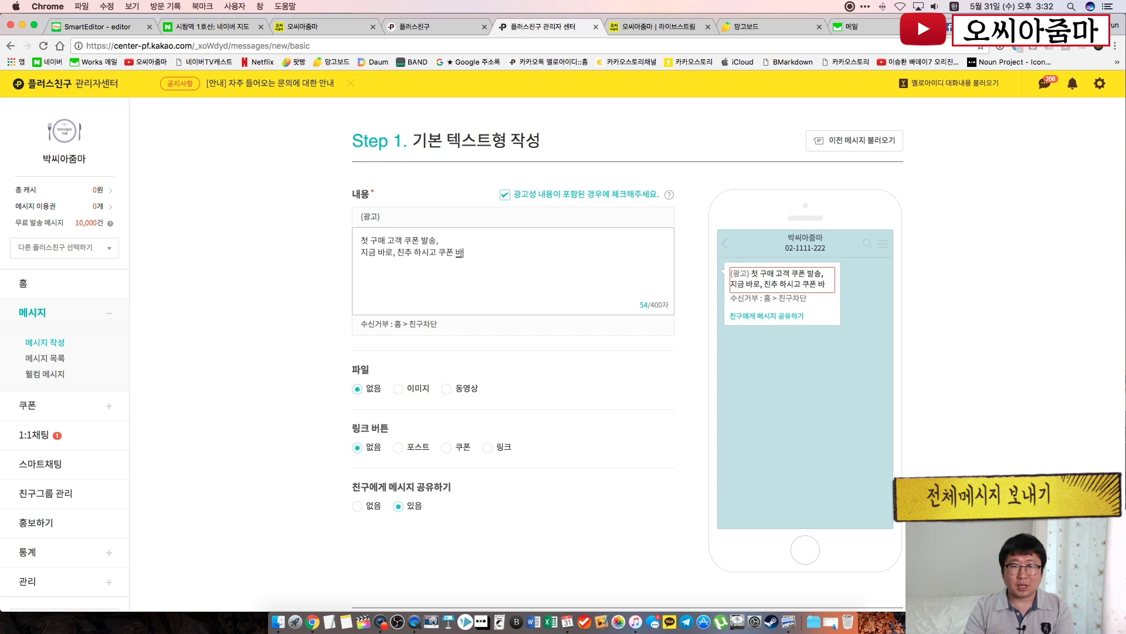
{"action": "type", "text": "으세요!!"}
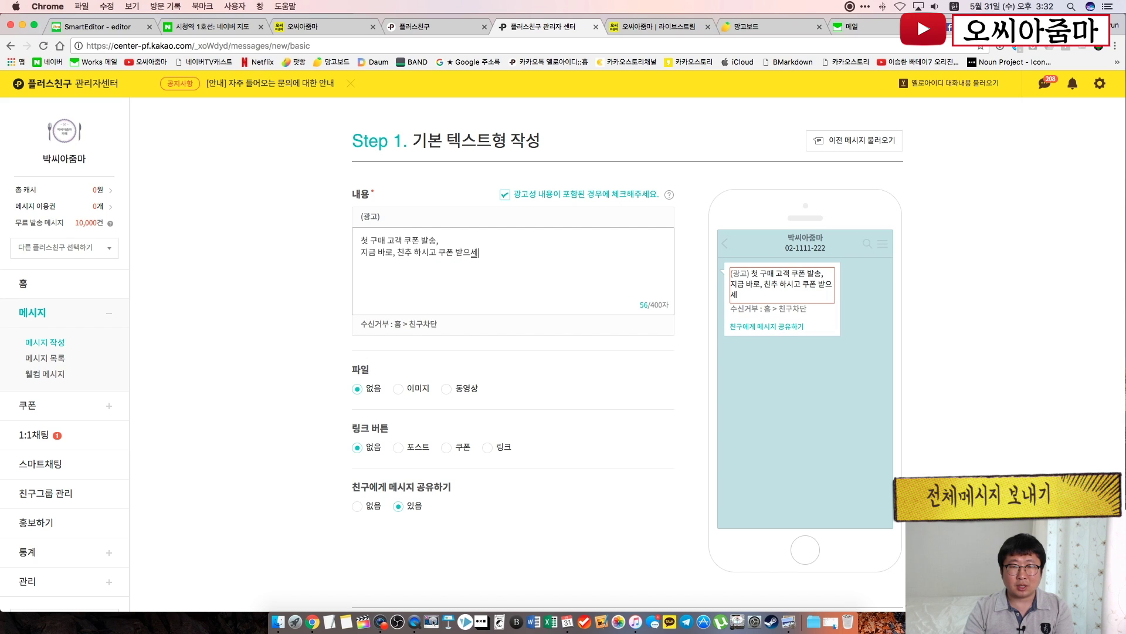
{"action": "left_click", "coordinate": [587, 414]}
{"action": "left_click", "coordinate": [398, 390]}
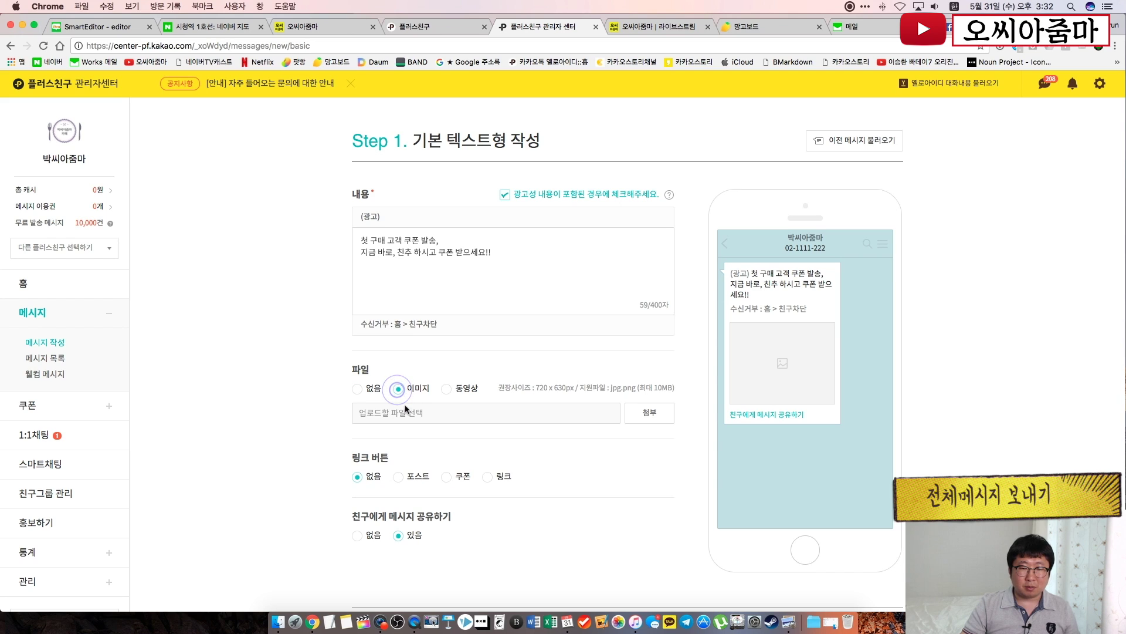
Attach 3.jpg as the message image
{"action": "left_click", "coordinate": [656, 412]}
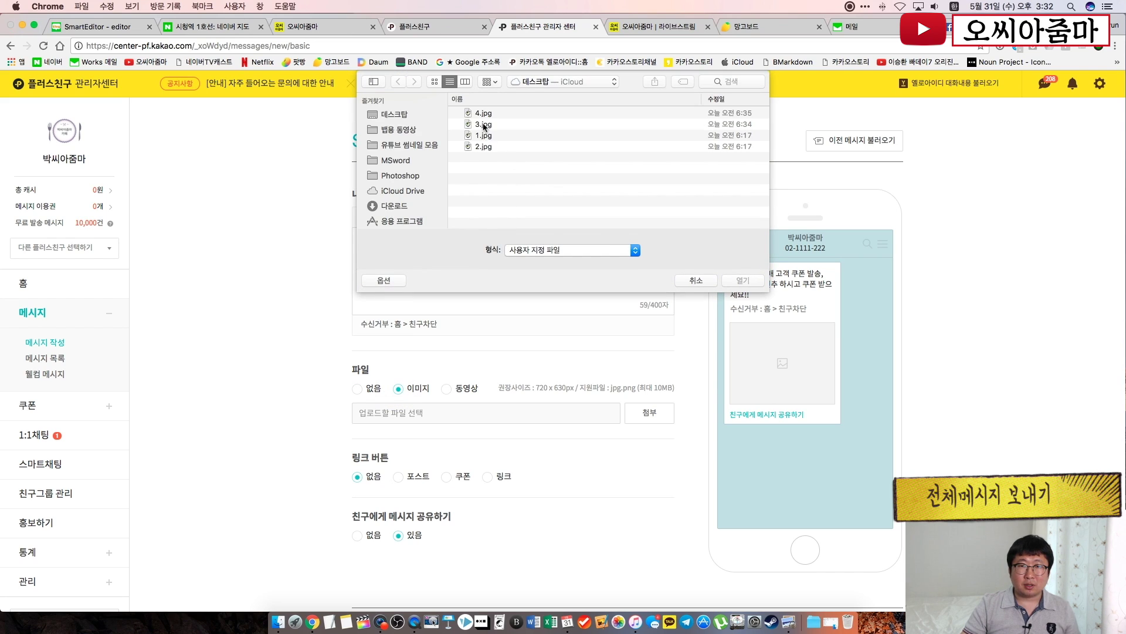
{"action": "double_click", "coordinate": [483, 125]}
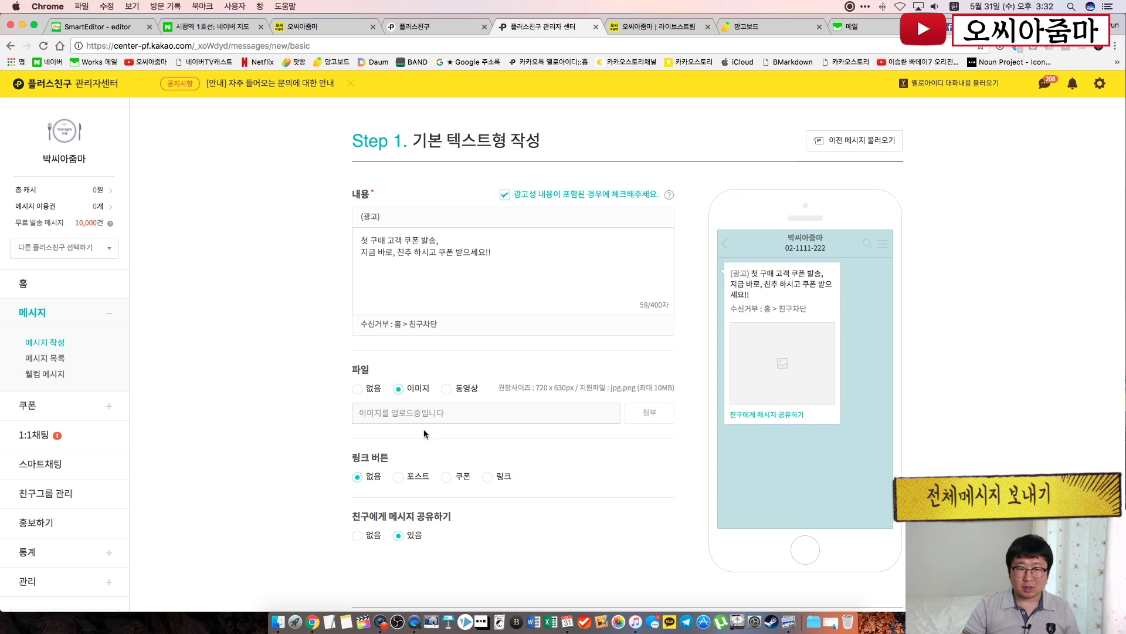
{"action": "scroll", "coordinate": [251, 484], "scroll_direction": "down", "scroll_amount": 2}
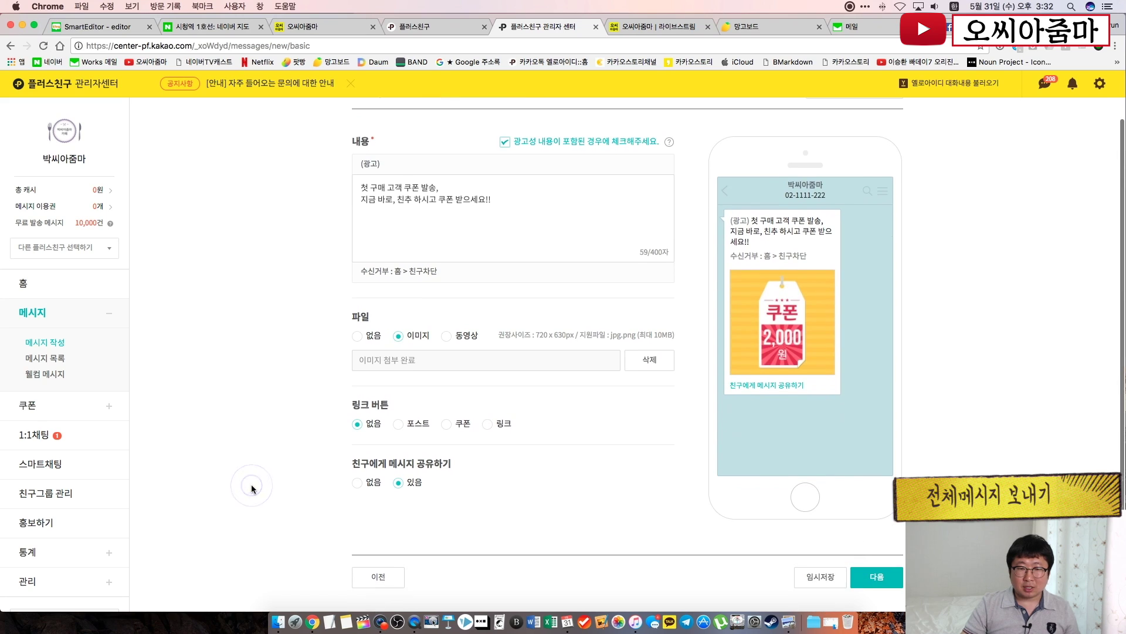
Add a coupon button named '쿠폰받기!' carrying 첫 방문 감사 쿠폰!!, then proceed to sending settings
{"action": "left_click", "coordinate": [448, 424]}
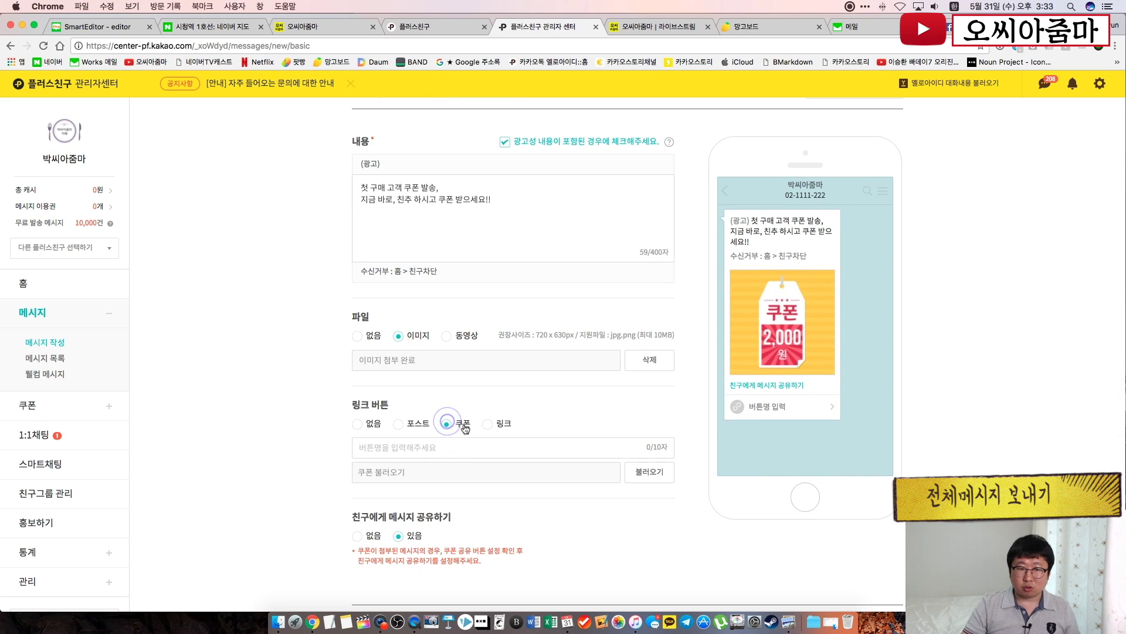
{"action": "left_click", "coordinate": [434, 449]}
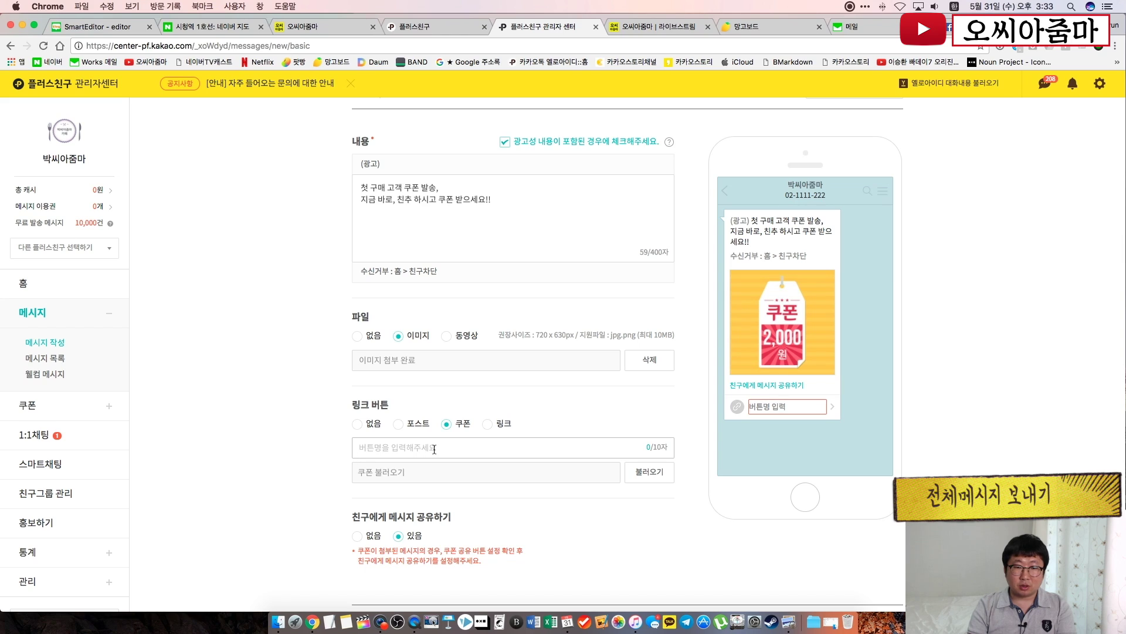
{"action": "type", "text": "ㅋㅜㅍㅗㄴ받기"}
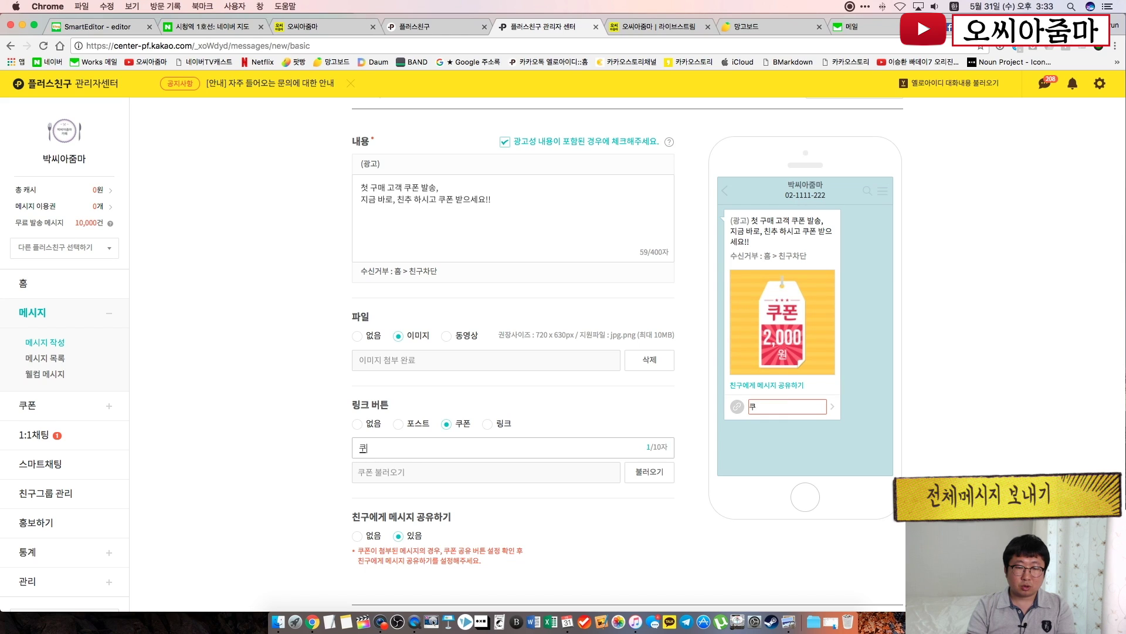
{"action": "type", "text": "!"}
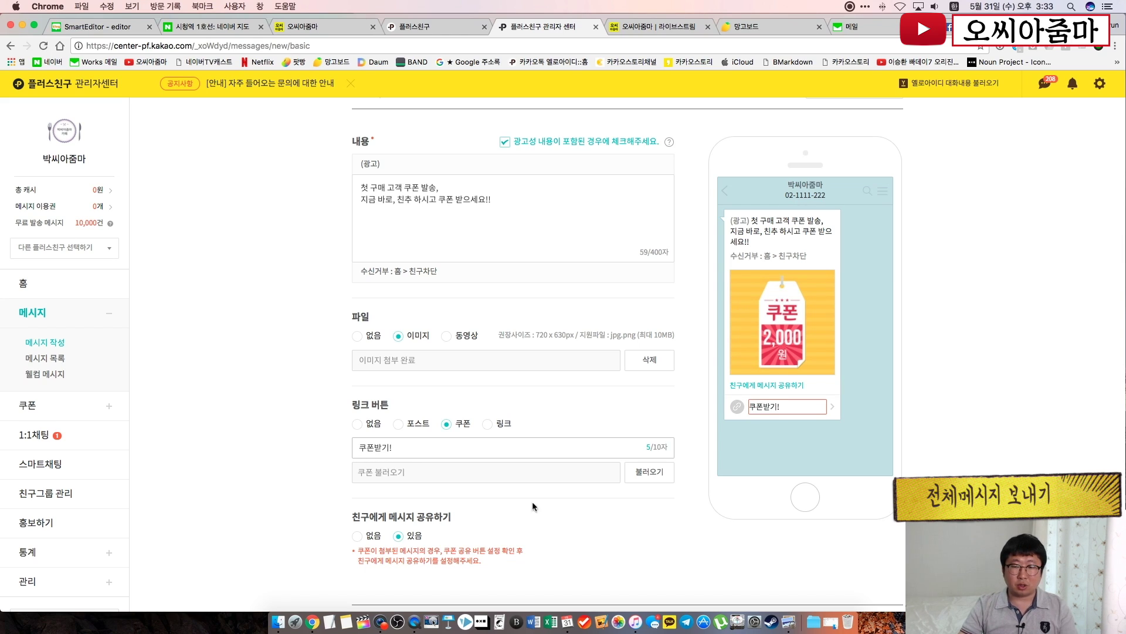
{"action": "left_click", "coordinate": [639, 509]}
{"action": "left_click", "coordinate": [657, 470]}
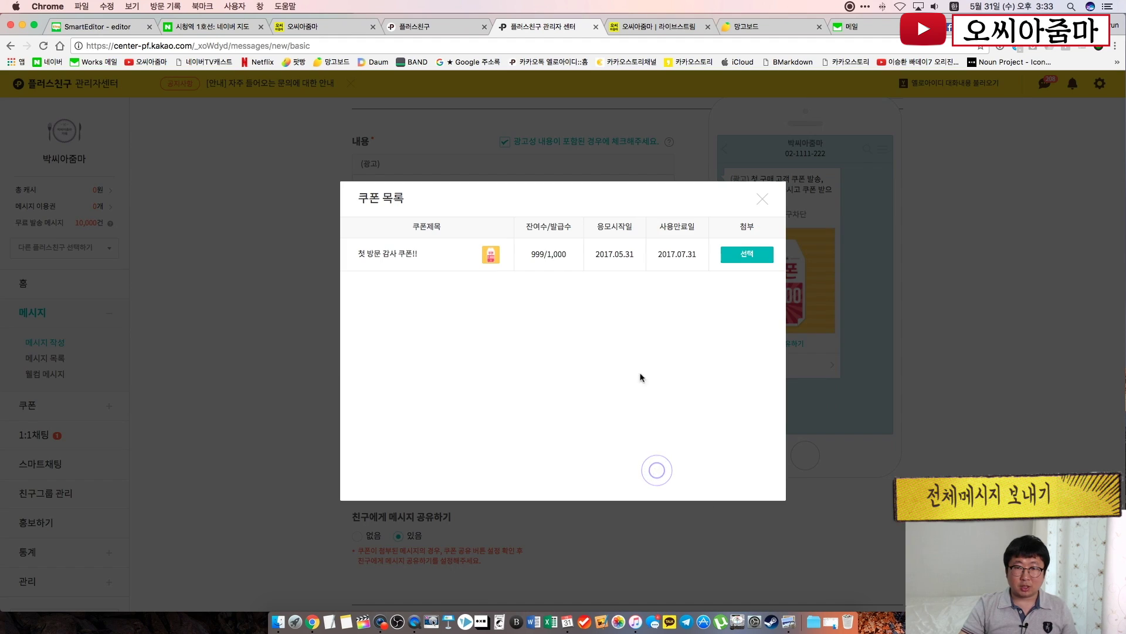
{"action": "left_click", "coordinate": [737, 258]}
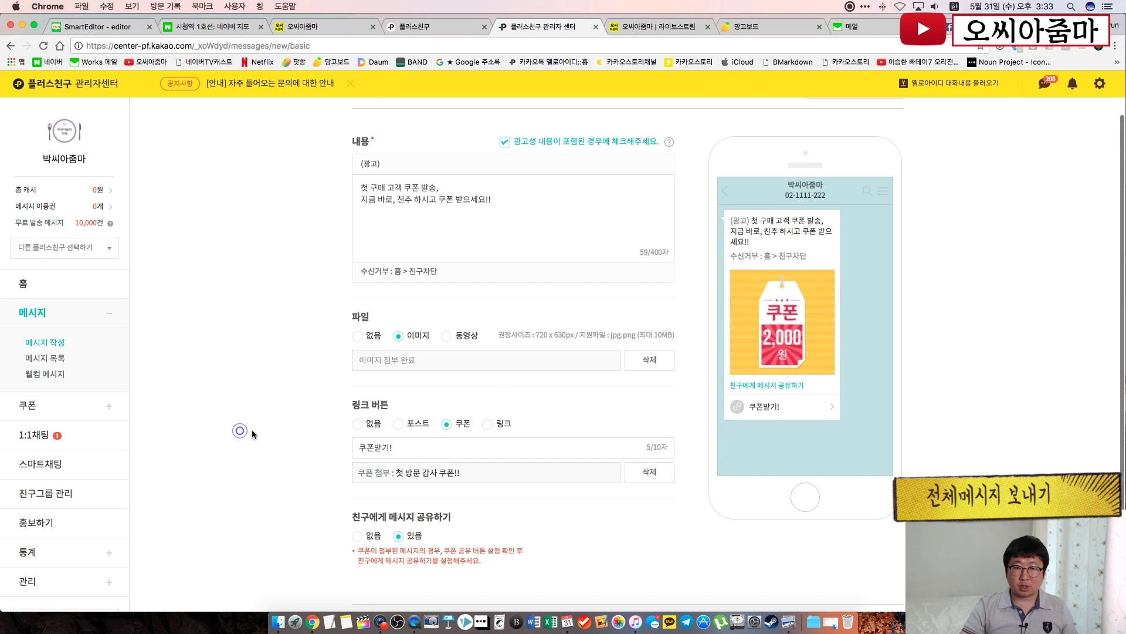
{"action": "scroll", "coordinate": [251, 429], "scroll_direction": "down", "scroll_amount": 2}
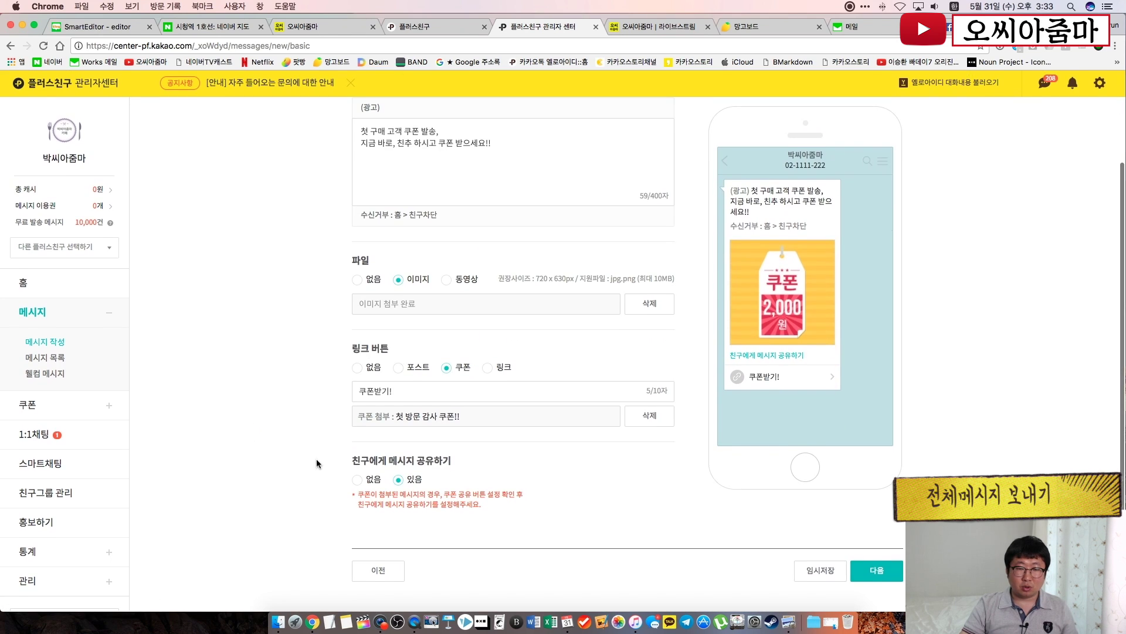
{"action": "left_click", "coordinate": [876, 572]}
Try friend-group targeting, then set the message back to all friend groups
{"action": "scroll", "coordinate": [577, 304], "scroll_direction": "up", "scroll_amount": 2}
{"action": "scroll", "coordinate": [578, 303], "scroll_direction": "down", "scroll_amount": 5}
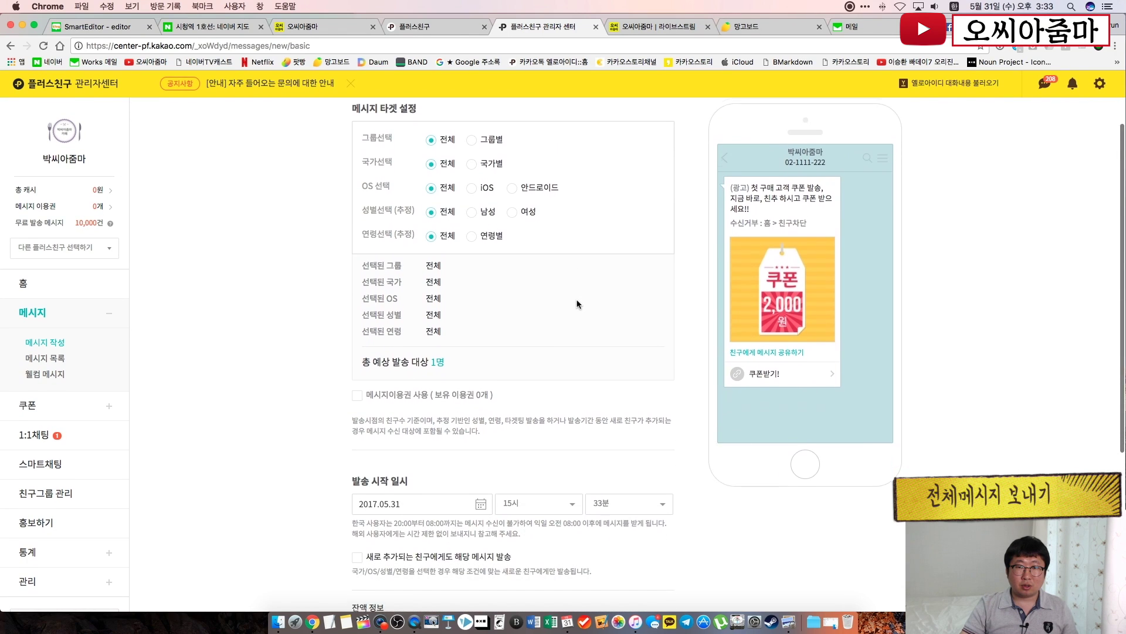
{"action": "scroll", "coordinate": [577, 302], "scroll_direction": "up", "scroll_amount": 2}
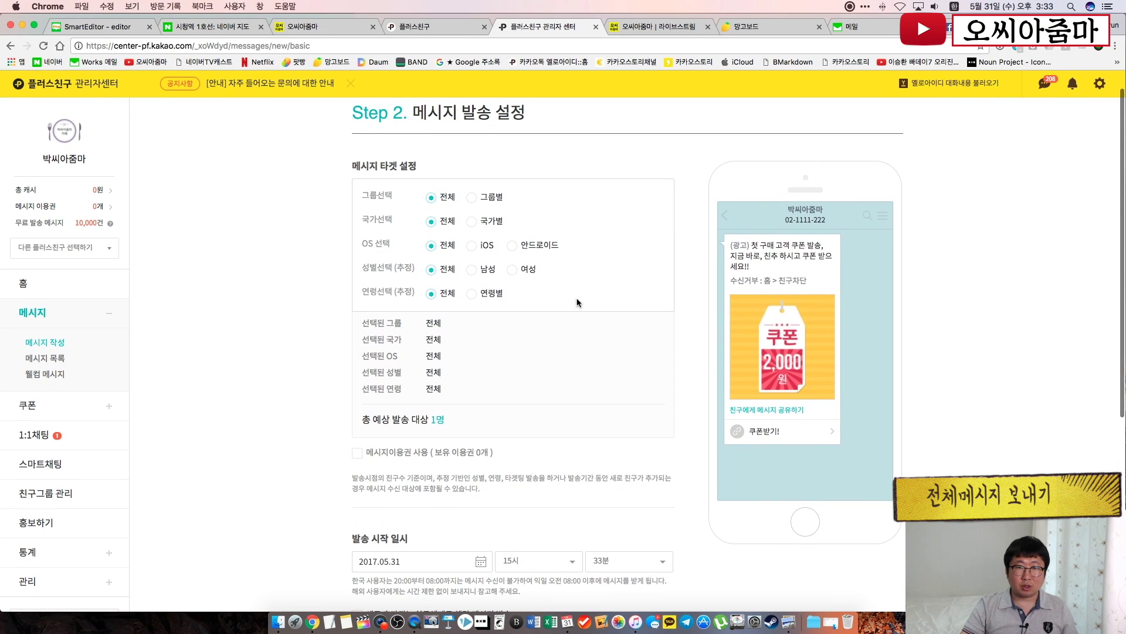
{"action": "left_click", "coordinate": [472, 199]}
{"action": "left_click", "coordinate": [472, 222]}
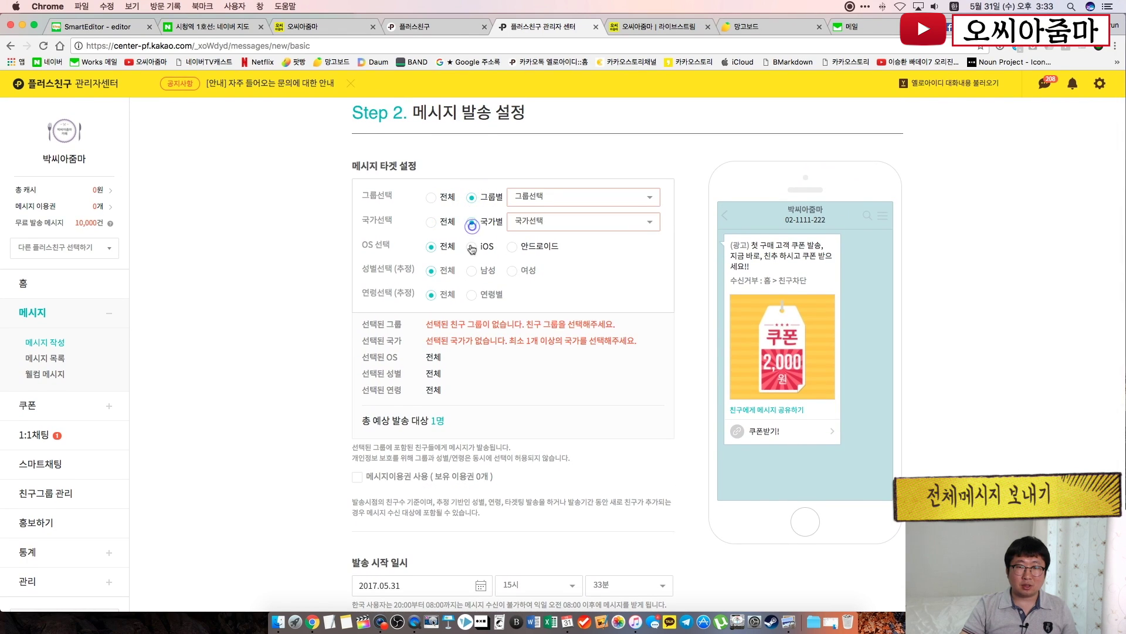
{"action": "left_click", "coordinate": [548, 200]}
{"action": "left_click", "coordinate": [541, 196]}
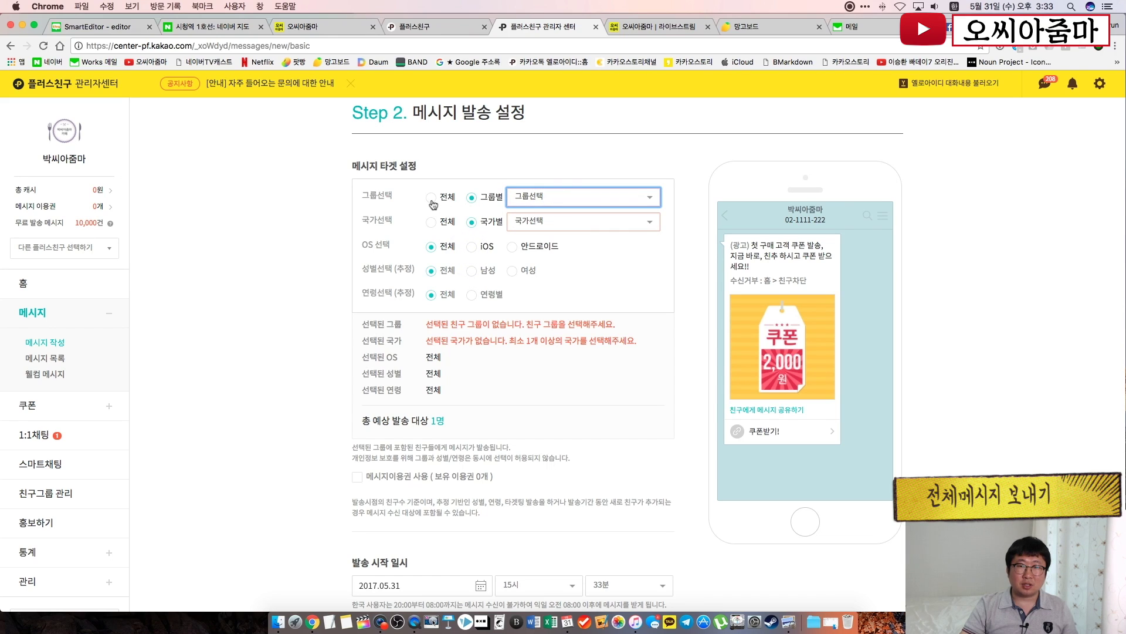
{"action": "left_click", "coordinate": [431, 198]}
Try the country and age options, then return both 국가선택 and 연령선택 to 전체
{"action": "left_click", "coordinate": [578, 223]}
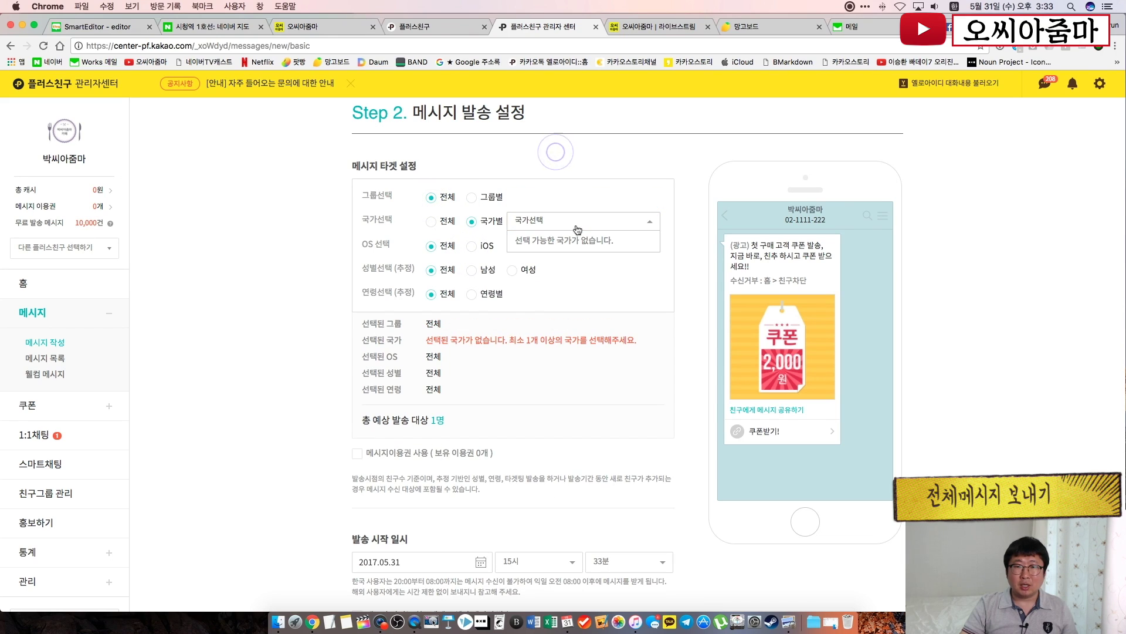
{"action": "left_click", "coordinate": [577, 226]}
{"action": "left_click", "coordinate": [576, 180]}
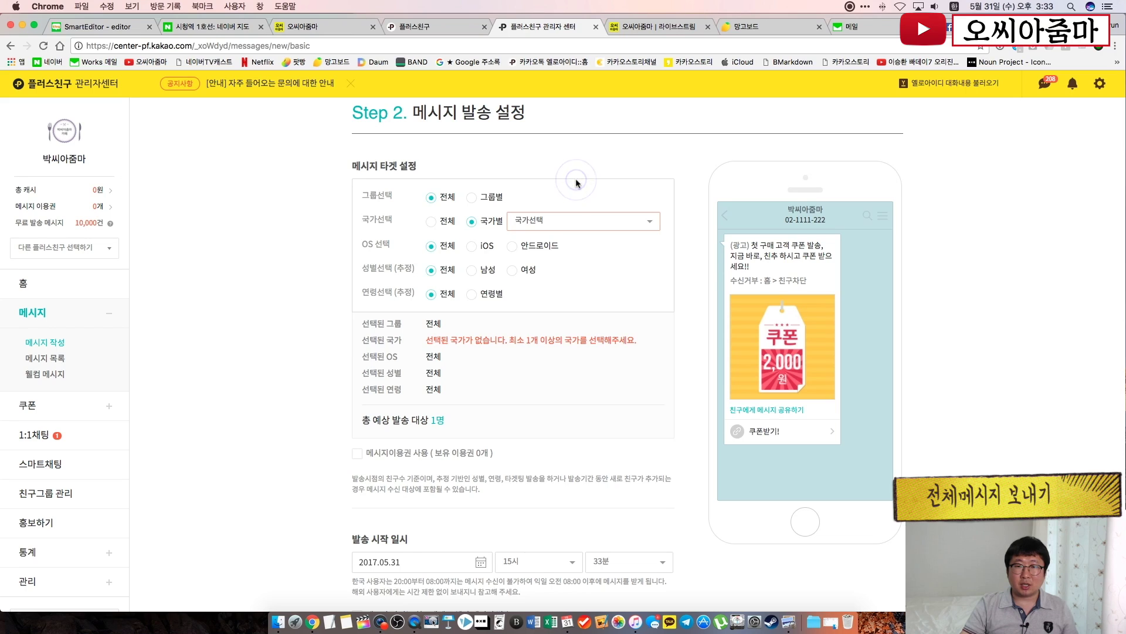
{"action": "left_click", "coordinate": [578, 221]}
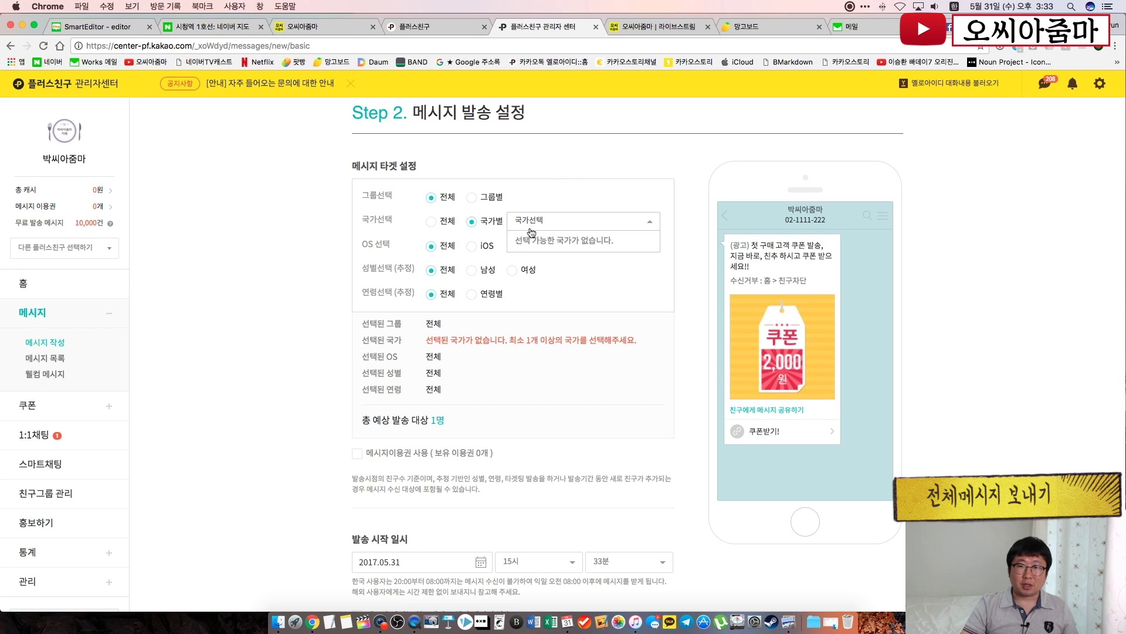
{"action": "left_click", "coordinate": [607, 339]}
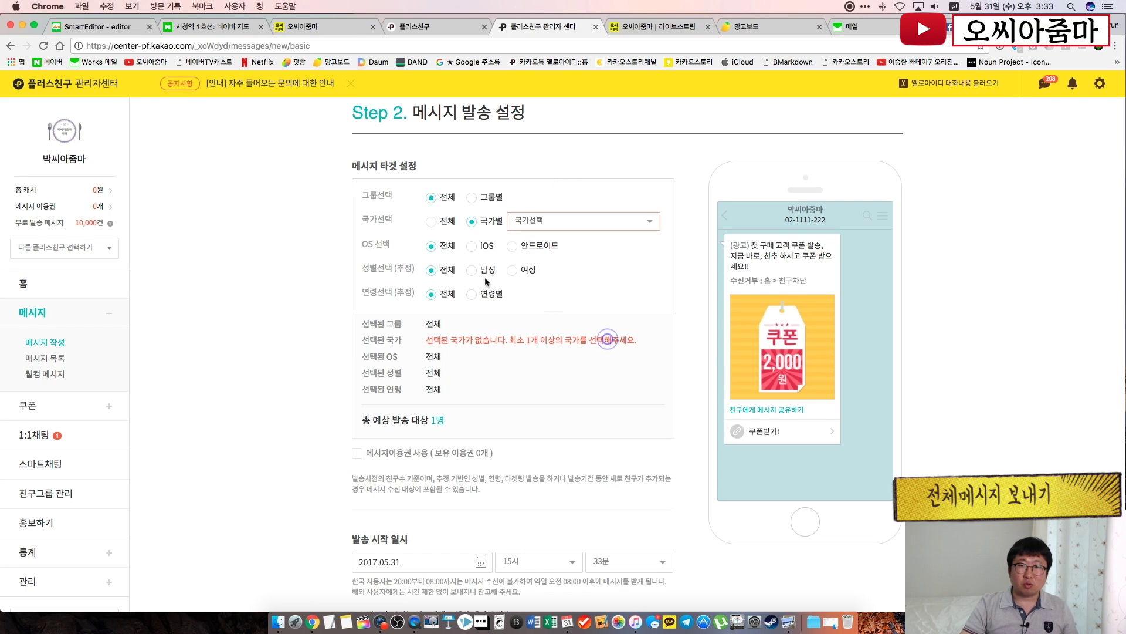
{"action": "left_click", "coordinate": [612, 307]}
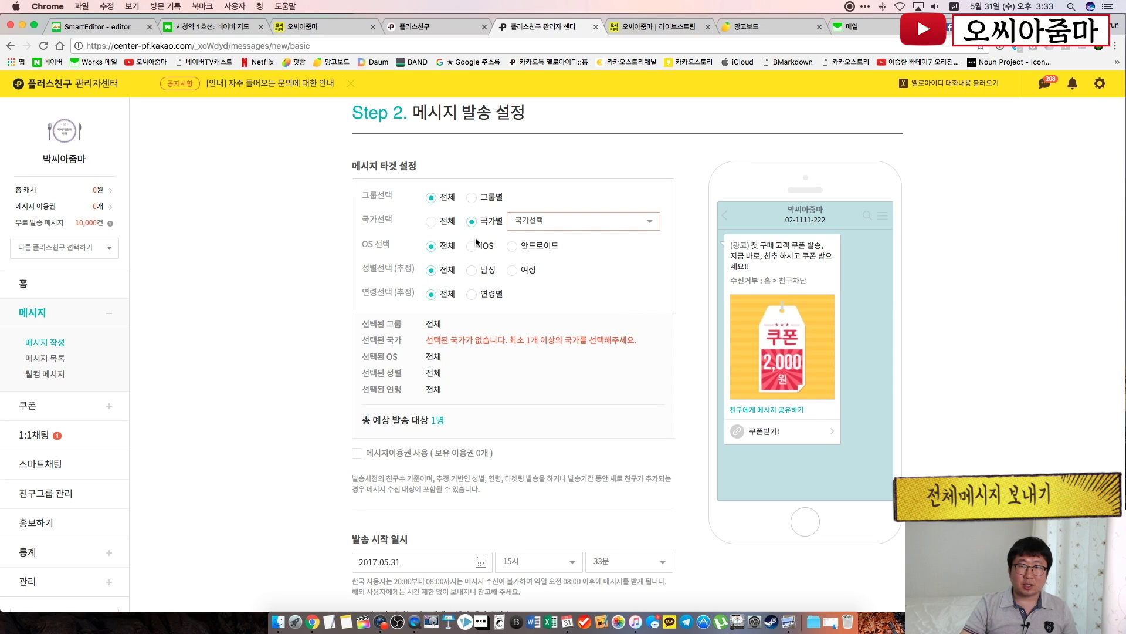
{"action": "left_click", "coordinate": [432, 222]}
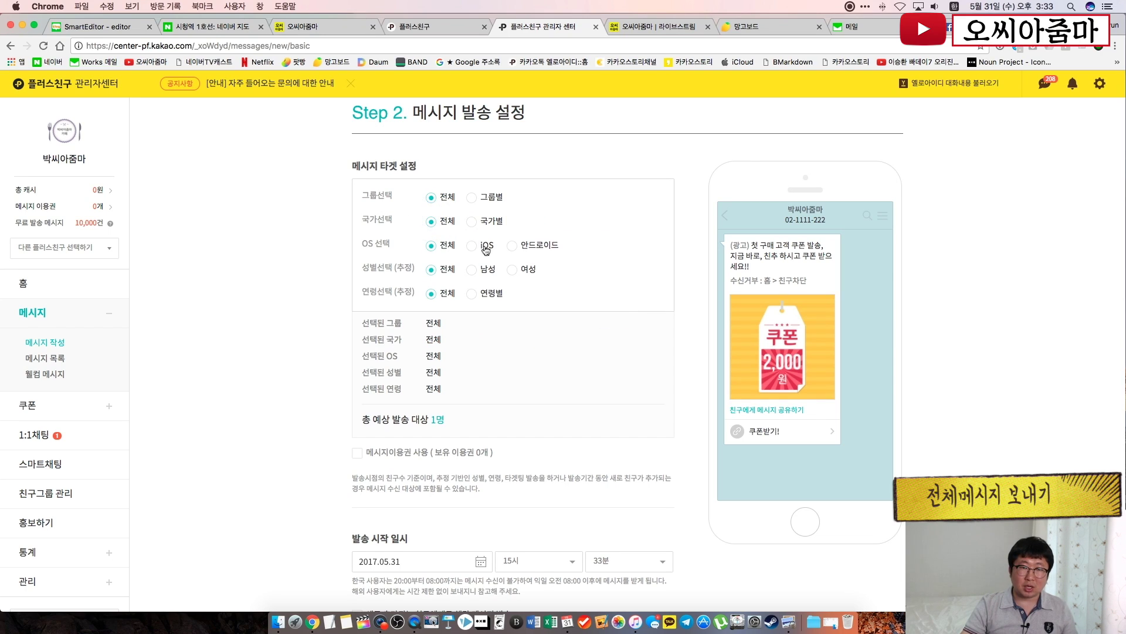
{"action": "left_click", "coordinate": [596, 300]}
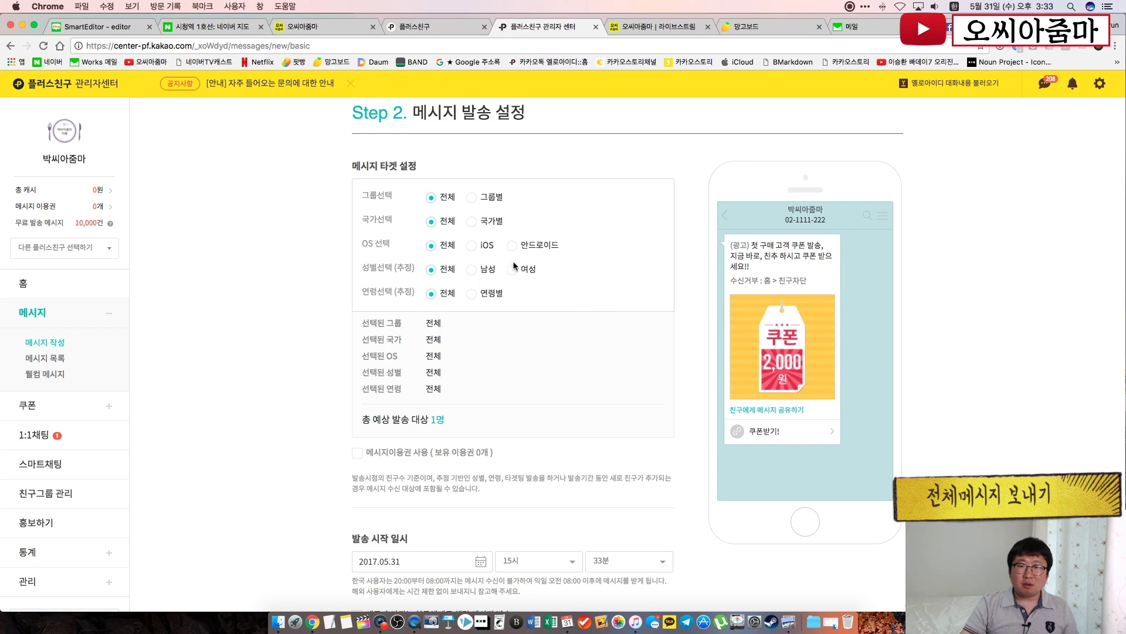
{"action": "left_click", "coordinate": [470, 298]}
{"action": "left_click", "coordinate": [516, 297]}
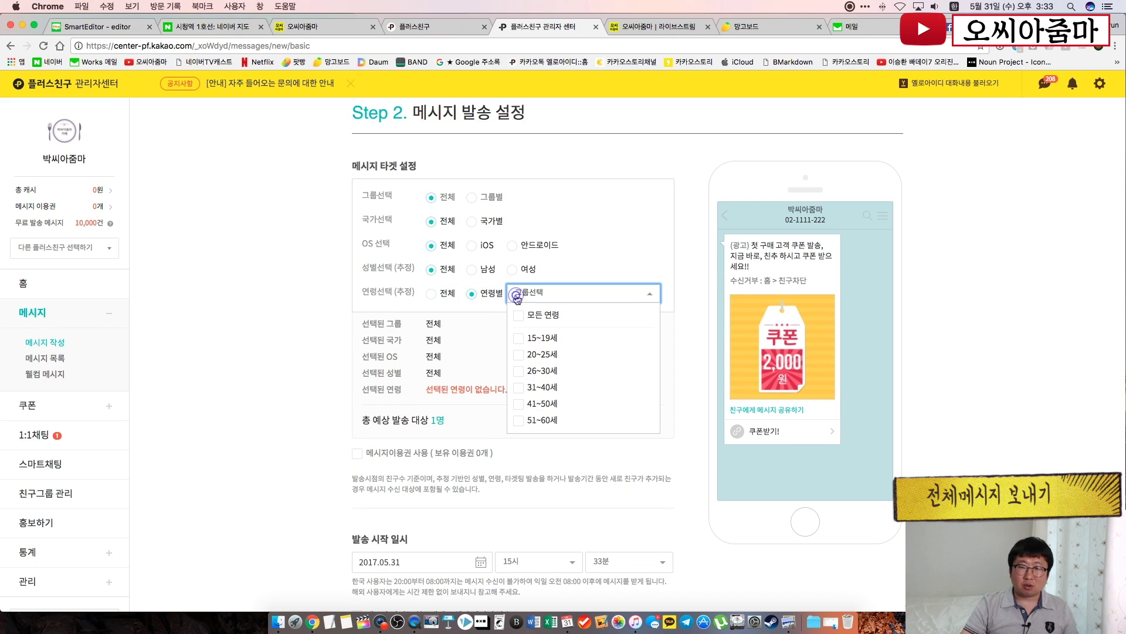
{"action": "left_click", "coordinate": [431, 294]}
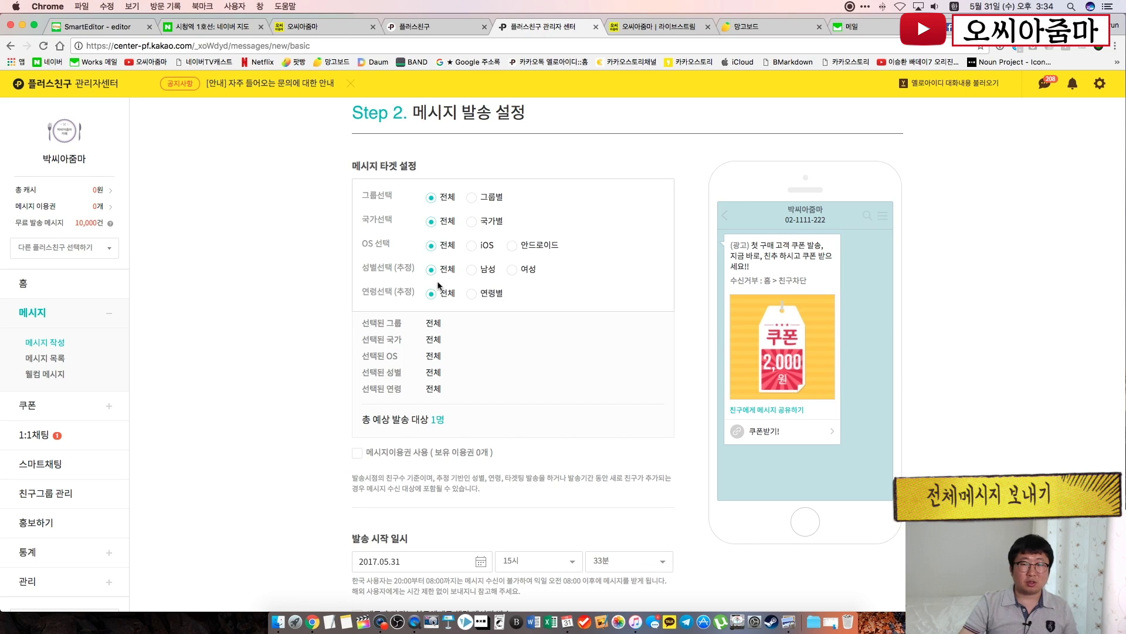
{"action": "scroll", "coordinate": [317, 395], "scroll_direction": "down", "scroll_amount": 5}
{"action": "scroll", "coordinate": [317, 395], "scroll_direction": "down", "scroll_amount": 1}
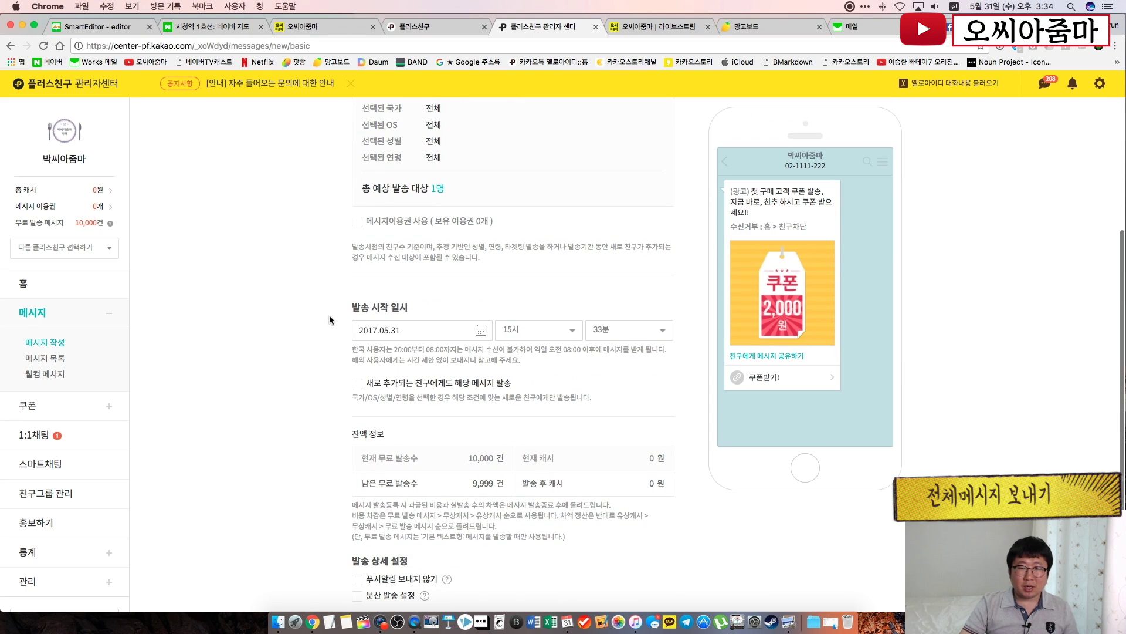
{"action": "left_click", "coordinate": [570, 337]}
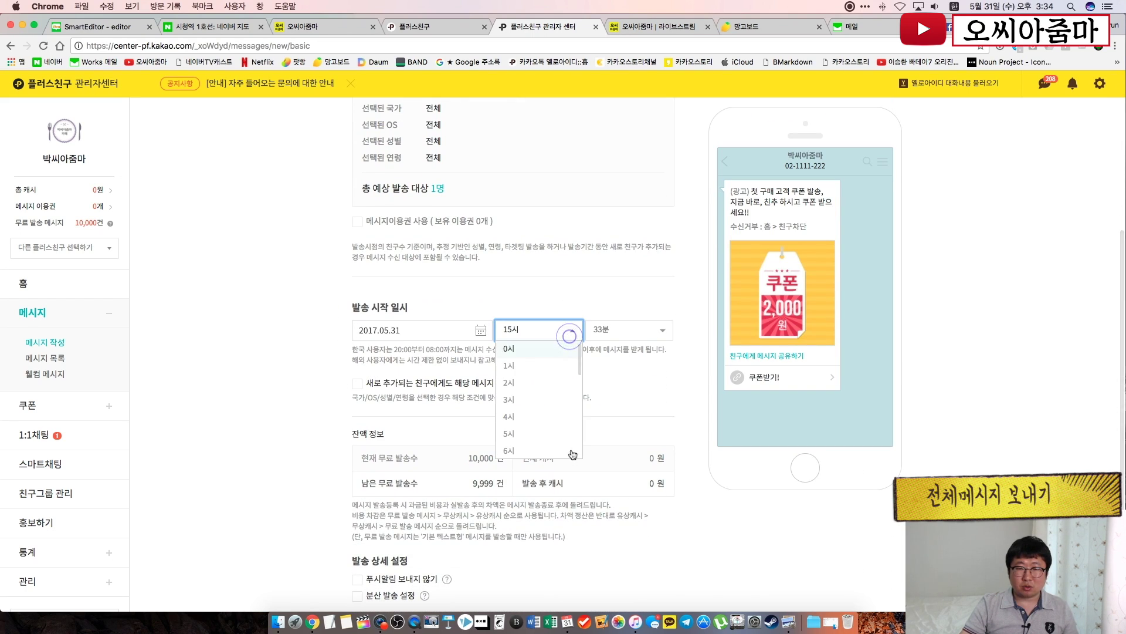
{"action": "left_click", "coordinate": [650, 330]}
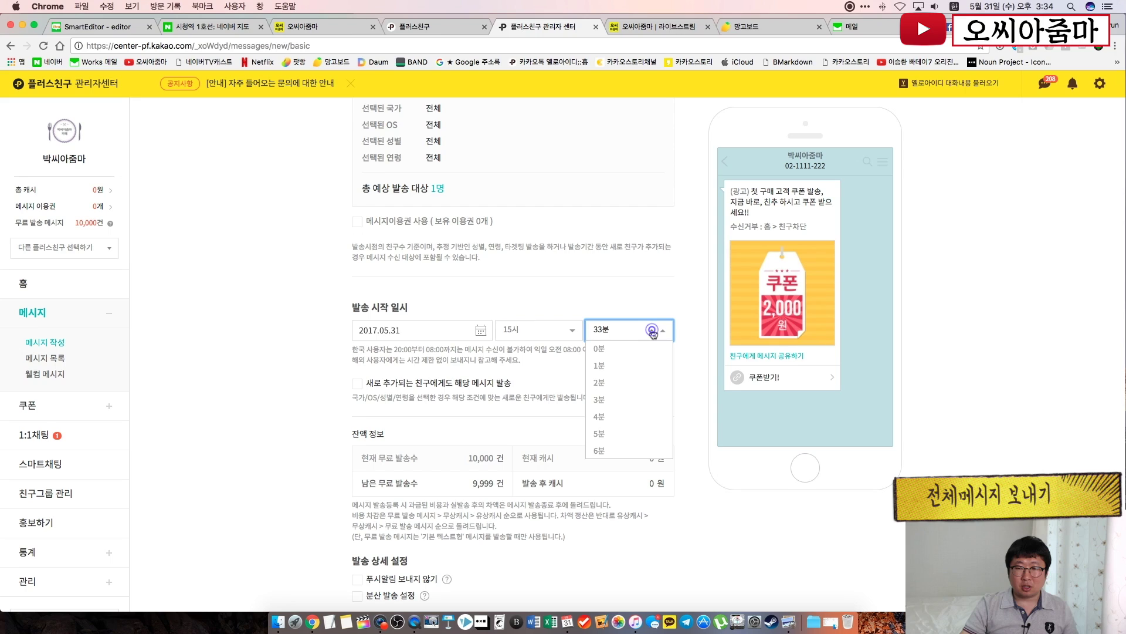
{"action": "left_click", "coordinate": [591, 297]}
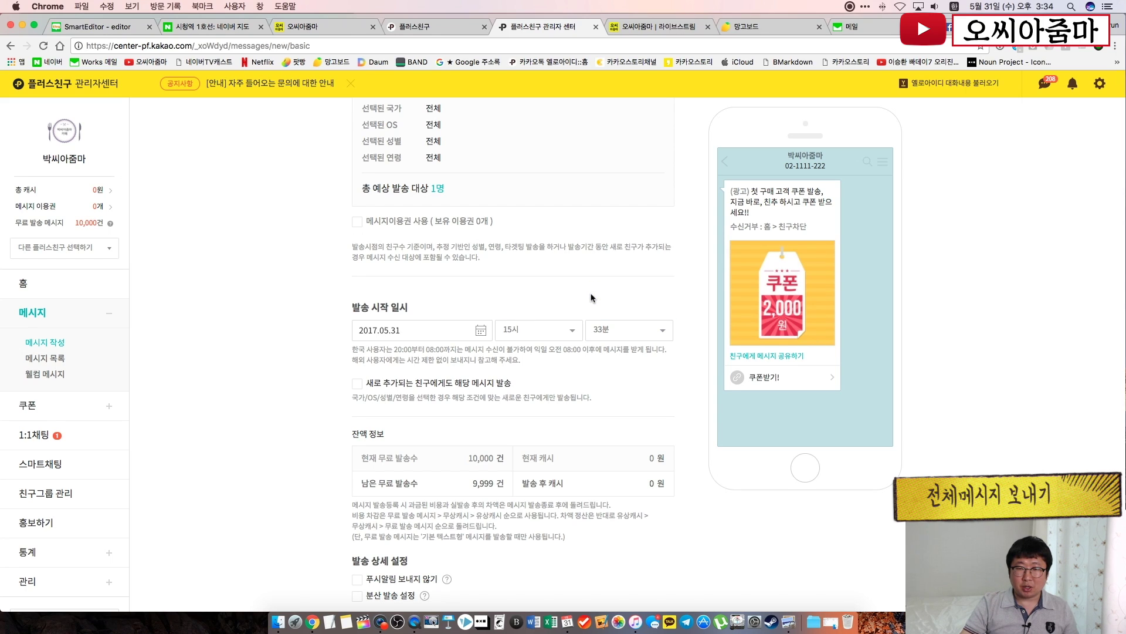
{"action": "scroll", "coordinate": [270, 374], "scroll_direction": "down", "scroll_amount": 3}
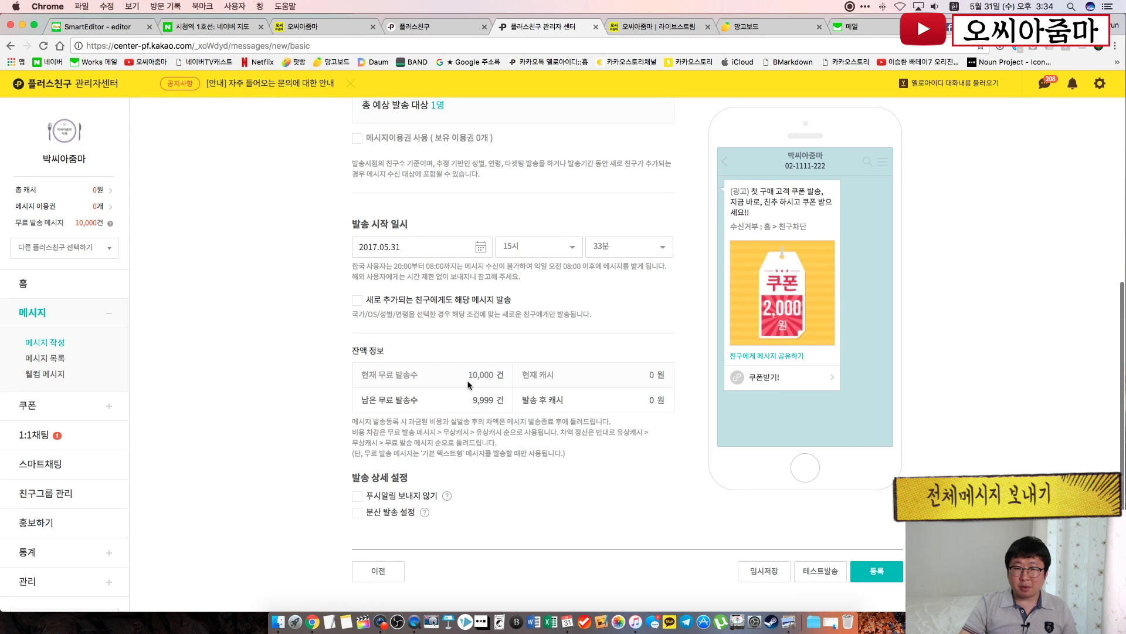
{"action": "triple_click", "coordinate": [469, 405]}
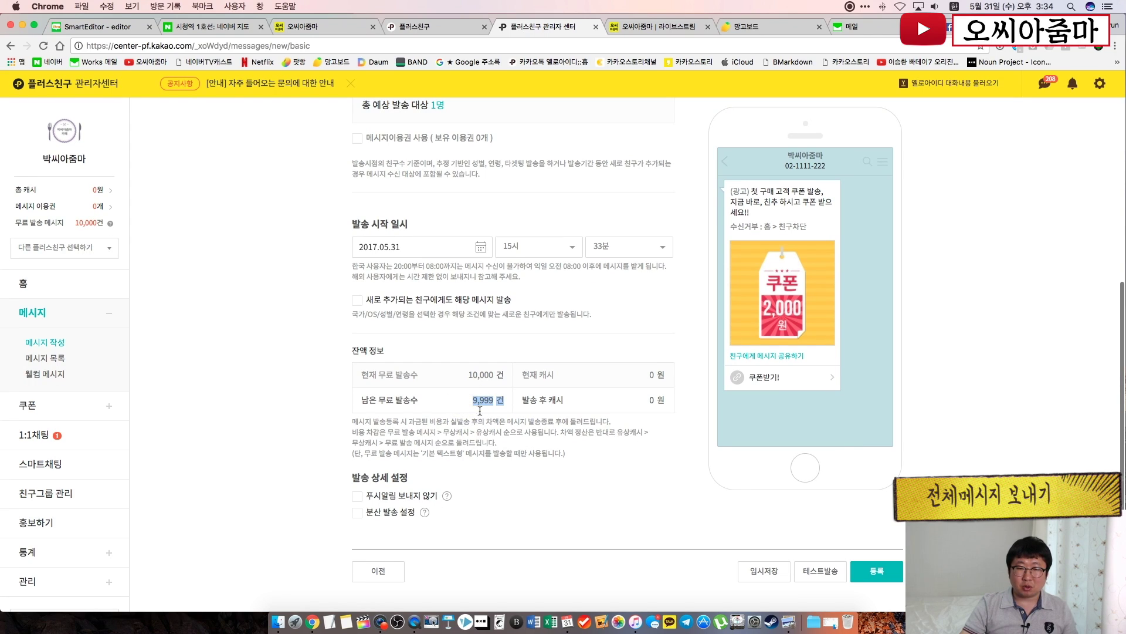
{"action": "left_click", "coordinate": [514, 451]}
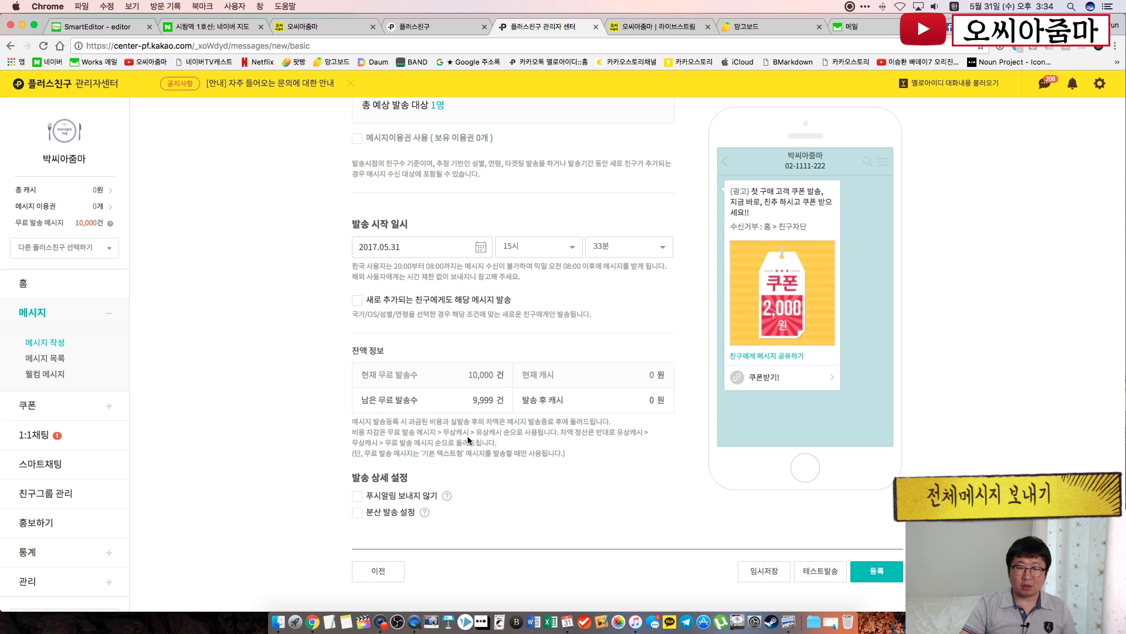
{"action": "left_click", "coordinate": [561, 488]}
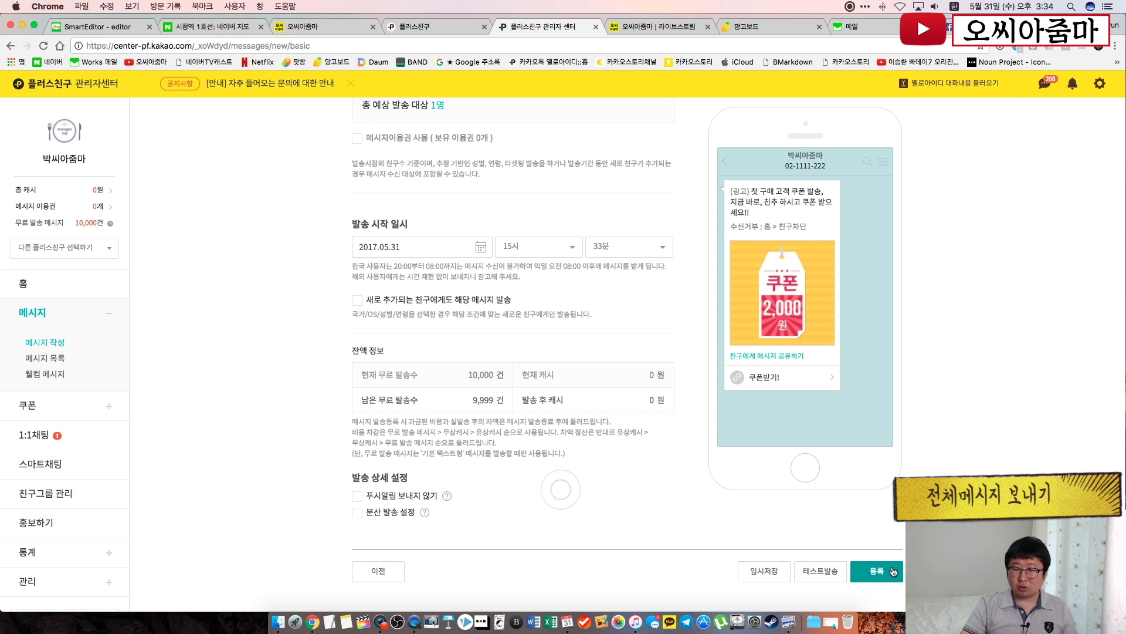
Test-send the coupon message to the owner's phone number and confirm the completion notice
{"action": "left_click", "coordinate": [819, 575]}
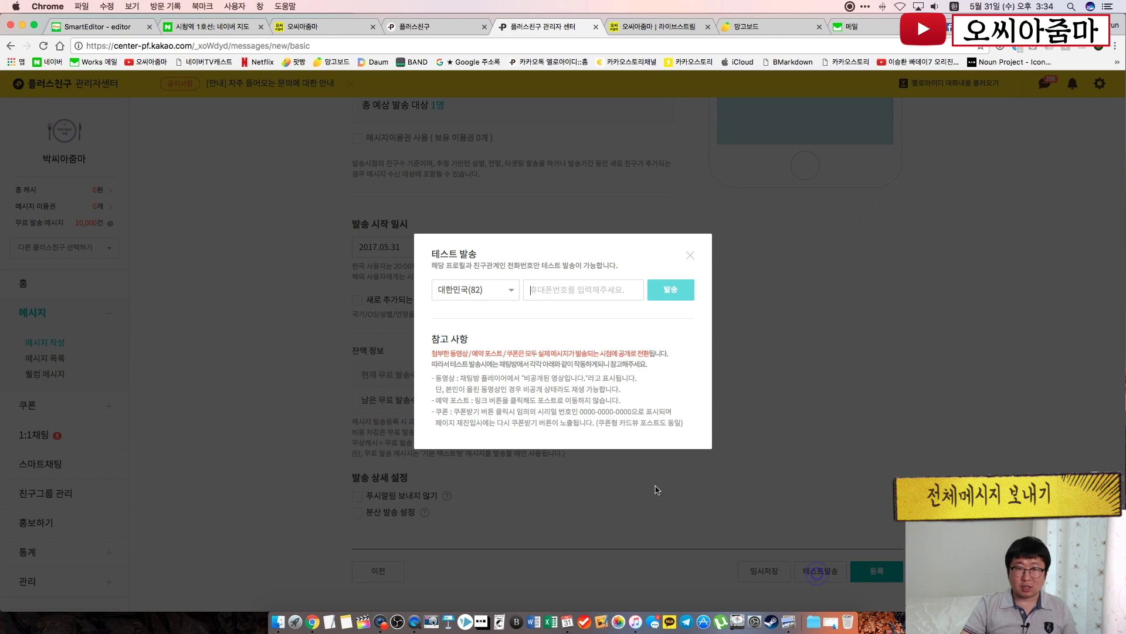
{"action": "left_click", "coordinate": [546, 290]}
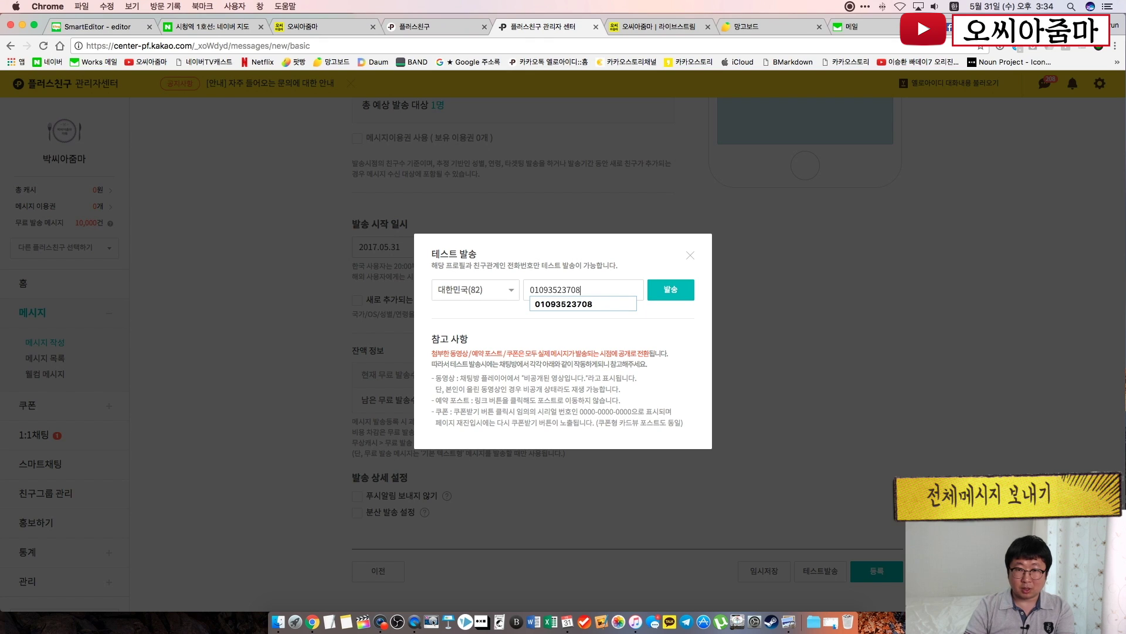
{"action": "left_click", "coordinate": [680, 289]}
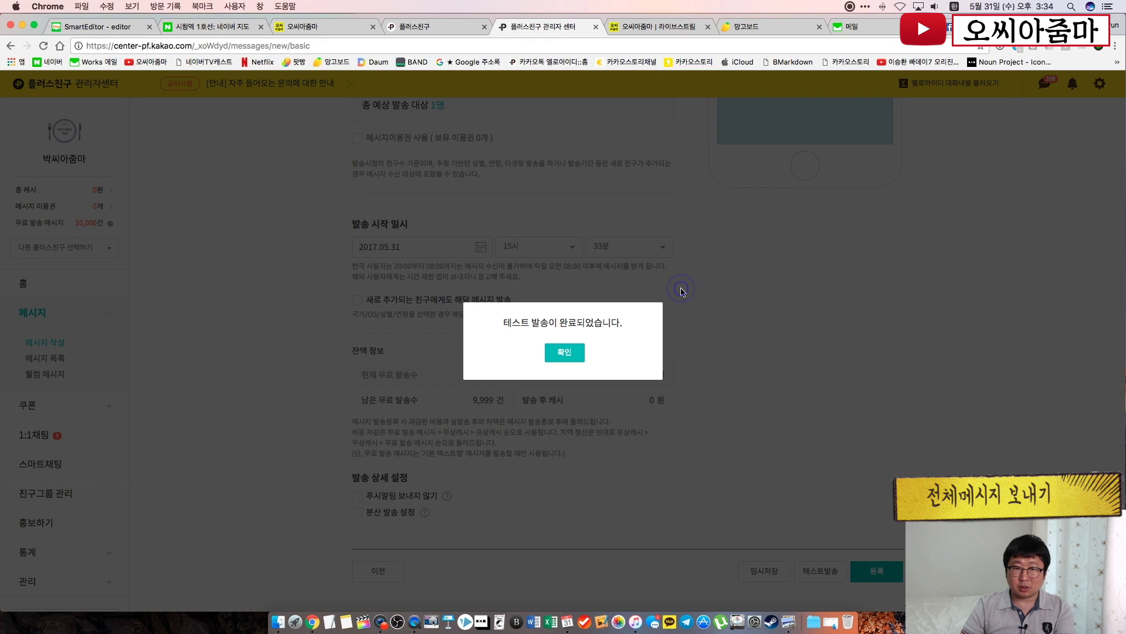
{"action": "left_click", "coordinate": [565, 352]}
{"action": "left_click", "coordinate": [415, 622]}
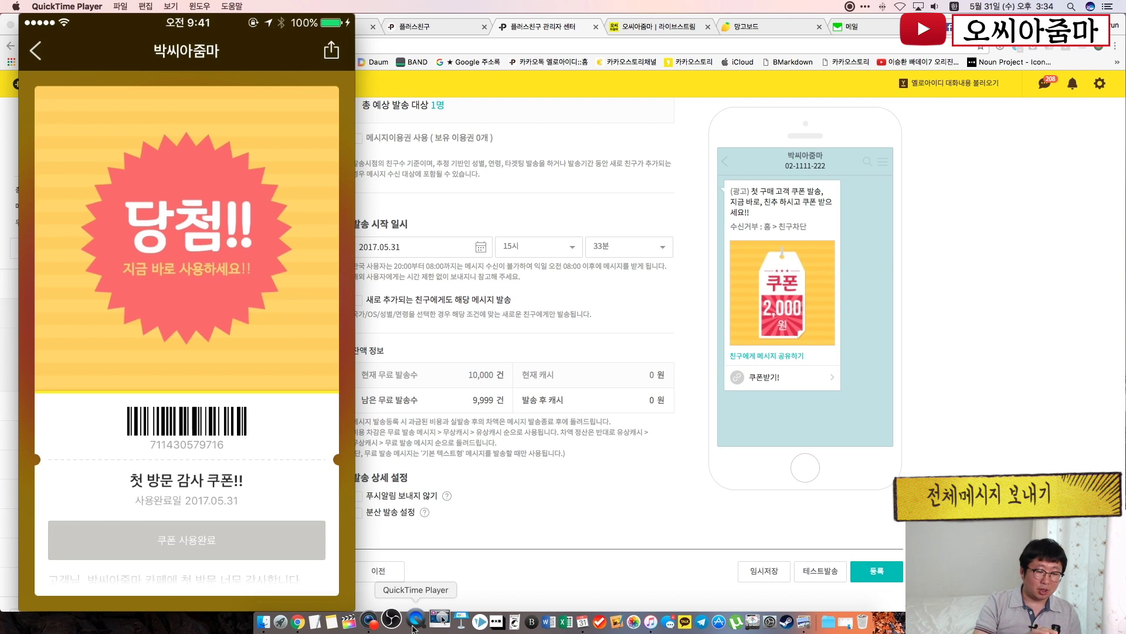
Go from the phone mirror back to the Chrome message sending settings
{"action": "left_click", "coordinate": [673, 540]}
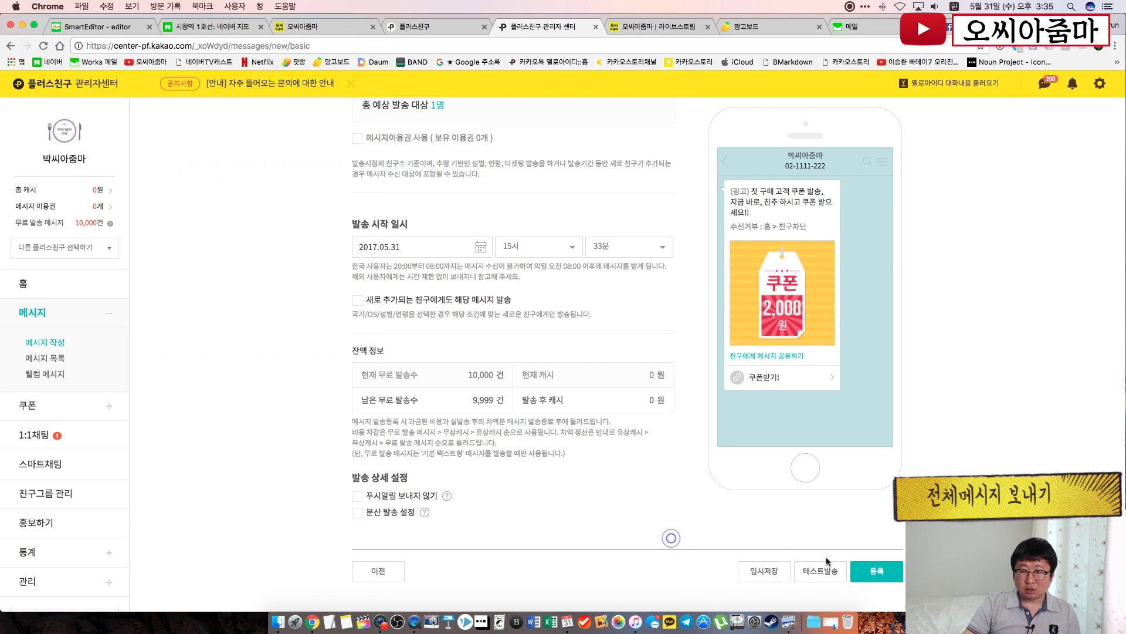
Register the coupon message and start a new basic text message marked as advertising
{"action": "left_click", "coordinate": [893, 573]}
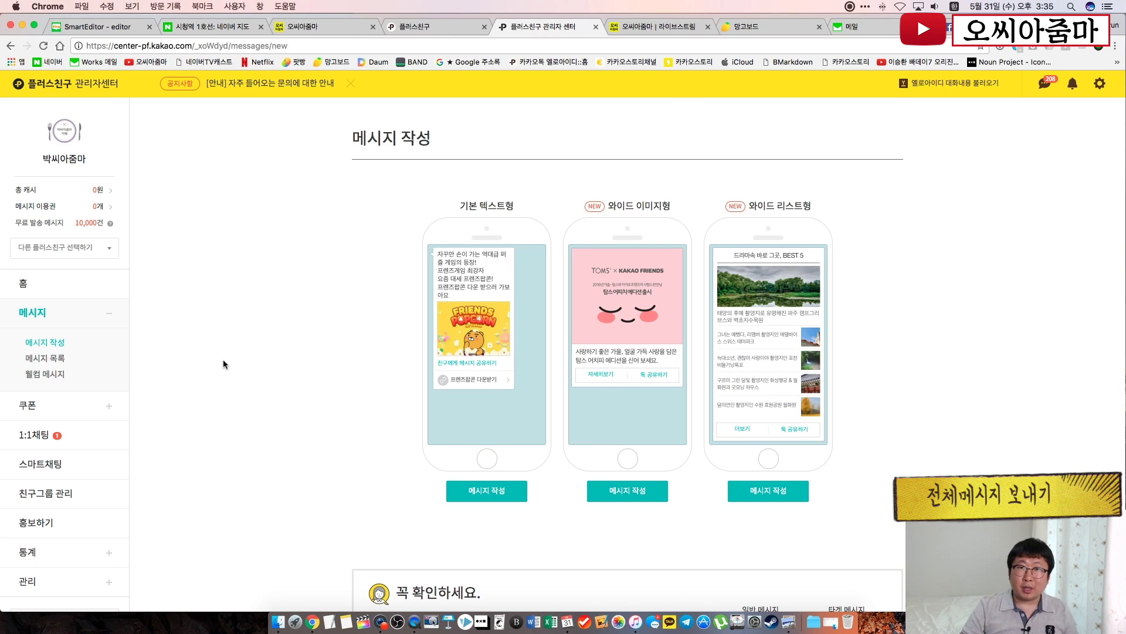
{"action": "left_click", "coordinate": [485, 492]}
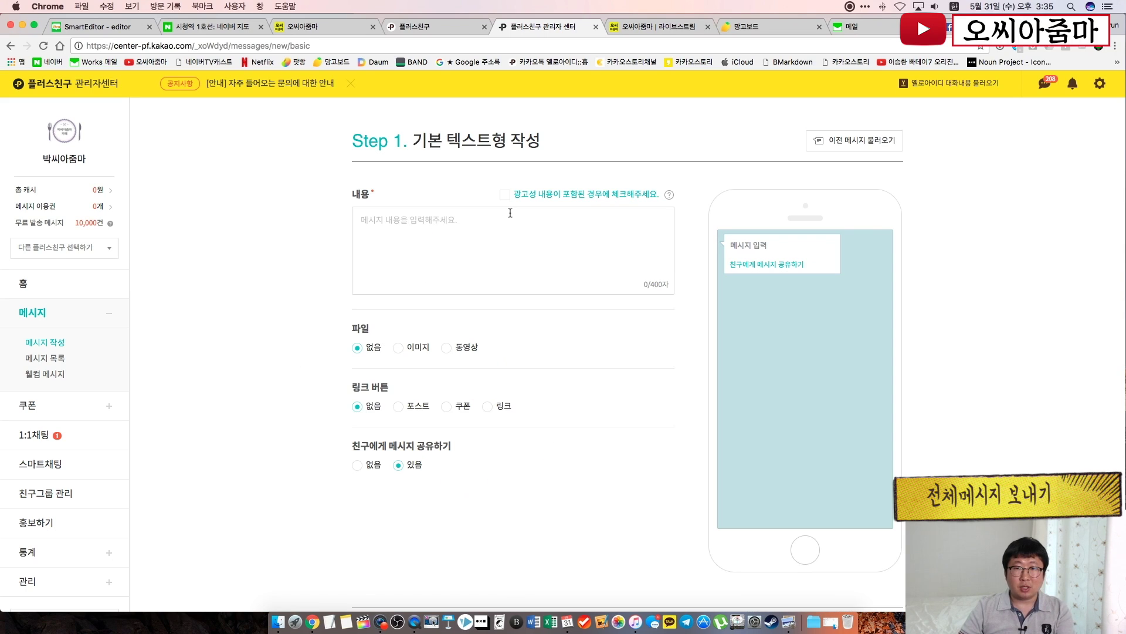
{"action": "left_click", "coordinate": [506, 195]}
Write the message '타임세일, 지금 부터 단 두시간만 50% 할인합니다!!'
{"action": "left_click", "coordinate": [440, 259]}
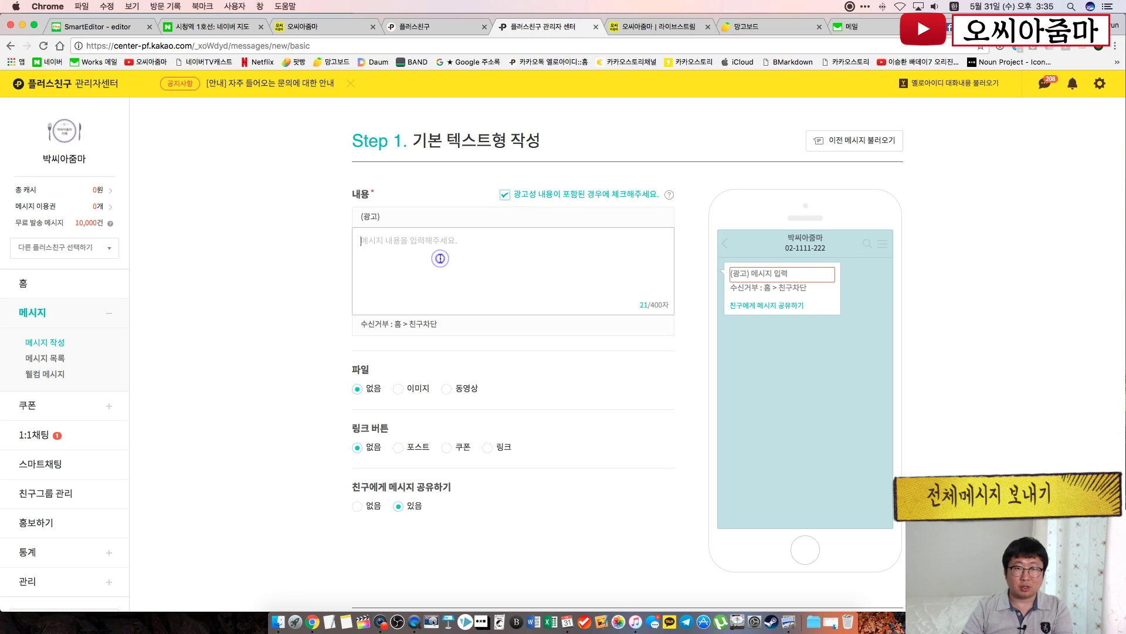
{"action": "type", "text": "새"}
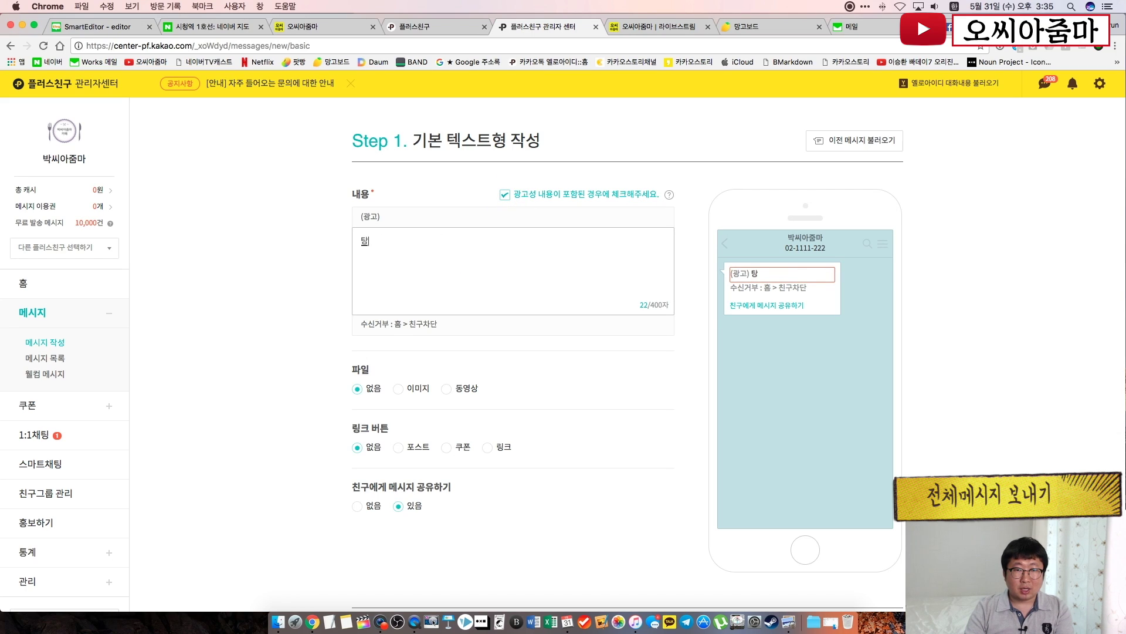
{"action": "type", "text": "임세일,"}
{"action": "key", "text": "Return"}
{"action": "type", "text": "지금"}
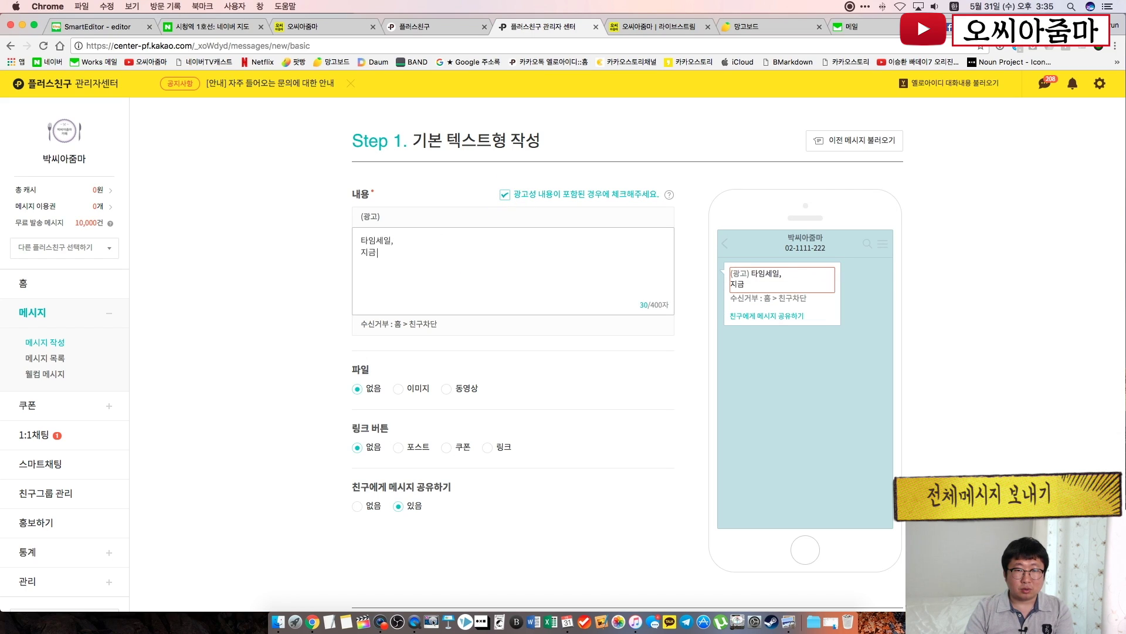
{"action": "type", "text": " 부터 대 ㅈㅜ시가"}
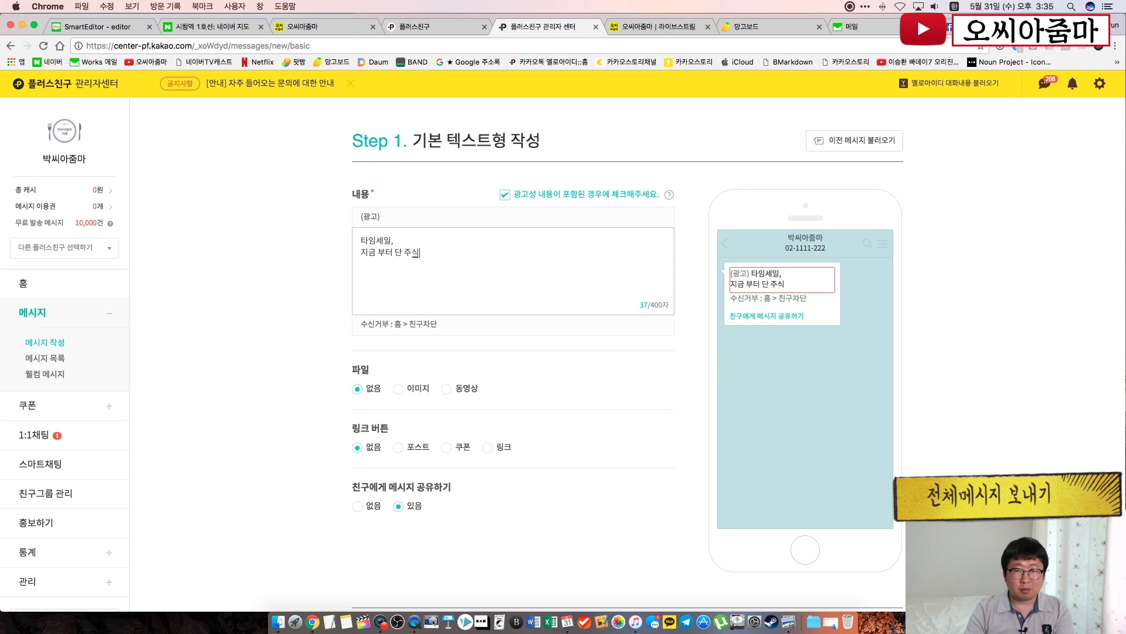
{"action": "key", "text": "BackSpace"}
{"action": "key", "text": "BackSpace"}
{"action": "key", "text": "BackSpace"}
{"action": "key", "text": "BackSpace"}
{"action": "type", "text": "두시개ㅏㄴ만0"}
{"action": "key", "text": "shift+Up"}
{"action": "type", "text": "%"}
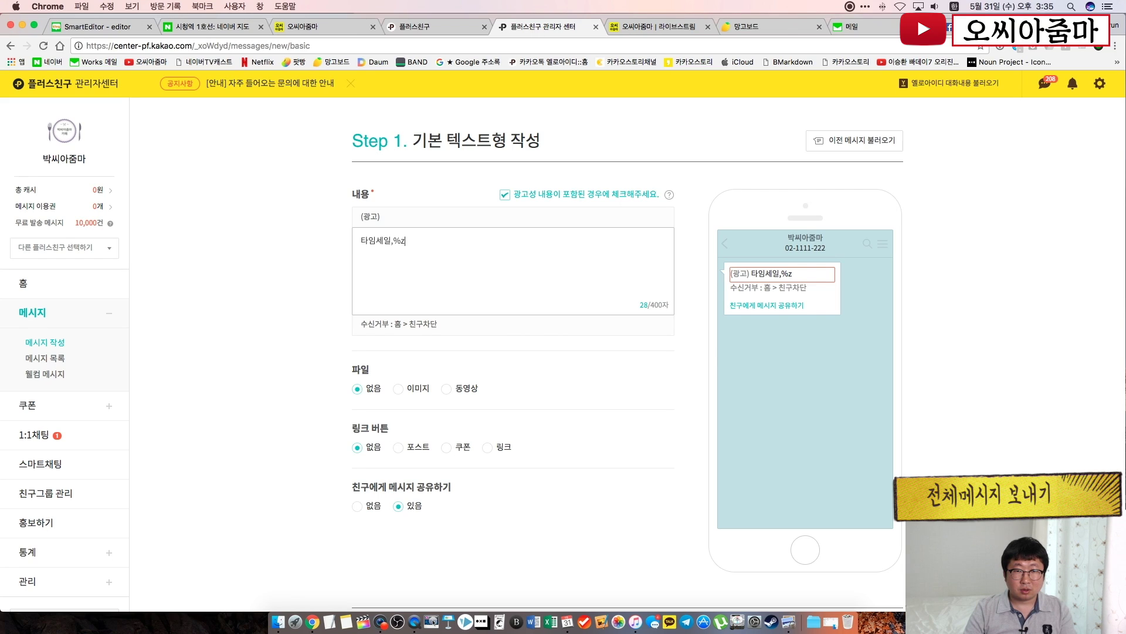
{"action": "key", "text": "super+z"}
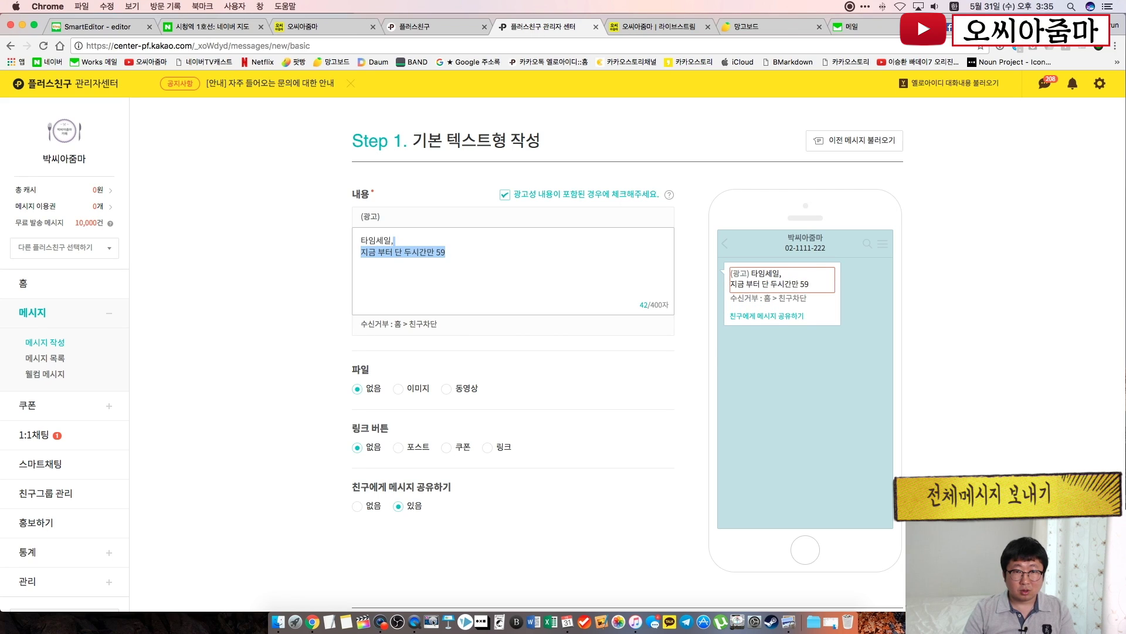
{"action": "key", "text": "Right"}
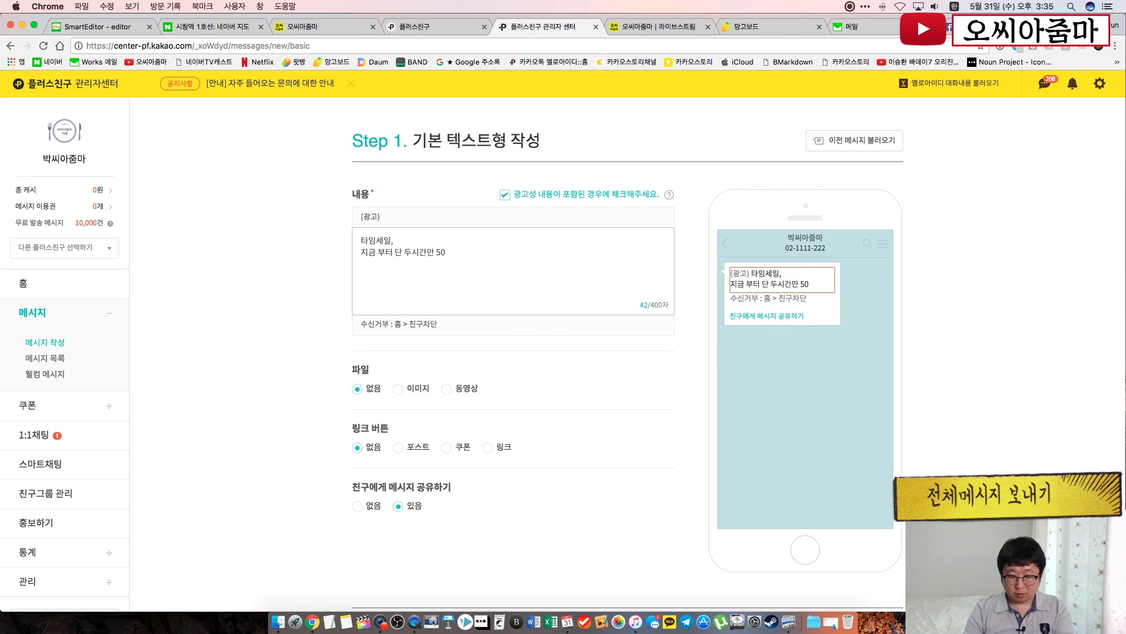
{"action": "type", "text": "할인"}
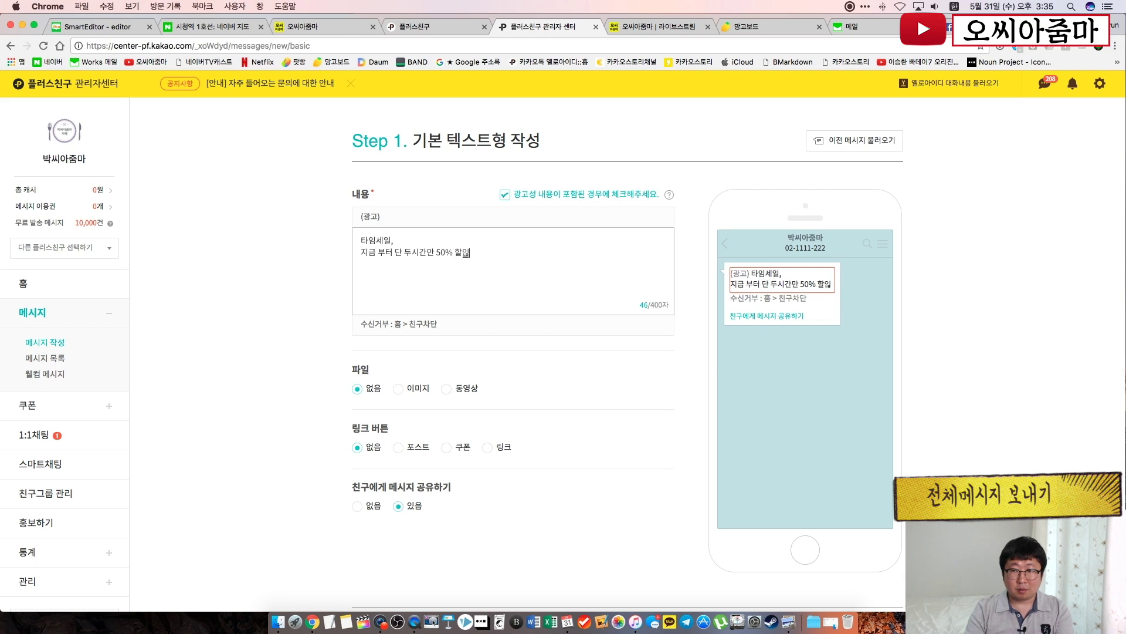
{"action": "type", "text": "합니다!!"}
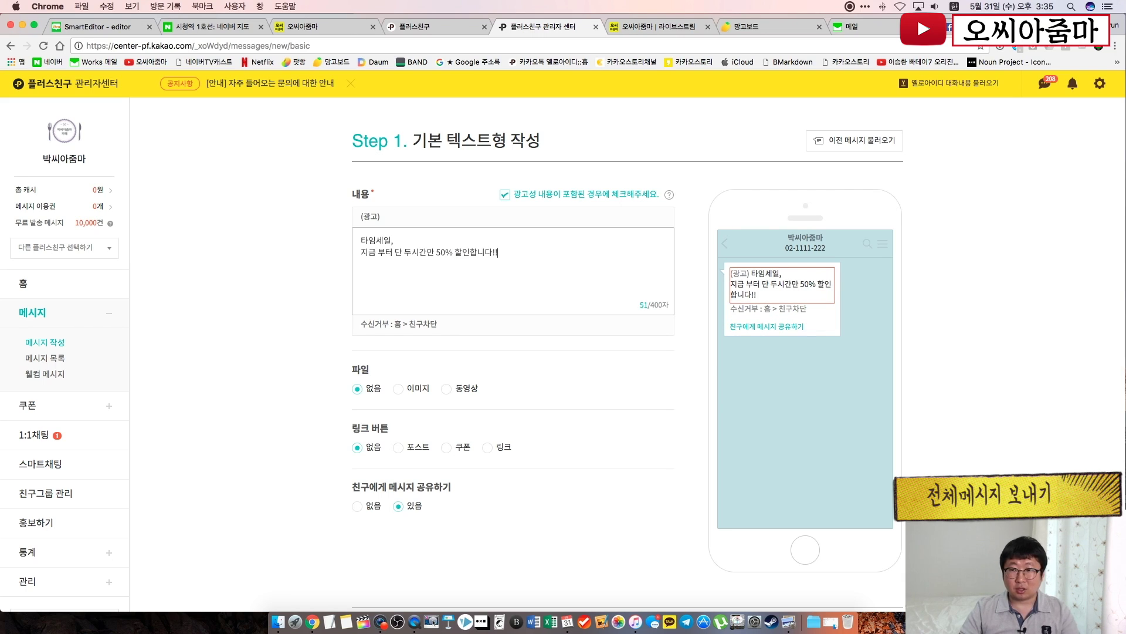
{"action": "left_click", "coordinate": [288, 339]}
Attach the 2.jpg food photo to the message
{"action": "left_click", "coordinate": [399, 389]}
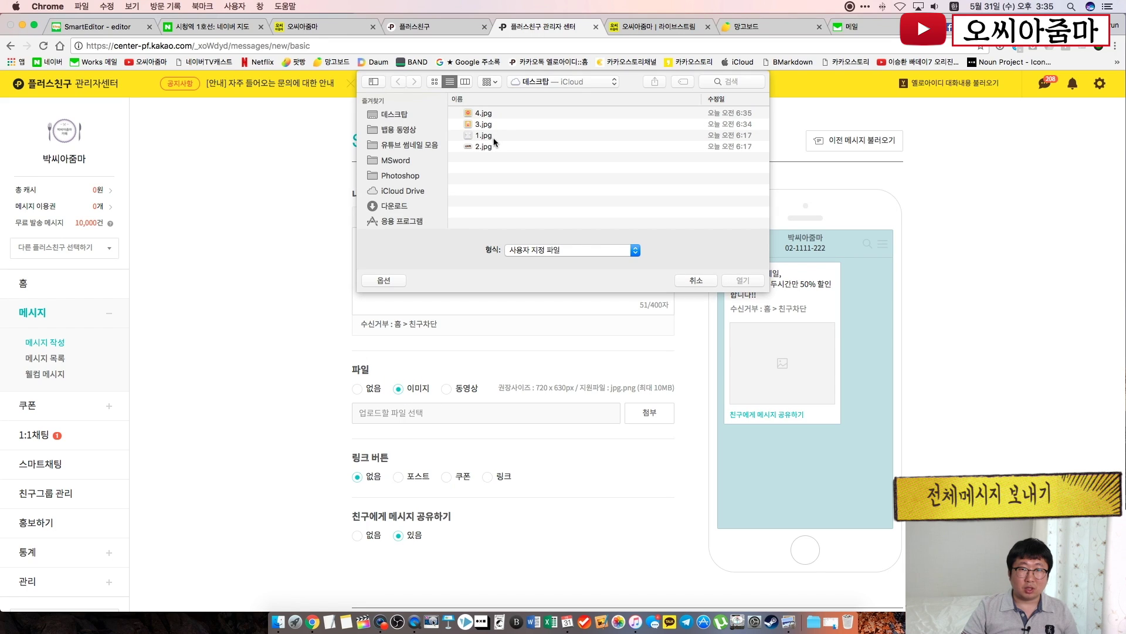
{"action": "double_click", "coordinate": [491, 145]}
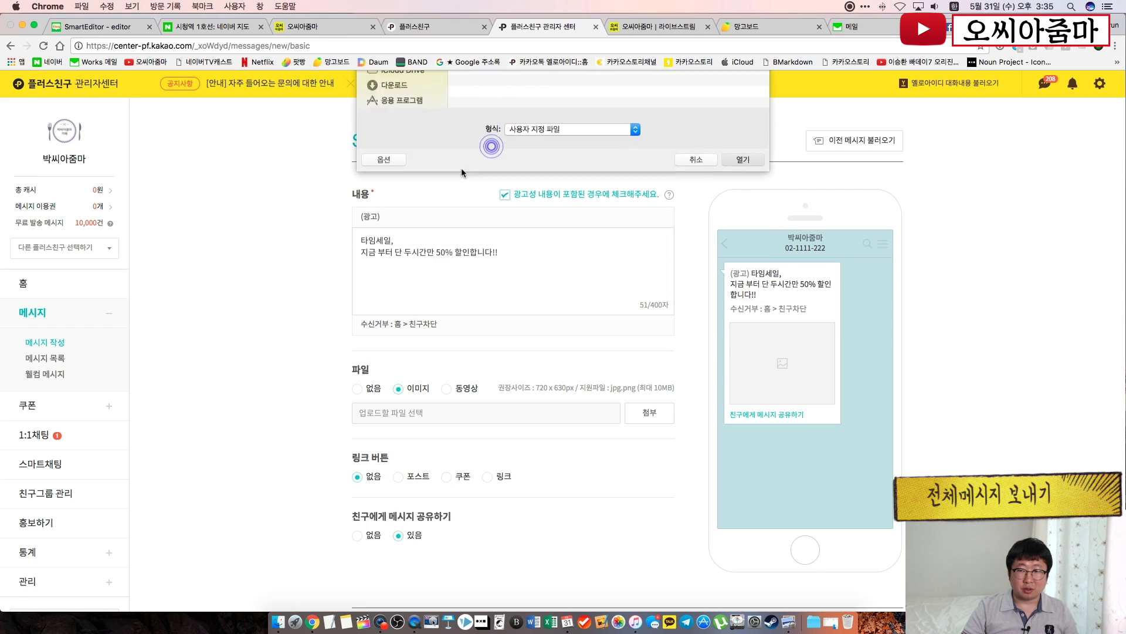
{"action": "left_click", "coordinate": [305, 361]}
Add about a dozen lines of filler text below the sale text, reaching 285/400 characters
{"action": "left_click", "coordinate": [526, 254]}
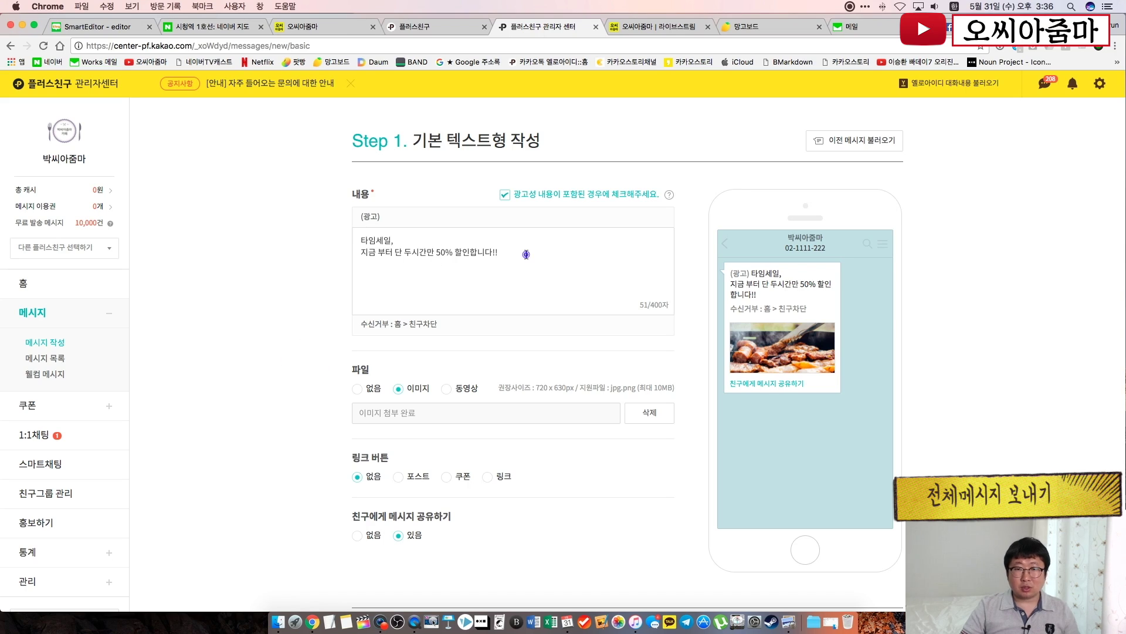
{"action": "key", "text": "Return"}
{"action": "key", "text": "Return"}
{"action": "key", "text": "Return"}
{"action": "type", "text": "ㄴㅇ라ㅣㅓㅇㄴ라ㅣㅓㅇㄴㄹㅁ"}
{"action": "key", "text": "Return"}
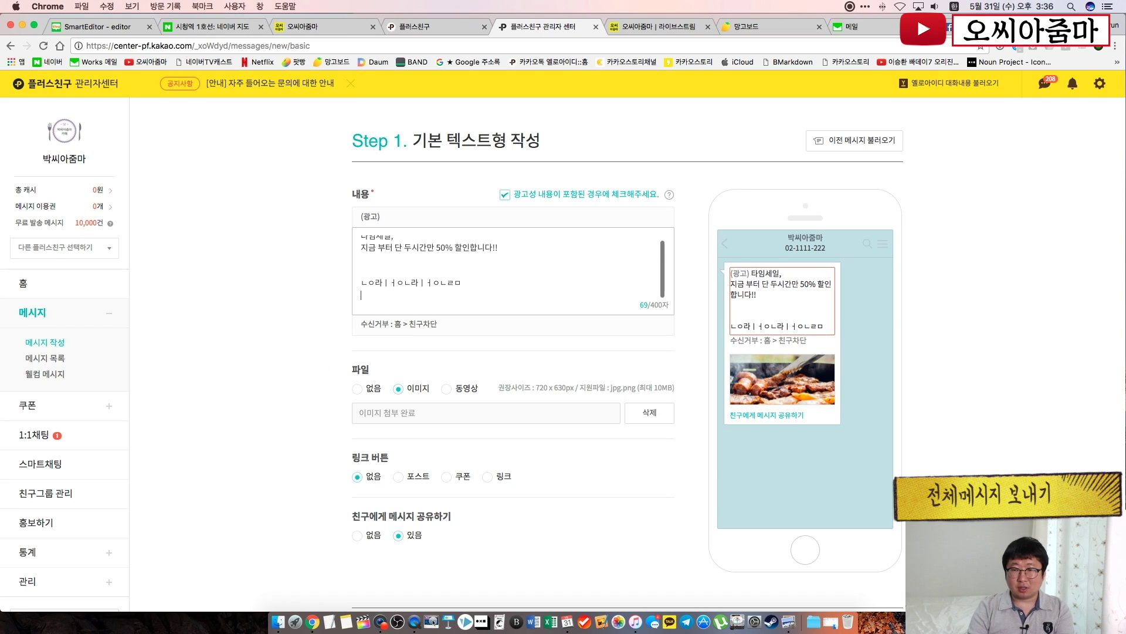
{"action": "type", "text": "ㄴㅇㄹ마ㅓㅣㄴ라ㅓㅣㅇㄴ라ㅣㅓㅇㄴㄹ"}
{"action": "key", "text": "Return"}
{"action": "type", "text": "]ㅇㄴ라ㅓㅣㄴㅇ리ㅏㅓㅇㄴ리ㅏㅓ"}
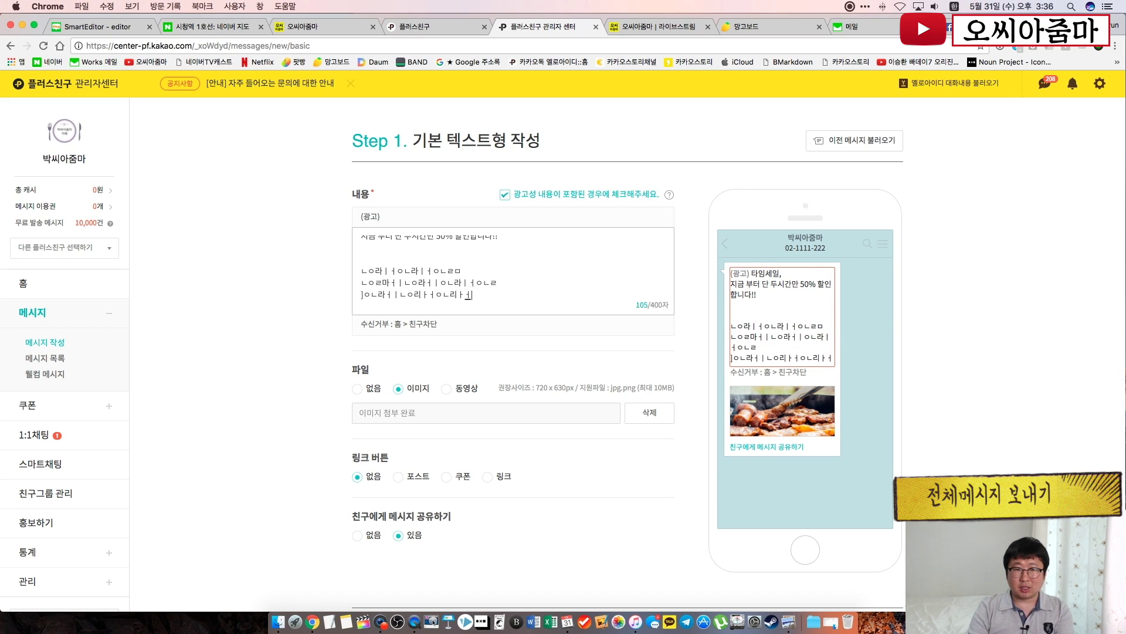
{"action": "key", "text": "Return"}
{"action": "type", "text": "ㄴ러ㅏㅣㄴ아ㅣㅓㅇㄴ리ㅓㅏ"}
{"action": "key", "text": "Return"}
{"action": "type", "text": "ㅁㄴ어ㅏㅣㄴㅇ리ㅏㅓㅇㄴㄹ"}
{"action": "key", "text": "Return"}
{"action": "type", "text": "]ㅇㄴ라ㅣㅇㄴ리ㅏㅓㅇㄴ러ㅣ"}
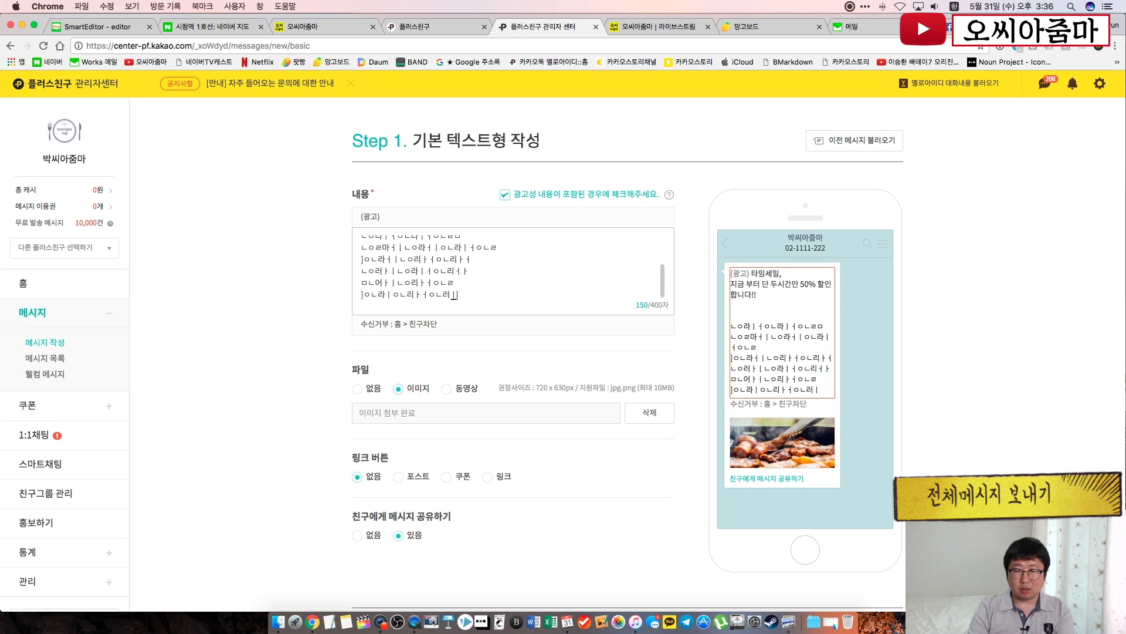
{"action": "type", "text": "ㄴㅇ"}
{"action": "key", "text": "Return"}
{"action": "type", "text": "ㅇㄹㄴ마ㅓㅣㅇ라ㅣㅓㅇ라ㅓㅣ"}
{"action": "key", "text": "Return"}
{"action": "type", "text": "ㄴ러ㅏㄴ아ㅓㅣㄴ라ㅣㅓ"}
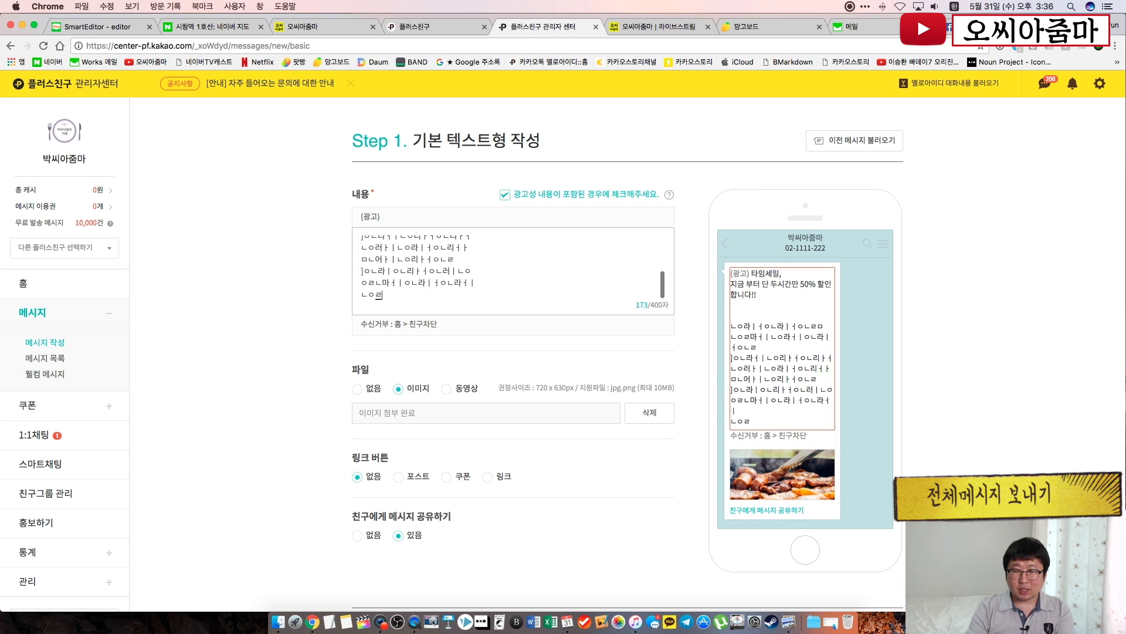
{"action": "key", "text": "Return"}
{"action": "type", "text": "ㄴㅁ어ㅣㅏㅇ라ㅓㅣㅇㄹㄴㅣㅏ"}
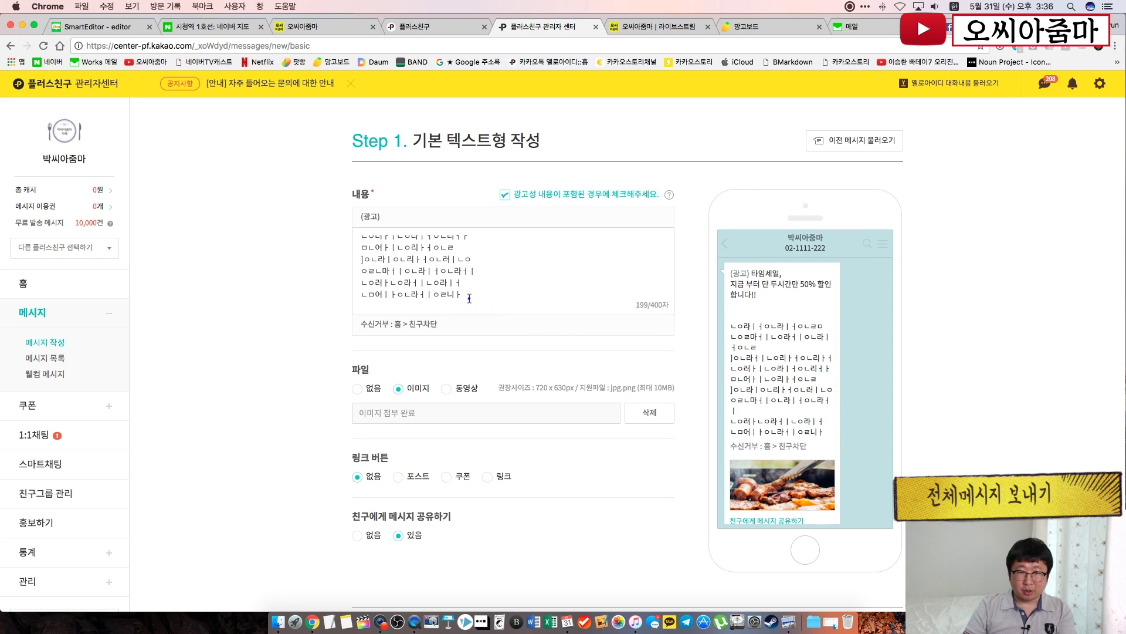
{"action": "key", "text": "Return"}
{"action": "type", "text": "ㄴ라ㅓㅣㅣㄴ라ㅣㅓㅇㄹㄴ"}
{"action": "key", "text": "Return"}
{"action": "type", "text": "ㅇ리ㅏㅓ;ㅇㄹ나ㅣㅓㄴ라ㅓㅣㅇㄹ"}
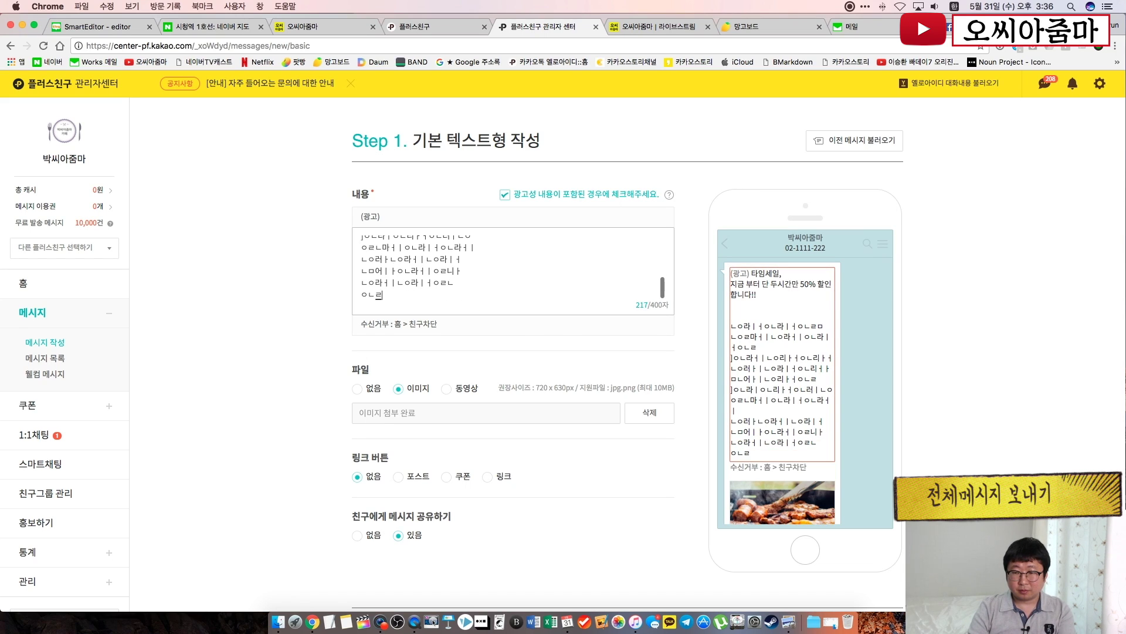
{"action": "key", "text": "Return"}
{"action": "type", "text": "ㅇ러ㅣㅏㅇㄹㄴ"}
{"action": "type", "text": "ㅓㅏㅣㅇ라ㅣㅓㅇ리ㅏㅓㅓㄴ라ㅣㅇ러ㅏㅣㅇㄹ"}
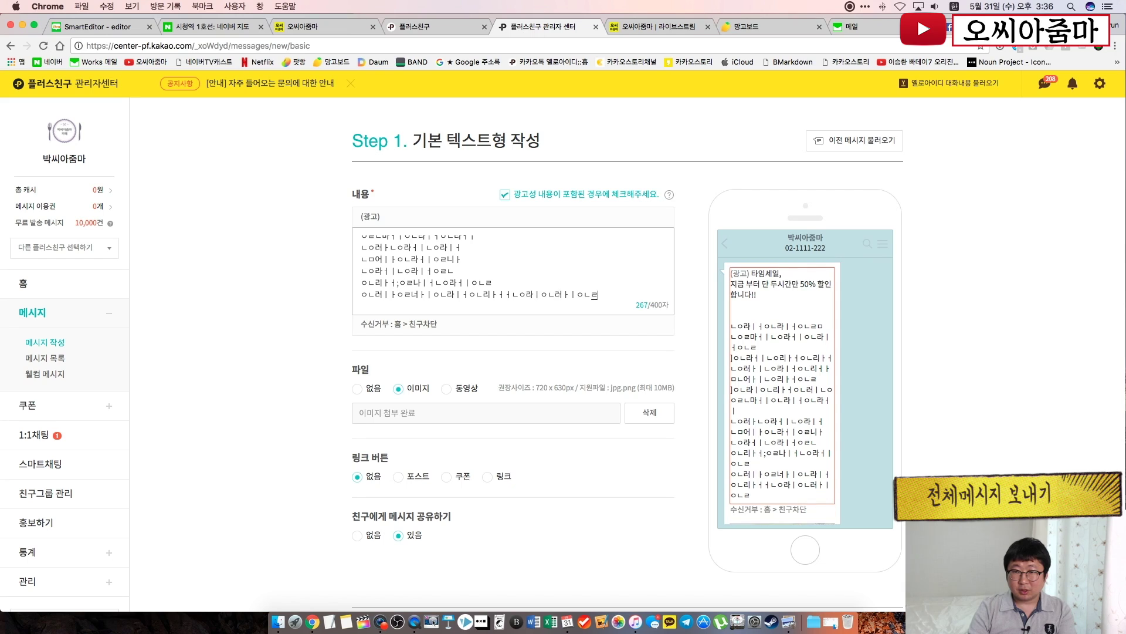
{"action": "key", "text": "Return"}
{"action": "type", "text": "ㄴ라ㅓㅣㅇㄹㅁㅏㅓㅇㄹ너ㅏㅣ"}
{"action": "key", "text": "Return"}
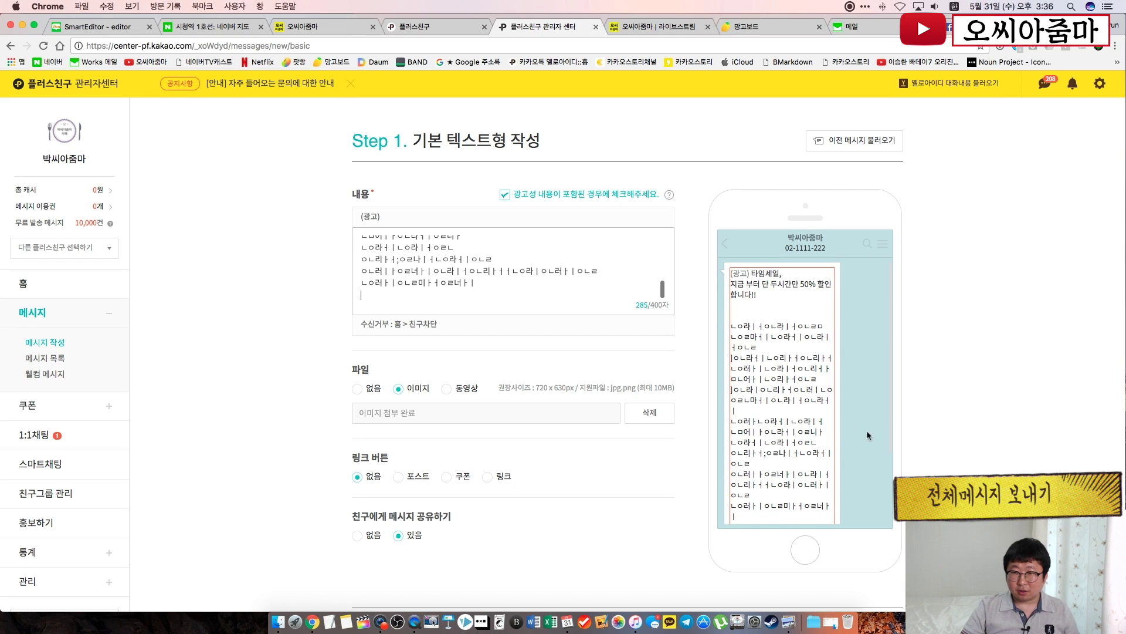
{"action": "scroll", "coordinate": [846, 423], "scroll_direction": "down", "scroll_amount": 3}
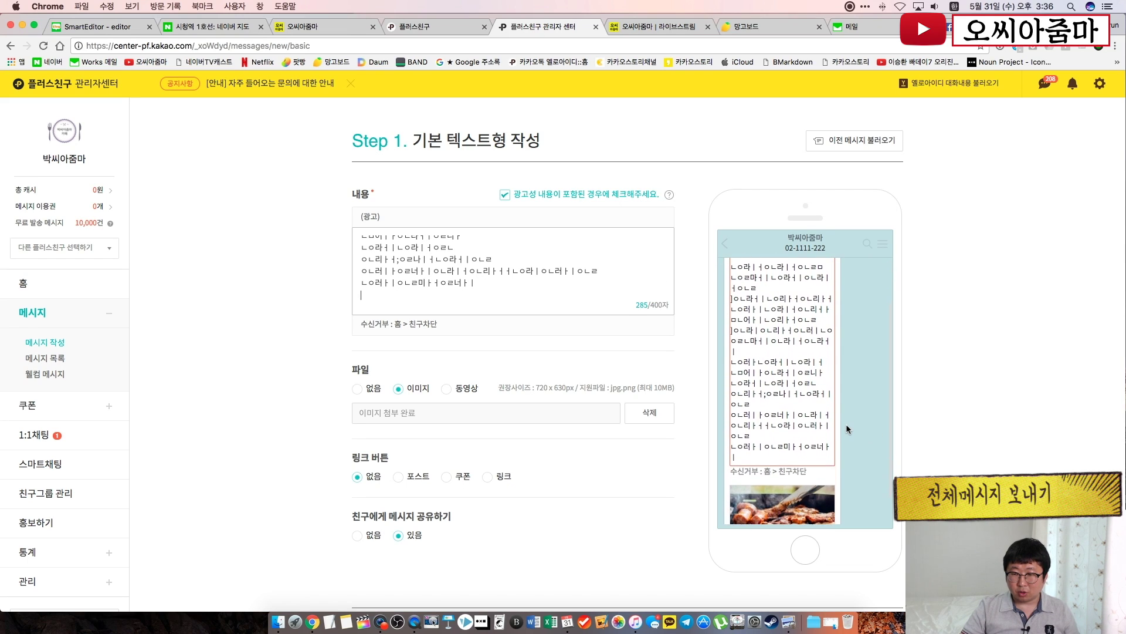
{"action": "scroll", "coordinate": [846, 429], "scroll_direction": "down", "scroll_amount": 1}
{"action": "scroll", "coordinate": [846, 429], "scroll_direction": "up", "scroll_amount": 2}
{"action": "scroll", "coordinate": [846, 429], "scroll_direction": "down", "scroll_amount": 2}
{"action": "scroll", "coordinate": [846, 429], "scroll_direction": "up", "scroll_amount": 1}
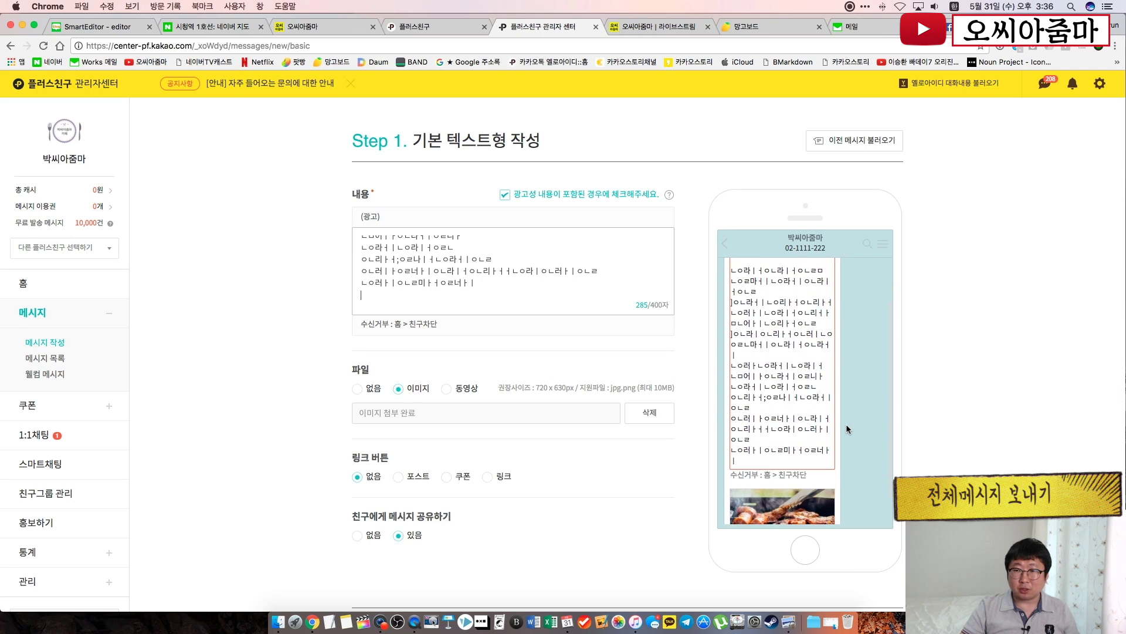
{"action": "scroll", "coordinate": [846, 423], "scroll_direction": "down", "scroll_amount": 1}
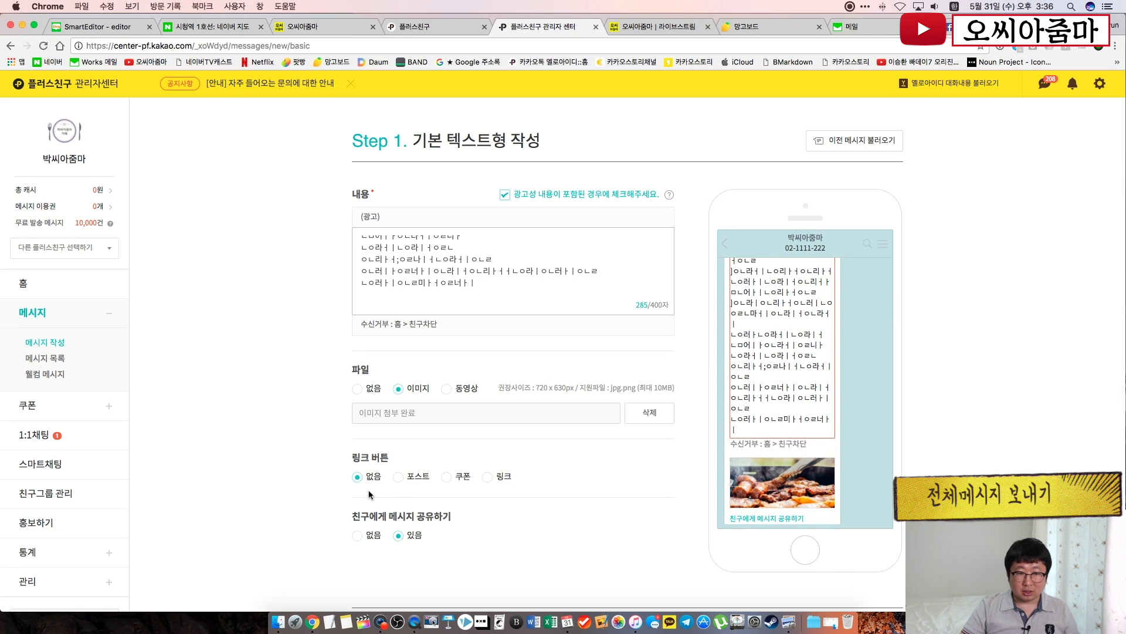
Choose the 링크 button type and check the button row in the phone preview
{"action": "left_click", "coordinate": [489, 478]}
{"action": "scroll", "coordinate": [767, 444], "scroll_direction": "up", "scroll_amount": 3}
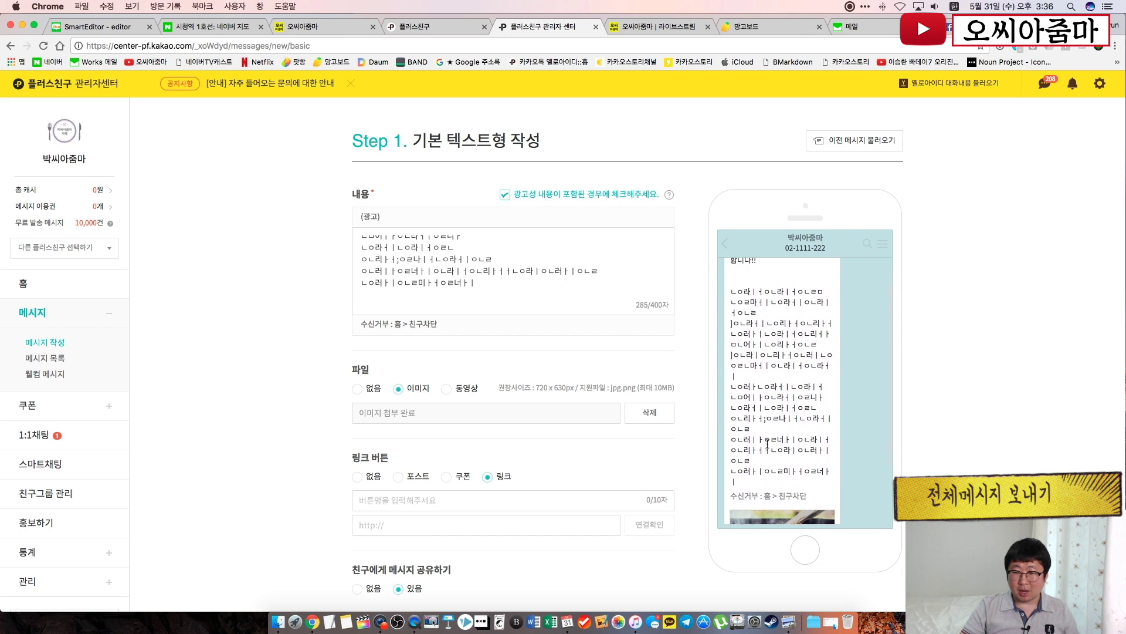
{"action": "scroll", "coordinate": [767, 444], "scroll_direction": "down", "scroll_amount": 1}
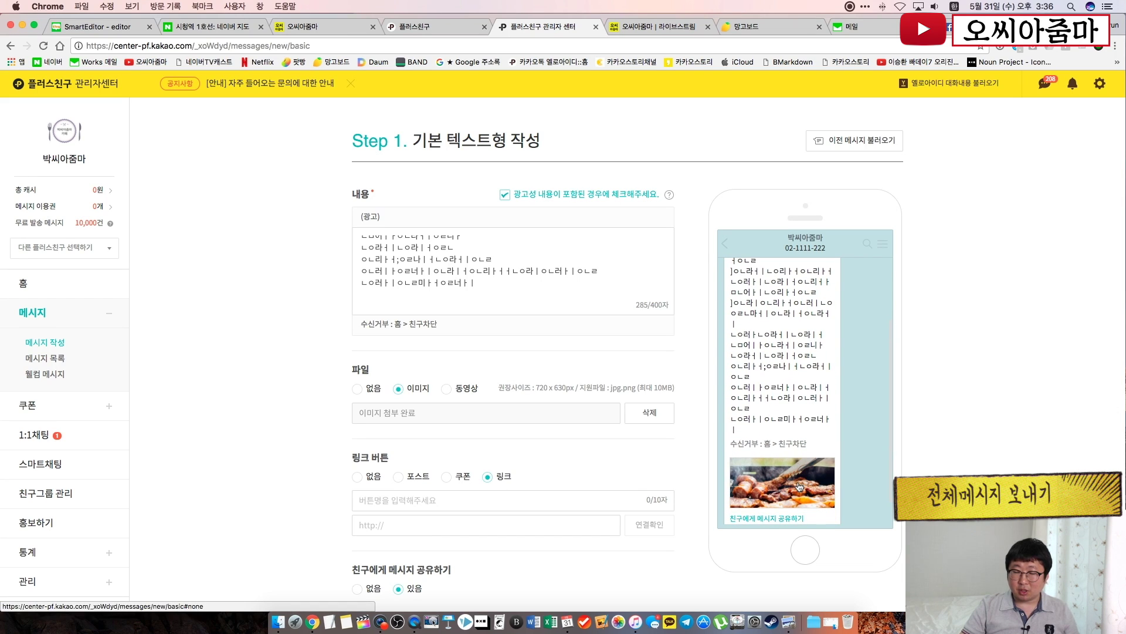
{"action": "scroll", "coordinate": [799, 485], "scroll_direction": "up", "scroll_amount": 3}
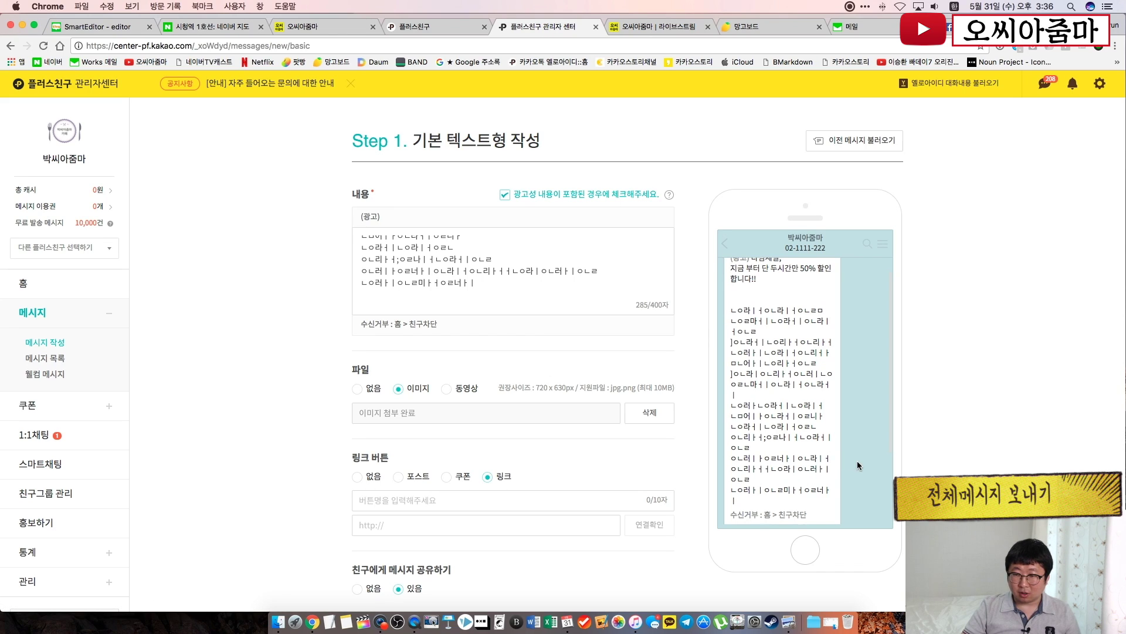
{"action": "scroll", "coordinate": [840, 460], "scroll_direction": "down", "scroll_amount": 2}
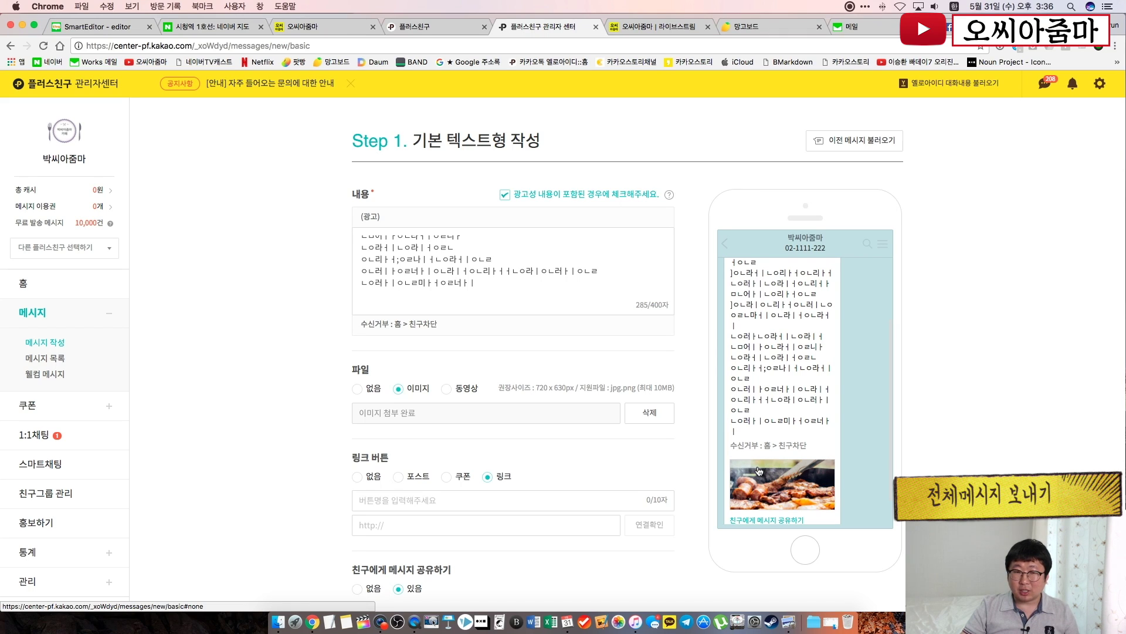
{"action": "scroll", "coordinate": [769, 375], "scroll_direction": "up", "scroll_amount": 3}
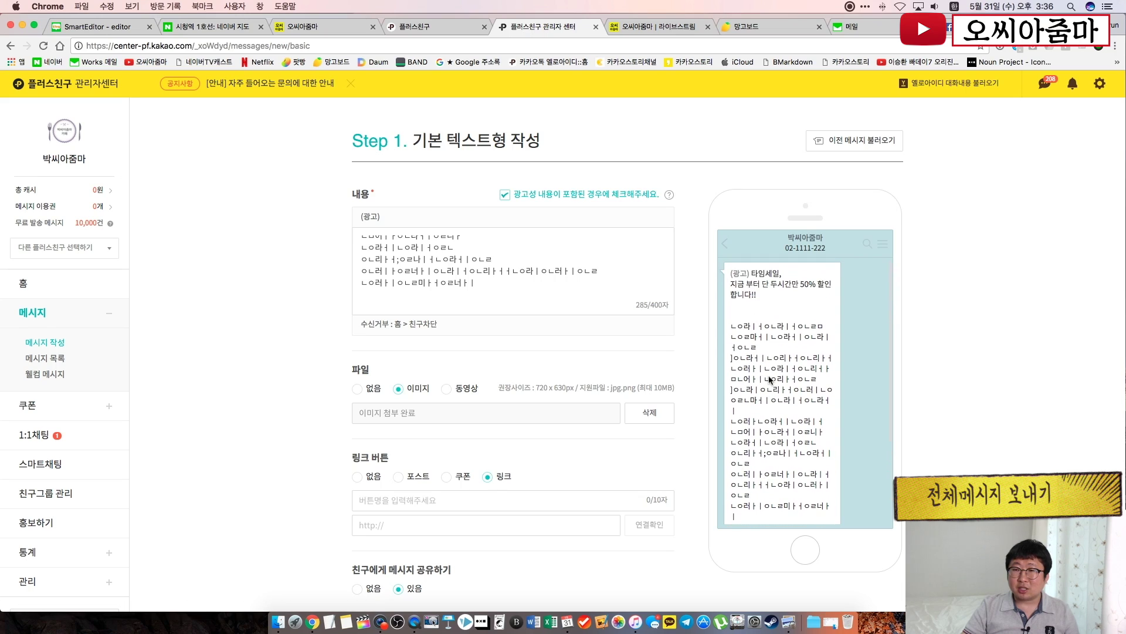
{"action": "scroll", "coordinate": [768, 378], "scroll_direction": "down", "scroll_amount": 4}
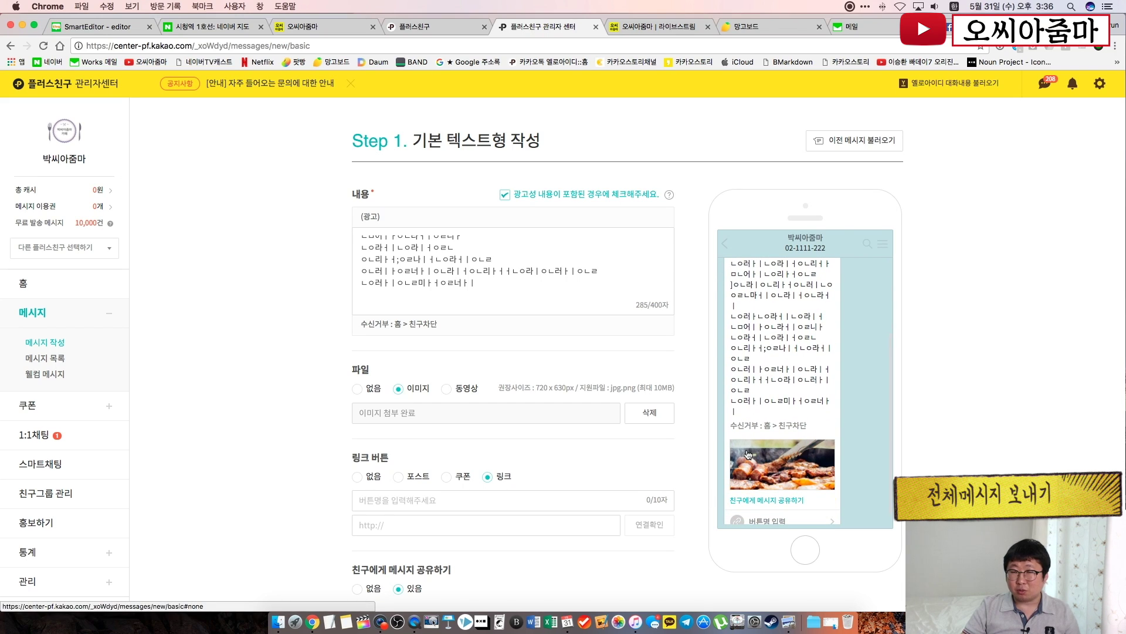
{"action": "left_click", "coordinate": [497, 298]}
{"action": "scroll", "coordinate": [487, 290], "scroll_direction": "up", "scroll_amount": 5}
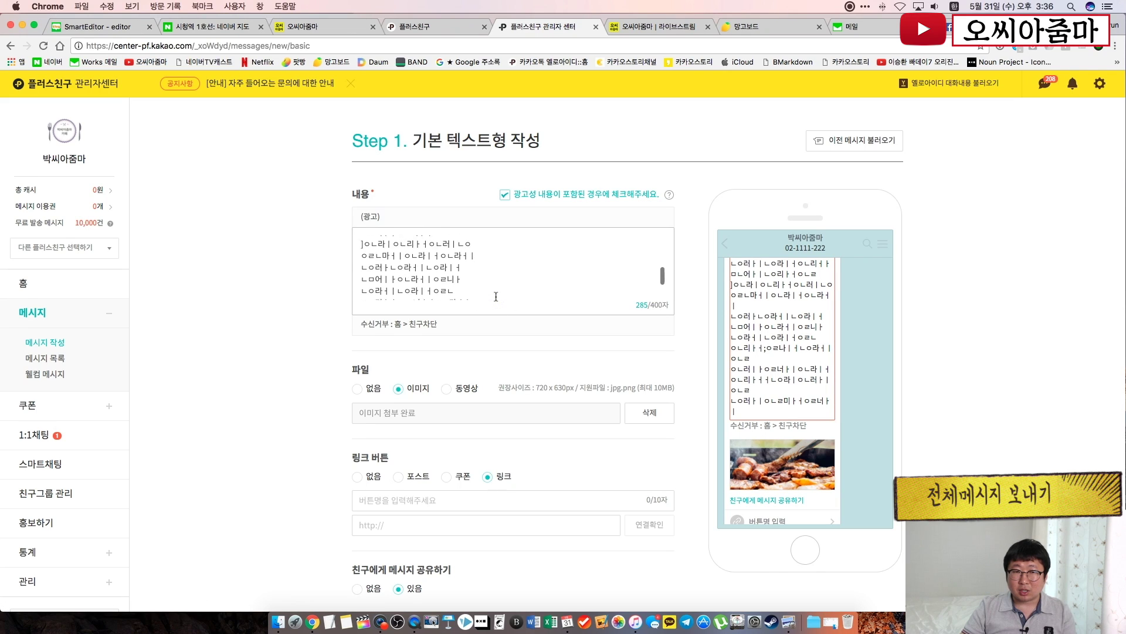
Delete the filler lines, leaving only the two sale lines (51 characters)
{"action": "left_click_drag", "start_coordinate": [369, 264], "coordinate": [499, 300]}
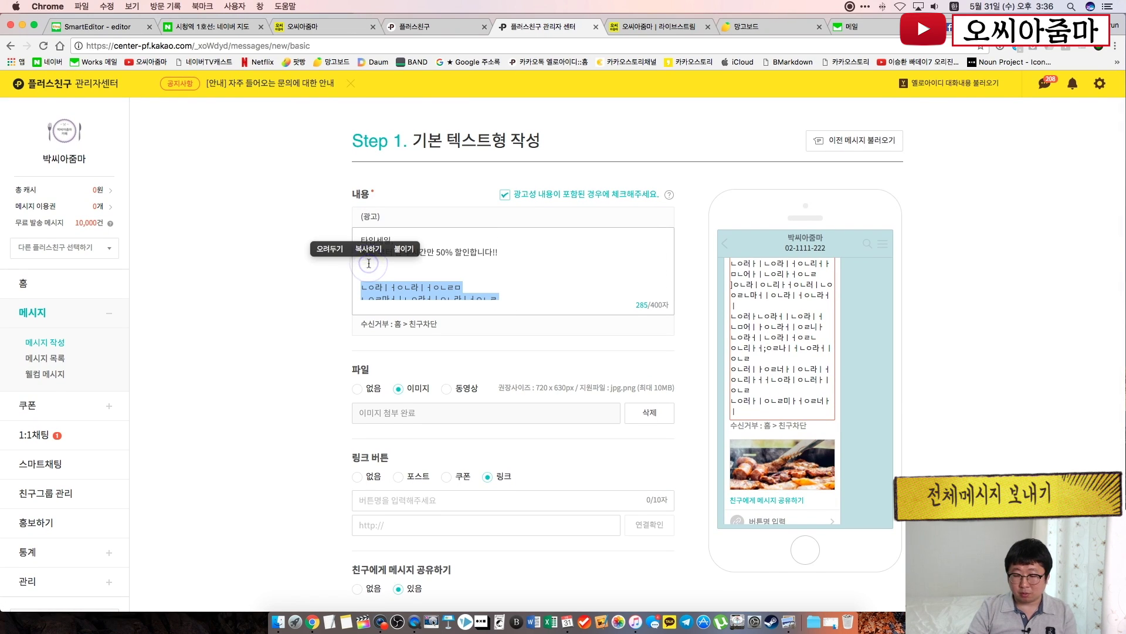
{"action": "key", "text": "BackSpace"}
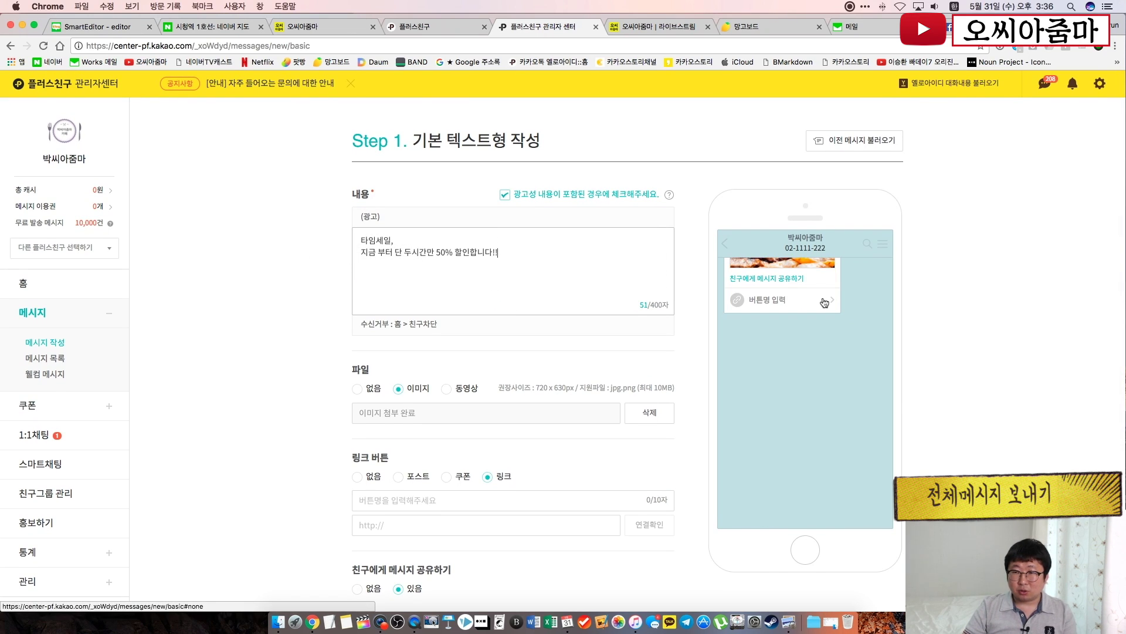
{"action": "scroll", "coordinate": [969, 343], "scroll_direction": "up", "scroll_amount": 1}
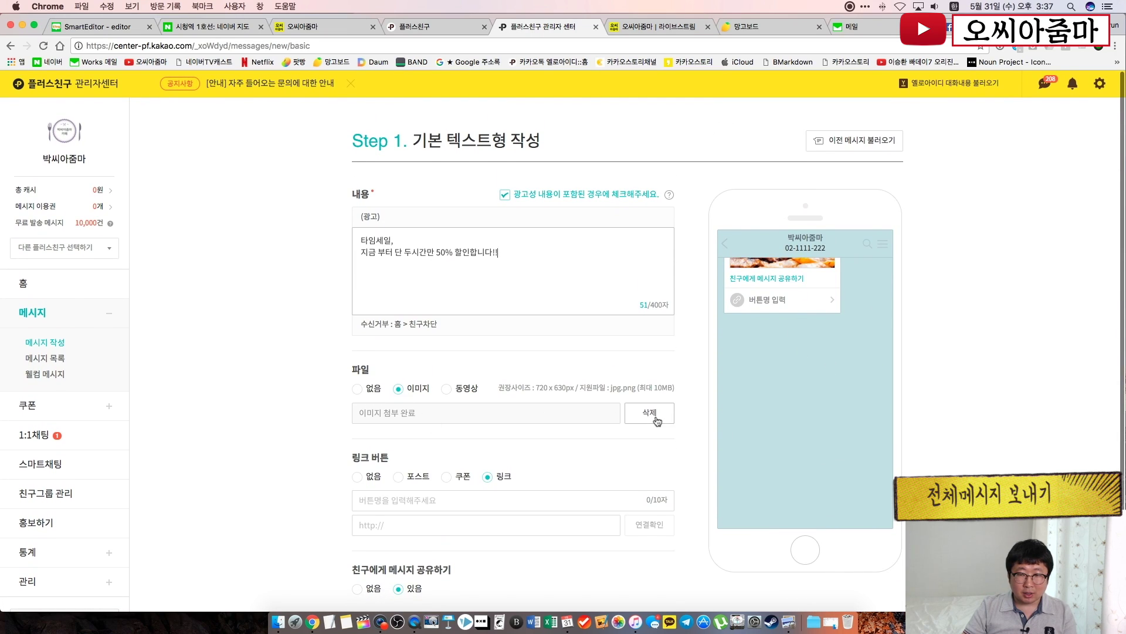
{"action": "left_click", "coordinate": [300, 440]}
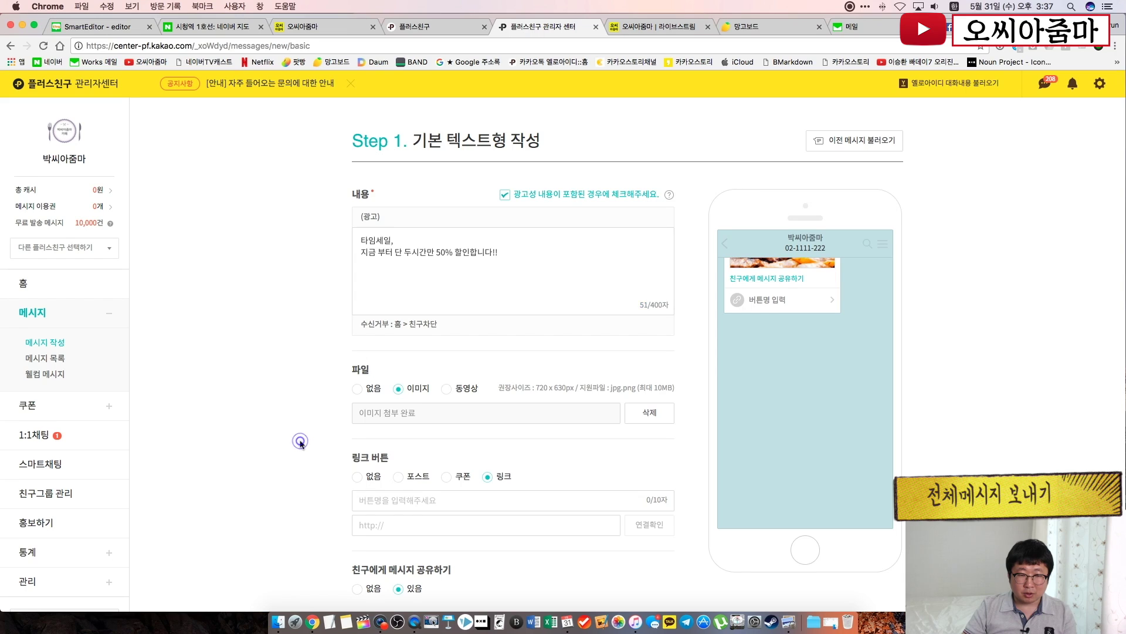
{"action": "scroll", "coordinate": [352, 443], "scroll_direction": "down", "scroll_amount": 3}
{"action": "left_click", "coordinate": [396, 415]}
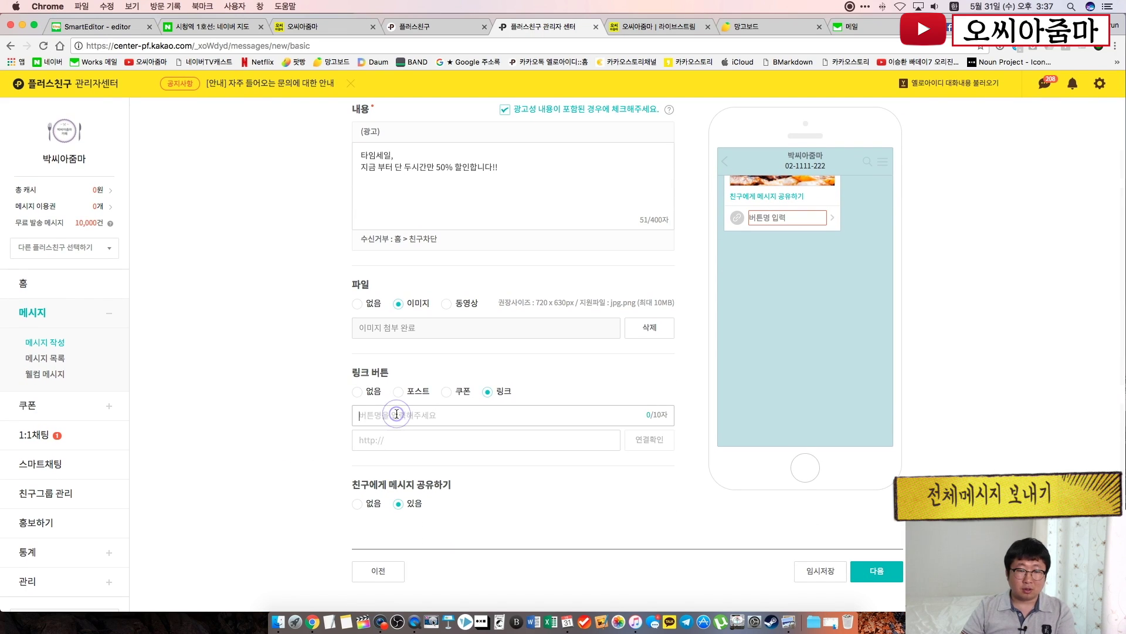
{"action": "type", "text": "해"}
{"action": "type", "text": "인ㄴ"}
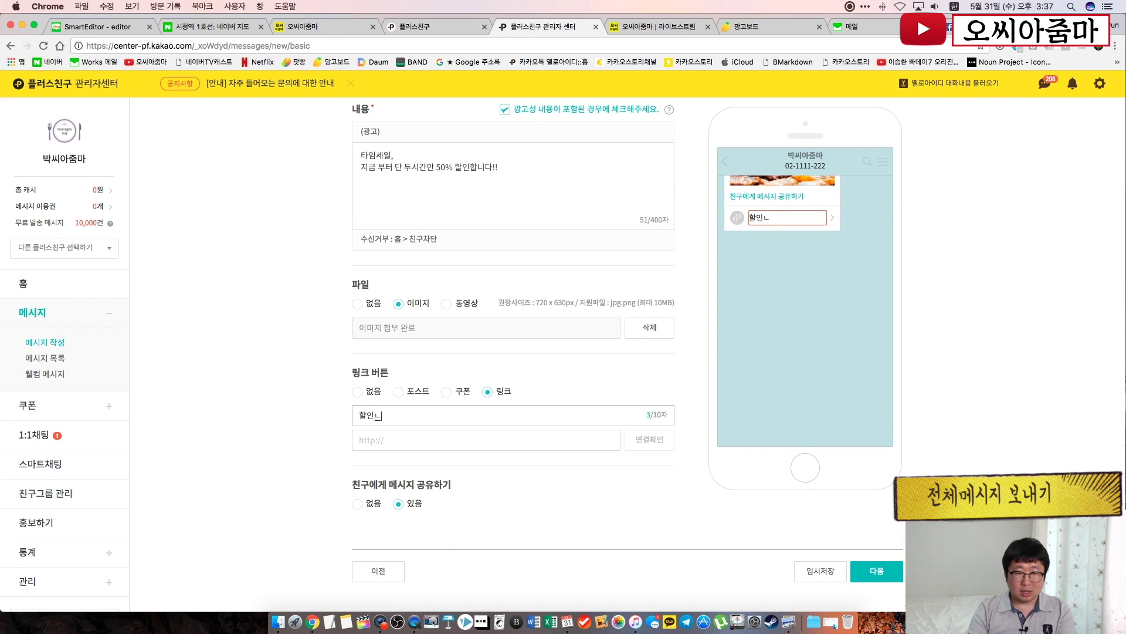
{"action": "type", "text": "내용"}
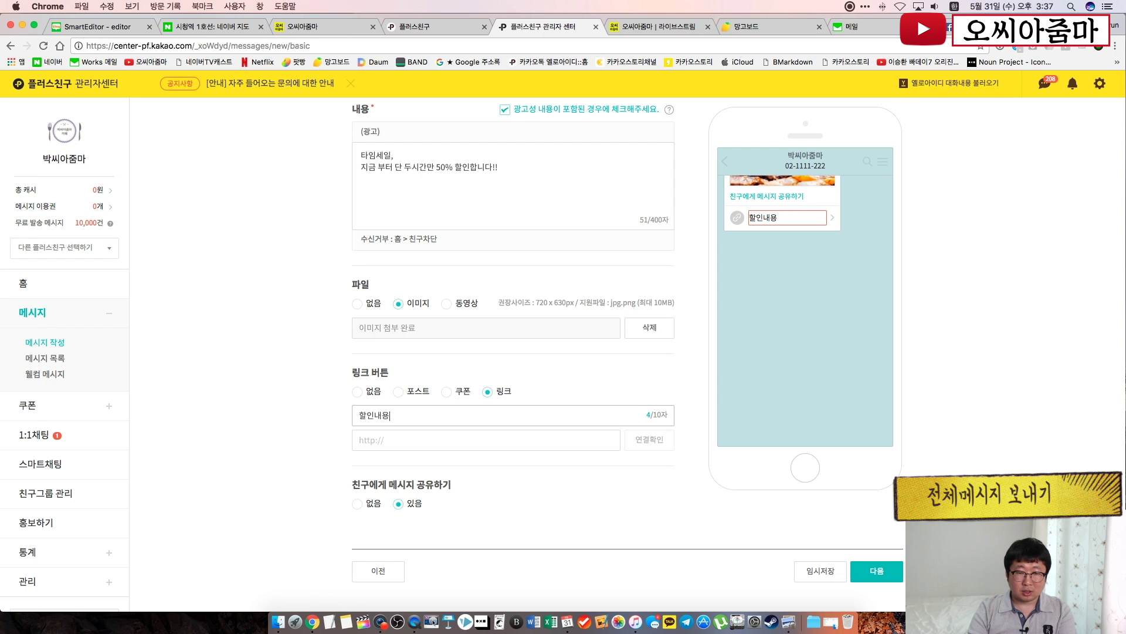
{"action": "type", "text": "부고보기"}
{"action": "left_click", "coordinate": [299, 26]}
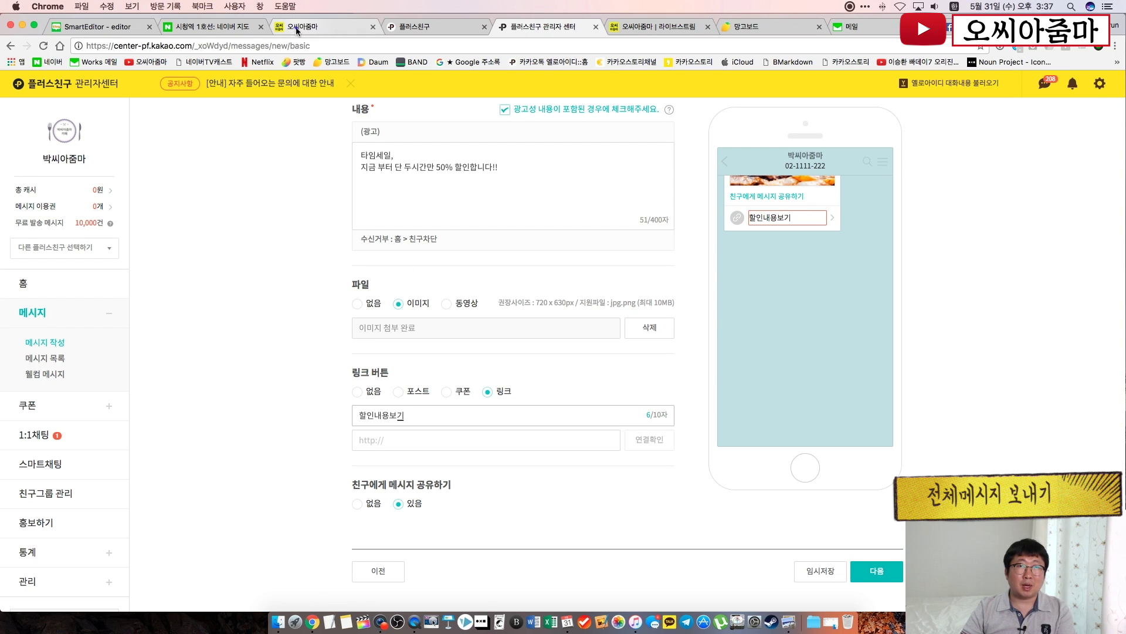
{"action": "left_click", "coordinate": [628, 128]}
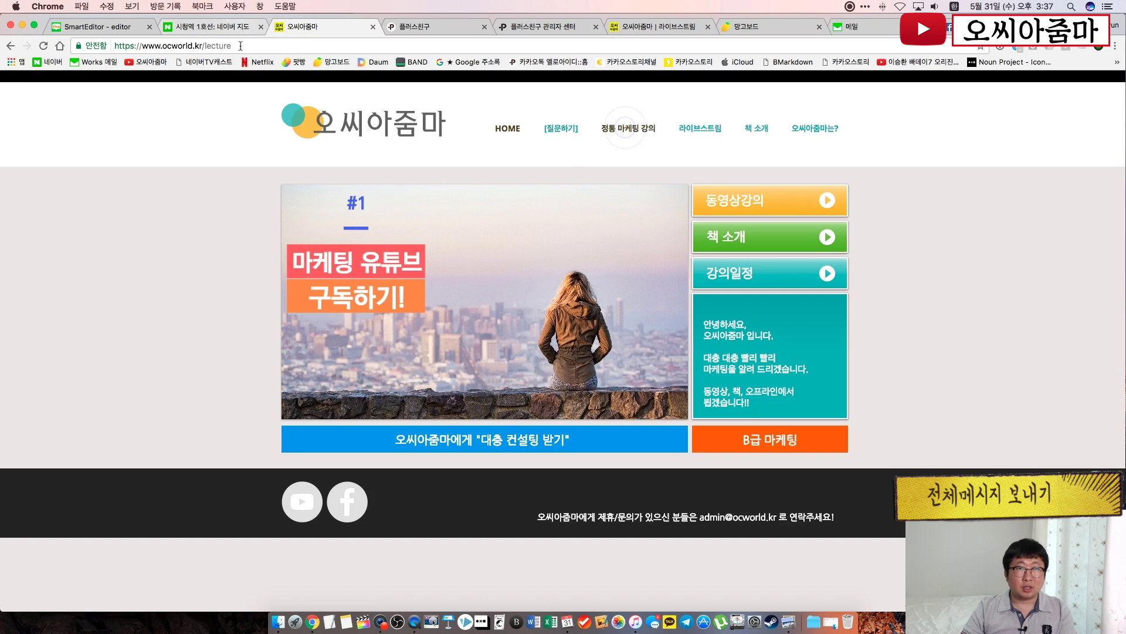
{"action": "left_click", "coordinate": [282, 46]}
{"action": "key", "text": "super+c"}
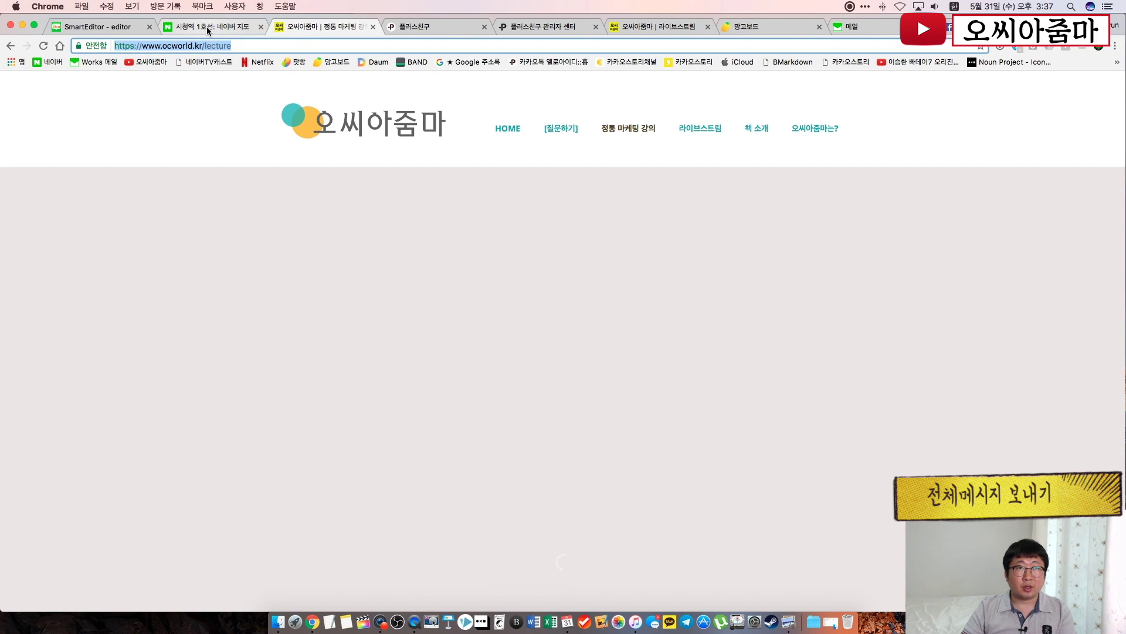
{"action": "left_click", "coordinate": [537, 26]}
{"action": "left_click", "coordinate": [409, 441]}
{"action": "key", "text": "super+a"}
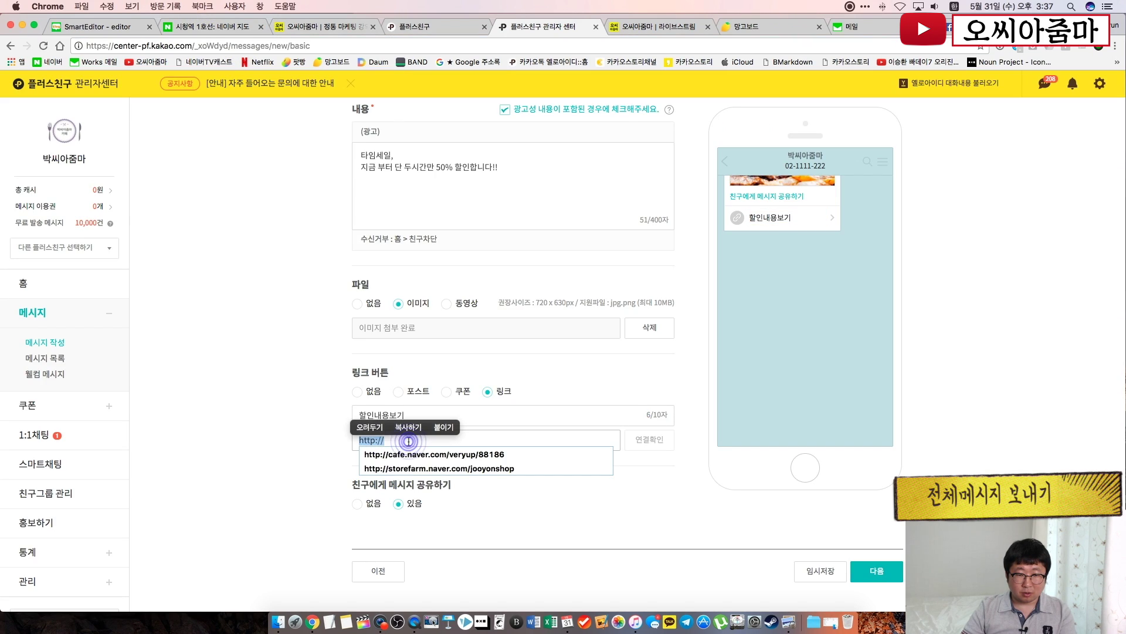
{"action": "key", "text": "super+v"}
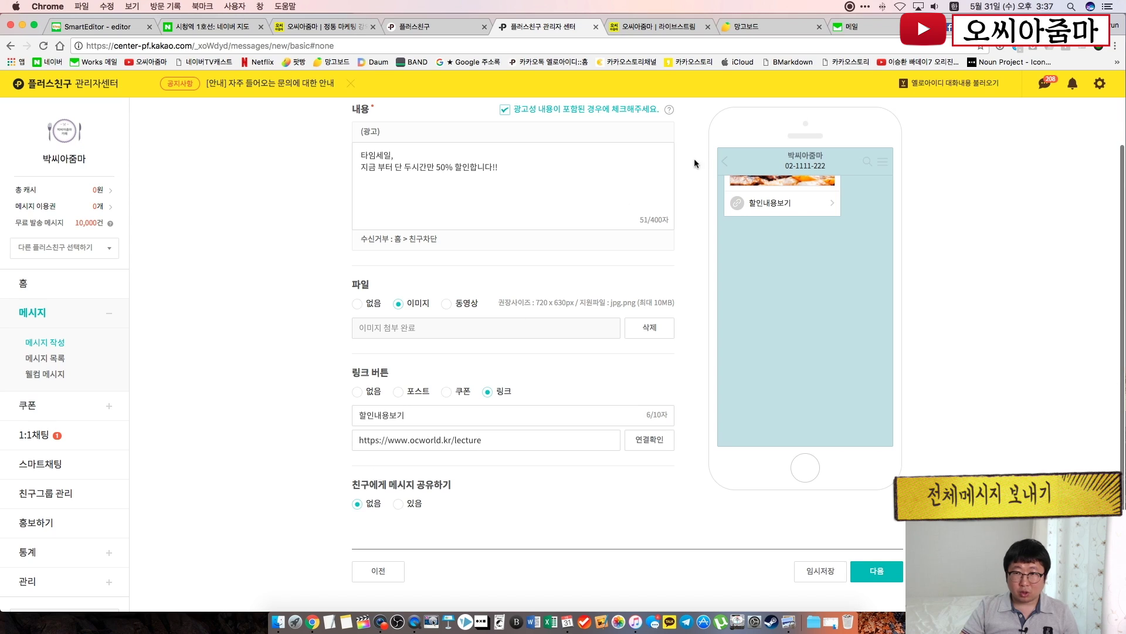
Leave 친구에게 메시지 공유하기 set to 있음
{"action": "left_click", "coordinate": [400, 504]}
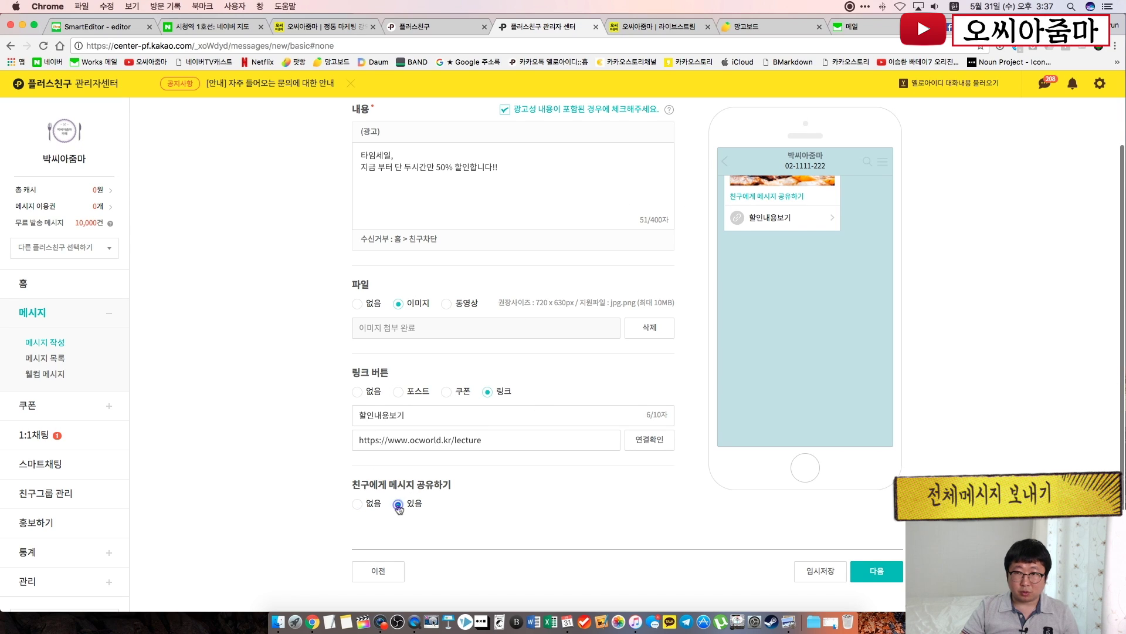
{"action": "left_click", "coordinate": [352, 506]}
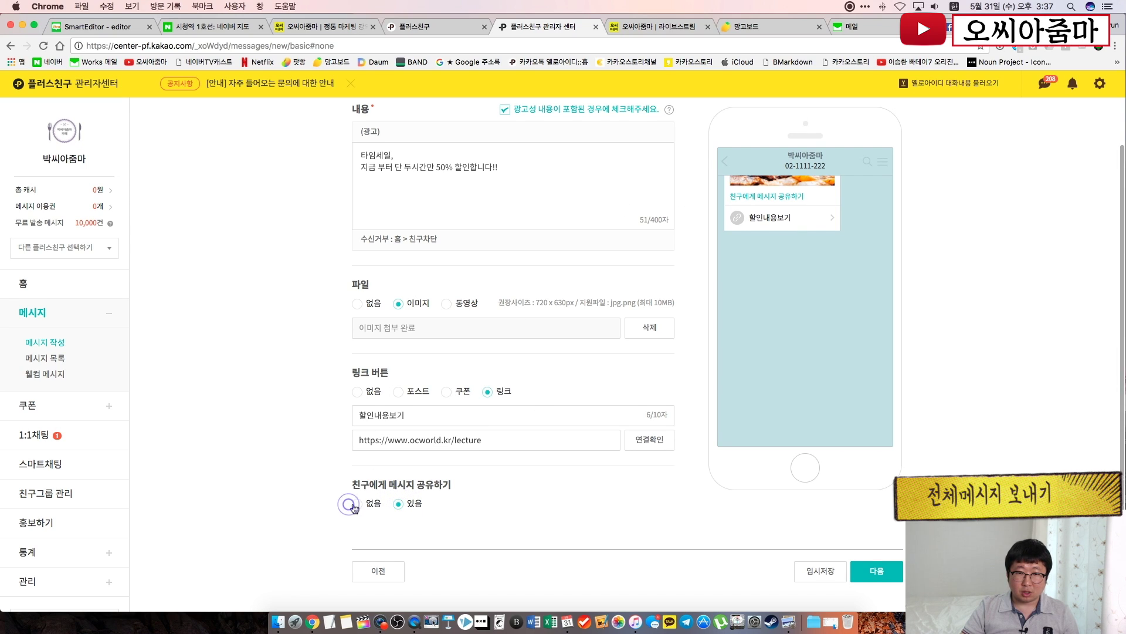
{"action": "left_click", "coordinate": [400, 505]}
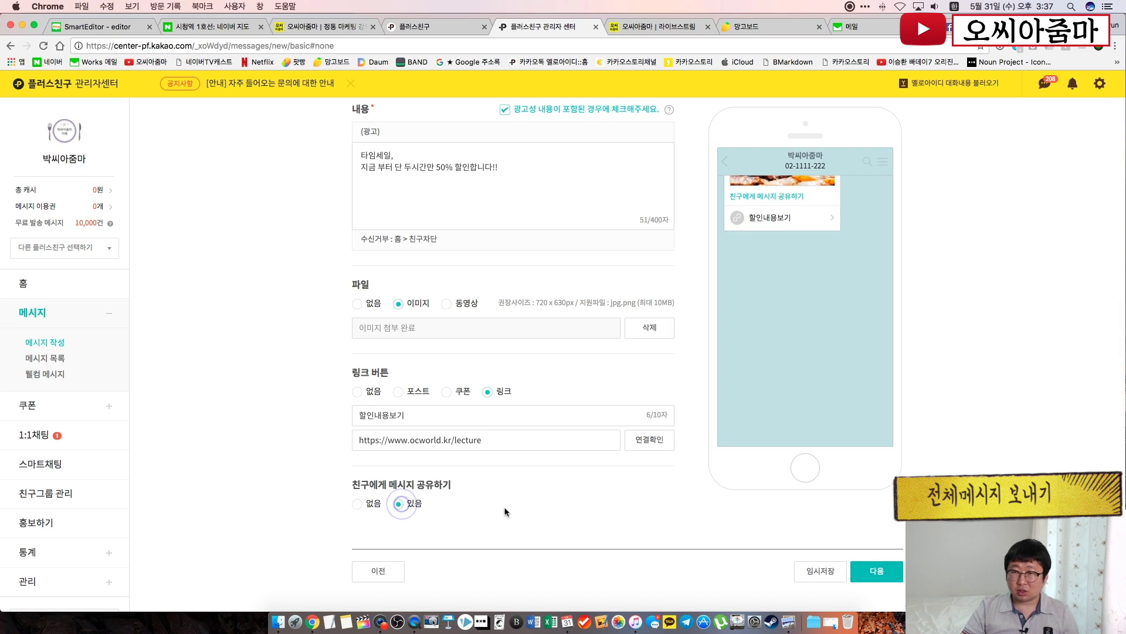
Advance to target settings, then go to 메시지 작성 to begin another new message
{"action": "left_click", "coordinate": [889, 579]}
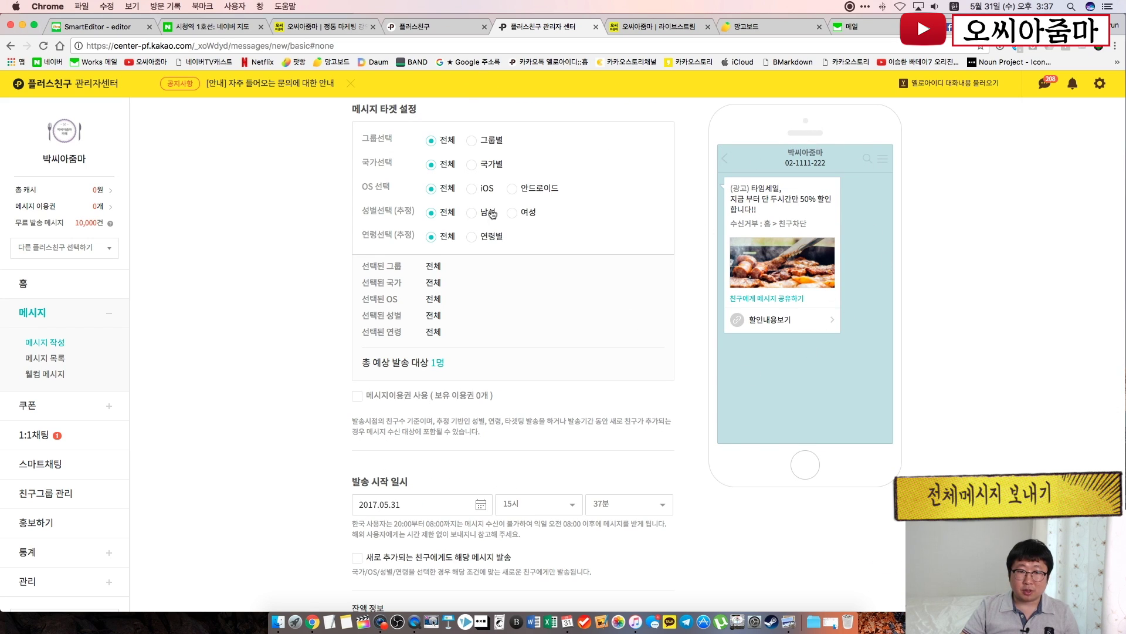
{"action": "scroll", "coordinate": [494, 235], "scroll_direction": "down", "scroll_amount": 5}
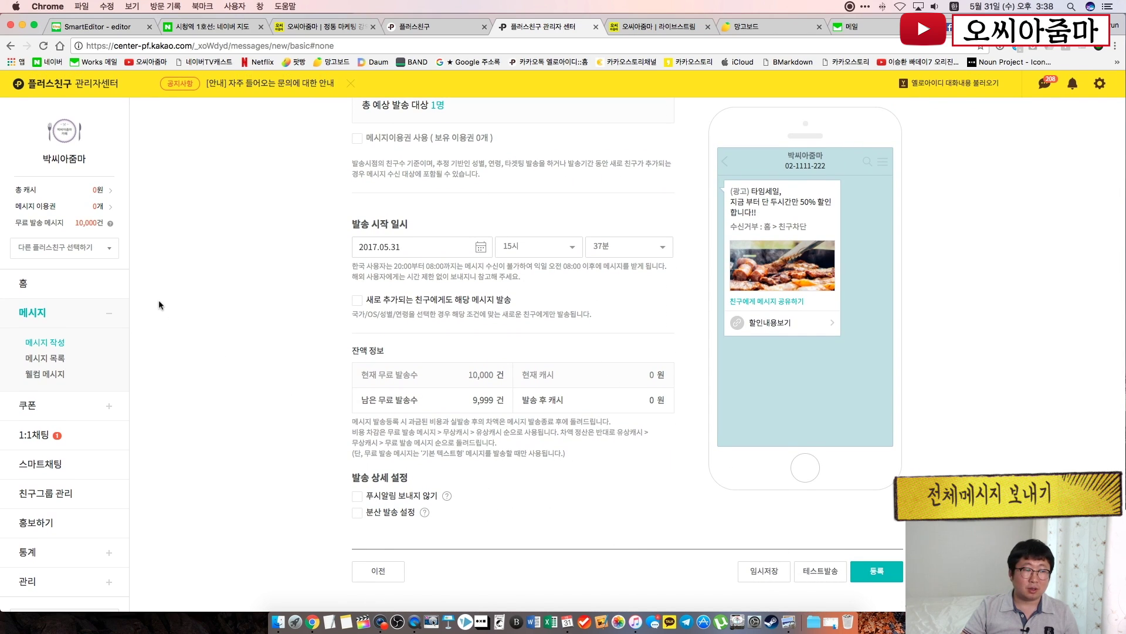
{"action": "left_click", "coordinate": [51, 342]}
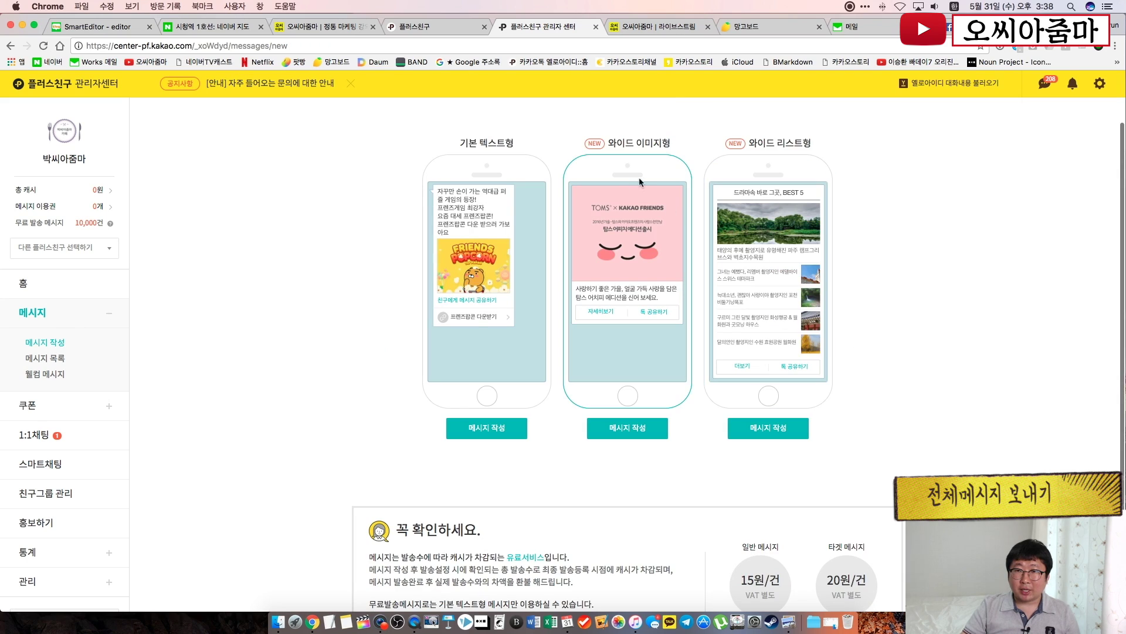
Start a wide-image message and attach the 3.jpg coupon image showing 쿠폰 2,000원
{"action": "left_click", "coordinate": [628, 429]}
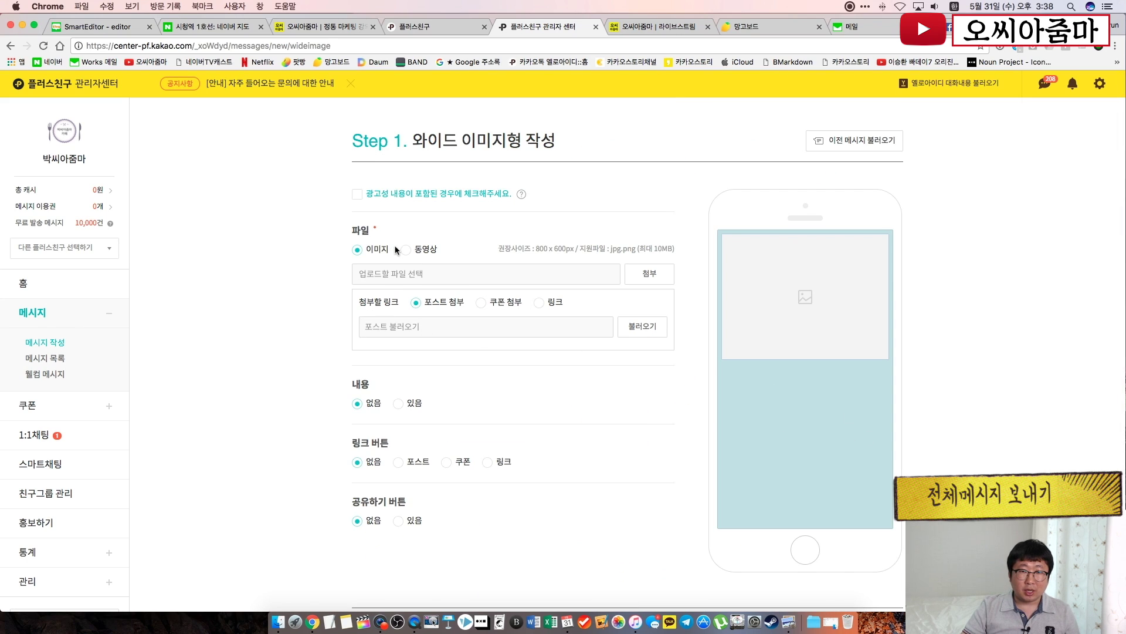
{"action": "left_click", "coordinate": [644, 275]}
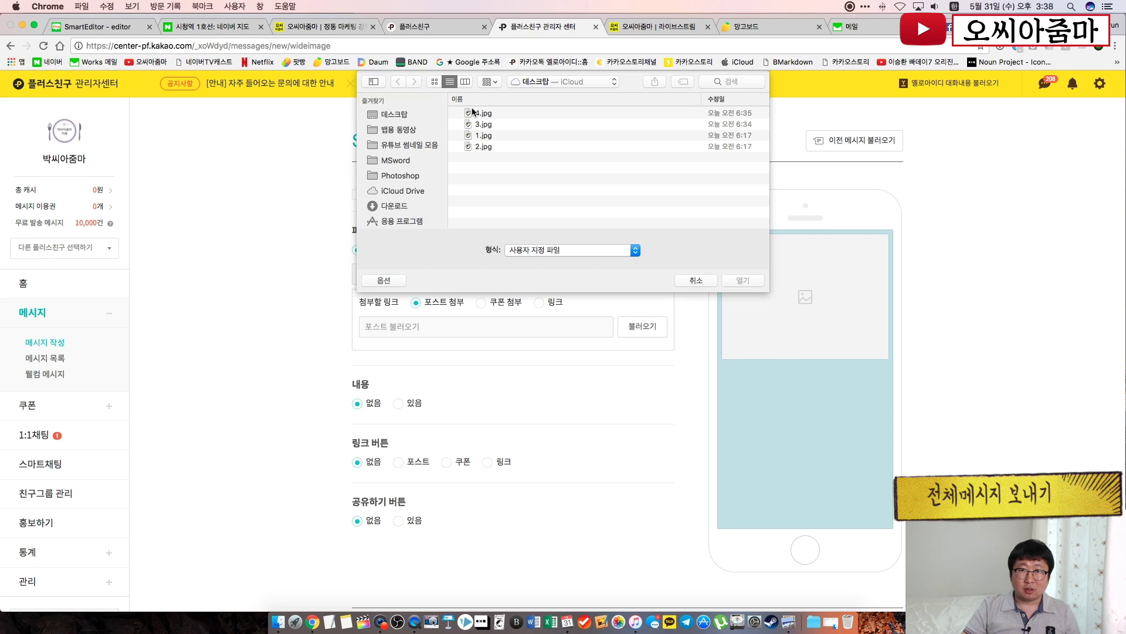
{"action": "double_click", "coordinate": [484, 125]}
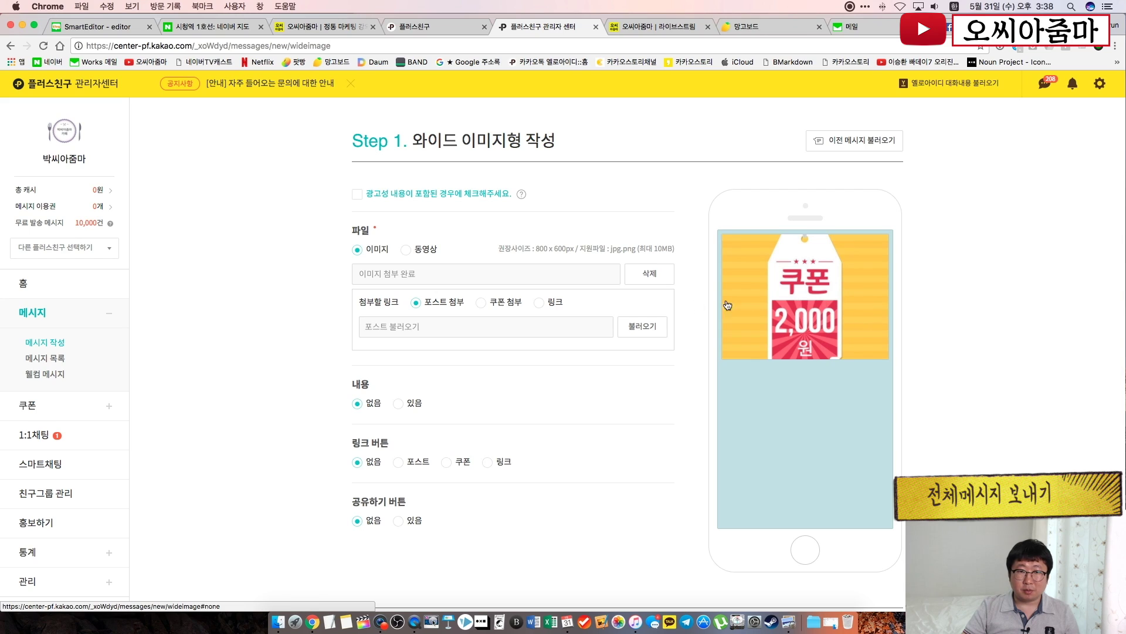
{"action": "left_click_drag", "start_coordinate": [536, 249], "coordinate": [568, 251]}
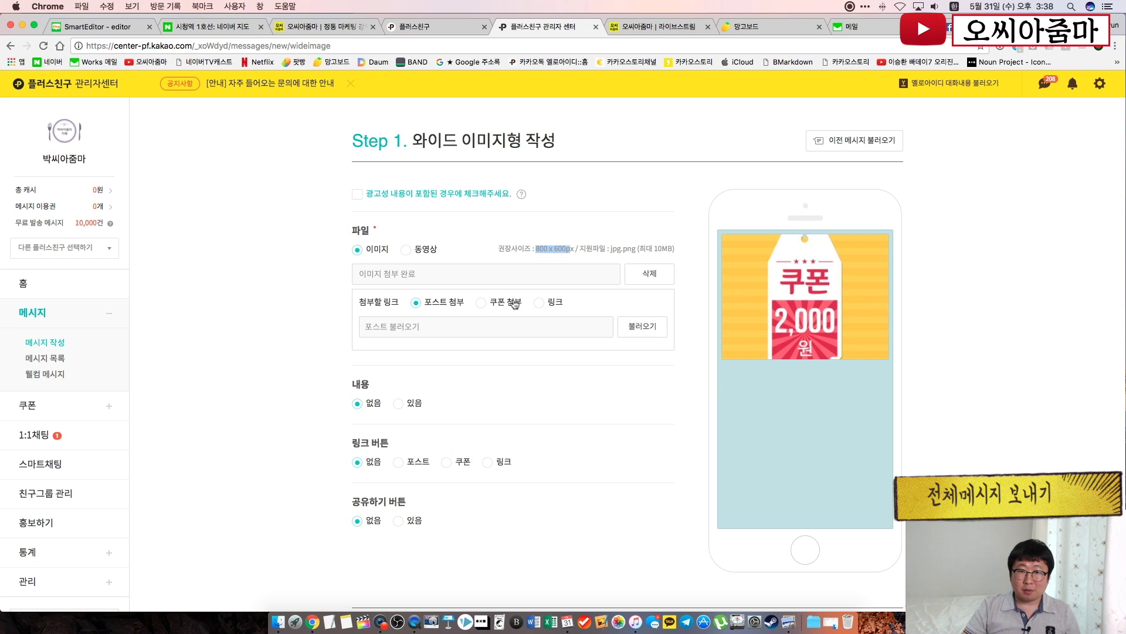
{"action": "left_click", "coordinate": [537, 303]}
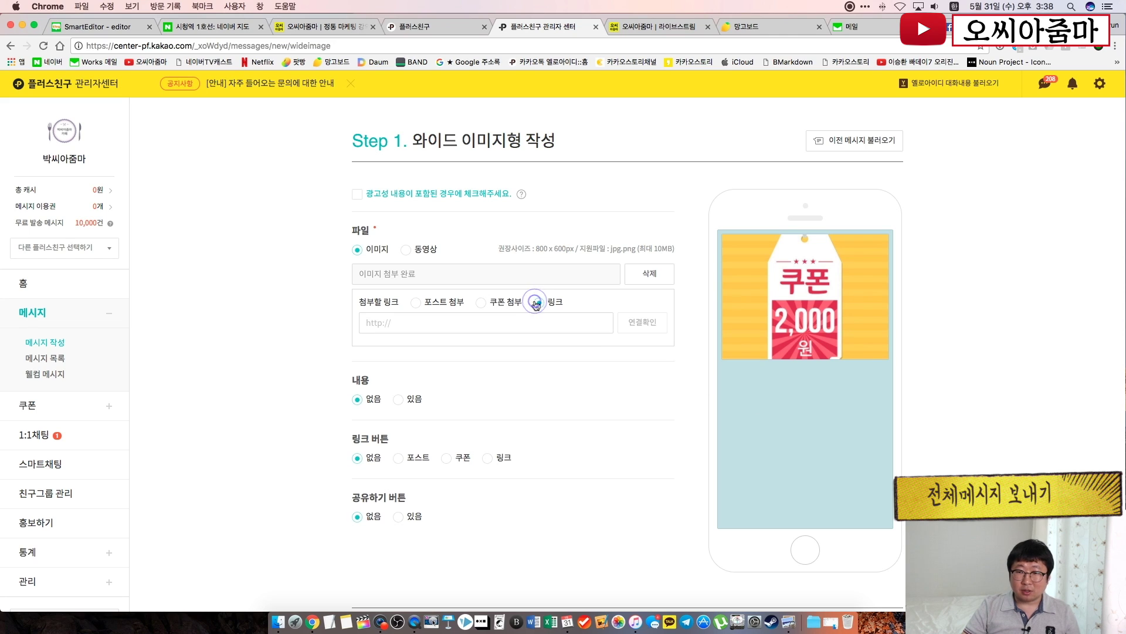
{"action": "left_click", "coordinate": [484, 302]}
{"action": "left_click", "coordinate": [538, 303]}
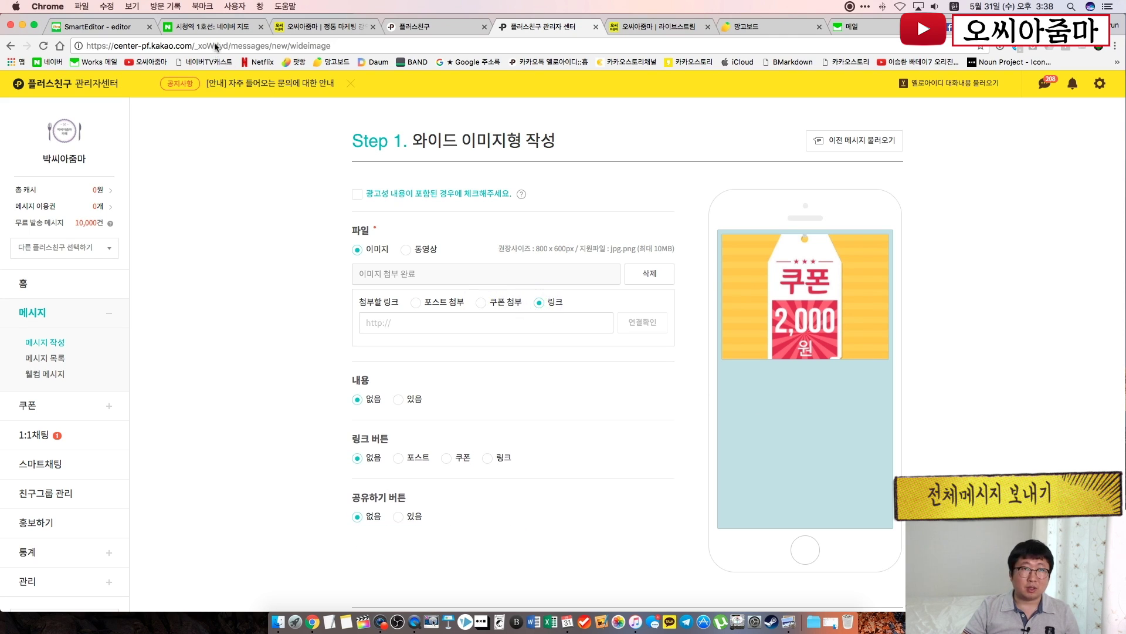
{"action": "left_click", "coordinate": [301, 25]}
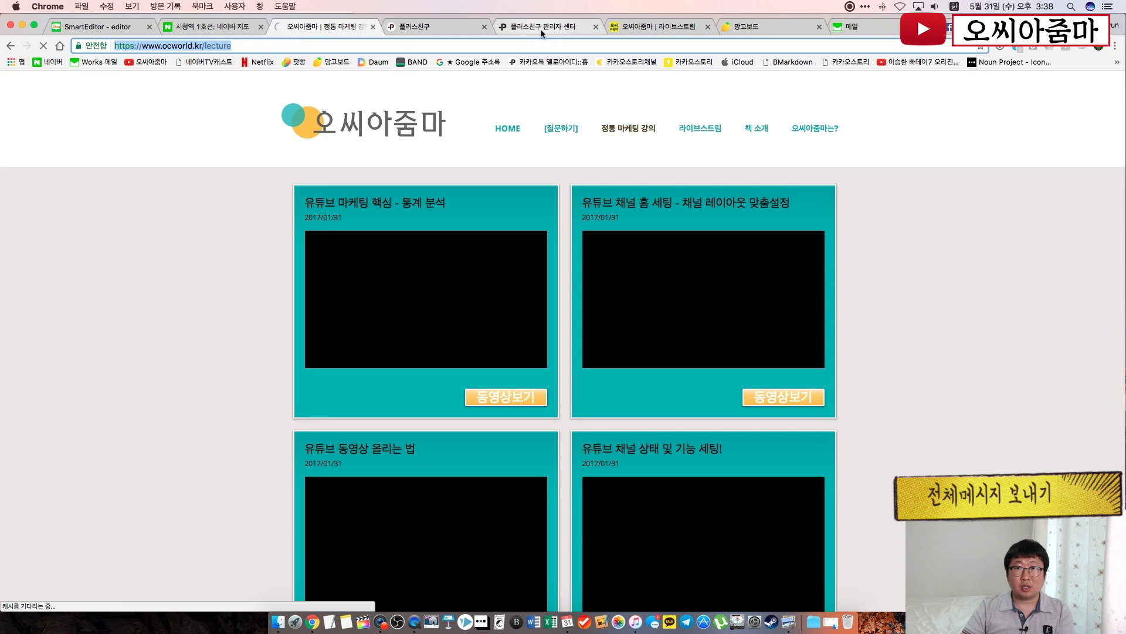
{"action": "left_click", "coordinate": [541, 28]}
{"action": "left_click", "coordinate": [486, 323]}
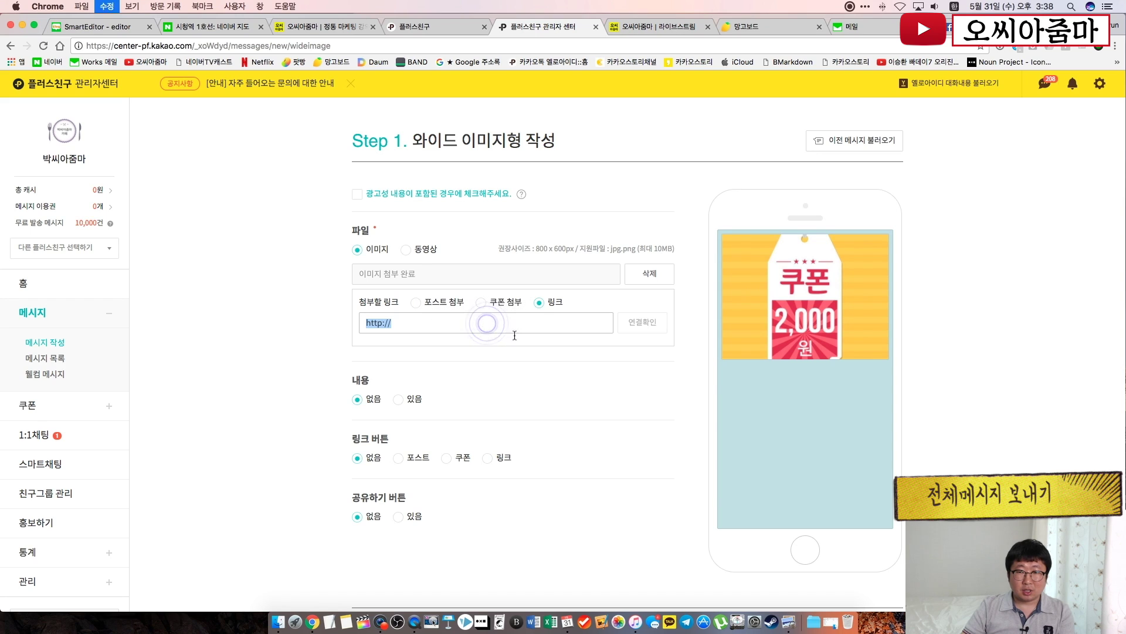
{"action": "type", "text": "https://www.ocworld.kr/lecture"}
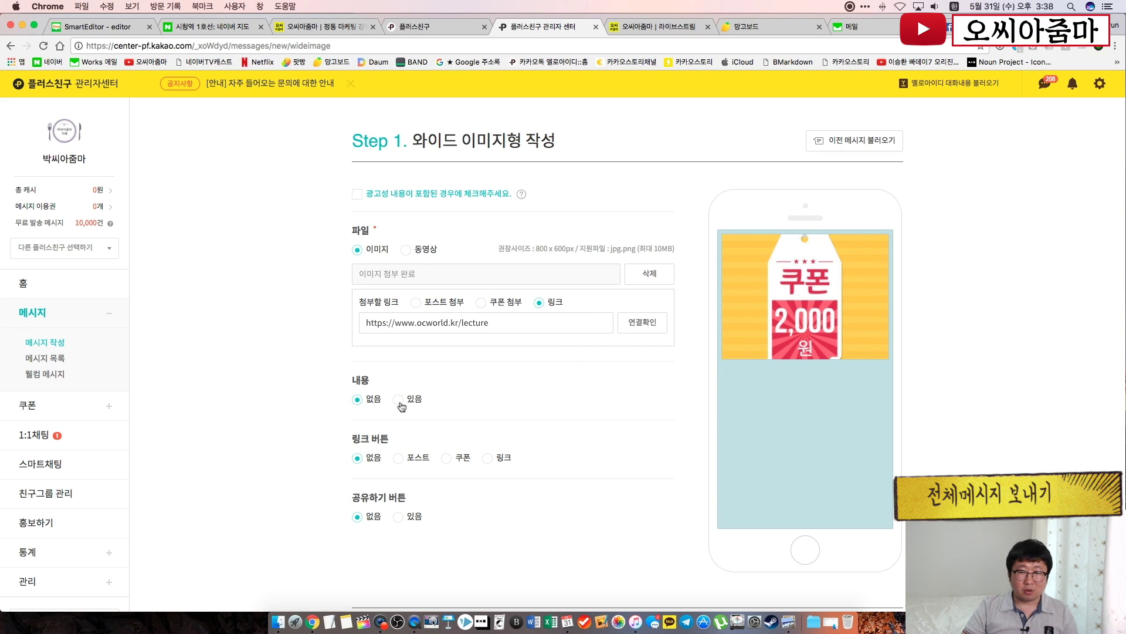
Add the caption '첫 방문 감사 쿠폰' and enable a 링크 button
{"action": "left_click", "coordinate": [400, 402]}
{"action": "left_click", "coordinate": [457, 426]}
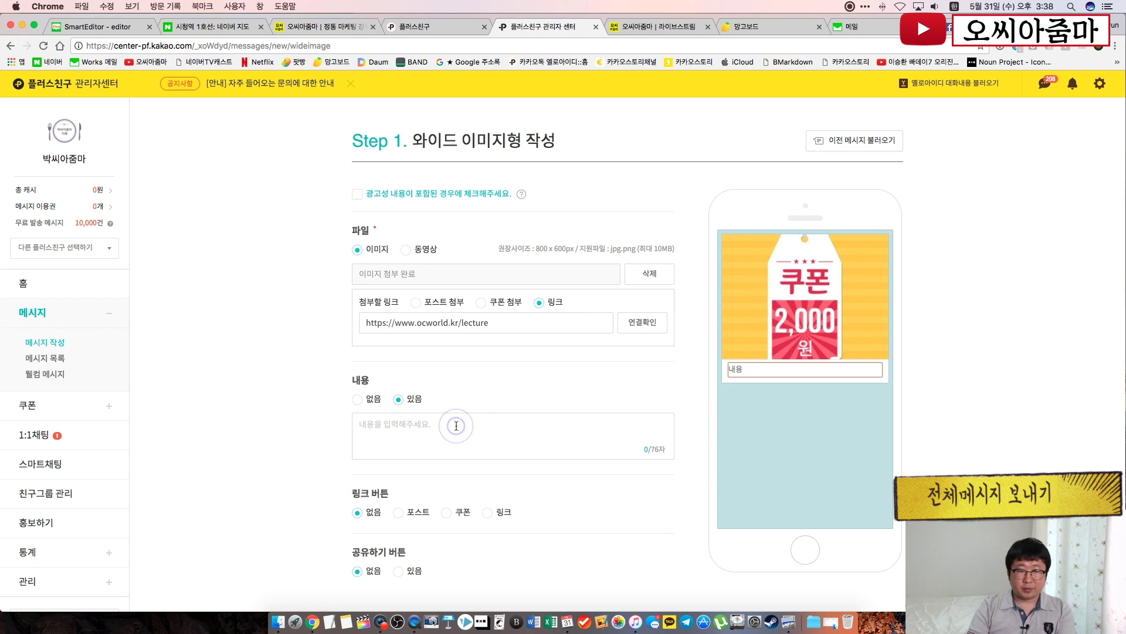
{"action": "type", "text": "의"}
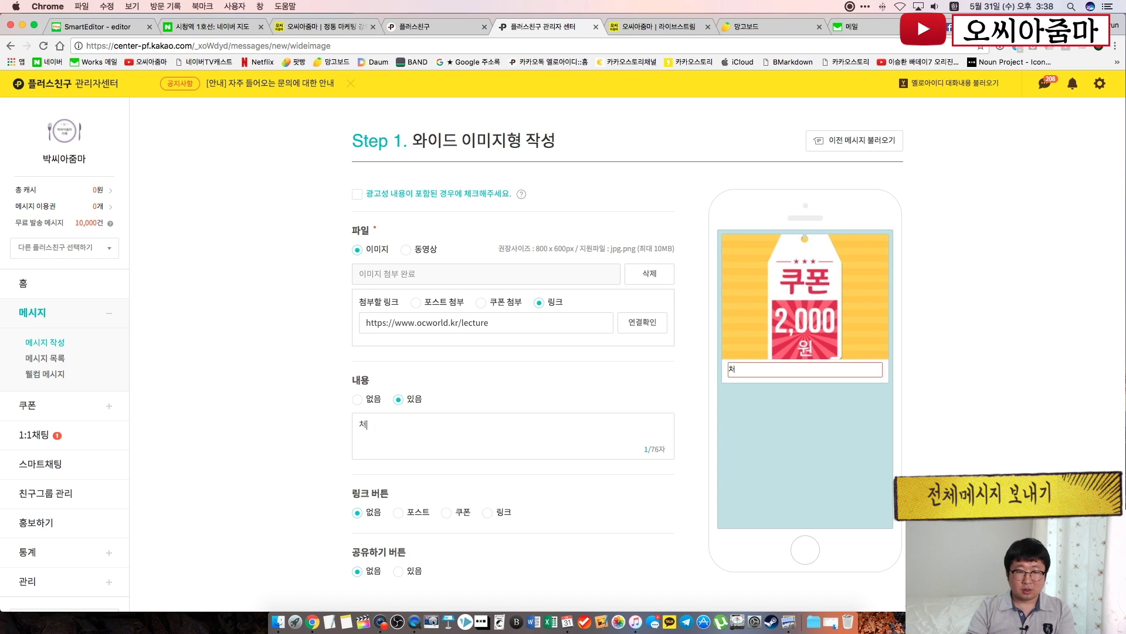
{"action": "type", "text": " 방무ㄴ 감시"}
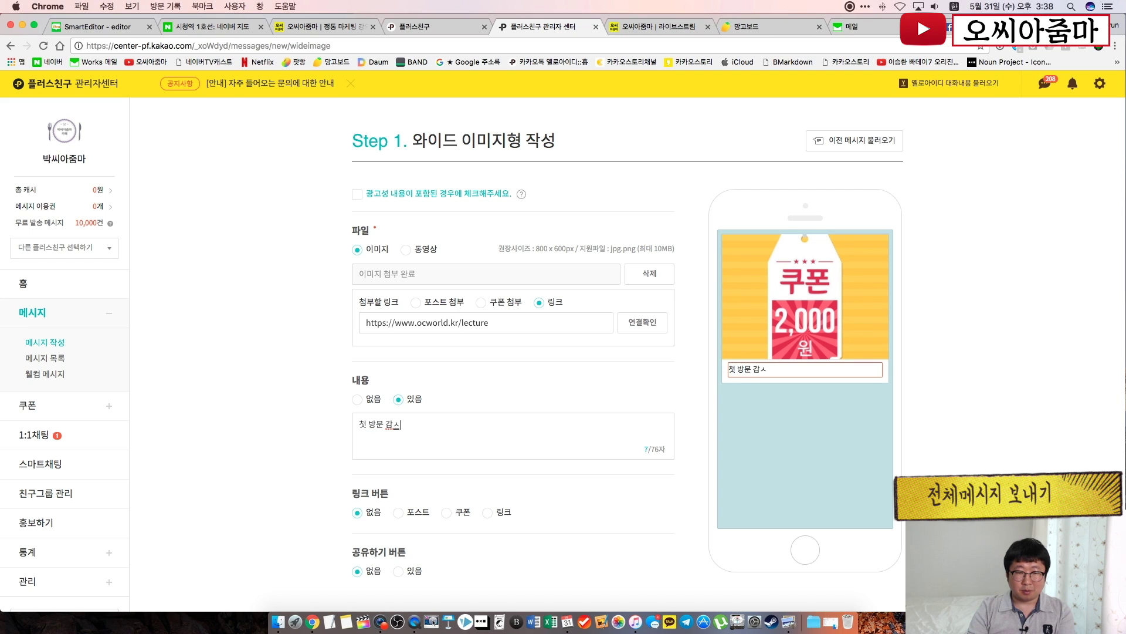
{"action": "type", "text": " 쿠ㅍㅗㄴ"}
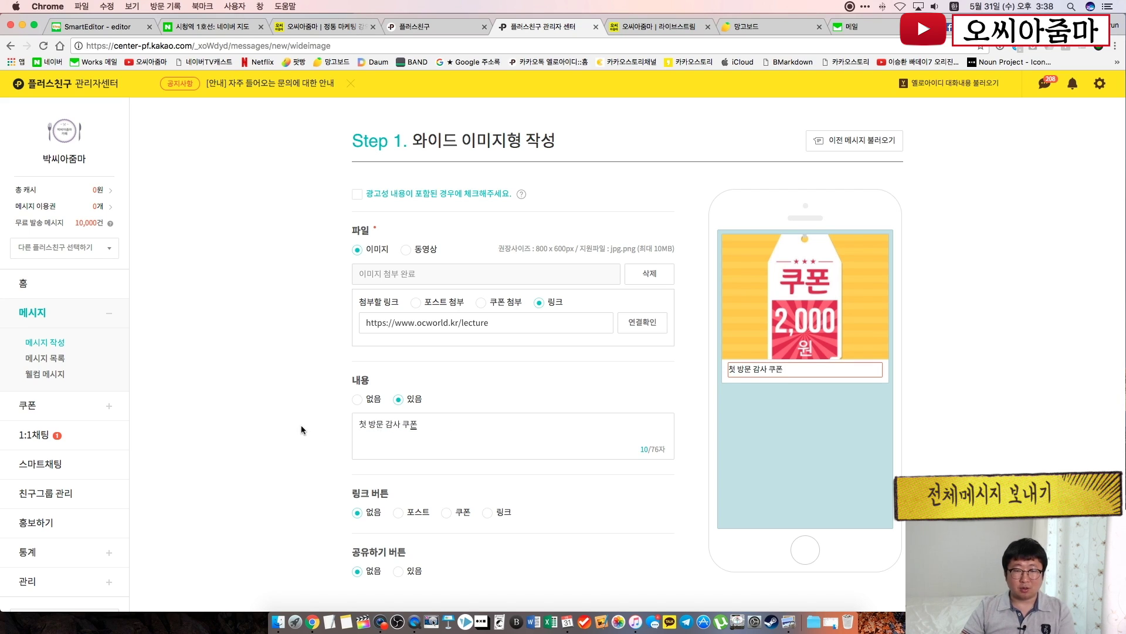
{"action": "left_click", "coordinate": [302, 430]}
{"action": "scroll", "coordinate": [411, 448], "scroll_direction": "down", "scroll_amount": 2}
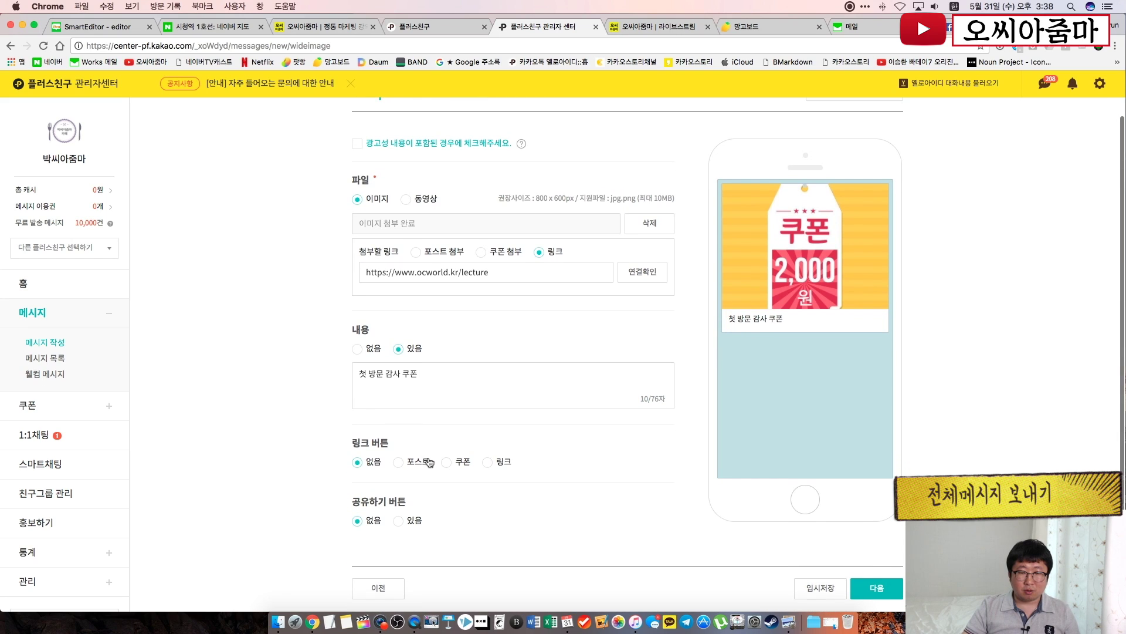
{"action": "left_click", "coordinate": [490, 463]}
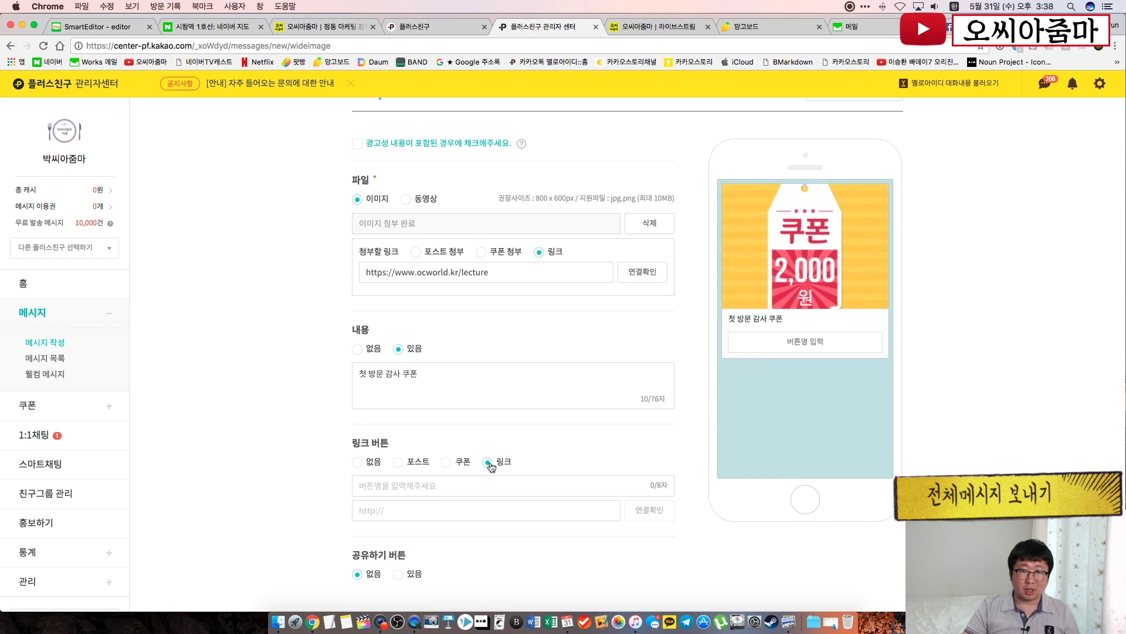
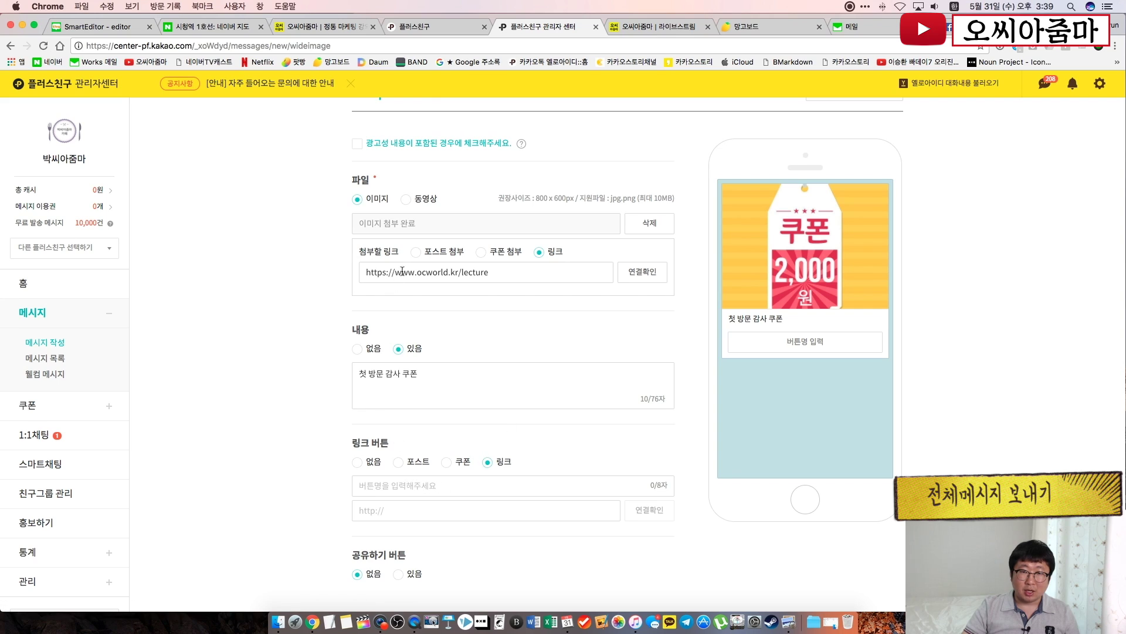
Name the link button '쿠폰받기' and paste the lecture URL as its web address
{"action": "triple_click", "coordinate": [475, 273]}
{"action": "key", "text": "super+c"}
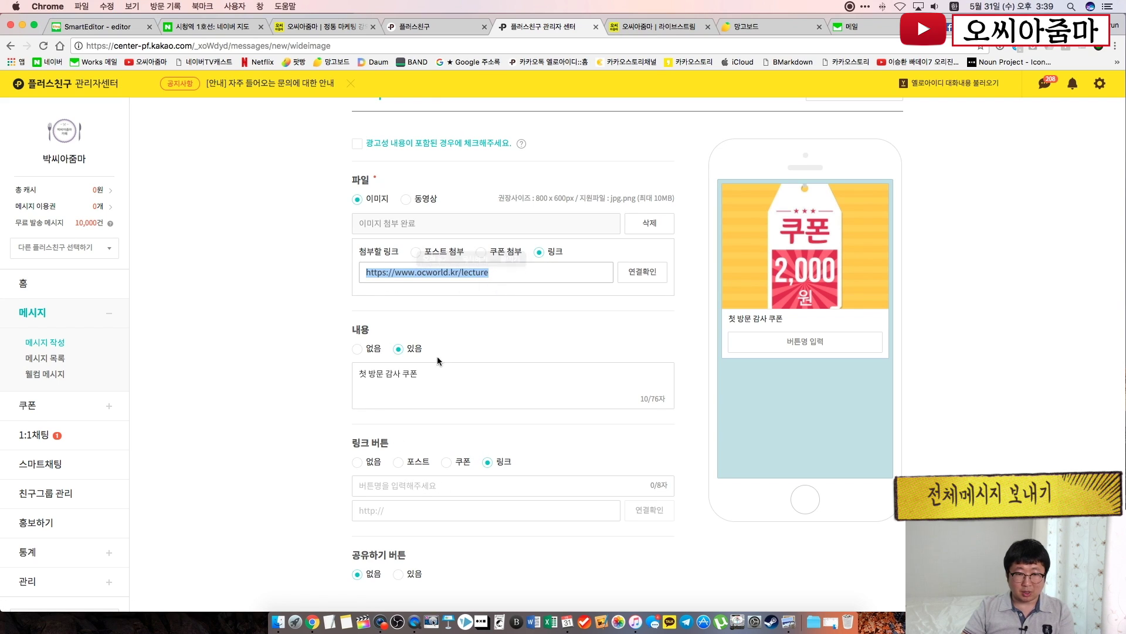
{"action": "left_click", "coordinate": [372, 488]}
{"action": "type", "text": "쿠폰바"}
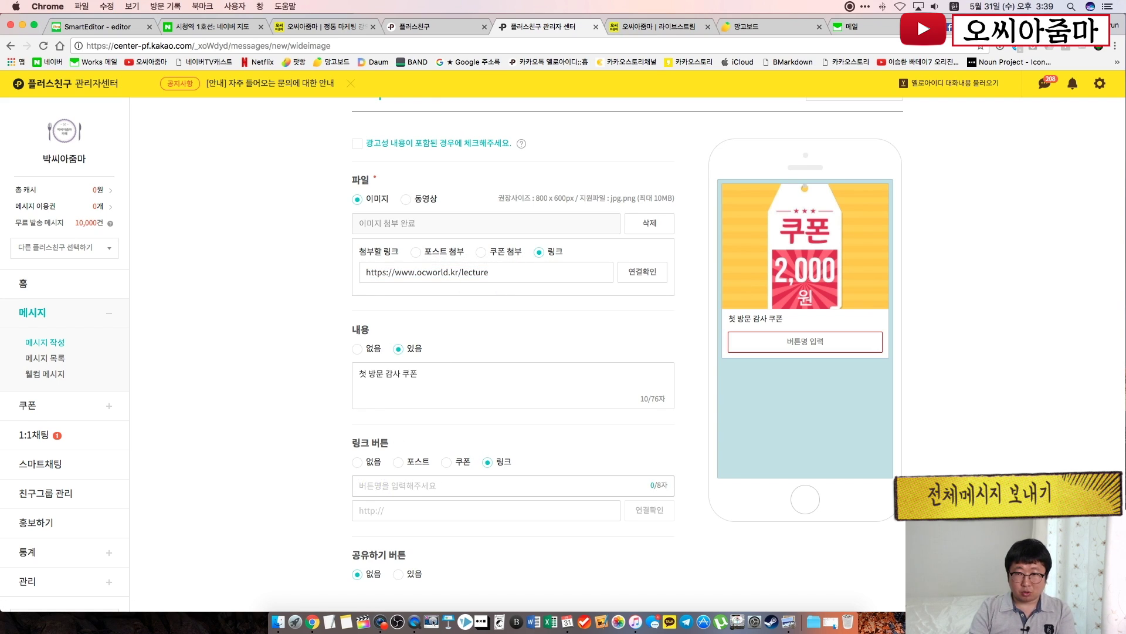
{"action": "type", "text": "ㄷ기"}
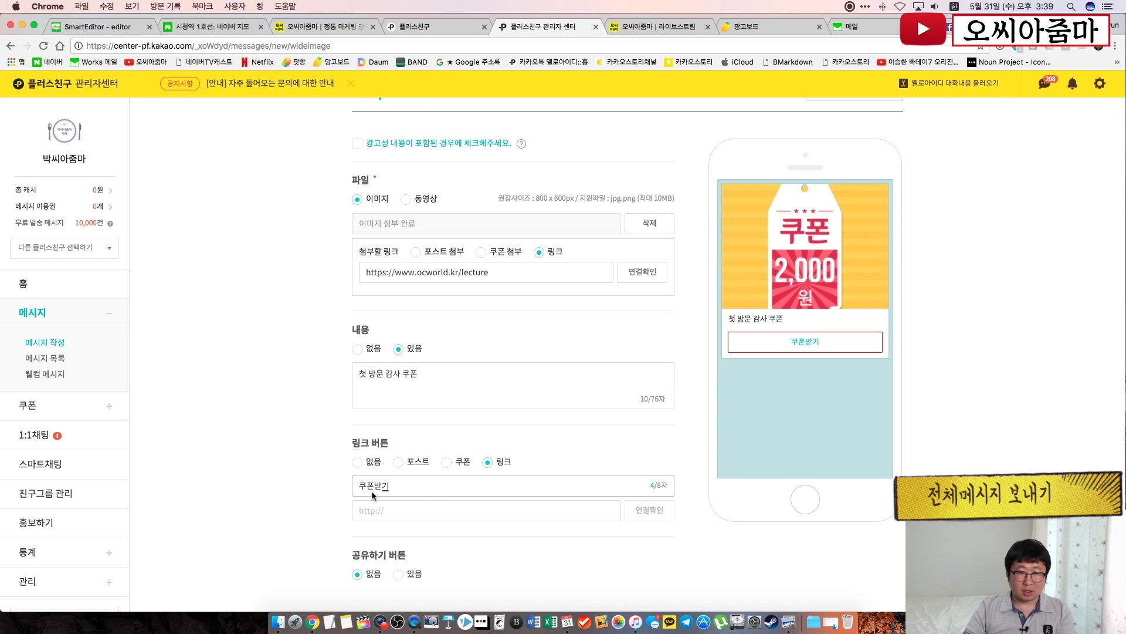
{"action": "left_click", "coordinate": [387, 509]}
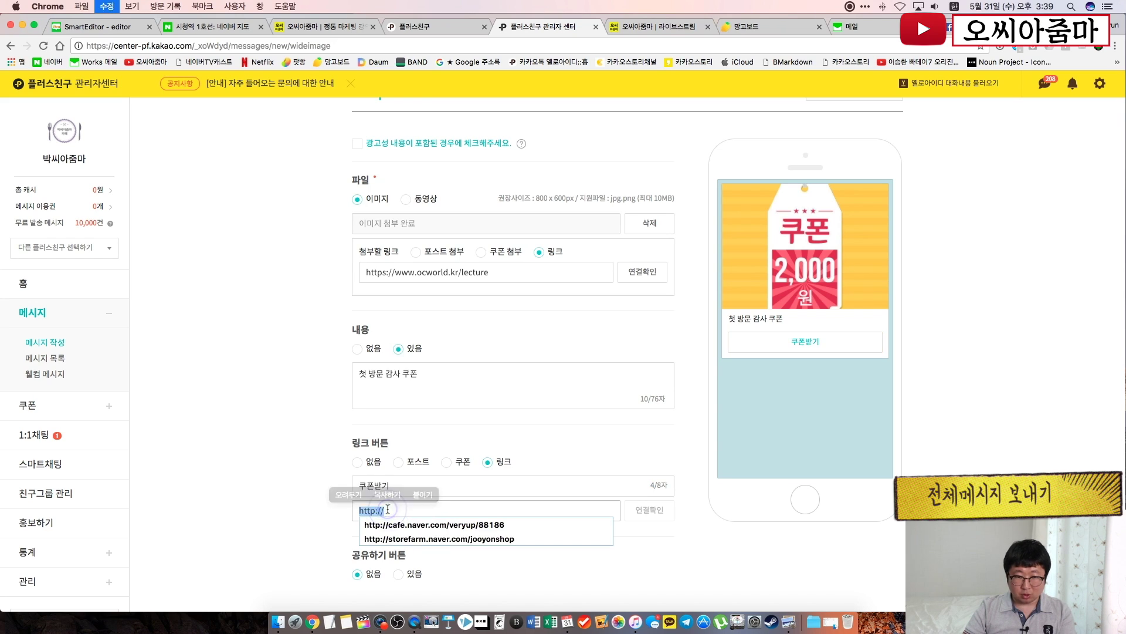
{"action": "key", "text": "super+v"}
{"action": "left_click", "coordinate": [761, 574]}
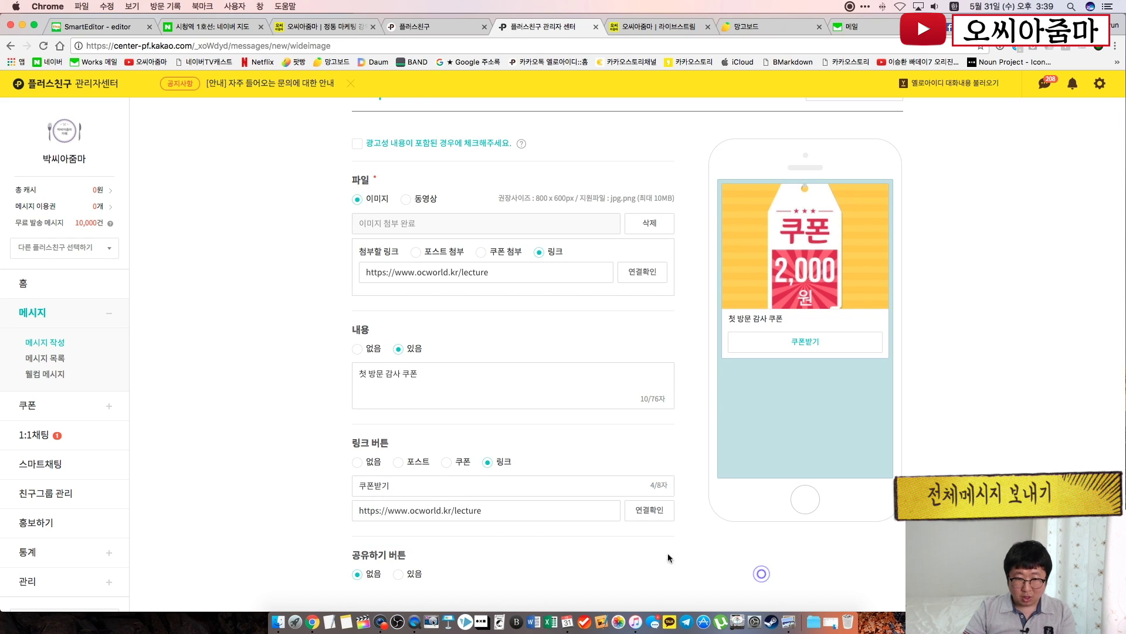
Switch the button type to 쿠폰 and back to 링크, then abandon the wide-image message
{"action": "left_click", "coordinate": [447, 463]}
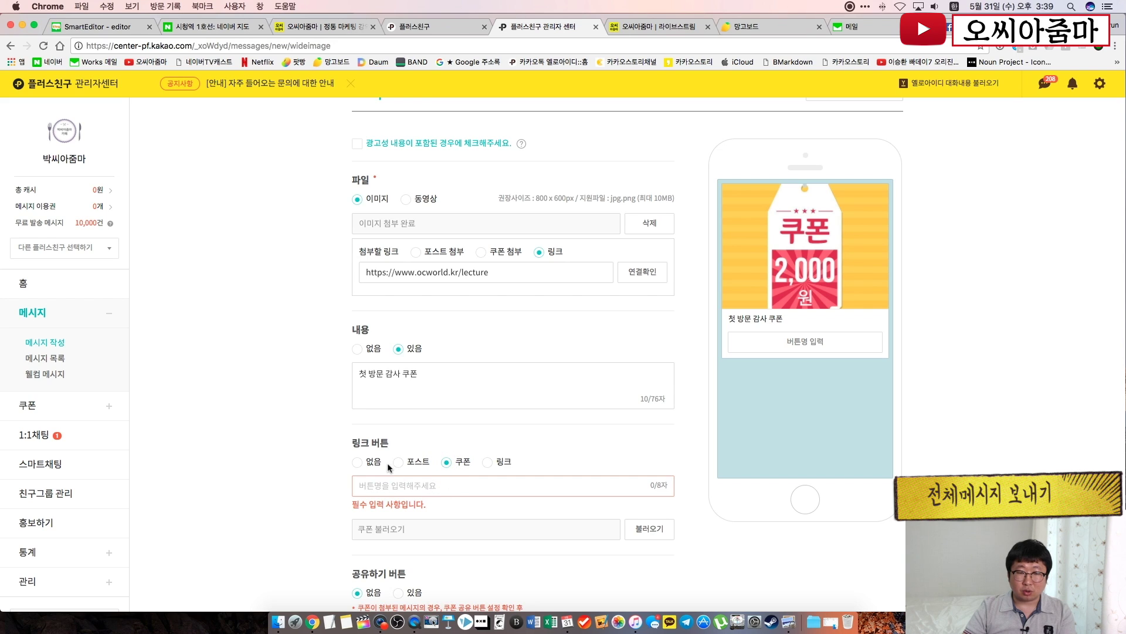
{"action": "left_click", "coordinate": [488, 462]}
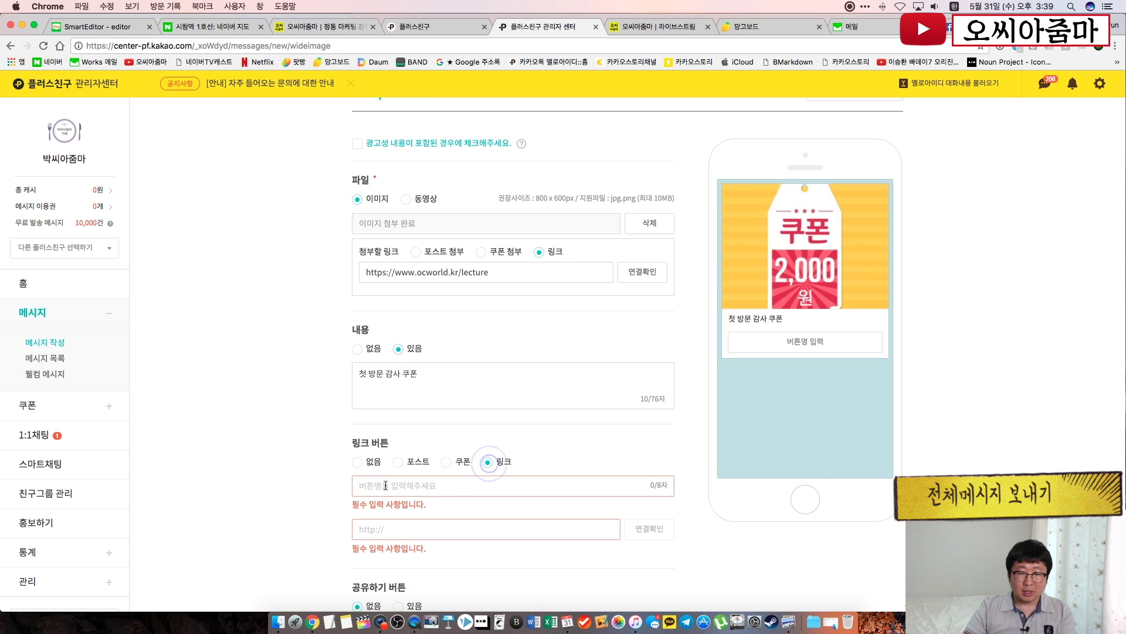
{"action": "scroll", "coordinate": [481, 463], "scroll_direction": "down", "scroll_amount": 3}
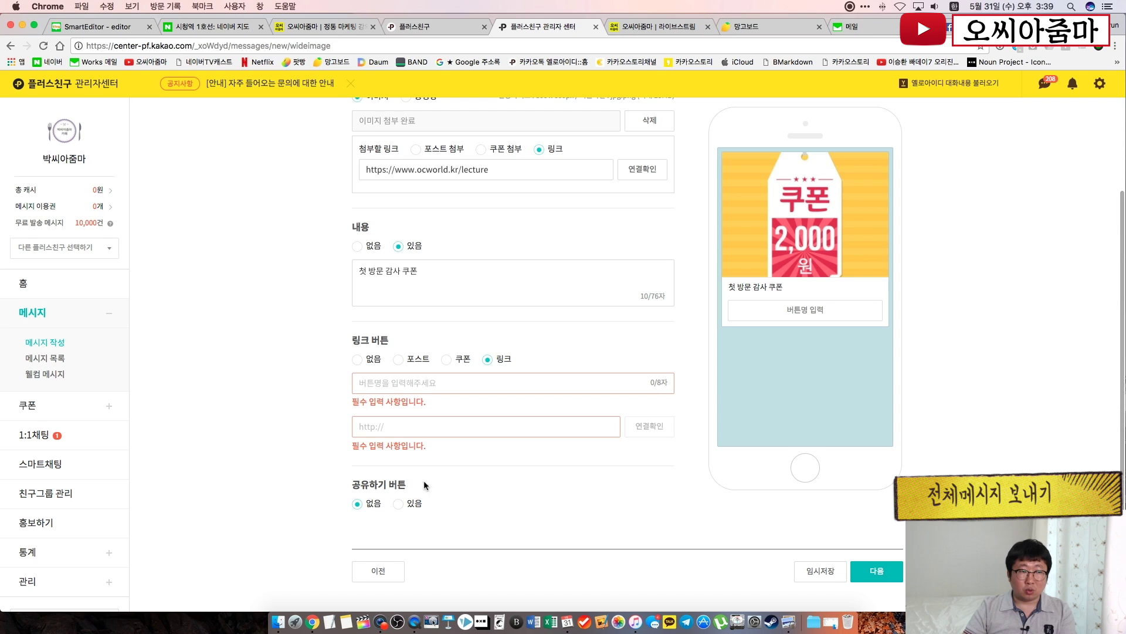
{"action": "left_click", "coordinate": [45, 341]}
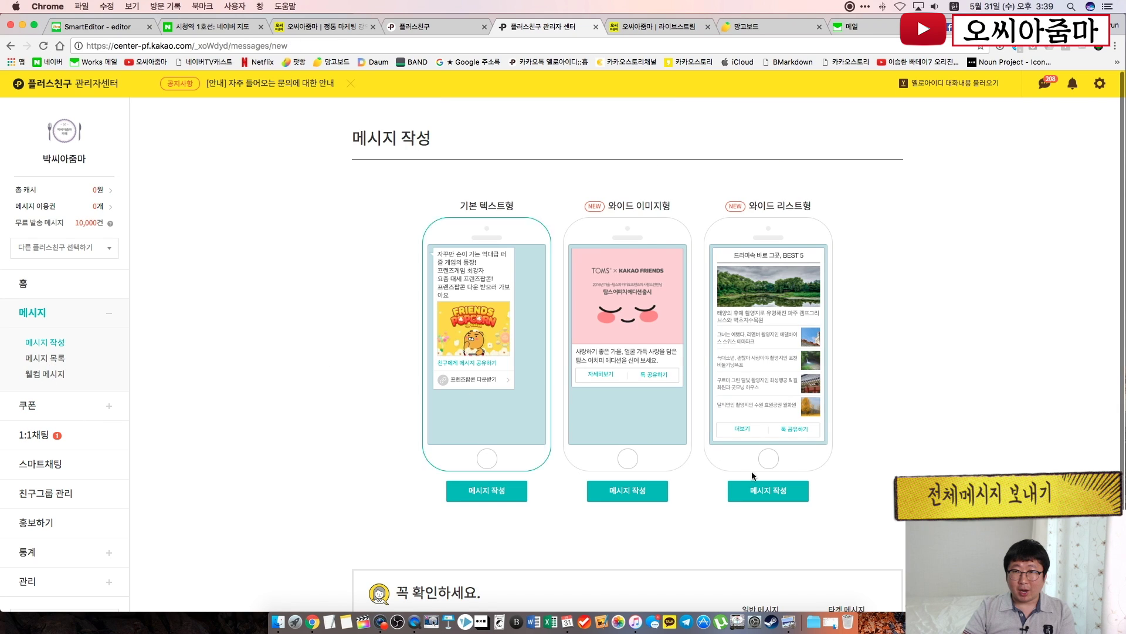
Begin a wide list message flagged as advertising, titled '오씨아줌마 최고의 메뉴'
{"action": "left_click", "coordinate": [800, 495]}
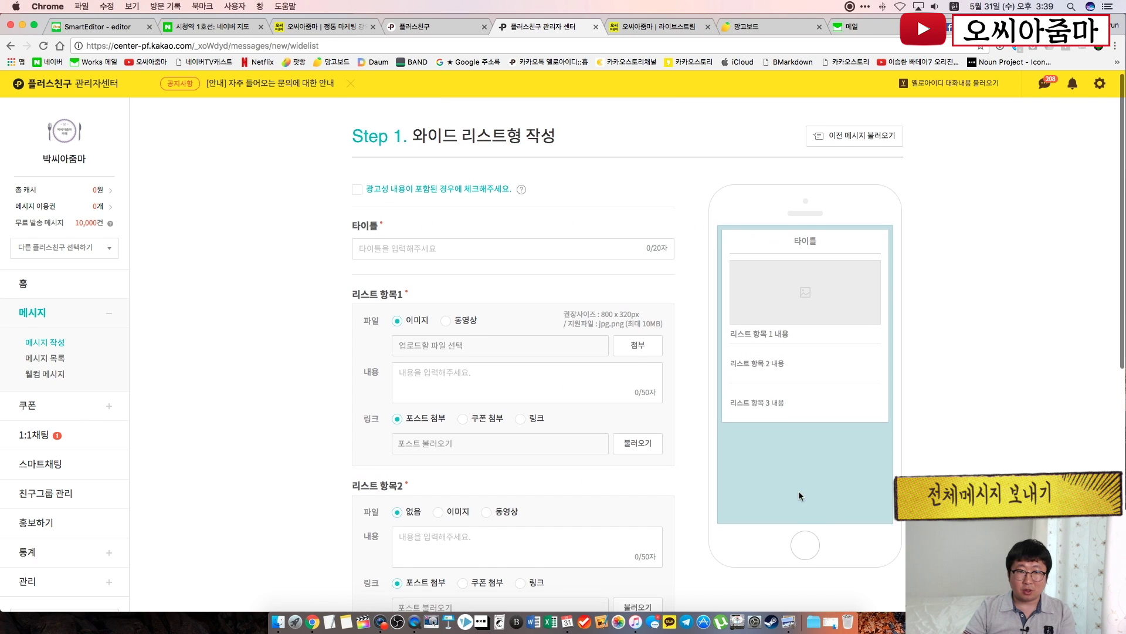
{"action": "scroll", "coordinate": [799, 496], "scroll_direction": "down", "scroll_amount": 5}
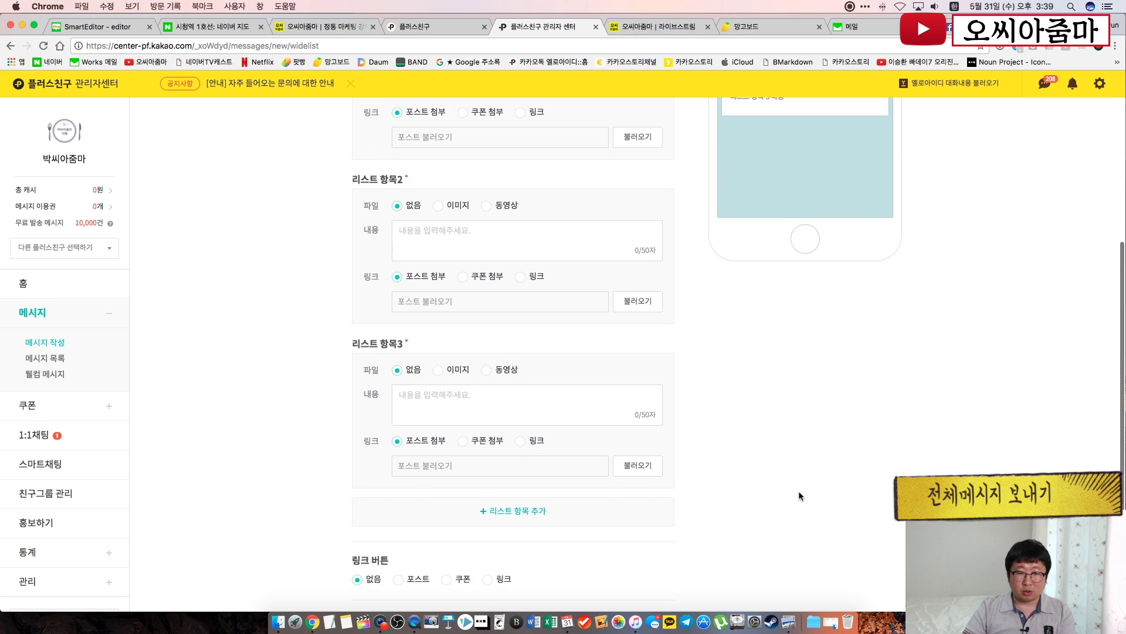
{"action": "scroll", "coordinate": [798, 493], "scroll_direction": "up", "scroll_amount": 5}
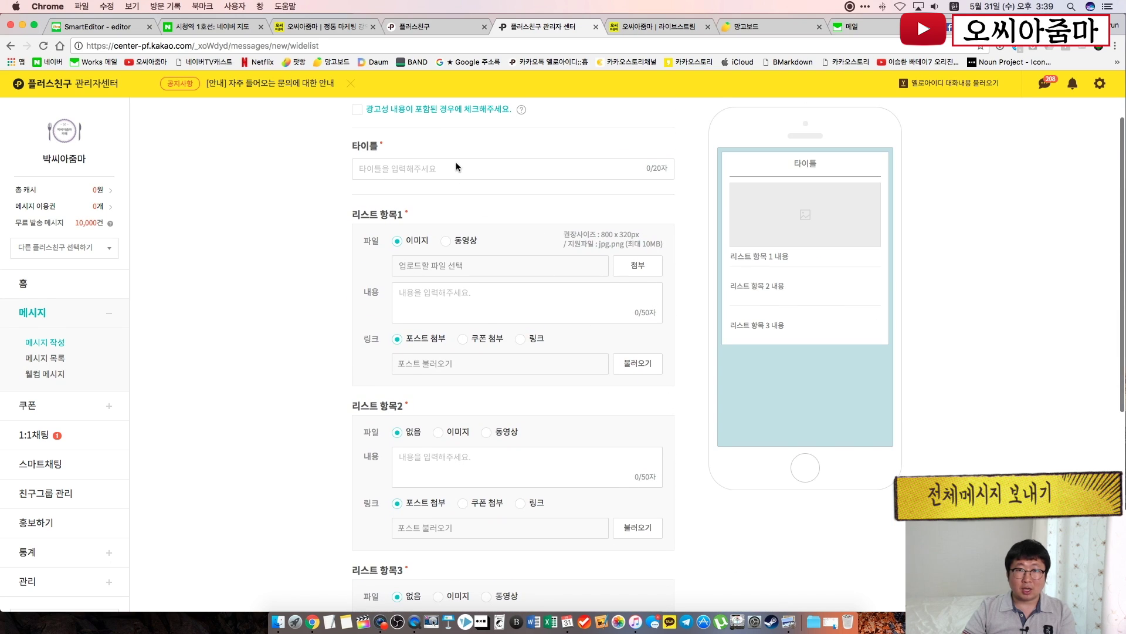
{"action": "left_click", "coordinate": [356, 109]}
{"action": "left_click", "coordinate": [438, 169]}
{"action": "type", "text": "오"}
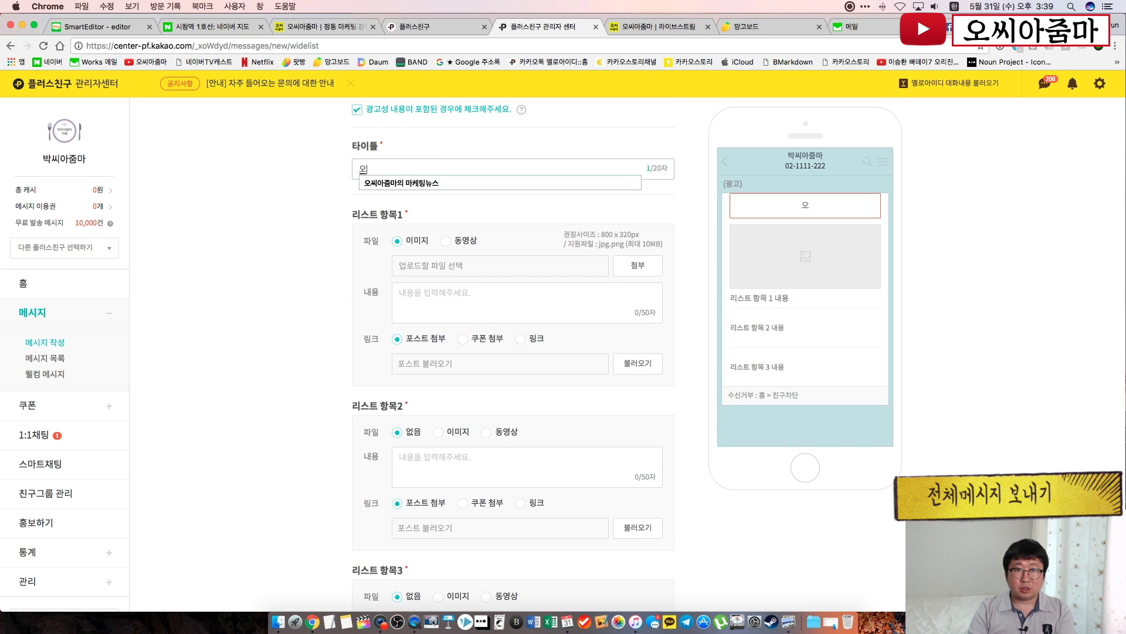
{"action": "type", "text": "씨아줌마 최고"}
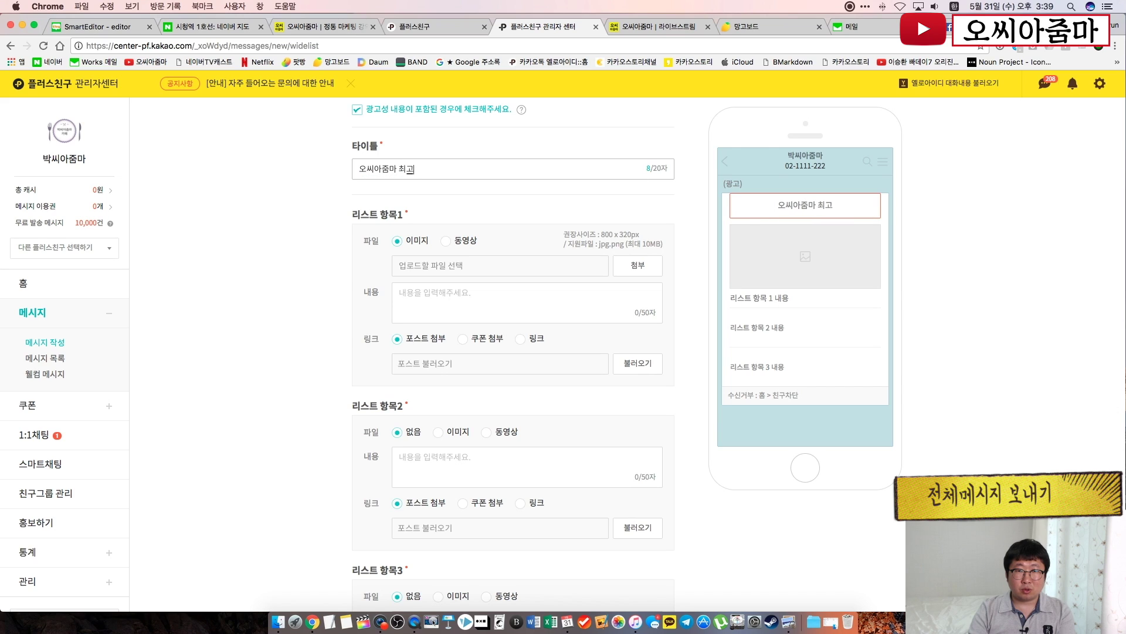
{"action": "type", "text": "의 메뉴"}
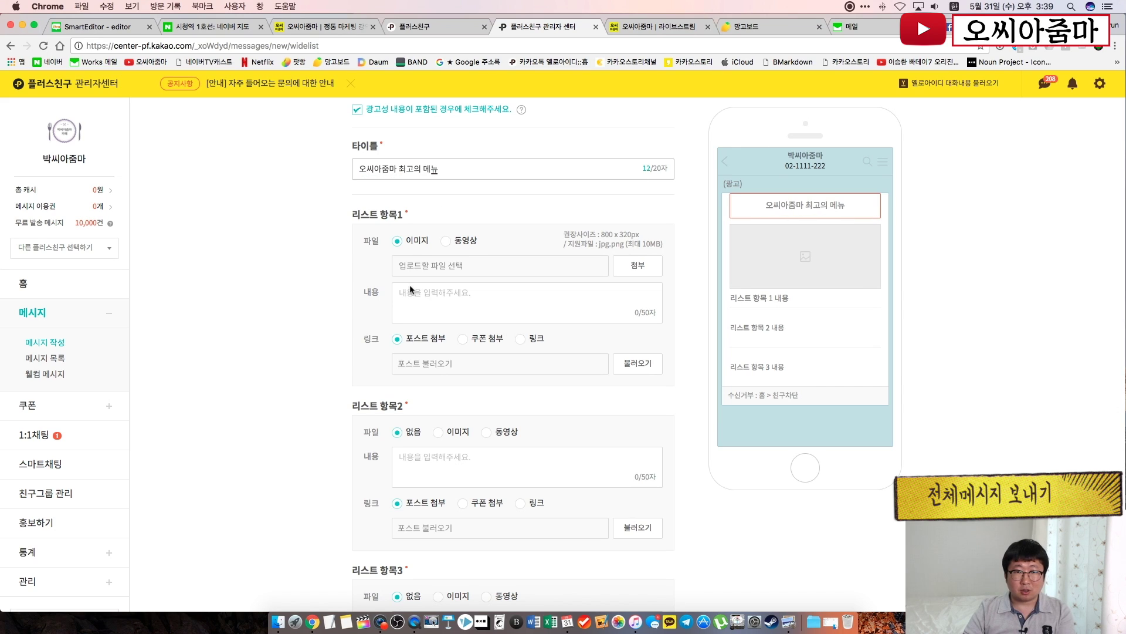
{"action": "left_click", "coordinate": [623, 268]}
Attach 2.jpg as list item 1's image and type four lines of placeholder text
{"action": "left_click", "coordinate": [501, 147]}
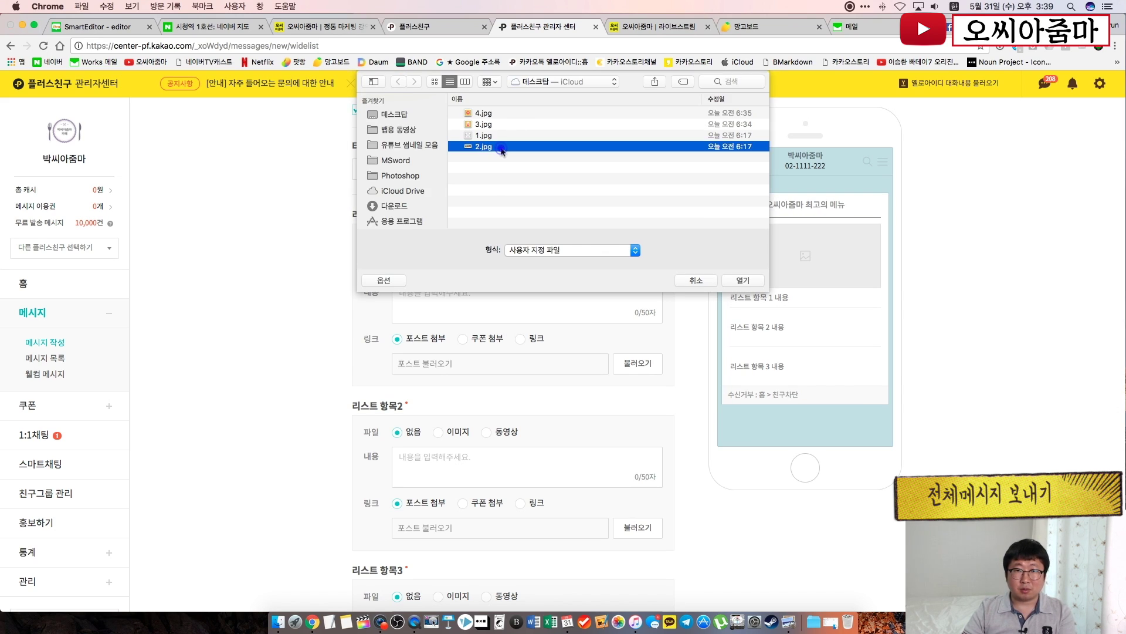
{"action": "double_click", "coordinate": [501, 147]}
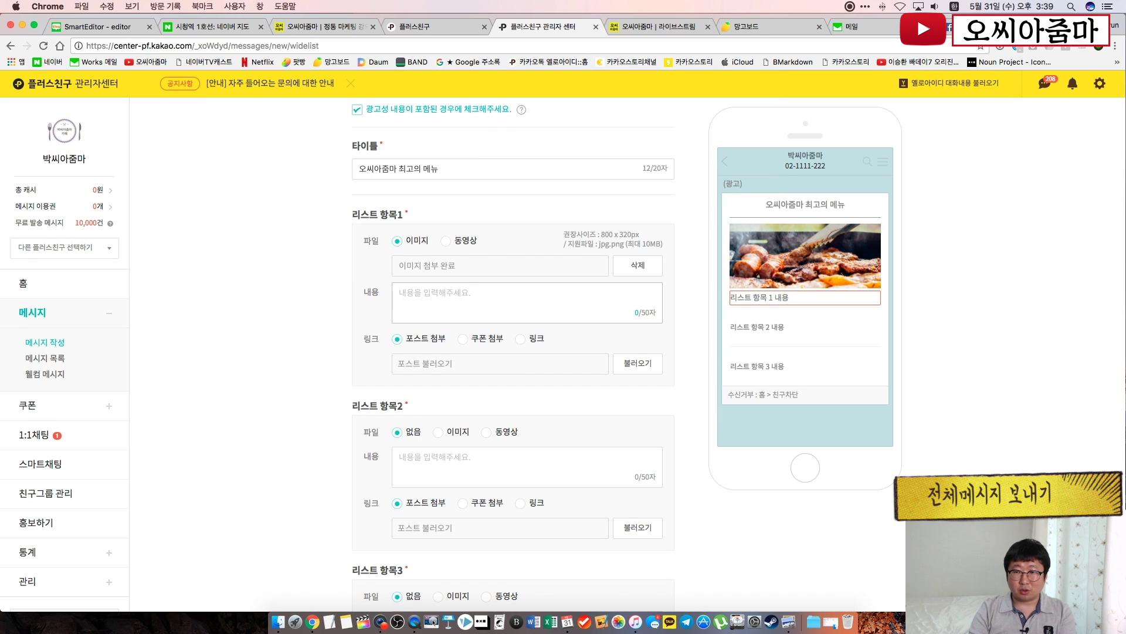
{"action": "type", "text": "ㅇㄴ러ㅏㅣㅇㄴ라ㅣㅓㄴㅇ리ㅏㅓ"}
{"action": "key", "text": "Return"}
{"action": "type", "text": "ㄴ이러ㅏㅣㅇㄹ나ㅣㅓㅇㄴㄹ"}
{"action": "key", "text": "Return"}
{"action": "type", "text": "ㄴㅇ러ㅏㅣㄴㅇㄹ"}
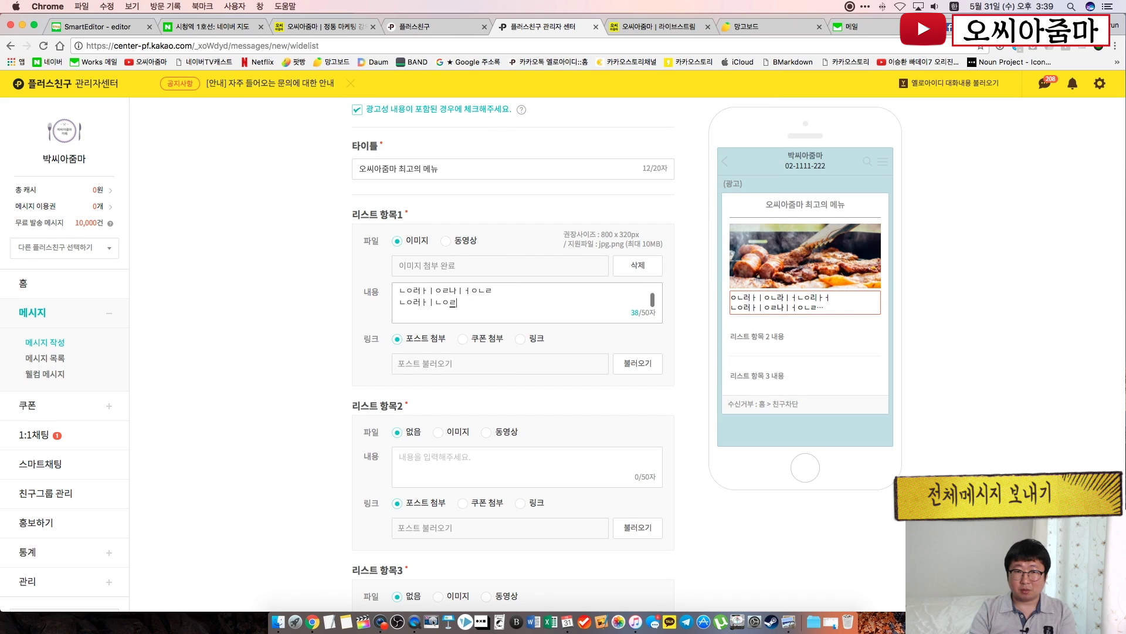
{"action": "key", "text": "Return"}
{"action": "type", "text": "ㄴㅇ러ㅏㅣㄴㅇ리ㅏㅓㄴㅣ"}
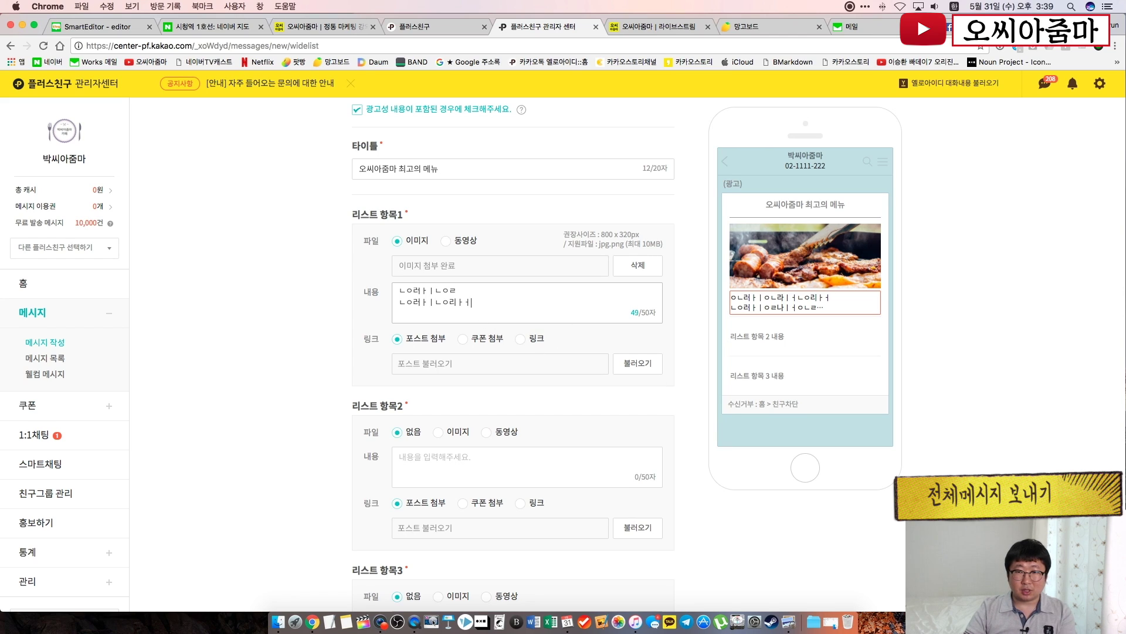
Remove the line breaks so item 1's text becomes a single line
{"action": "left_click", "coordinate": [285, 402]}
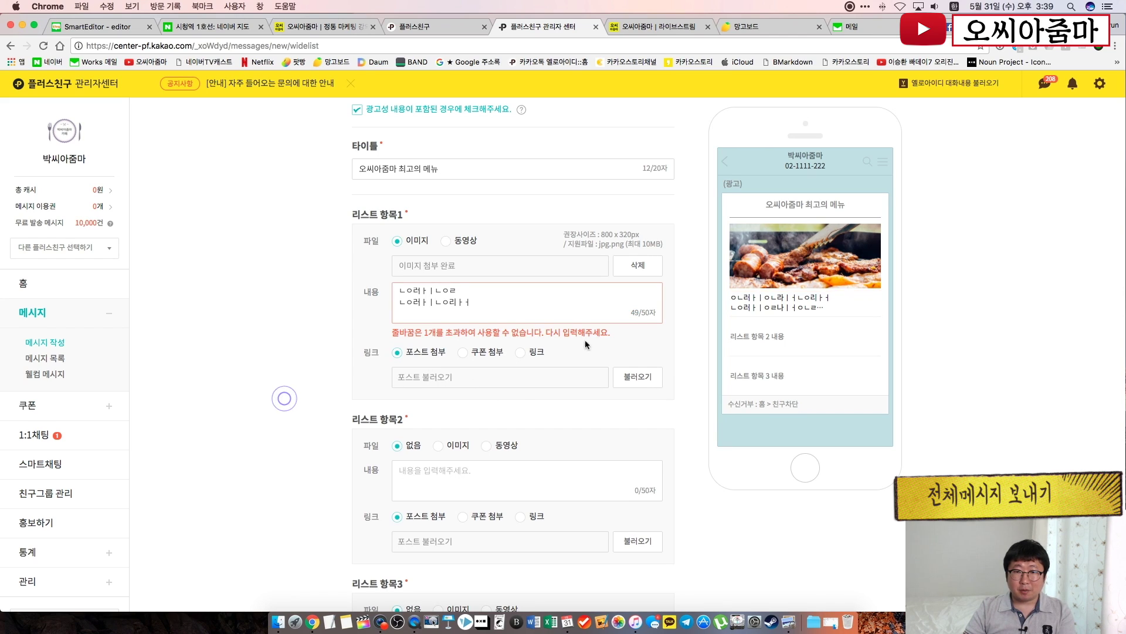
{"action": "left_click", "coordinate": [475, 306]}
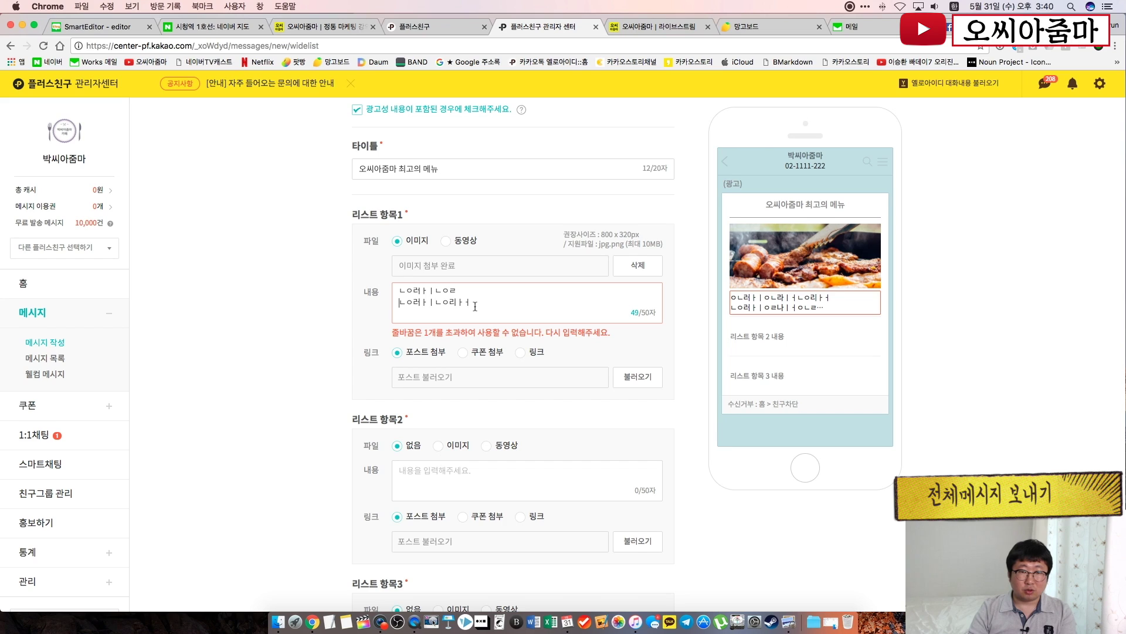
{"action": "key", "text": "BackSpace"}
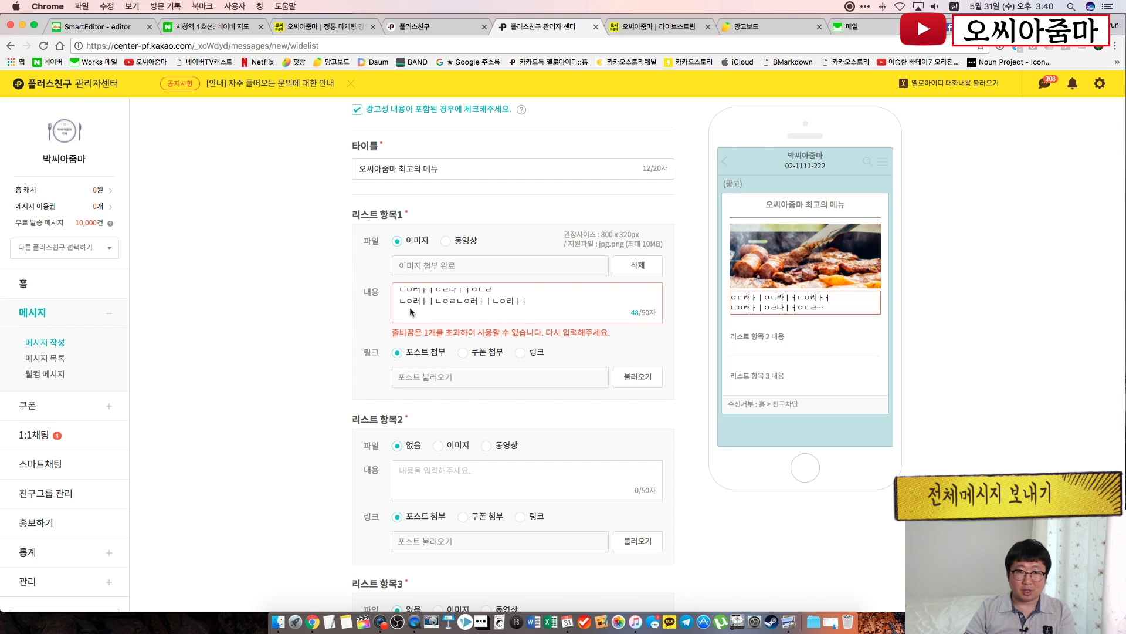
{"action": "key", "text": "BackSpace"}
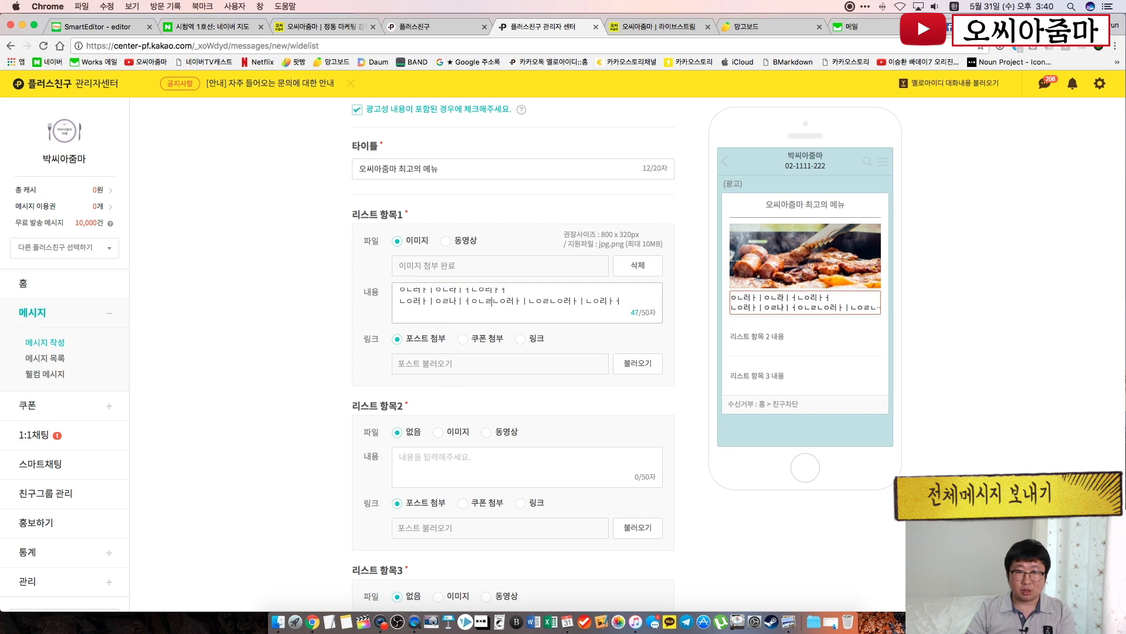
{"action": "key", "text": "BackSpace"}
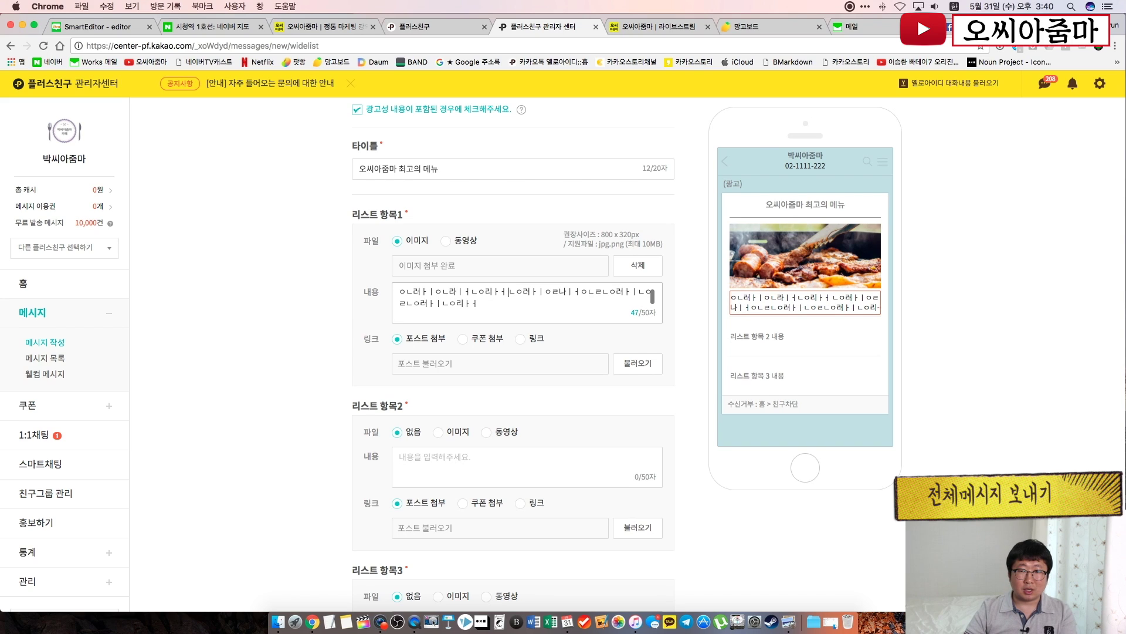
{"action": "left_click", "coordinate": [331, 364]}
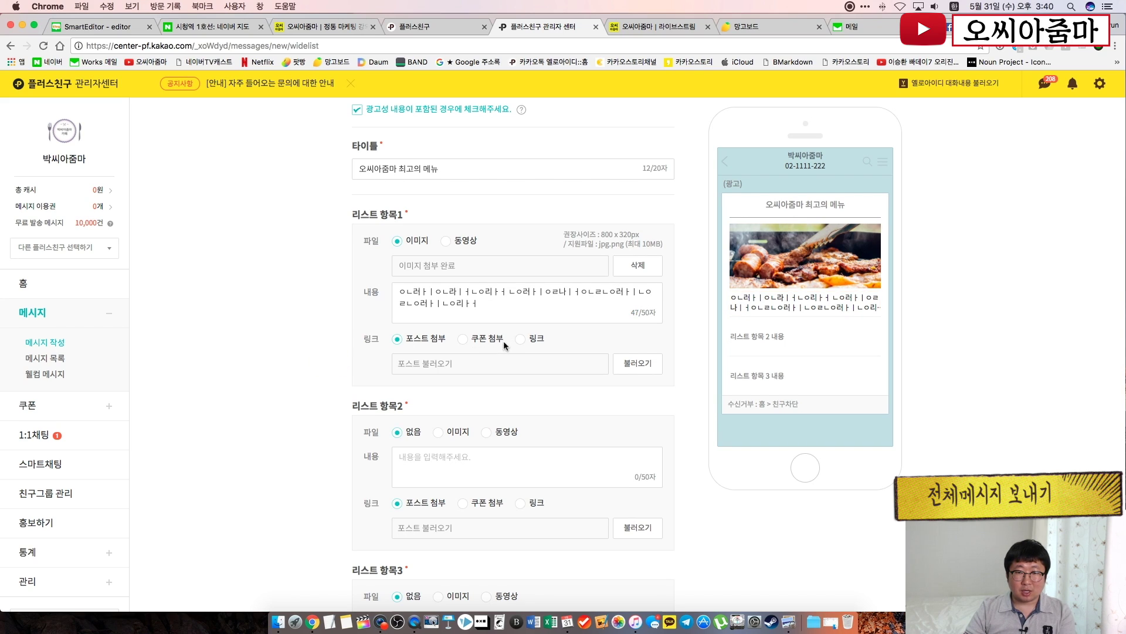
{"action": "left_click", "coordinate": [521, 340]}
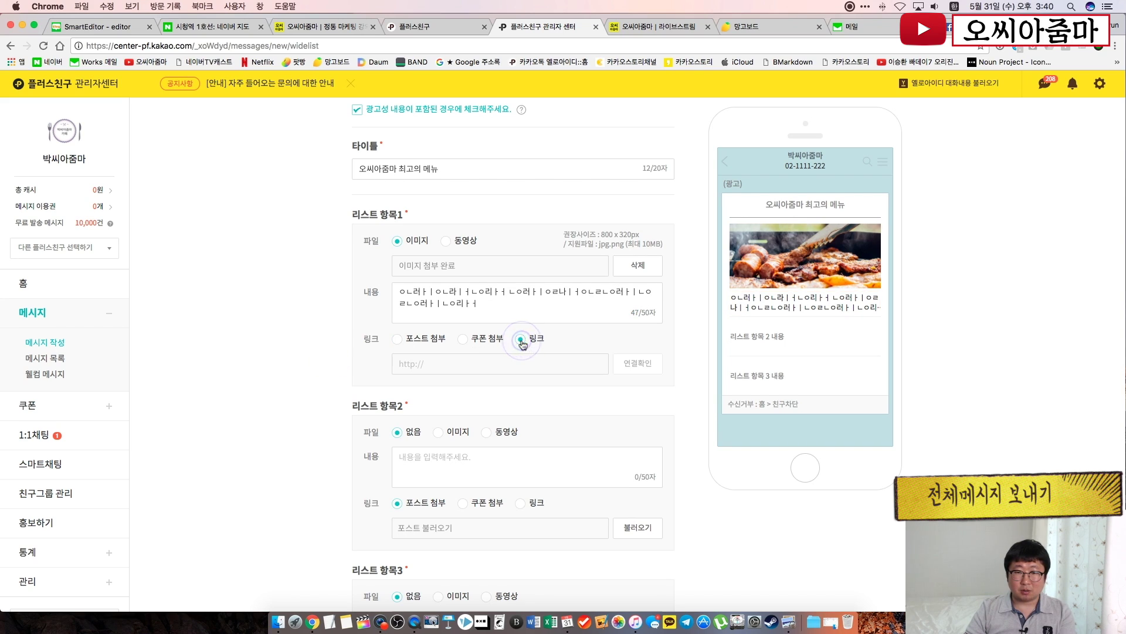
{"action": "triple_click", "coordinate": [429, 365]}
{"action": "type", "text": "https://www.ocworld.kr/lecture"}
{"action": "left_click", "coordinate": [582, 388]}
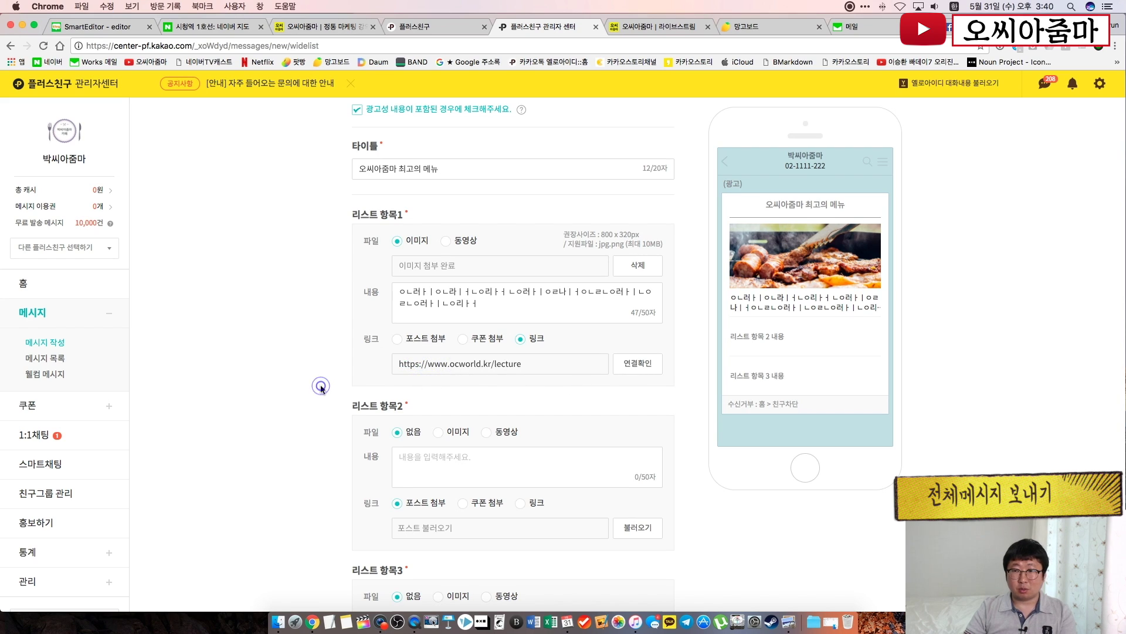
{"action": "scroll", "coordinate": [320, 386], "scroll_direction": "down", "scroll_amount": 1}
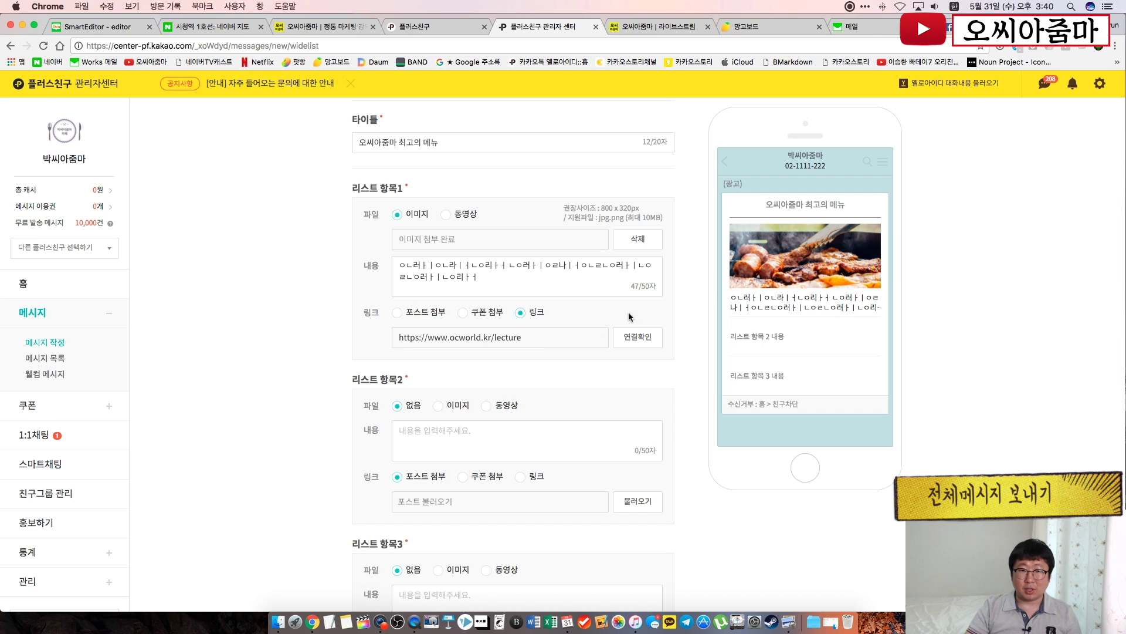
{"action": "scroll", "coordinate": [543, 354], "scroll_direction": "down", "scroll_amount": 2}
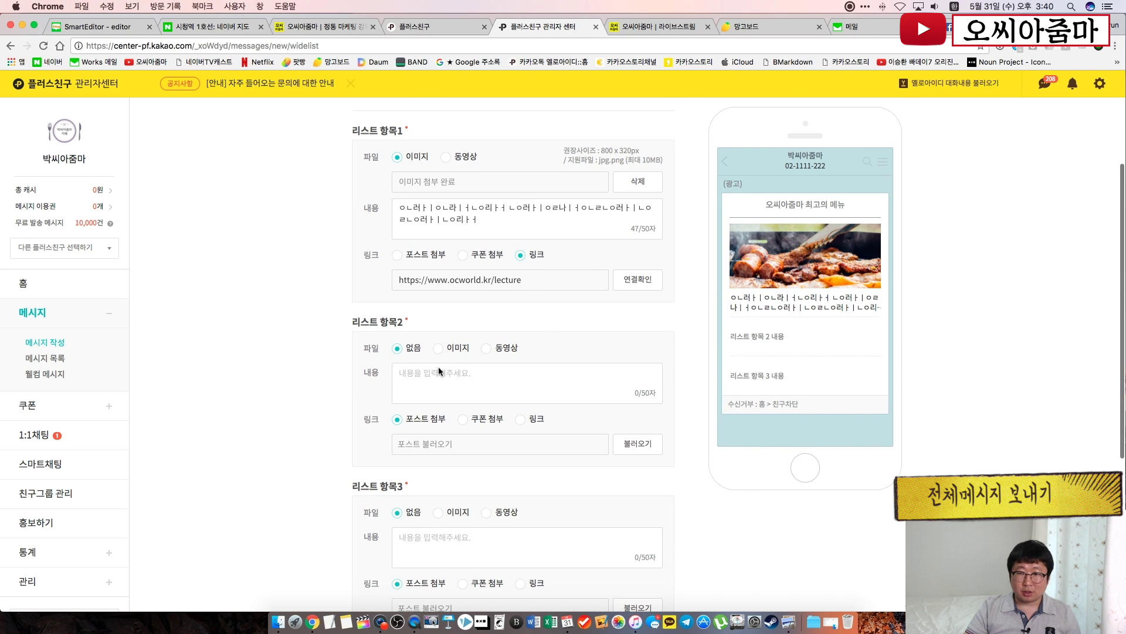
Give list item 2 the text '진짜 인기 메뉴' and attach 3.jpg as its image
{"action": "left_click", "coordinate": [439, 368]}
{"action": "type", "text": "ㅈ짜 인기"}
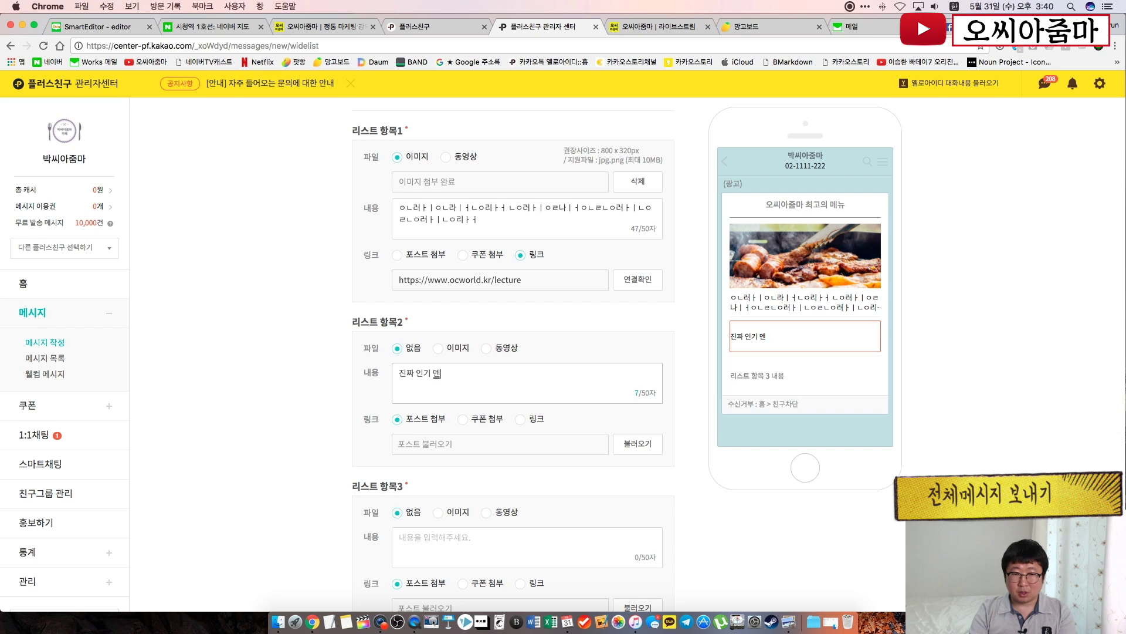
{"action": "type", "text": " 멘ㅠㅠㅠ"}
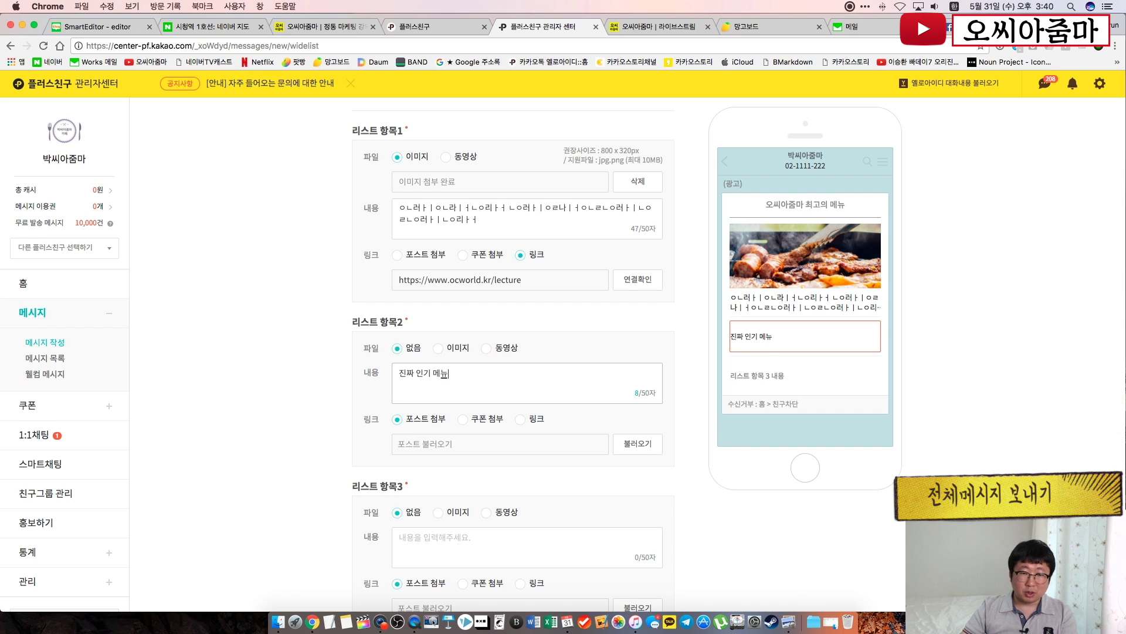
{"action": "left_click", "coordinate": [439, 349]}
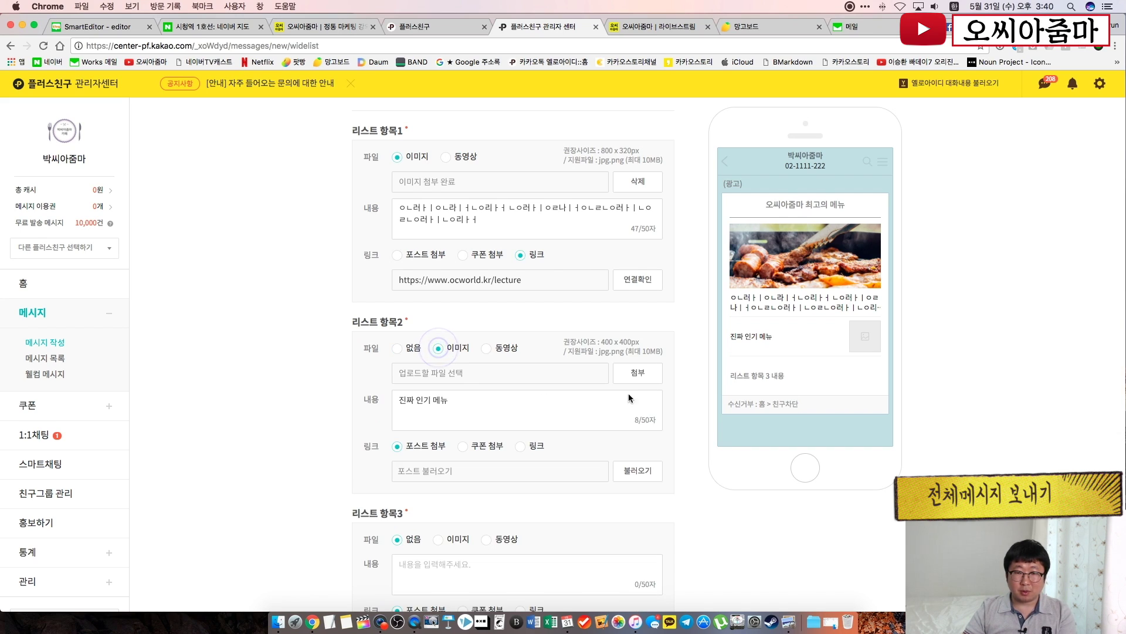
{"action": "left_click", "coordinate": [638, 374]}
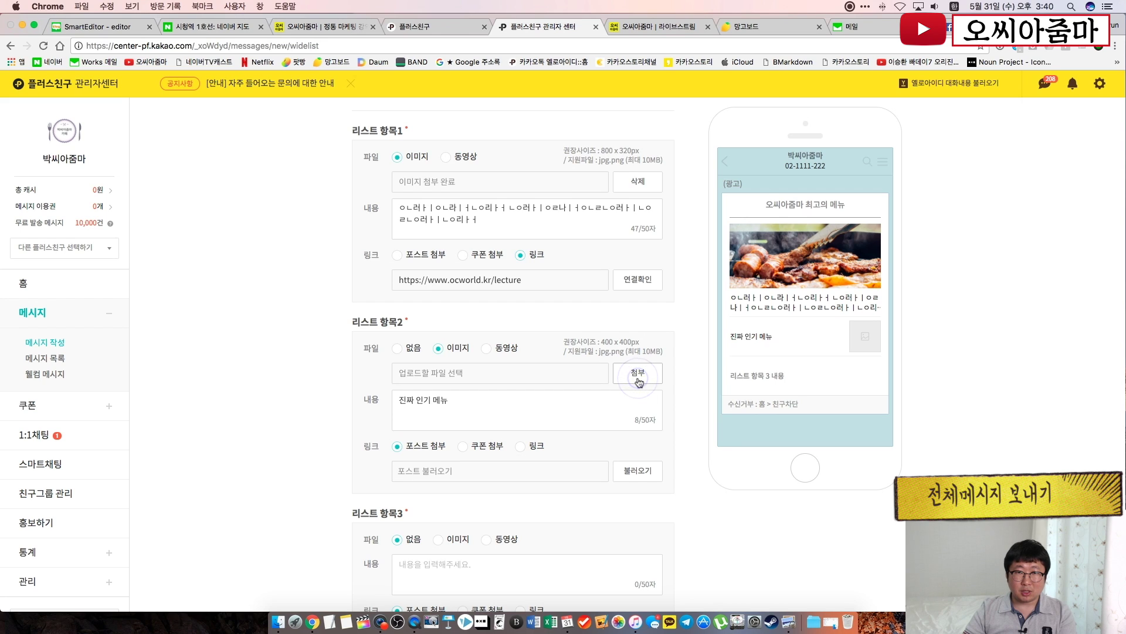
{"action": "double_click", "coordinate": [489, 124]}
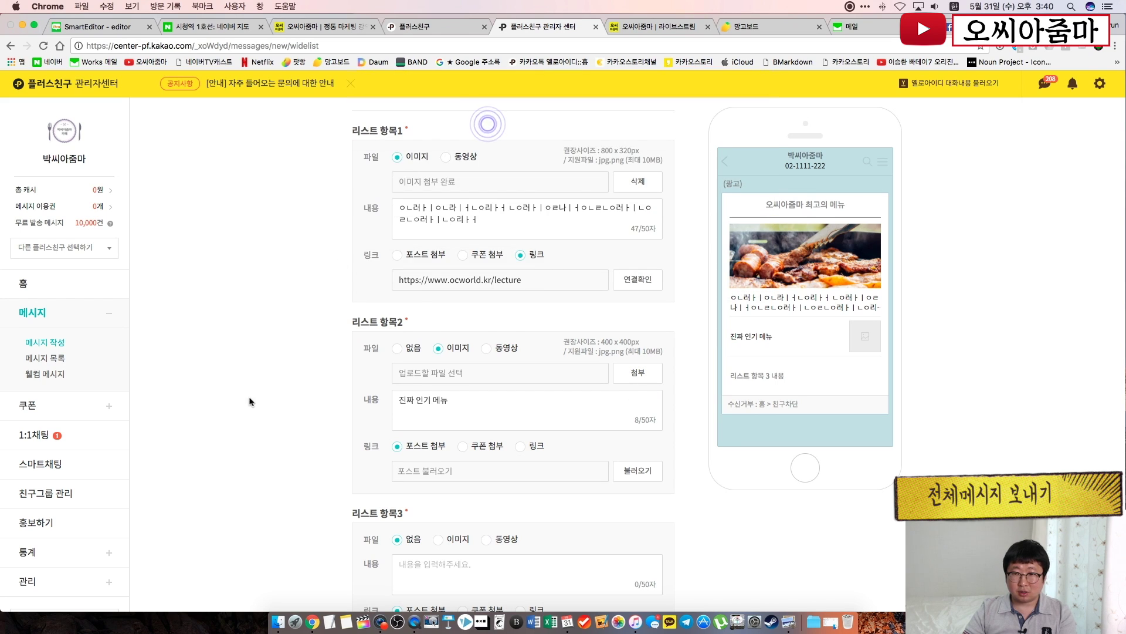
Enter '오시는길' as list item 3's text
{"action": "scroll", "coordinate": [472, 463], "scroll_direction": "down", "scroll_amount": 2}
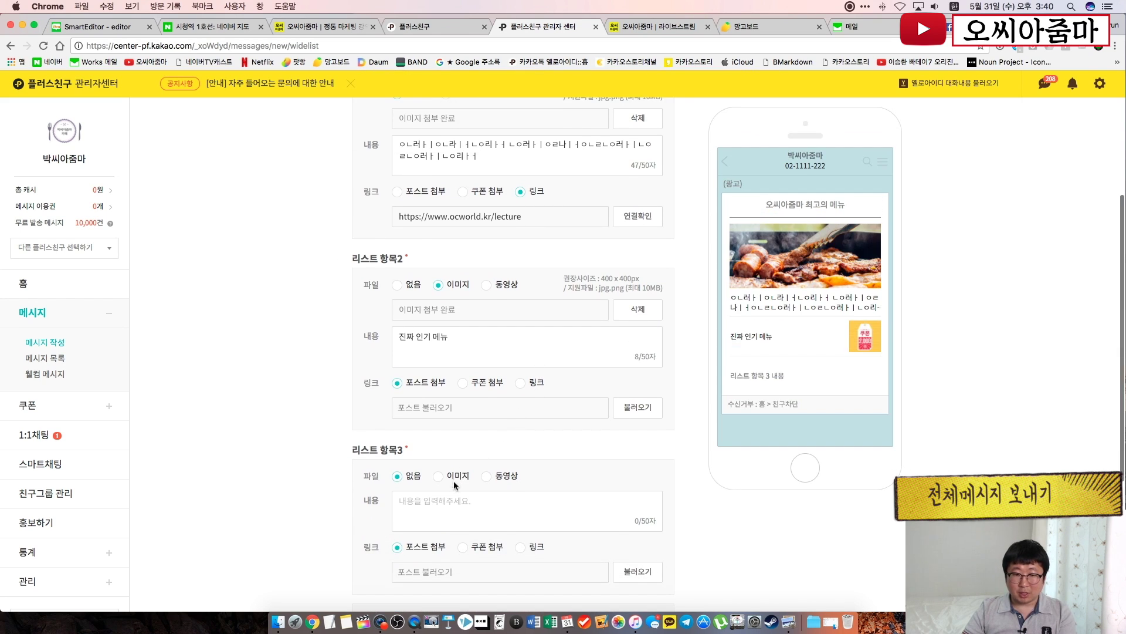
{"action": "left_click", "coordinate": [445, 505]}
{"action": "scroll", "coordinate": [444, 505], "scroll_direction": "down", "scroll_amount": 2}
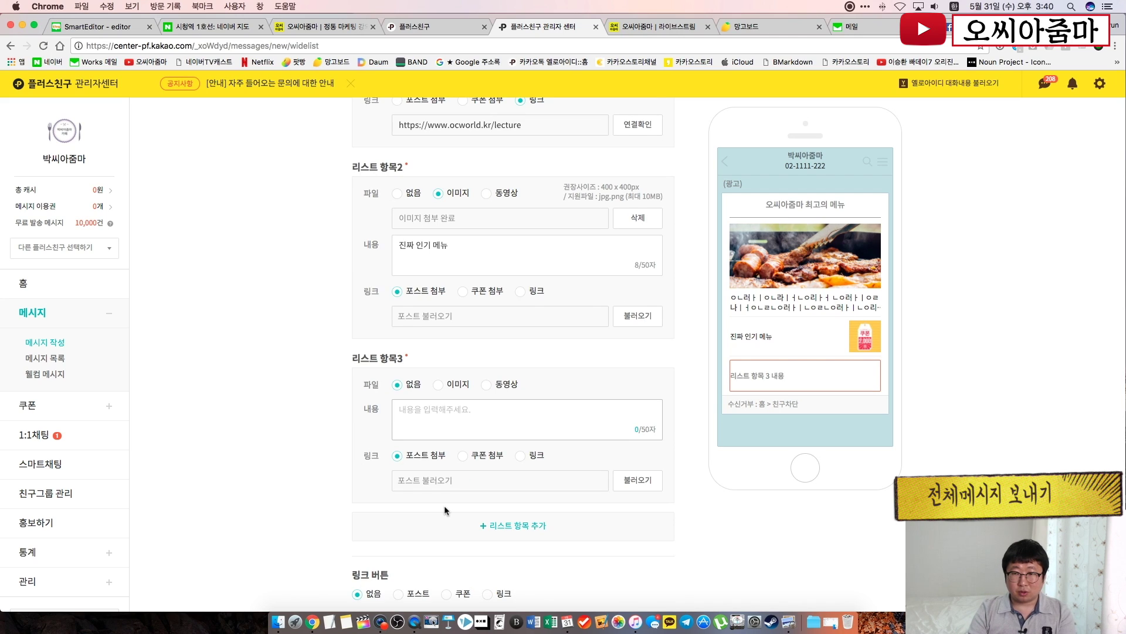
{"action": "type", "text": "오시는길"}
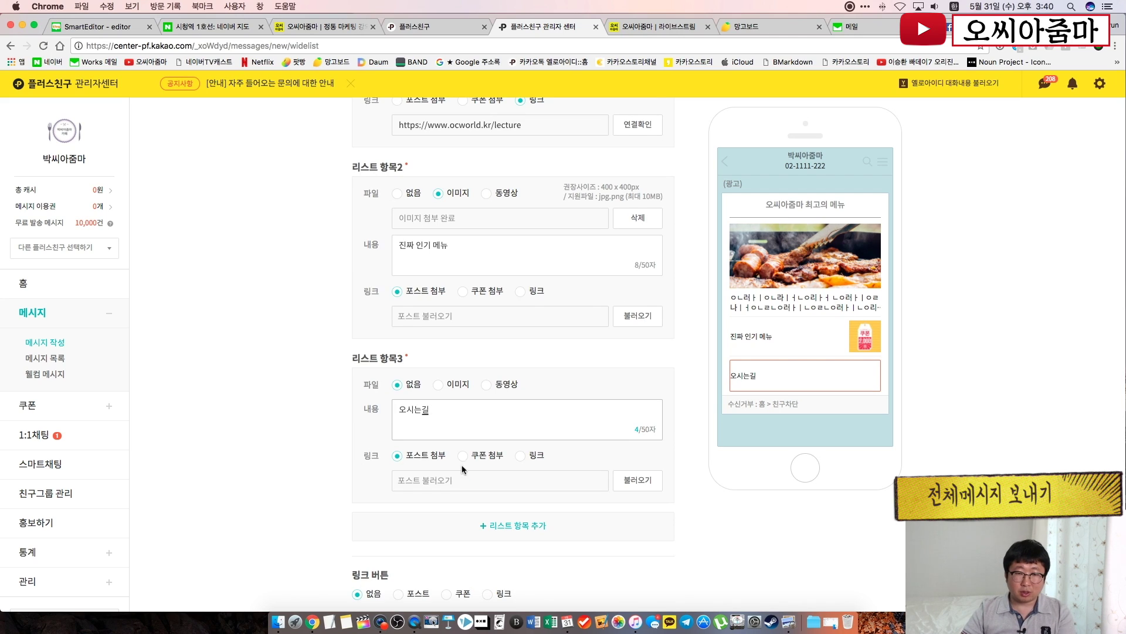
{"action": "left_click", "coordinate": [588, 459]}
Link list item 3 to the copied Naver map address and add a fourth list item
{"action": "left_click", "coordinate": [520, 458]}
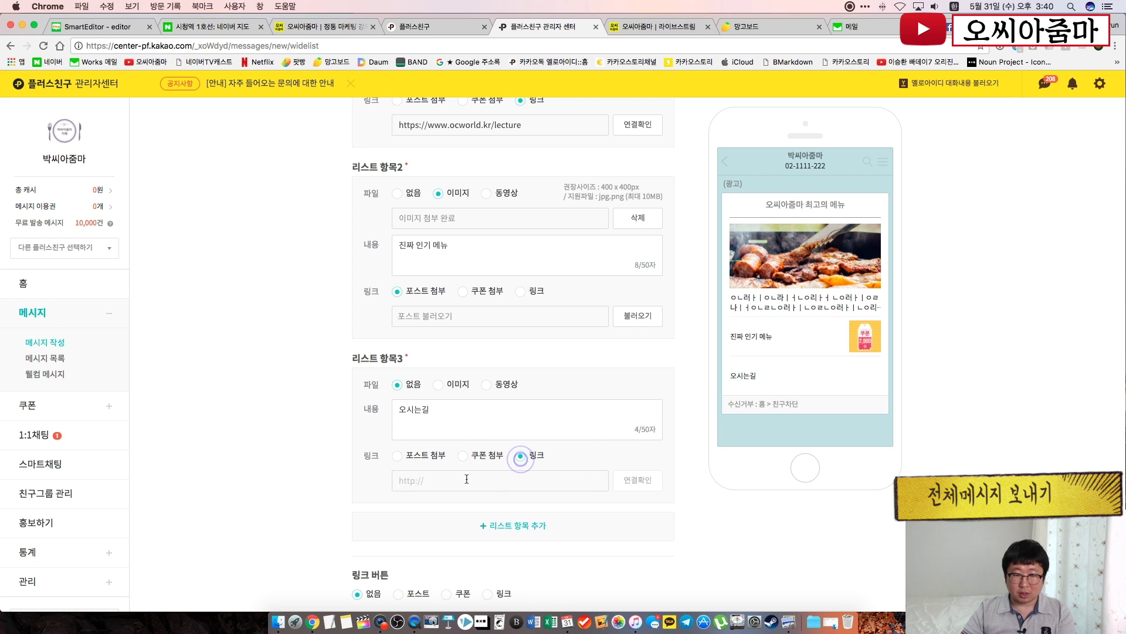
{"action": "left_click", "coordinate": [465, 478]}
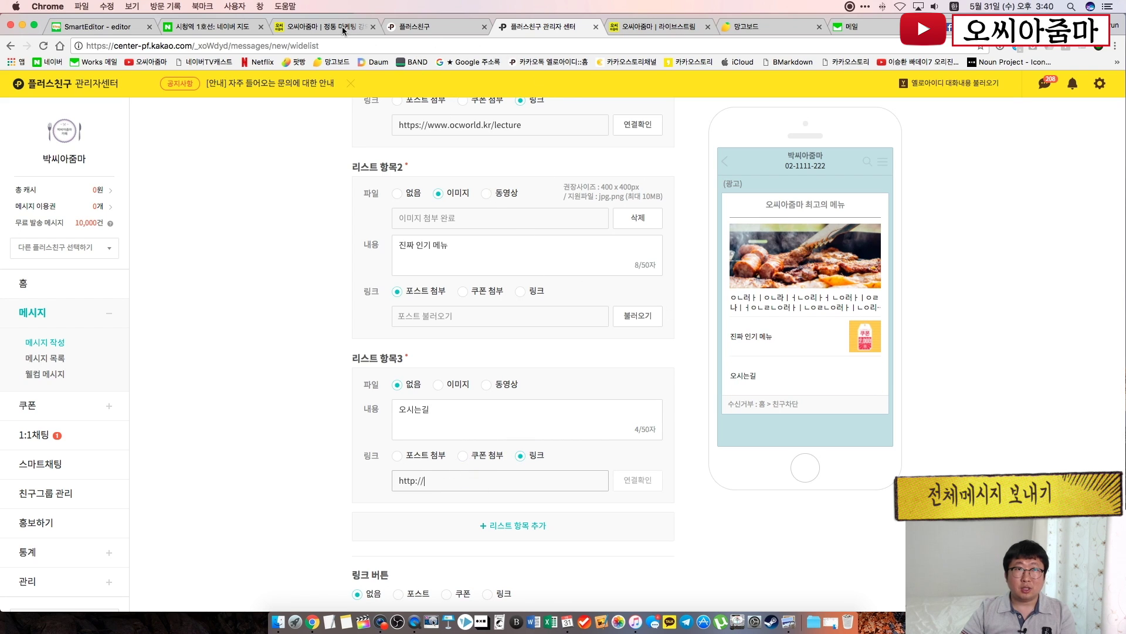
{"action": "left_click", "coordinate": [238, 26]}
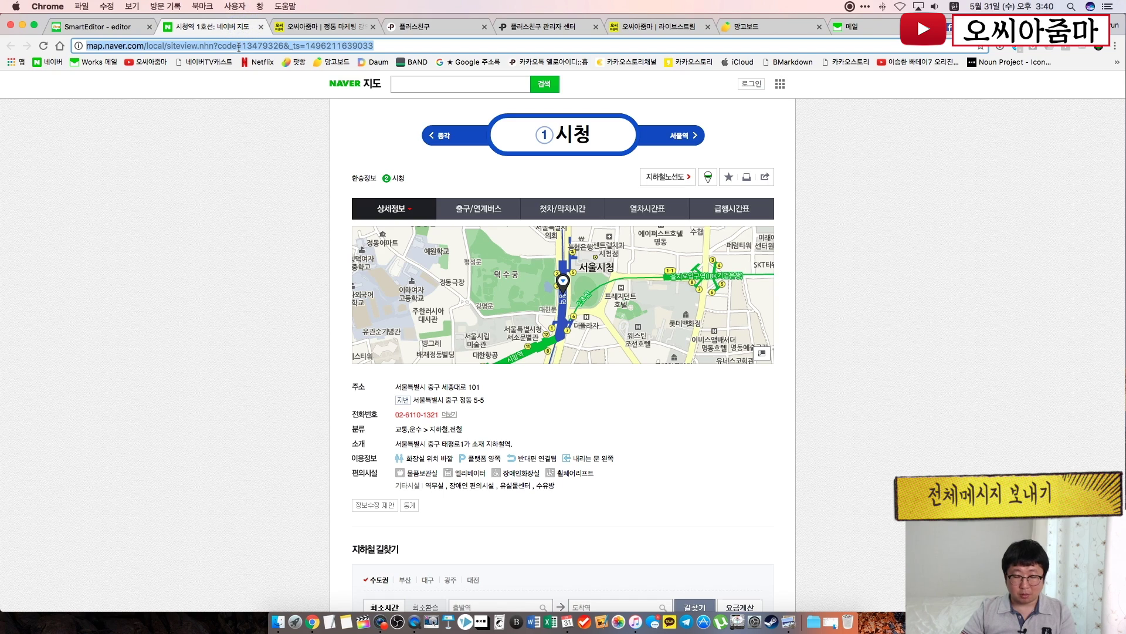
{"action": "left_click", "coordinate": [545, 33]}
{"action": "left_click", "coordinate": [430, 482]}
{"action": "key", "text": "super+v"}
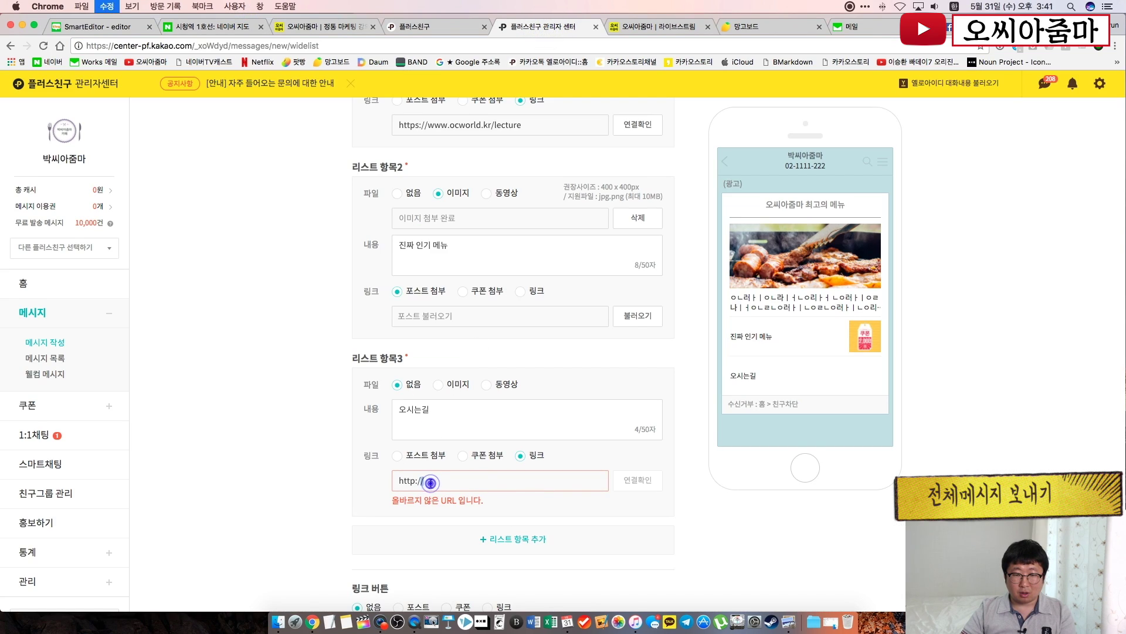
{"action": "left_click", "coordinate": [664, 531]}
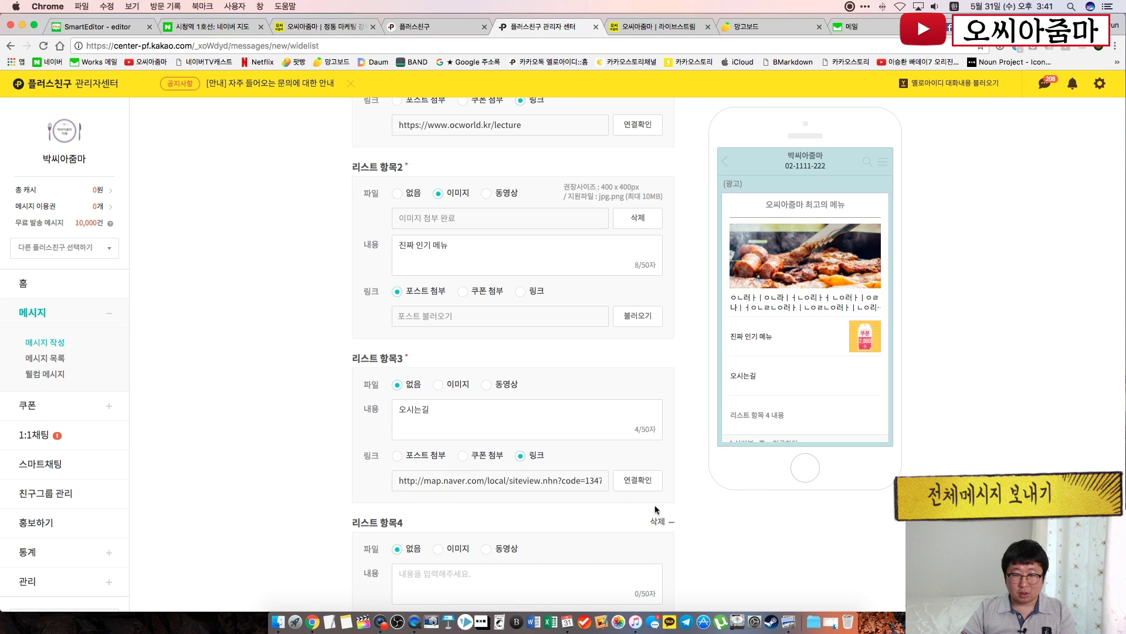
Delete list item 4, leaving the list with three items
{"action": "scroll", "coordinate": [537, 433], "scroll_direction": "down", "scroll_amount": 3}
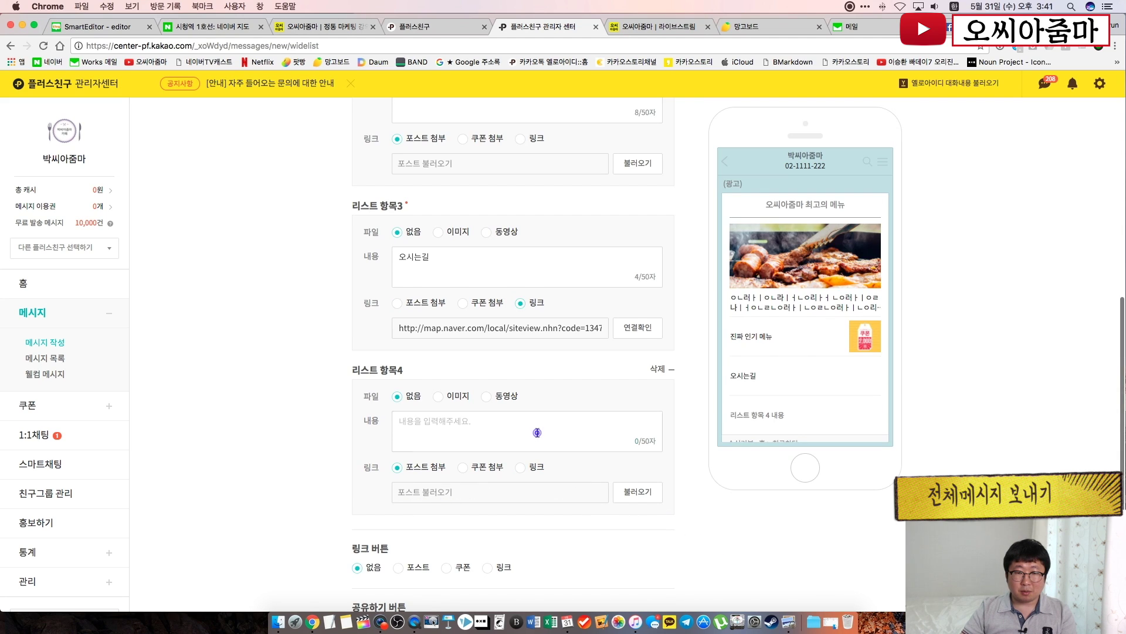
{"action": "left_click", "coordinate": [279, 431]}
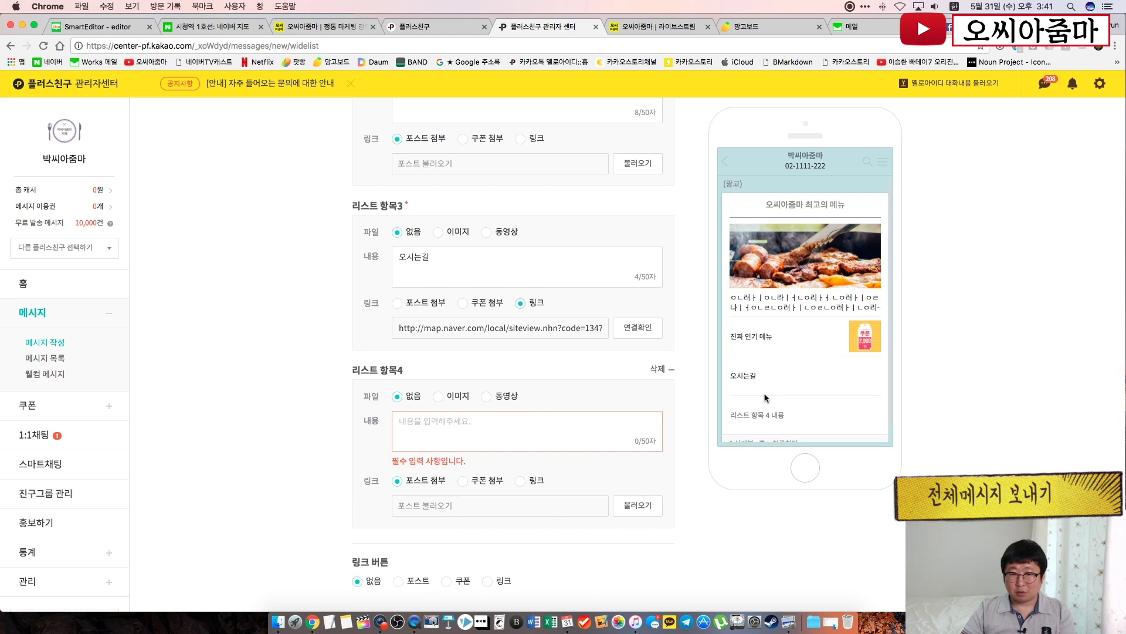
{"action": "scroll", "coordinate": [765, 398], "scroll_direction": "down", "scroll_amount": 1}
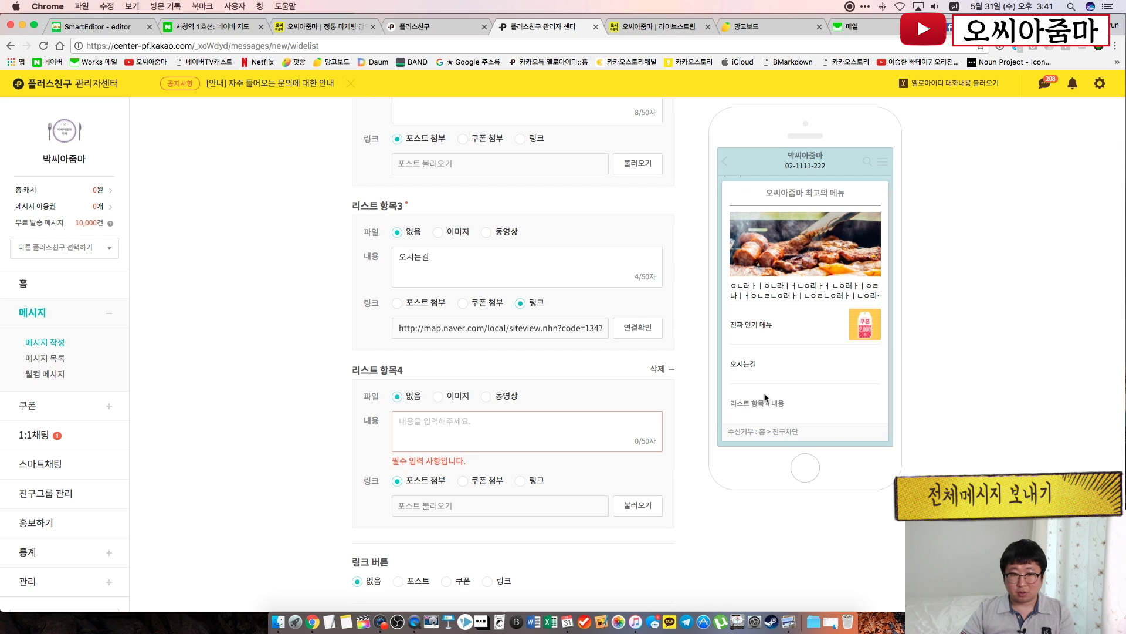
{"action": "left_click", "coordinate": [672, 372]}
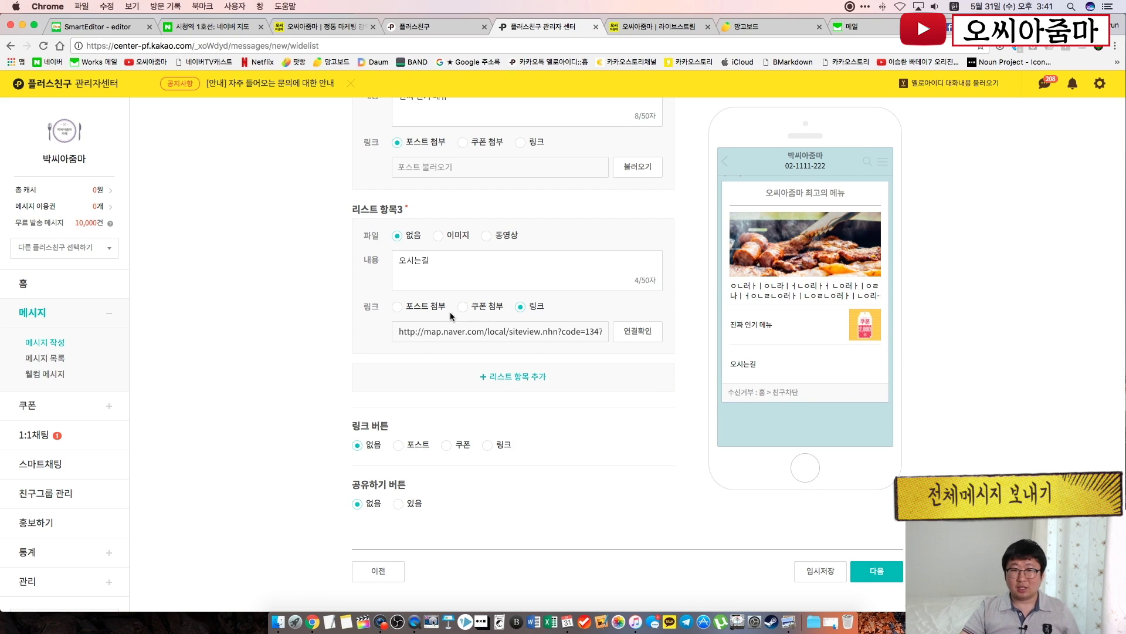
{"action": "left_click", "coordinate": [507, 378]}
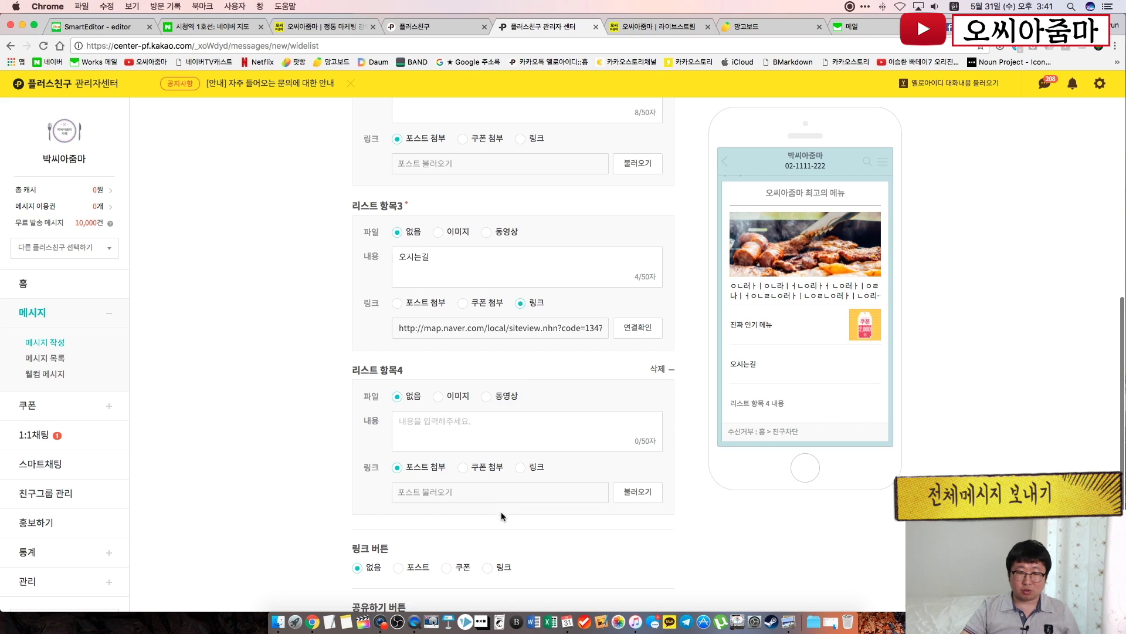
{"action": "left_click", "coordinate": [672, 370]}
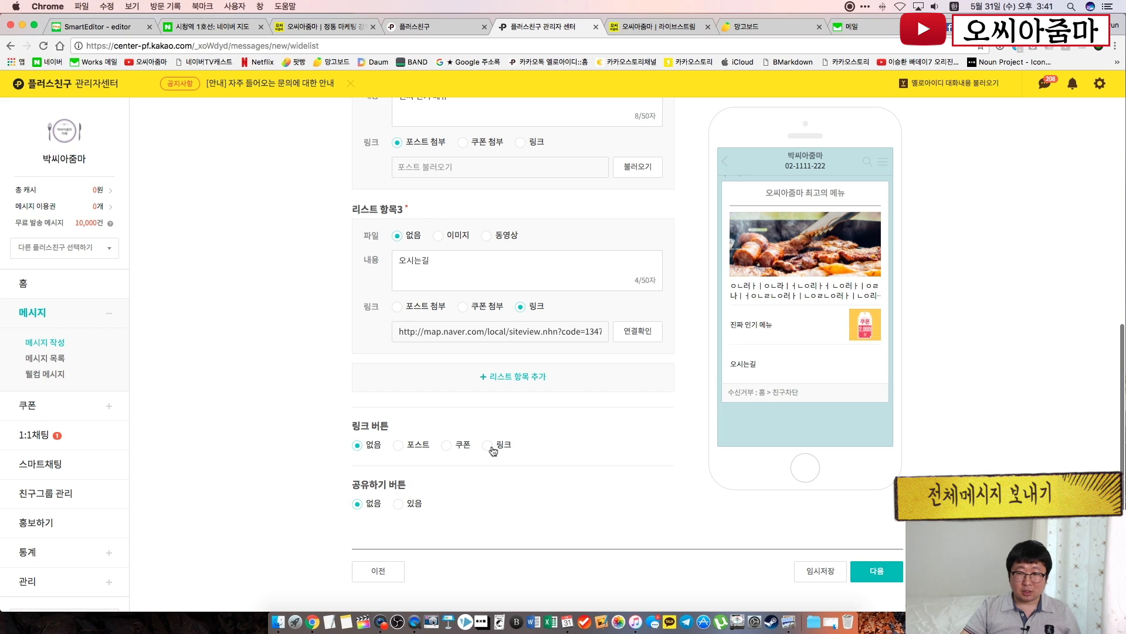
Set the link button to 없음 after trying 링크, then attempt 다음, revealing item 2's missing-link error
{"action": "left_click", "coordinate": [491, 446]}
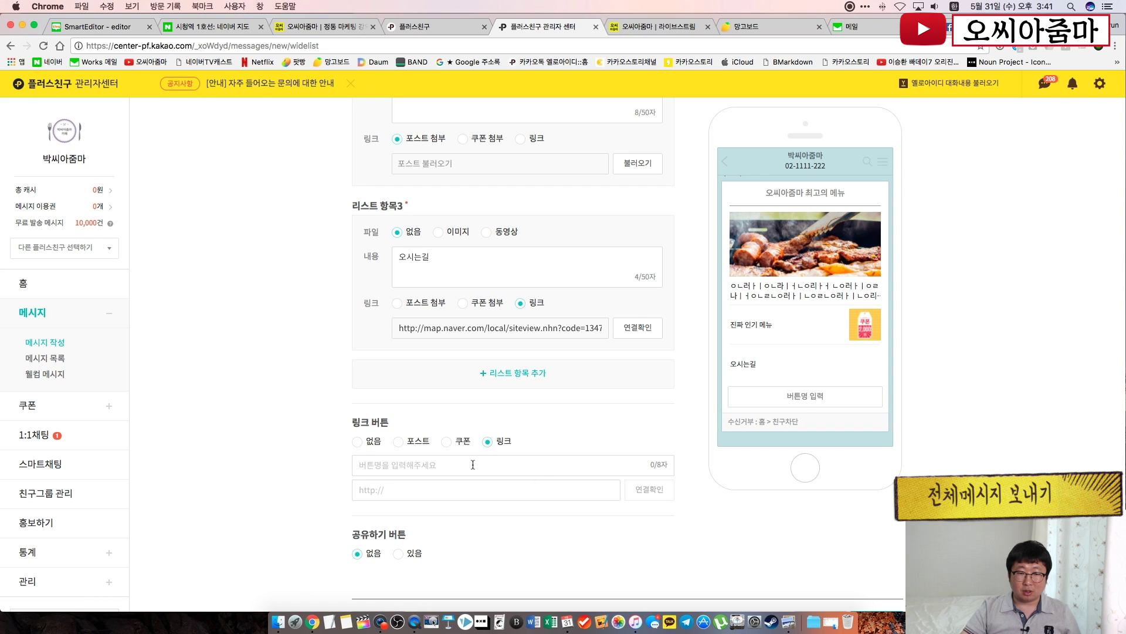
{"action": "left_click", "coordinate": [377, 447]}
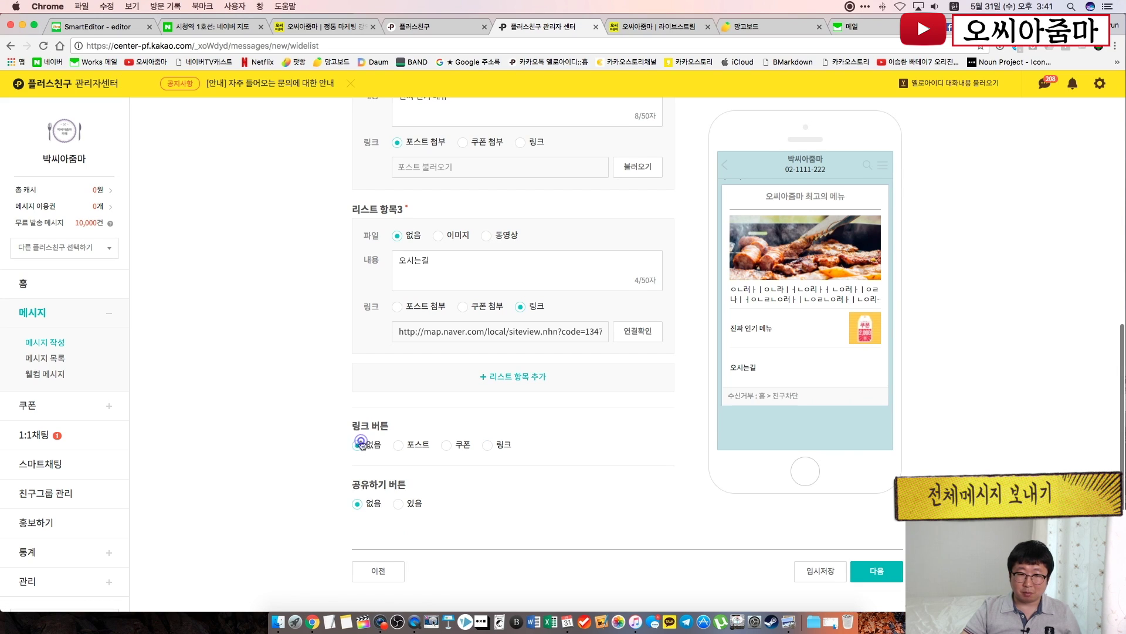
{"action": "left_click", "coordinate": [894, 579]}
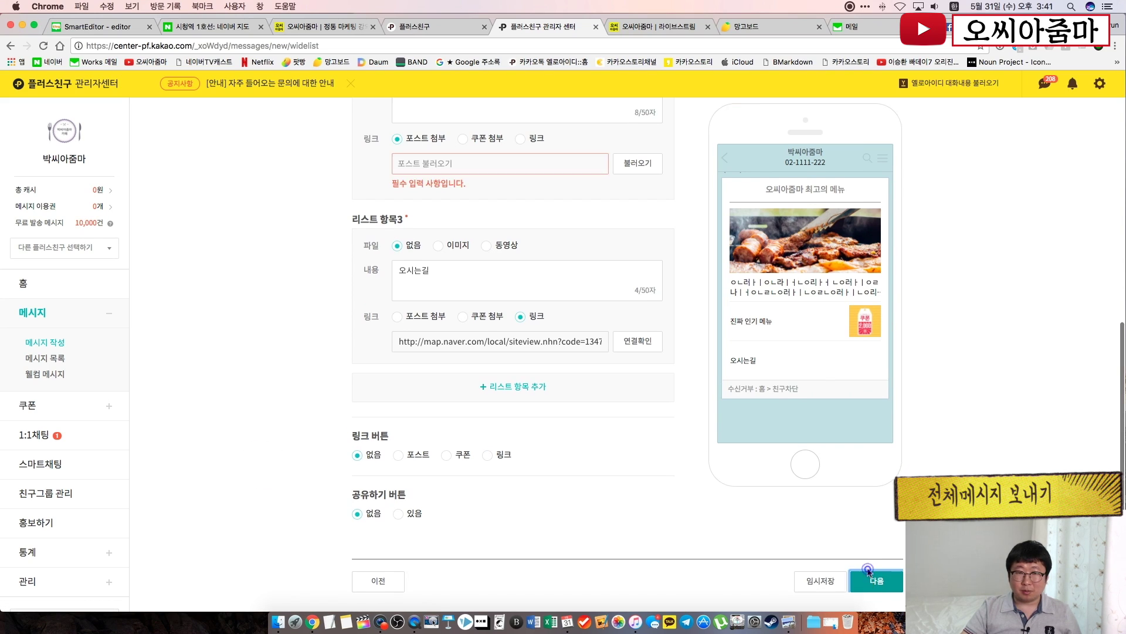
{"action": "scroll", "coordinate": [534, 234], "scroll_direction": "up", "scroll_amount": 4}
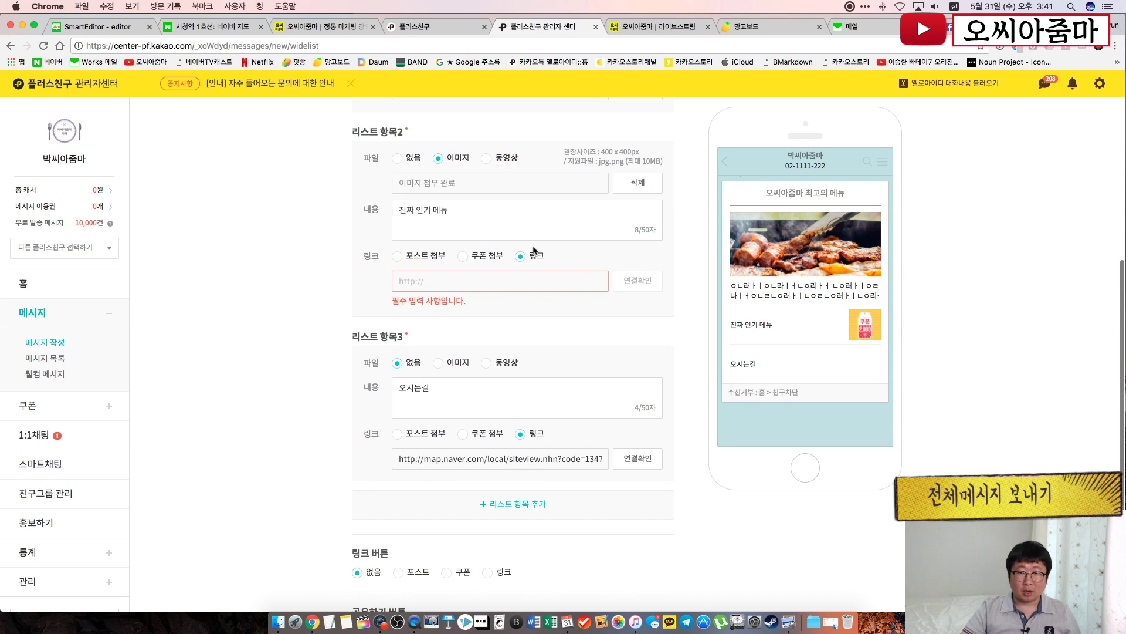
{"action": "left_click", "coordinate": [531, 256]}
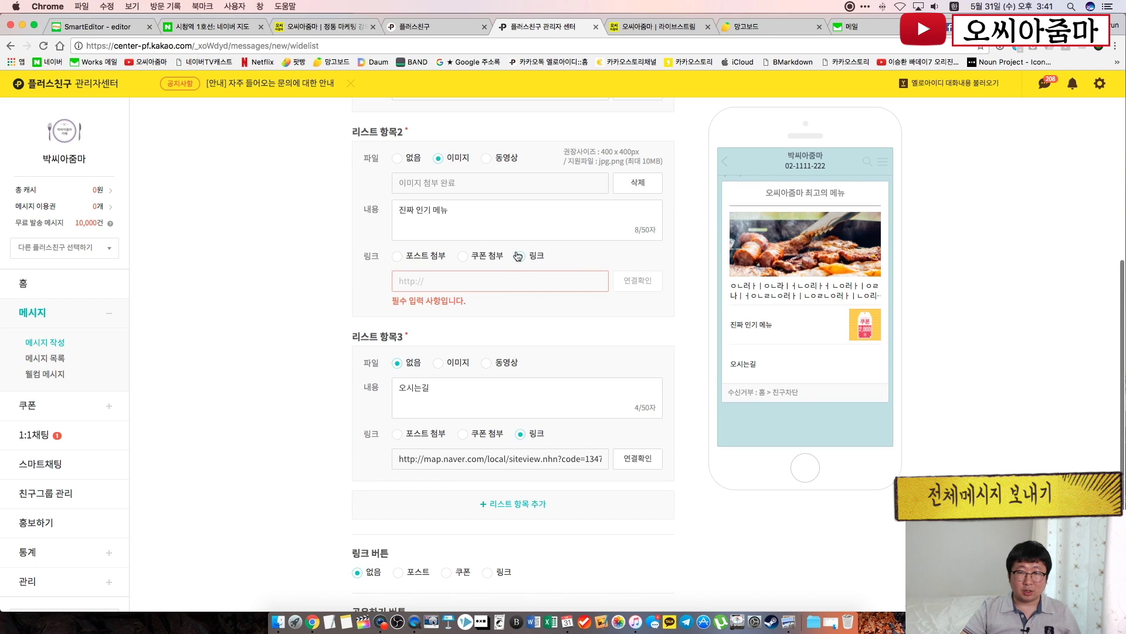
{"action": "left_click", "coordinate": [300, 25]}
{"action": "key", "text": "super+c"}
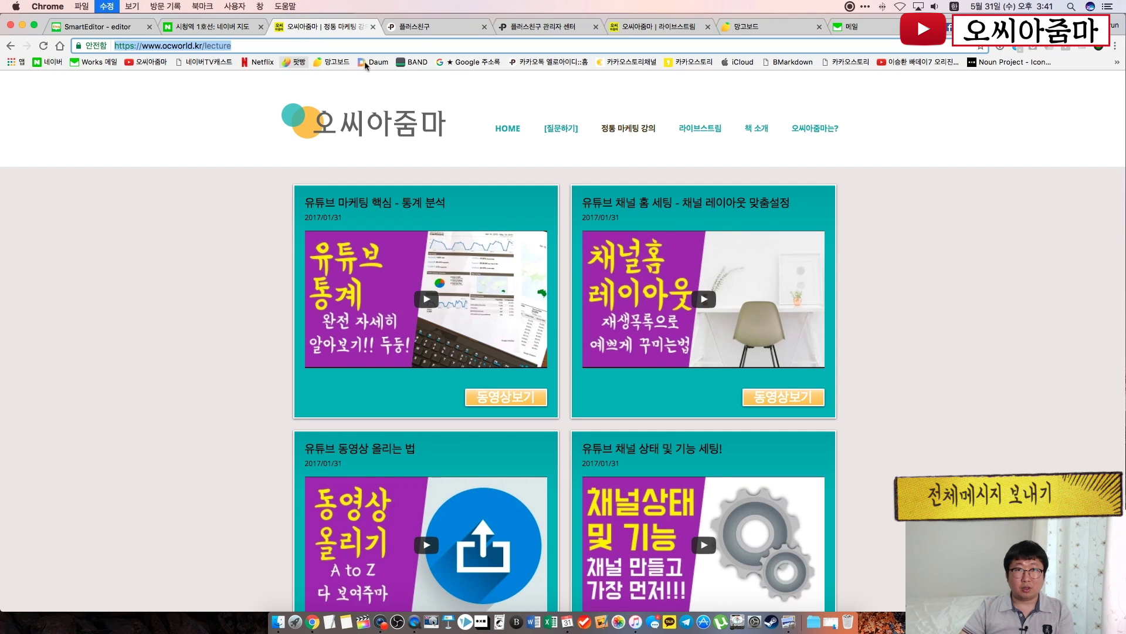
{"action": "left_click", "coordinate": [528, 27]}
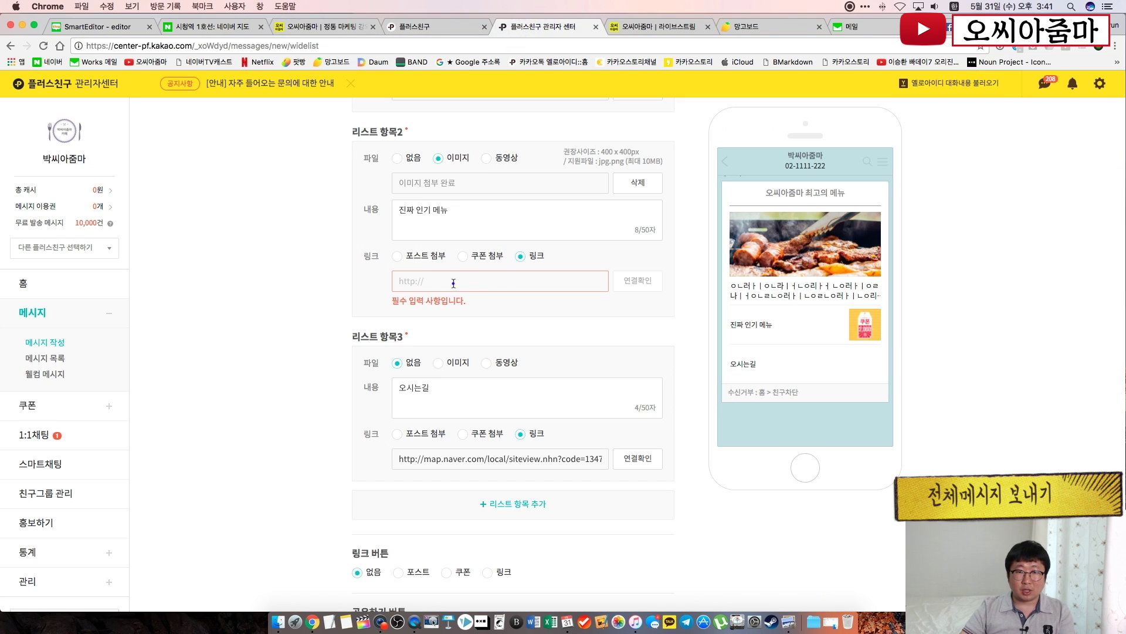
{"action": "left_click", "coordinate": [453, 284]}
{"action": "key", "text": "super+v"}
{"action": "left_click", "coordinate": [318, 316]}
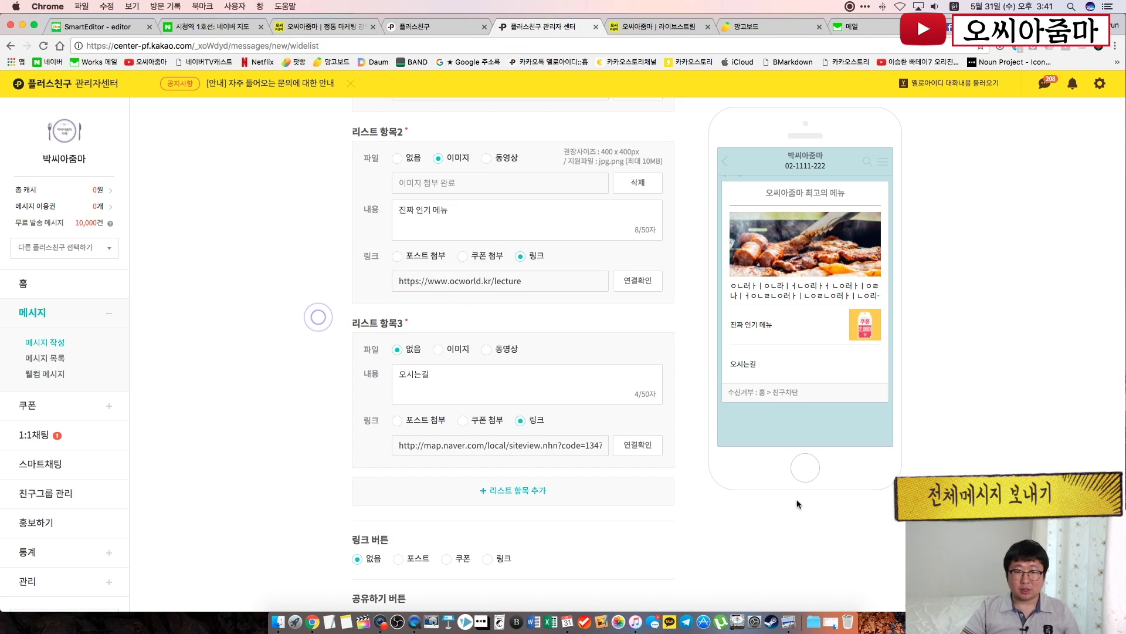
{"action": "scroll", "coordinate": [855, 551], "scroll_direction": "down", "scroll_amount": 3}
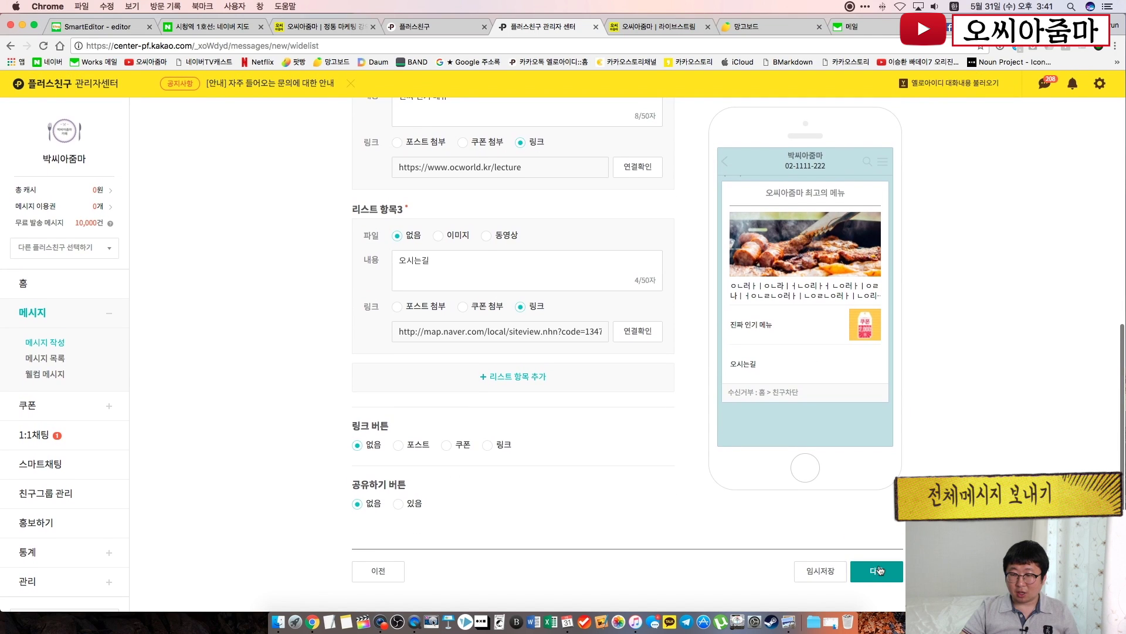
Advance to send settings and review targeting, send start time and the 17 won total cost
{"action": "left_click", "coordinate": [878, 569]}
{"action": "scroll", "coordinate": [322, 163], "scroll_direction": "up", "scroll_amount": 1}
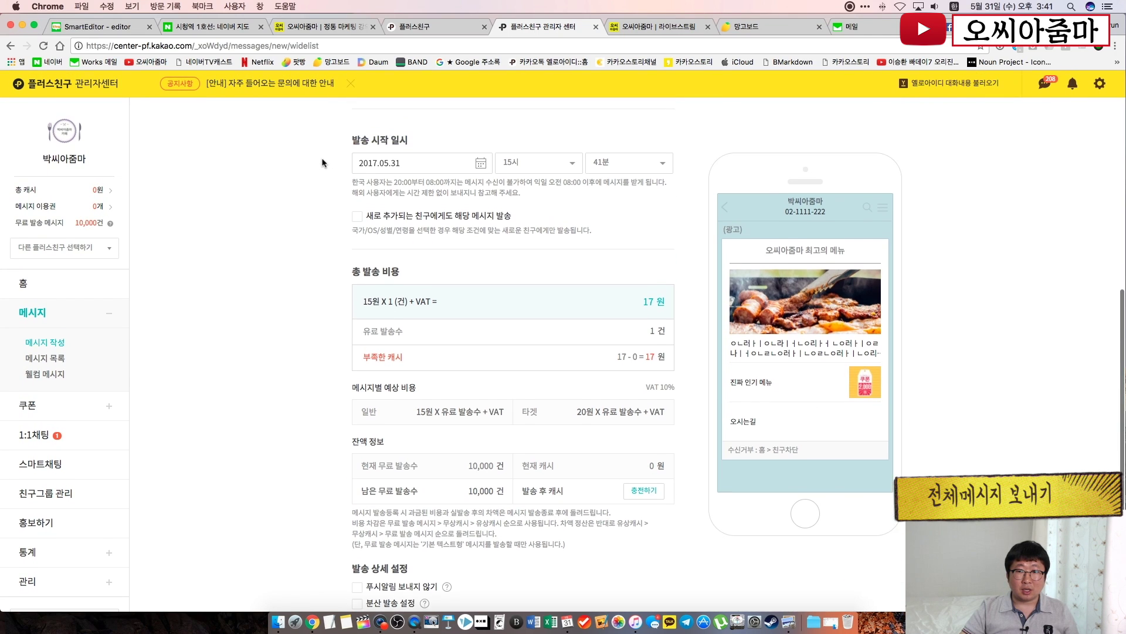
{"action": "scroll", "coordinate": [322, 162], "scroll_direction": "up", "scroll_amount": 3}
{"action": "scroll", "coordinate": [465, 368], "scroll_direction": "up", "scroll_amount": 5}
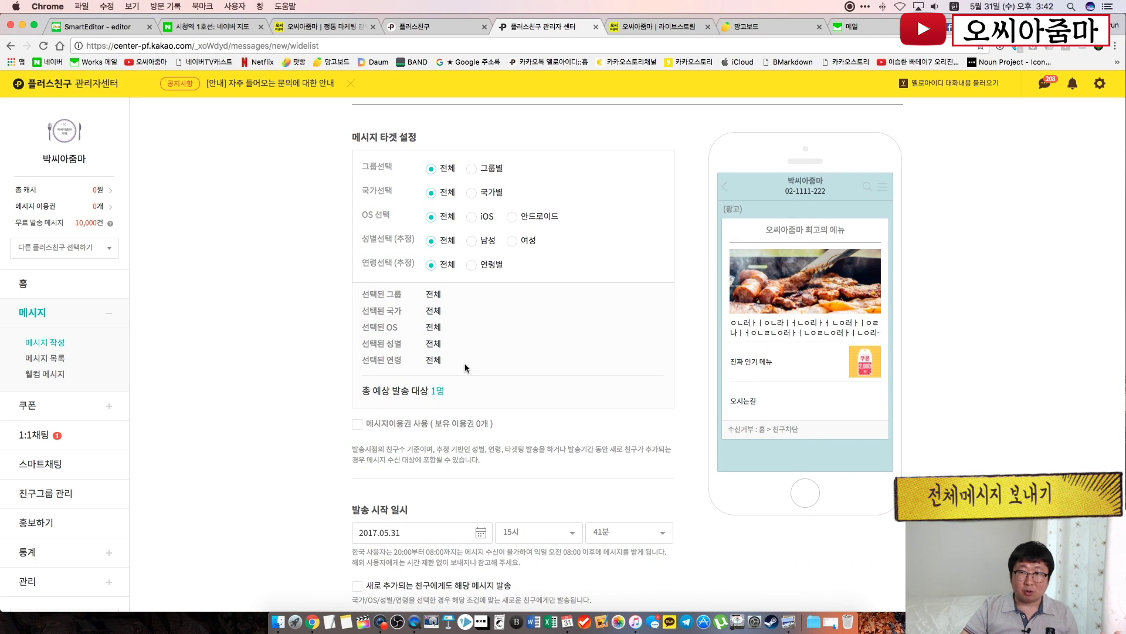
{"action": "scroll", "coordinate": [546, 435], "scroll_direction": "down", "scroll_amount": 5}
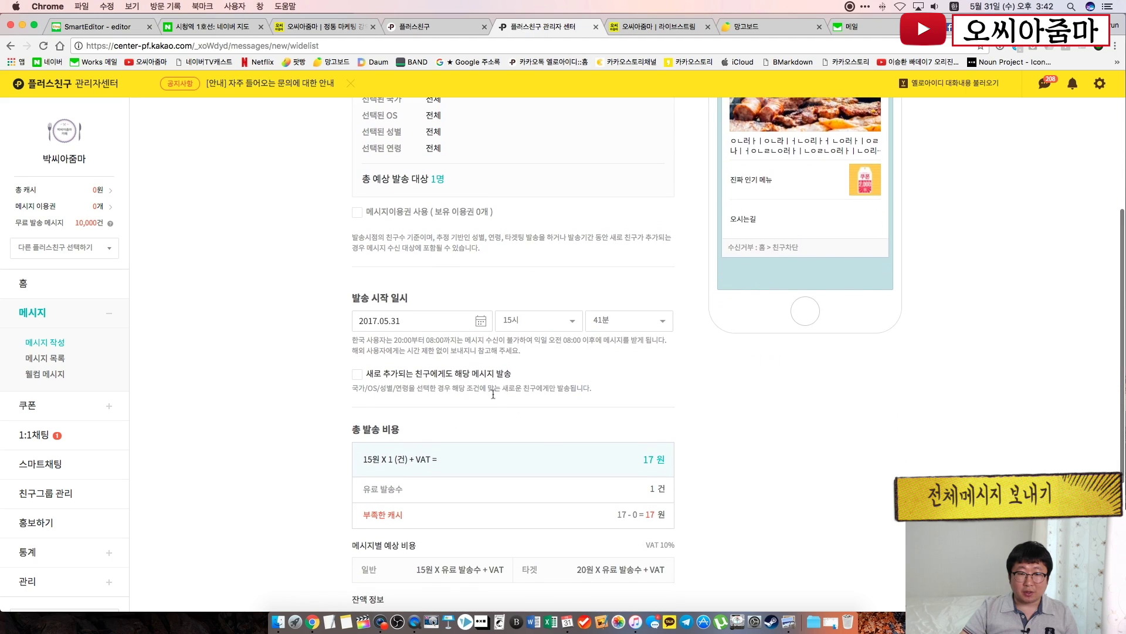
{"action": "scroll", "coordinate": [540, 399], "scroll_direction": "down", "scroll_amount": 3}
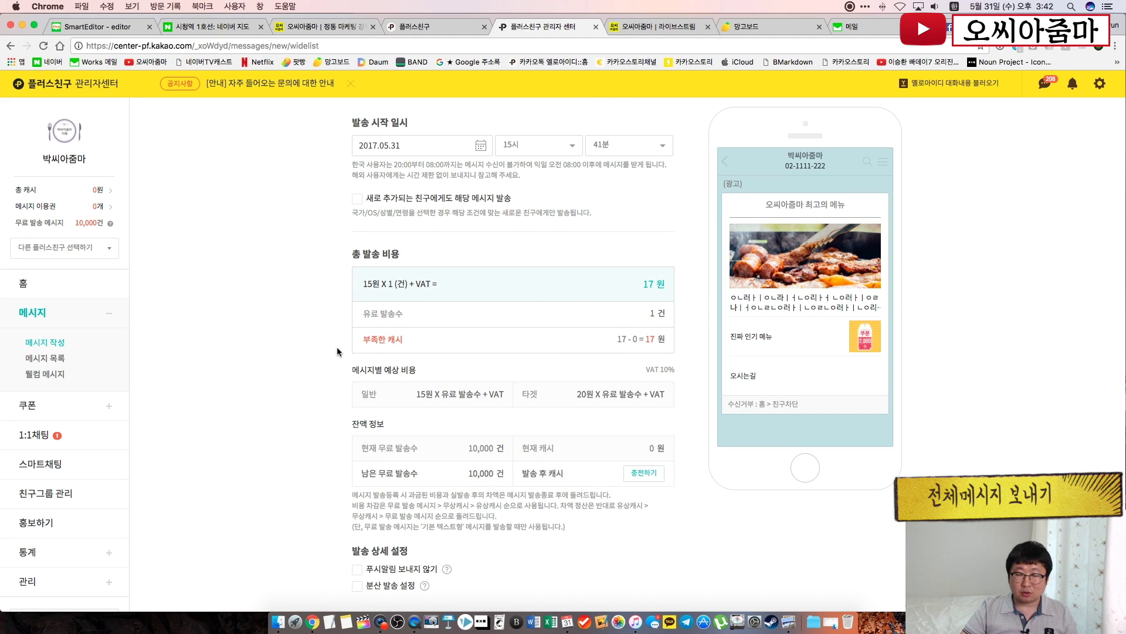
{"action": "scroll", "coordinate": [337, 347], "scroll_direction": "down", "scroll_amount": 2}
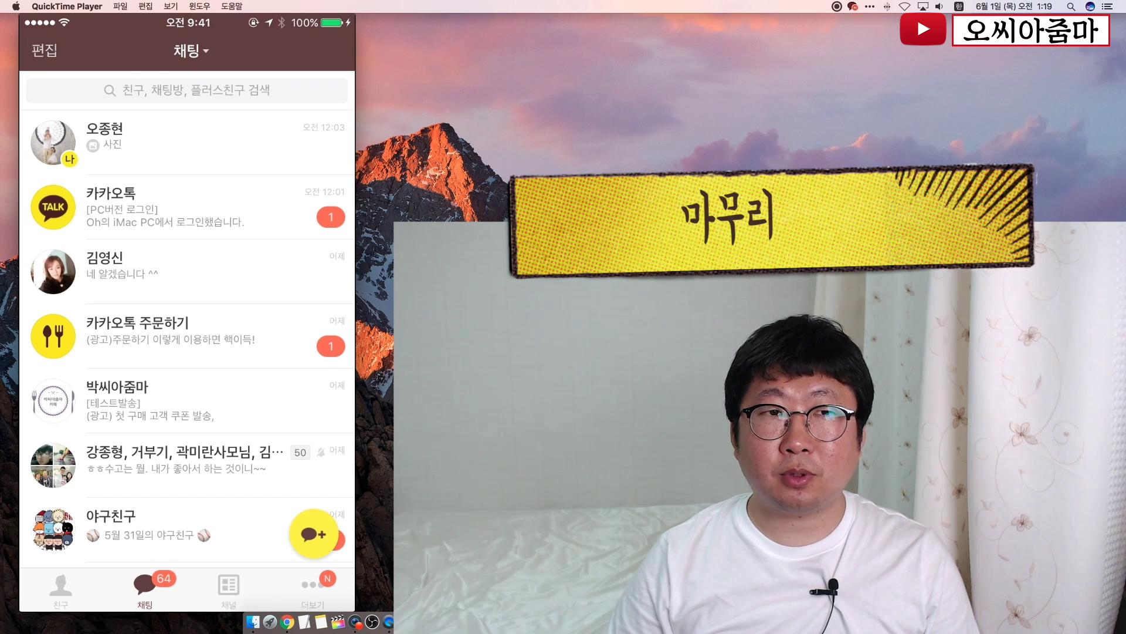
Search chats for '박씨' and open the 박씨아줌마 chat room
{"action": "left_click", "coordinate": [187, 89]}
{"action": "type", "text": "바"}
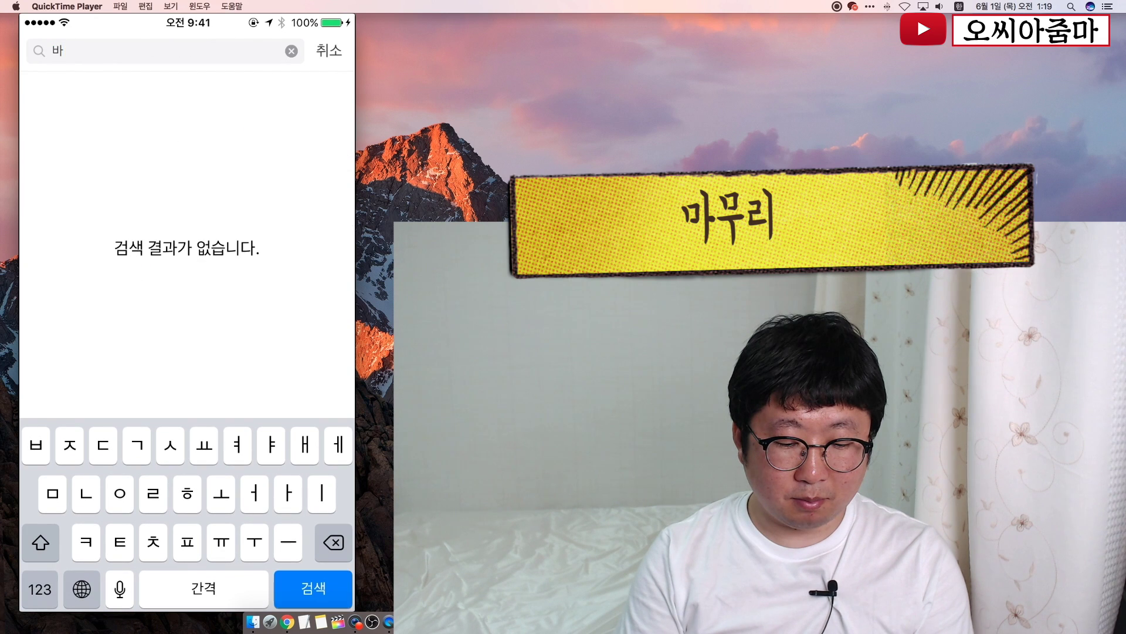
{"action": "type", "text": "ㄱㅆㅣ"}
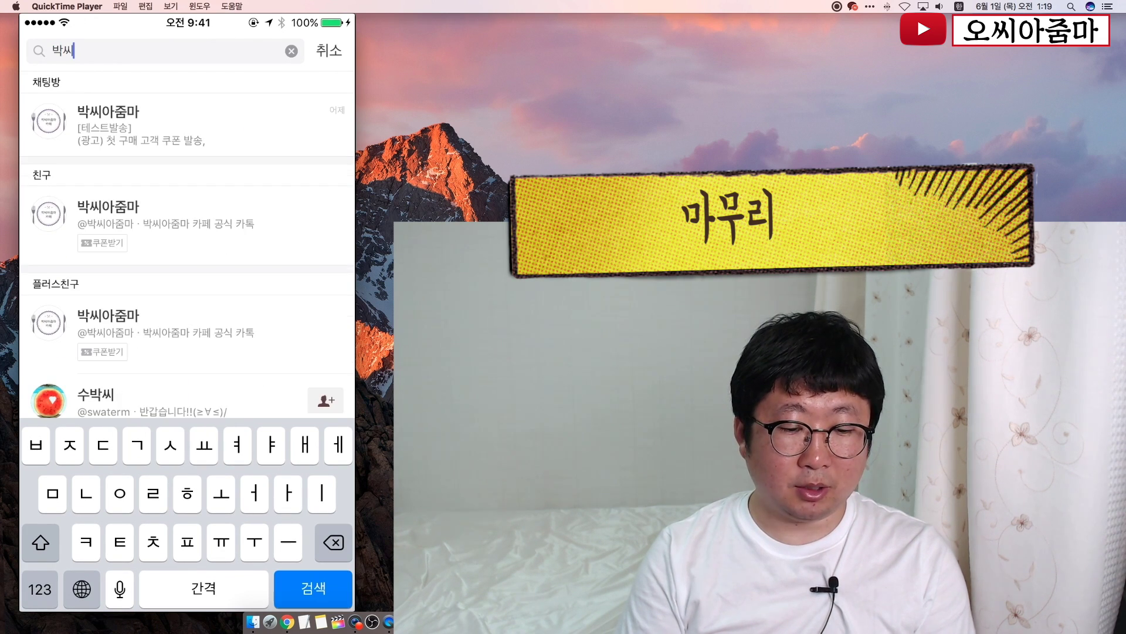
{"action": "left_click", "coordinate": [187, 125]}
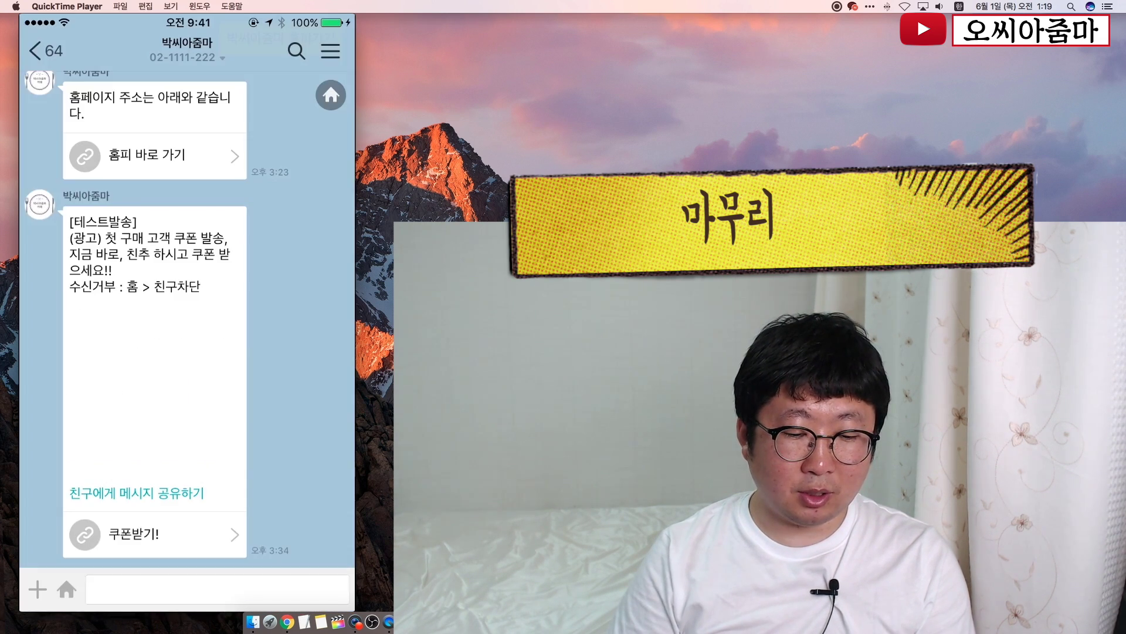
Request the first-visit 2,000 won coupon and open the '첫 방문 감사 쿠폰!!' coupon page
{"action": "scroll", "coordinate": [188, 322], "scroll_direction": "up", "scroll_amount": 10}
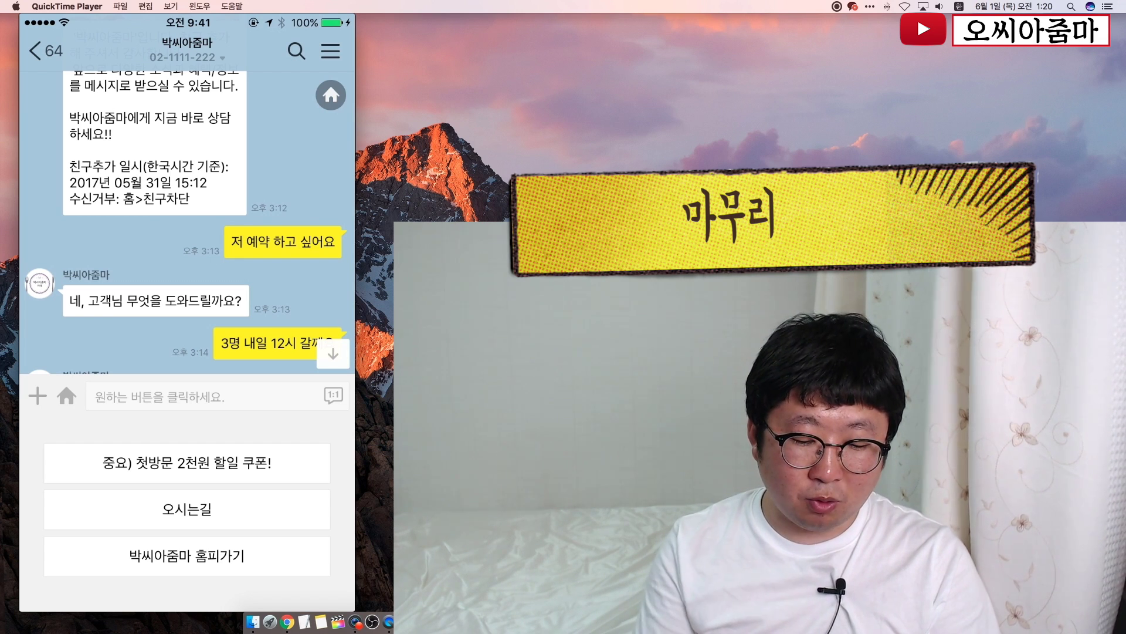
{"action": "left_click", "coordinate": [187, 463]}
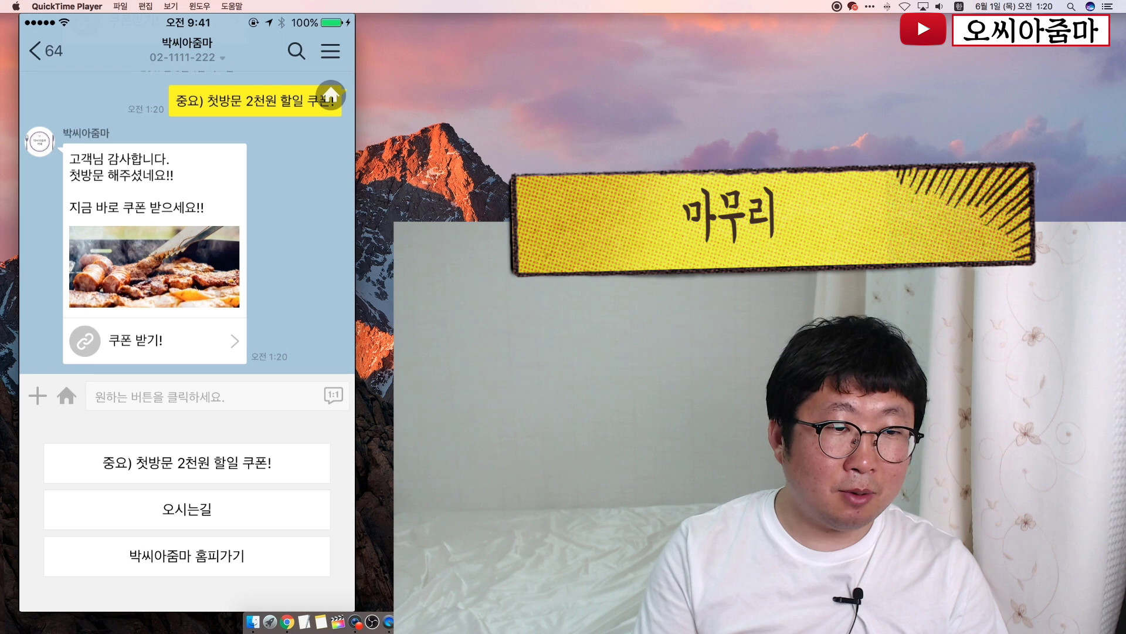
{"action": "left_click", "coordinate": [154, 340]}
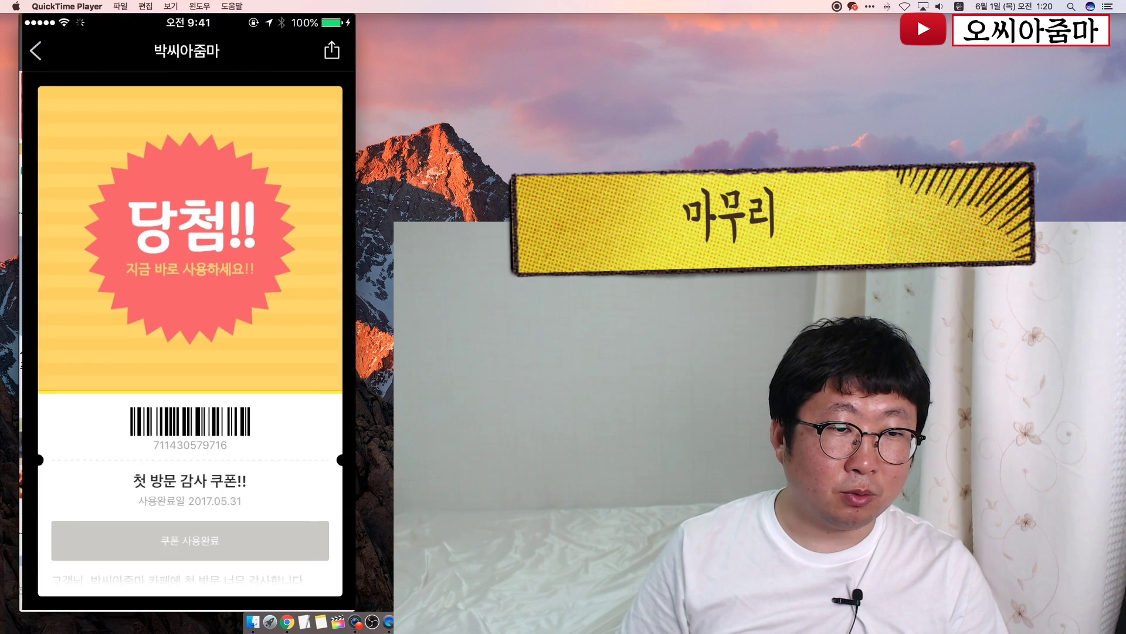
{"action": "scroll", "coordinate": [187, 470], "scroll_direction": "down", "scroll_amount": 1}
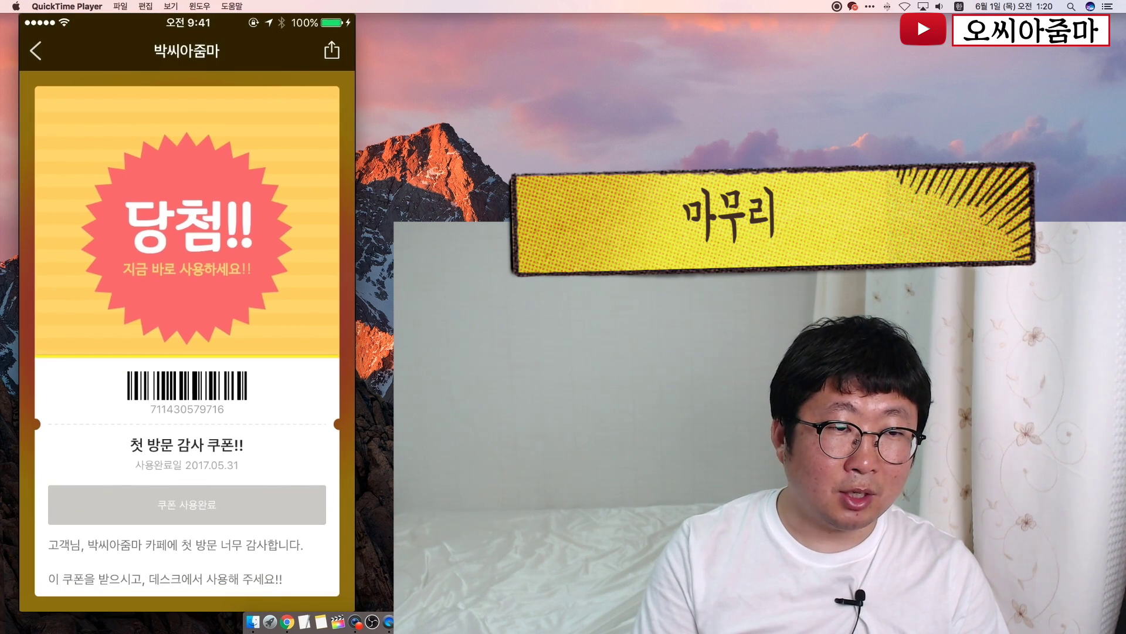